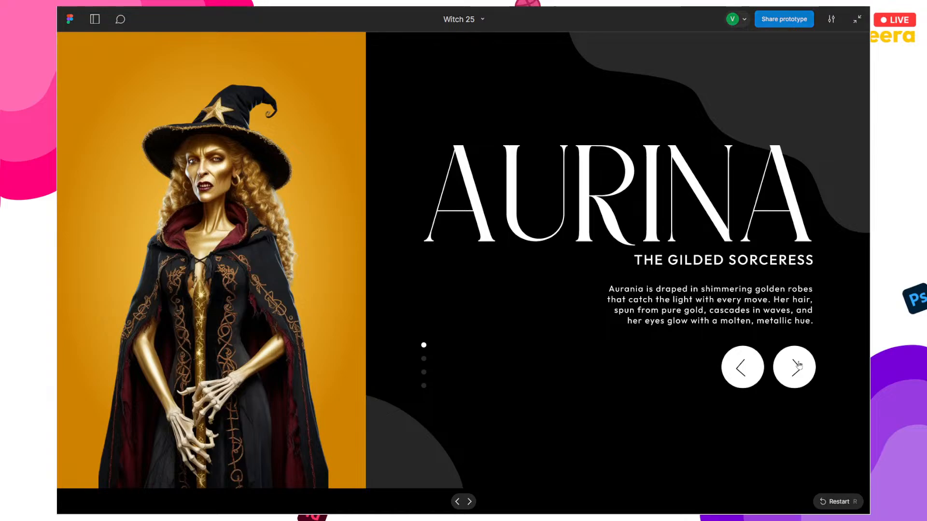
Step: Leave full screen, advance the slider to Verdra, then go full screen and wrap back to Aurina
{"action": "key", "text": "Escape"}
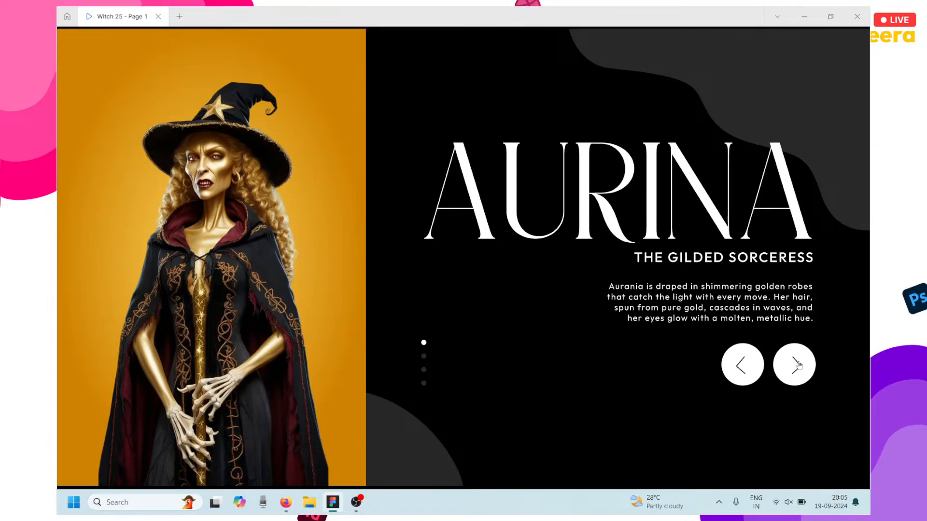
{"action": "left_click", "coordinate": [794, 364]}
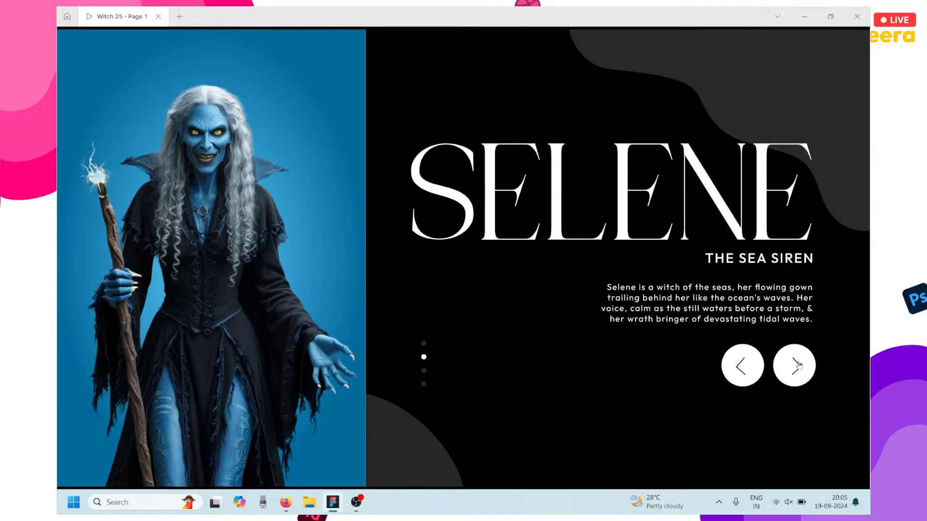
{"action": "left_click", "coordinate": [799, 365]}
{"action": "left_click", "coordinate": [799, 366]}
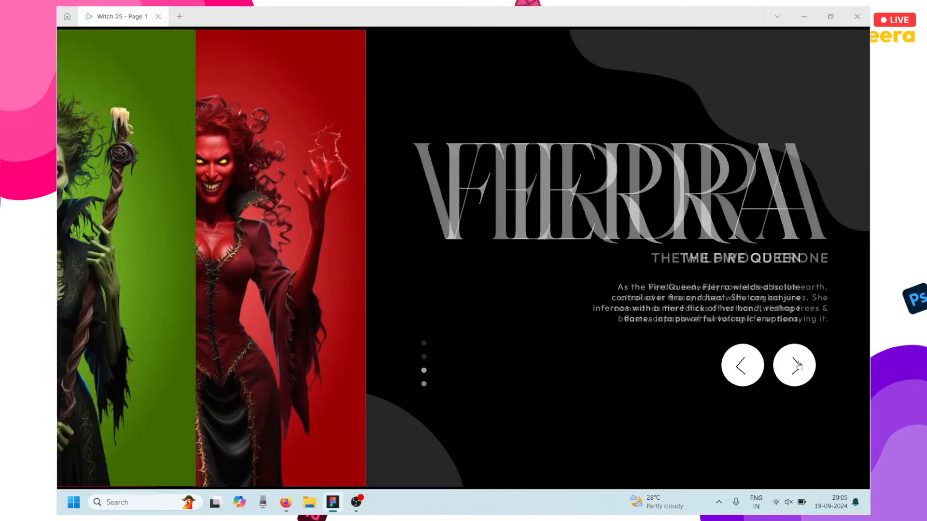
{"action": "key", "text": "f"}
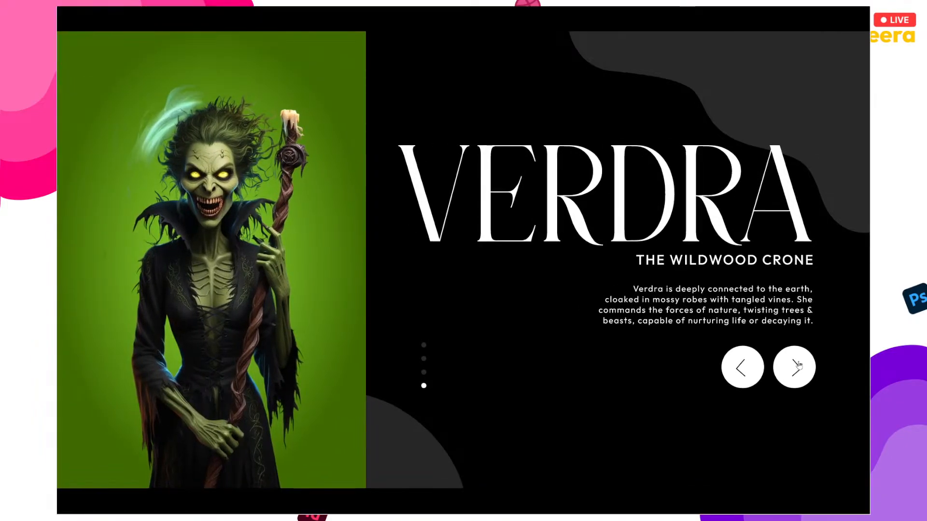
{"action": "left_click", "coordinate": [799, 366]}
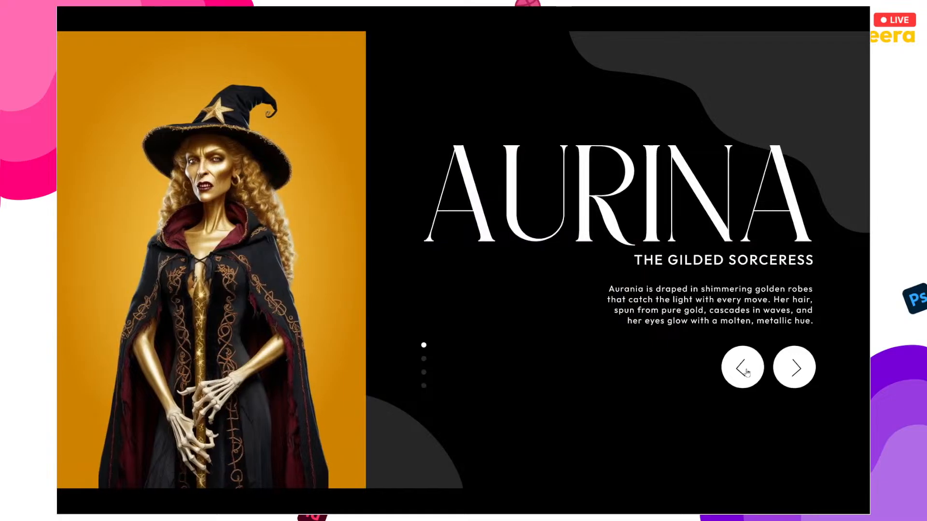
{"action": "left_click", "coordinate": [746, 371]}
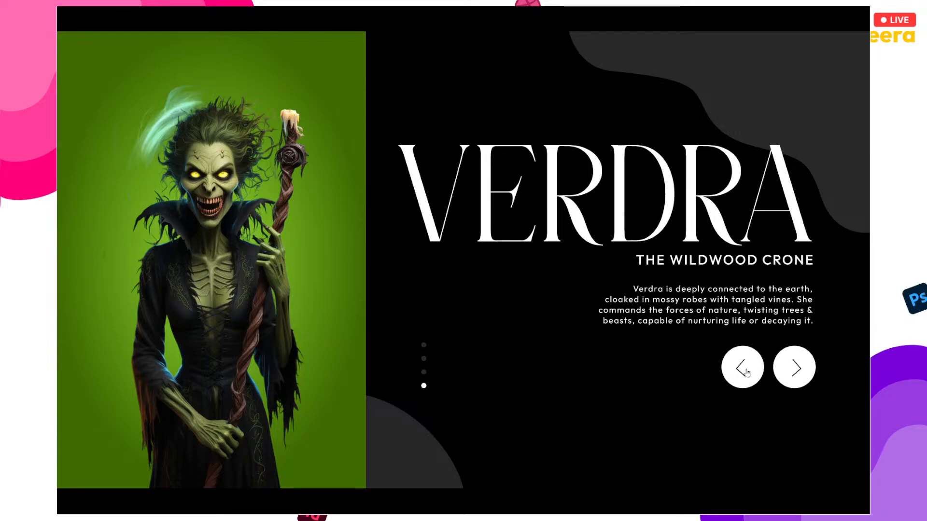
Step: Cycle the slider through Aurina, Selene, Fierra and on to Verdra
{"action": "left_click", "coordinate": [791, 367]}
{"action": "left_click", "coordinate": [789, 363]}
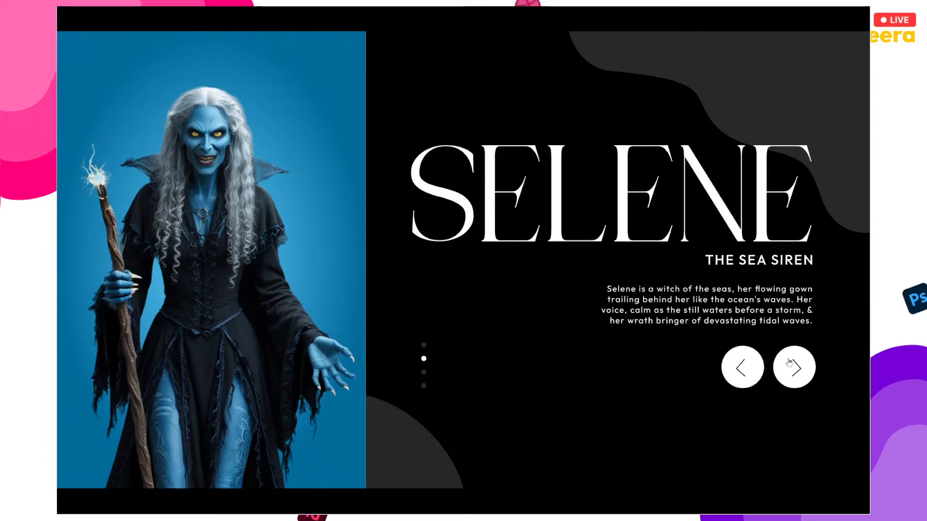
{"action": "left_click", "coordinate": [789, 363]}
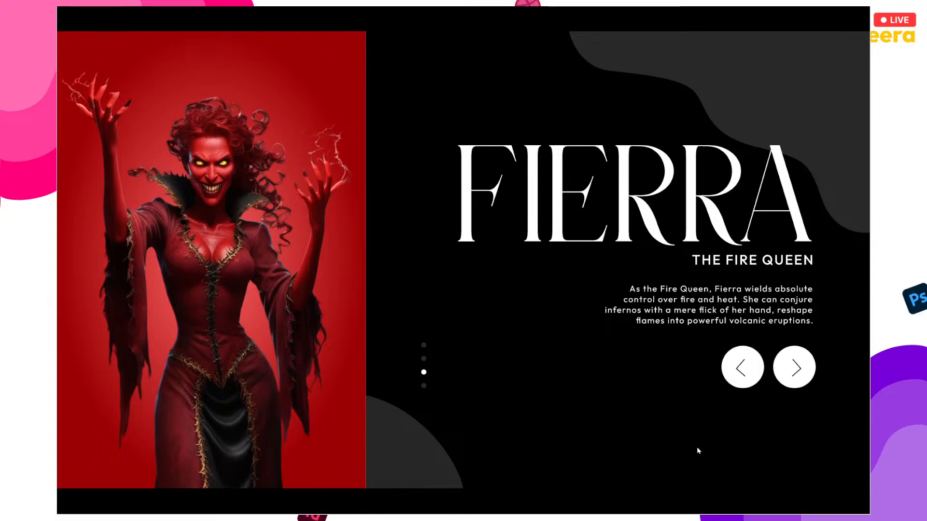
{"action": "left_click", "coordinate": [780, 369]}
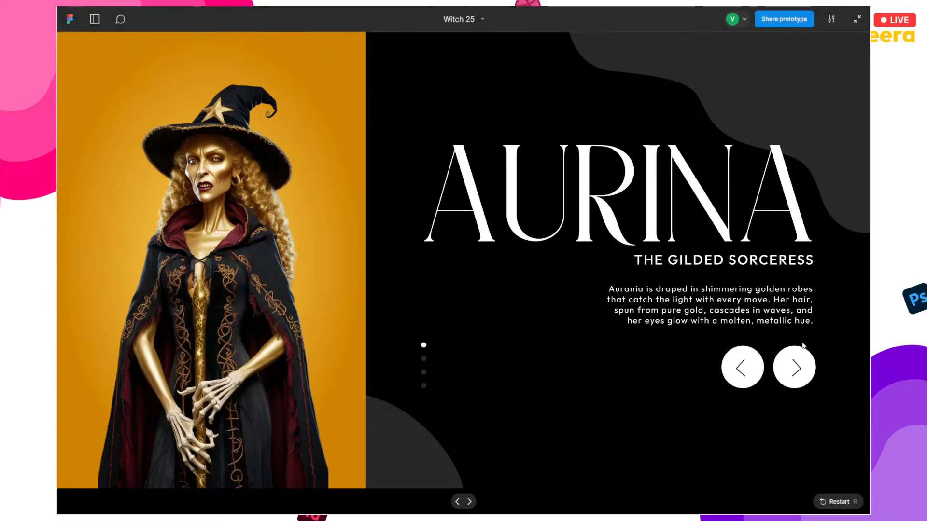
Step: Cycle again through Fierra, Verdra and Aurina to Selene, then exit full screen
{"action": "left_click", "coordinate": [800, 357]}
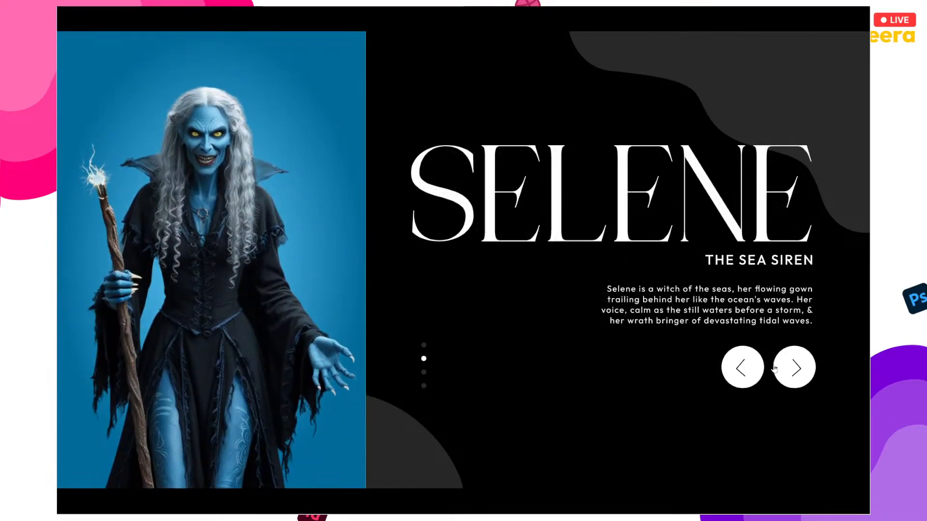
{"action": "left_click", "coordinate": [790, 365]}
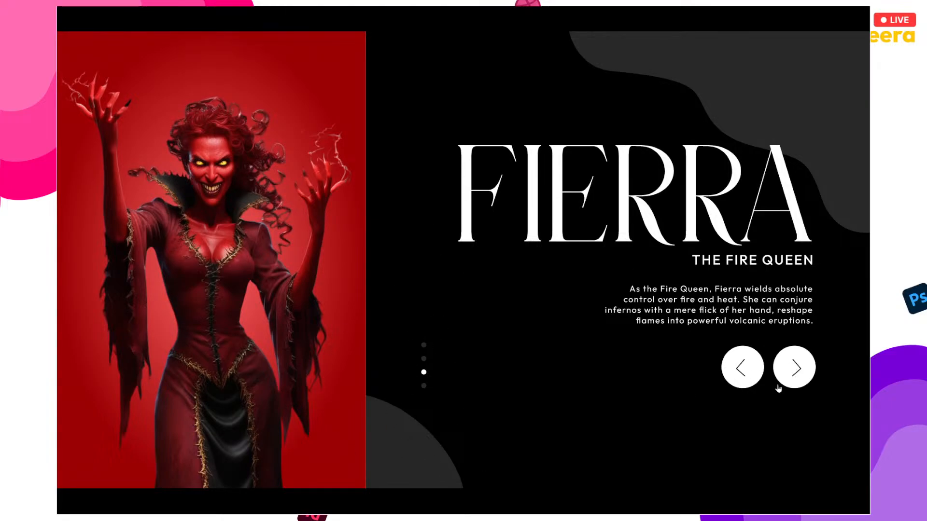
{"action": "left_click", "coordinate": [790, 376]}
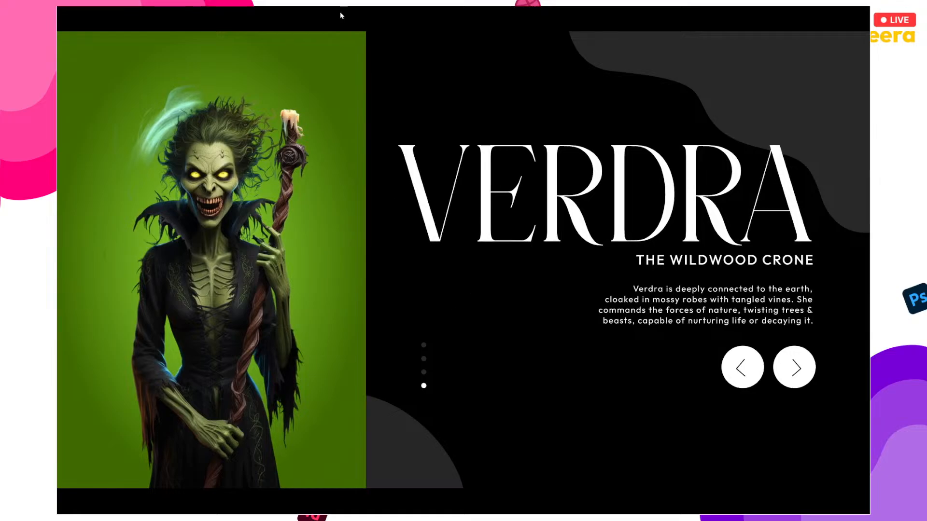
{"action": "left_click", "coordinate": [767, 384]}
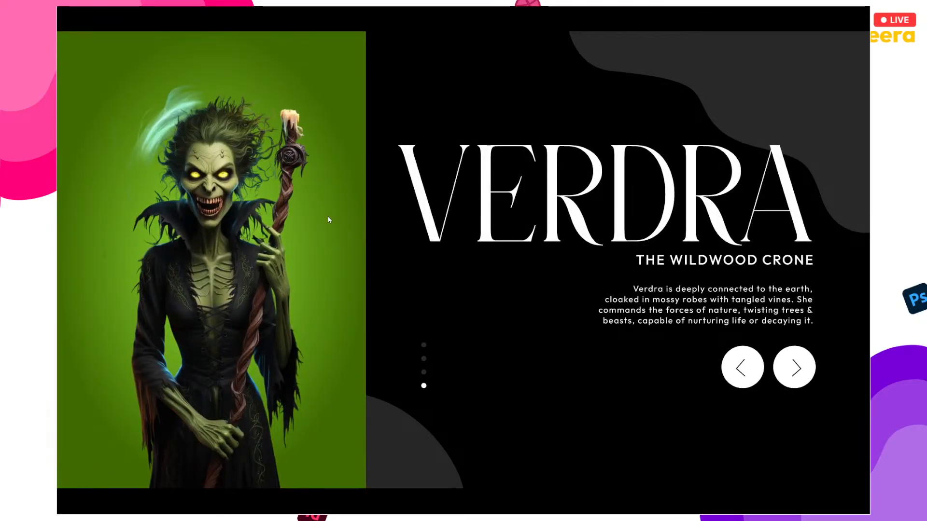
{"action": "left_click", "coordinate": [796, 370]}
{"action": "left_click", "coordinate": [796, 370]}
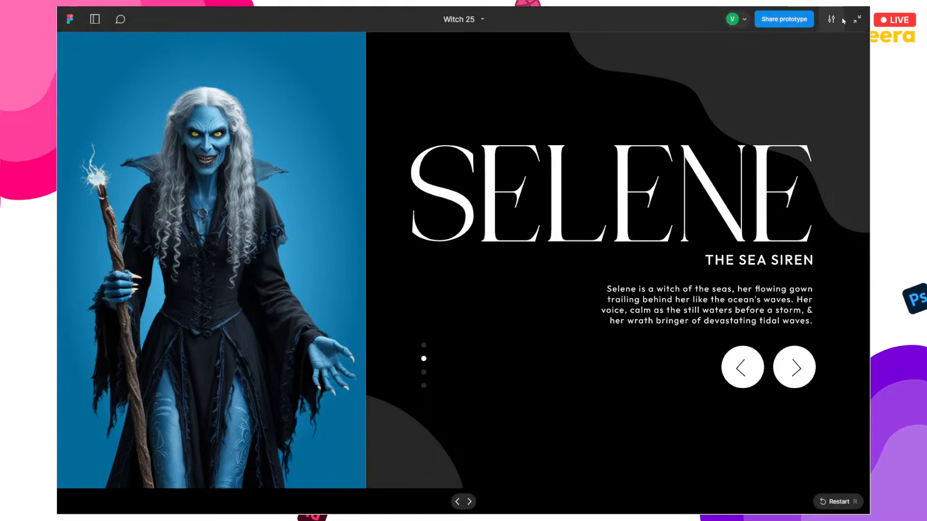
{"action": "left_click", "coordinate": [853, 23]}
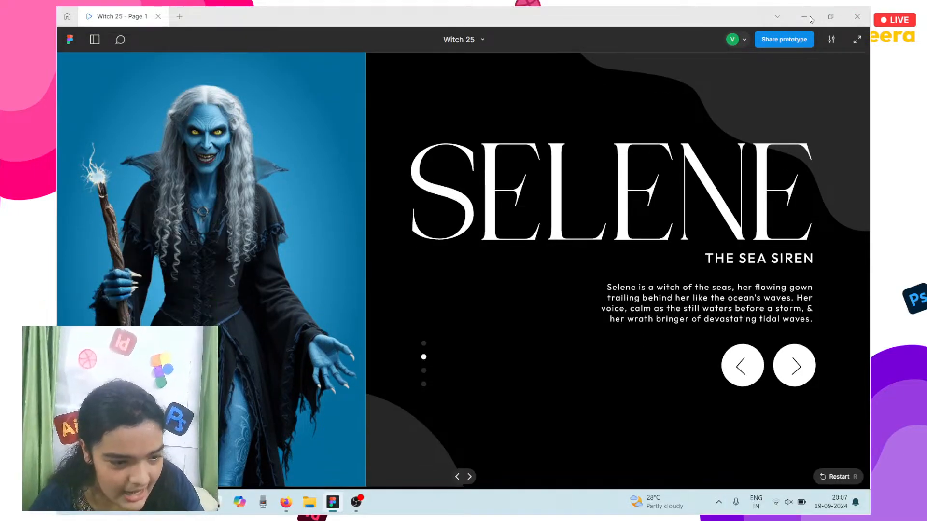
Step: In a new Firefox tab, search 'figma downloads' and open the Figma downloads page
{"action": "left_click", "coordinate": [280, 500]}
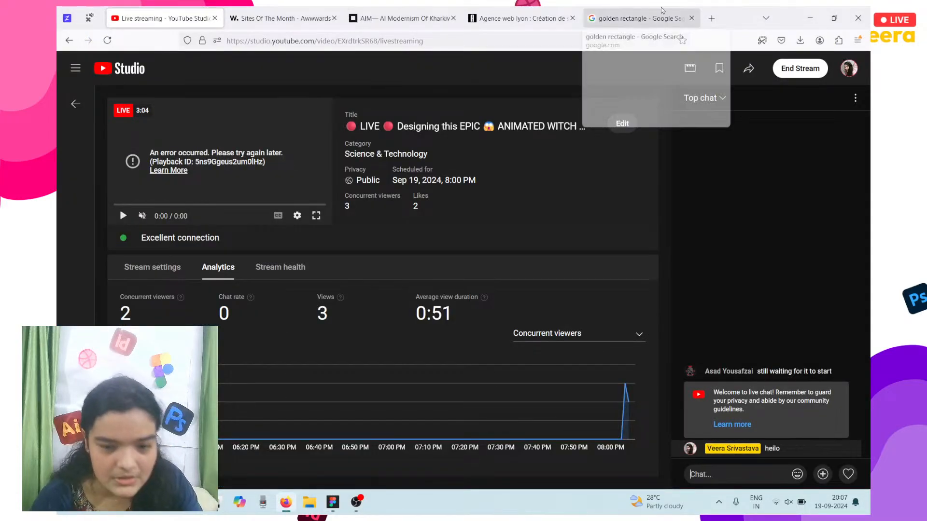
{"action": "left_click", "coordinate": [711, 19]}
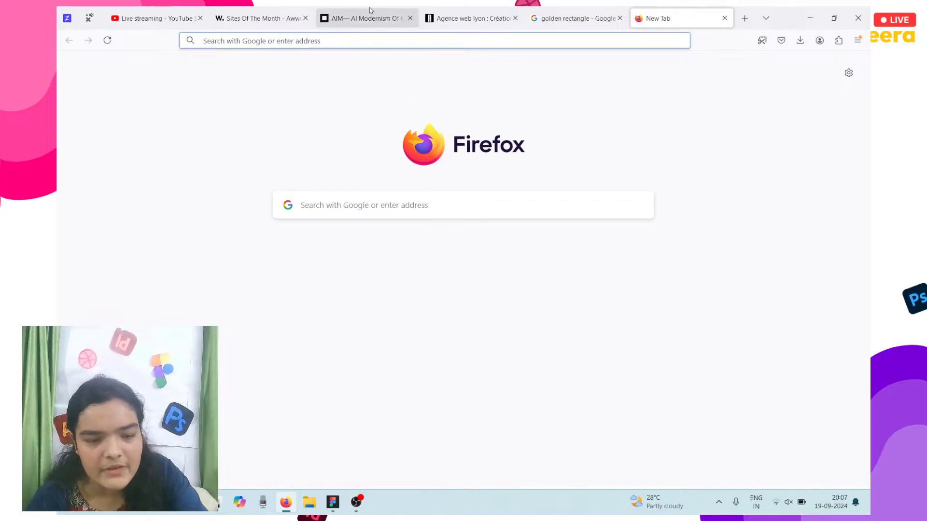
{"action": "left_click", "coordinate": [345, 36]}
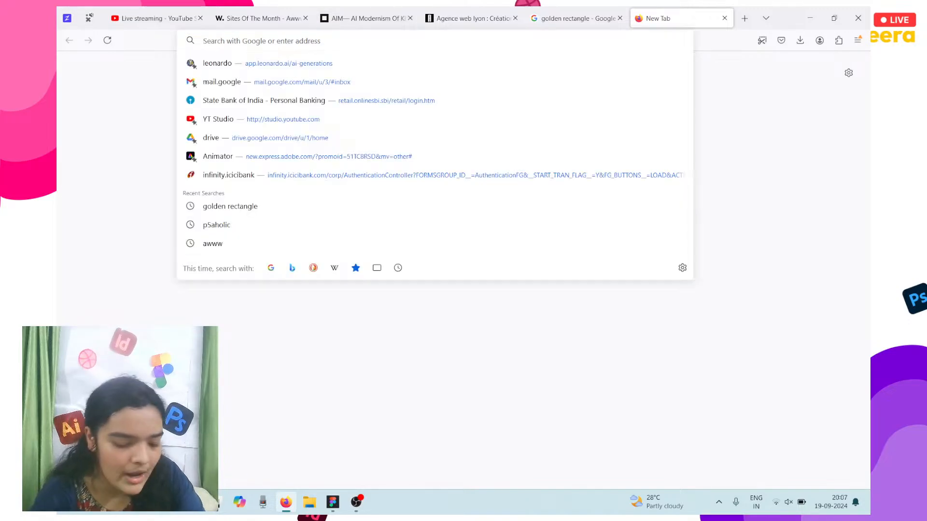
{"action": "type", "text": "figma"}
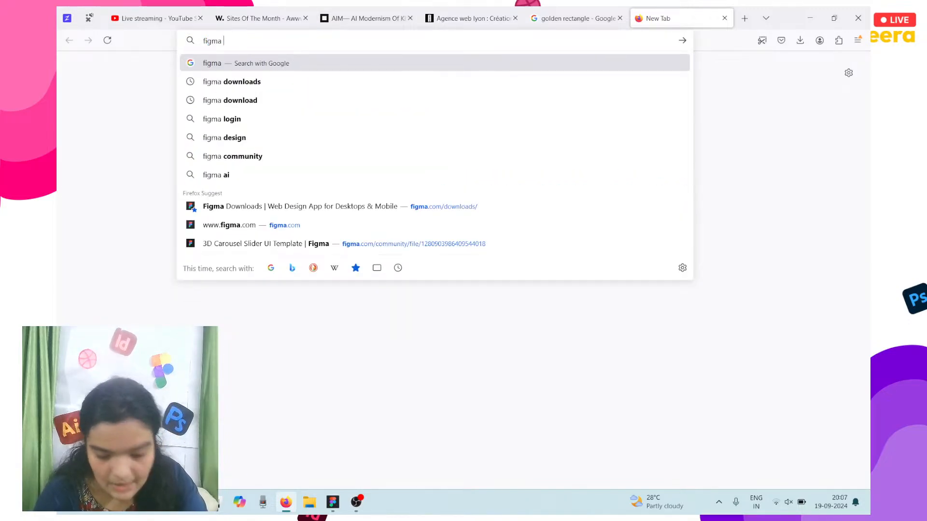
{"action": "left_click", "coordinate": [307, 88]}
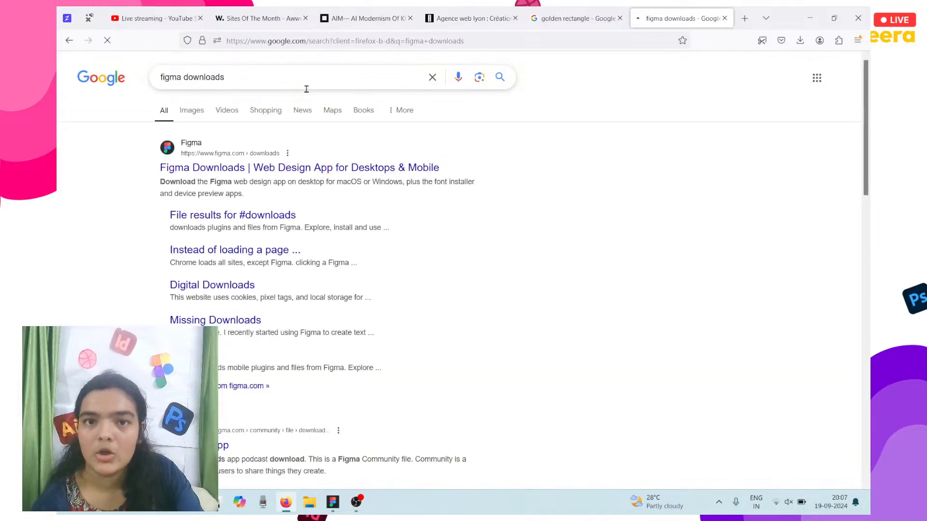
{"action": "left_click", "coordinate": [301, 167]}
{"action": "scroll", "coordinate": [266, 444], "scroll_direction": "down", "scroll_amount": 2}
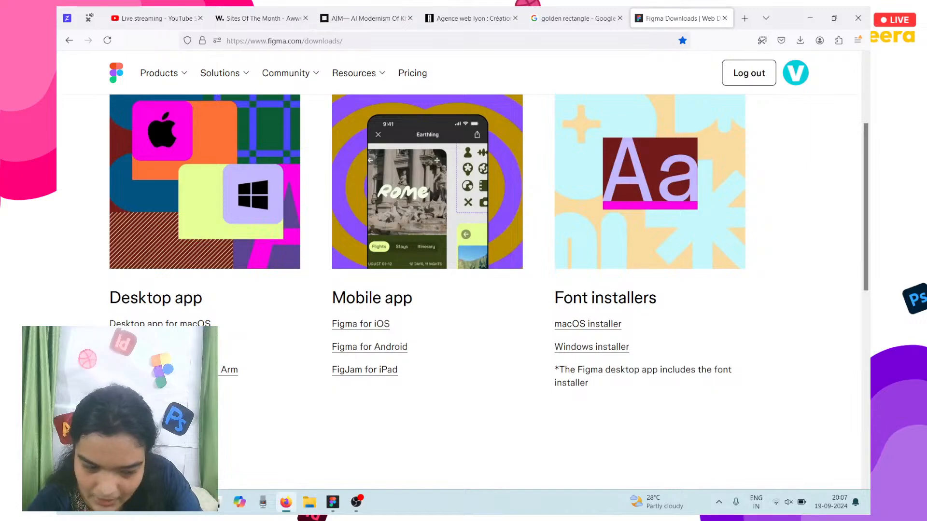
Step: Load discord.com in another new tab, then return to the Witch 25 prototype
{"action": "left_click", "coordinate": [747, 22]}
{"action": "type", "text": "discord.com"}
{"action": "key", "text": "Return"}
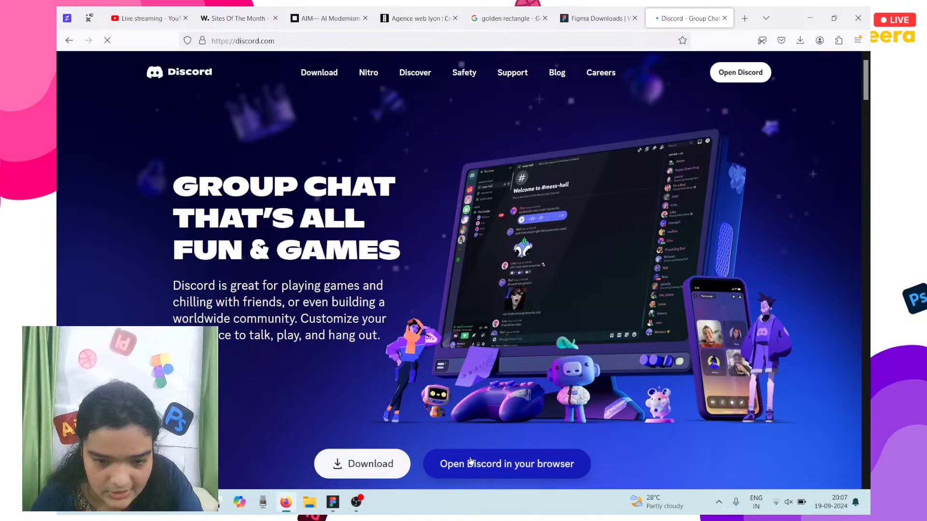
{"action": "left_click", "coordinate": [471, 461]}
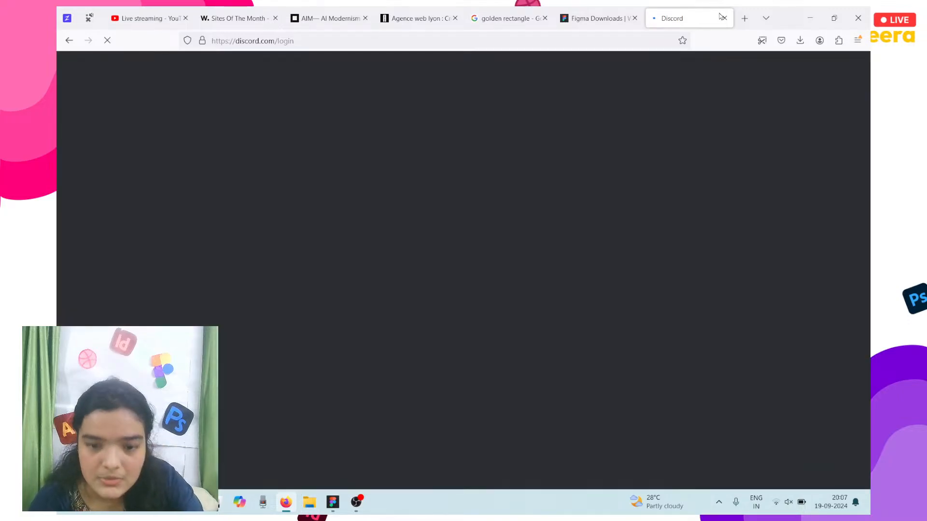
{"action": "left_click", "coordinate": [511, 15]}
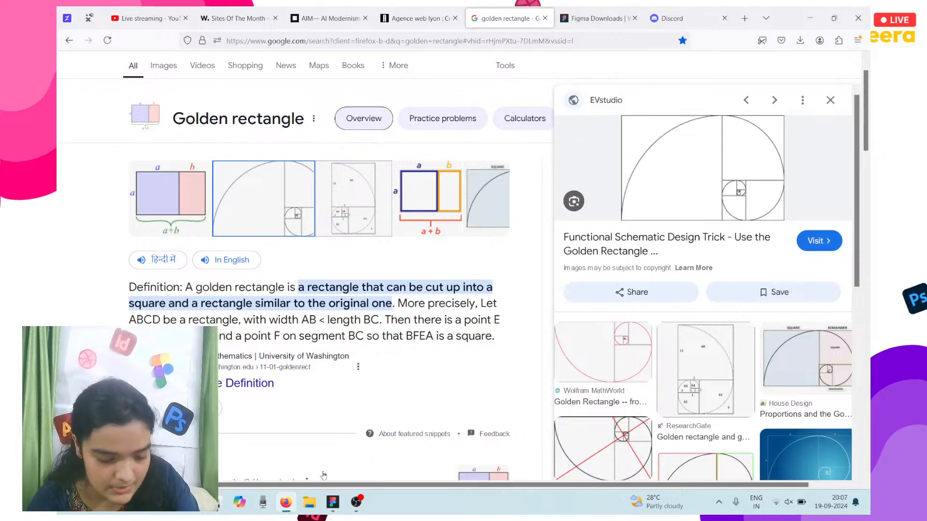
{"action": "left_click", "coordinate": [333, 503]}
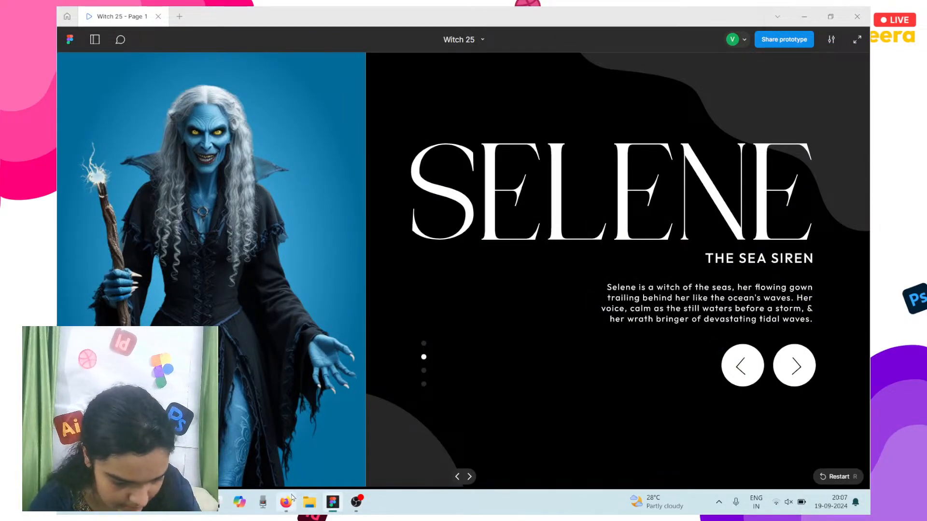
Step: Advance the prototype to the Verdra slide and bring Firefox back to the front
{"action": "mouse_move", "coordinate": [291, 498]}
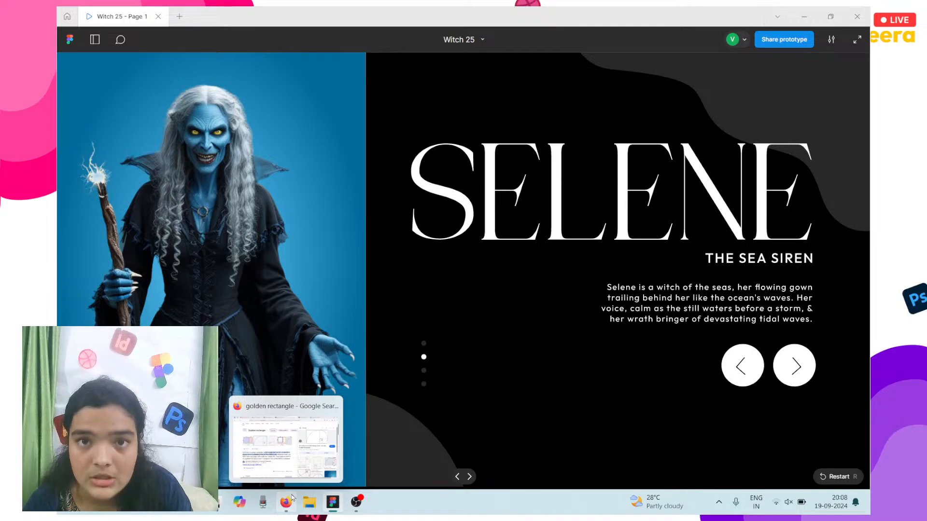
{"action": "key", "text": "Right"}
{"action": "key", "text": "Right"}
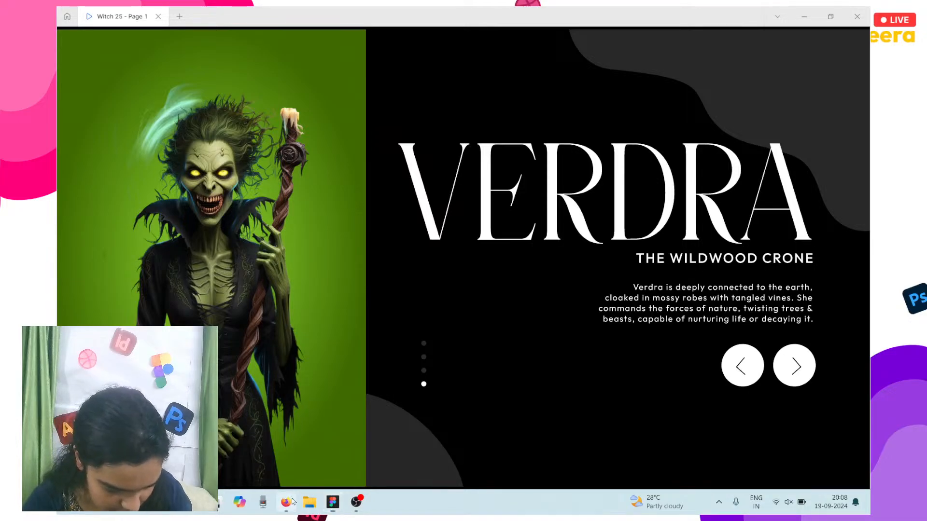
{"action": "left_click", "coordinate": [293, 501]}
Step: Open the Devfasttt server's 100-days-of-ui-assets channel and follow the Day 25 Drive link
{"action": "left_click", "coordinate": [685, 18]}
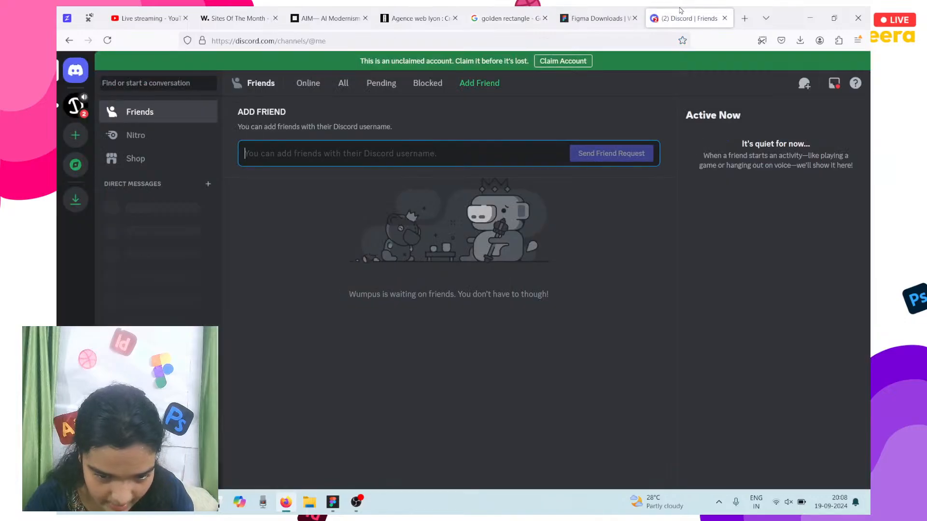
{"action": "left_click", "coordinate": [75, 105]}
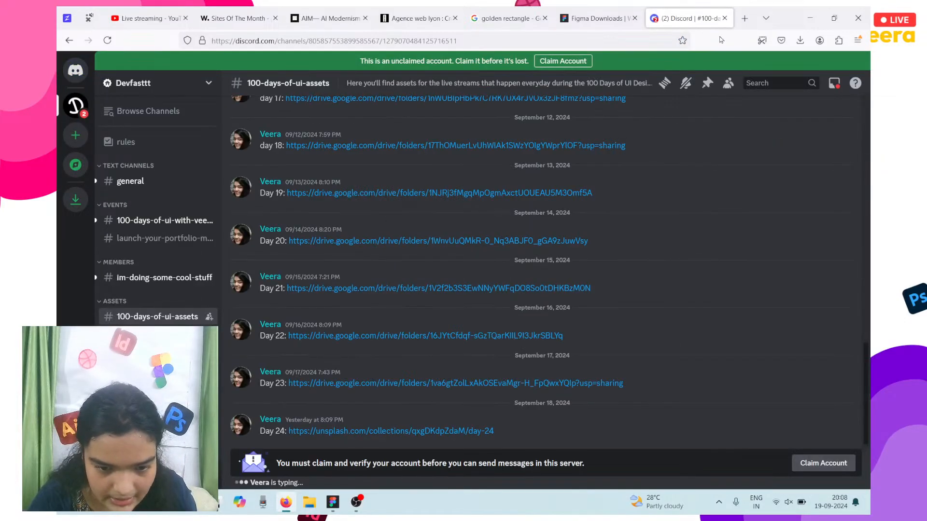
{"action": "left_click", "coordinate": [743, 19]}
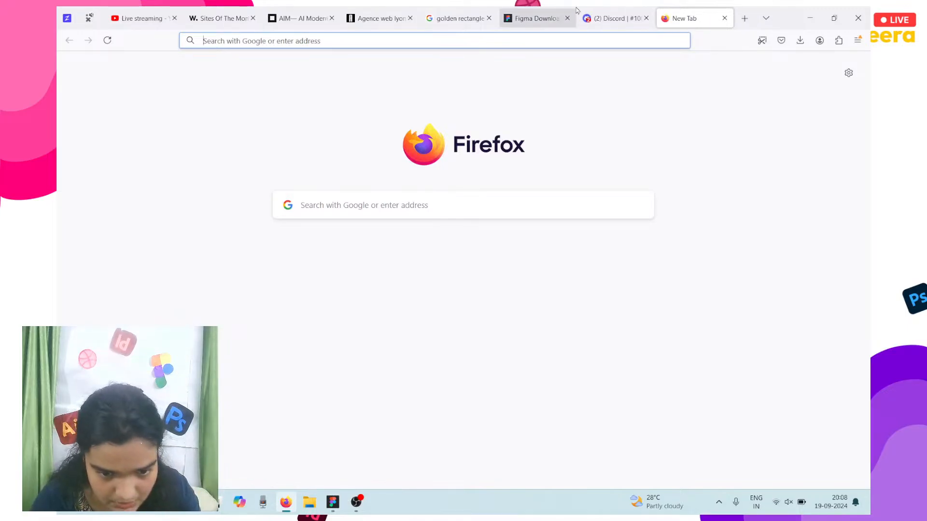
{"action": "left_click", "coordinate": [535, 19]}
{"action": "left_click", "coordinate": [613, 18]}
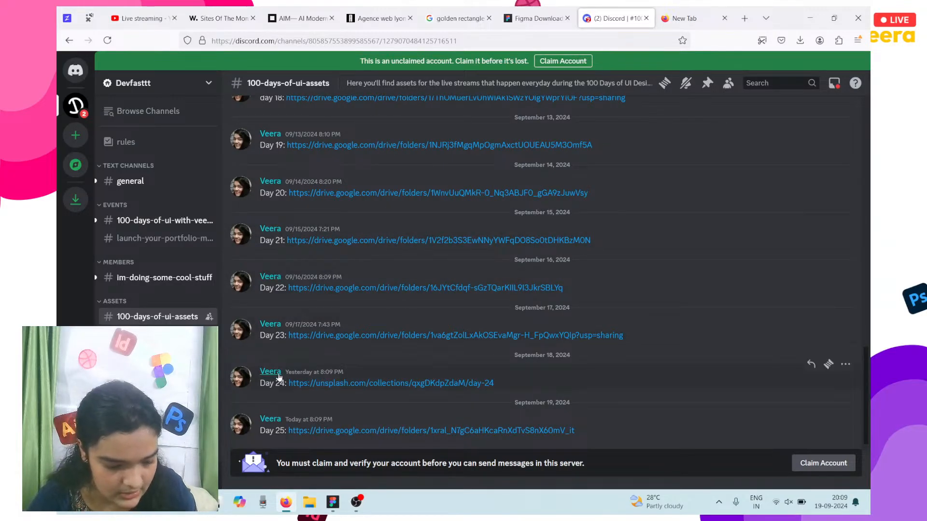
{"action": "left_click", "coordinate": [346, 431]}
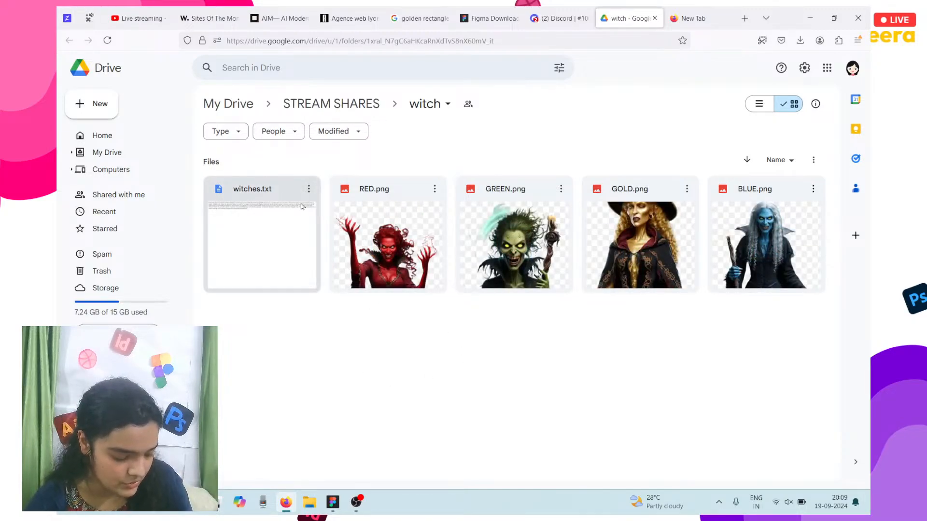
Step: Download RED.png from the Drive witch folder
{"action": "mouse_move", "coordinate": [332, 502]}
{"action": "left_click", "coordinate": [332, 442]}
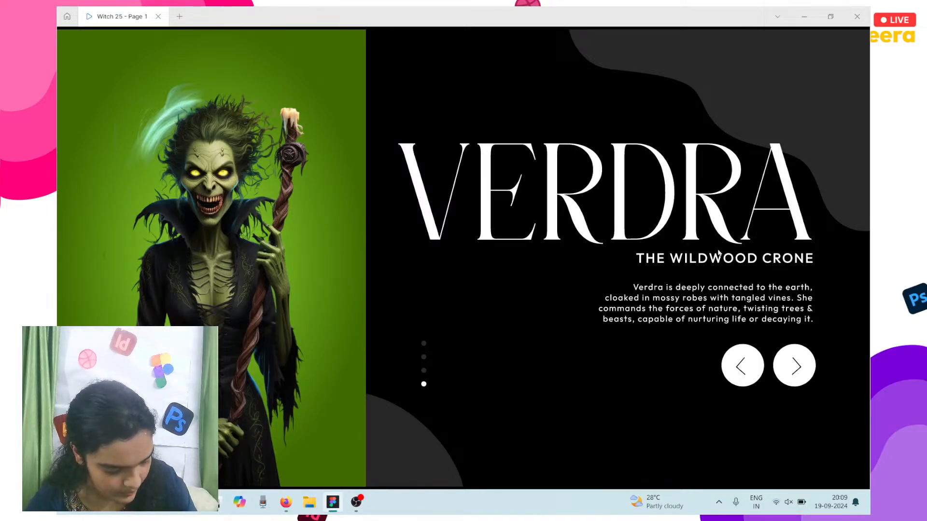
{"action": "left_click", "coordinate": [278, 499]}
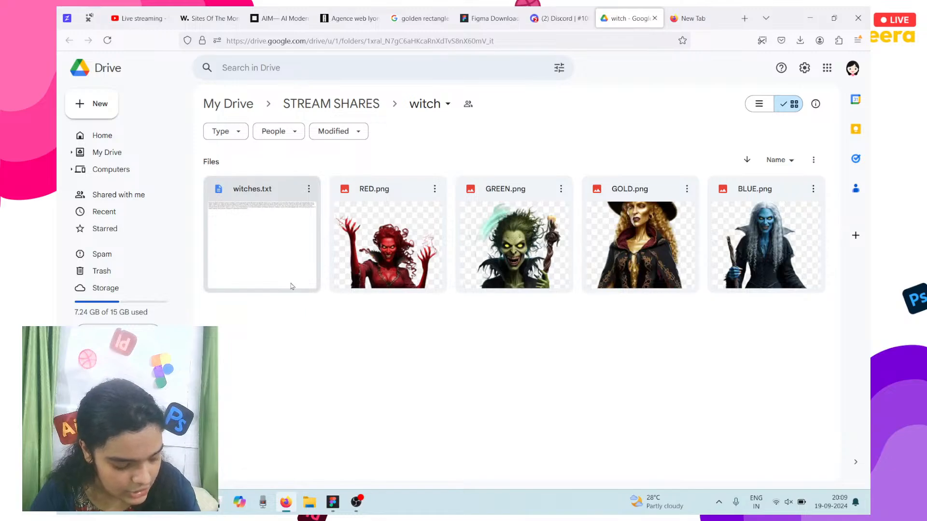
{"action": "left_click", "coordinate": [434, 189]}
{"action": "left_click", "coordinate": [300, 133]}
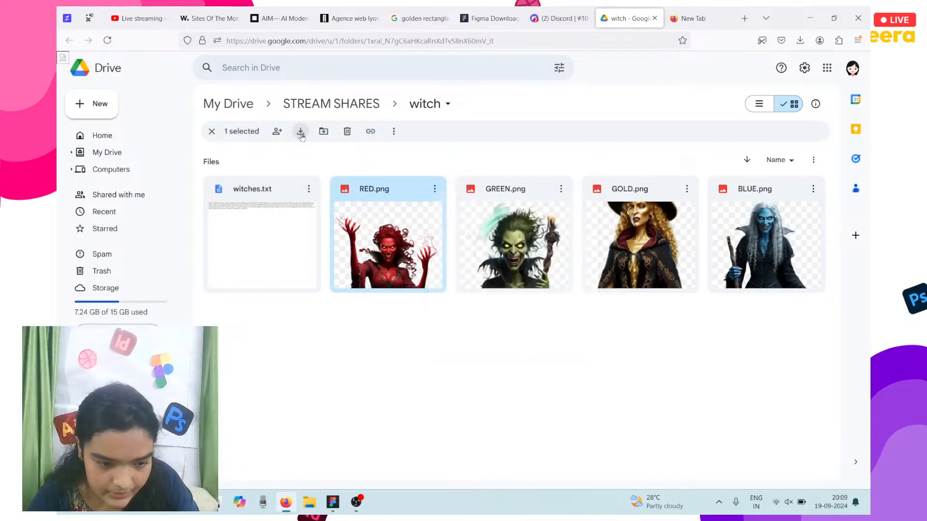
Step: Download GREEN.png, GOLD.png and BLUE.png from the witch folder
{"action": "left_click", "coordinate": [561, 189]}
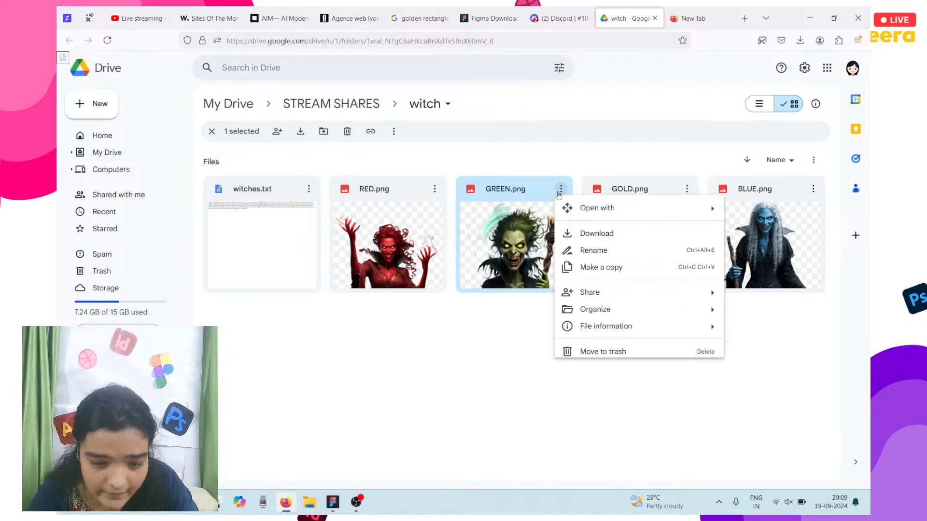
{"action": "left_click", "coordinate": [603, 234]}
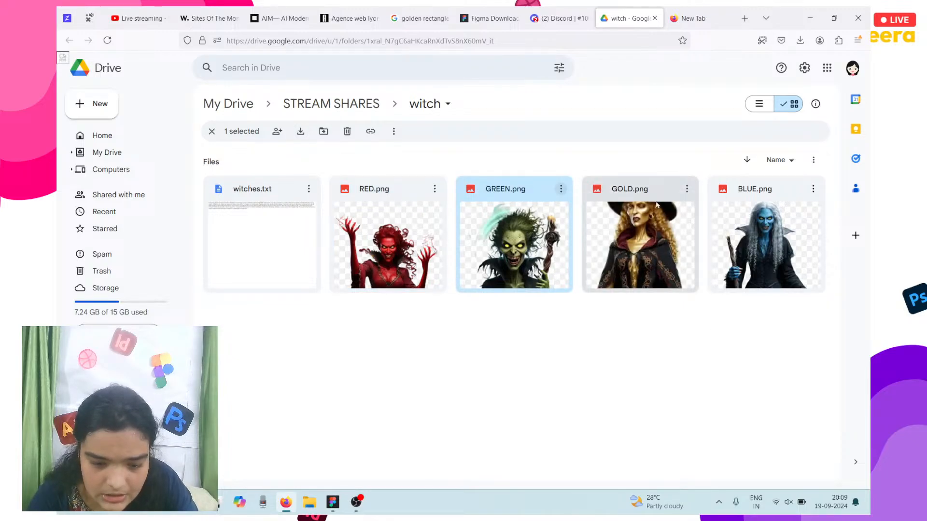
{"action": "left_click", "coordinate": [688, 189]}
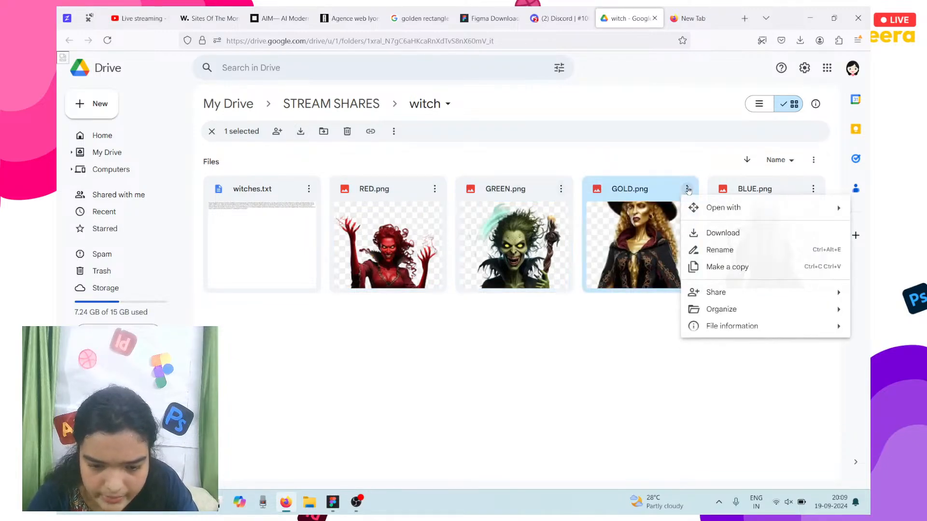
{"action": "left_click", "coordinate": [714, 234]}
{"action": "left_click", "coordinate": [813, 189]}
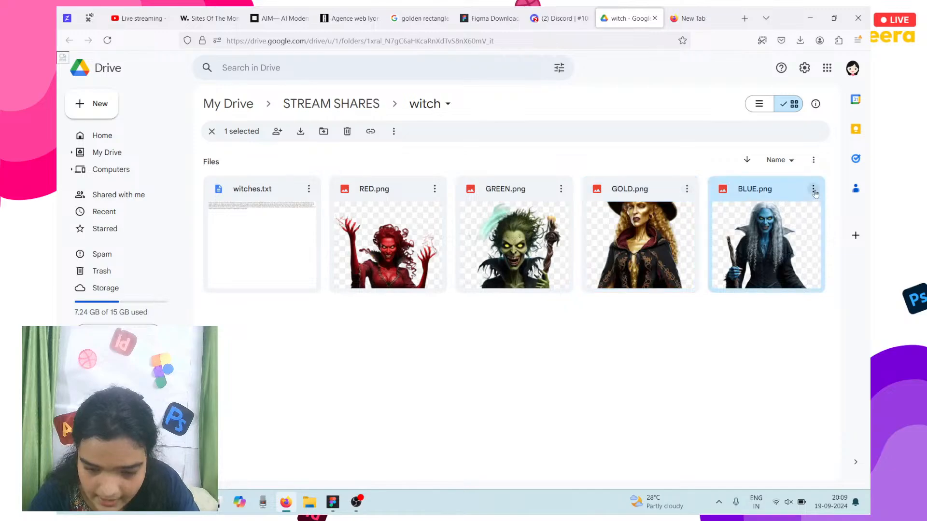
{"action": "left_click", "coordinate": [759, 234]}
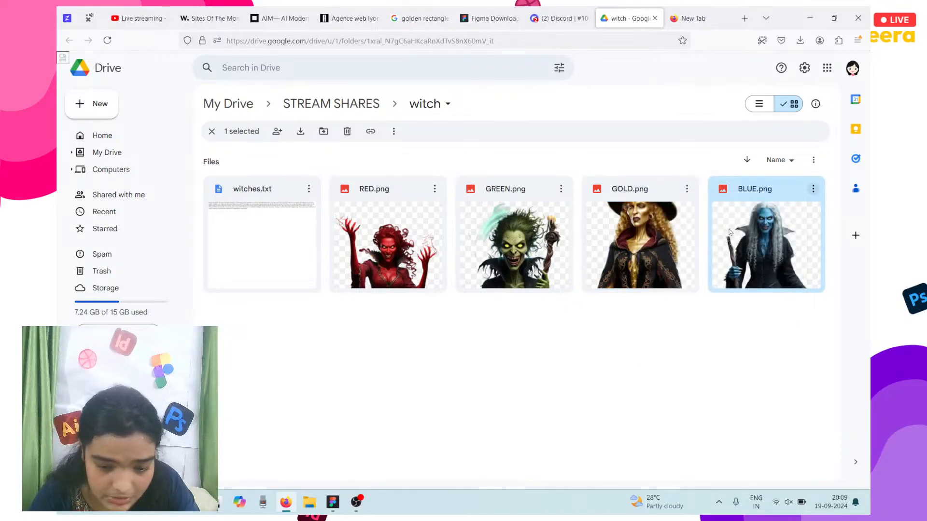
Step: Download witches.txt and minimize Firefox to reveal the prototype
{"action": "left_click", "coordinate": [309, 189]}
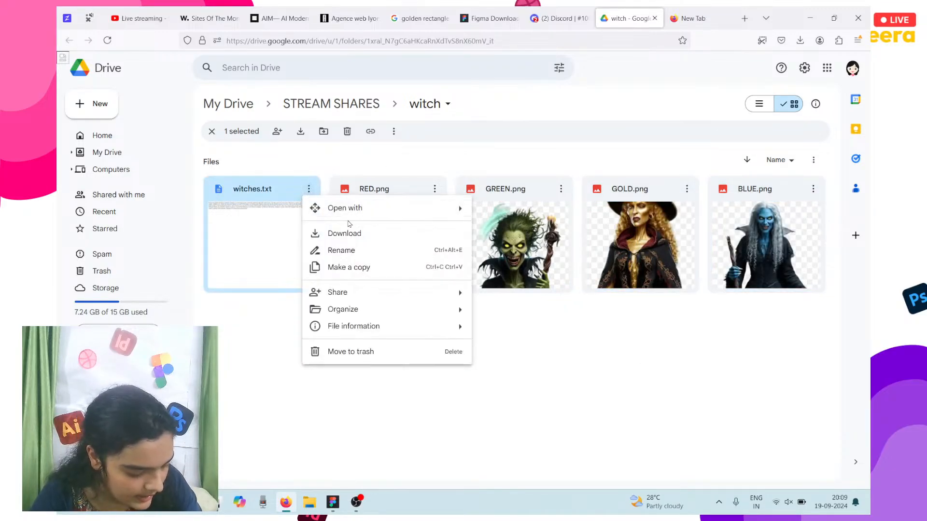
{"action": "mouse_move", "coordinate": [356, 208]}
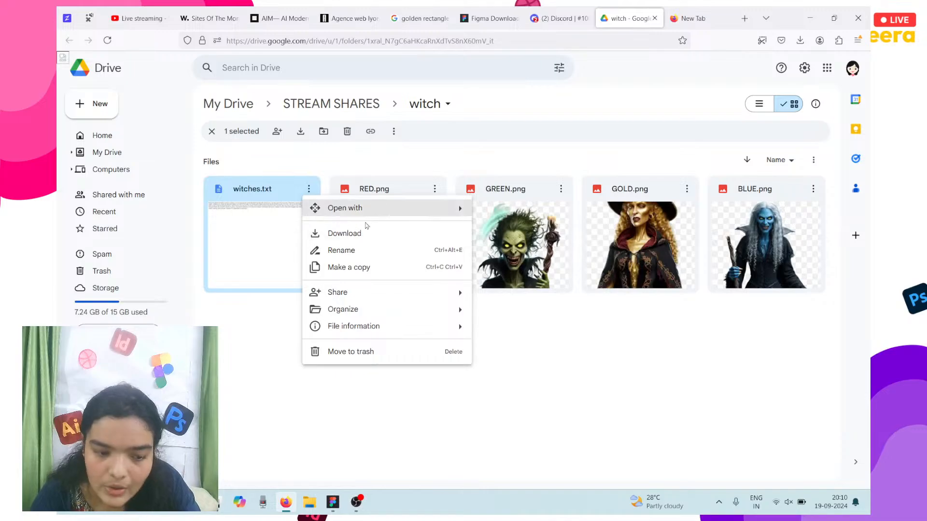
{"action": "left_click", "coordinate": [360, 232]}
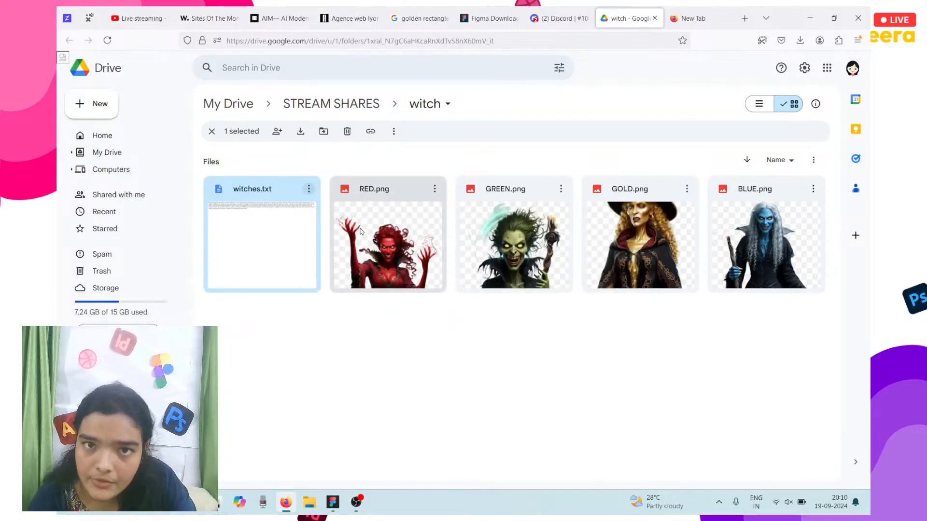
{"action": "left_click", "coordinate": [810, 18]}
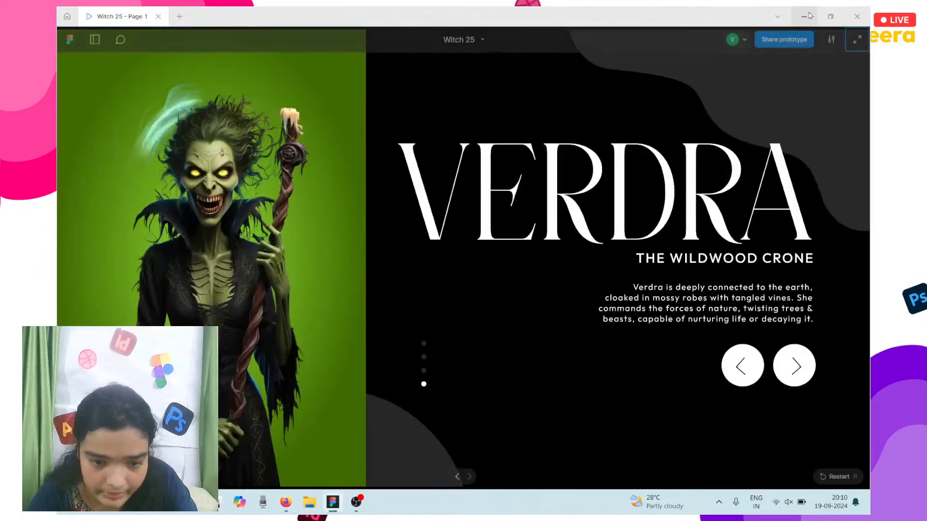
Step: Create a blank design file from Figma Home, then return to the Witch 25 prototype tab
{"action": "left_click", "coordinate": [76, 14]}
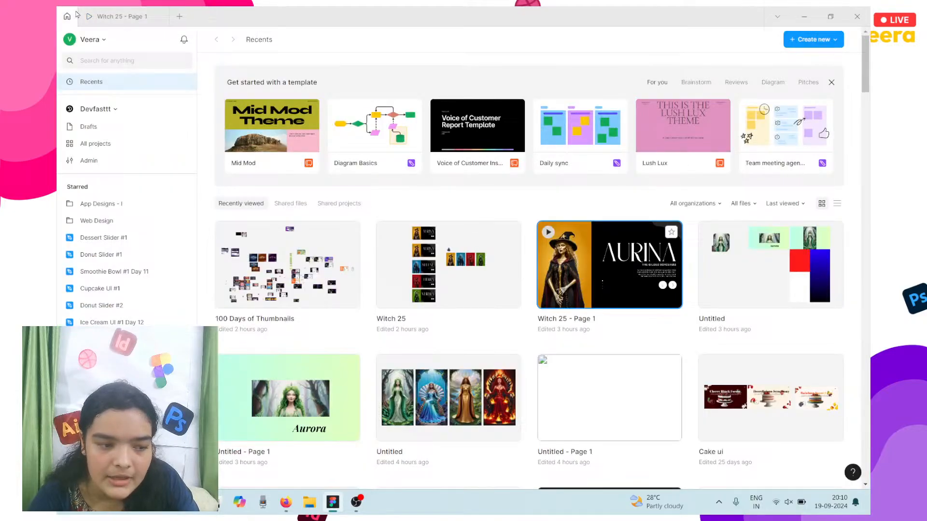
{"action": "left_click", "coordinate": [800, 43]}
{"action": "left_click", "coordinate": [790, 71]}
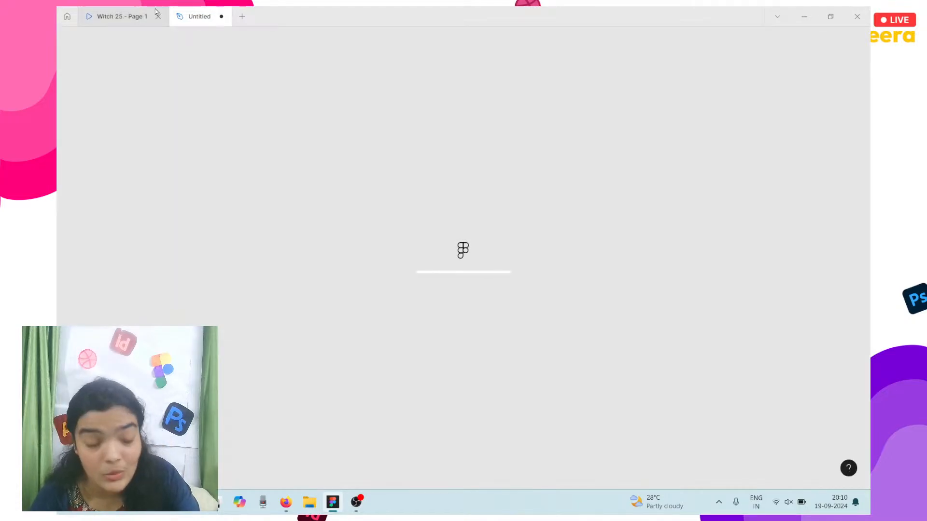
{"action": "left_click", "coordinate": [156, 13]}
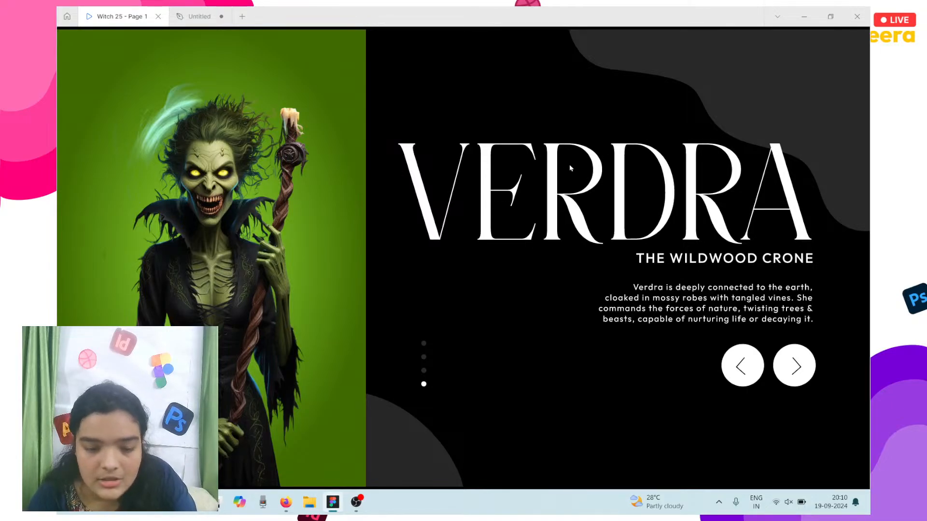
Step: In the Untitled file, draw a frame and size it to 1920 × 1080
{"action": "left_click", "coordinate": [184, 17]}
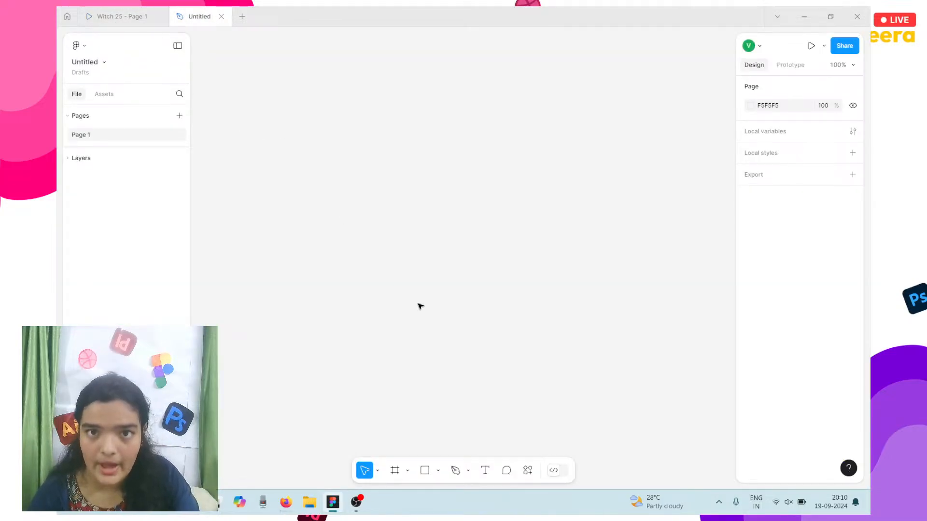
{"action": "left_click", "coordinate": [394, 471]}
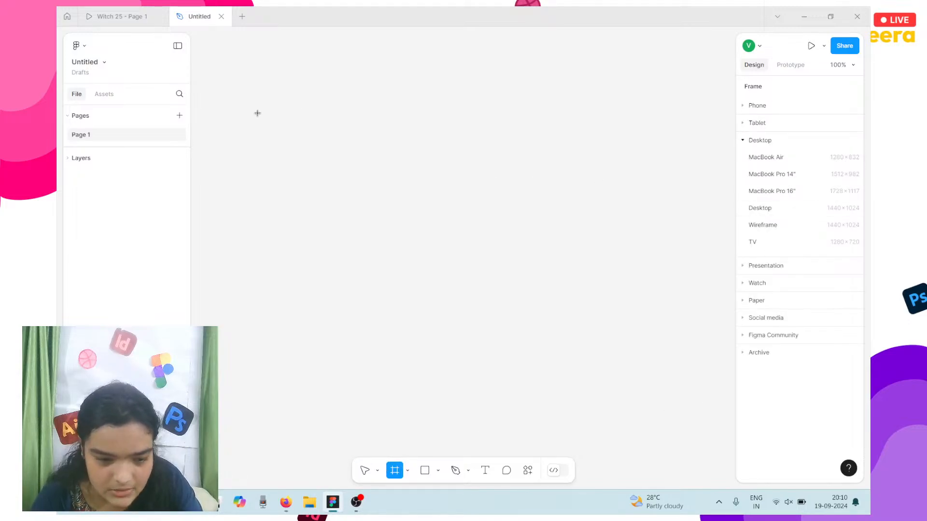
{"action": "left_click_drag", "start_coordinate": [235, 124], "coordinate": [675, 386]}
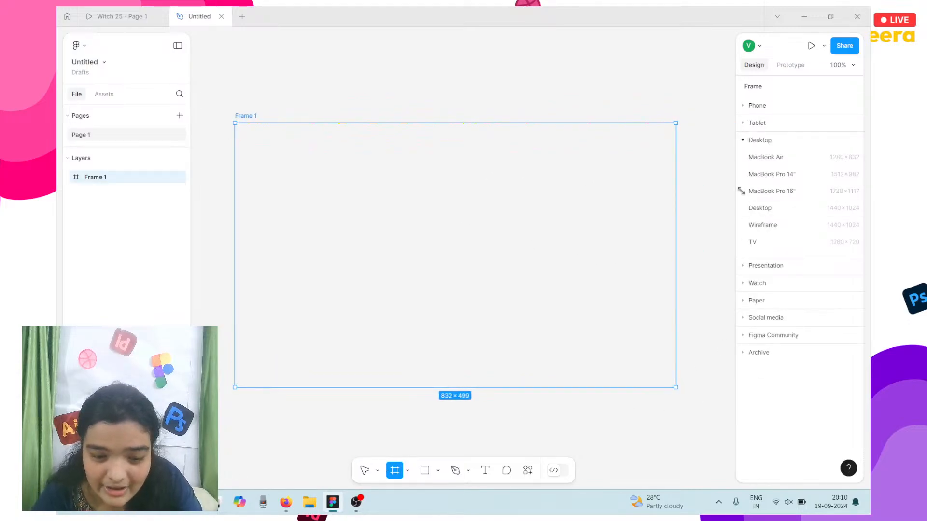
{"action": "left_click", "coordinate": [767, 211]}
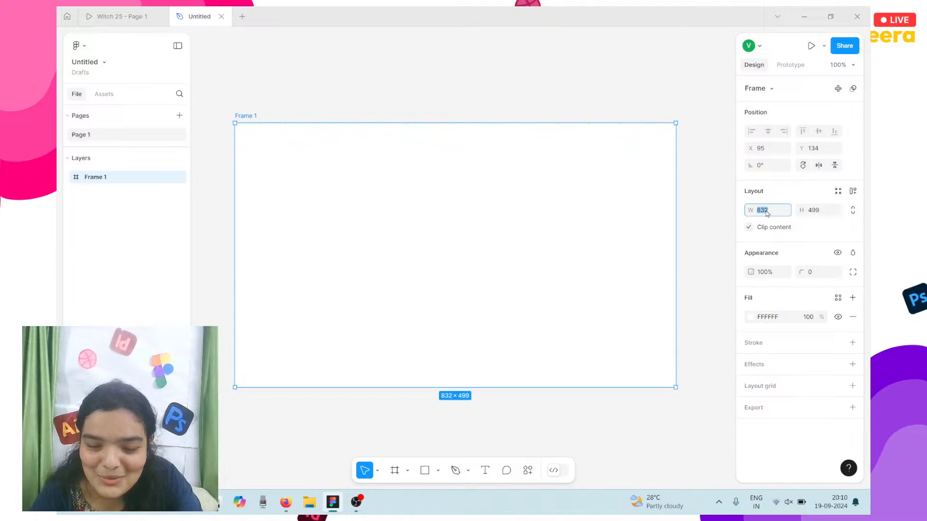
{"action": "type", "text": "1920"}
{"action": "key", "text": "Return"}
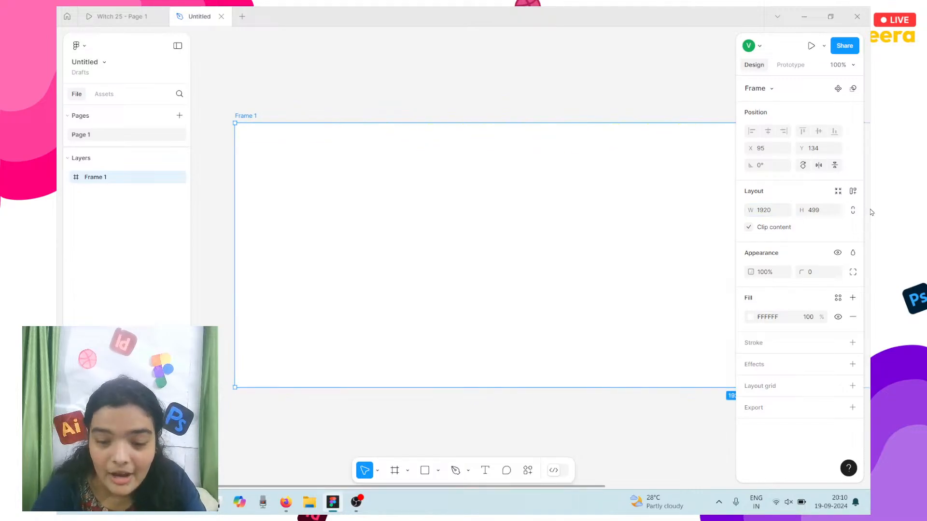
{"action": "left_click", "coordinate": [821, 211]}
{"action": "type", "text": "10"}
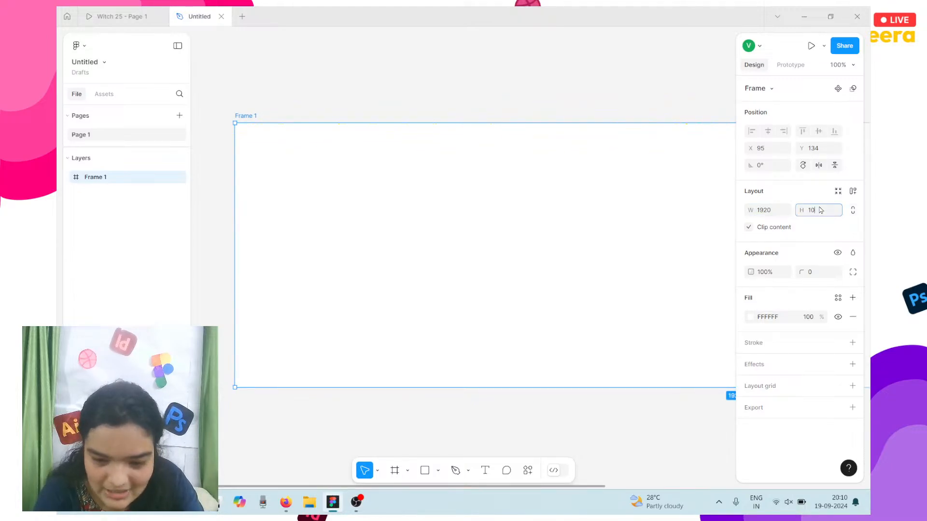
{"action": "type", "text": "80"}
{"action": "key", "text": "Return"}
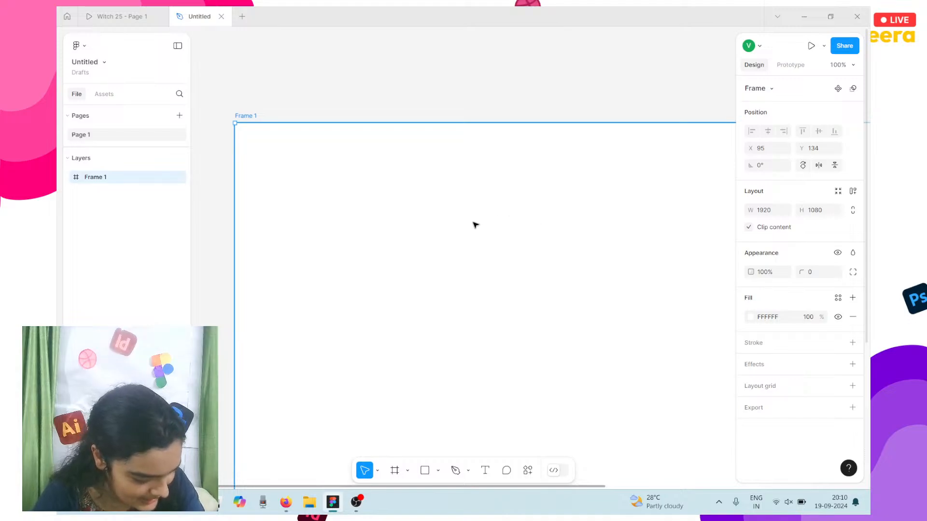
Step: Zoom to fit Frame 1 and check its fill colour and selection
{"action": "scroll", "coordinate": [474, 224], "scroll_direction": "down", "scroll_amount": 3}
{"action": "scroll", "coordinate": [473, 224], "scroll_direction": "right", "scroll_amount": 4}
{"action": "scroll", "coordinate": [473, 224], "scroll_direction": "down", "scroll_amount": 2}
{"action": "scroll", "coordinate": [464, 224], "scroll_direction": "right", "scroll_amount": 1}
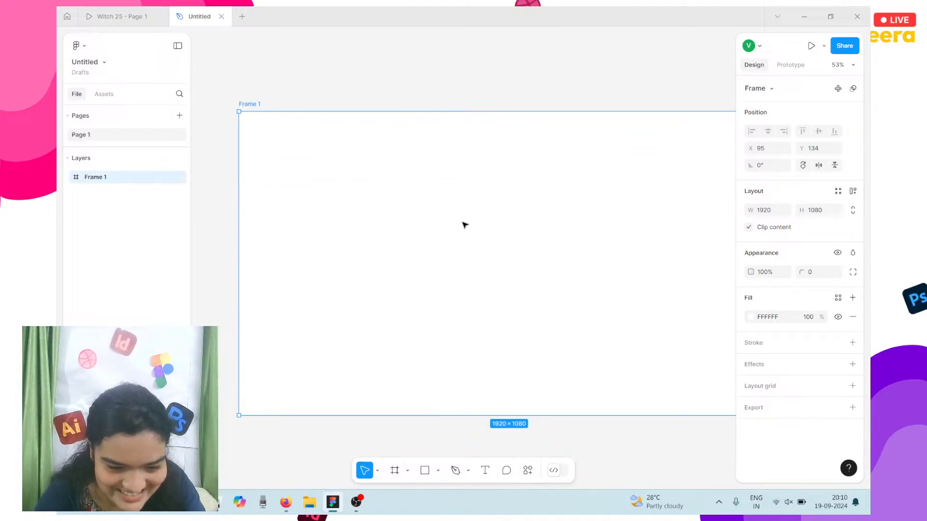
{"action": "key", "text": "shift+1"}
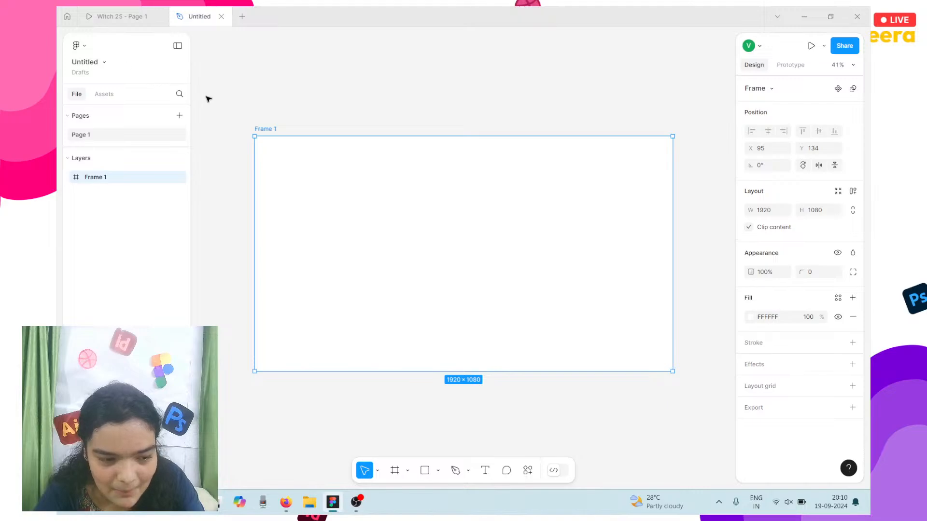
{"action": "left_click", "coordinate": [764, 319]}
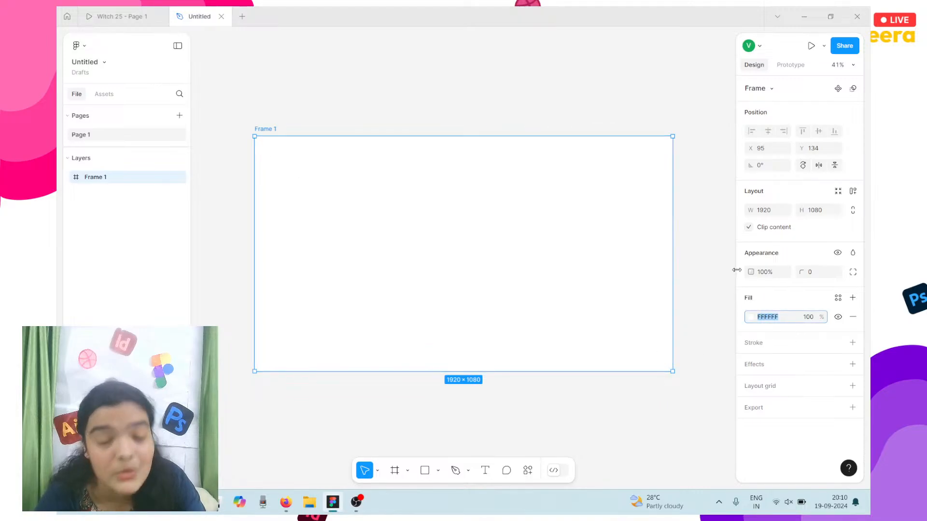
{"action": "left_click", "coordinate": [729, 108]}
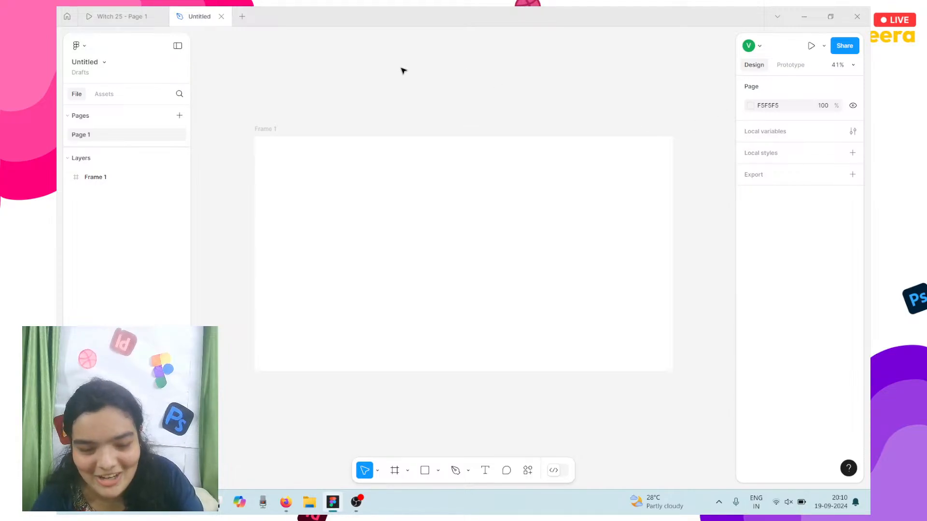
{"action": "left_click", "coordinate": [385, 220]}
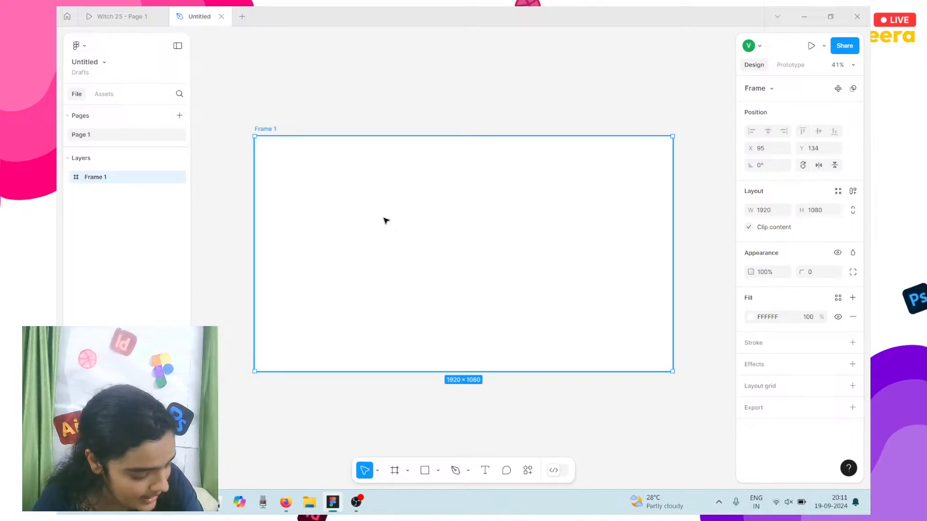
{"action": "left_click", "coordinate": [395, 96]}
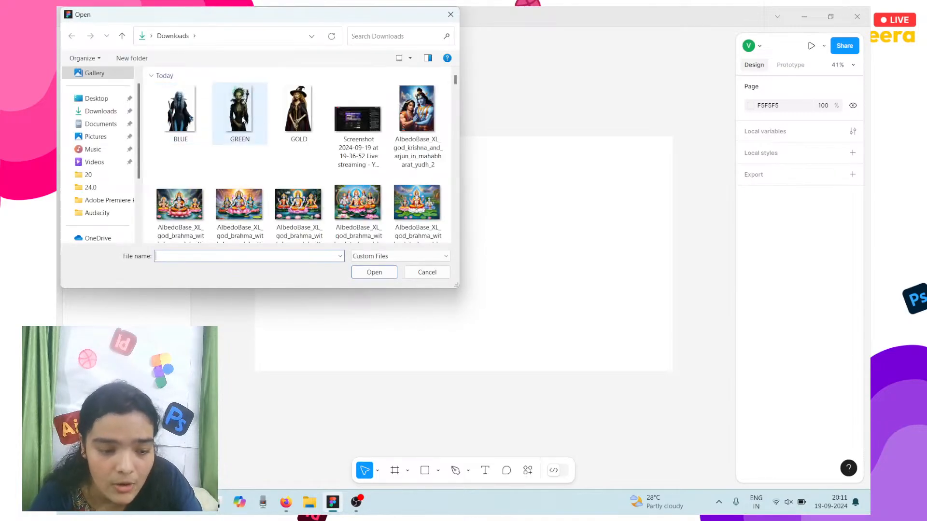
Step: Import the BLUE, GREEN and GOLD witch PNGs and place them on the canvas
{"action": "left_click", "coordinate": [190, 107]}
{"action": "left_click", "coordinate": [301, 118], "text": "shift"}
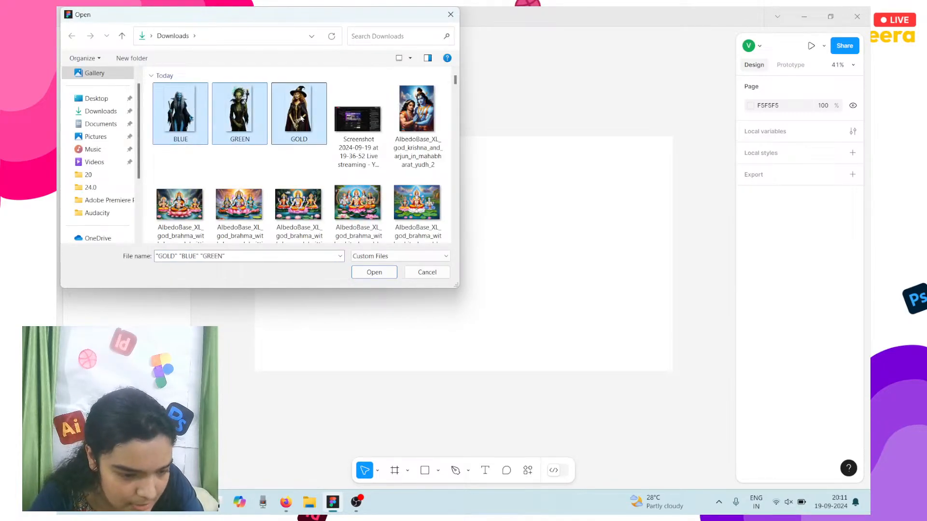
{"action": "left_click", "coordinate": [391, 274]}
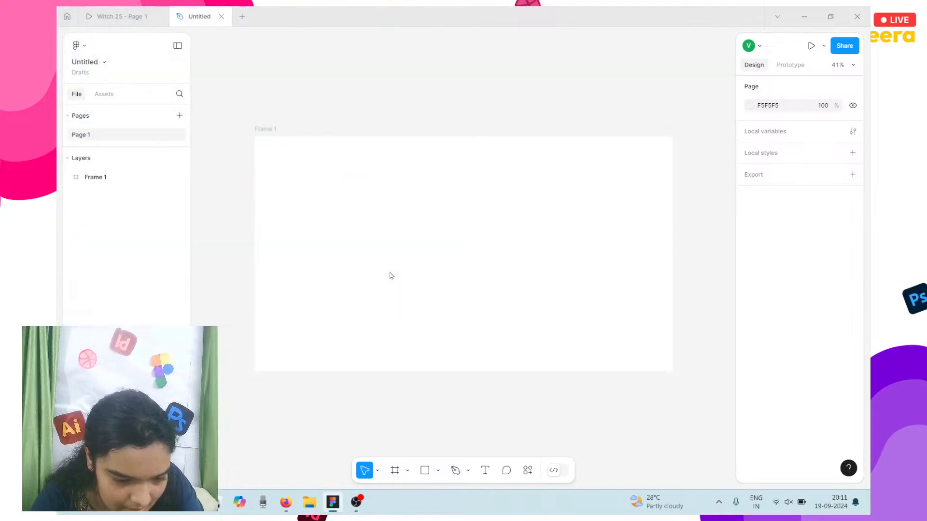
{"action": "scroll", "coordinate": [272, 286], "scroll_direction": "left", "scroll_amount": 7}
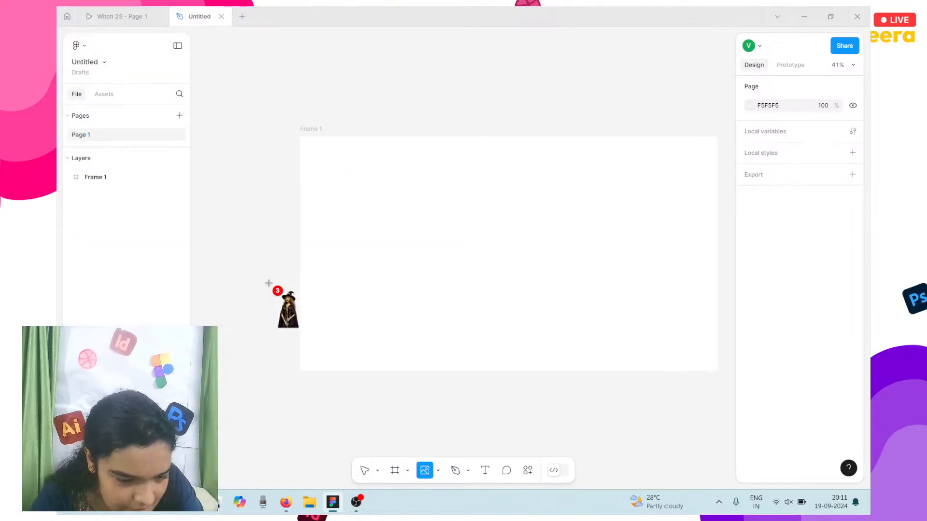
{"action": "left_click", "coordinate": [223, 237]}
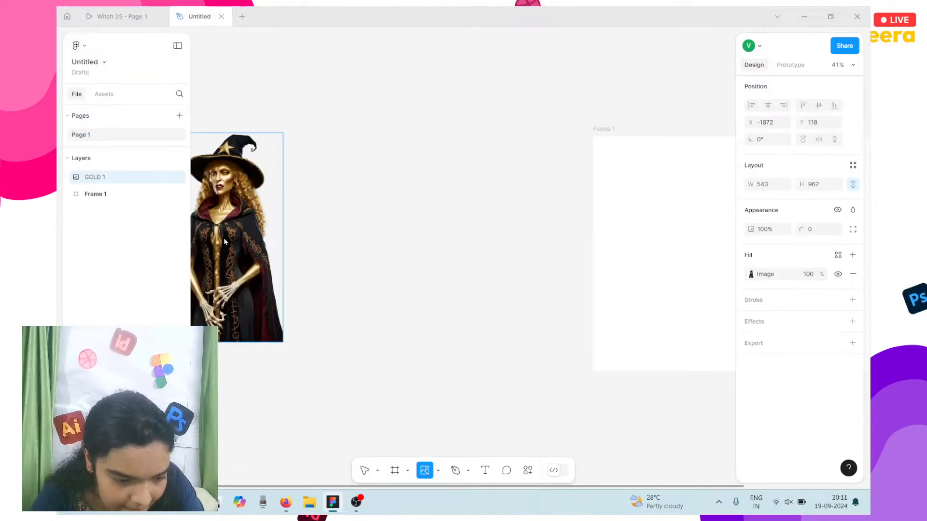
{"action": "left_click", "coordinate": [370, 253]}
{"action": "left_click", "coordinate": [509, 240]}
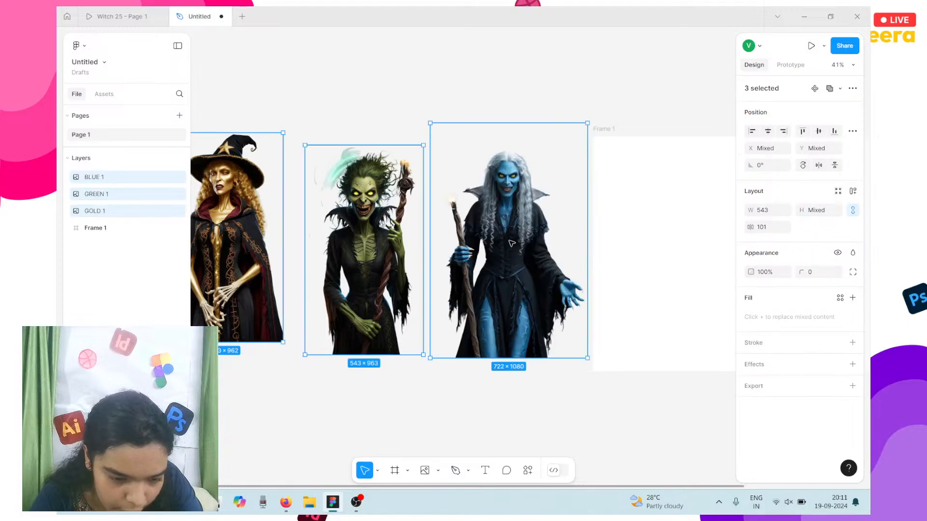
Step: Download RED.png again from the Google Drive witch folder
{"action": "left_click", "coordinate": [277, 513]}
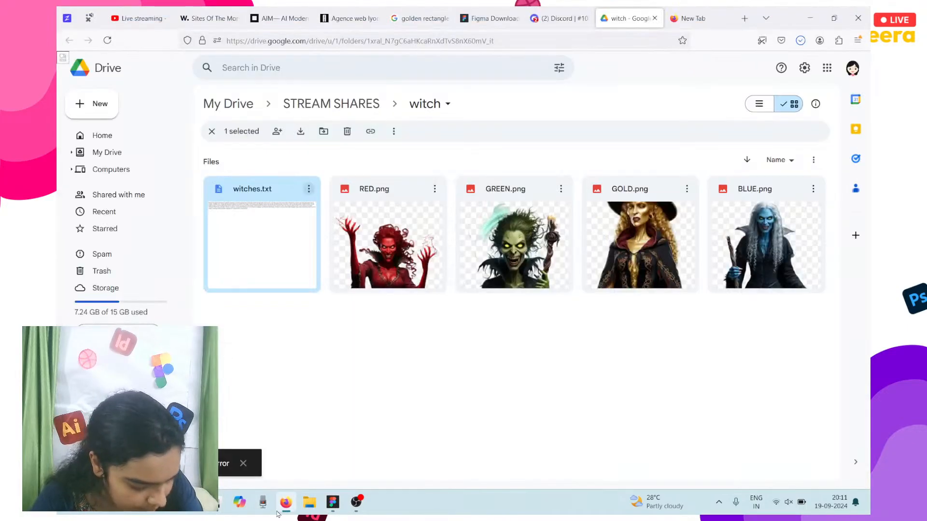
{"action": "left_click", "coordinate": [434, 189]}
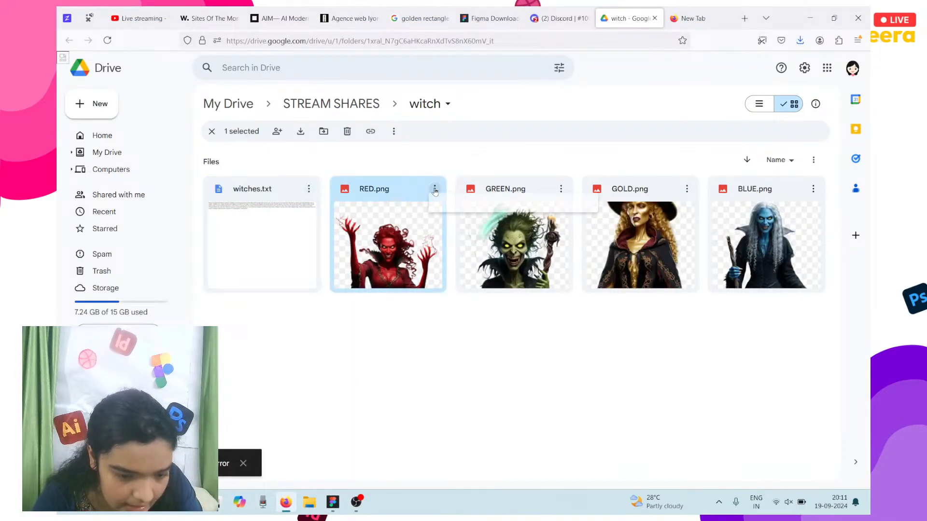
{"action": "left_click", "coordinate": [471, 233]}
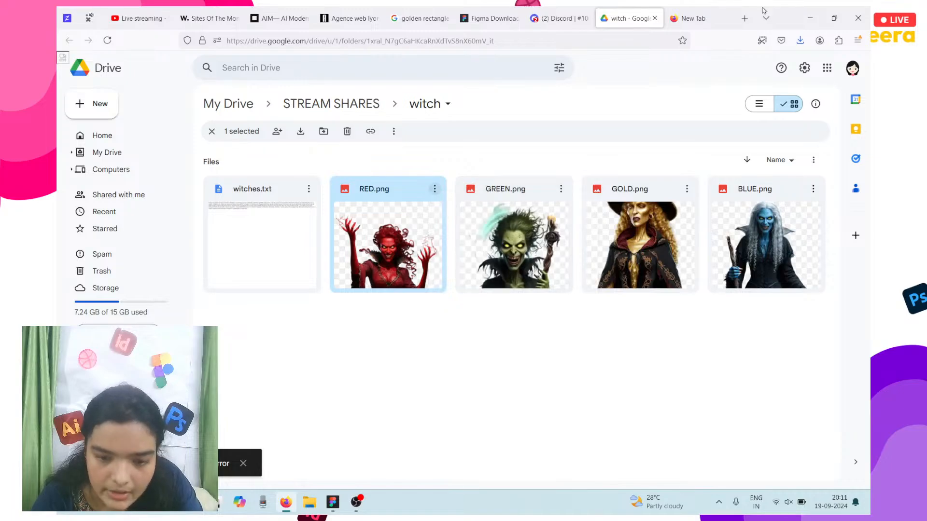
{"action": "left_click", "coordinate": [805, 21]}
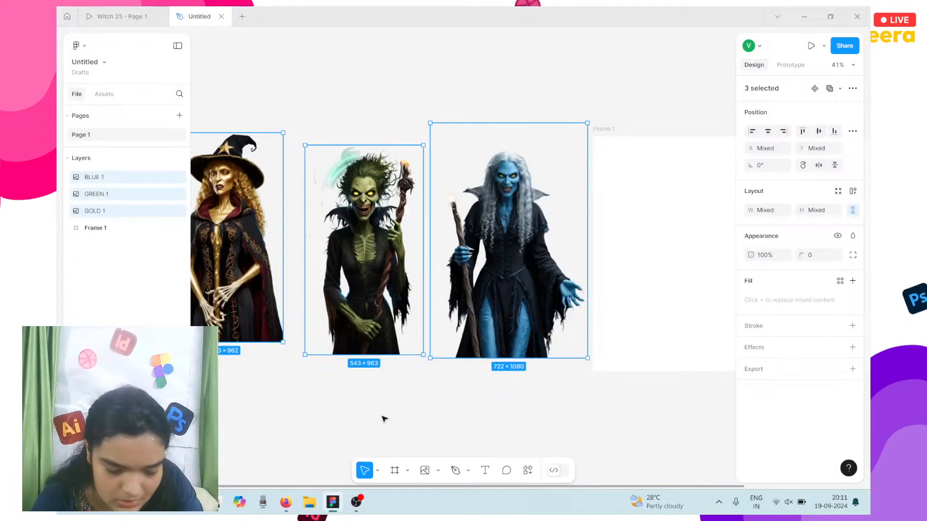
Step: Place the RED witch image on the canvas beside the other three
{"action": "left_click", "coordinate": [384, 418]}
{"action": "key", "text": "k"}
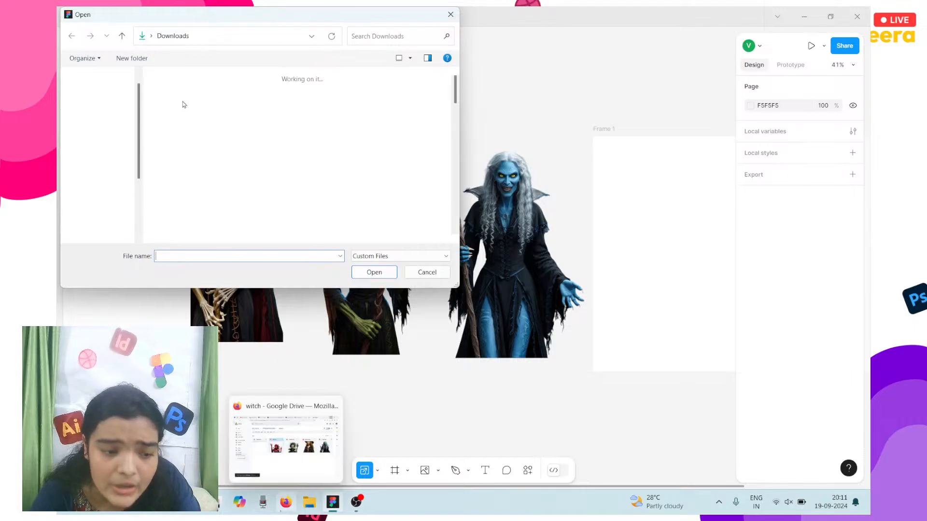
{"action": "left_click", "coordinate": [169, 106]}
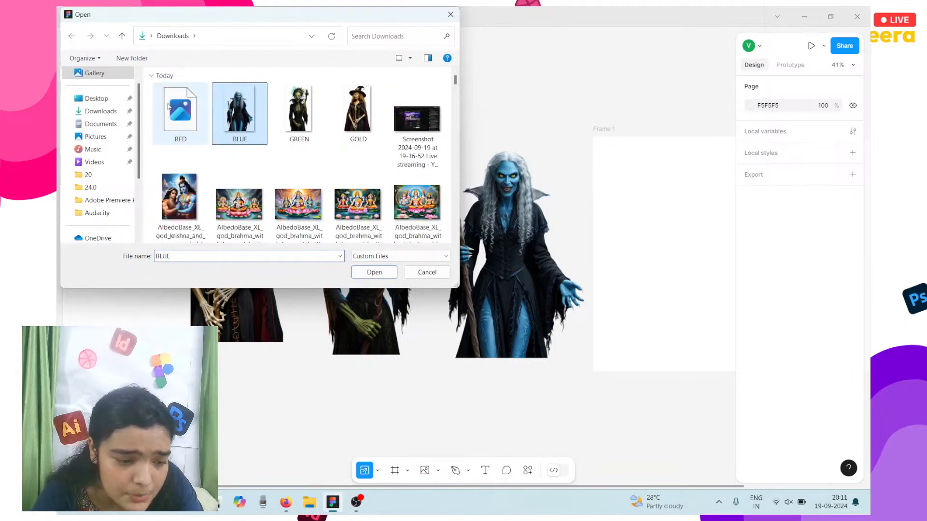
{"action": "left_click", "coordinate": [173, 108]}
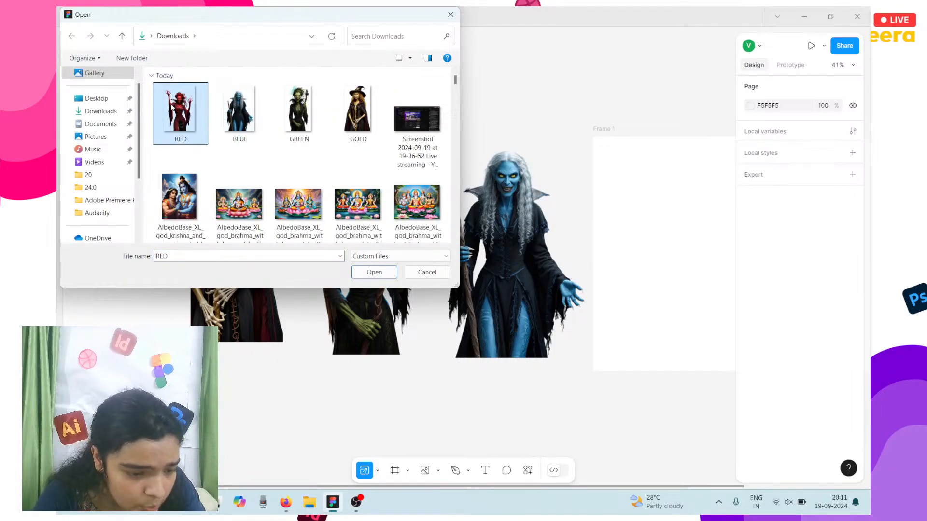
{"action": "left_click", "coordinate": [366, 276]}
{"action": "scroll", "coordinate": [366, 280], "scroll_direction": "left", "scroll_amount": 5}
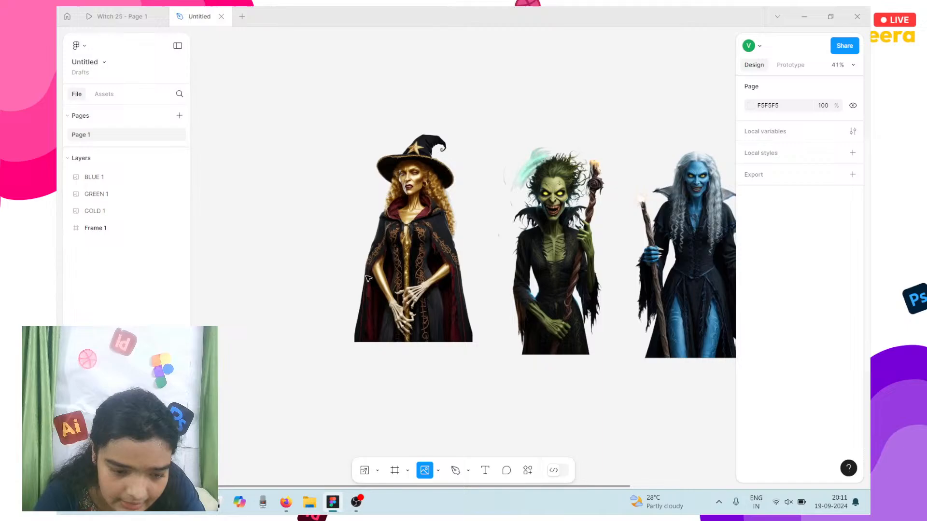
{"action": "left_click", "coordinate": [287, 198]}
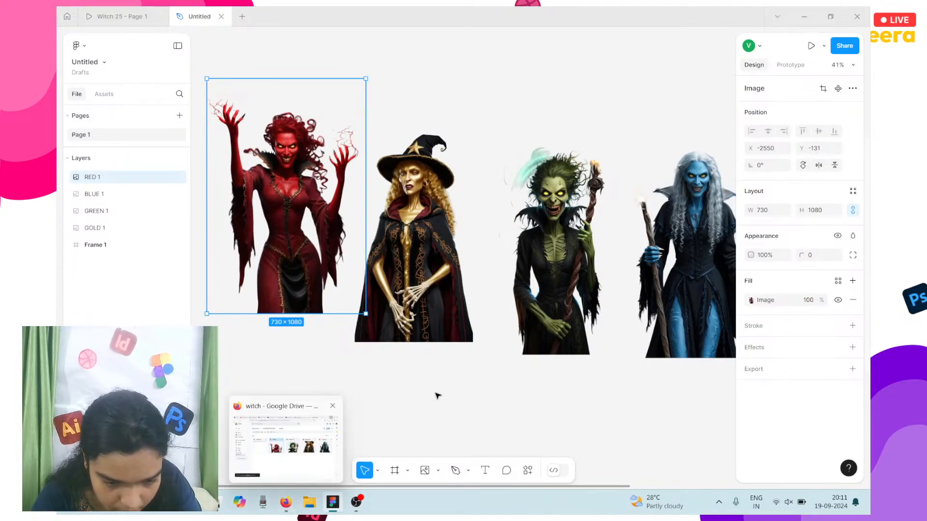
{"action": "scroll", "coordinate": [436, 396], "scroll_direction": "right", "scroll_amount": 2}
{"action": "scroll", "coordinate": [437, 396], "scroll_direction": "right", "scroll_amount": 8}
{"action": "scroll", "coordinate": [437, 395], "scroll_direction": "left", "scroll_amount": 6}
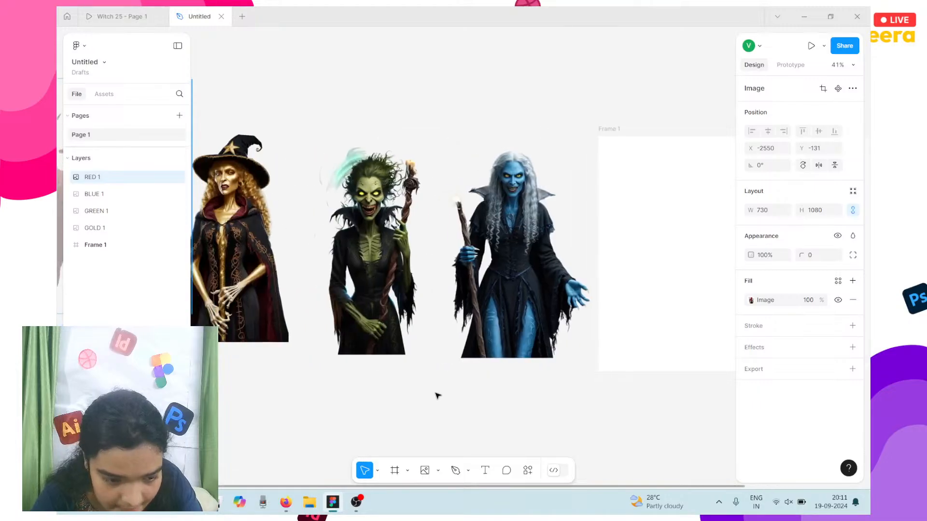
{"action": "scroll", "coordinate": [437, 396], "scroll_direction": "down", "scroll_amount": 3}
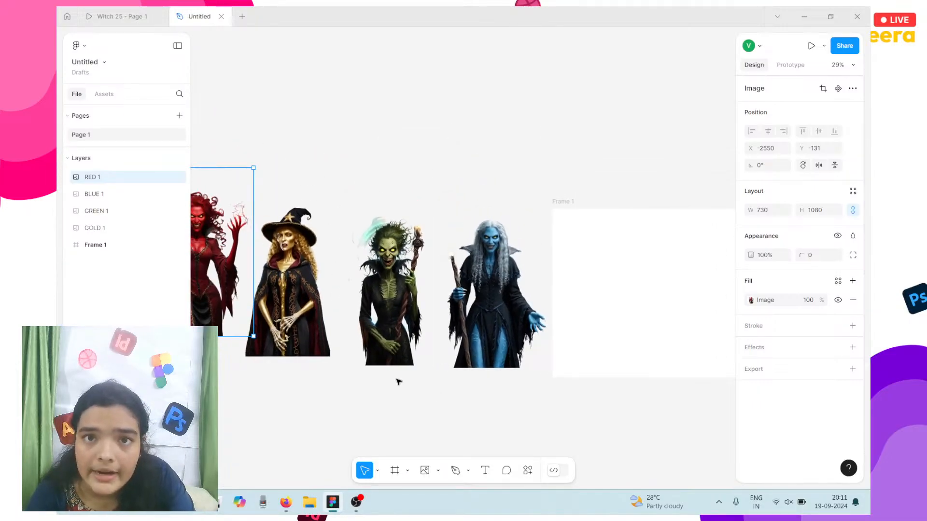
Step: Marquee-select all four witch images and move them above Frame 1
{"action": "left_click_drag", "start_coordinate": [410, 379], "coordinate": [292, 363]}
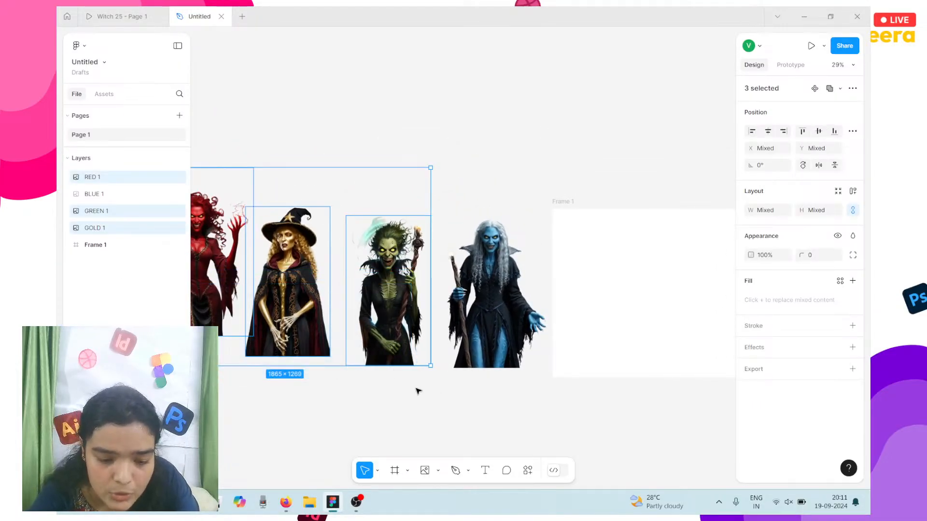
{"action": "left_click_drag", "start_coordinate": [459, 409], "coordinate": [199, 289]}
{"action": "left_click_drag", "start_coordinate": [274, 289], "coordinate": [631, 125]}
{"action": "scroll", "coordinate": [541, 182], "scroll_direction": "right", "scroll_amount": 6}
{"action": "scroll", "coordinate": [541, 182], "scroll_direction": "left", "scroll_amount": 1}
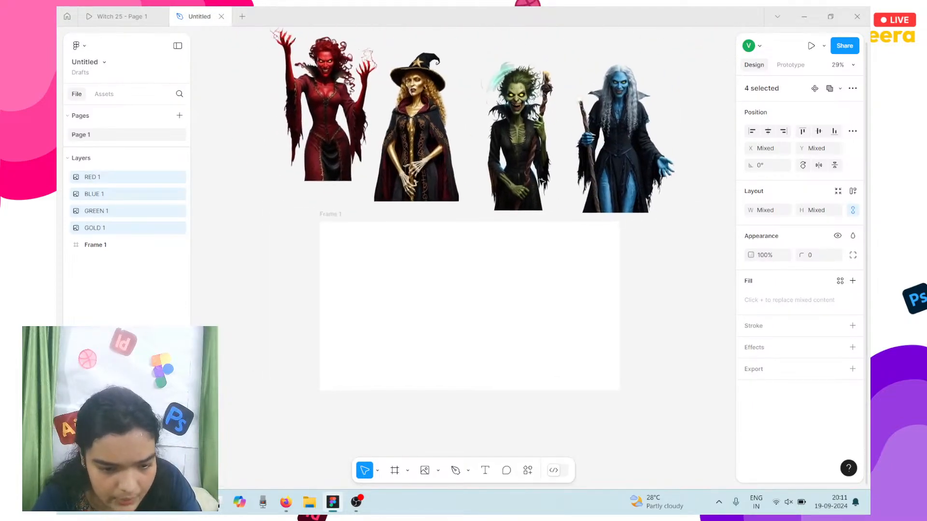
Step: Nudge the red witch into line beside the gold one, then switch to the Witch 25 prototype
{"action": "left_click", "coordinate": [307, 112]}
{"action": "left_click_drag", "start_coordinate": [307, 112], "coordinate": [294, 132]}
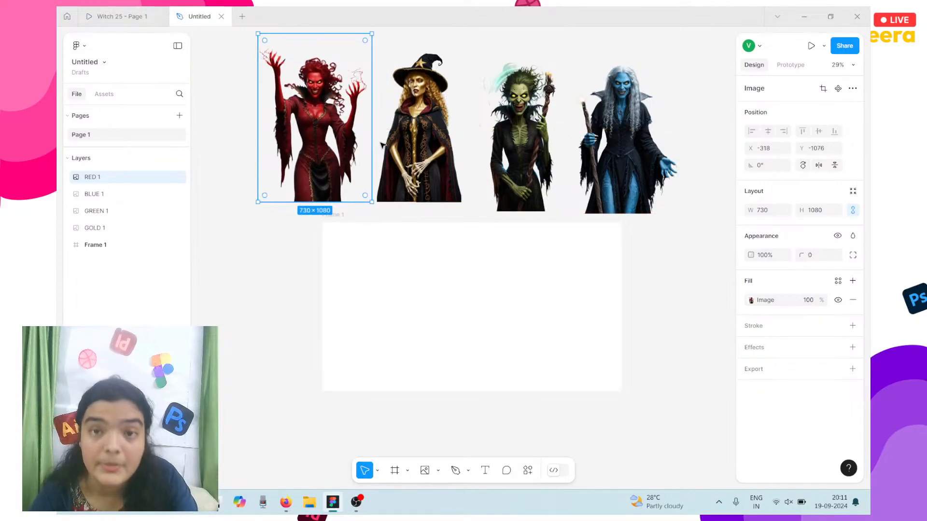
{"action": "scroll", "coordinate": [512, 258], "scroll_direction": "up", "scroll_amount": 2}
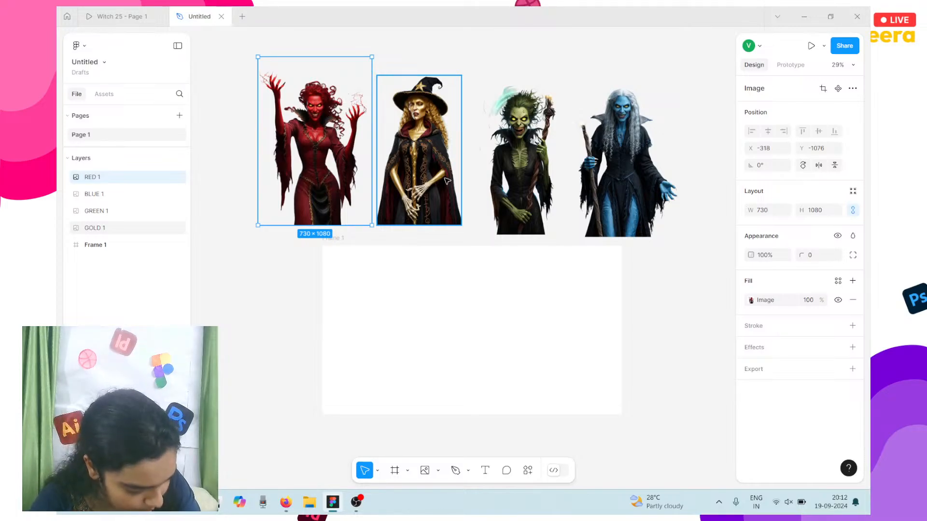
{"action": "left_click", "coordinate": [358, 314]}
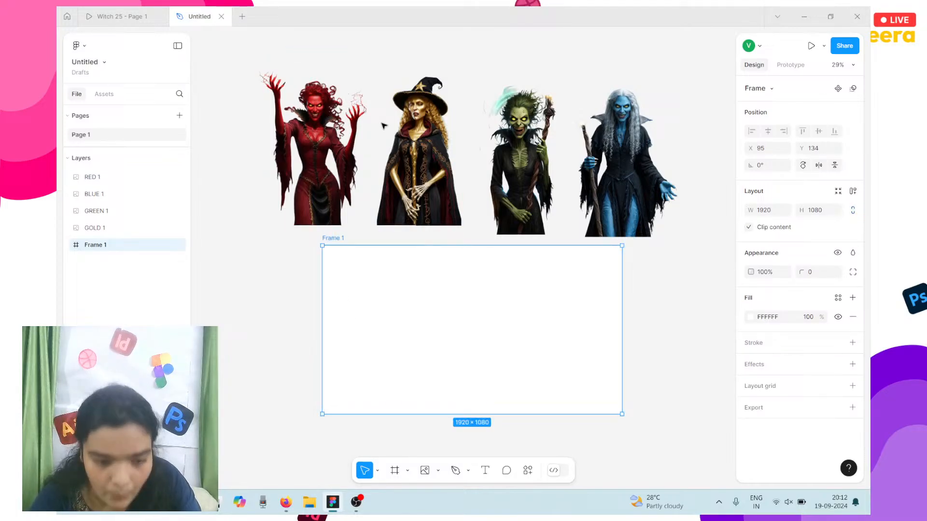
{"action": "left_click", "coordinate": [316, 130]}
{"action": "scroll", "coordinate": [357, 310], "scroll_direction": "up", "scroll_amount": 3}
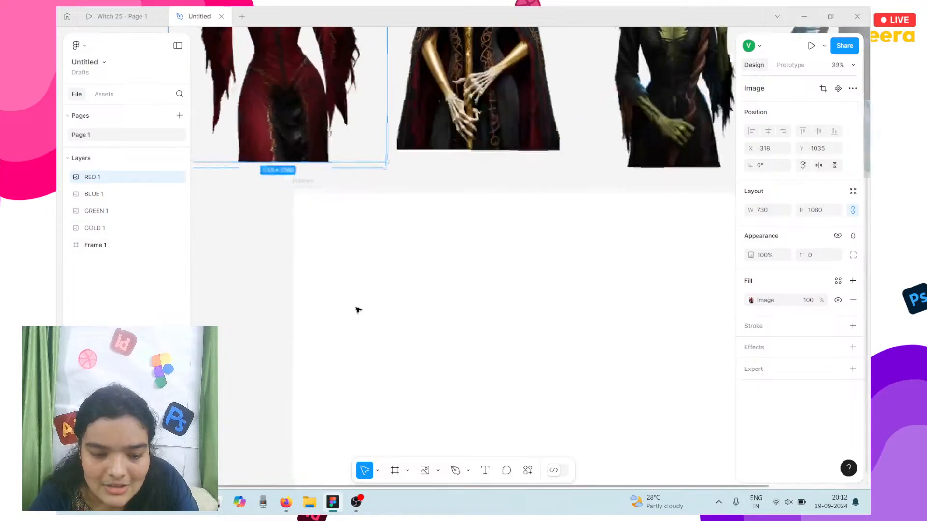
{"action": "scroll", "coordinate": [358, 310], "scroll_direction": "down", "scroll_amount": 5}
{"action": "scroll", "coordinate": [357, 310], "scroll_direction": "up", "scroll_amount": 3}
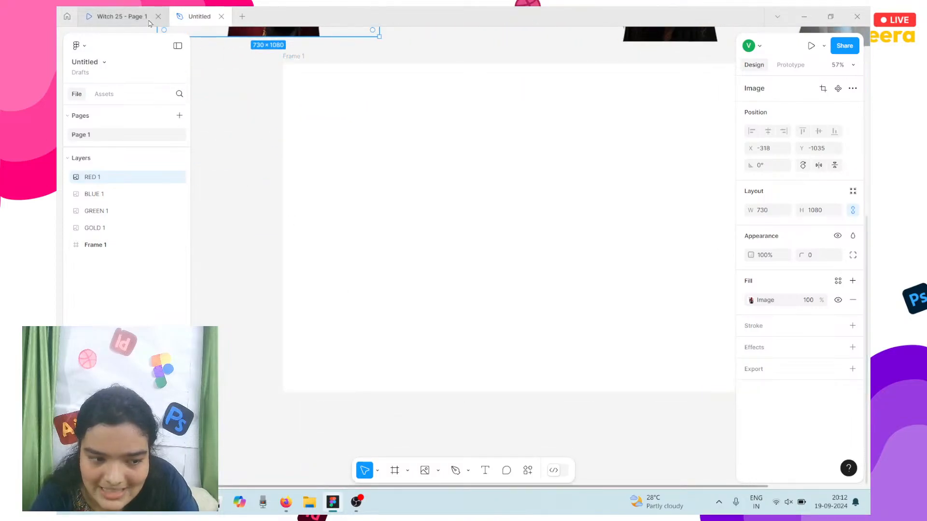
{"action": "left_click", "coordinate": [149, 22]}
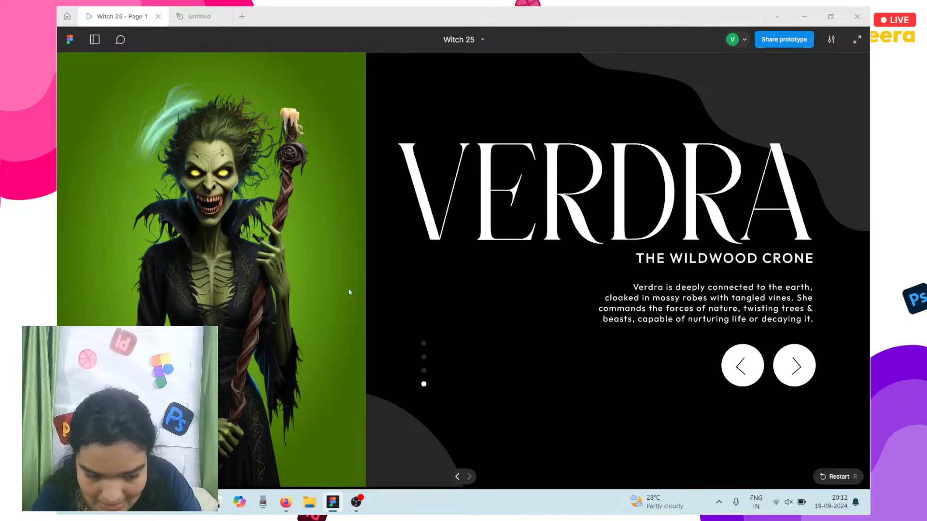
Step: Step the prototype forward through Aurina and Selene, then return to the Untitled file
{"action": "left_click", "coordinate": [794, 362]}
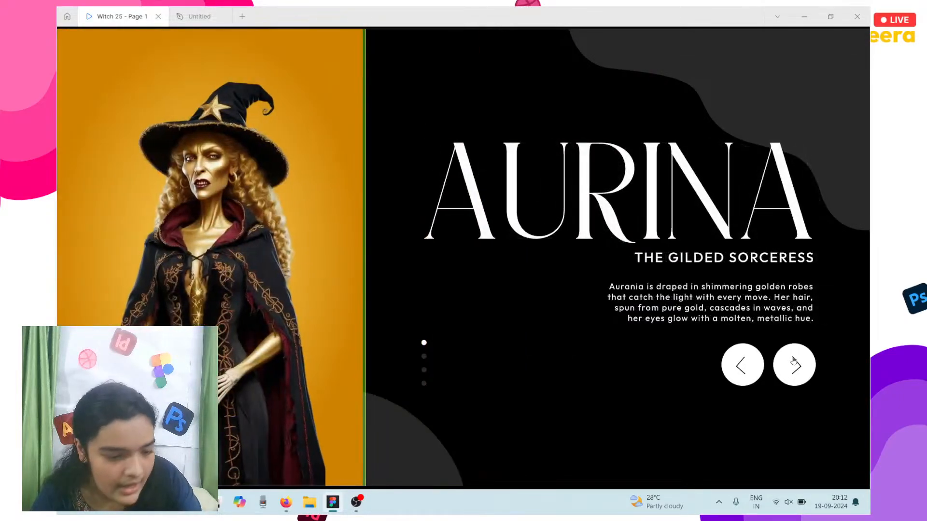
{"action": "left_click", "coordinate": [793, 361]}
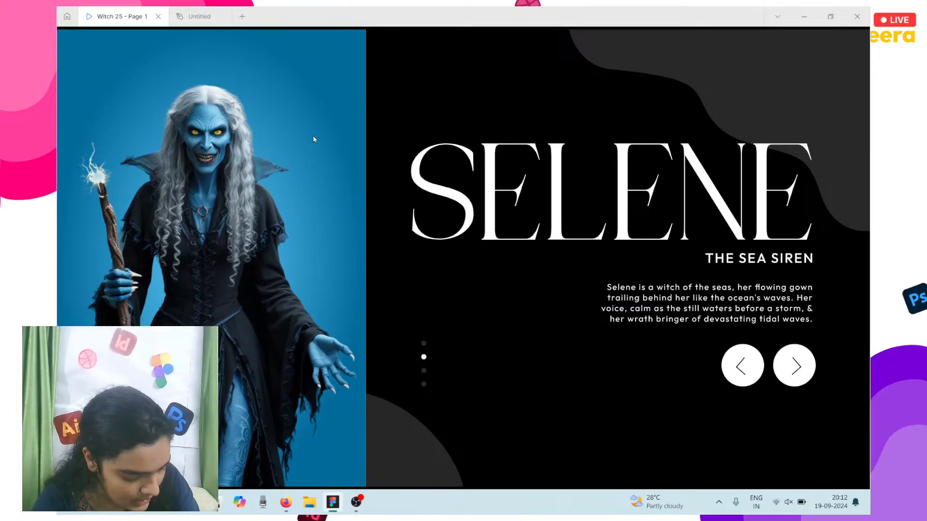
{"action": "left_click", "coordinate": [198, 16]}
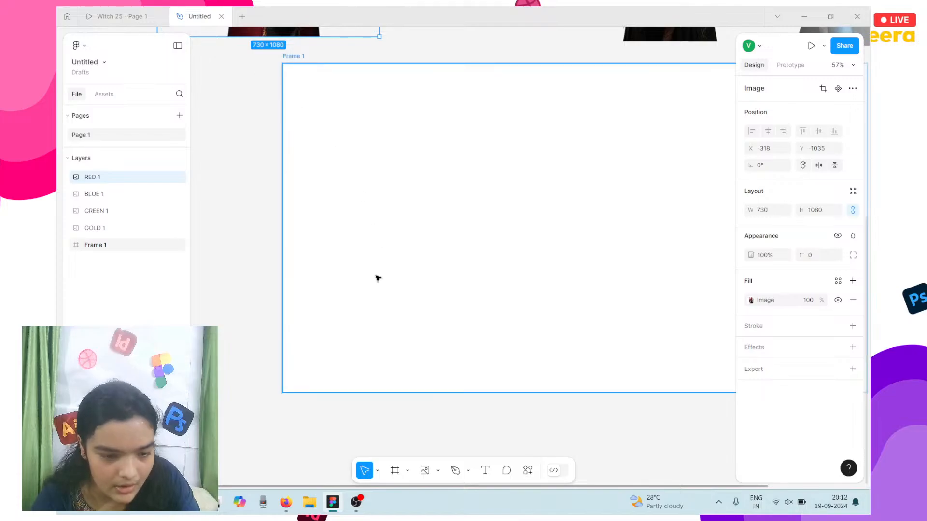
Step: Draw a second frame, Frame 2, starting at Frame 1's top-left corner
{"action": "scroll", "coordinate": [378, 279], "scroll_direction": "right", "scroll_amount": 2}
{"action": "scroll", "coordinate": [378, 279], "scroll_direction": "left", "scroll_amount": 2}
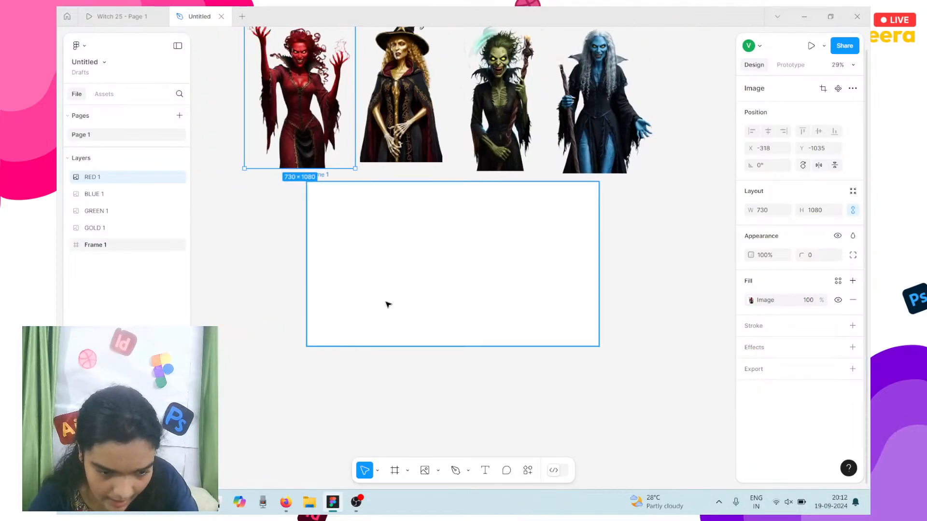
{"action": "scroll", "coordinate": [357, 267], "scroll_direction": "left", "scroll_amount": 2}
{"action": "scroll", "coordinate": [356, 266], "scroll_direction": "down", "scroll_amount": 3}
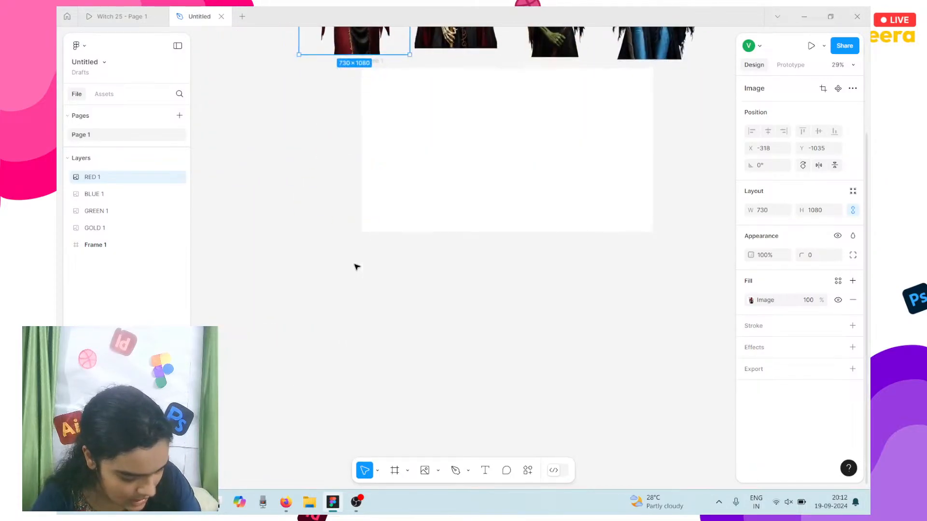
{"action": "scroll", "coordinate": [356, 267], "scroll_direction": "right", "scroll_amount": 2}
{"action": "scroll", "coordinate": [356, 267], "scroll_direction": "left", "scroll_amount": 1}
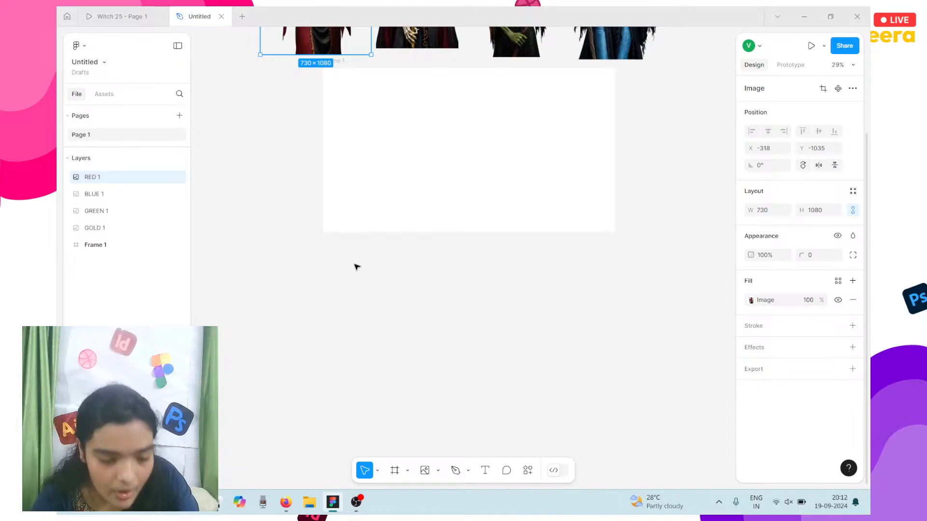
{"action": "left_click", "coordinate": [316, 191]}
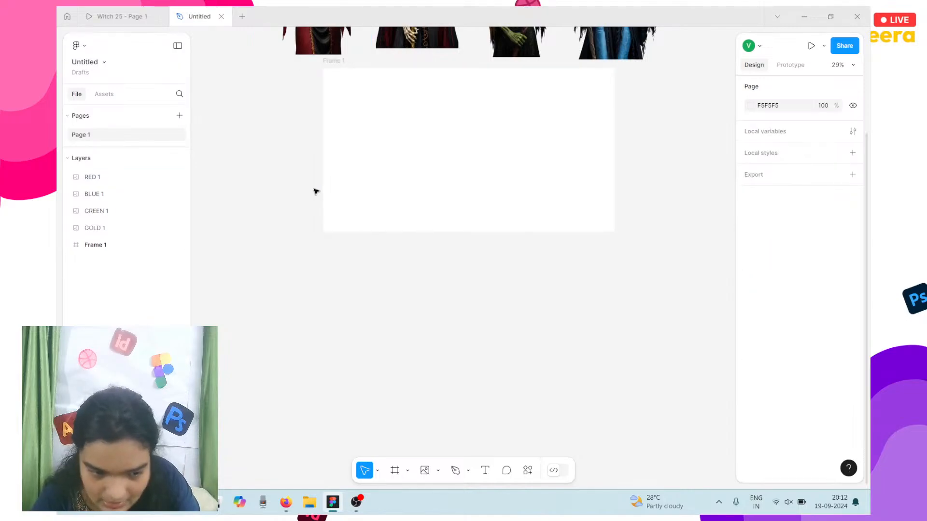
{"action": "left_click", "coordinate": [392, 475]}
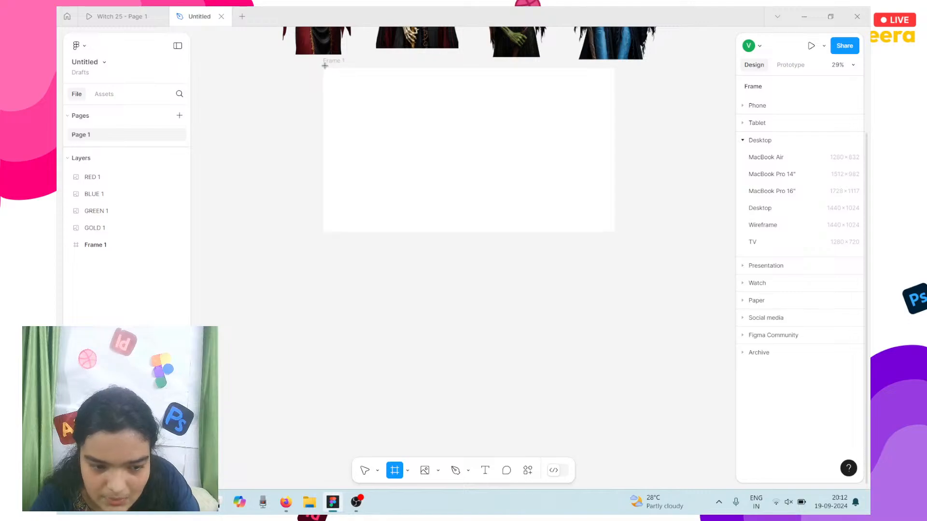
{"action": "left_click_drag", "start_coordinate": [324, 66], "coordinate": [435, 231]}
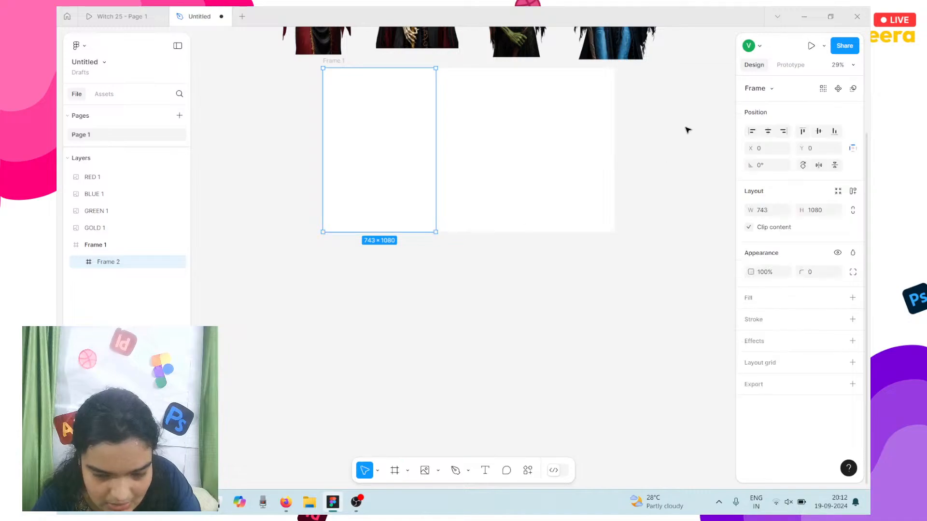
Step: Resize Frame 2 to 720 × 1080 and bring the browser's Drive witch folder forward
{"action": "left_click", "coordinate": [768, 213]}
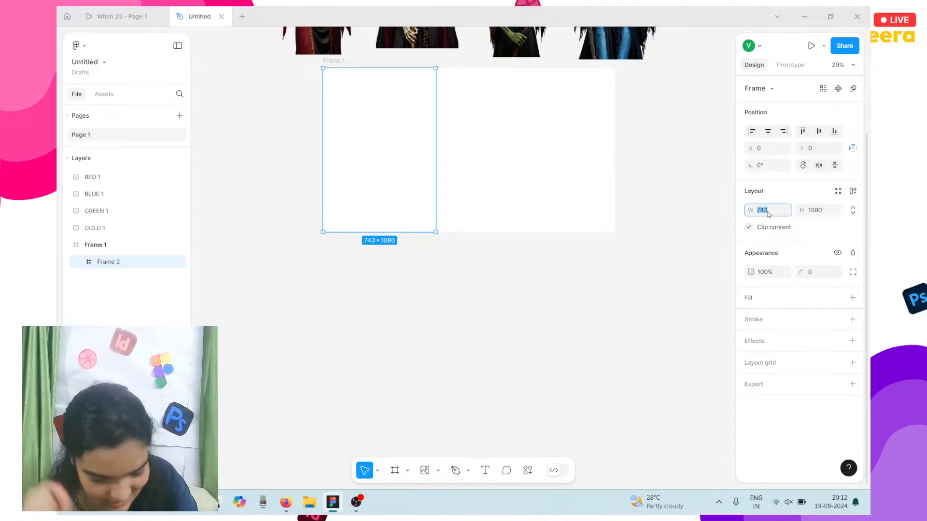
{"action": "type", "text": "760"}
{"action": "key", "text": "Return"}
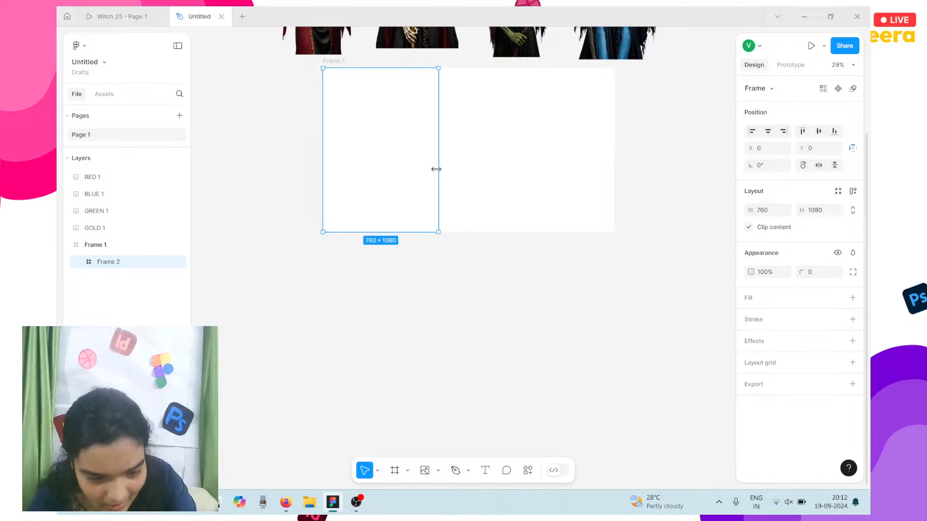
{"action": "left_click_drag", "start_coordinate": [436, 169], "coordinate": [426, 169]}
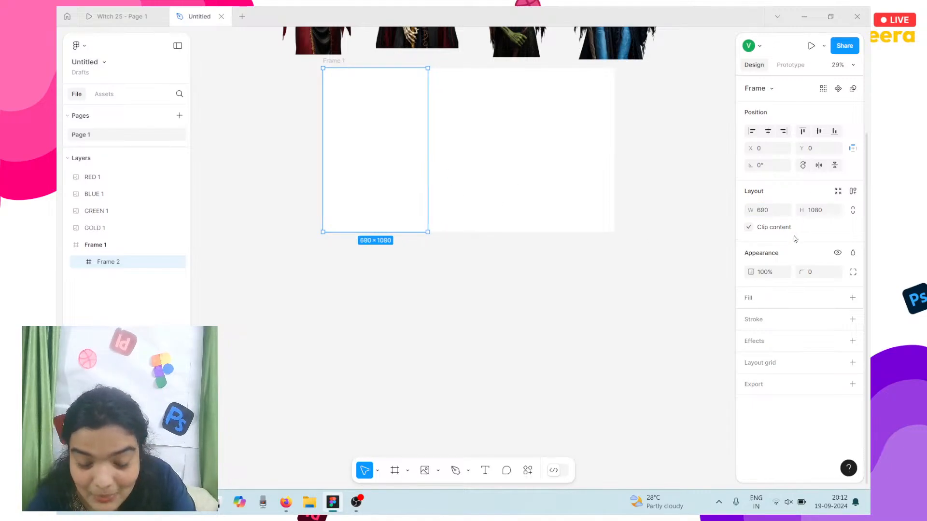
{"action": "left_click", "coordinate": [765, 211]}
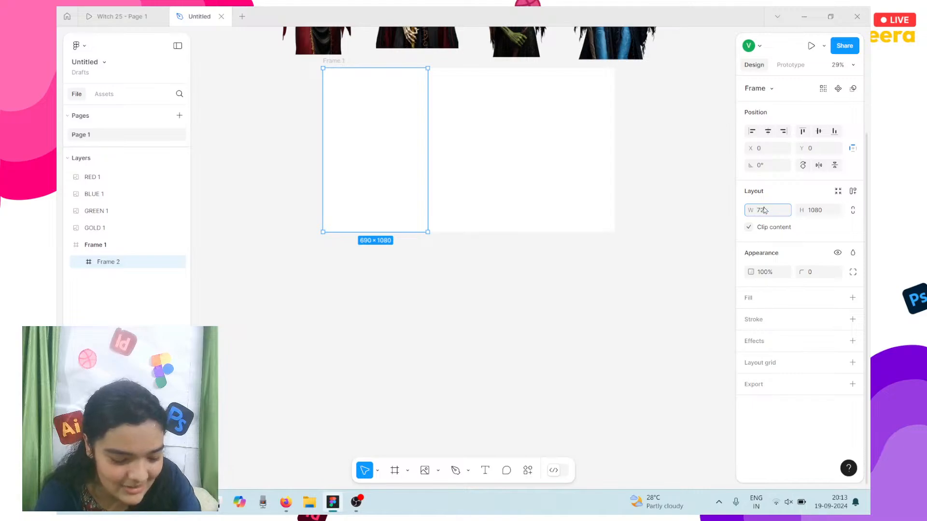
{"action": "type", "text": "720"}
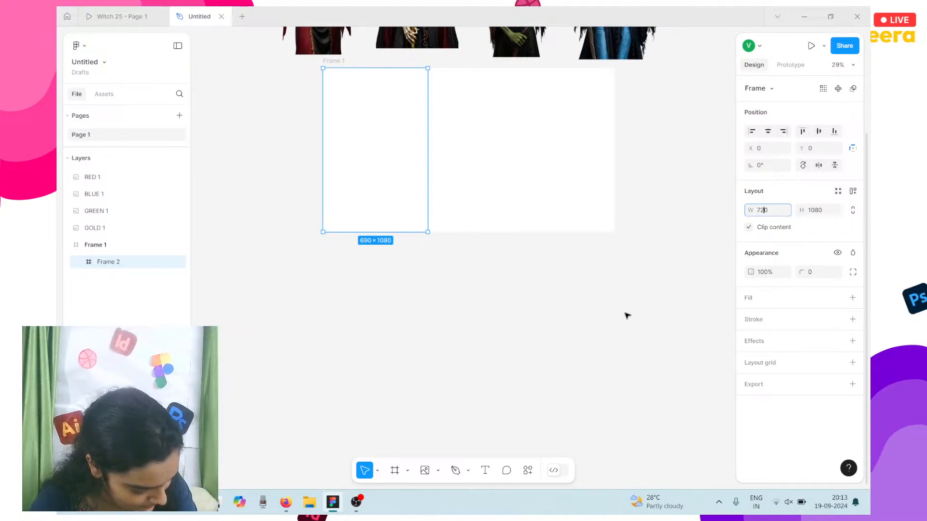
{"action": "scroll", "coordinate": [505, 295], "scroll_direction": "up", "scroll_amount": 4, "text": "ctrl"}
{"action": "scroll", "coordinate": [506, 296], "scroll_direction": "up", "scroll_amount": 4}
{"action": "scroll", "coordinate": [506, 296], "scroll_direction": "left", "scroll_amount": 6}
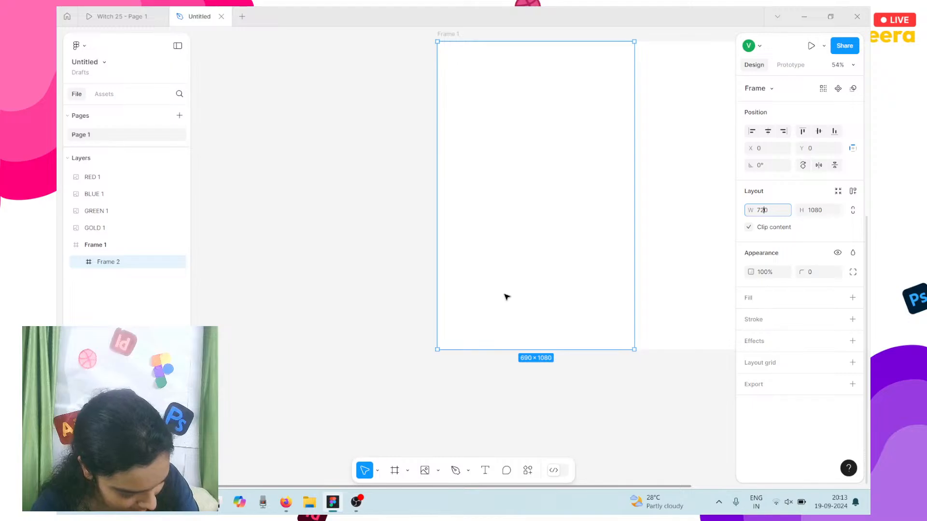
{"action": "key", "text": "alt+Tab"}
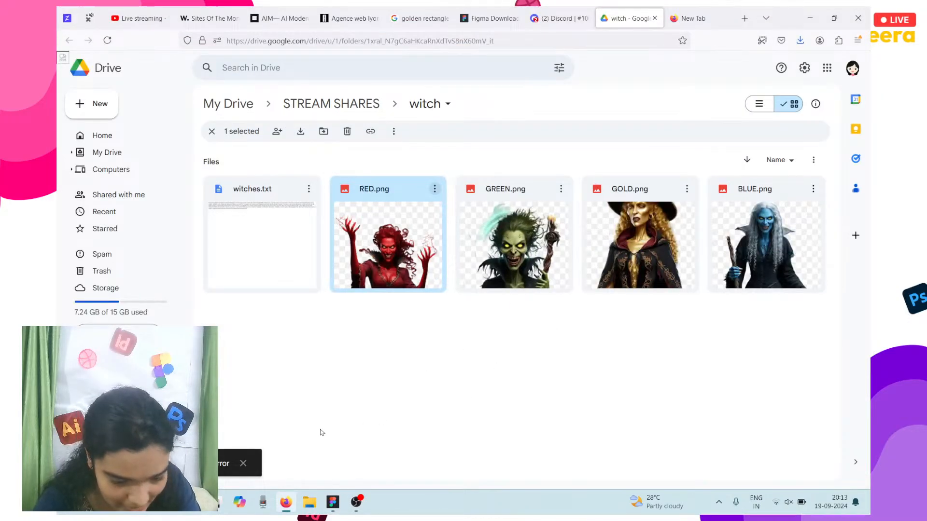
Step: Return to Figma, check the Witch 25 prototype, then go back to the Untitled file
{"action": "left_click", "coordinate": [333, 513]}
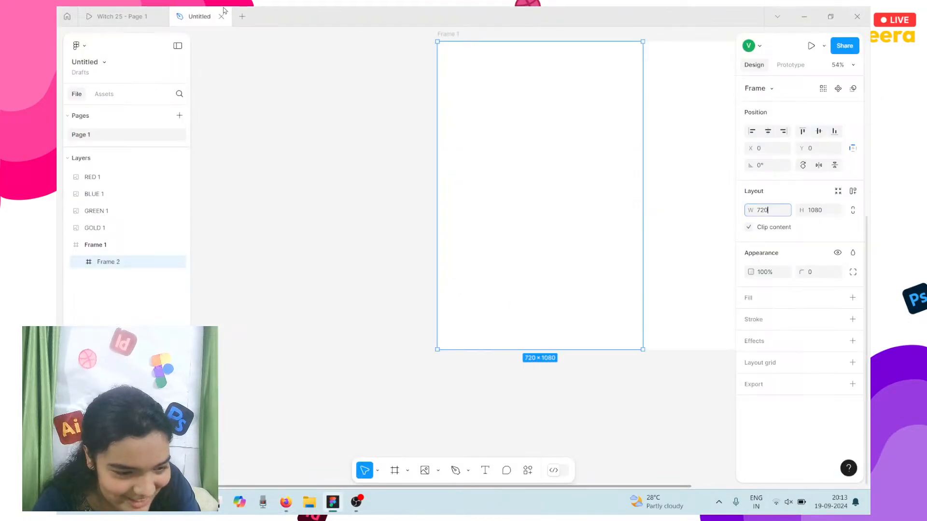
{"action": "left_click", "coordinate": [150, 9]}
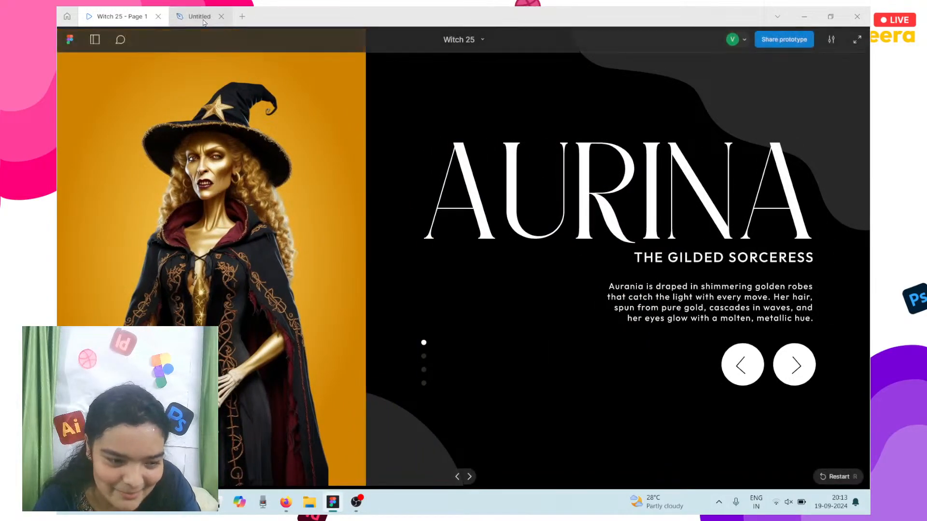
{"action": "left_click", "coordinate": [203, 20]}
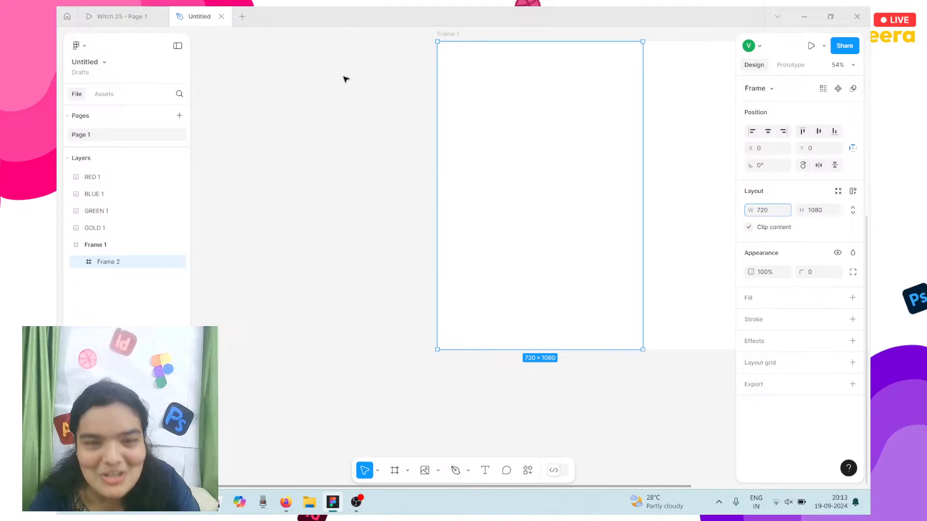
{"action": "scroll", "coordinate": [346, 79], "scroll_direction": "right", "scroll_amount": 3}
{"action": "scroll", "coordinate": [346, 78], "scroll_direction": "up", "scroll_amount": 2}
{"action": "scroll", "coordinate": [345, 78], "scroll_direction": "right", "scroll_amount": 2}
{"action": "scroll", "coordinate": [345, 79], "scroll_direction": "left", "scroll_amount": 3}
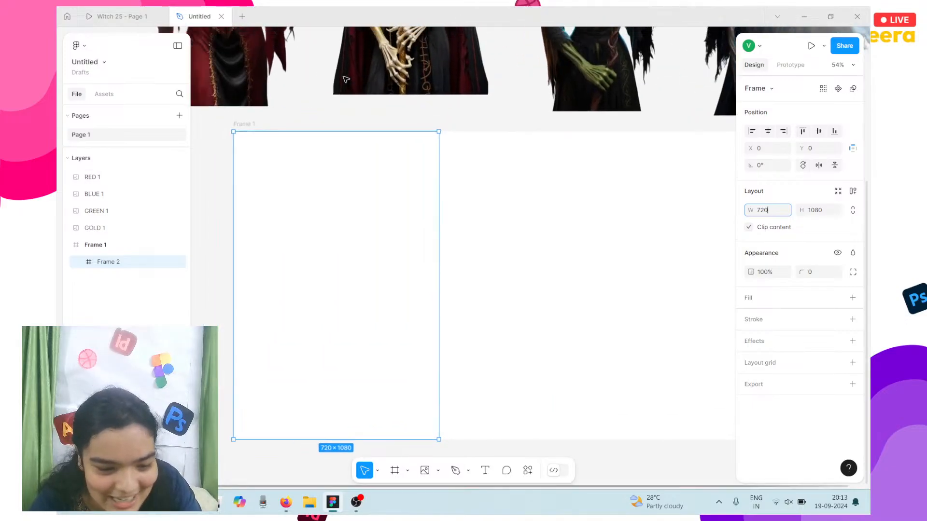
{"action": "scroll", "coordinate": [346, 78], "scroll_direction": "down", "scroll_amount": 1}
{"action": "scroll", "coordinate": [345, 79], "scroll_direction": "down", "scroll_amount": 3}
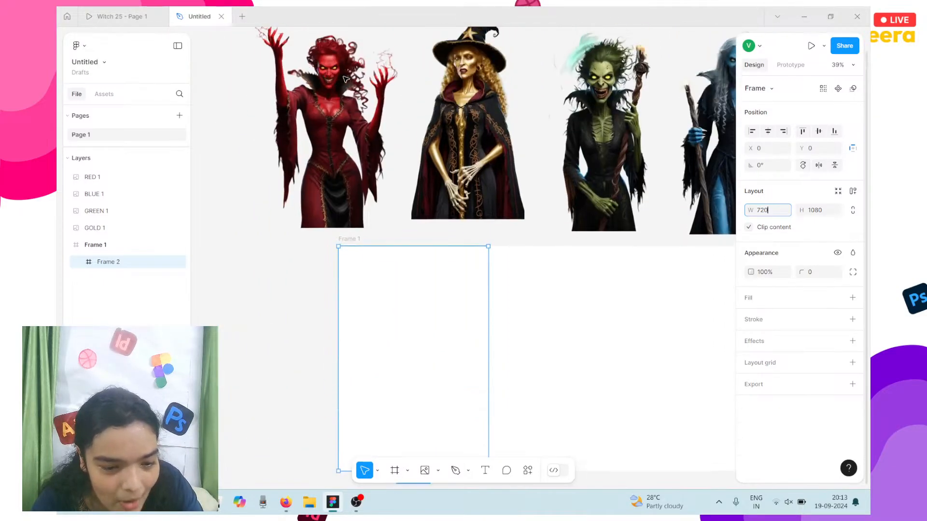
Step: Select the GOLD witch image, then the empty 720 × 1080 Frame 2 below
{"action": "left_click", "coordinate": [504, 108]}
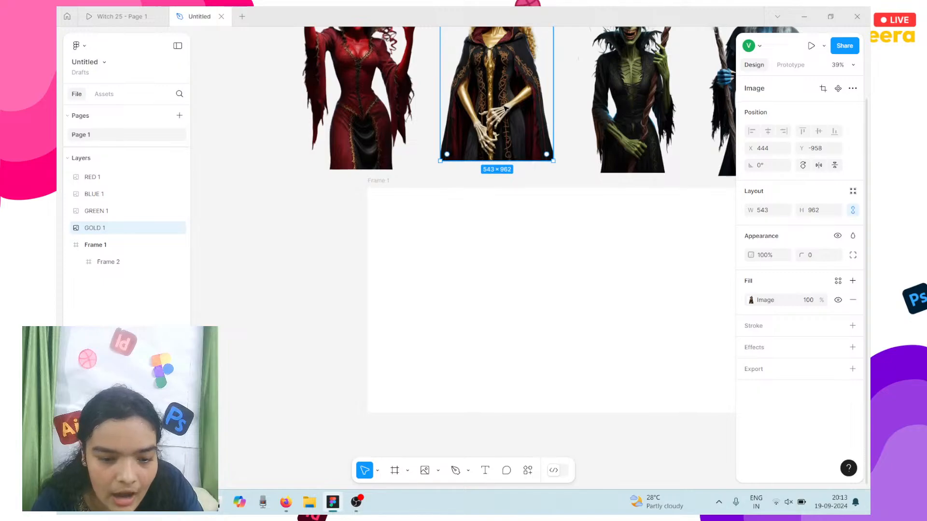
{"action": "scroll", "coordinate": [505, 108], "scroll_direction": "up", "scroll_amount": 2}
{"action": "scroll", "coordinate": [504, 108], "scroll_direction": "right", "scroll_amount": 2}
{"action": "scroll", "coordinate": [505, 108], "scroll_direction": "left", "scroll_amount": 2}
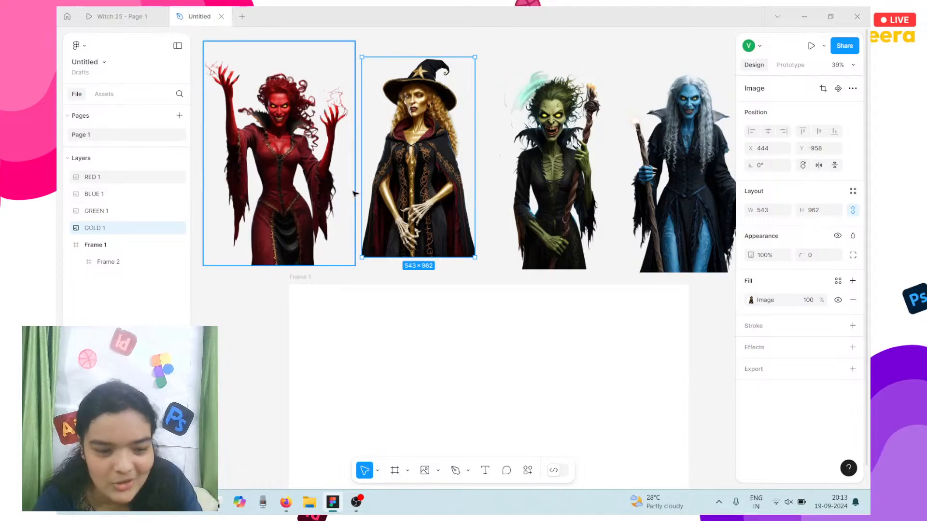
{"action": "scroll", "coordinate": [352, 191], "scroll_direction": "right", "scroll_amount": 3}
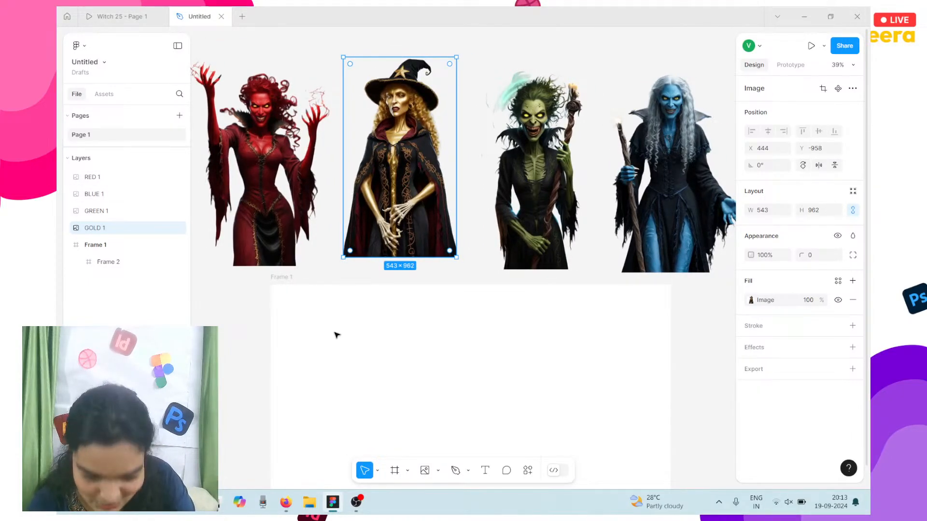
{"action": "left_click", "coordinate": [337, 383]}
{"action": "scroll", "coordinate": [337, 383], "scroll_direction": "down", "scroll_amount": 2}
{"action": "scroll", "coordinate": [337, 382], "scroll_direction": "left", "scroll_amount": 3}
{"action": "scroll", "coordinate": [337, 383], "scroll_direction": "down", "scroll_amount": 2}
{"action": "scroll", "coordinate": [337, 382], "scroll_direction": "left", "scroll_amount": 2}
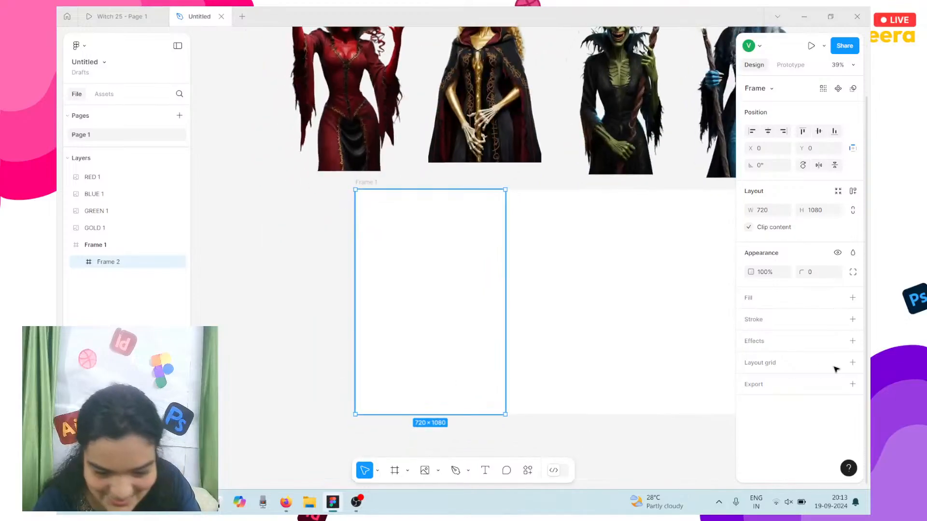
Step: Give Frame 2 a solid black 000000 fill
{"action": "left_click", "coordinate": [852, 298]}
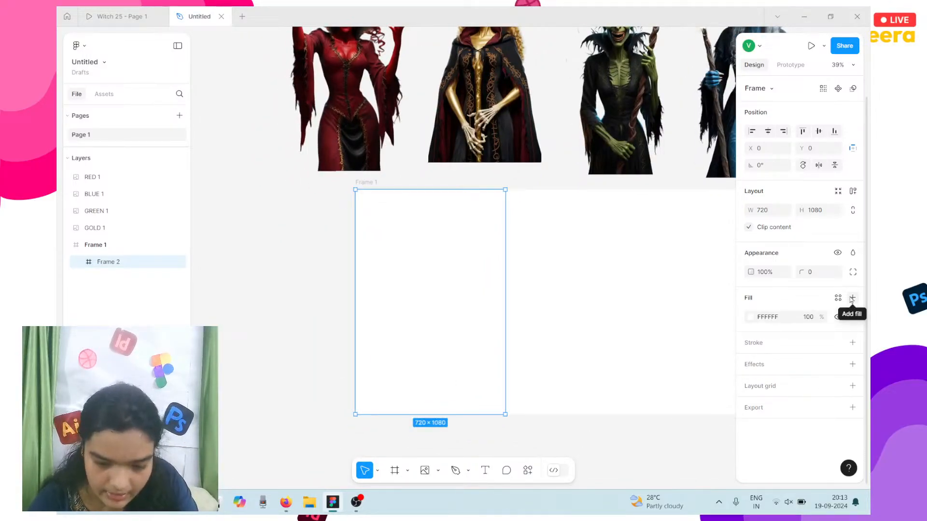
{"action": "left_click", "coordinate": [749, 318]}
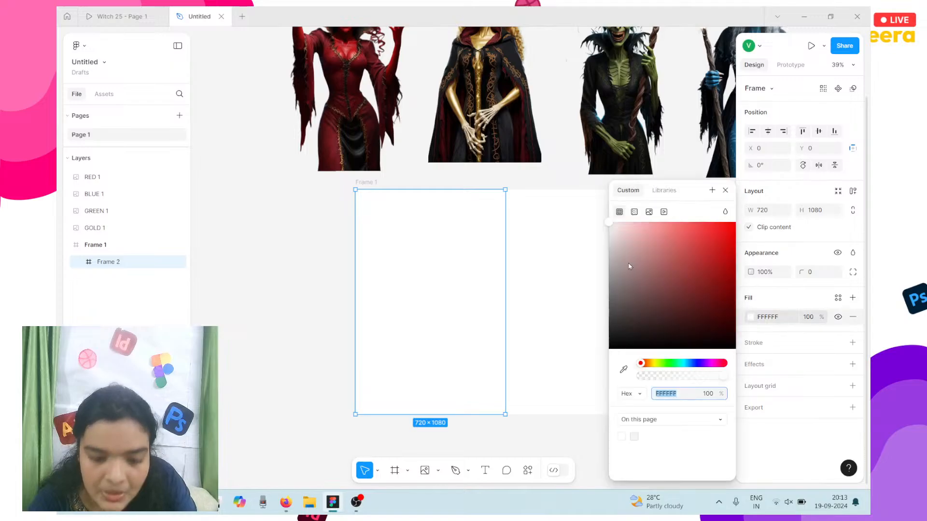
{"action": "left_click_drag", "start_coordinate": [627, 267], "coordinate": [517, 415]}
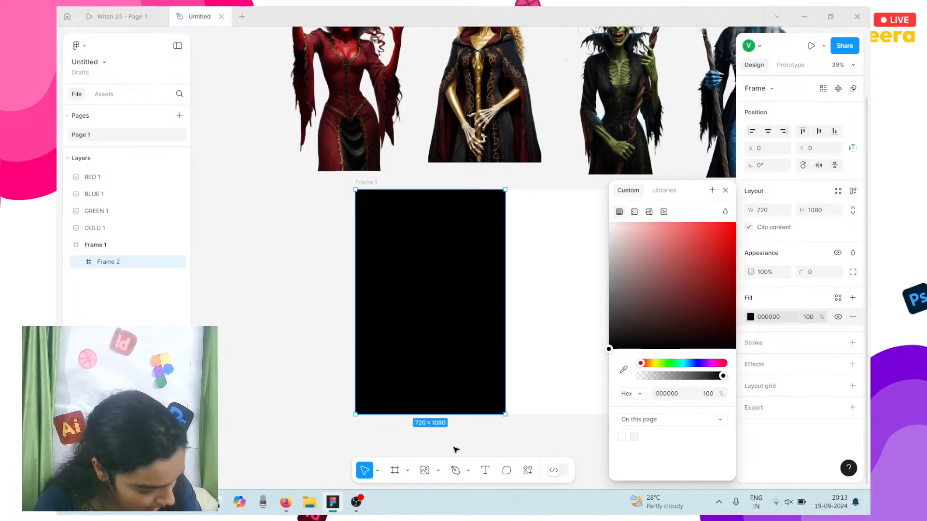
Step: Alt-drag a copy of the red witch image, RED 2, onto the black frame
{"action": "scroll", "coordinate": [459, 450], "scroll_direction": "up", "scroll_amount": 3}
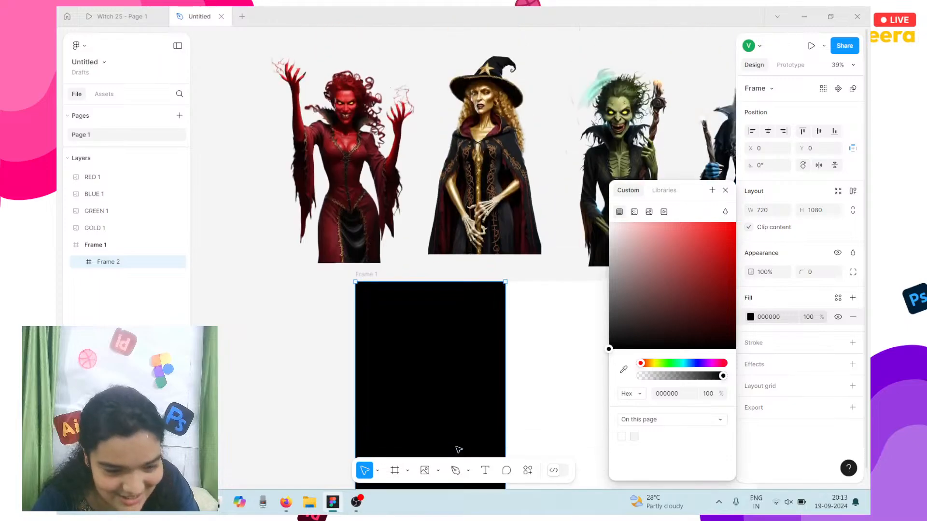
{"action": "left_click", "coordinate": [388, 189]}
{"action": "left_click_drag", "start_coordinate": [389, 189], "coordinate": [400, 402]}
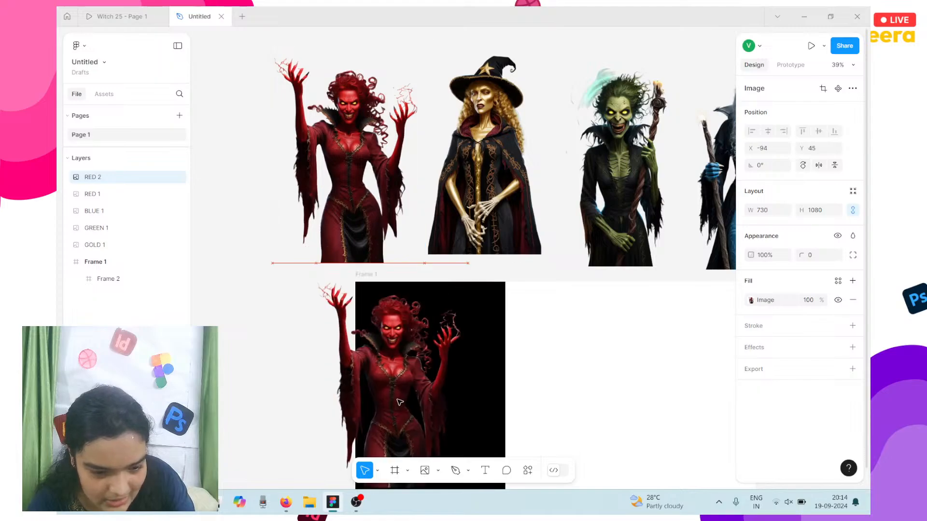
Step: Move RED 2 and Frame 2 together below Frame 1
{"action": "scroll", "coordinate": [400, 403], "scroll_direction": "down", "scroll_amount": 1}
{"action": "scroll", "coordinate": [400, 402], "scroll_direction": "down", "scroll_amount": 2}
{"action": "left_click_drag", "start_coordinate": [400, 362], "coordinate": [432, 380]}
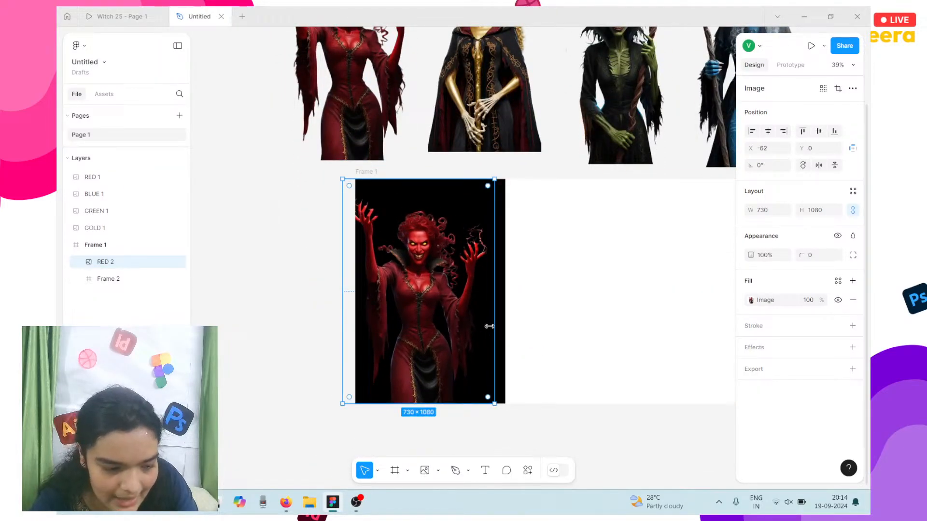
{"action": "left_click", "coordinate": [612, 322]}
{"action": "left_click", "coordinate": [401, 228]}
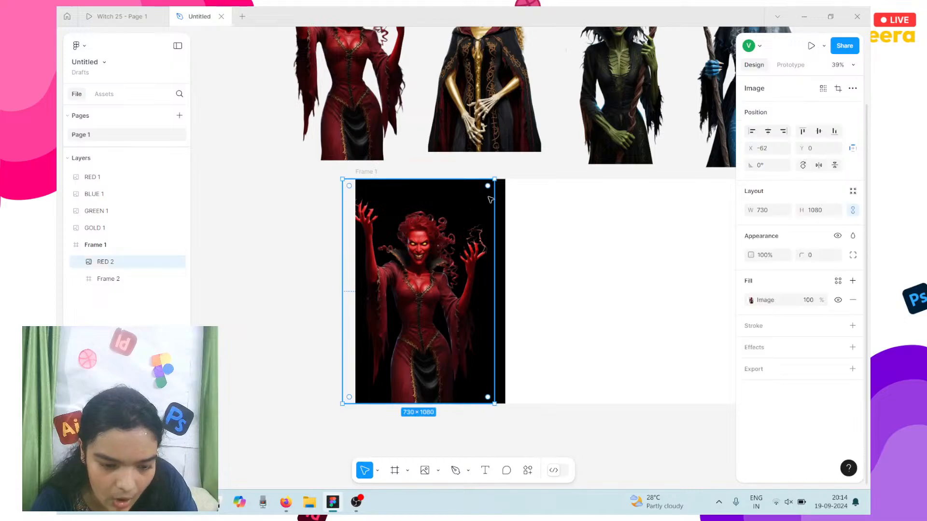
{"action": "left_click", "coordinate": [446, 373], "text": "shift"}
{"action": "left_click_drag", "start_coordinate": [446, 373], "coordinate": [441, 476]}
{"action": "scroll", "coordinate": [497, 284], "scroll_direction": "down", "scroll_amount": 5}
{"action": "scroll", "coordinate": [496, 284], "scroll_direction": "left", "scroll_amount": 2}
{"action": "scroll", "coordinate": [496, 283], "scroll_direction": "down", "scroll_amount": 3}
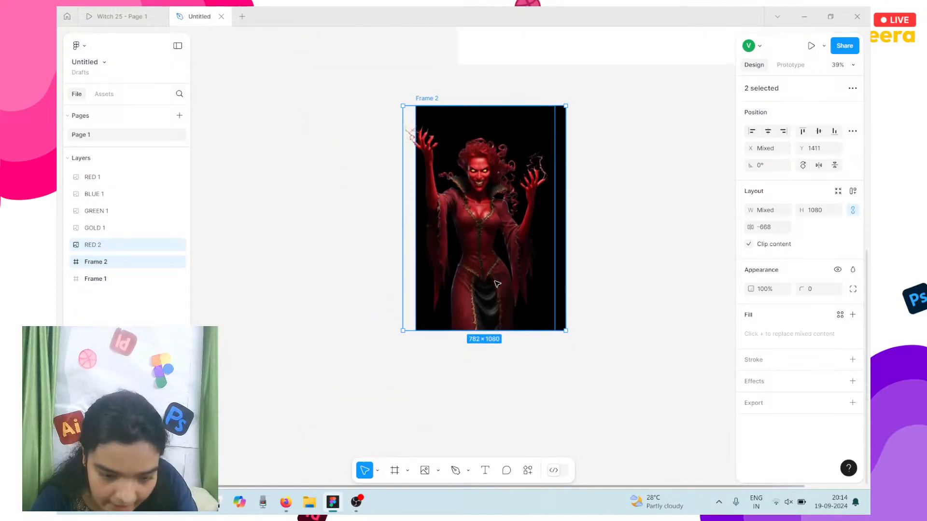
{"action": "scroll", "coordinate": [497, 284], "scroll_direction": "up", "scroll_amount": 5}
{"action": "left_click_drag", "start_coordinate": [474, 131], "coordinate": [464, 219]}
Step: Nudge the RED 2 witch right to X -180, centred over Frame 2
{"action": "left_click", "coordinate": [458, 219]}
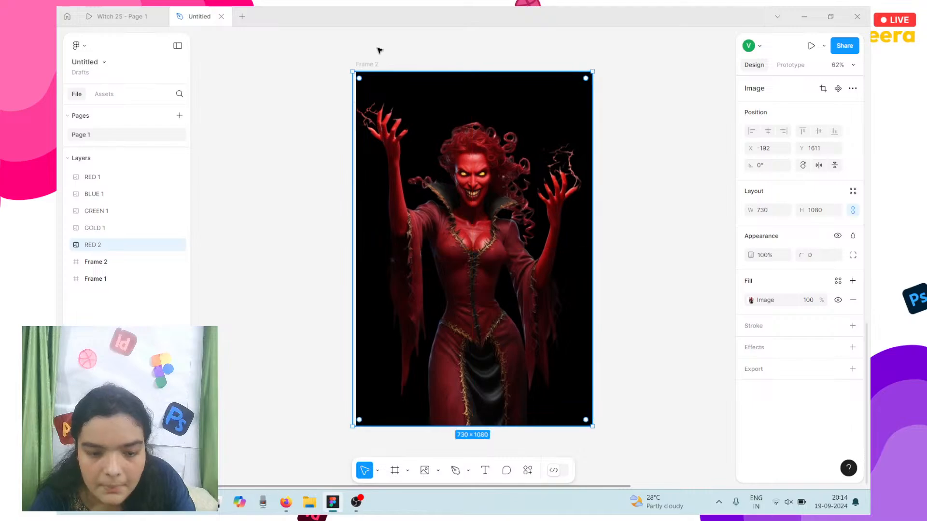
{"action": "key", "text": "shift+Right"}
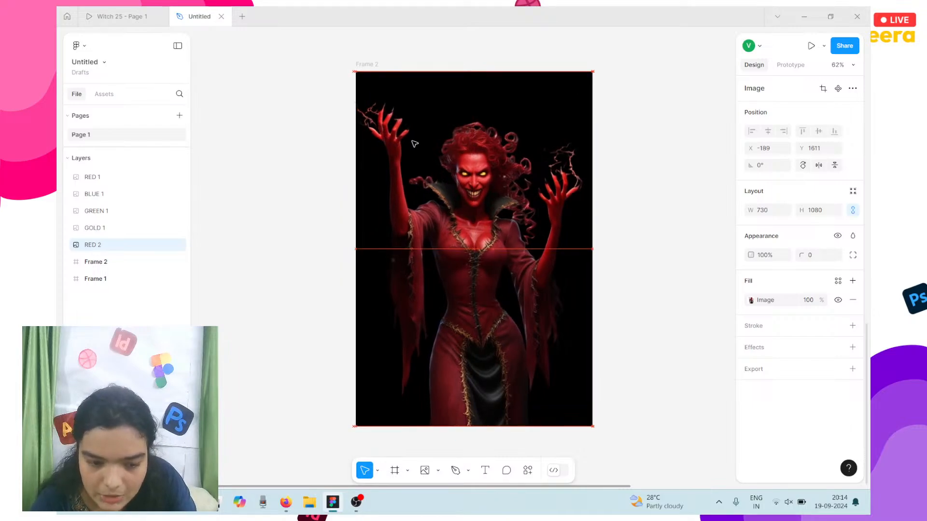
{"action": "key", "text": "Right"}
{"action": "key", "text": "Right"}
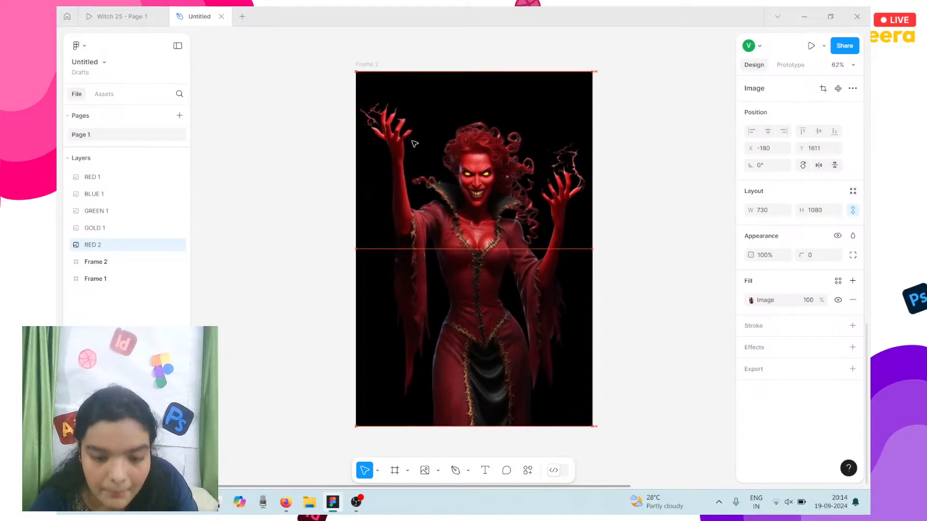
Step: Change Frame 2's fill to a 000000–666666 radial gradient, then view the AURINA prototype slide
{"action": "left_click", "coordinate": [367, 64]}
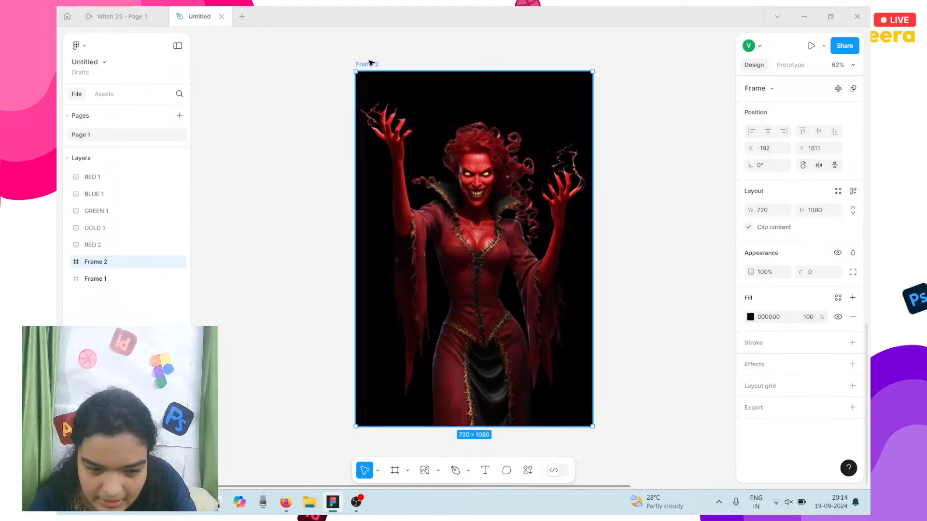
{"action": "left_click", "coordinate": [750, 317]}
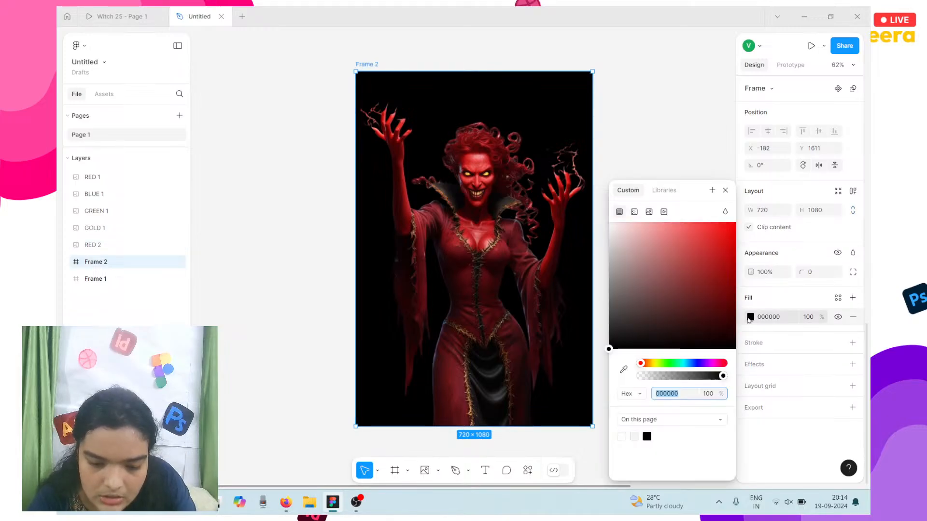
{"action": "left_click", "coordinate": [634, 213]}
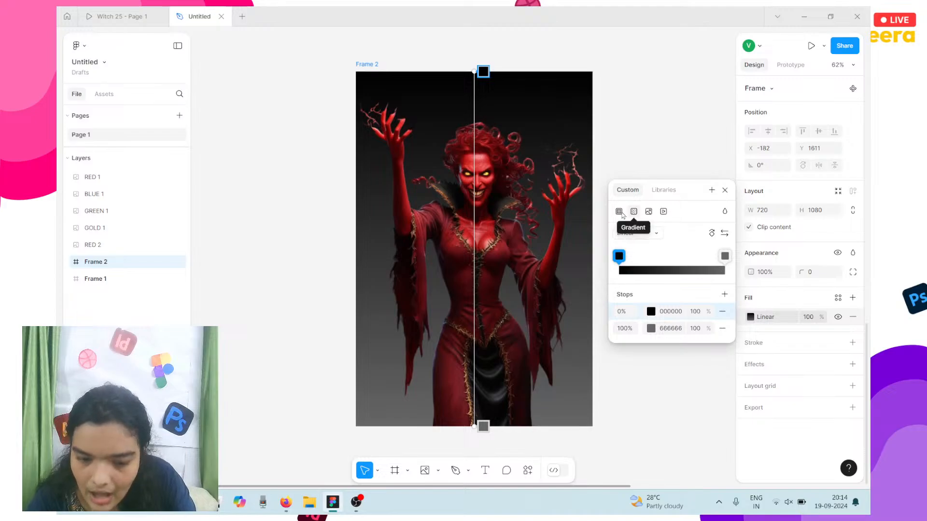
{"action": "left_click", "coordinate": [634, 236]}
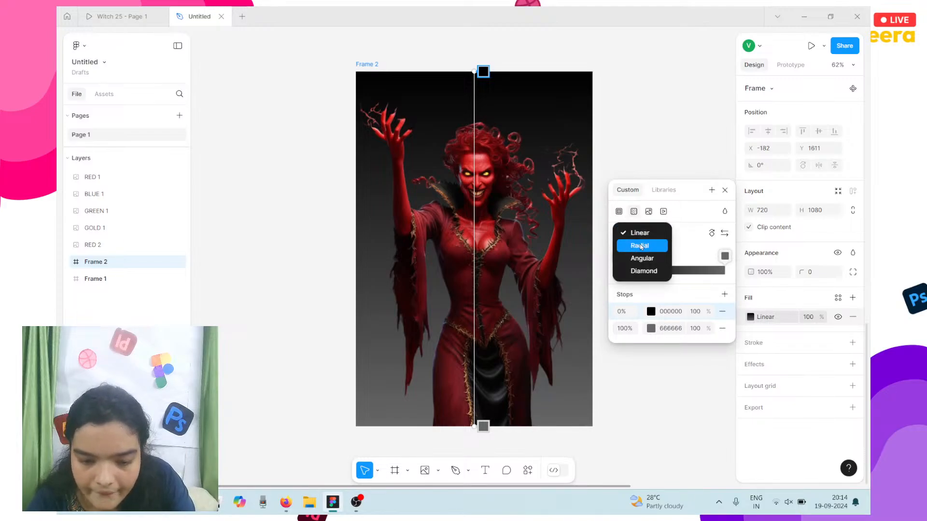
{"action": "left_click", "coordinate": [640, 246]}
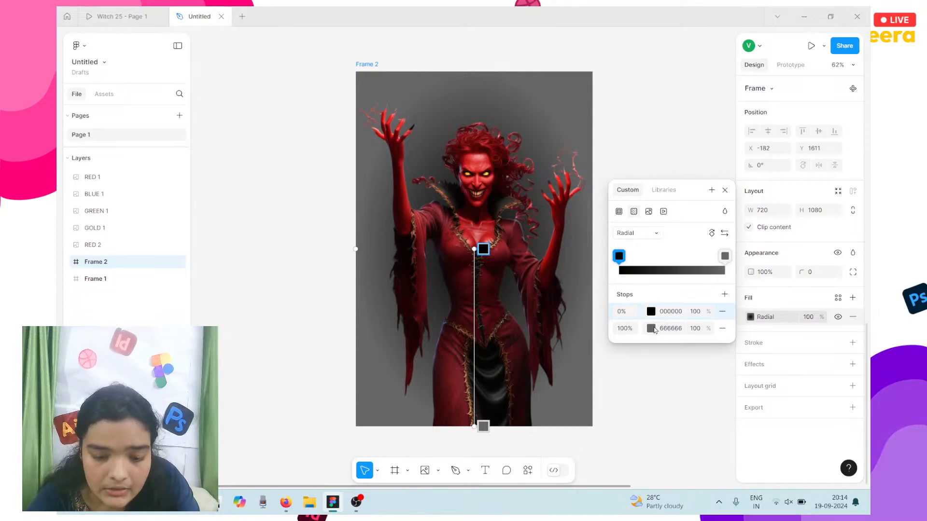
{"action": "left_click", "coordinate": [127, 17]}
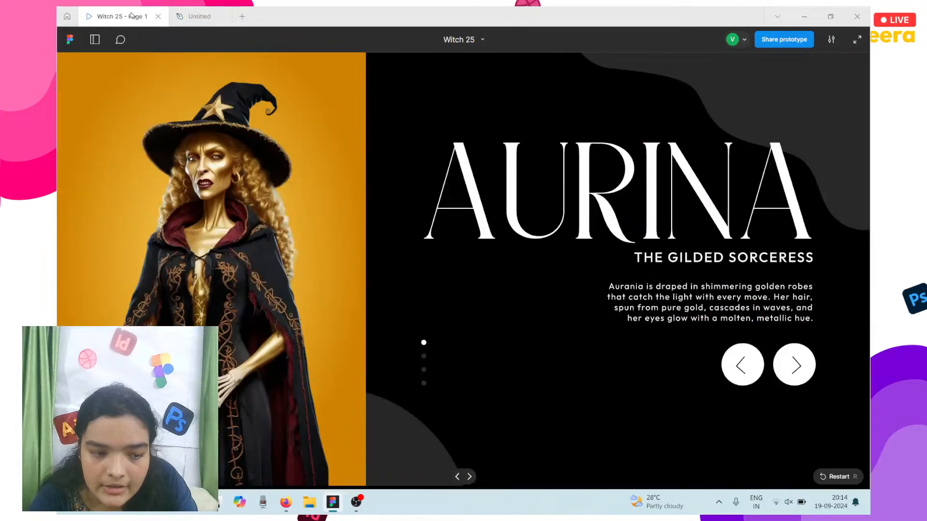
Step: Step the prototype through SELENE to FIERRA, then return to the Untitled design file
{"action": "left_click", "coordinate": [788, 366]}
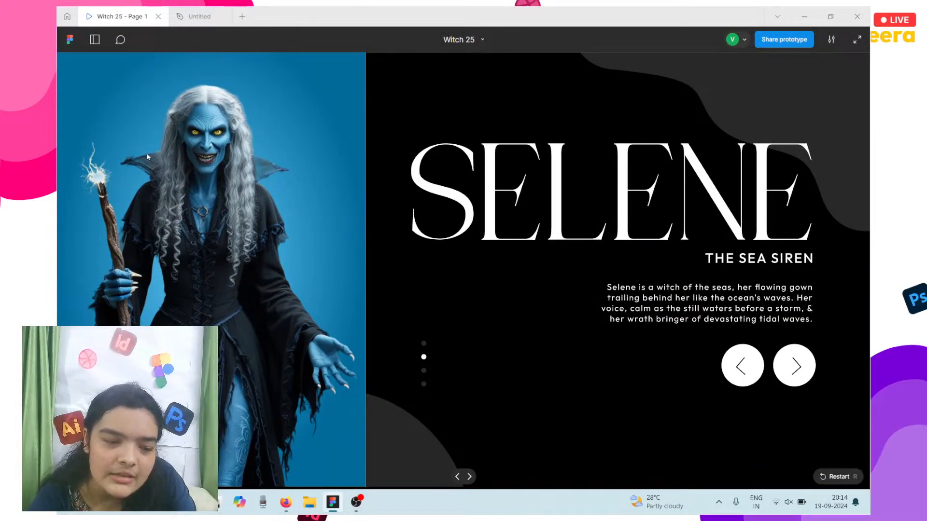
{"action": "left_click", "coordinate": [783, 386]}
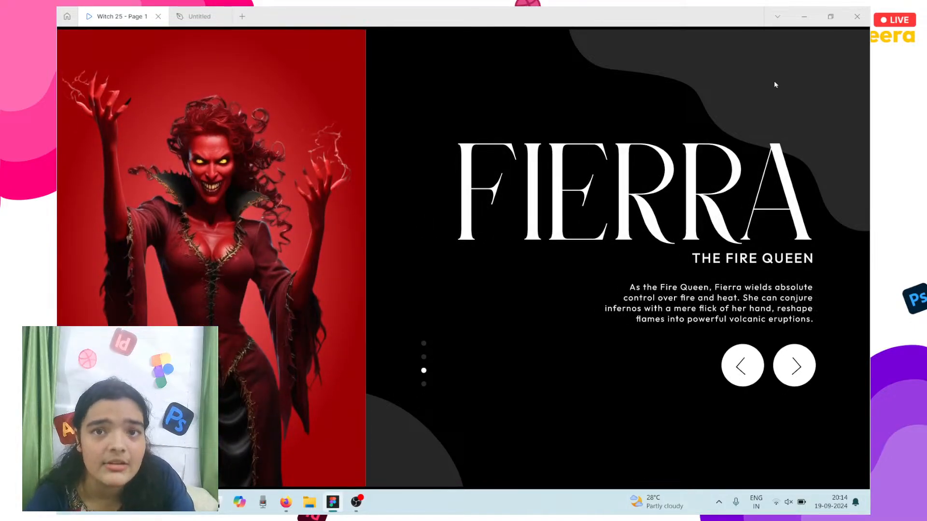
{"action": "mouse_move", "coordinate": [164, 54]}
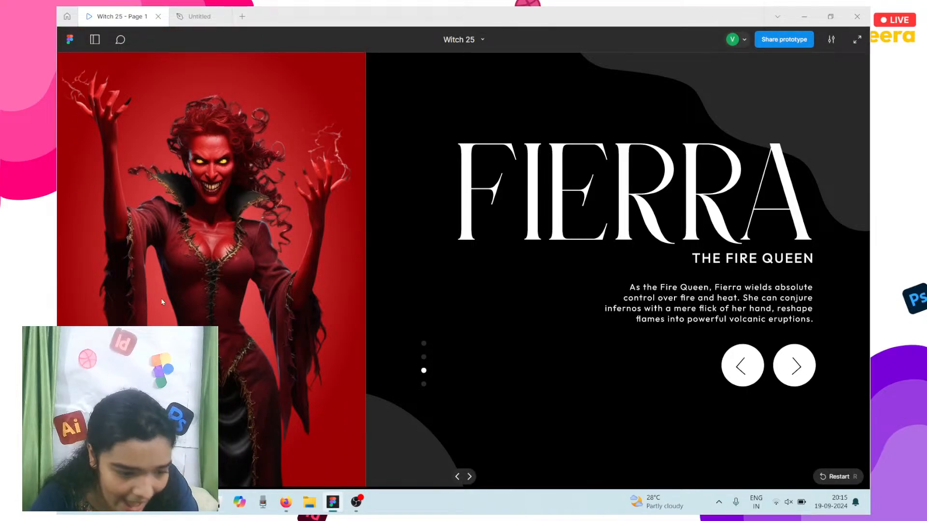
{"action": "left_click", "coordinate": [179, 8]}
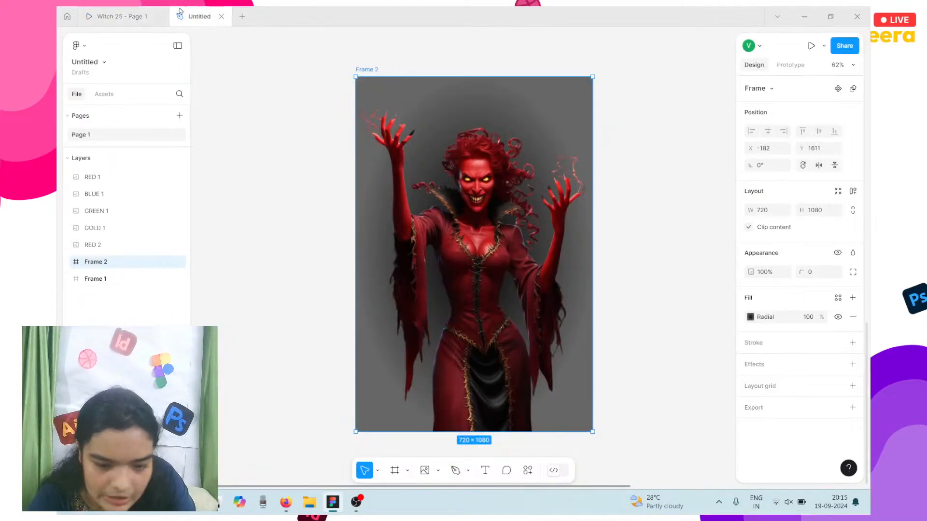
Step: Recolour Frame 2's radial gradient: C50000 outer stop, FF8282 centre stop, then reselect Frame 2
{"action": "left_click", "coordinate": [750, 317]}
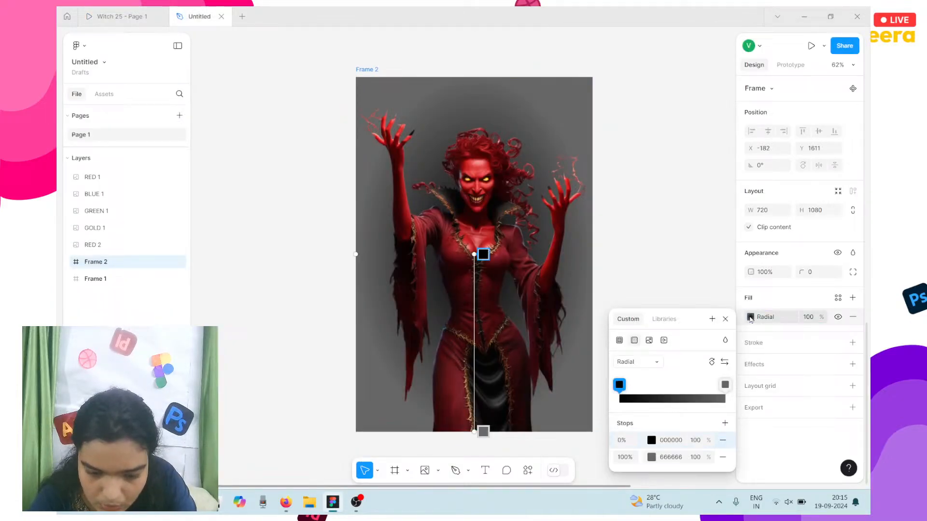
{"action": "left_click", "coordinate": [650, 457]}
{"action": "left_click_drag", "start_coordinate": [579, 327], "coordinate": [647, 258]}
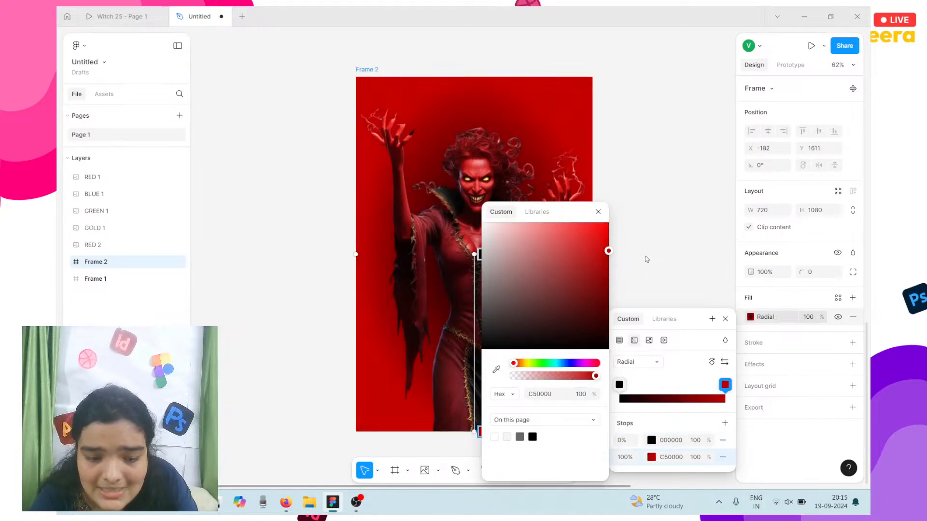
{"action": "left_click", "coordinate": [651, 440]}
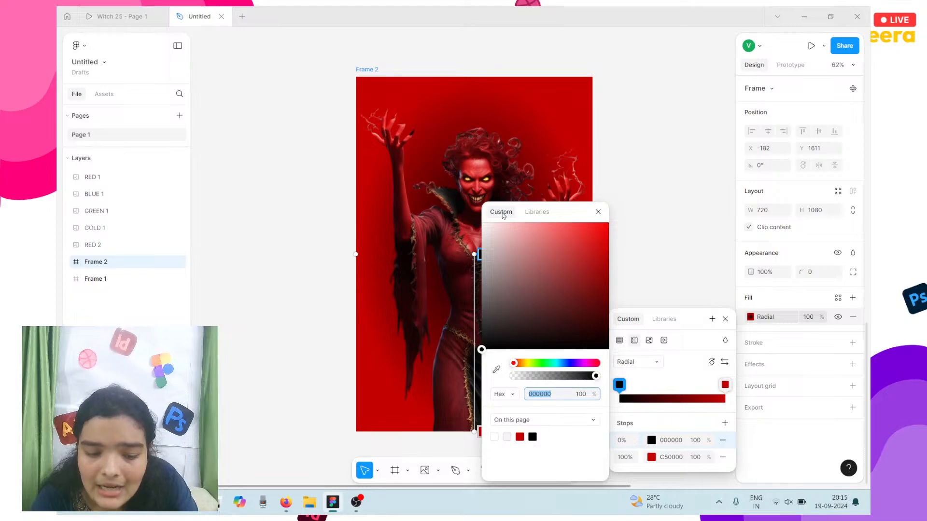
{"action": "left_click_drag", "start_coordinate": [487, 227], "coordinate": [548, 213]}
{"action": "scroll", "coordinate": [392, 188], "scroll_direction": "right", "scroll_amount": 5}
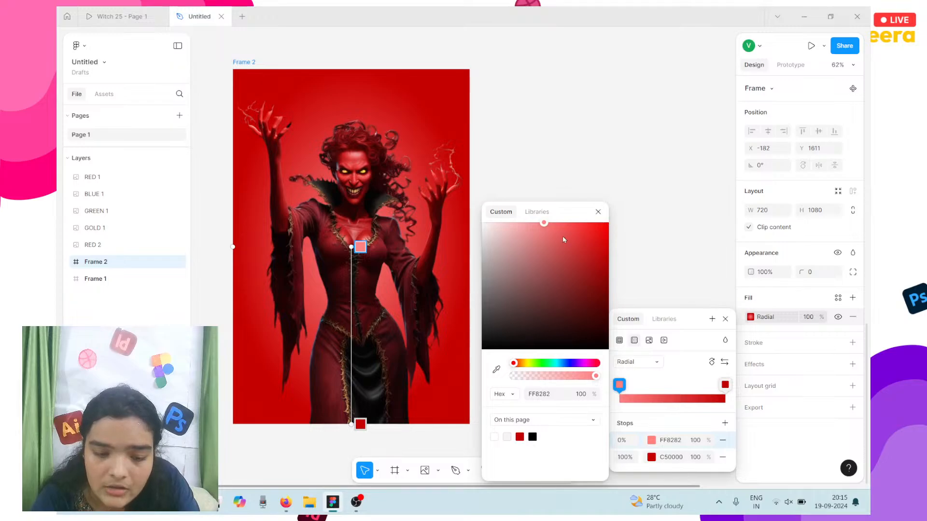
{"action": "left_click", "coordinate": [574, 190]}
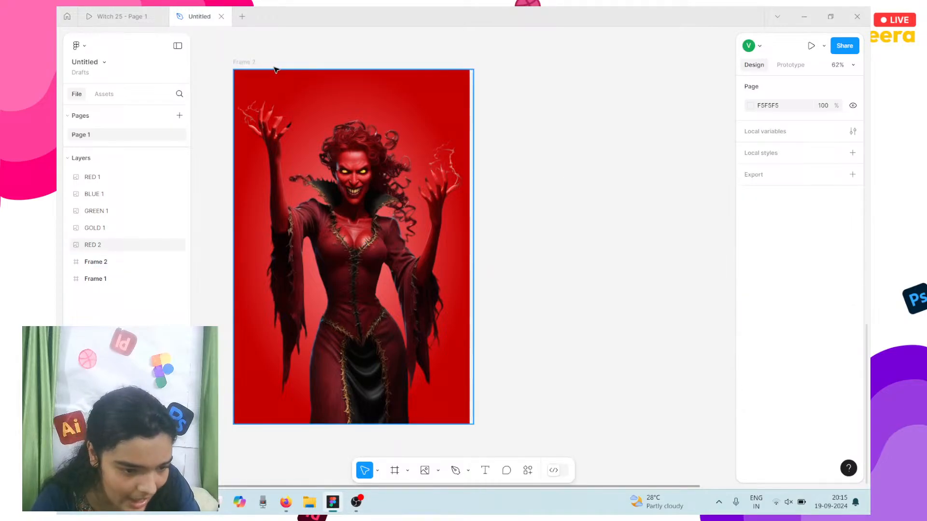
{"action": "left_click", "coordinate": [246, 64]}
{"action": "scroll", "coordinate": [247, 63], "scroll_direction": "left", "scroll_amount": 3}
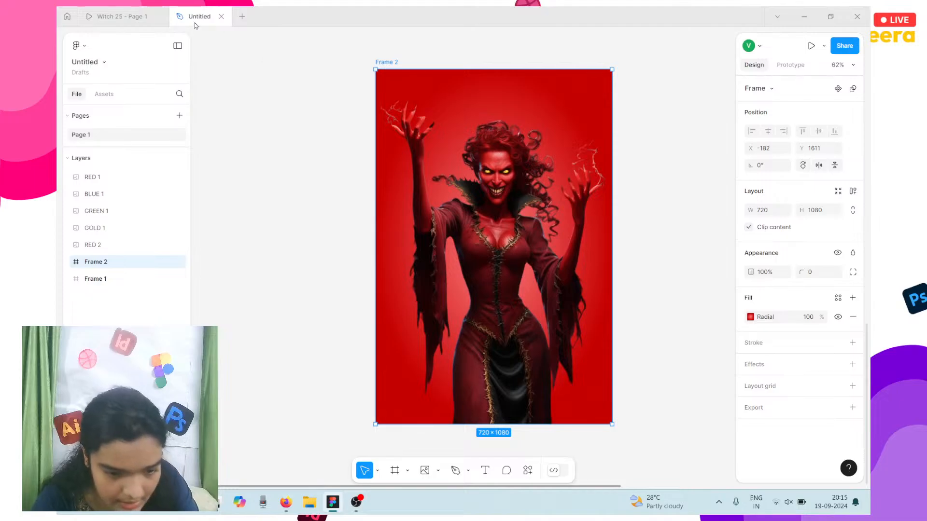
Step: Nest the RED 2 witch image inside Frame 2 in the Layers panel
{"action": "left_click_drag", "start_coordinate": [353, 65], "coordinate": [555, 294]}
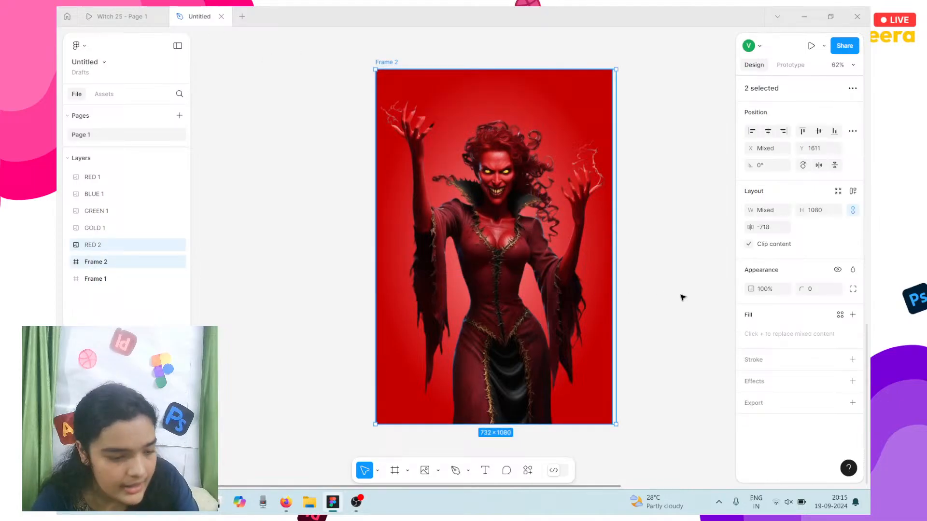
{"action": "left_click", "coordinate": [82, 263]}
{"action": "left_click_drag", "start_coordinate": [100, 249], "coordinate": [124, 269]}
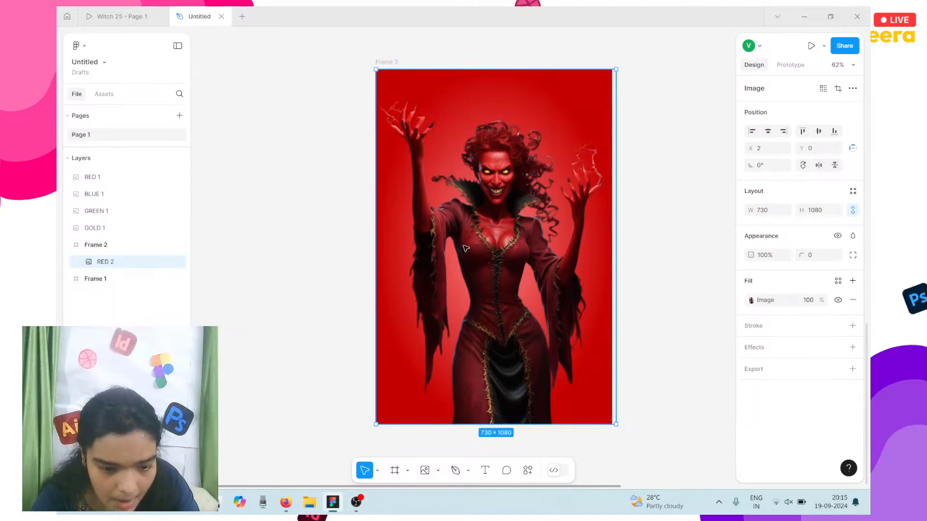
Step: Turn Frame 2 into a component
{"action": "left_click", "coordinate": [384, 60]}
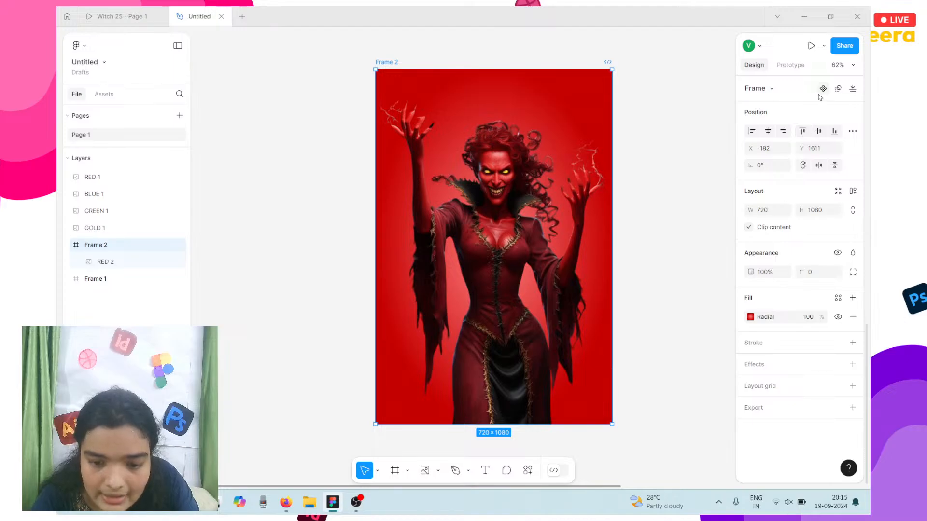
{"action": "left_click", "coordinate": [822, 89]}
{"action": "scroll", "coordinate": [648, 115], "scroll_direction": "right", "scroll_amount": 5}
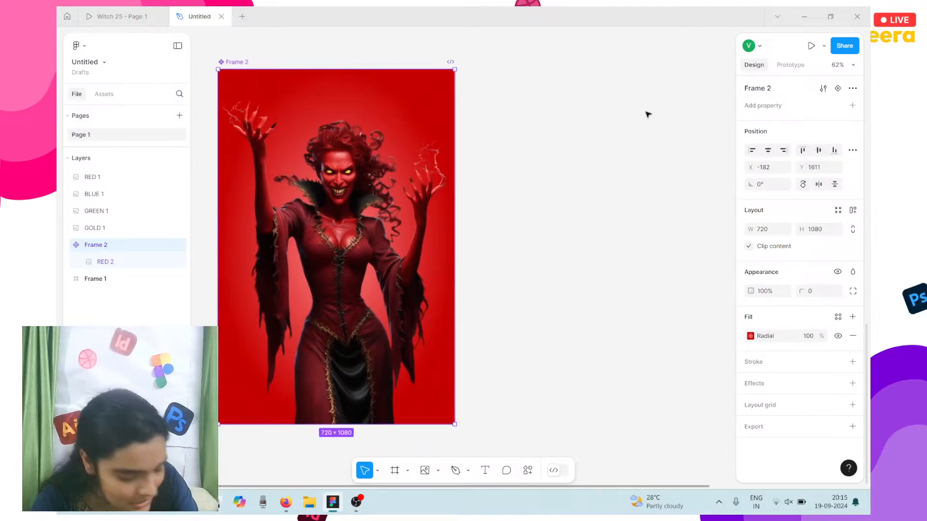
Step: Alt-drag an instance copy of Frame 2 to its right as Frame 3 at X 720
{"action": "scroll", "coordinate": [534, 100], "scroll_direction": "down", "scroll_amount": 2}
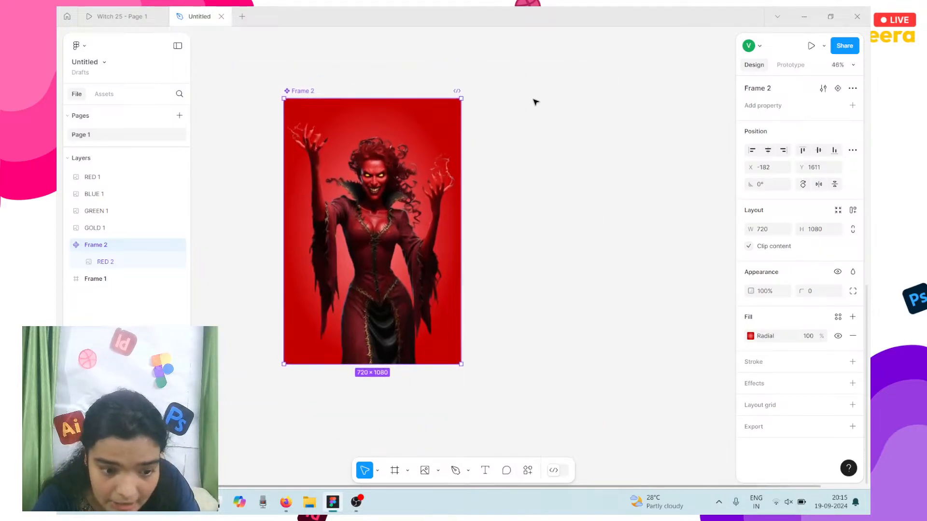
{"action": "scroll", "coordinate": [536, 102], "scroll_direction": "up", "scroll_amount": 3}
{"action": "scroll", "coordinate": [534, 100], "scroll_direction": "up", "scroll_amount": 3}
{"action": "scroll", "coordinate": [534, 100], "scroll_direction": "down", "scroll_amount": 5}
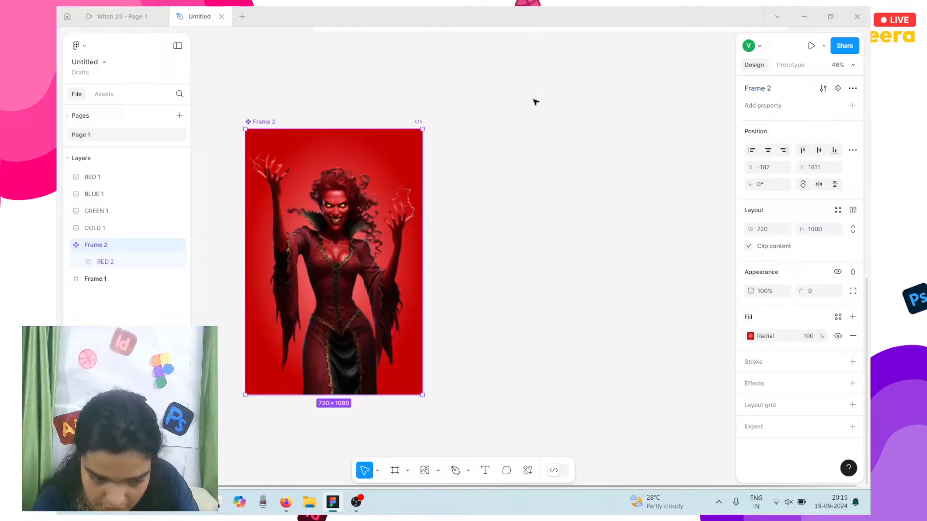
{"action": "left_click_drag", "start_coordinate": [337, 265], "coordinate": [559, 265]}
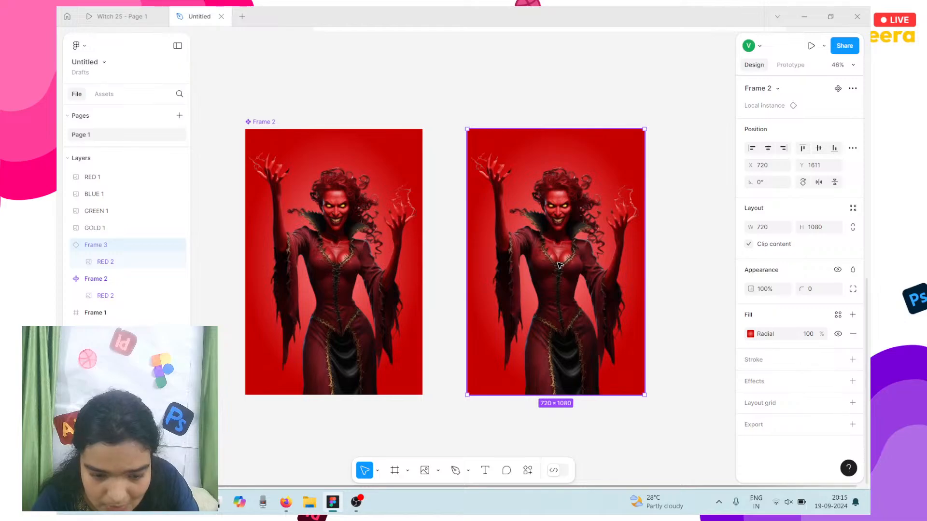
Step: Replace Frame 3's witch image fill with the uploaded BLUE image
{"action": "double_click", "coordinate": [559, 265]}
{"action": "left_click", "coordinate": [751, 300]}
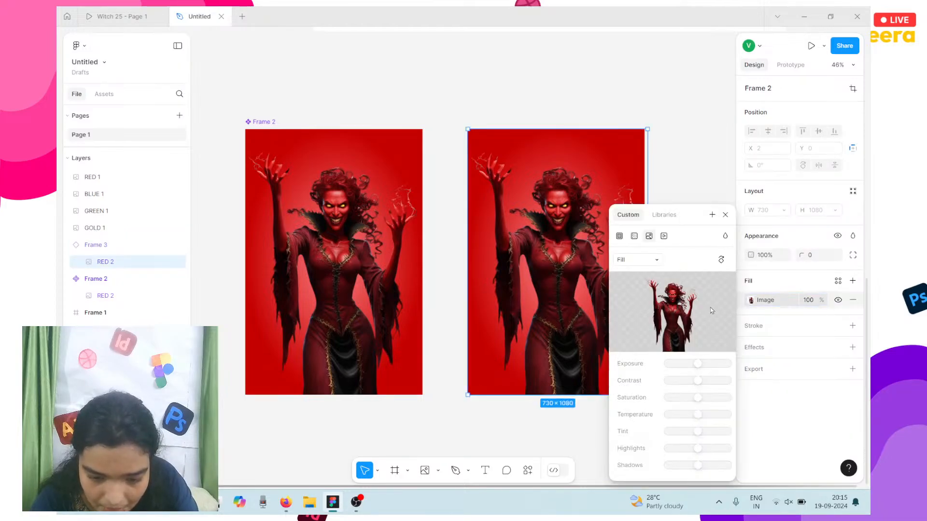
{"action": "mouse_move", "coordinate": [691, 320]}
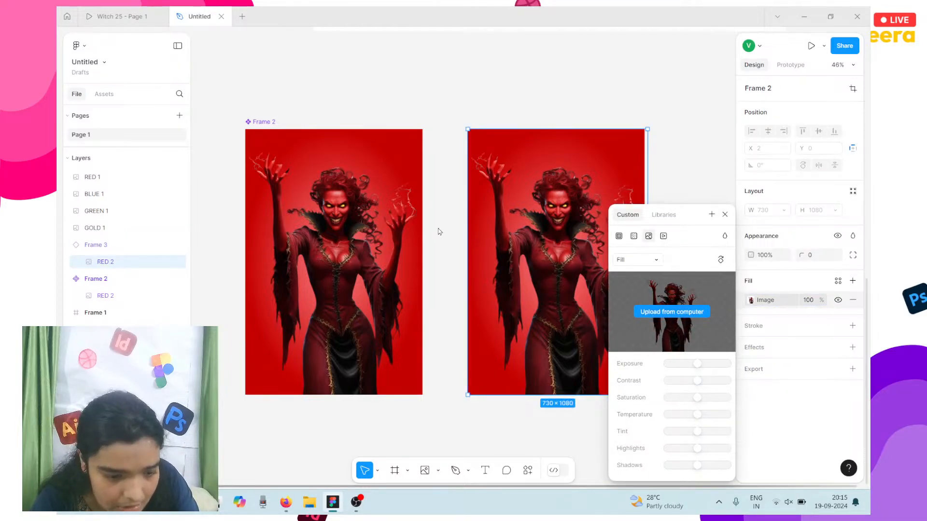
{"action": "left_click", "coordinate": [240, 113]}
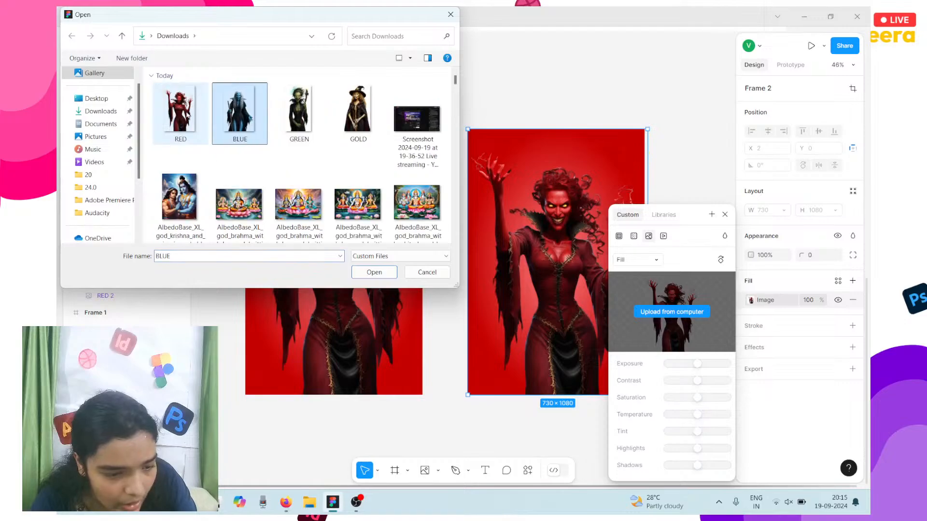
{"action": "left_click", "coordinate": [374, 272]}
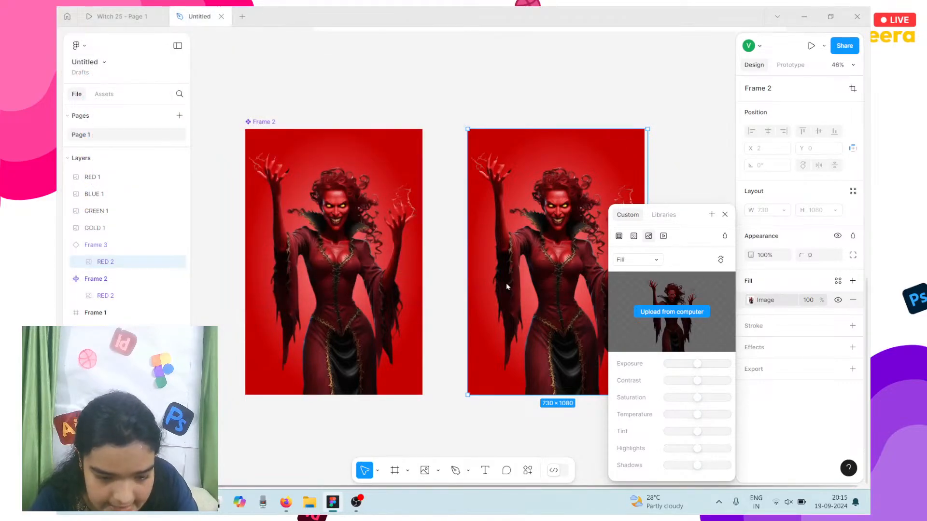
{"action": "scroll", "coordinate": [506, 283], "scroll_direction": "right", "scroll_amount": 3}
Step: Undo the BLUE image replacement in the Frame 3 copy
{"action": "left_click", "coordinate": [480, 226]}
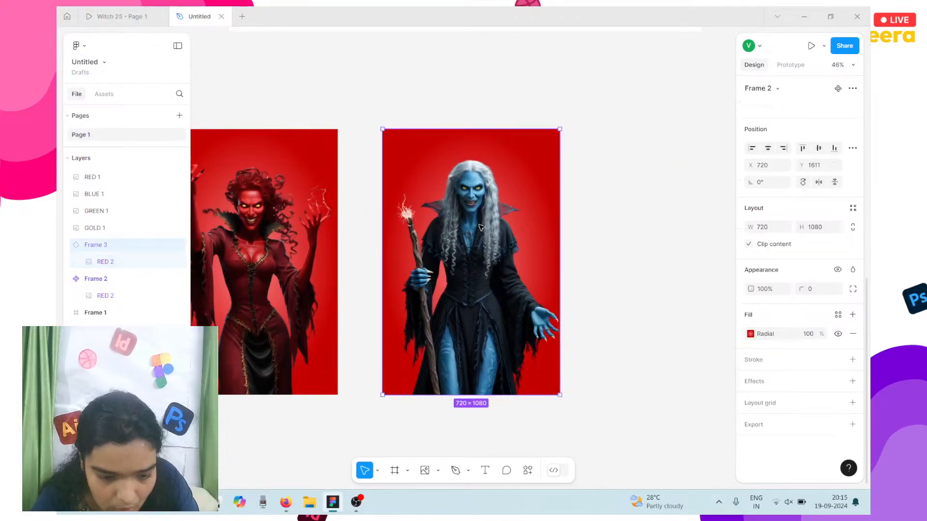
{"action": "double_click", "coordinate": [502, 227]}
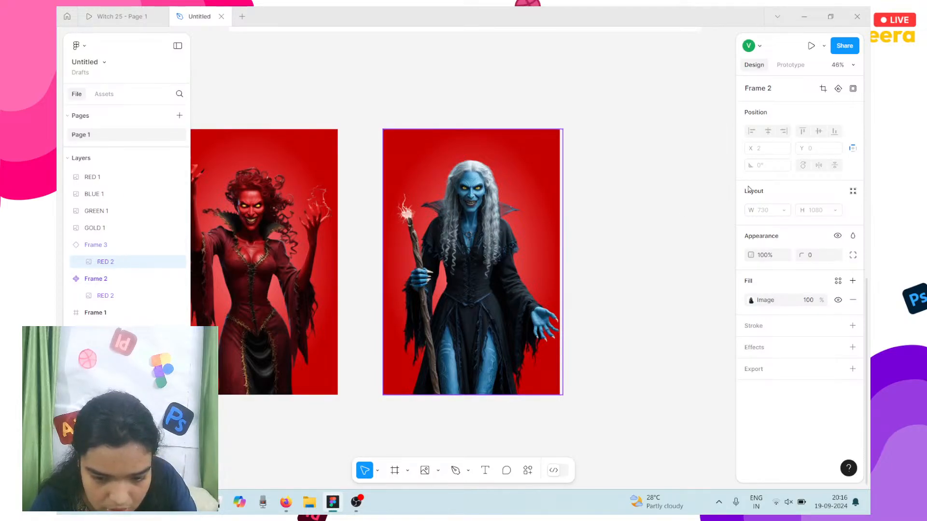
{"action": "key", "text": "ctrl+z"}
{"action": "key", "text": "ctrl+z"}
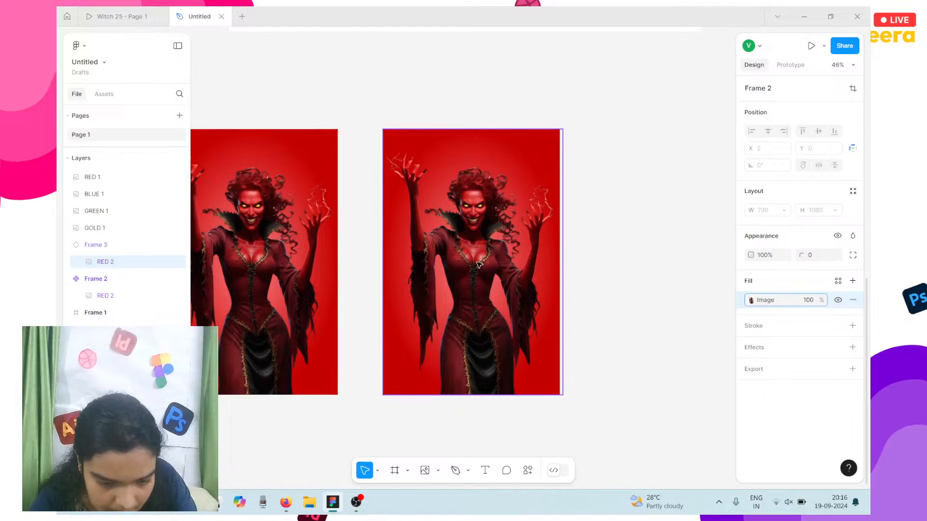
{"action": "double_click", "coordinate": [479, 265]}
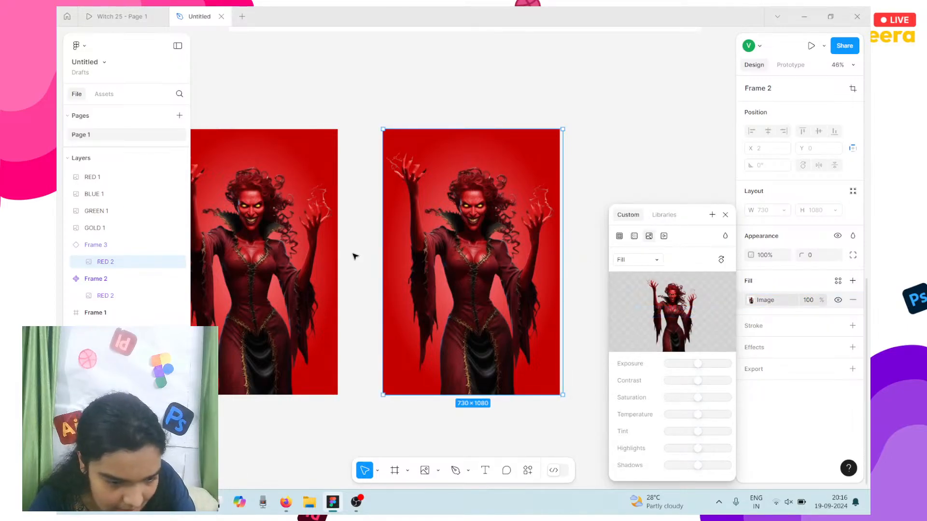
{"action": "left_click", "coordinate": [618, 95]}
Step: Move the BLUE 1 witch onto Frame 3's red card and nest it inside Frame 3
{"action": "scroll", "coordinate": [619, 95], "scroll_direction": "up", "scroll_amount": 5}
{"action": "scroll", "coordinate": [618, 95], "scroll_direction": "left", "scroll_amount": 7}
{"action": "scroll", "coordinate": [618, 95], "scroll_direction": "down", "scroll_amount": 5}
{"action": "scroll", "coordinate": [618, 95], "scroll_direction": "up", "scroll_amount": 4}
{"action": "scroll", "coordinate": [618, 95], "scroll_direction": "right", "scroll_amount": 2}
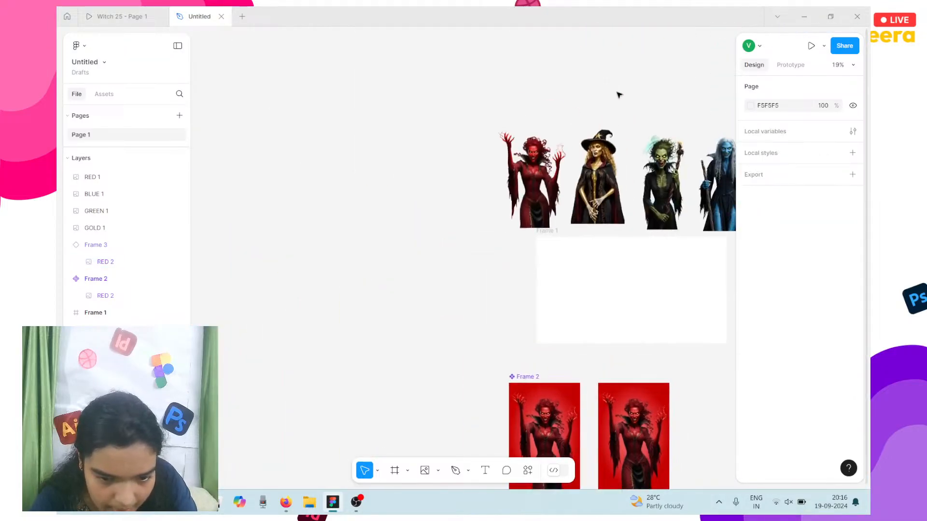
{"action": "left_click", "coordinate": [705, 182]}
{"action": "left_click_drag", "start_coordinate": [713, 194], "coordinate": [624, 442]}
{"action": "scroll", "coordinate": [622, 439], "scroll_direction": "down", "scroll_amount": 2}
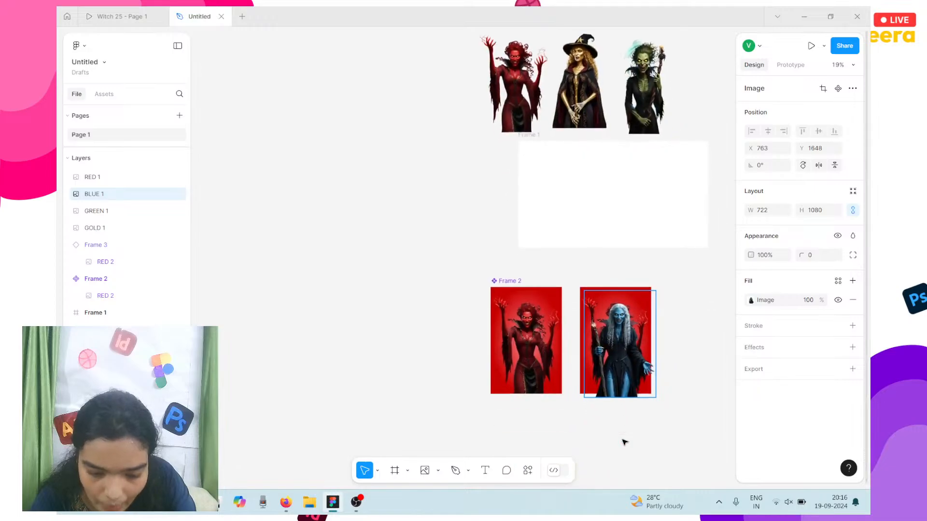
{"action": "scroll", "coordinate": [623, 405], "scroll_direction": "up", "scroll_amount": 5}
{"action": "left_click_drag", "start_coordinate": [615, 276], "coordinate": [561, 268]}
{"action": "scroll", "coordinate": [610, 268], "scroll_direction": "right", "scroll_amount": 2}
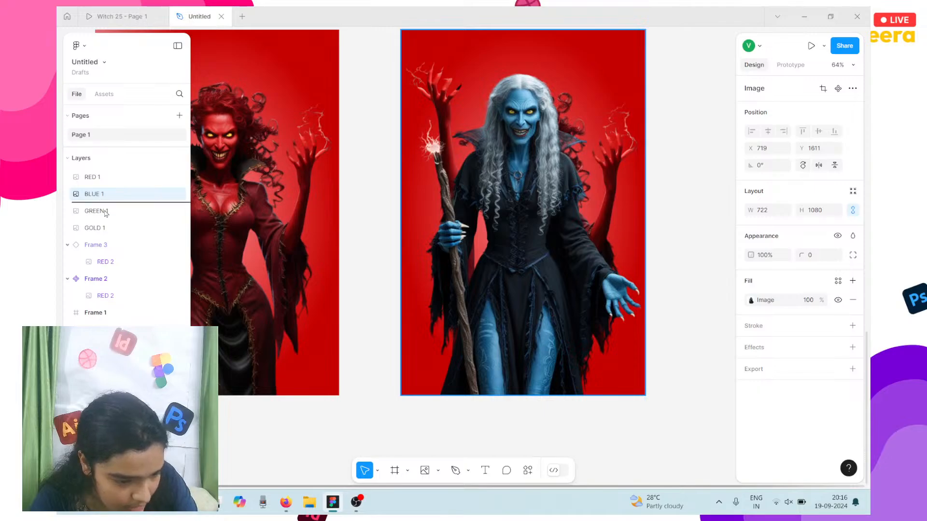
{"action": "left_click_drag", "start_coordinate": [105, 213], "coordinate": [121, 257]}
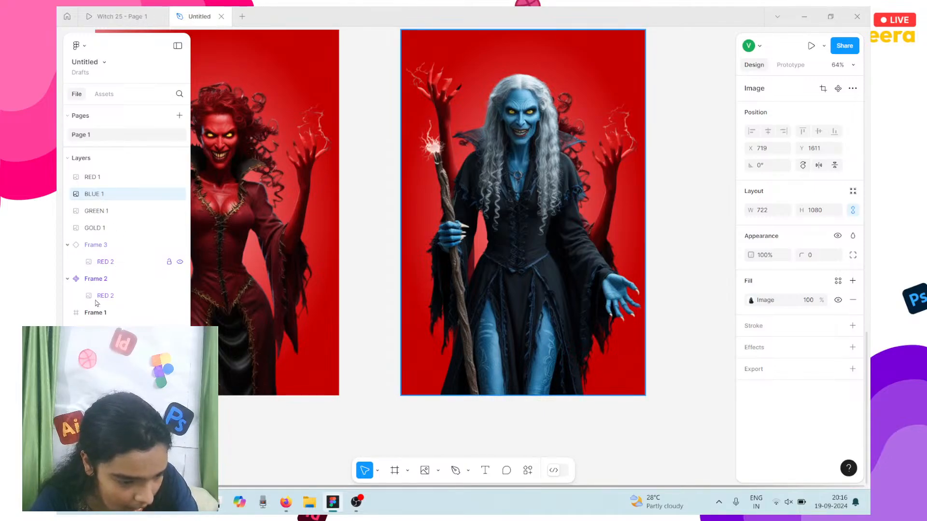
{"action": "scroll", "coordinate": [311, 94], "scroll_direction": "left", "scroll_amount": 1}
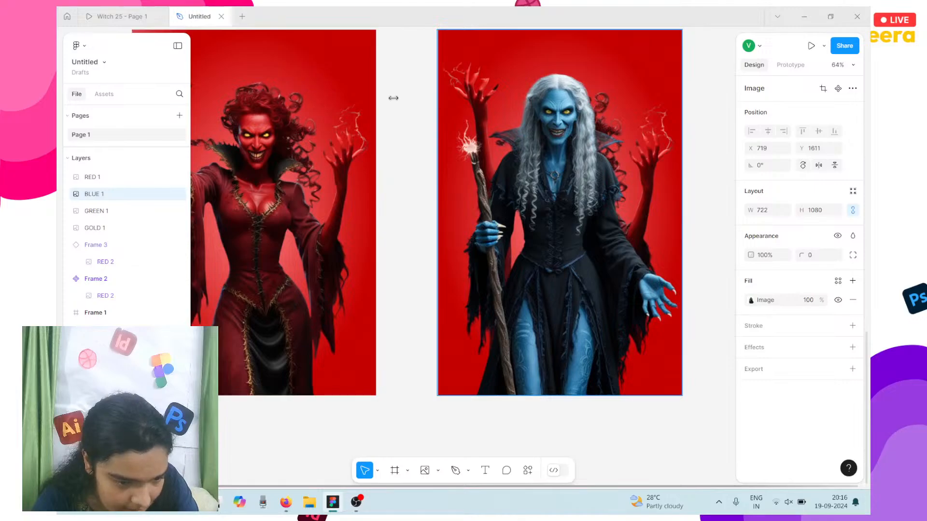
Step: Undo repeatedly until Frame 3 is gone, leaving Frame 2 holding RED 2
{"action": "double_click", "coordinate": [316, 83]}
{"action": "key", "text": "Delete"}
{"action": "key", "text": "ctrl+z"}
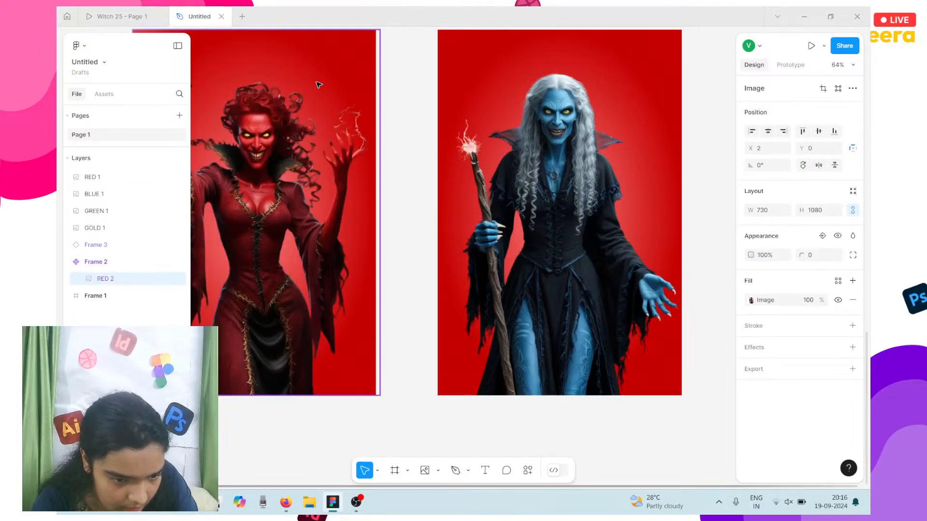
{"action": "key", "text": "ctrl+z"}
{"action": "key", "text": "ctrl+z"}
{"action": "key", "text": "ctrl+z"}
{"action": "key", "text": "ctrl+z"}
{"action": "key", "text": "ctrl+z"}
{"action": "key", "text": "ctrl+z"}
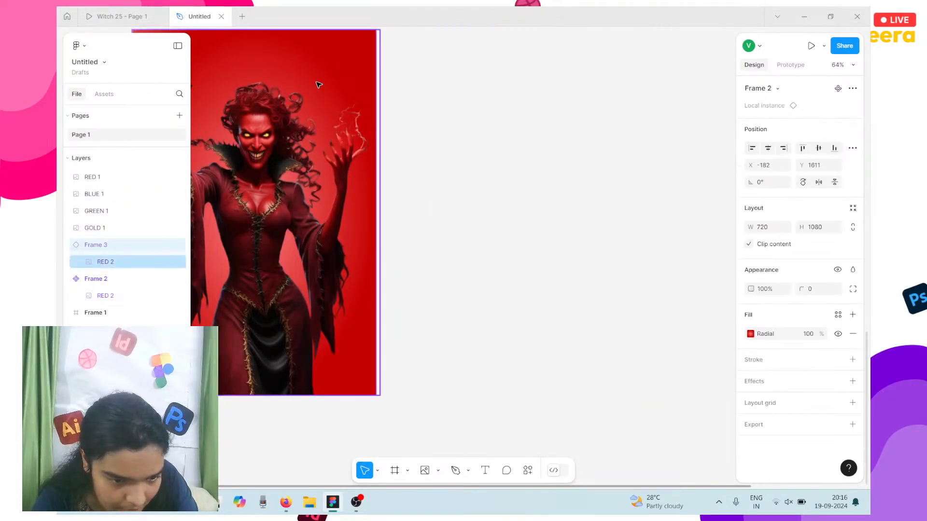
{"action": "key", "text": "ctrl+z"}
{"action": "key", "text": "ctrl+z"}
{"action": "key", "text": "ctrl+z"}
{"action": "key", "text": "ctrl+z"}
{"action": "key", "text": "ctrl+z"}
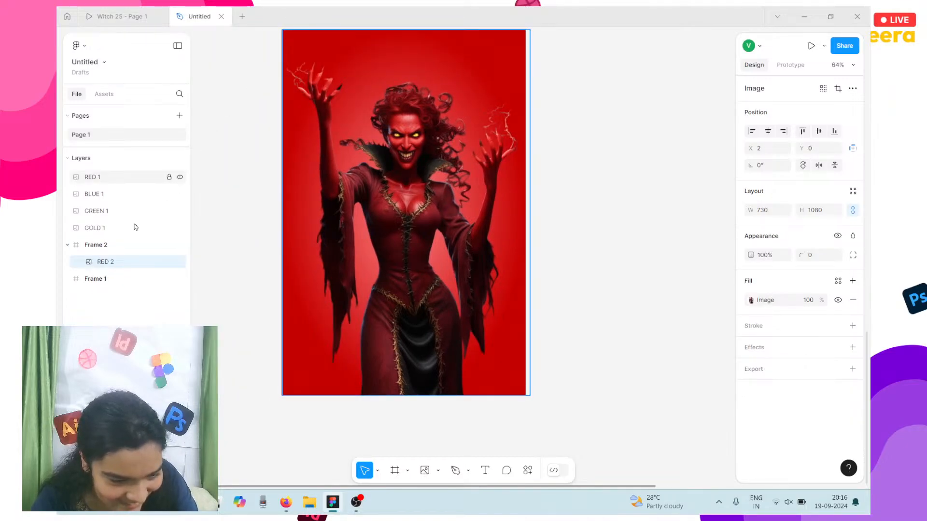
Step: Duplicate Frame 2 to create Frame 3 beside it
{"action": "left_click", "coordinate": [116, 246]}
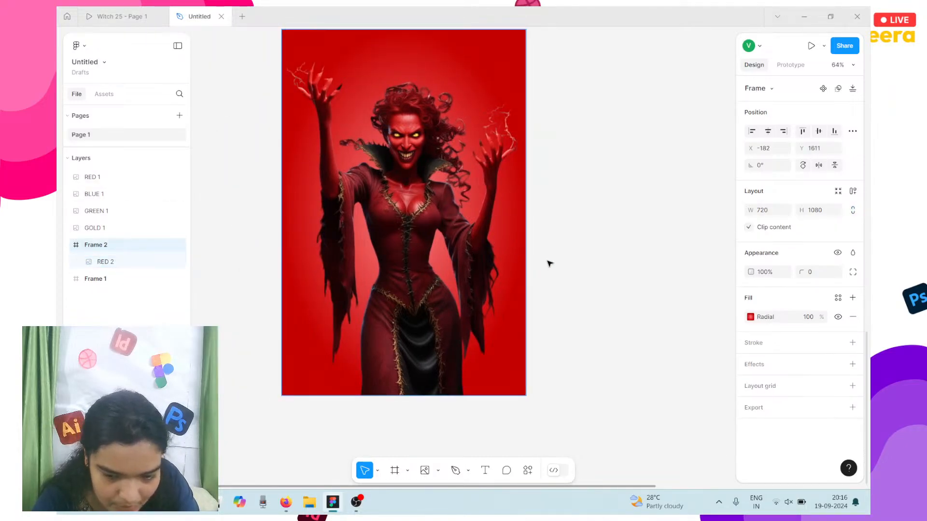
{"action": "scroll", "coordinate": [548, 263], "scroll_direction": "up", "scroll_amount": 1}
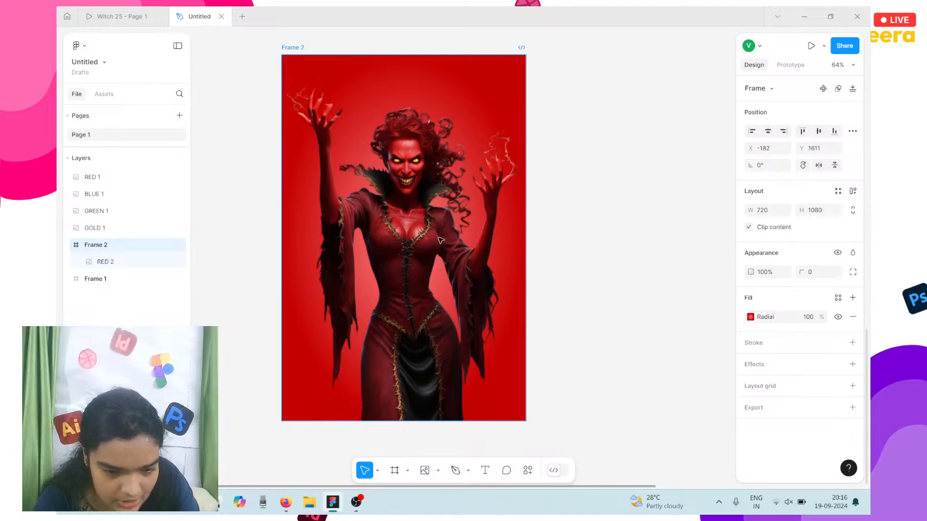
{"action": "key", "text": "ctrl+d"}
{"action": "scroll", "coordinate": [531, 232], "scroll_direction": "right", "scroll_amount": 2}
{"action": "scroll", "coordinate": [621, 224], "scroll_direction": "down", "scroll_amount": 5}
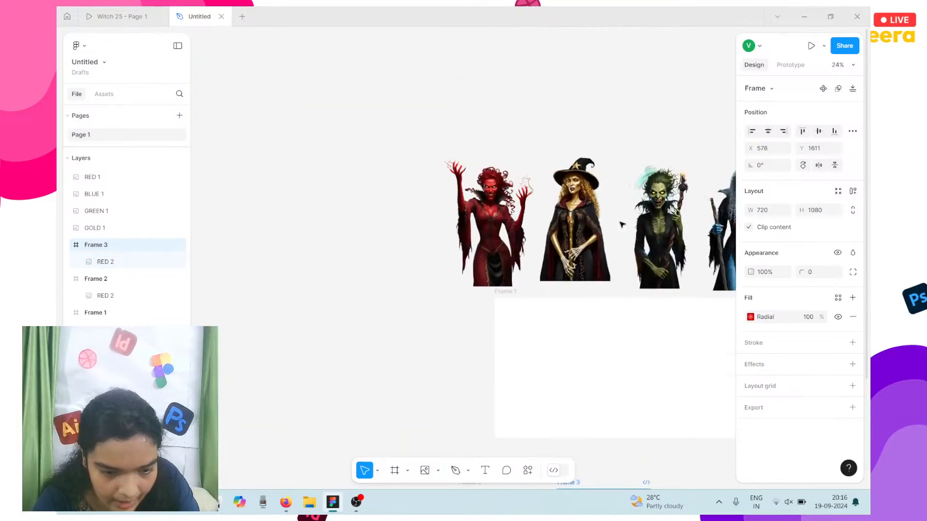
{"action": "scroll", "coordinate": [622, 227], "scroll_direction": "right", "scroll_amount": 2}
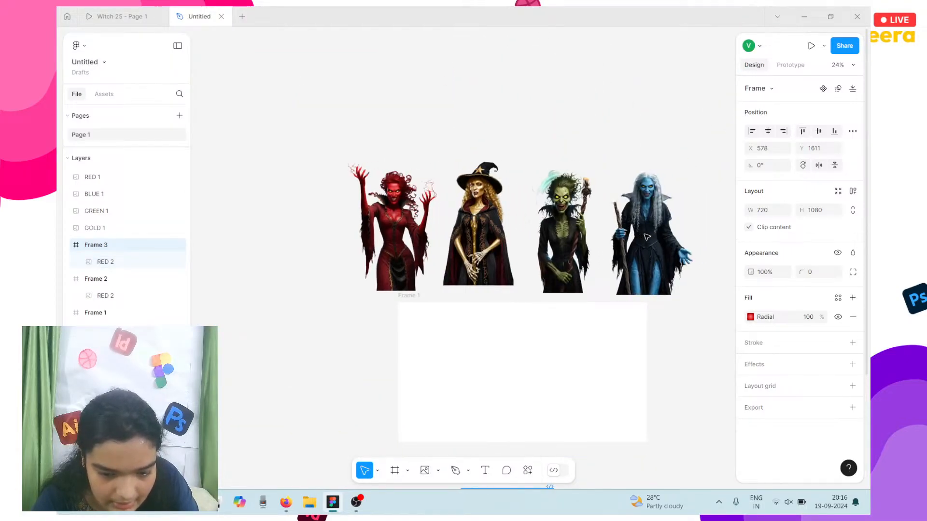
Step: Copy the blue witch image BLUE 1 into Frame 3
{"action": "left_click", "coordinate": [676, 247]}
{"action": "left_click_drag", "start_coordinate": [676, 247], "coordinate": [650, 468]}
{"action": "scroll", "coordinate": [650, 468], "scroll_direction": "down", "scroll_amount": 5}
{"action": "left_click_drag", "start_coordinate": [637, 190], "coordinate": [513, 307]}
{"action": "scroll", "coordinate": [507, 299], "scroll_direction": "up", "scroll_amount": 5}
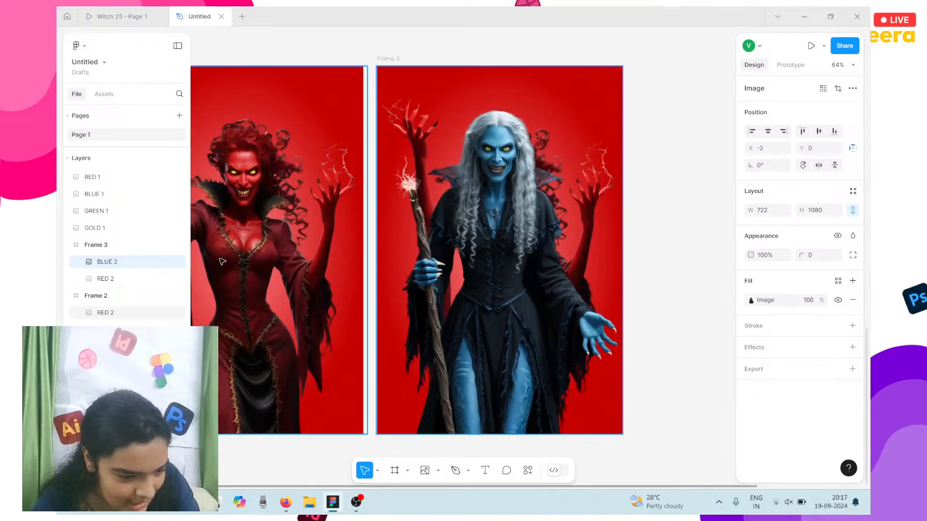
Step: Delete the red witch RED 2 from Frame 3, leaving only the blue witch BLUE 2
{"action": "left_click", "coordinate": [157, 282]}
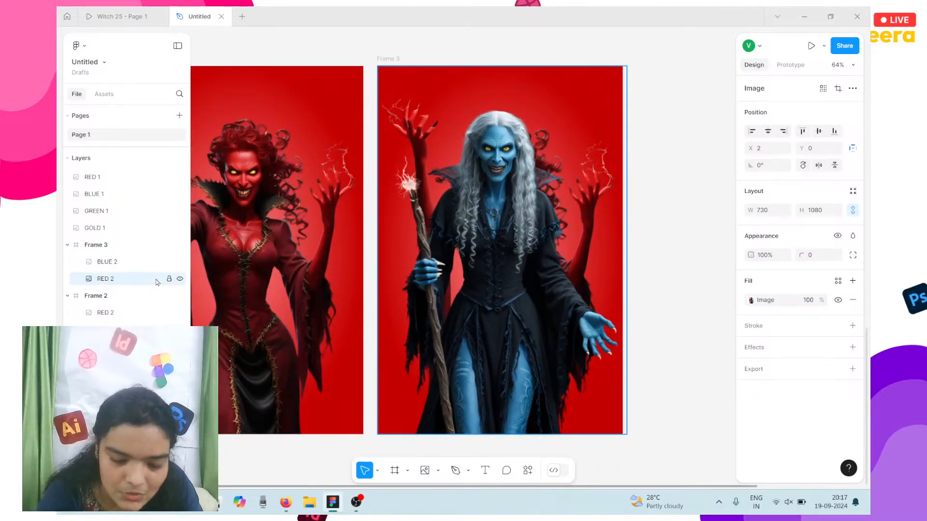
{"action": "key", "text": "Delete"}
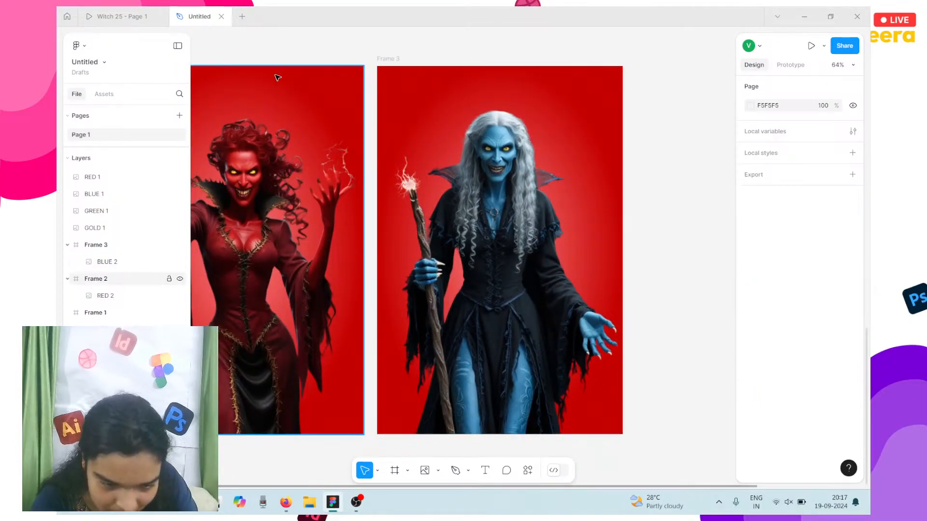
{"action": "left_click", "coordinate": [385, 58]}
{"action": "double_click", "coordinate": [534, 290]}
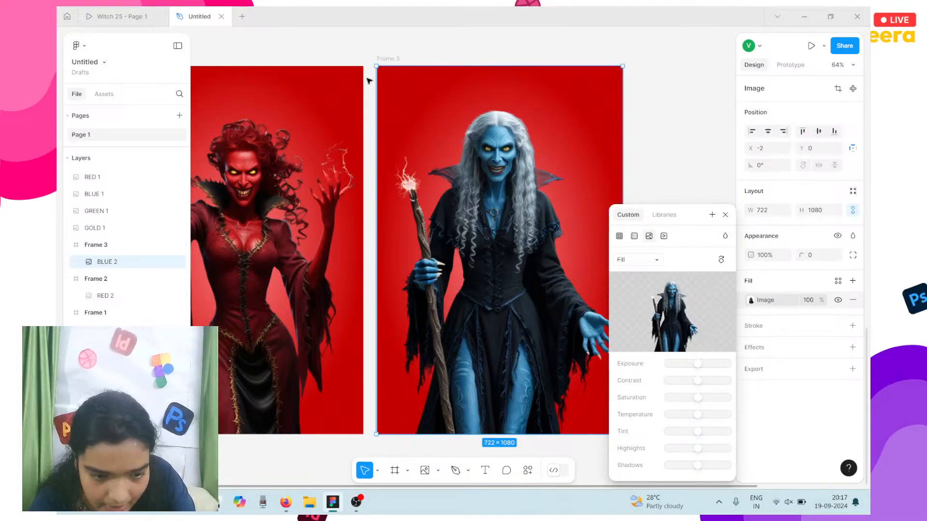
Step: Change the outer stop of Frame 3's radial gradient from red to blue
{"action": "left_click", "coordinate": [387, 58]}
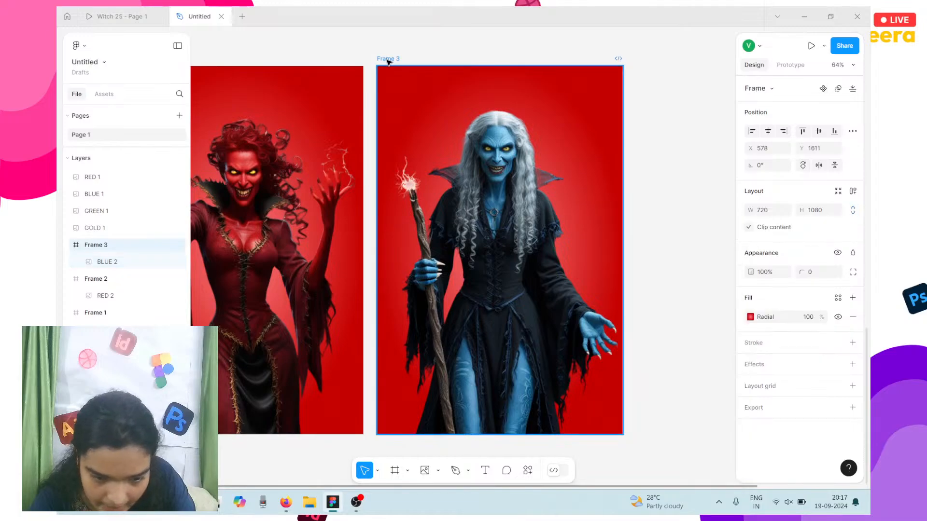
{"action": "left_click", "coordinate": [751, 317]}
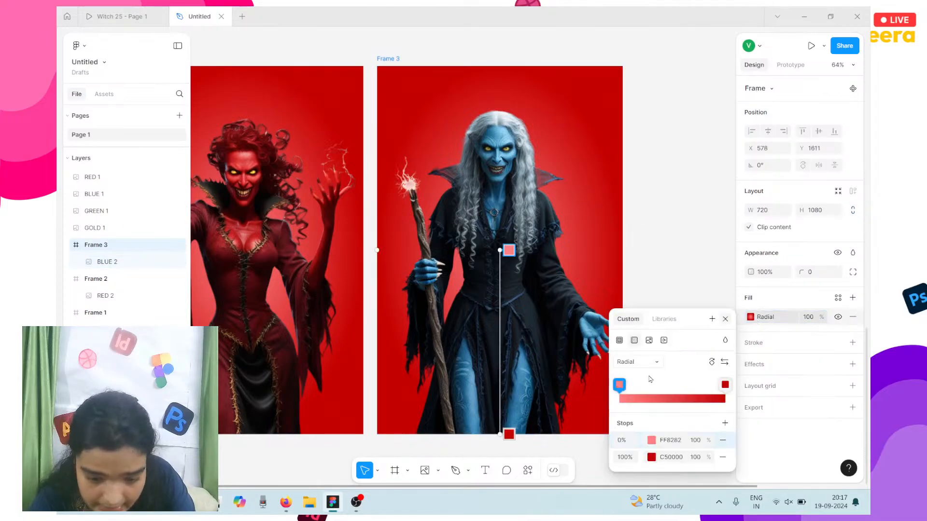
{"action": "left_click", "coordinate": [728, 387]}
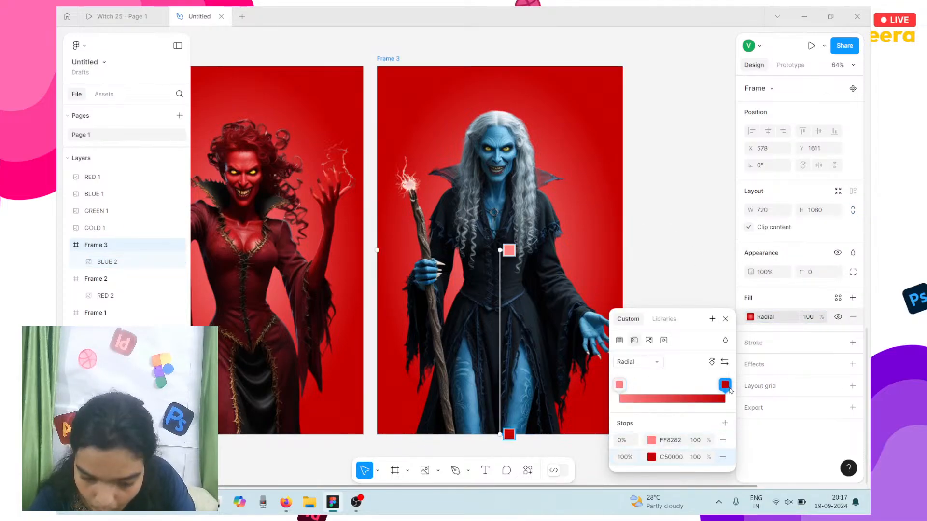
{"action": "scroll", "coordinate": [346, 260], "scroll_direction": "left", "scroll_amount": 5}
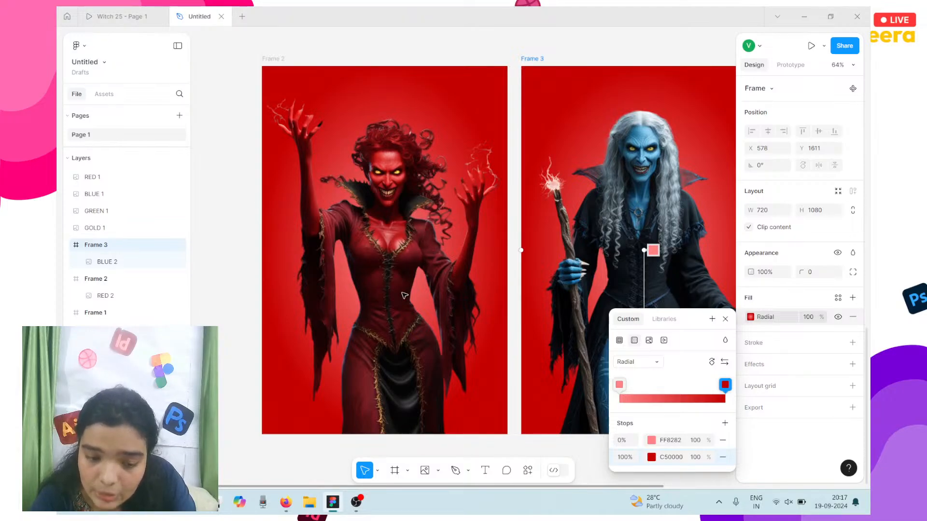
{"action": "scroll", "coordinate": [404, 296], "scroll_direction": "right", "scroll_amount": 3}
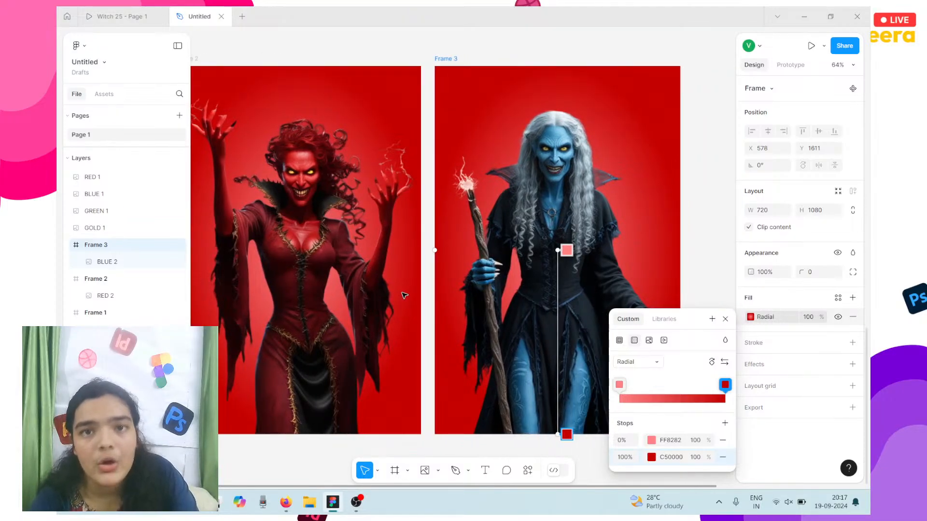
{"action": "scroll", "coordinate": [405, 296], "scroll_direction": "right", "scroll_amount": 2}
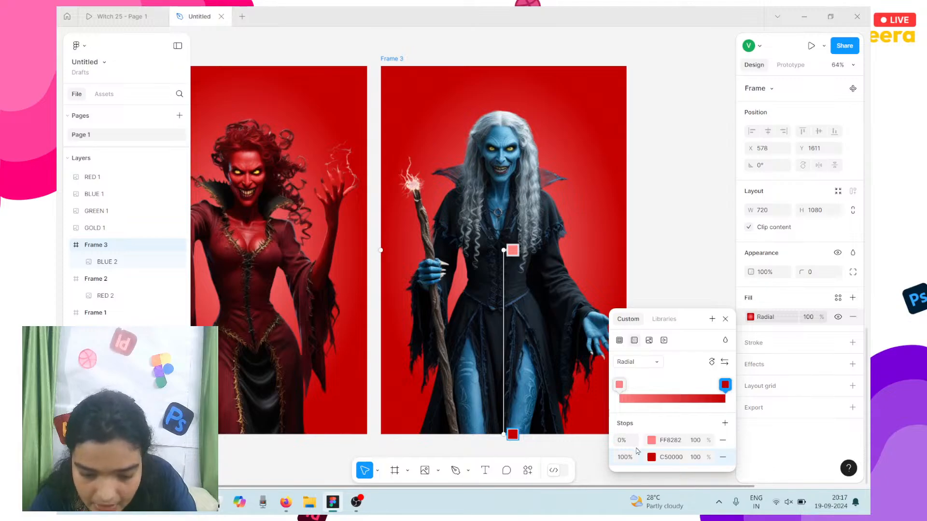
{"action": "left_click", "coordinate": [651, 457]}
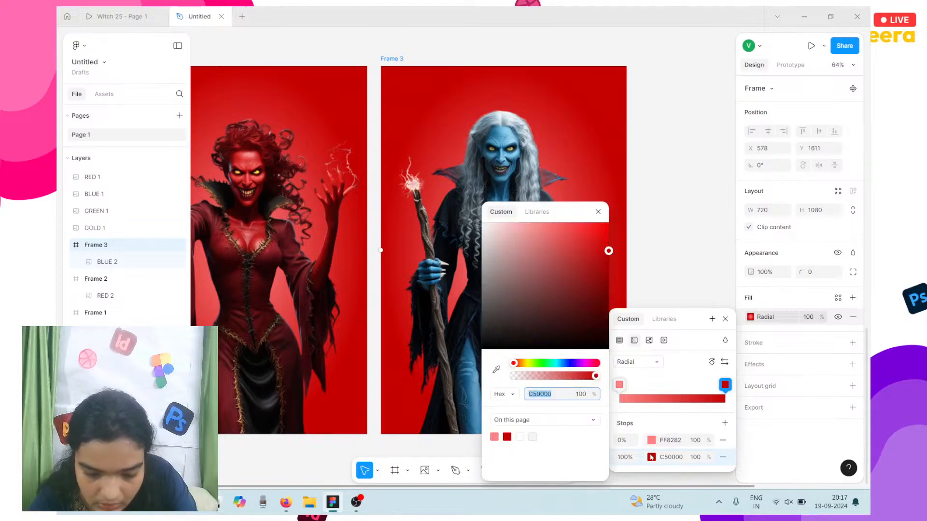
{"action": "left_click", "coordinate": [560, 363]}
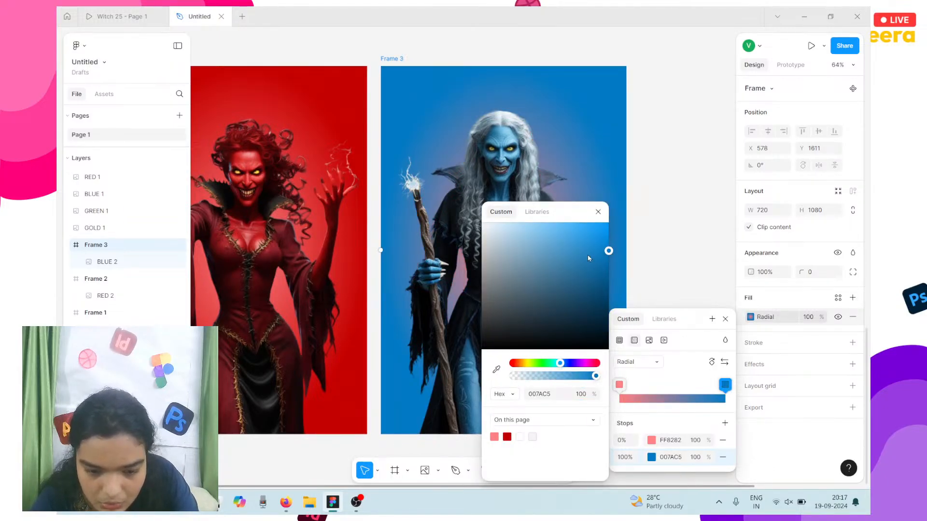
{"action": "left_click_drag", "start_coordinate": [596, 250], "coordinate": [619, 234]}
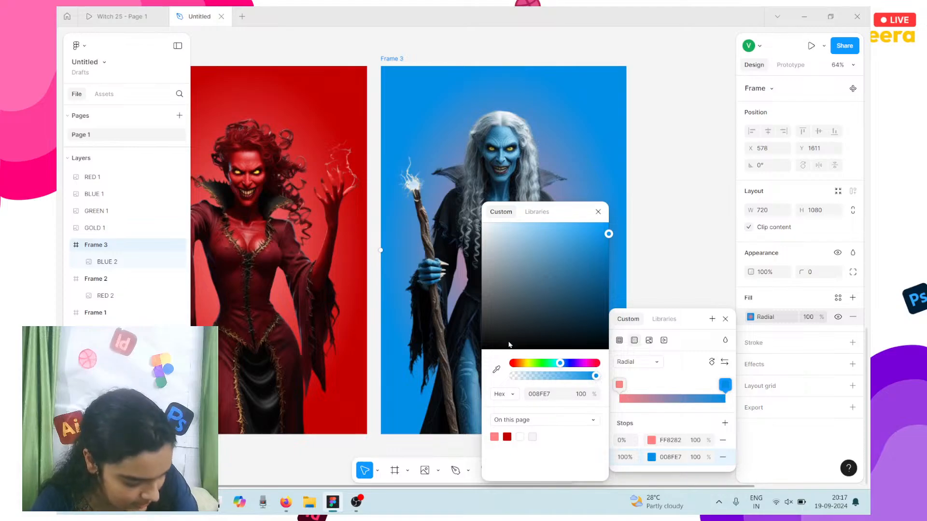
{"action": "left_click", "coordinate": [493, 372]}
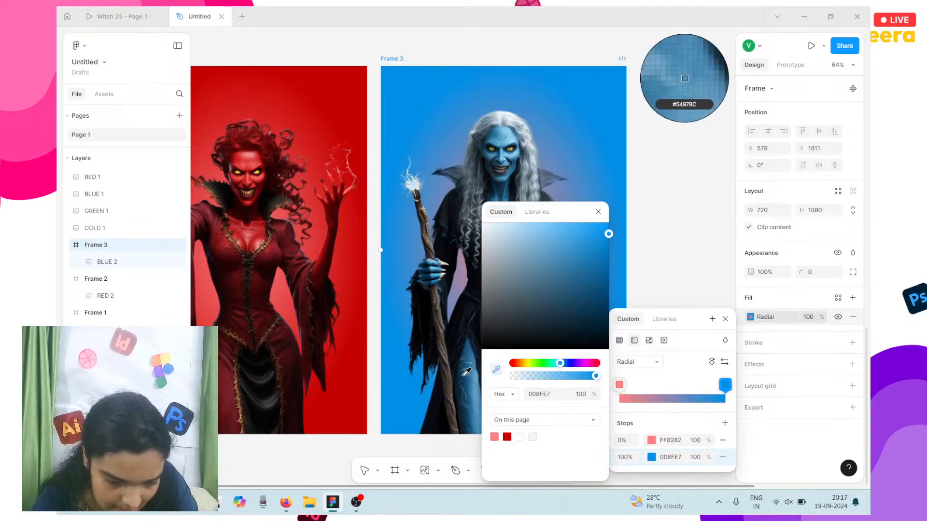
{"action": "left_click", "coordinate": [465, 376]}
{"action": "left_click_drag", "start_coordinate": [622, 246], "coordinate": [623, 247]}
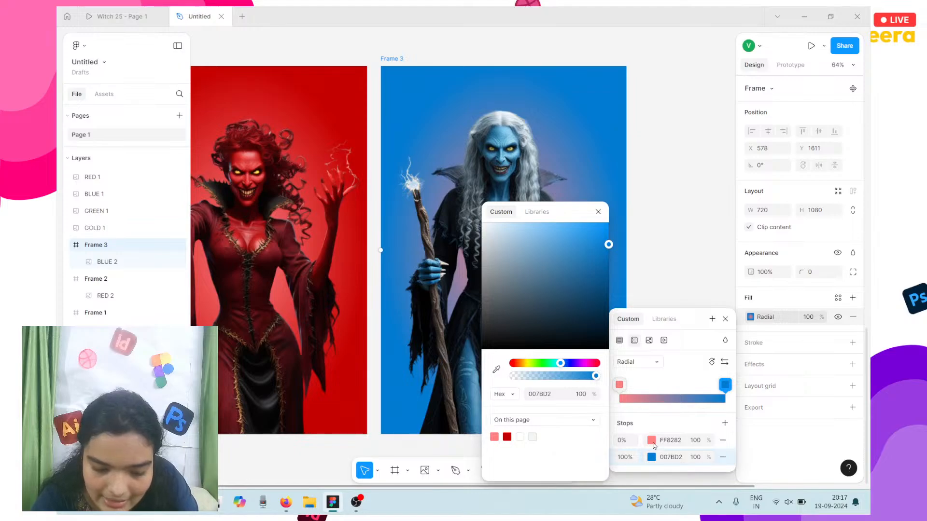
Step: Set the inner gradient stop of Frame 3 to a pale blue
{"action": "left_click", "coordinate": [653, 441]}
{"action": "left_click", "coordinate": [496, 369]}
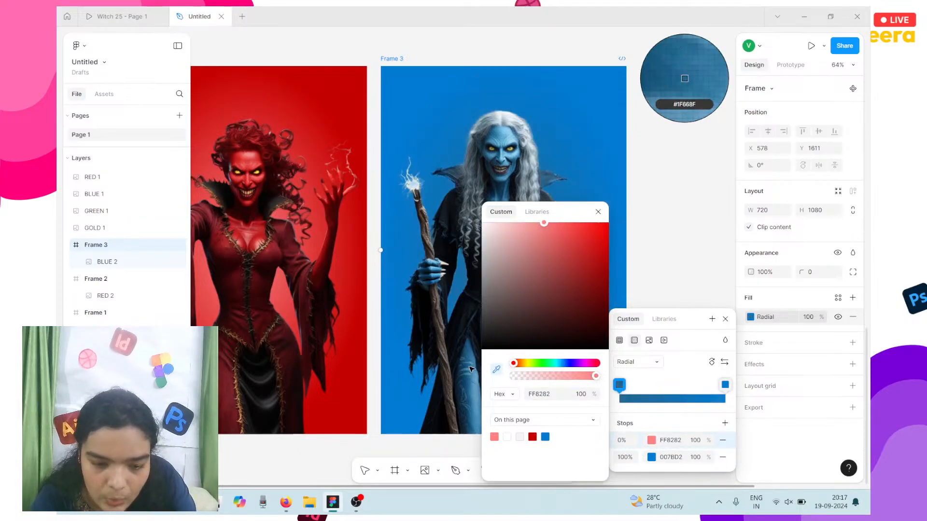
{"action": "left_click", "coordinate": [683, 76]}
{"action": "left_click", "coordinate": [524, 285]}
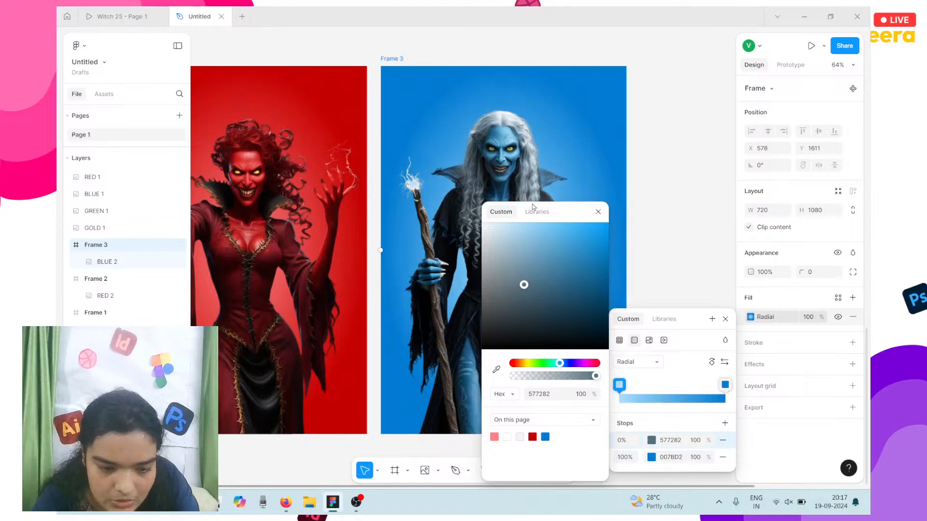
{"action": "left_click_drag", "start_coordinate": [541, 223], "coordinate": [542, 210]}
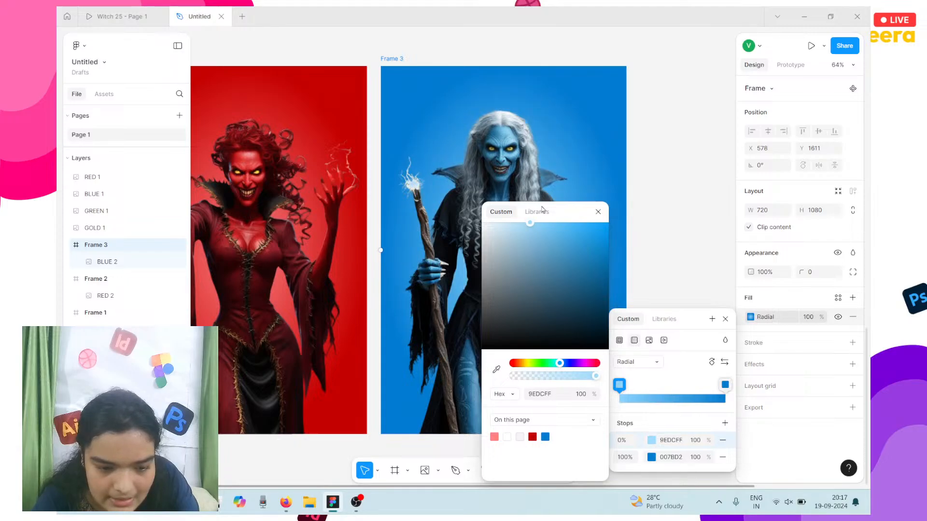
{"action": "left_click", "coordinate": [647, 168]}
{"action": "scroll", "coordinate": [647, 169], "scroll_direction": "down", "scroll_amount": 2, "text": "ctrl"}
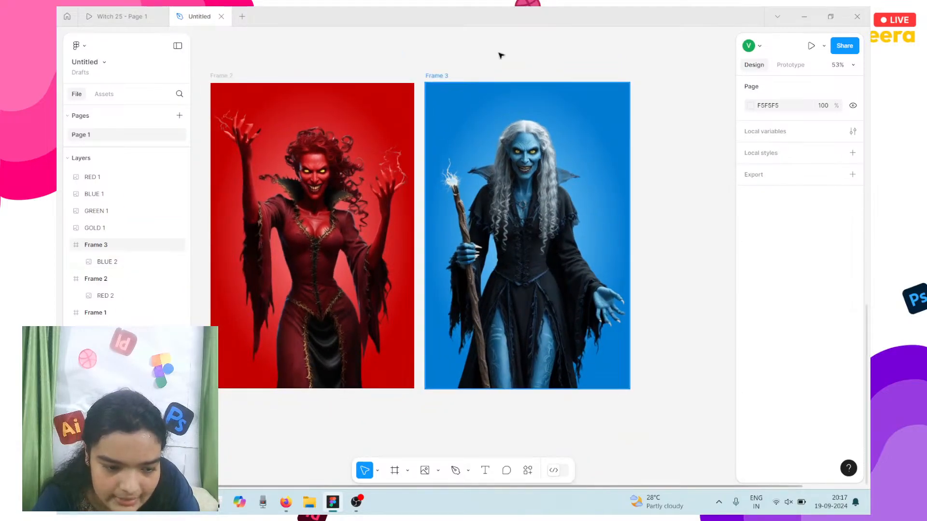
Step: Darken the outer blue so Frame 3's gradient runs from 87D3FF to 0080D4
{"action": "left_click", "coordinate": [437, 76]}
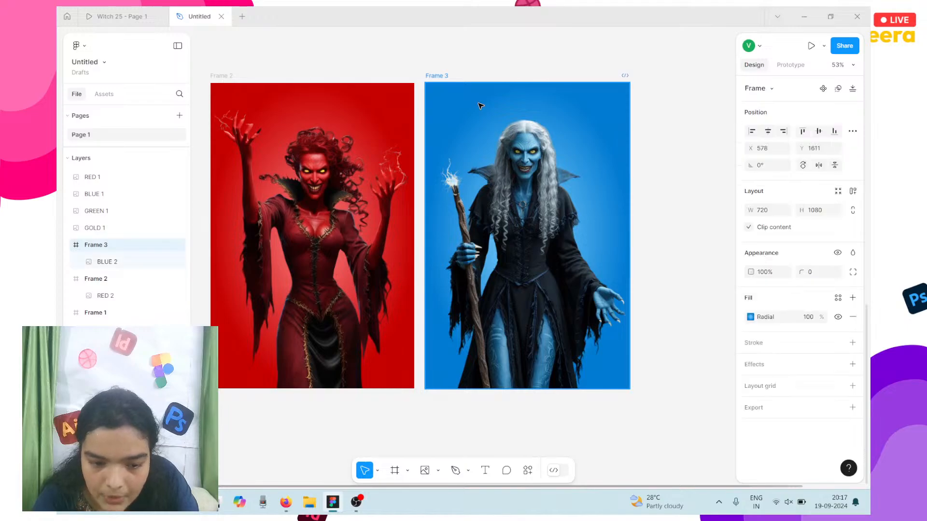
{"action": "left_click", "coordinate": [750, 317]}
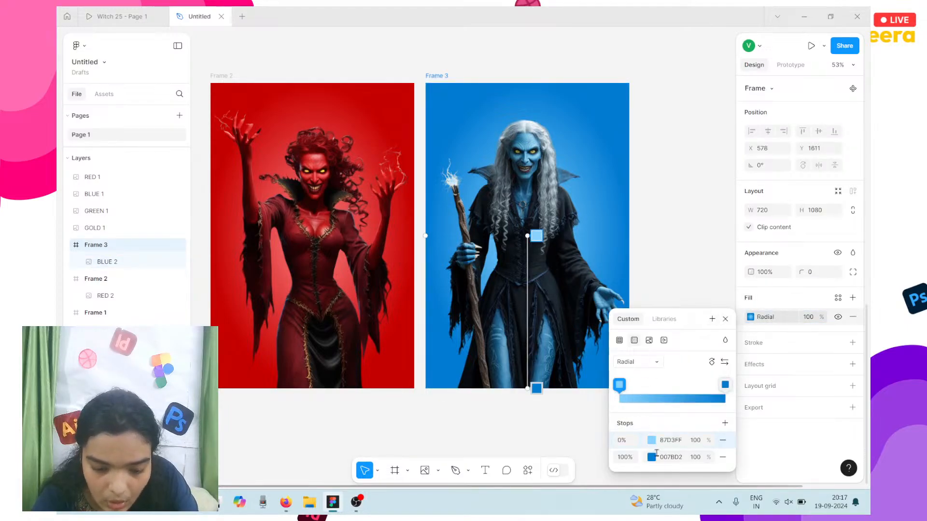
{"action": "left_click", "coordinate": [652, 457]}
{"action": "left_click_drag", "start_coordinate": [589, 301], "coordinate": [616, 244]}
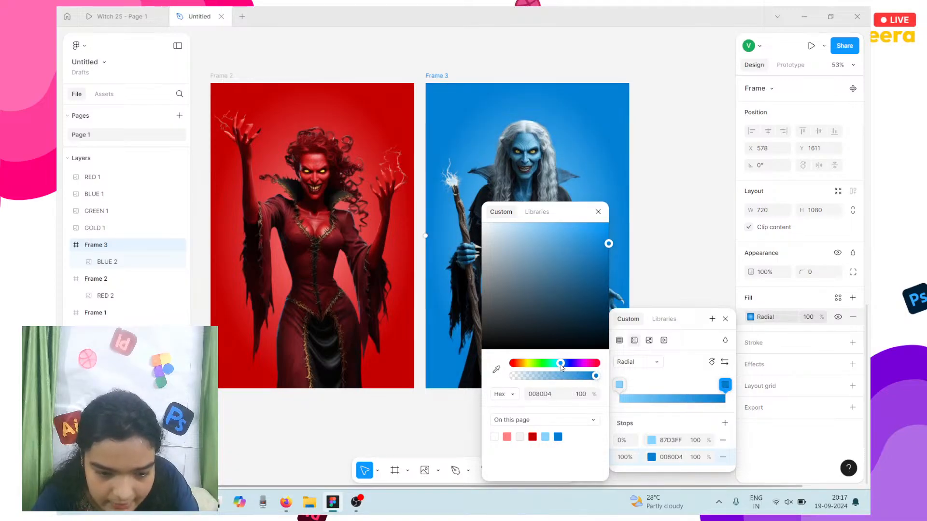
{"action": "left_click", "coordinate": [691, 239]}
{"action": "scroll", "coordinate": [692, 239], "scroll_direction": "down", "scroll_amount": 2}
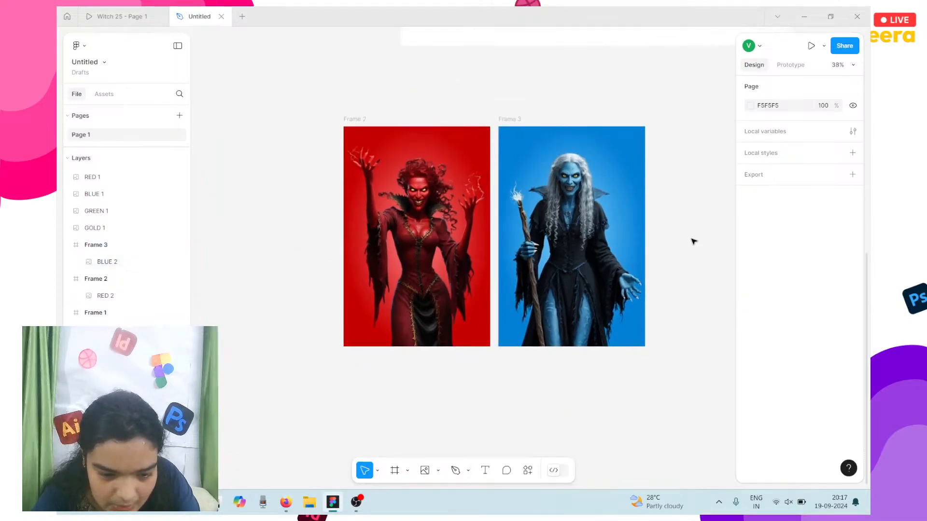
{"action": "scroll", "coordinate": [692, 239], "scroll_direction": "right", "scroll_amount": 6}
{"action": "scroll", "coordinate": [691, 239], "scroll_direction": "left", "scroll_amount": 4}
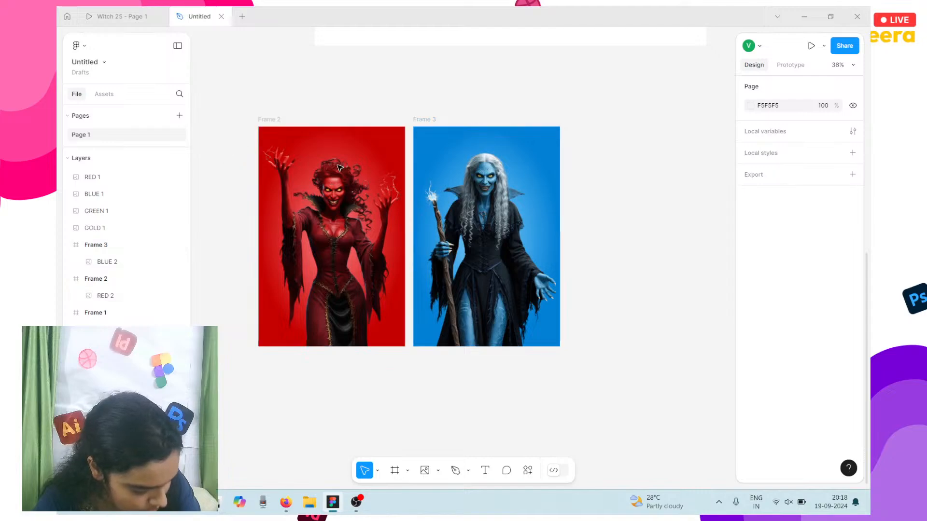
{"action": "left_click", "coordinate": [269, 119]}
Step: Copy Frames 2 and 3 below the originals as Frames 4 and 5
{"action": "left_click", "coordinate": [417, 120], "text": "shift"}
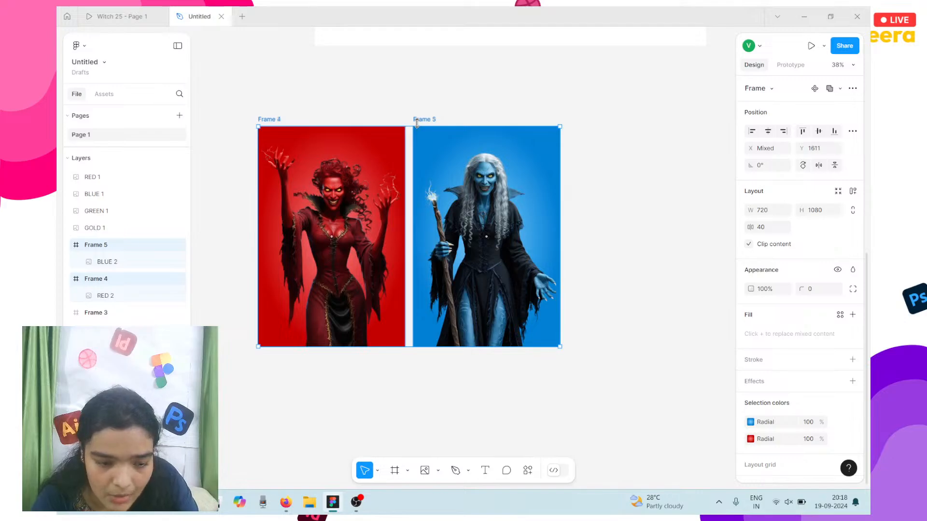
{"action": "left_click_drag", "start_coordinate": [328, 184], "coordinate": [327, 412]}
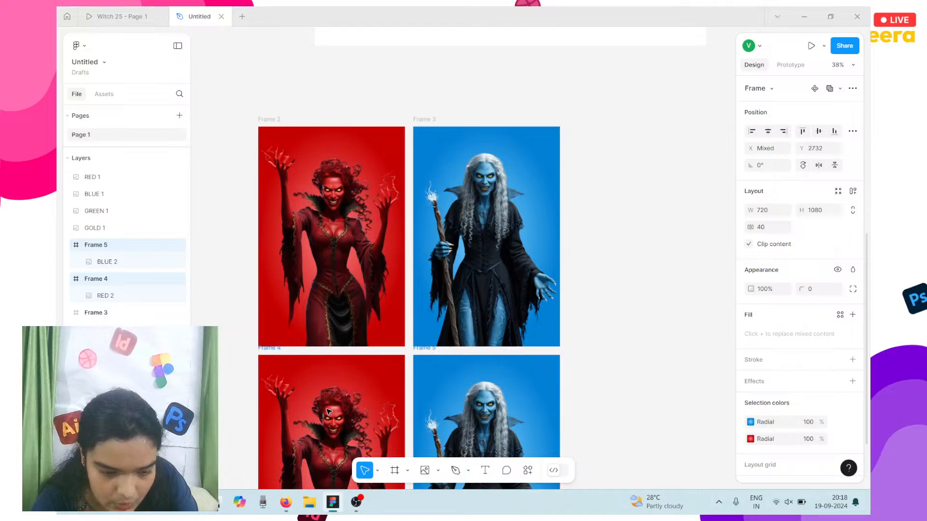
{"action": "scroll", "coordinate": [327, 411], "scroll_direction": "down", "scroll_amount": 3}
{"action": "scroll", "coordinate": [327, 412], "scroll_direction": "left", "scroll_amount": 1}
{"action": "scroll", "coordinate": [326, 412], "scroll_direction": "up", "scroll_amount": 10}
{"action": "scroll", "coordinate": [326, 412], "scroll_direction": "left", "scroll_amount": 2}
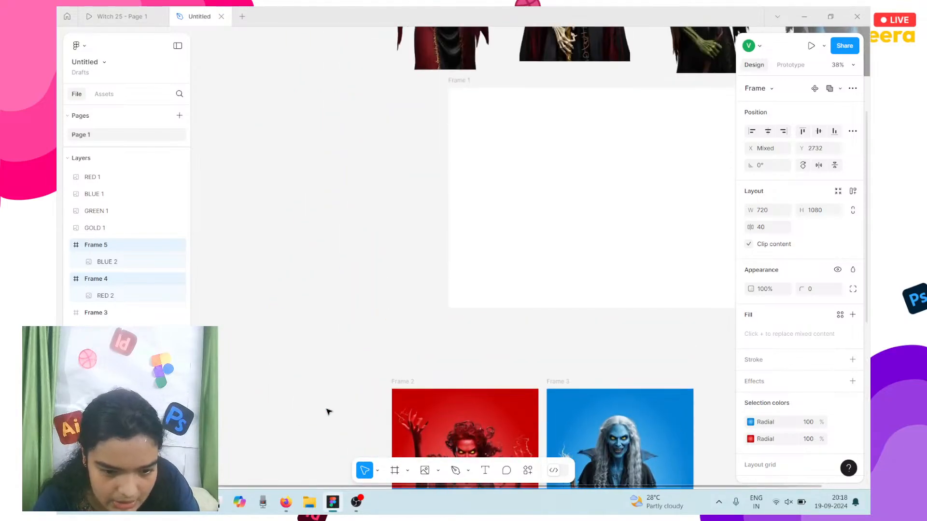
Step: Duplicate the gold and green witch images and move the copies onto the lower frames
{"action": "left_click", "coordinate": [613, 242]}
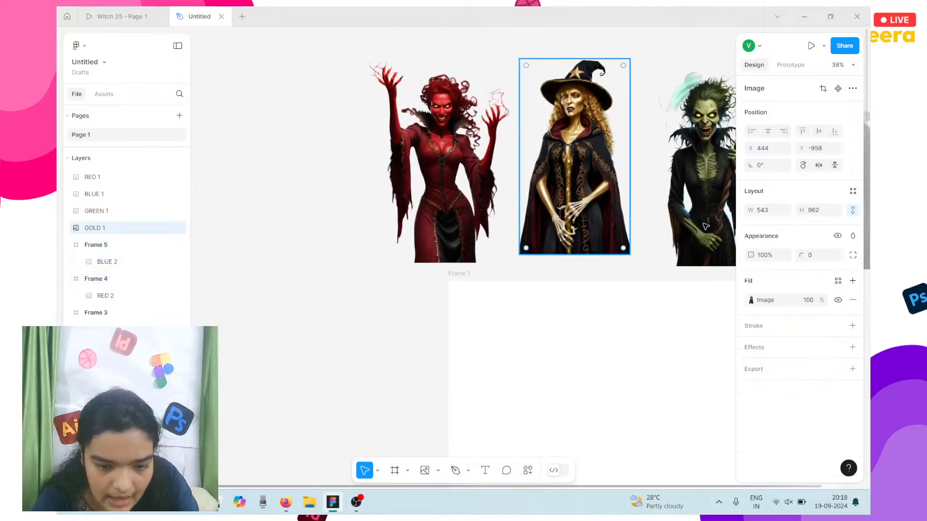
{"action": "left_click", "coordinate": [707, 223], "text": "shift"}
{"action": "key", "text": "ctrl+d"}
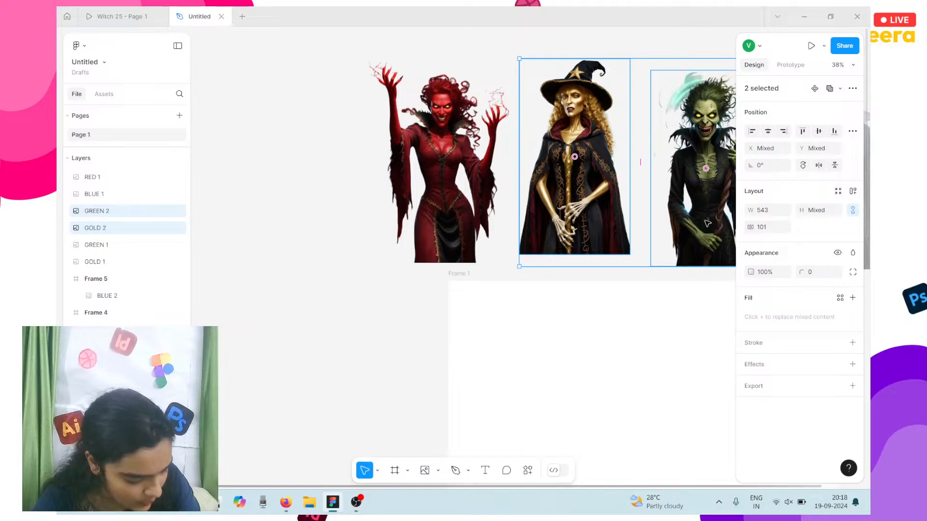
{"action": "scroll", "coordinate": [707, 223], "scroll_direction": "down", "scroll_amount": 4}
{"action": "left_click_drag", "start_coordinate": [654, 201], "coordinate": [458, 449]}
{"action": "scroll", "coordinate": [455, 389], "scroll_direction": "down", "scroll_amount": 6}
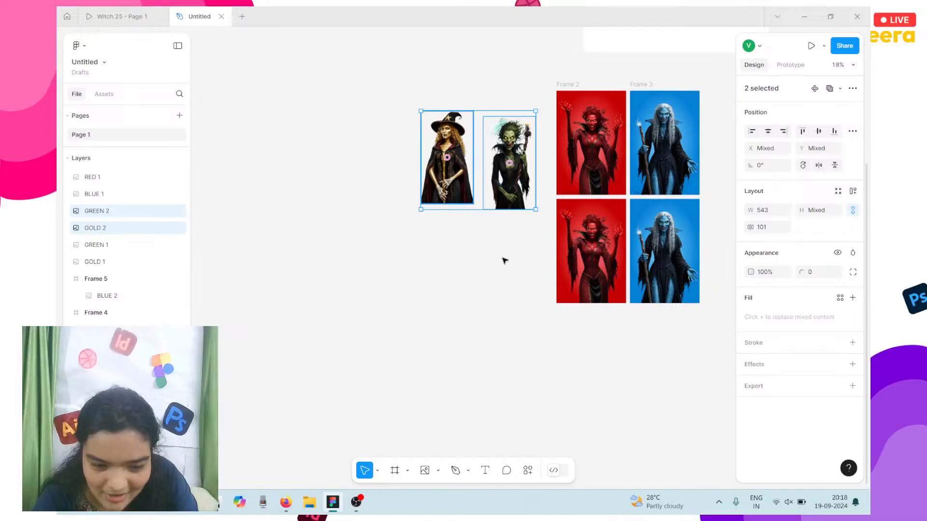
{"action": "left_click_drag", "start_coordinate": [458, 158], "coordinate": [578, 268]}
{"action": "scroll", "coordinate": [542, 255], "scroll_direction": "up", "scroll_amount": 5}
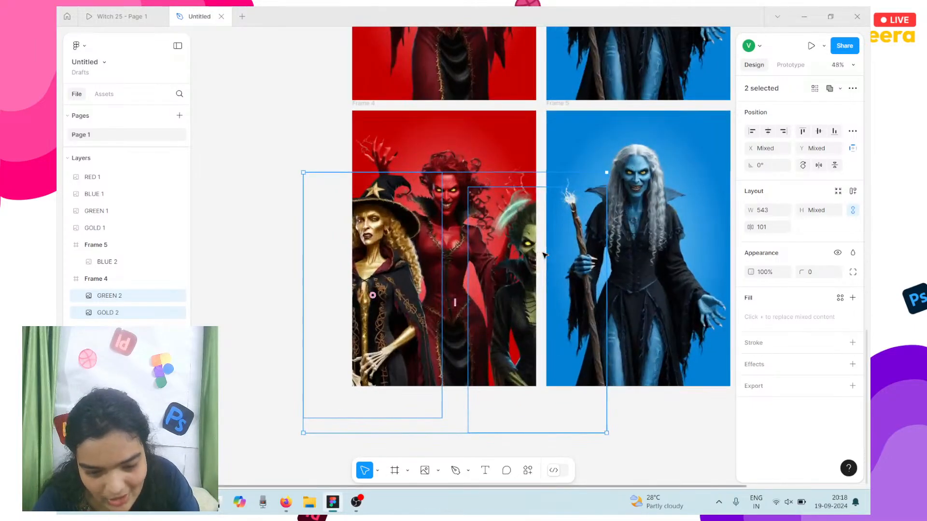
{"action": "scroll", "coordinate": [542, 255], "scroll_direction": "right", "scroll_amount": 3}
Step: Move the green witch copy GREEN 2 into the lower blue frame, Frame 5
{"action": "left_click", "coordinate": [432, 275]}
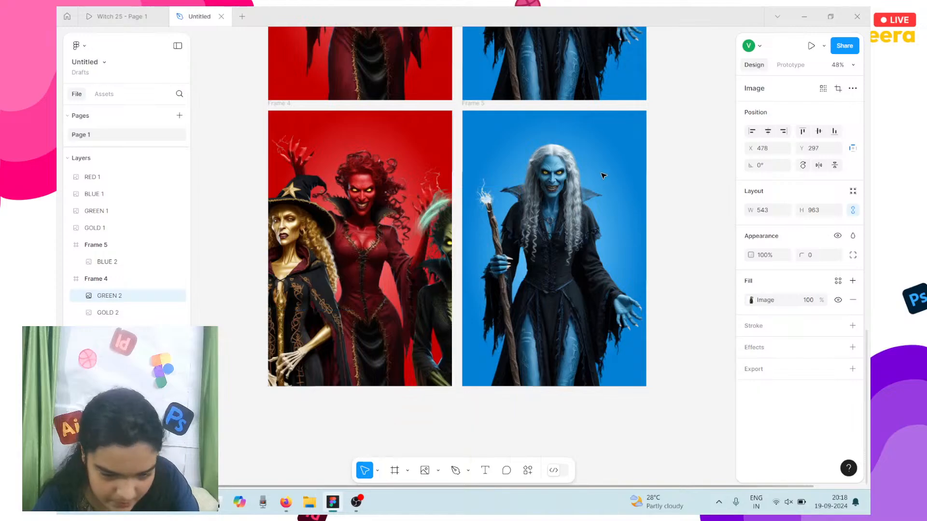
{"action": "left_click_drag", "start_coordinate": [603, 175], "coordinate": [526, 227]}
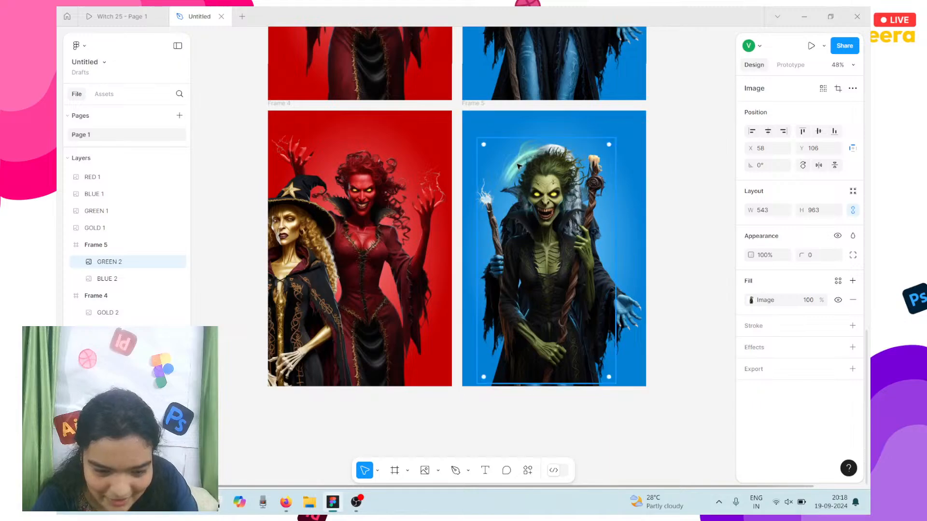
{"action": "left_click", "coordinate": [475, 194]}
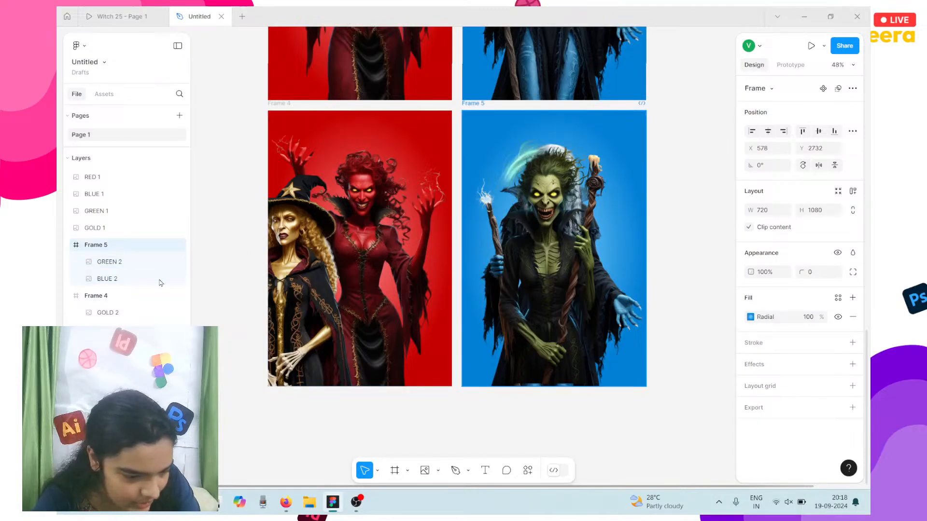
Step: Delete the blue witch BLUE 2 from Frame 5
{"action": "left_click", "coordinate": [140, 280]}
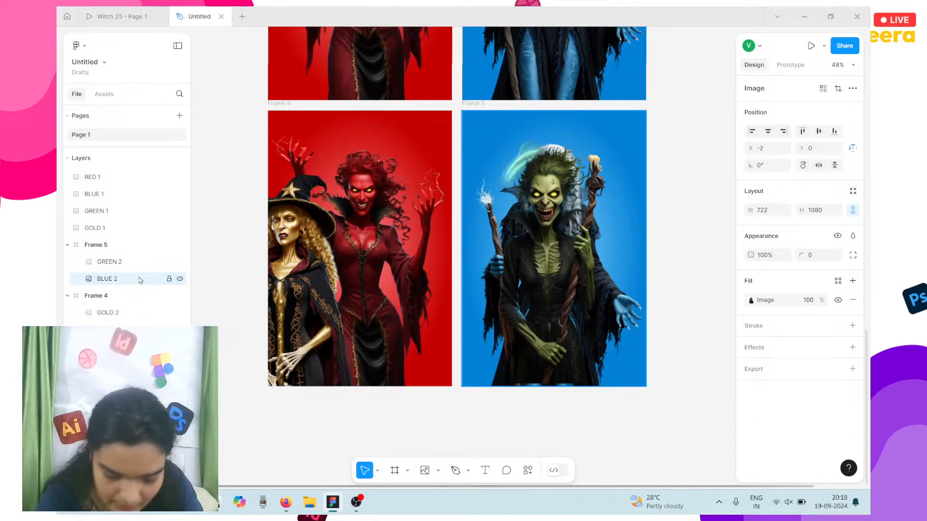
{"action": "key", "text": "Delete"}
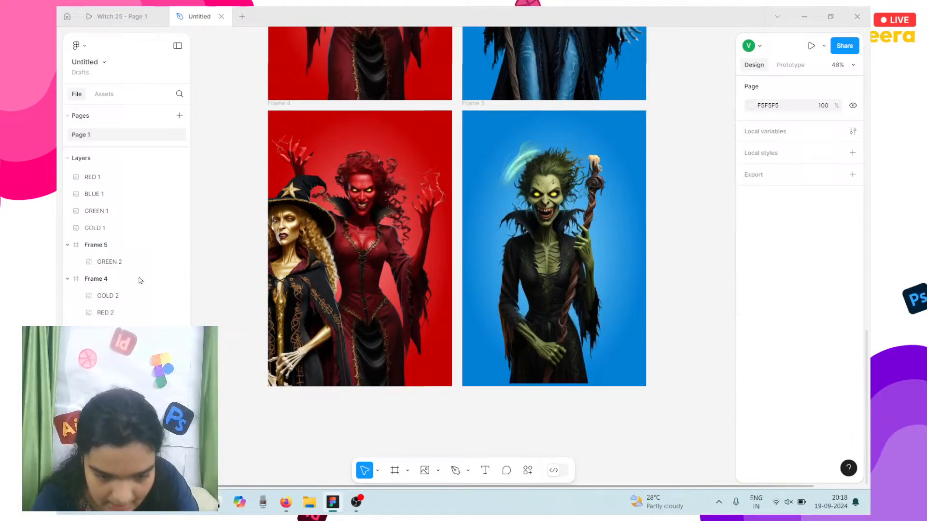
{"action": "left_click", "coordinate": [558, 271]}
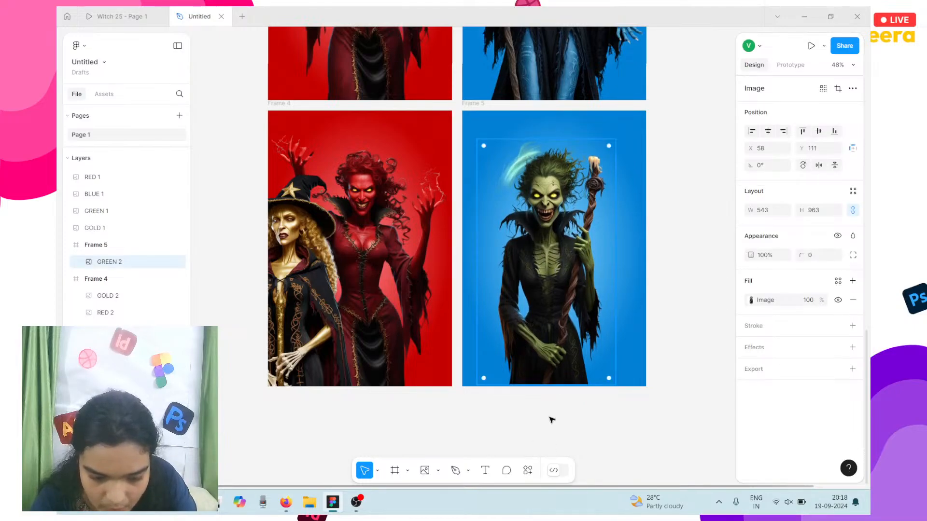
Step: Centre GREEN 2 horizontally and nudge it to X 72, Y 117 in Frame 5
{"action": "scroll", "coordinate": [558, 400], "scroll_direction": "up", "scroll_amount": 5}
{"action": "key", "text": "Down"}
{"action": "key", "text": "Down"}
{"action": "key", "text": "Down"}
{"action": "key", "text": "Down"}
{"action": "key", "text": "Down"}
{"action": "key", "text": "Down"}
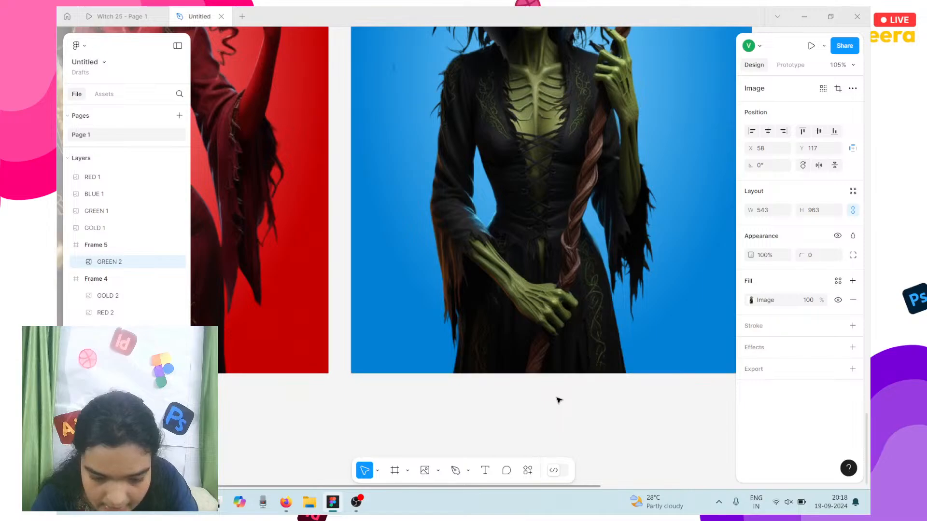
{"action": "scroll", "coordinate": [613, 306], "scroll_direction": "right", "scroll_amount": 3}
{"action": "scroll", "coordinate": [613, 305], "scroll_direction": "up", "scroll_amount": 2}
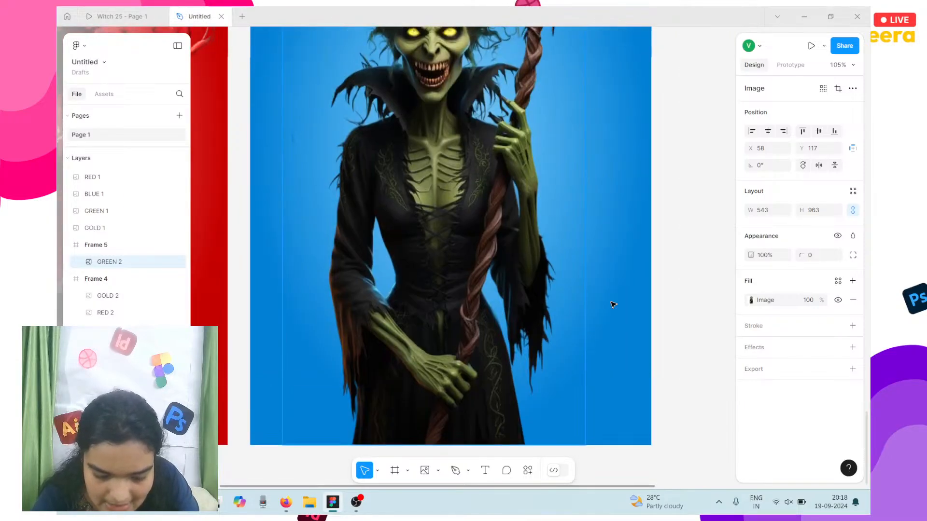
{"action": "key", "text": "Right"}
{"action": "key", "text": "Right"}
{"action": "key", "text": "Right"}
{"action": "key", "text": "Right"}
{"action": "key", "text": "Right"}
{"action": "key", "text": "Right"}
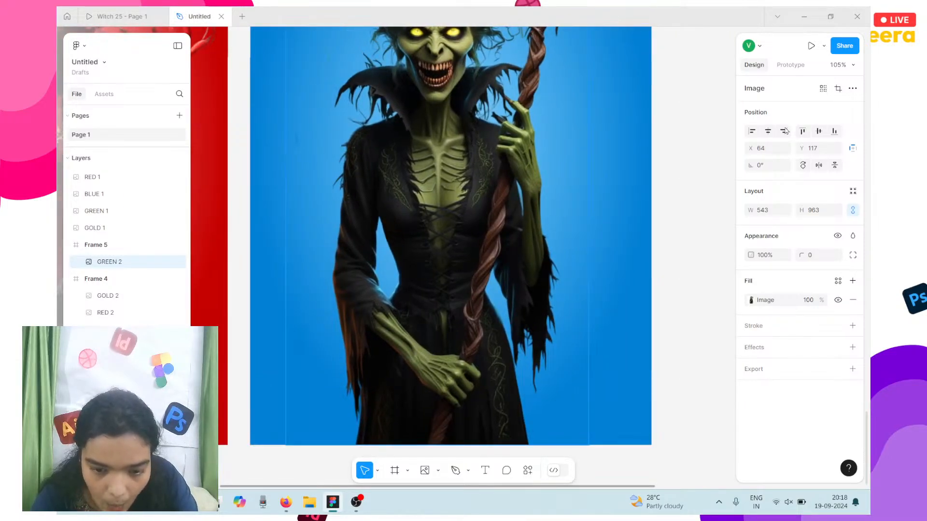
{"action": "left_click", "coordinate": [768, 133]}
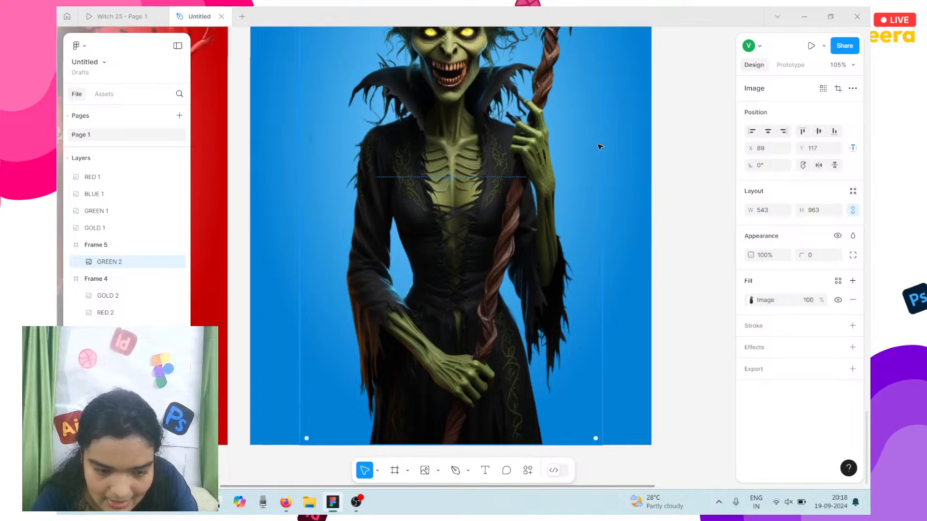
{"action": "scroll", "coordinate": [600, 147], "scroll_direction": "down", "scroll_amount": 3}
{"action": "scroll", "coordinate": [606, 55], "scroll_direction": "up", "scroll_amount": 1}
{"action": "scroll", "coordinate": [588, 178], "scroll_direction": "up", "scroll_amount": 1}
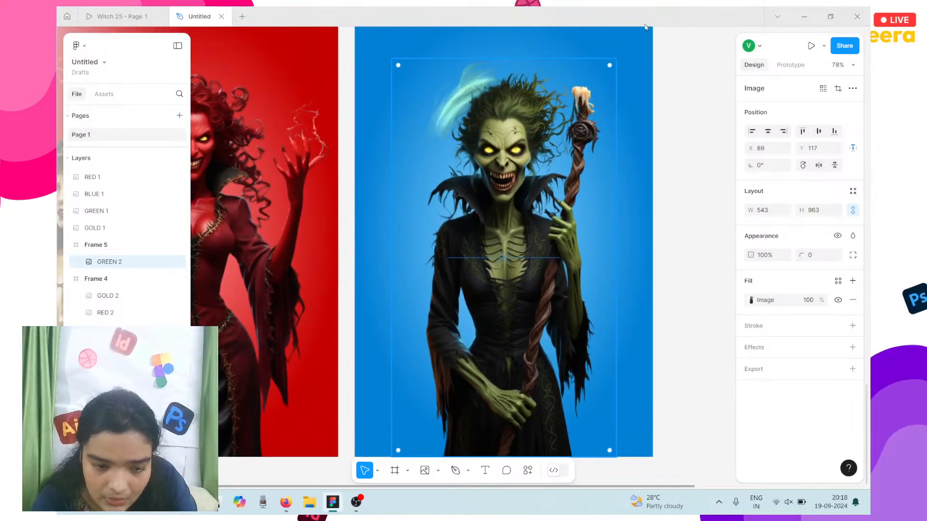
{"action": "key", "text": "Left"}
{"action": "key", "text": "Left"}
{"action": "key", "text": "Left"}
{"action": "key", "text": "Left"}
{"action": "key", "text": "Left"}
{"action": "key", "text": "Left"}
{"action": "key", "text": "Left"}
{"action": "key", "text": "Left"}
{"action": "key", "text": "Left"}
{"action": "key", "text": "Left"}
{"action": "key", "text": "Left"}
{"action": "key", "text": "Left"}
{"action": "key", "text": "Left"}
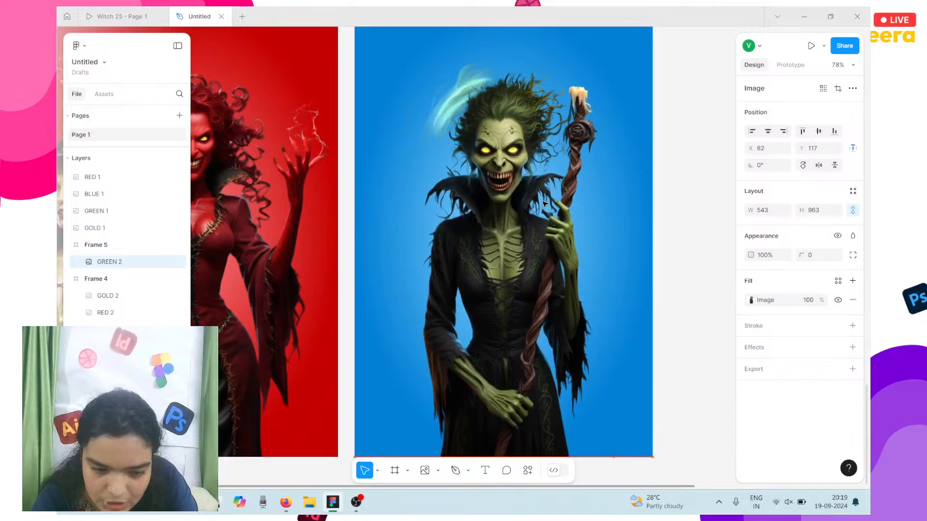
{"action": "key", "text": "Left"}
{"action": "key", "text": "Left"}
{"action": "key", "text": "Left"}
{"action": "key", "text": "Left"}
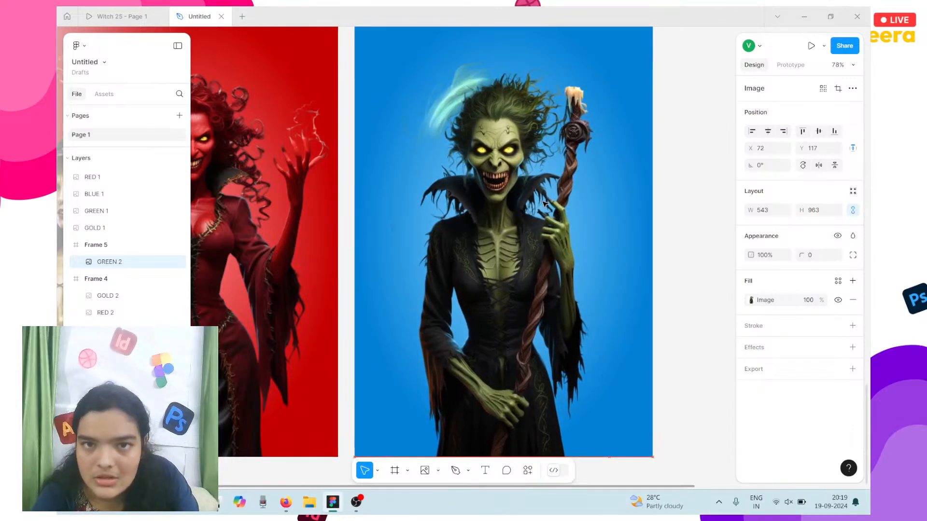
{"action": "scroll", "coordinate": [444, 227], "scroll_direction": "left", "scroll_amount": 4}
{"action": "scroll", "coordinate": [444, 227], "scroll_direction": "down", "scroll_amount": 4}
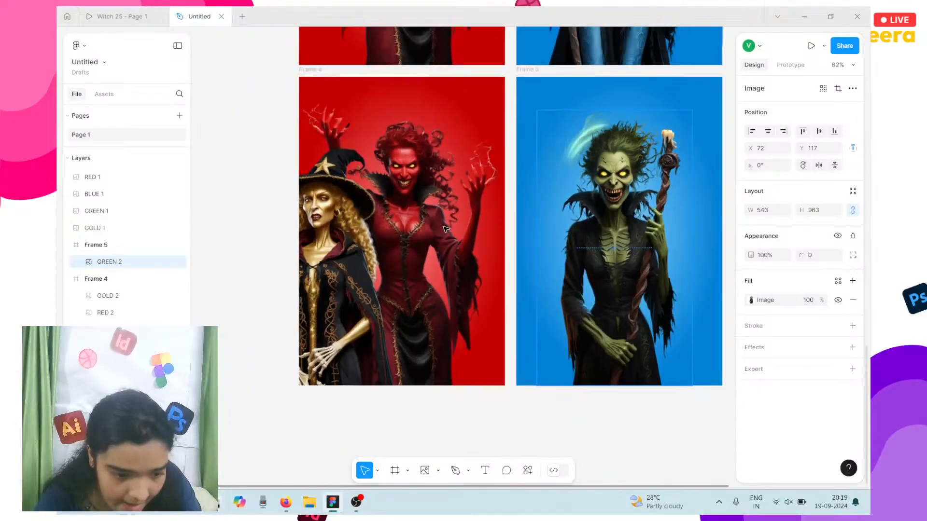
{"action": "left_click", "coordinate": [405, 161]}
{"action": "double_click", "coordinate": [407, 163]}
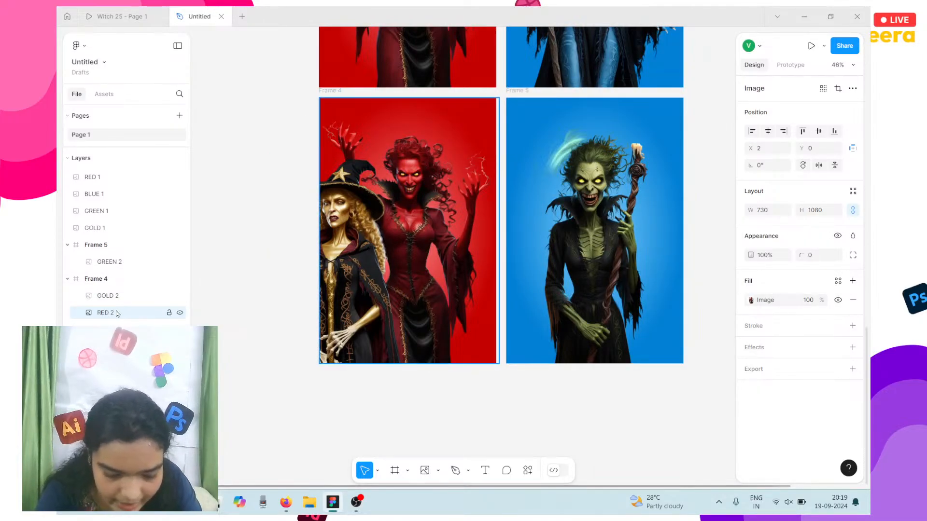
Step: Delete RED 2 from Frame 4 and place GOLD 2 at X 88, Y 118 on the red card
{"action": "key", "text": "Delete"}
{"action": "left_click", "coordinate": [323, 241]}
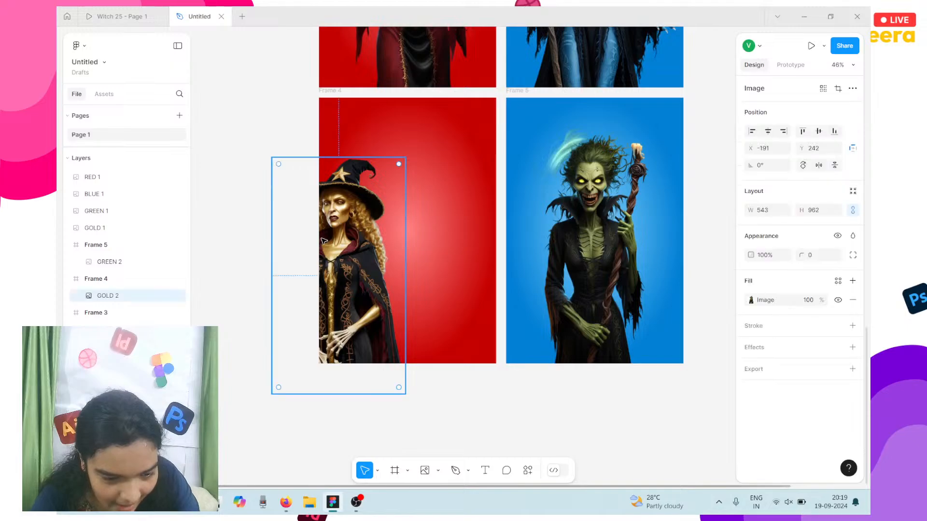
{"action": "left_click_drag", "start_coordinate": [324, 241], "coordinate": [389, 200]}
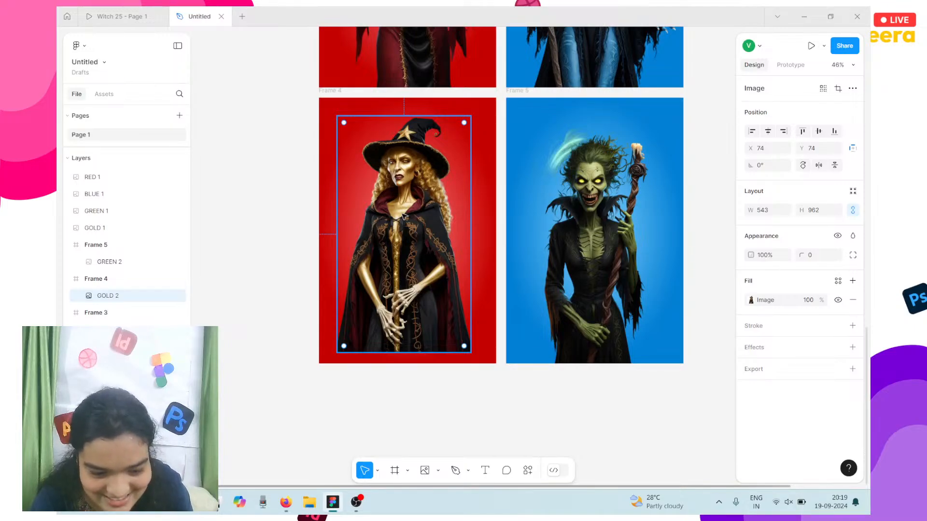
{"action": "left_click_drag", "start_coordinate": [407, 225], "coordinate": [411, 232]}
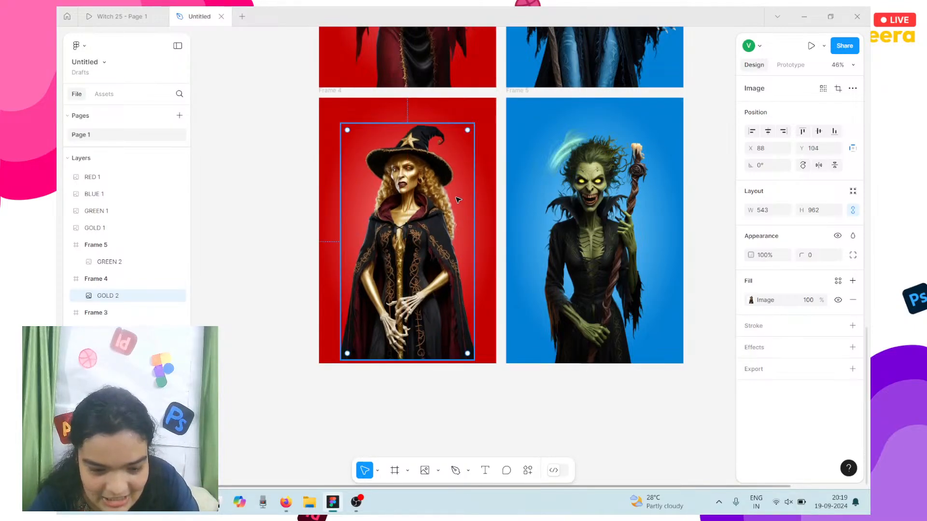
{"action": "key", "text": "Down"}
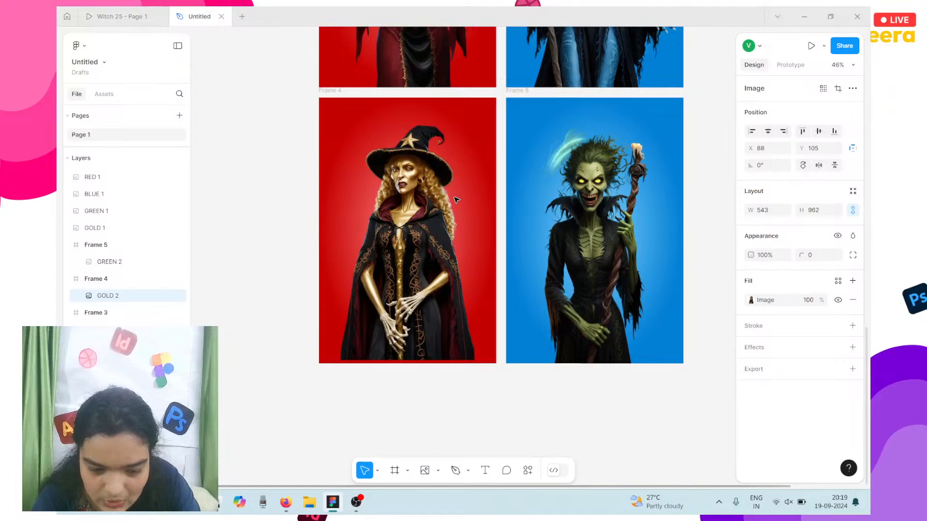
{"action": "key", "text": "Down"}
{"action": "key", "text": "Down"}
{"action": "key", "text": "Down"}
{"action": "key", "text": "Down"}
{"action": "key", "text": "Down"}
{"action": "key", "text": "Down"}
{"action": "key", "text": "Down"}
{"action": "key", "text": "Down"}
{"action": "key", "text": "Down"}
{"action": "key", "text": "Down"}
{"action": "key", "text": "Down"}
{"action": "key", "text": "Down"}
{"action": "key", "text": "Down"}
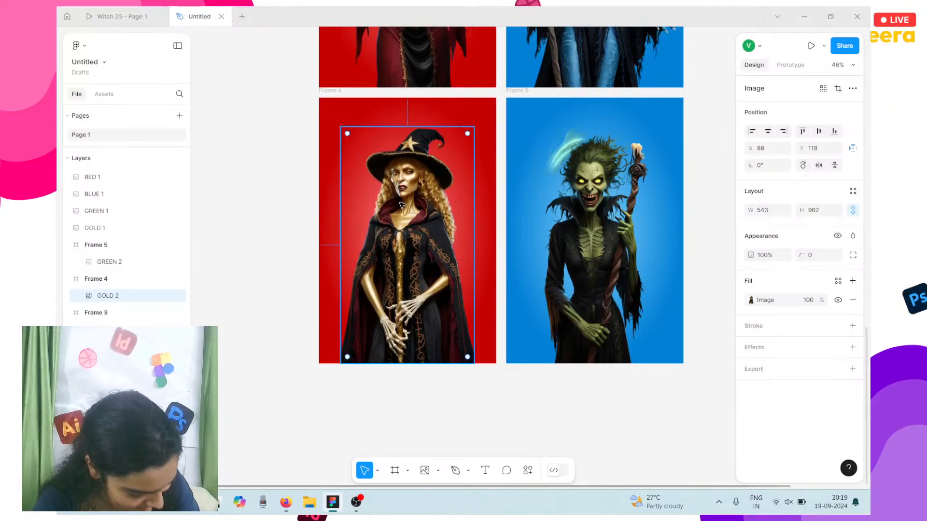
{"action": "scroll", "coordinate": [401, 205], "scroll_direction": "up", "scroll_amount": 2}
Step: Set the inner stop of Frame 4's radial gradient to a cream sampled from the gold witch
{"action": "left_click", "coordinate": [408, 175]}
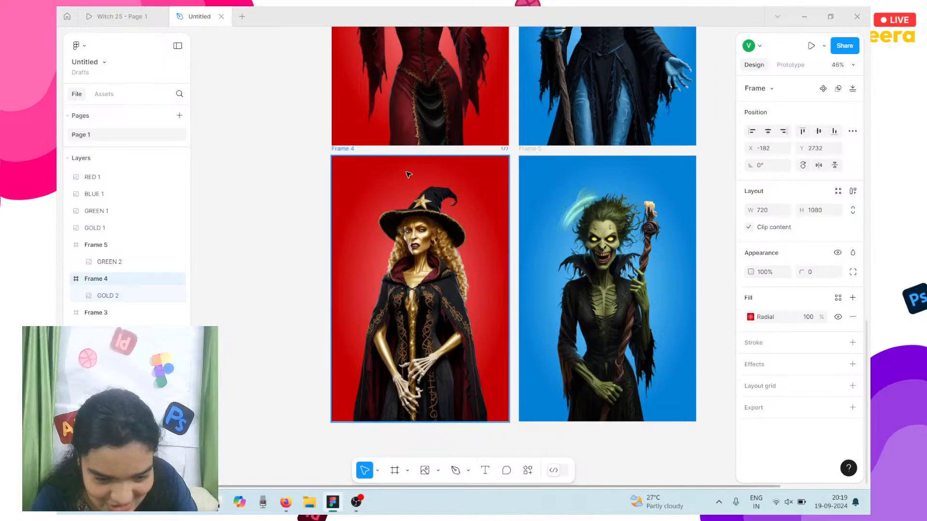
{"action": "left_click", "coordinate": [751, 317]}
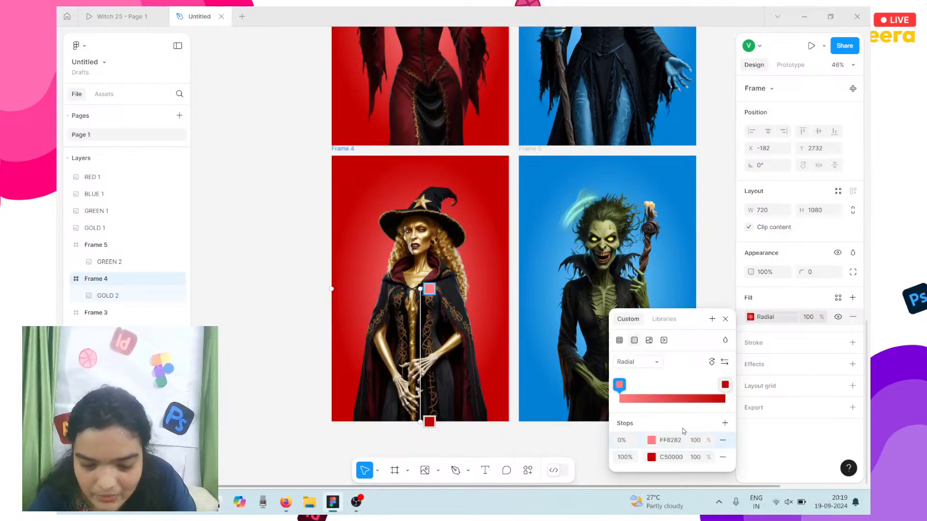
{"action": "left_click", "coordinate": [652, 440]}
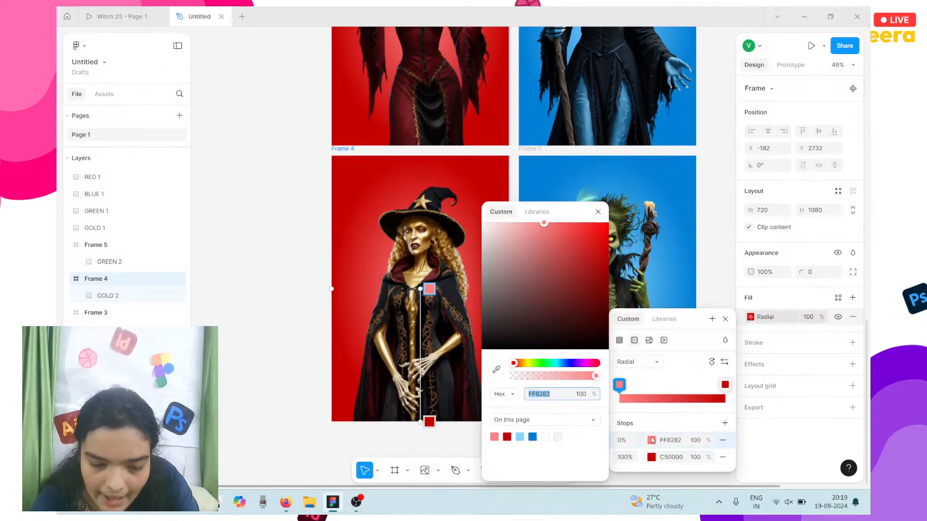
{"action": "left_click", "coordinate": [496, 370]}
{"action": "left_click", "coordinate": [426, 237]}
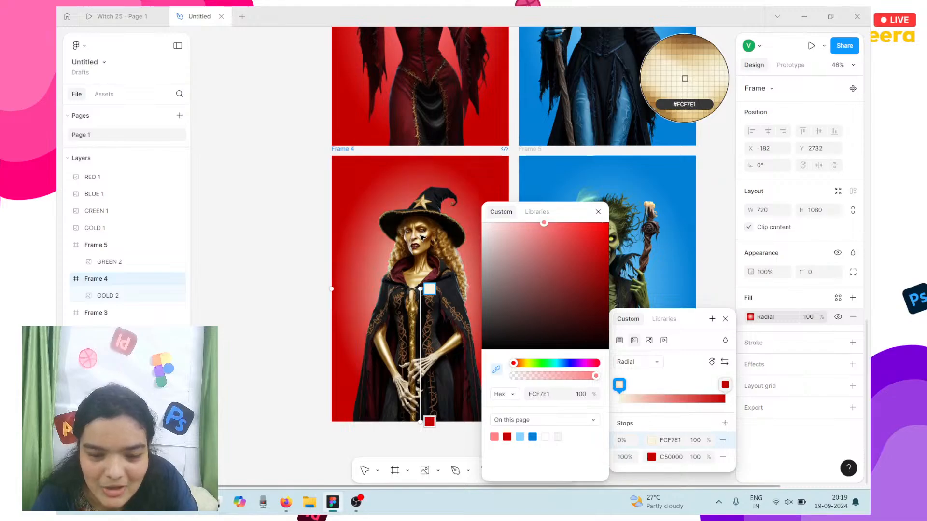
Step: Set the outer gradient stop to deep amber B06D04
{"action": "left_click", "coordinate": [663, 457]}
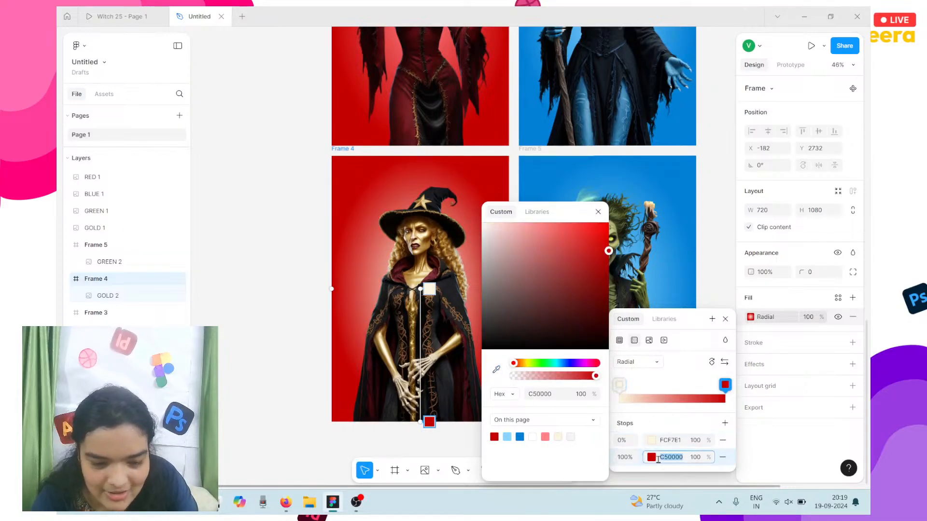
{"action": "left_click", "coordinate": [496, 369]}
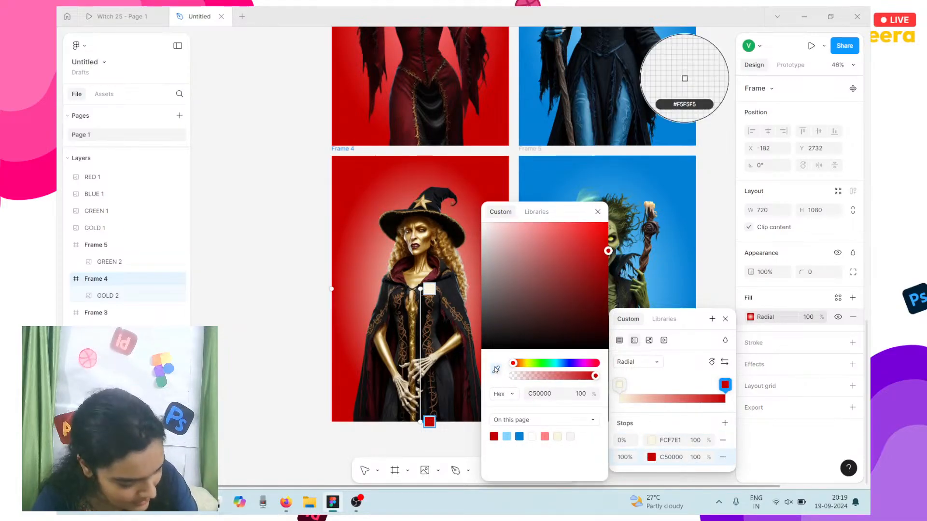
{"action": "left_click", "coordinate": [406, 234]}
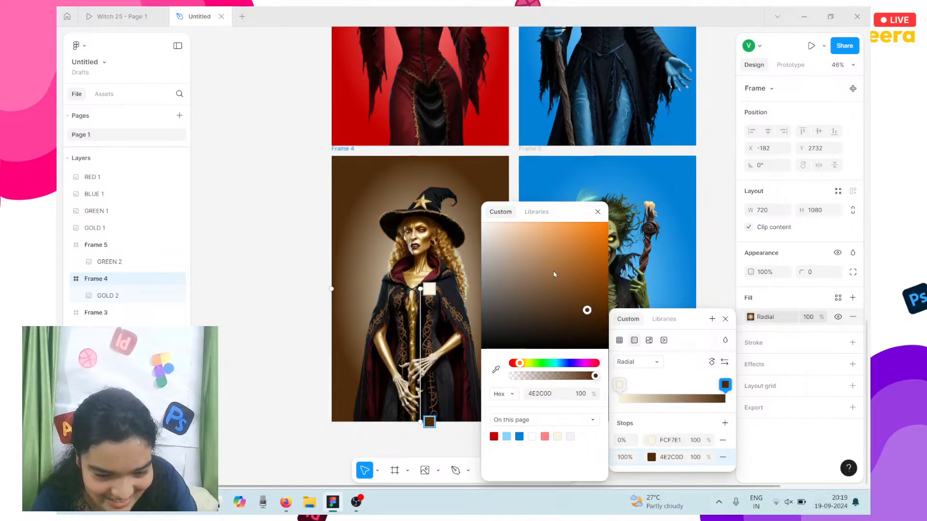
{"action": "left_click_drag", "start_coordinate": [601, 242], "coordinate": [609, 233]}
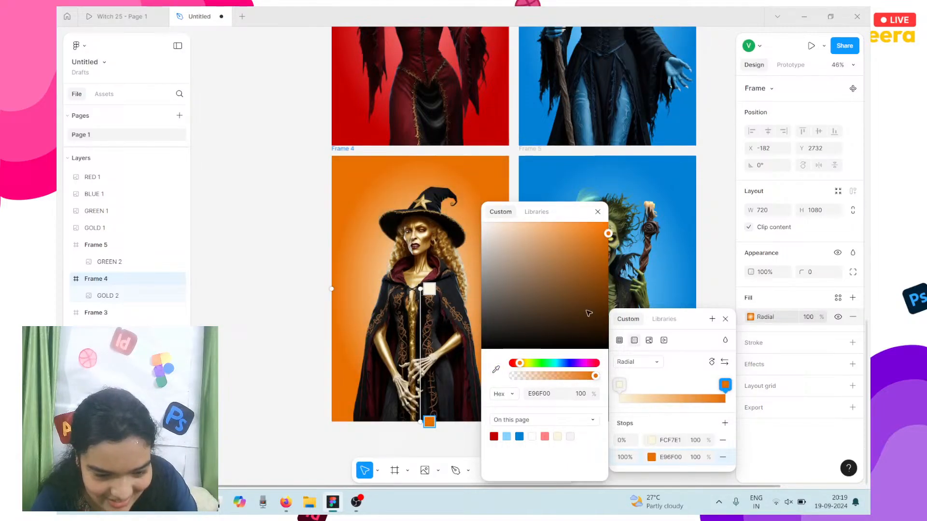
{"action": "left_click", "coordinate": [527, 365]}
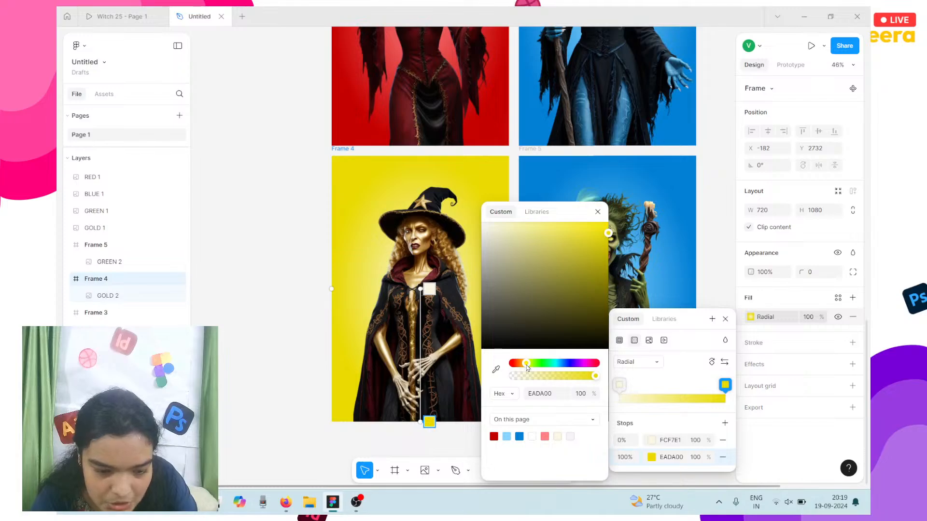
{"action": "left_click", "coordinate": [496, 369]}
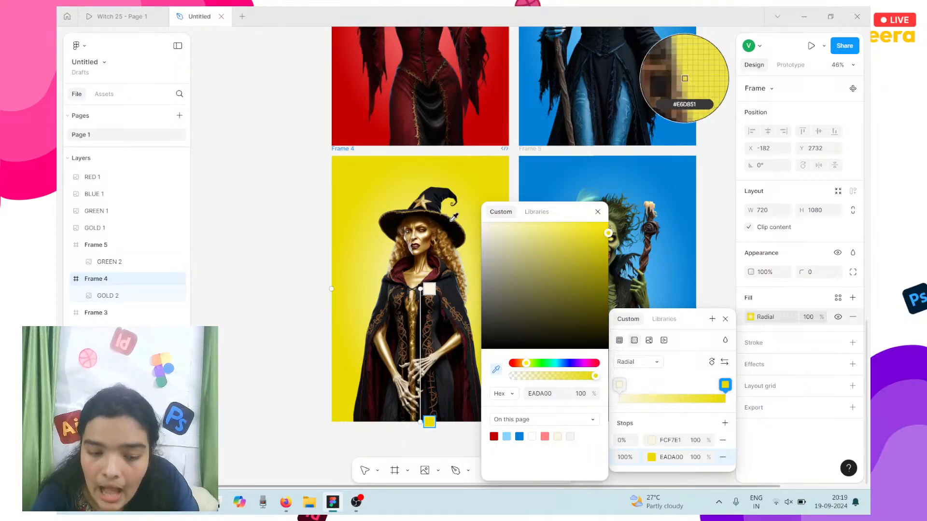
{"action": "left_click", "coordinate": [447, 243]}
{"action": "left_click_drag", "start_coordinate": [579, 268], "coordinate": [608, 274]}
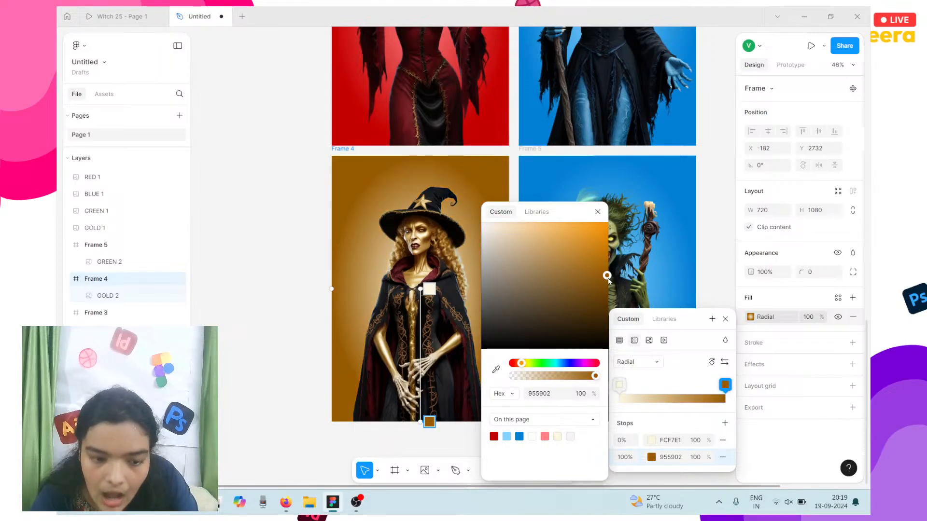
{"action": "left_click", "coordinate": [496, 369]}
{"action": "left_click", "coordinate": [425, 237]}
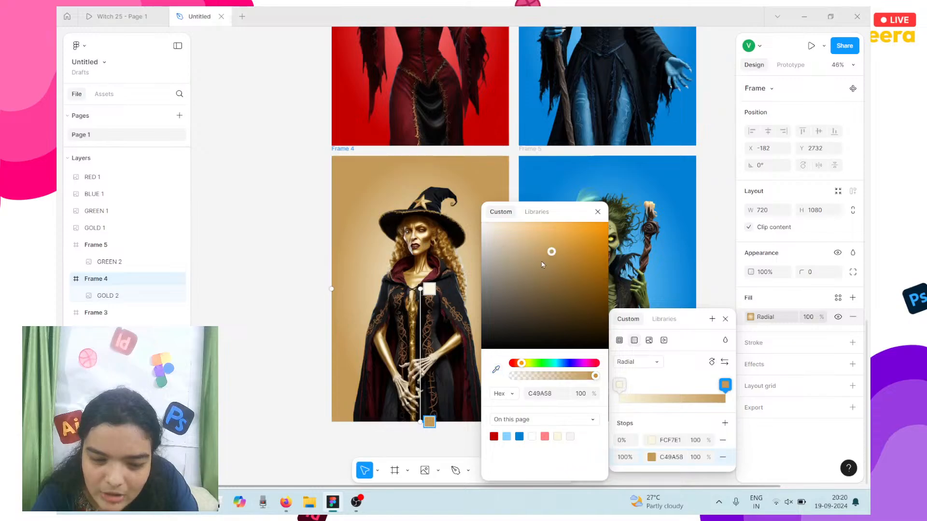
{"action": "left_click_drag", "start_coordinate": [551, 249], "coordinate": [606, 264]}
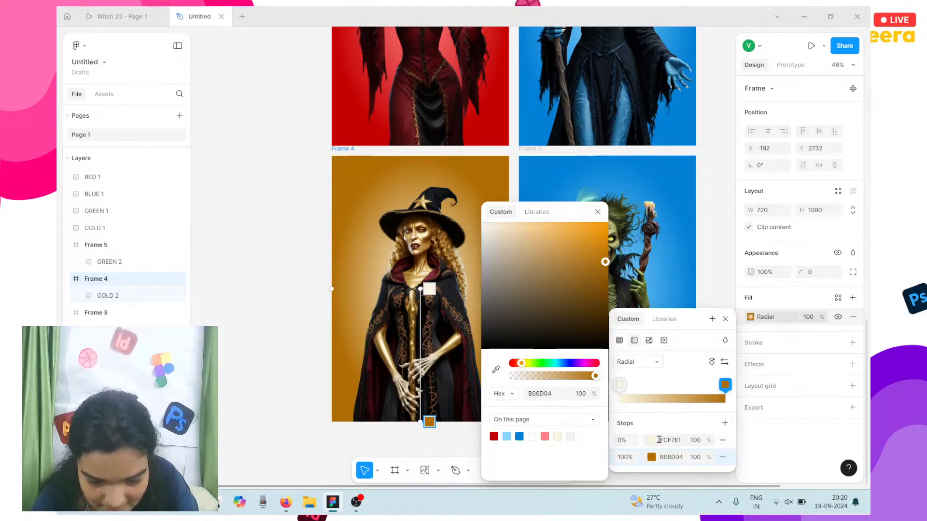
{"action": "left_click", "coordinate": [653, 442]}
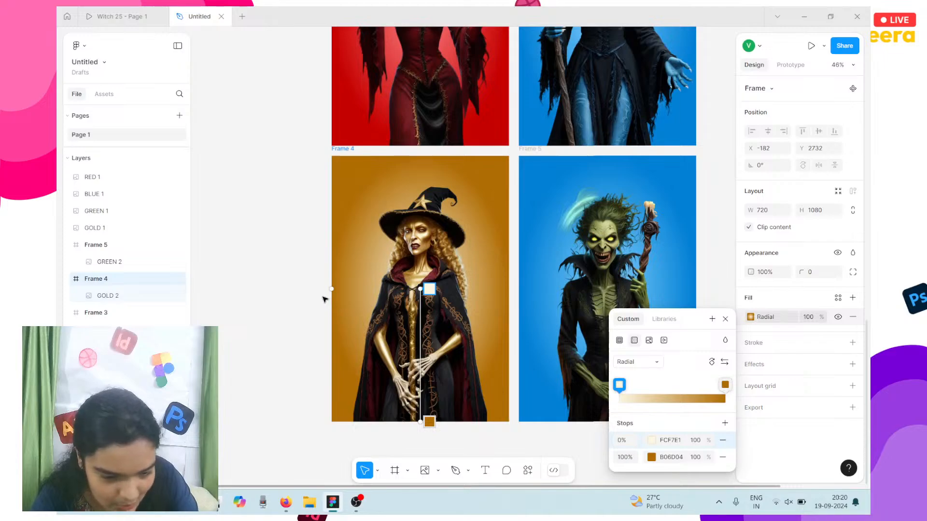
Step: Warm the inner gradient stop to pale yellow FFF0AC
{"action": "scroll", "coordinate": [352, 291], "scroll_direction": "right", "scroll_amount": 3}
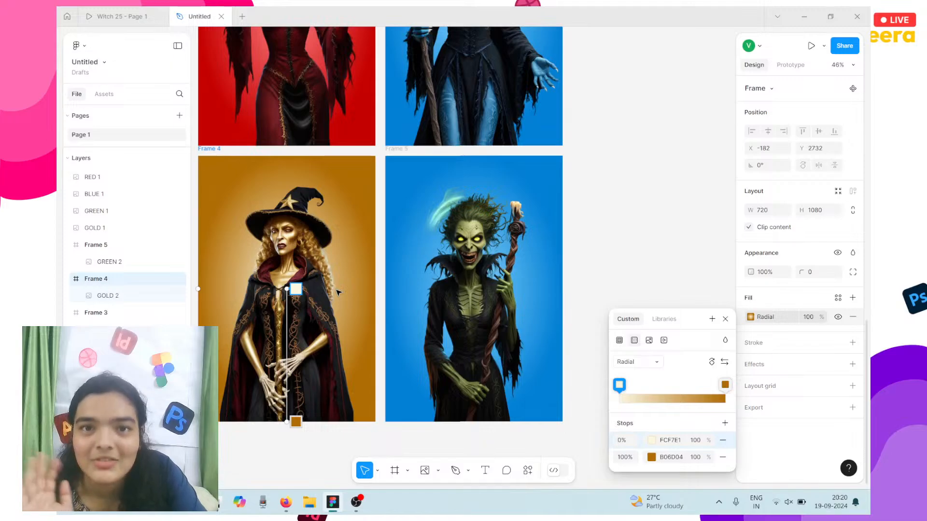
{"action": "scroll", "coordinate": [338, 293], "scroll_direction": "left", "scroll_amount": 2}
{"action": "scroll", "coordinate": [337, 292], "scroll_direction": "right", "scroll_amount": 1}
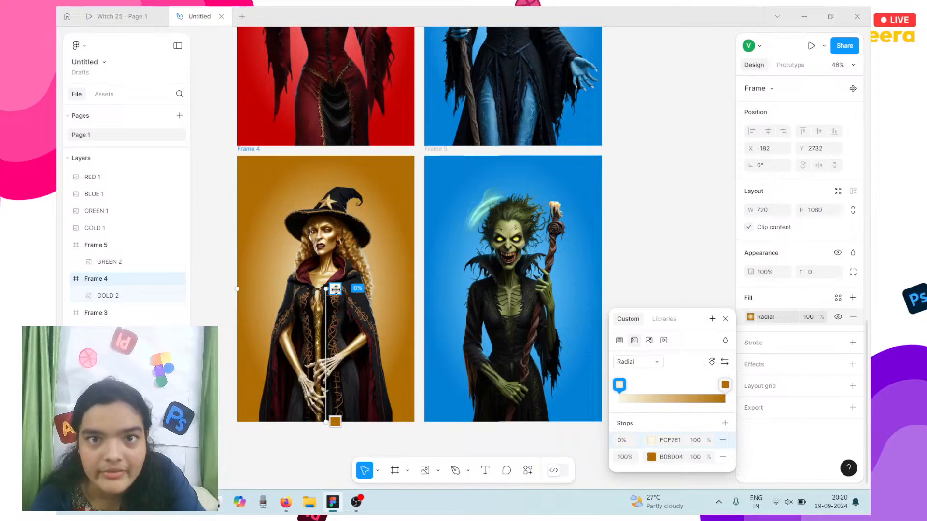
{"action": "scroll", "coordinate": [313, 243], "scroll_direction": "left", "scroll_amount": 1}
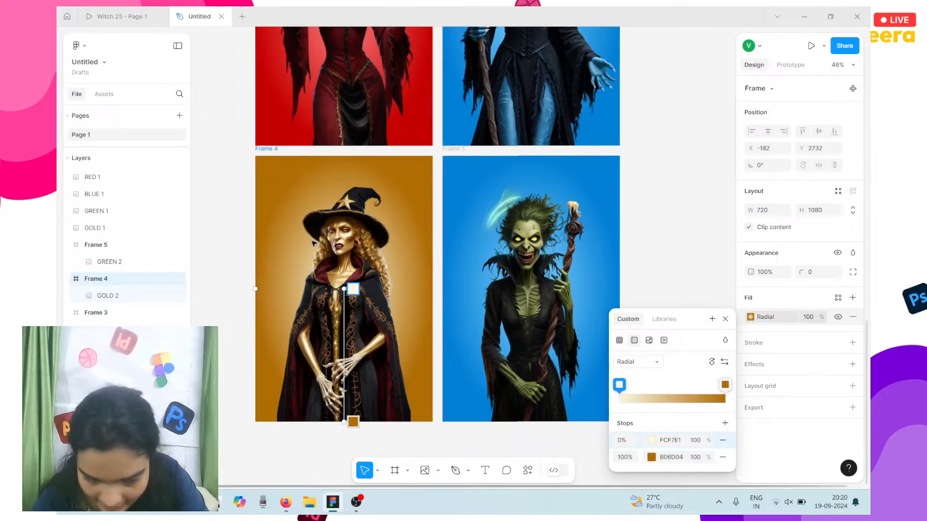
{"action": "left_click", "coordinate": [653, 441]}
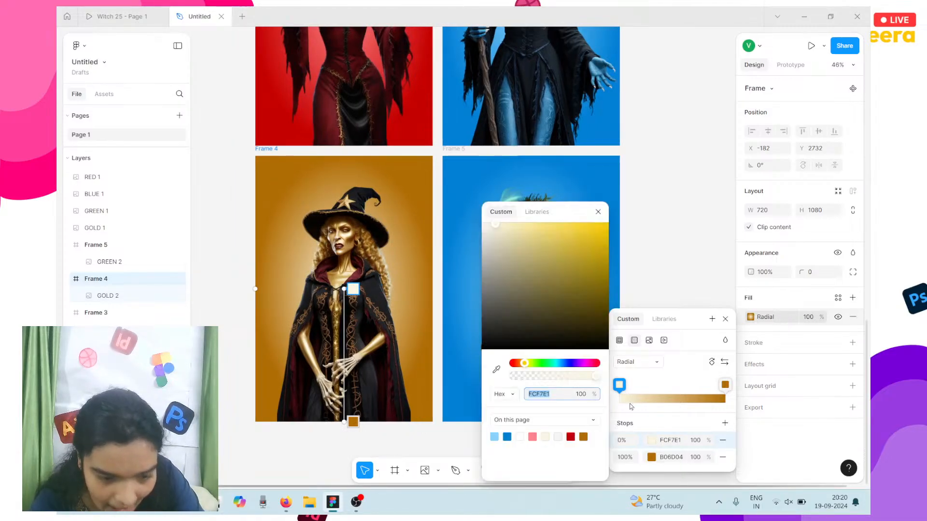
{"action": "left_click_drag", "start_coordinate": [536, 277], "coordinate": [521, 203]}
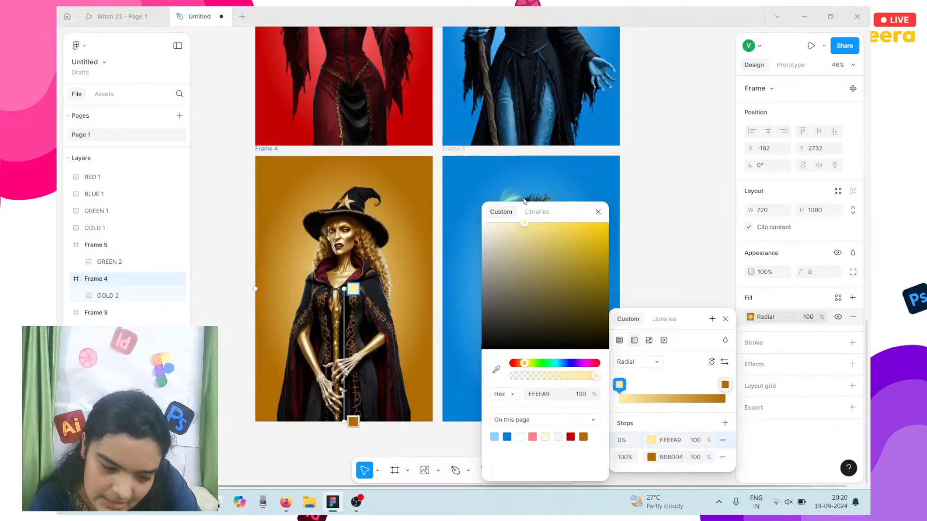
{"action": "scroll", "coordinate": [430, 298], "scroll_direction": "right", "scroll_amount": 5}
{"action": "left_click", "coordinate": [420, 286]}
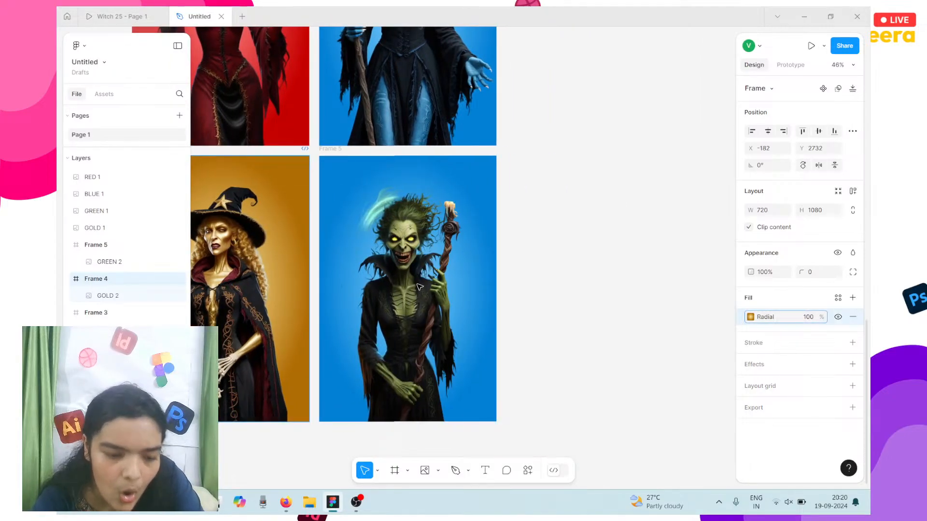
{"action": "left_click", "coordinate": [330, 153]}
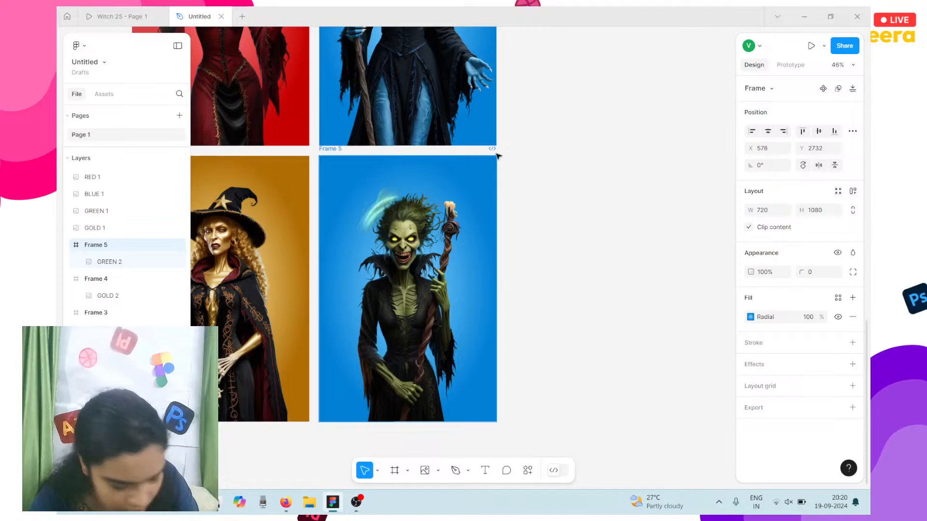
Step: Sample pale khaki CDCC94 from the witch and swap it to the inner stop of Frame 5's gradient
{"action": "left_click", "coordinate": [751, 317]}
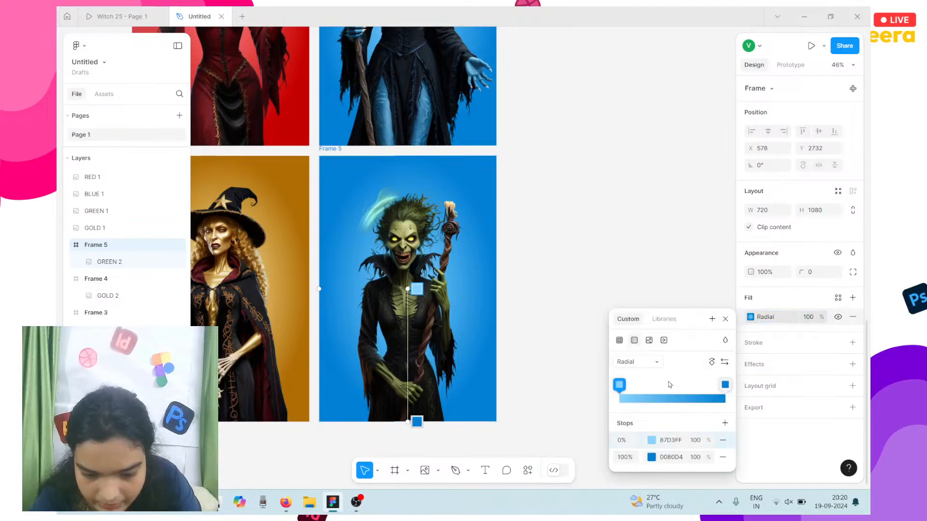
{"action": "left_click", "coordinate": [651, 457]}
{"action": "left_click", "coordinate": [497, 371]}
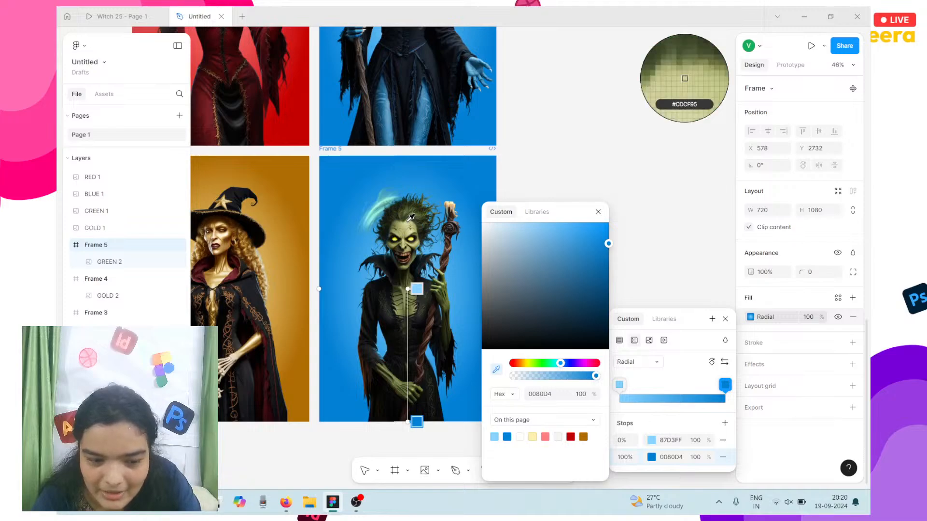
{"action": "left_click", "coordinate": [685, 79]}
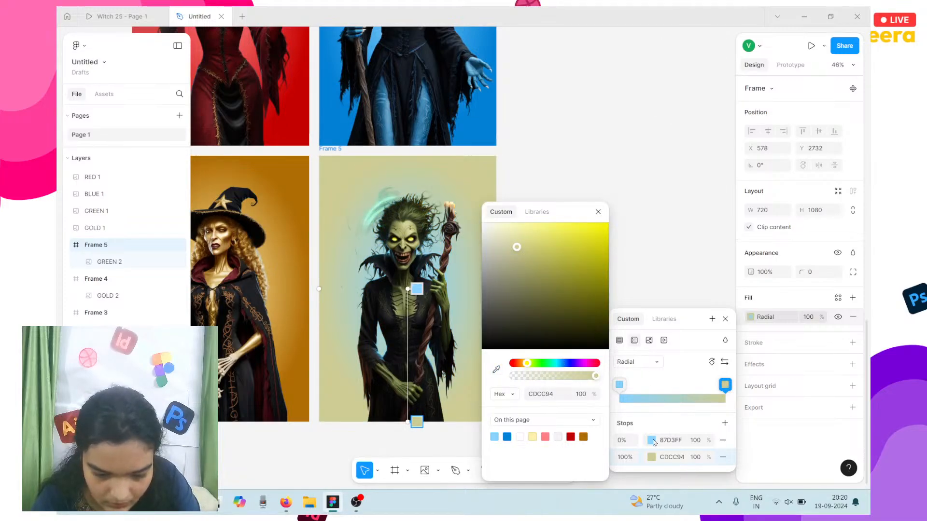
{"action": "left_click", "coordinate": [652, 441]}
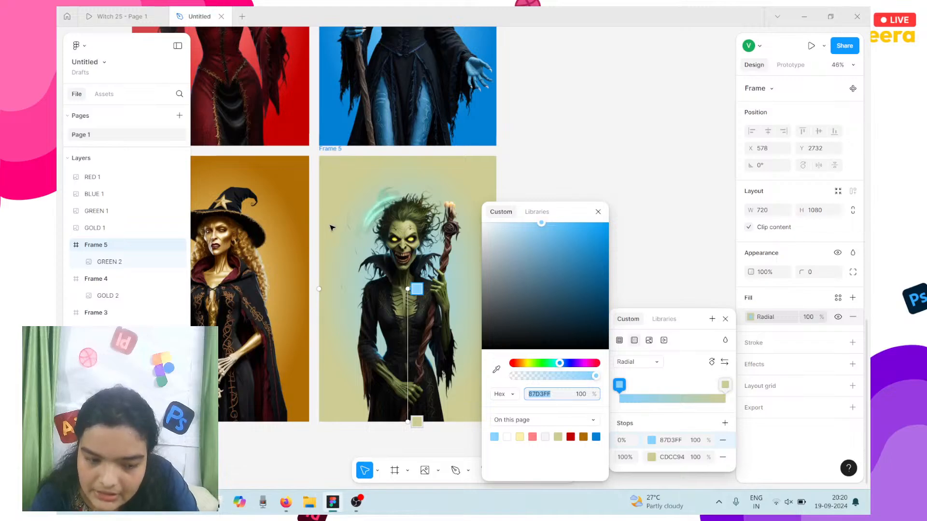
{"action": "left_click", "coordinate": [724, 363]}
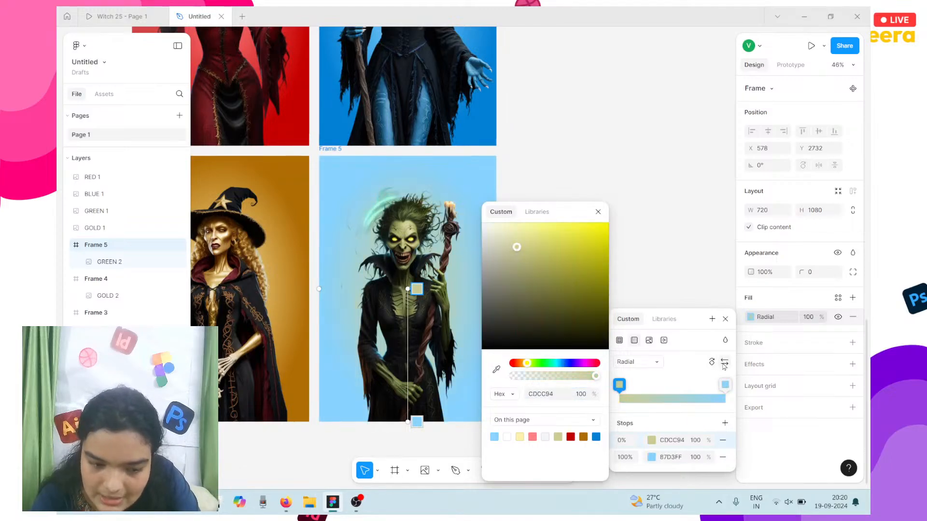
Step: Recolour Frame 5's outer gradient stop to olive green 7C9700
{"action": "left_click", "coordinate": [651, 459]}
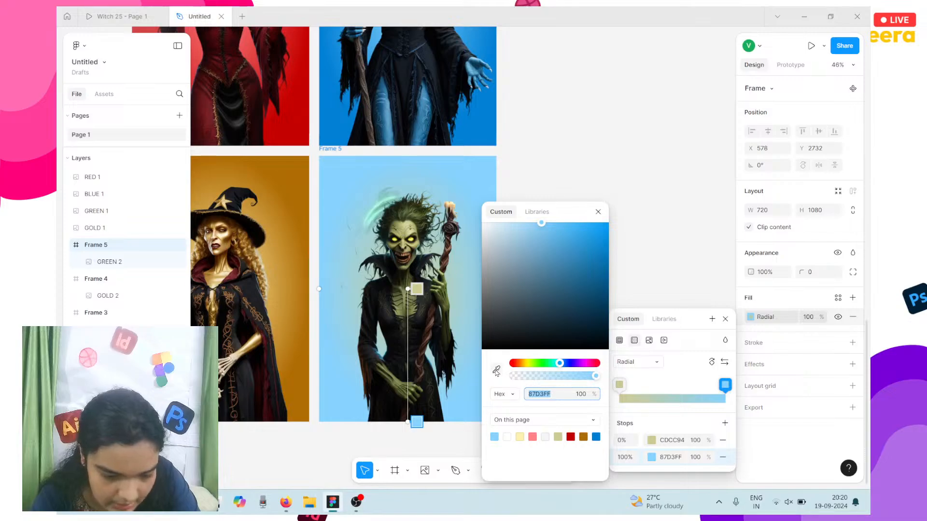
{"action": "left_click", "coordinate": [496, 370]}
{"action": "left_click", "coordinate": [398, 306]}
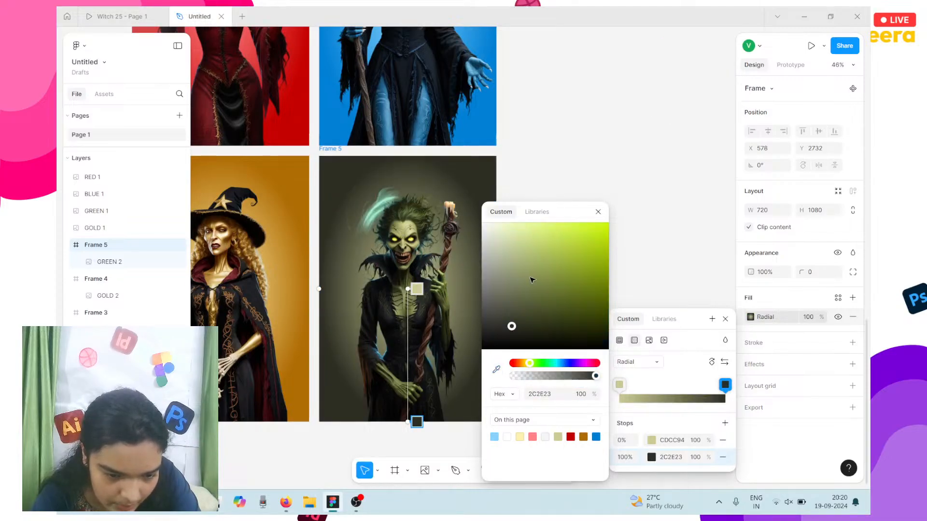
{"action": "left_click_drag", "start_coordinate": [543, 278], "coordinate": [631, 274]}
{"action": "scroll", "coordinate": [371, 265], "scroll_direction": "left", "scroll_amount": 3}
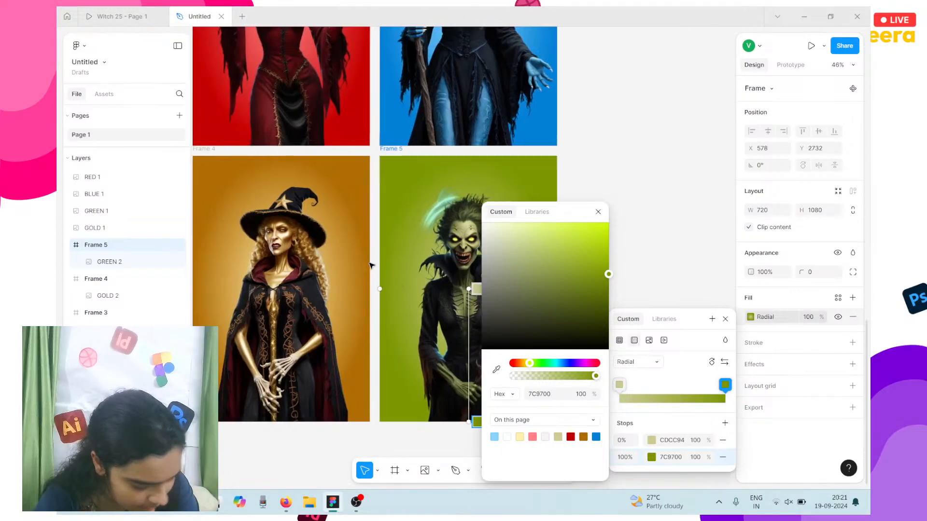
{"action": "scroll", "coordinate": [370, 265], "scroll_direction": "left", "scroll_amount": 3}
{"action": "scroll", "coordinate": [371, 265], "scroll_direction": "right", "scroll_amount": 3}
{"action": "scroll", "coordinate": [371, 265], "scroll_direction": "up", "scroll_amount": 4}
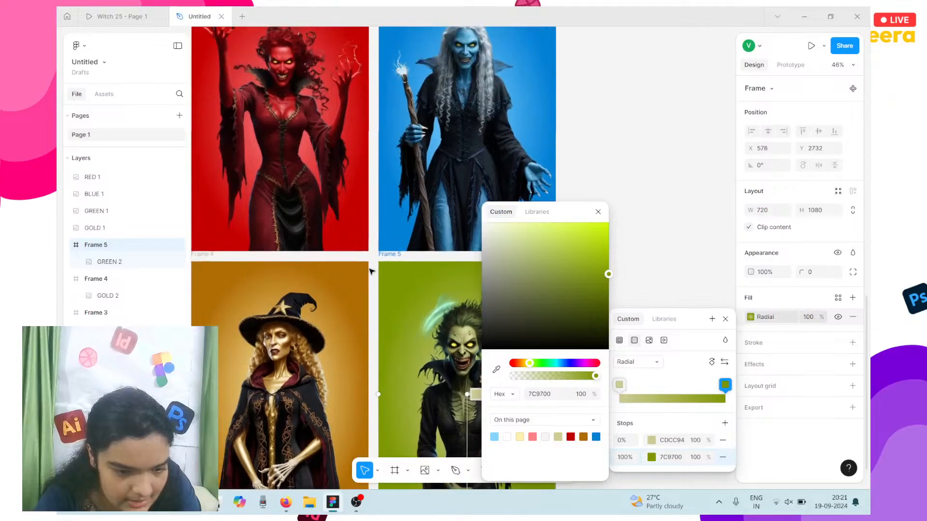
{"action": "scroll", "coordinate": [371, 271], "scroll_direction": "left", "scroll_amount": 2}
{"action": "scroll", "coordinate": [309, 294], "scroll_direction": "up", "scroll_amount": 3}
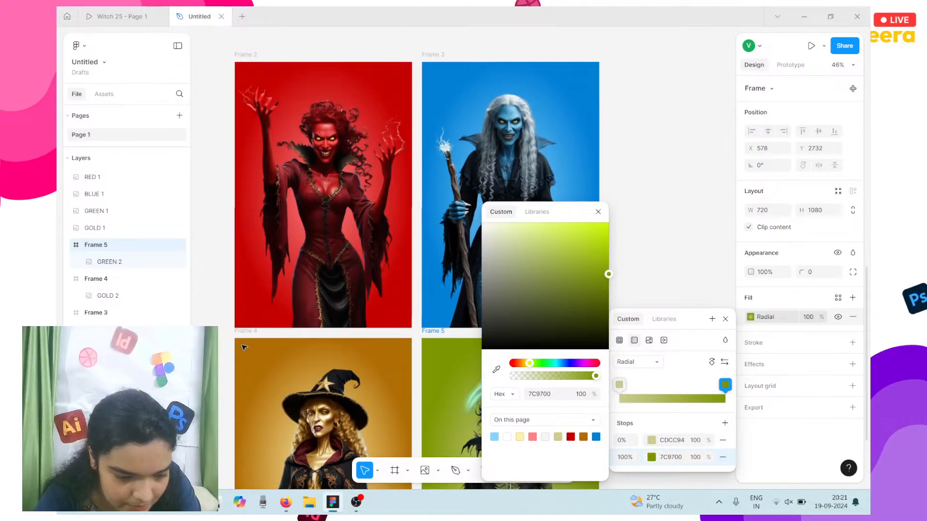
{"action": "key", "text": "Escape"}
{"action": "key", "text": "Escape"}
{"action": "scroll", "coordinate": [251, 299], "scroll_direction": "down", "scroll_amount": 1}
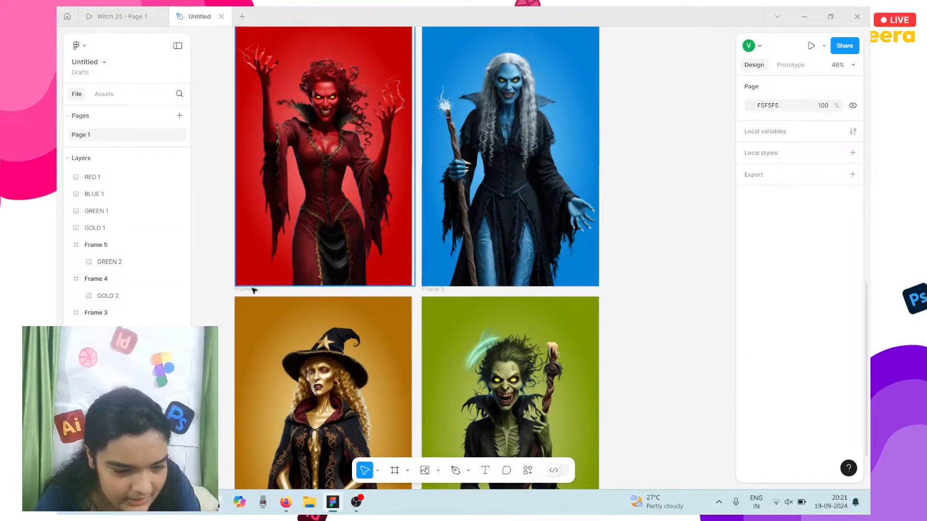
{"action": "scroll", "coordinate": [252, 289], "scroll_direction": "down", "scroll_amount": 1}
Step: Select Frame 4 and open the colour editor for its radial gradient's outer 100% stop
{"action": "left_click", "coordinate": [246, 240]}
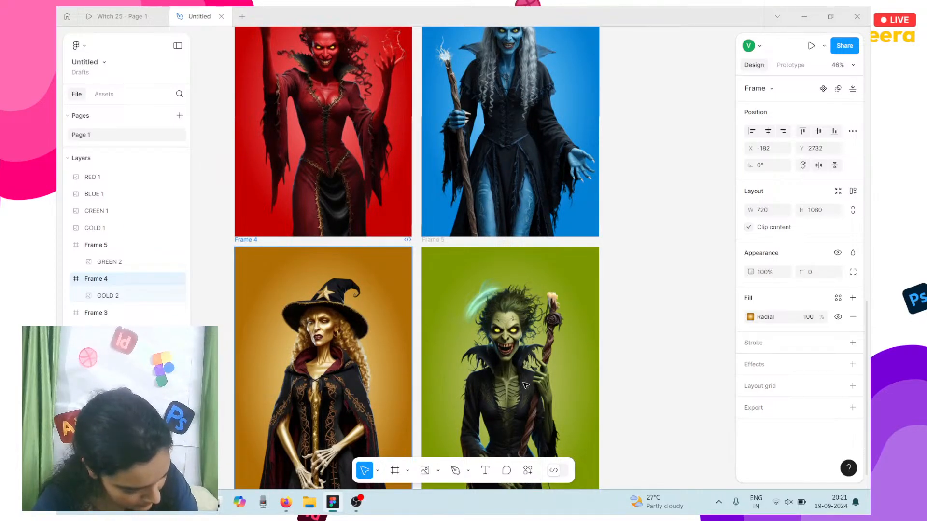
{"action": "scroll", "coordinate": [526, 385], "scroll_direction": "up", "scroll_amount": 1}
{"action": "scroll", "coordinate": [525, 385], "scroll_direction": "down", "scroll_amount": 1}
{"action": "scroll", "coordinate": [525, 385], "scroll_direction": "left", "scroll_amount": 1}
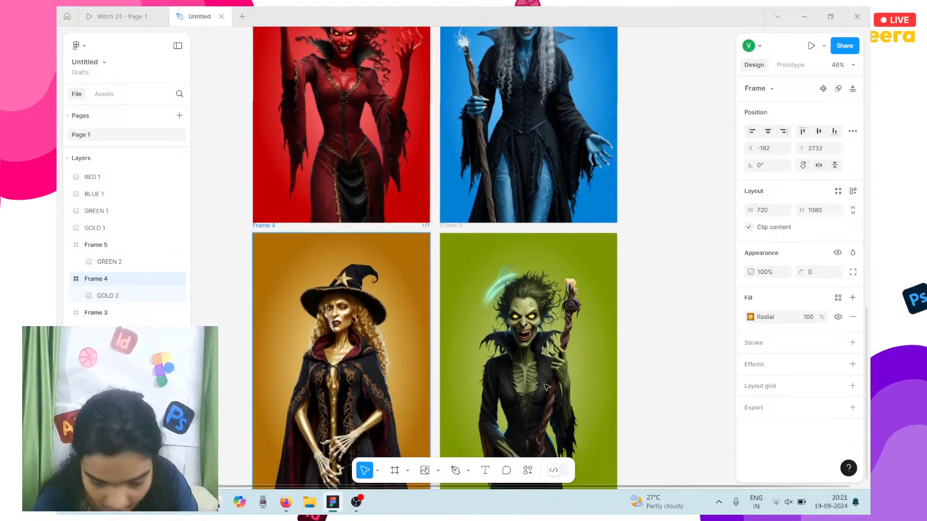
{"action": "left_click", "coordinate": [751, 317]}
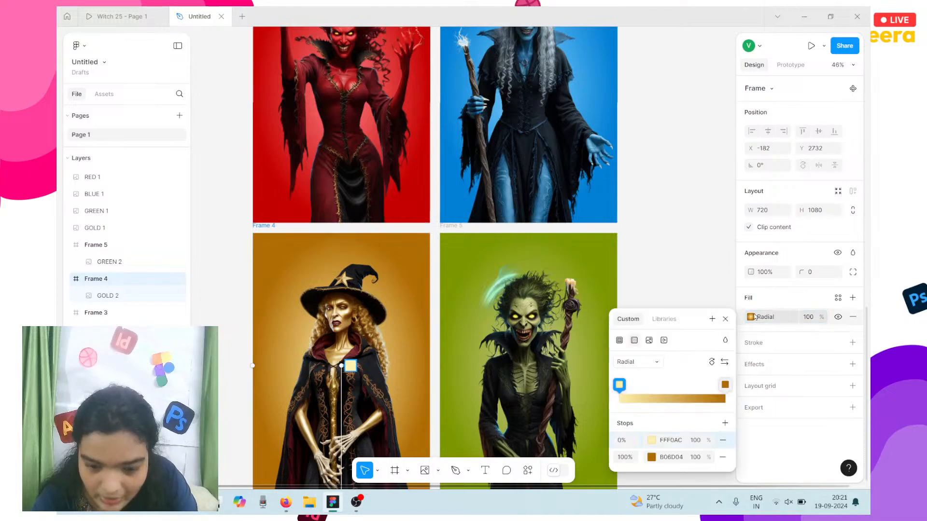
{"action": "left_click", "coordinate": [725, 385]}
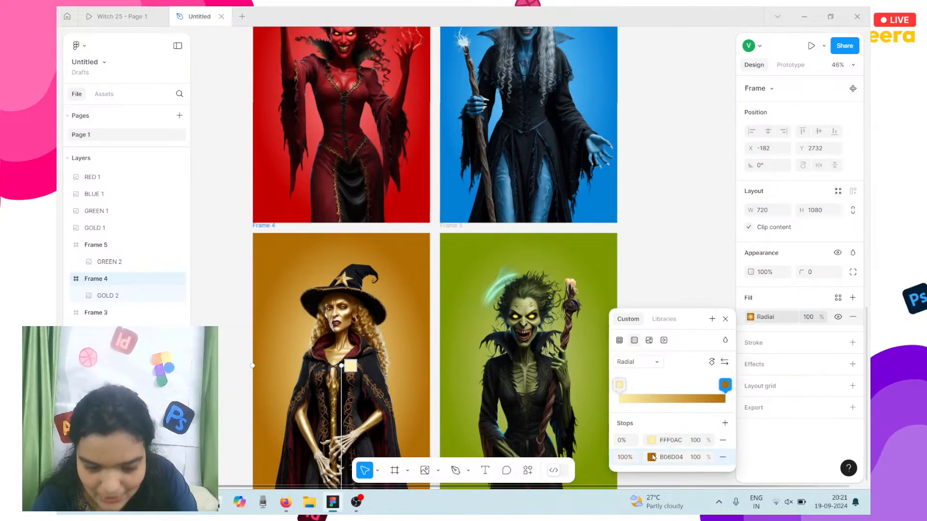
{"action": "left_click", "coordinate": [652, 457]}
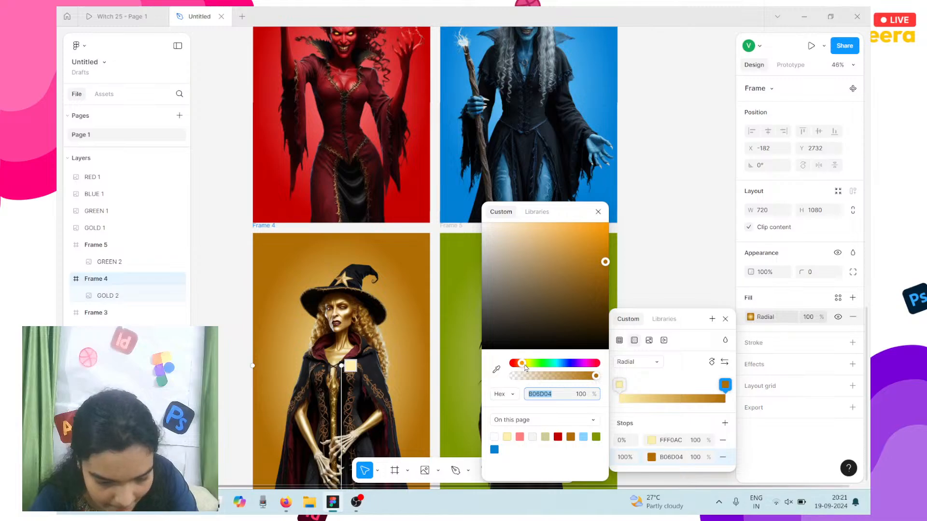
Step: Adjust the outer stop's hue and sampled colour until it reads golden B47E00
{"action": "left_click_drag", "start_coordinate": [525, 367], "coordinate": [524, 368]}
{"action": "scroll", "coordinate": [342, 300], "scroll_direction": "up", "scroll_amount": 5}
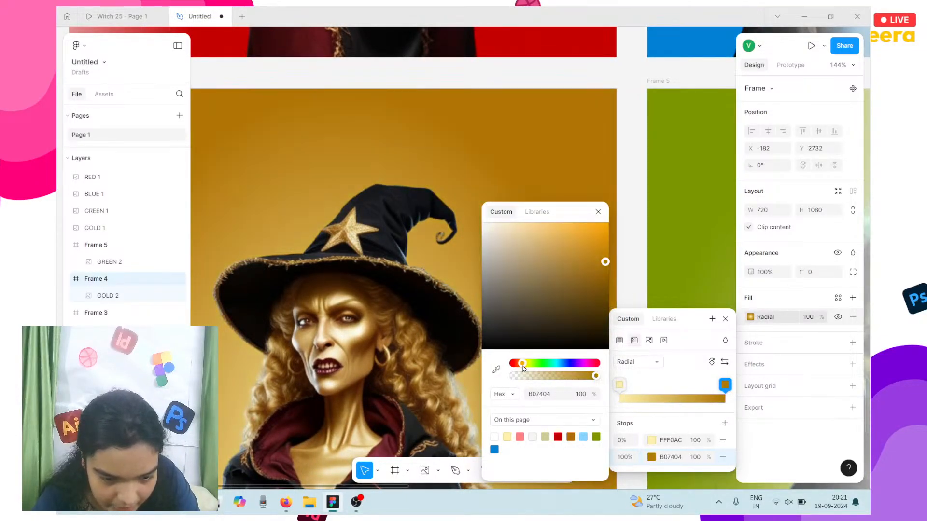
{"action": "left_click", "coordinate": [496, 369]}
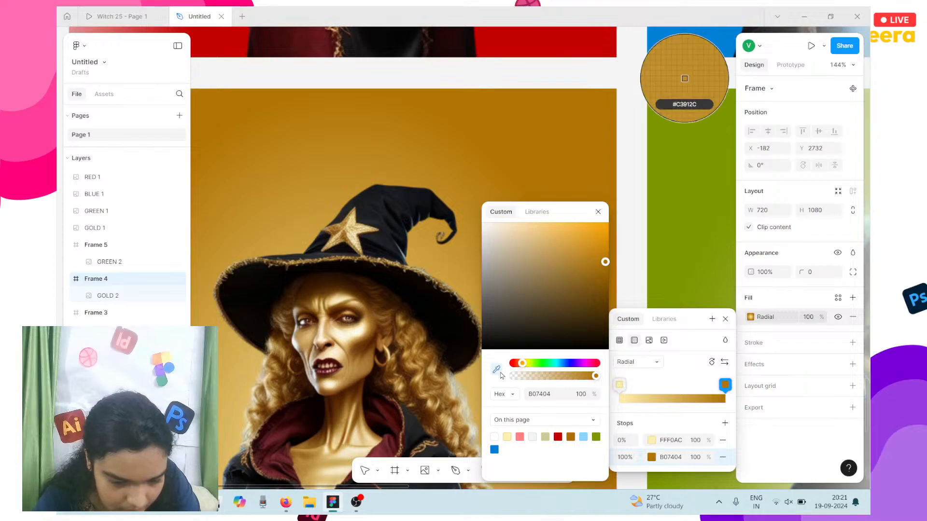
{"action": "left_click", "coordinate": [407, 326]}
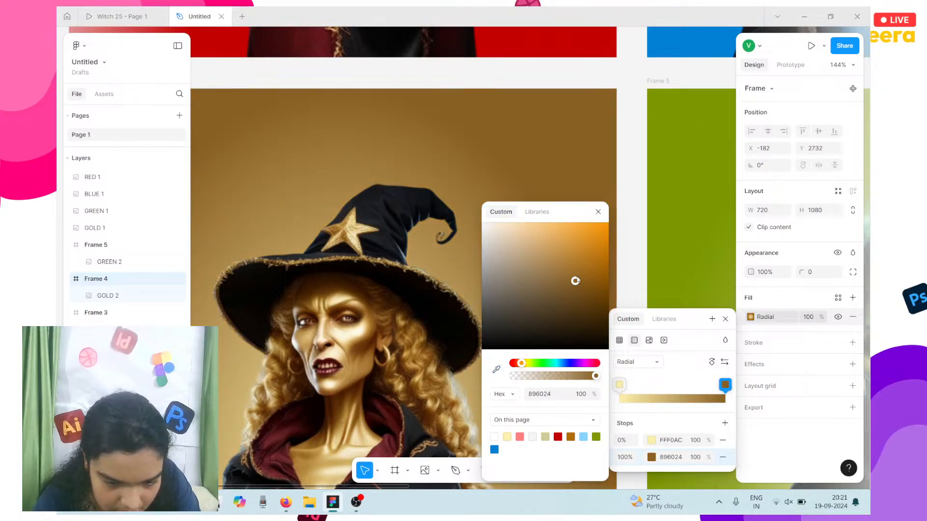
{"action": "left_click_drag", "start_coordinate": [576, 280], "coordinate": [621, 263]}
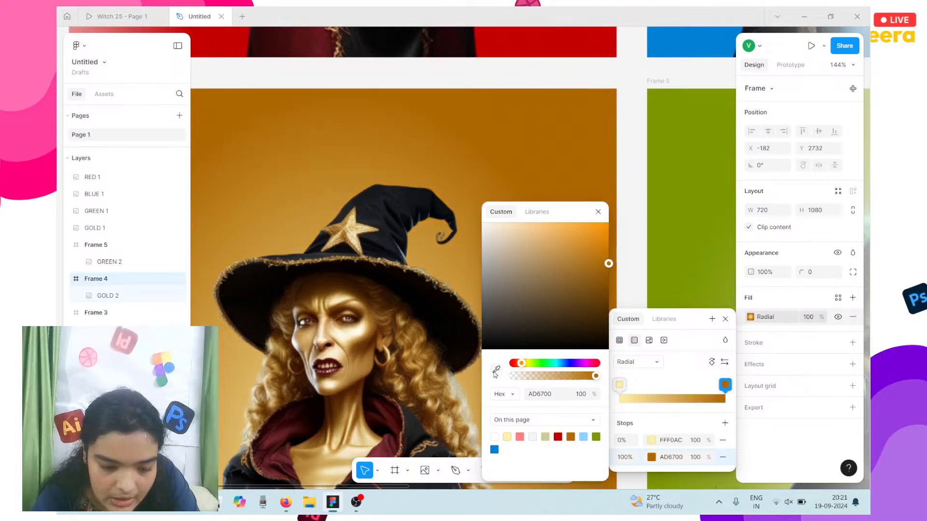
{"action": "left_click", "coordinate": [496, 370]}
{"action": "left_click", "coordinate": [685, 78]}
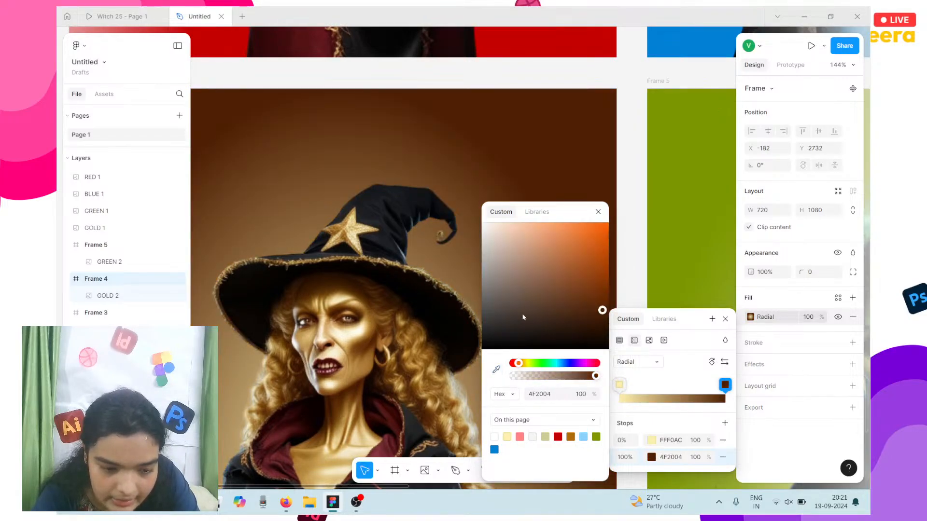
{"action": "left_click_drag", "start_coordinate": [523, 318], "coordinate": [620, 267]}
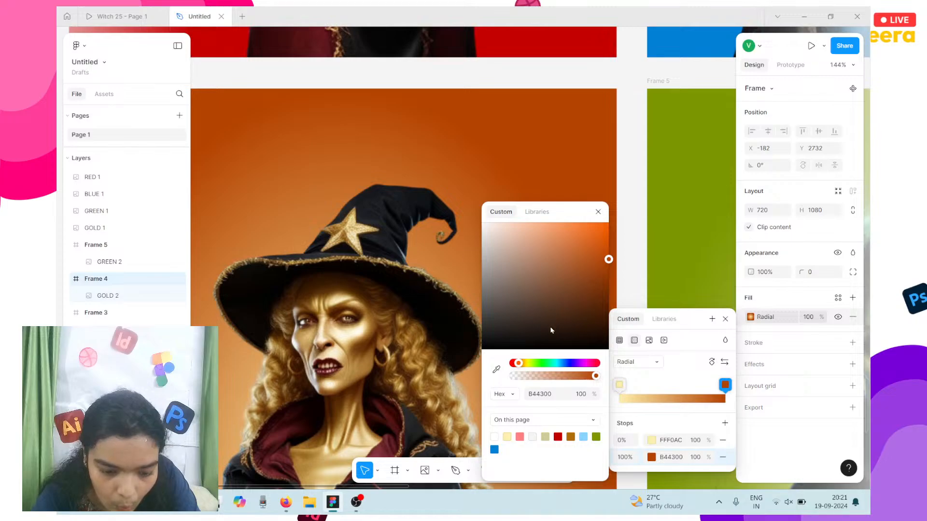
{"action": "left_click_drag", "start_coordinate": [518, 366], "coordinate": [524, 367]}
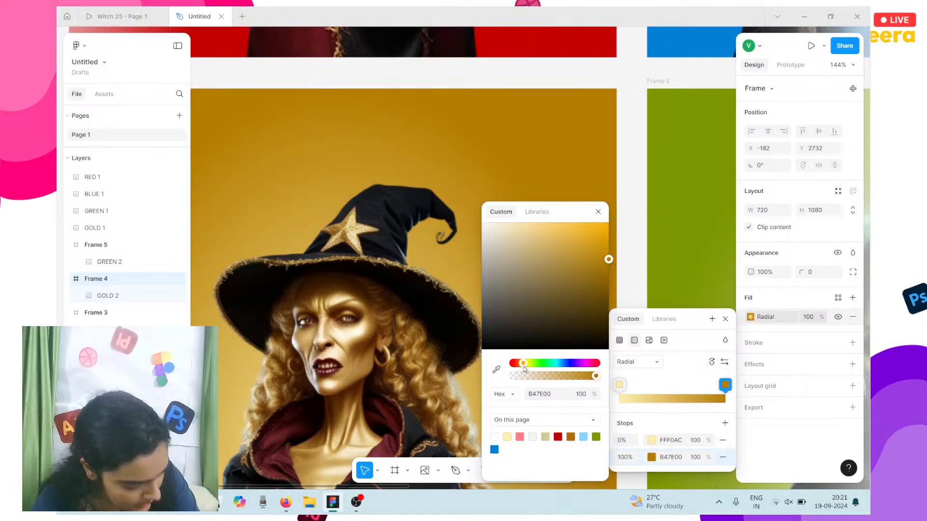
{"action": "scroll", "coordinate": [351, 321], "scroll_direction": "down", "scroll_amount": 10}
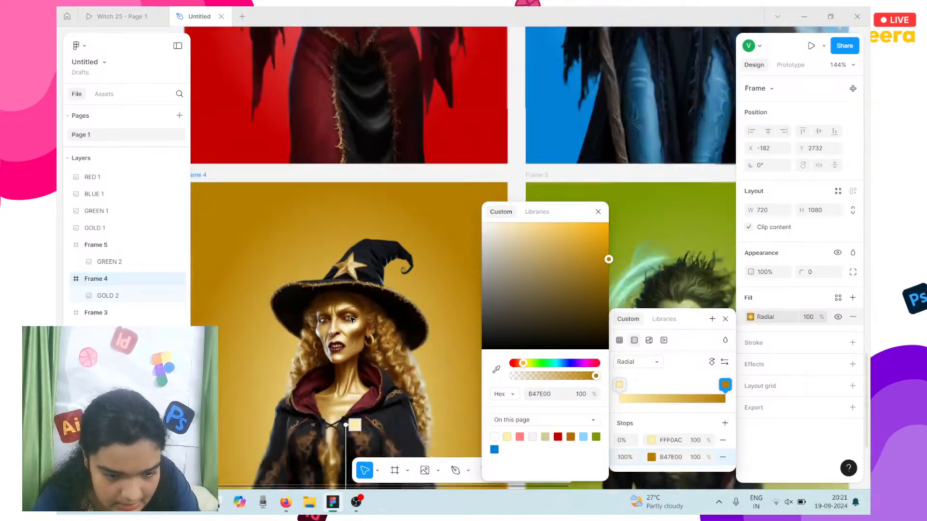
Step: Close the colour editors and move all four witch frames up and left together
{"action": "key", "text": "Escape"}
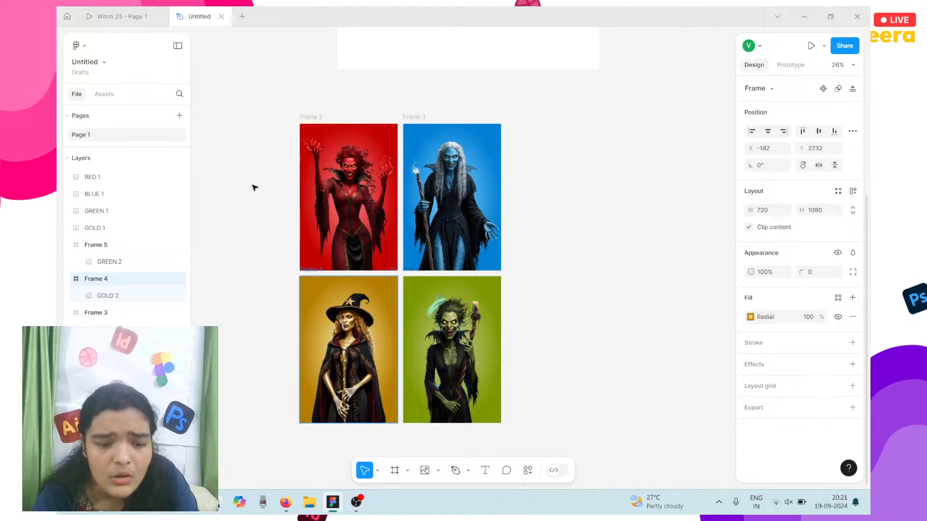
{"action": "left_click_drag", "start_coordinate": [247, 120], "coordinate": [550, 398]}
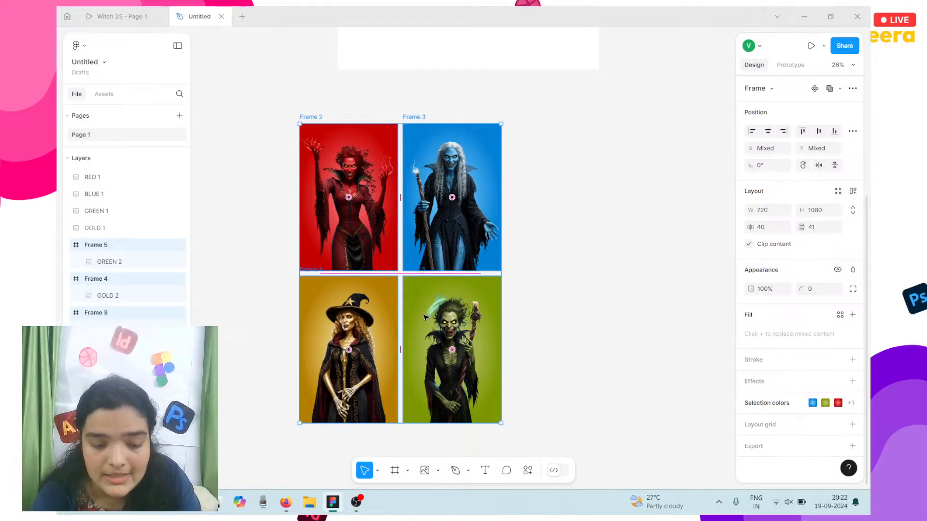
{"action": "left_click_drag", "start_coordinate": [425, 317], "coordinate": [268, 122]}
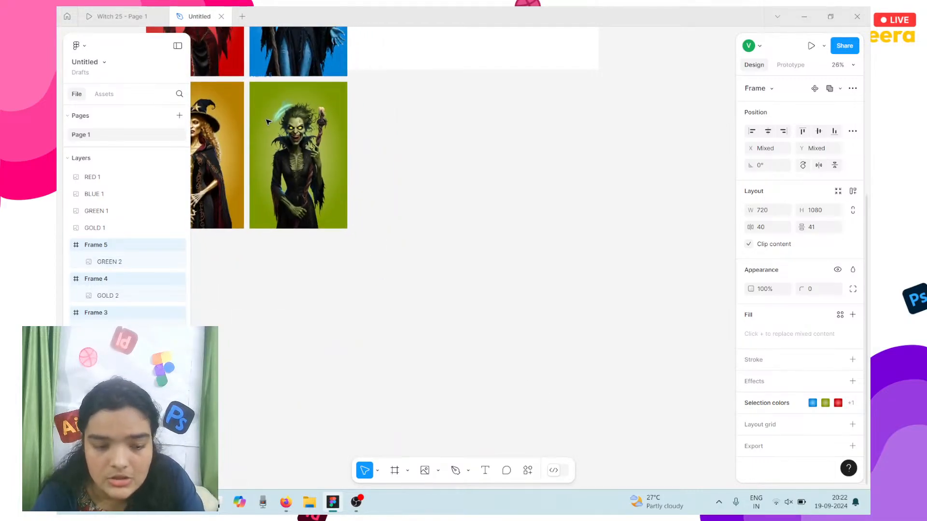
{"action": "left_click", "coordinate": [441, 133]}
{"action": "scroll", "coordinate": [440, 134], "scroll_direction": "up", "scroll_amount": 5}
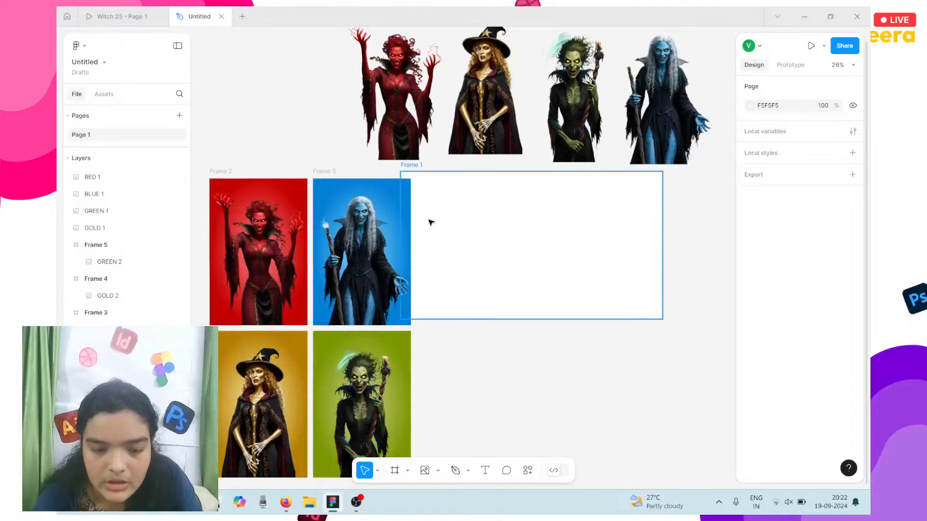
Step: Reposition the 1920x1080 Frame 1 up and right, beside the four witch frames
{"action": "left_click", "coordinate": [431, 222]}
{"action": "left_click_drag", "start_coordinate": [431, 223], "coordinate": [437, 267]}
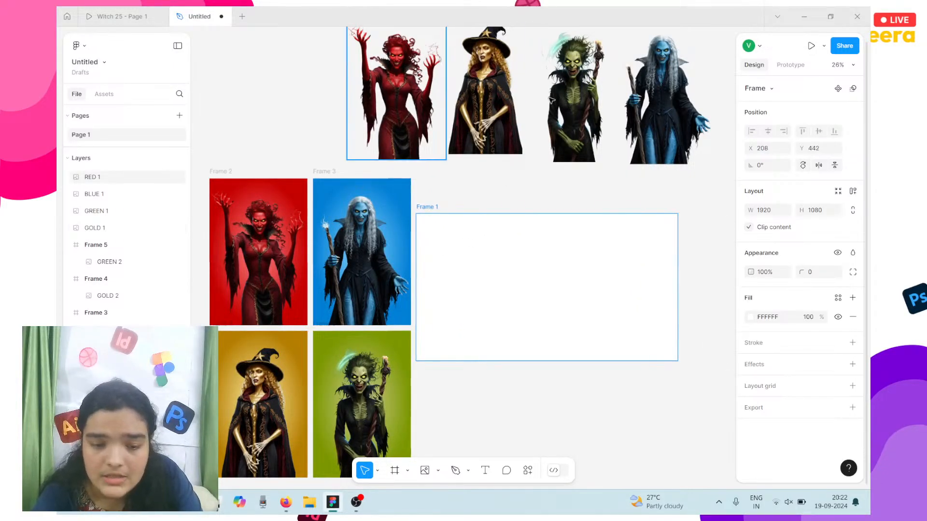
{"action": "scroll", "coordinate": [615, 151], "scroll_direction": "up", "scroll_amount": 2}
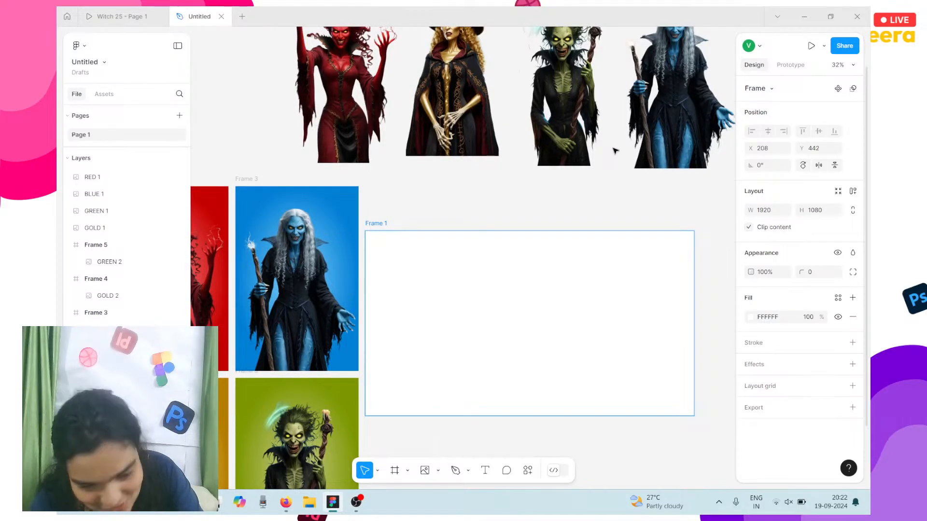
{"action": "scroll", "coordinate": [615, 151], "scroll_direction": "up", "scroll_amount": 3}
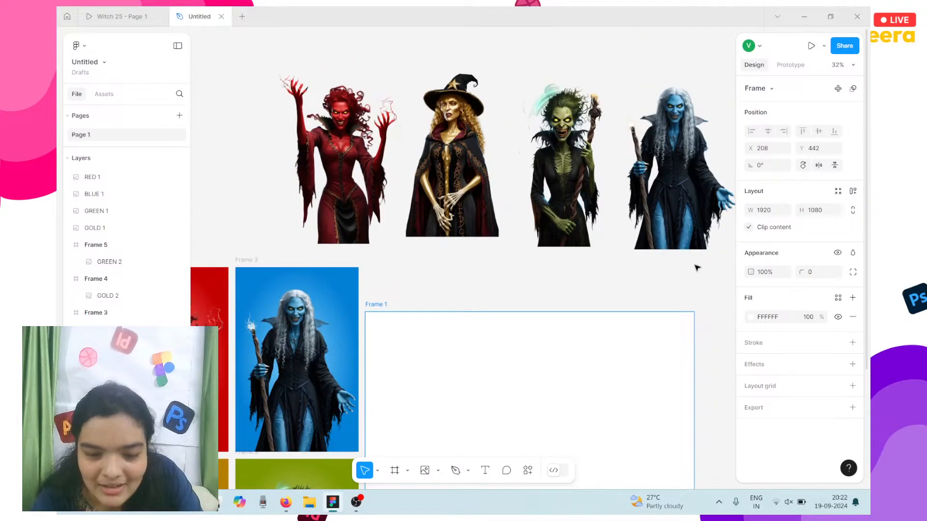
{"action": "left_click_drag", "start_coordinate": [710, 275], "coordinate": [674, 255]}
{"action": "left_click_drag", "start_coordinate": [246, 89], "coordinate": [679, 107]}
{"action": "scroll", "coordinate": [513, 320], "scroll_direction": "down", "scroll_amount": 5}
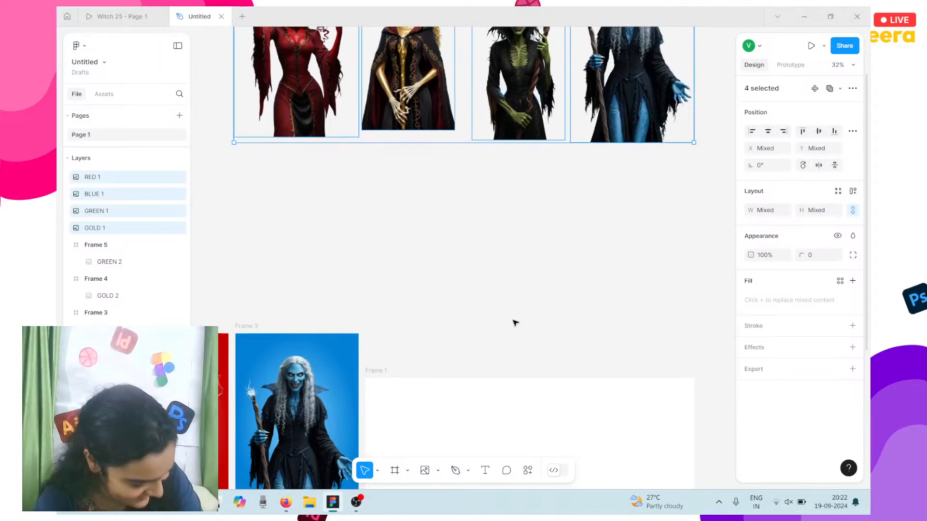
{"action": "scroll", "coordinate": [515, 322], "scroll_direction": "down", "scroll_amount": 2}
{"action": "left_click", "coordinate": [515, 259]}
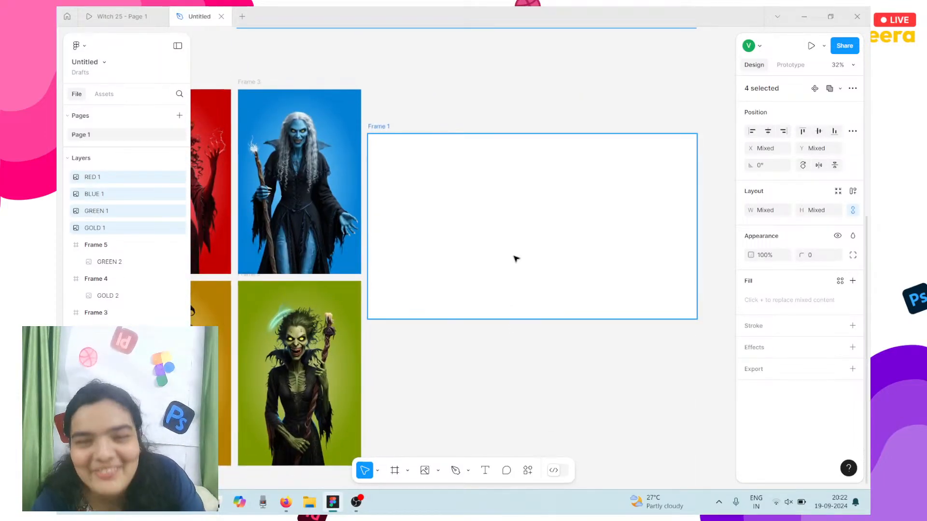
{"action": "left_click_drag", "start_coordinate": [515, 259], "coordinate": [542, 227]}
{"action": "scroll", "coordinate": [338, 202], "scroll_direction": "left", "scroll_amount": 3}
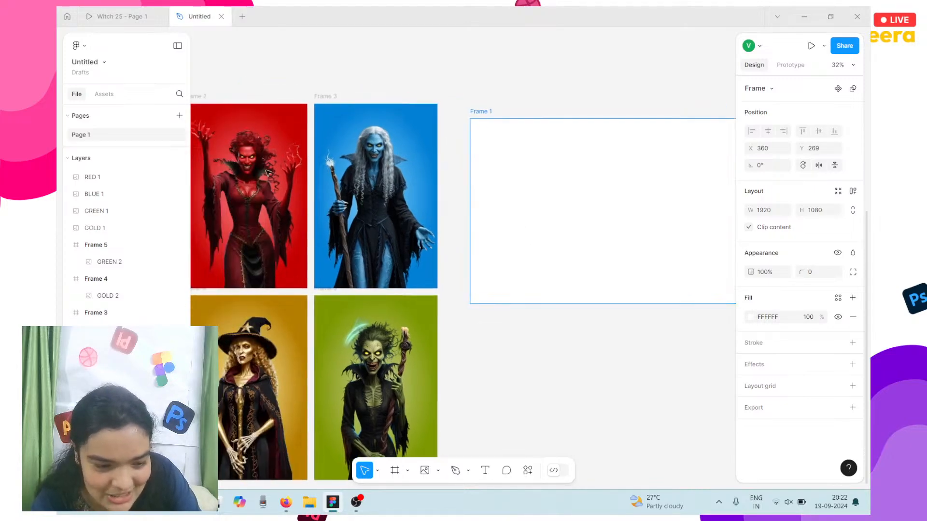
Step: Place the red witch's Frame 2 inside Frame 1, then view the Witch 25 prototype
{"action": "left_click", "coordinate": [261, 169]}
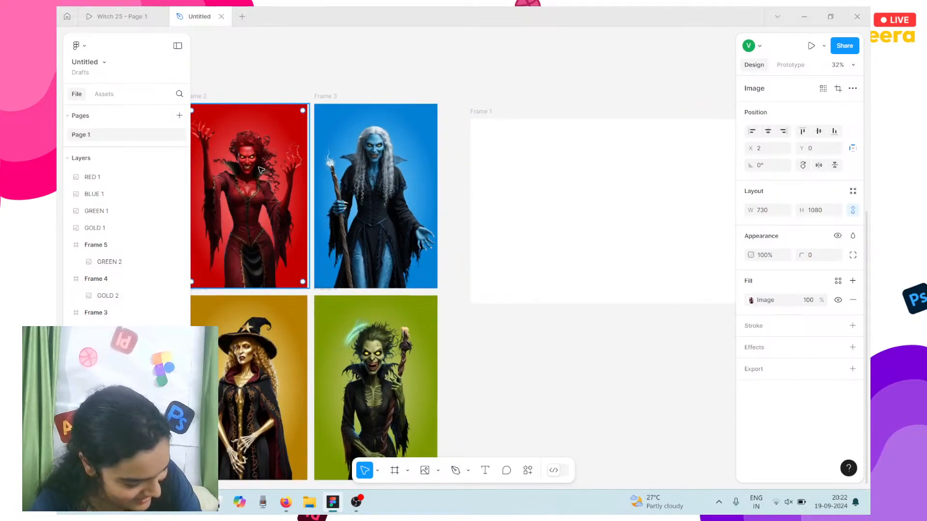
{"action": "left_click_drag", "start_coordinate": [261, 170], "coordinate": [555, 131]}
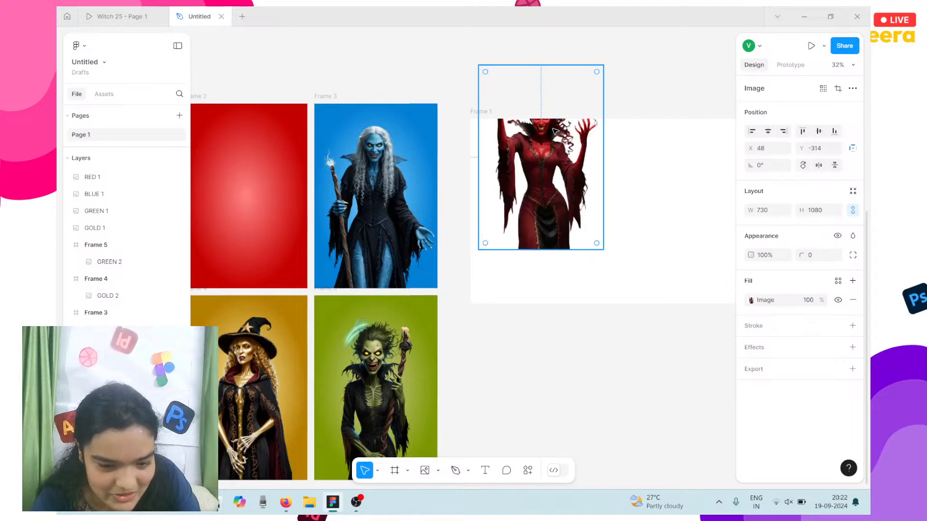
{"action": "key", "text": "ctrl+z"}
{"action": "scroll", "coordinate": [265, 73], "scroll_direction": "left", "scroll_amount": 2}
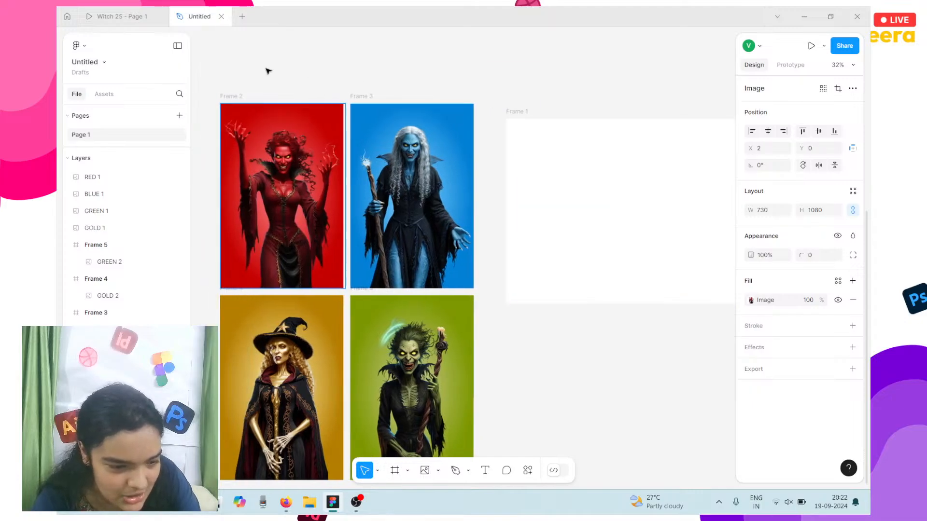
{"action": "left_click", "coordinate": [229, 97]}
{"action": "left_click_drag", "start_coordinate": [240, 114], "coordinate": [538, 146]}
{"action": "scroll", "coordinate": [538, 146], "scroll_direction": "up", "scroll_amount": 4}
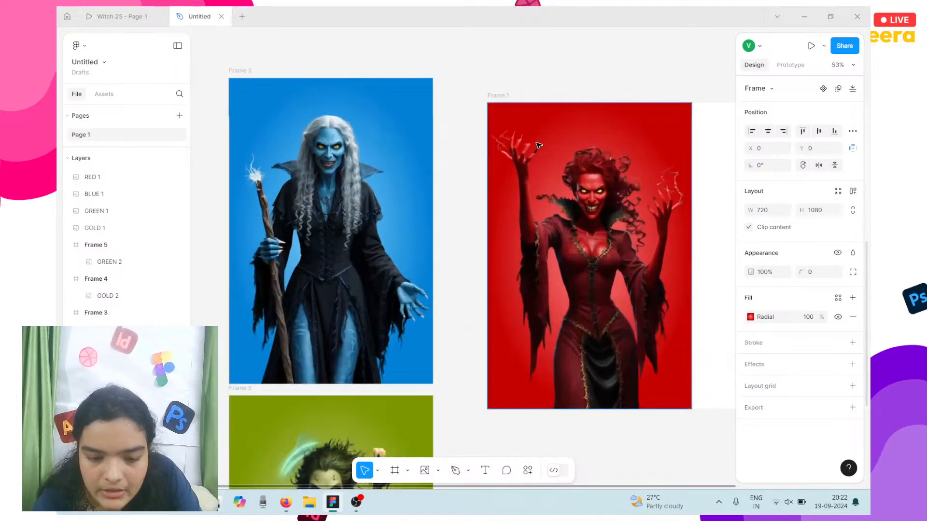
{"action": "scroll", "coordinate": [539, 146], "scroll_direction": "right", "scroll_amount": 6}
{"action": "right_click", "coordinate": [539, 146]}
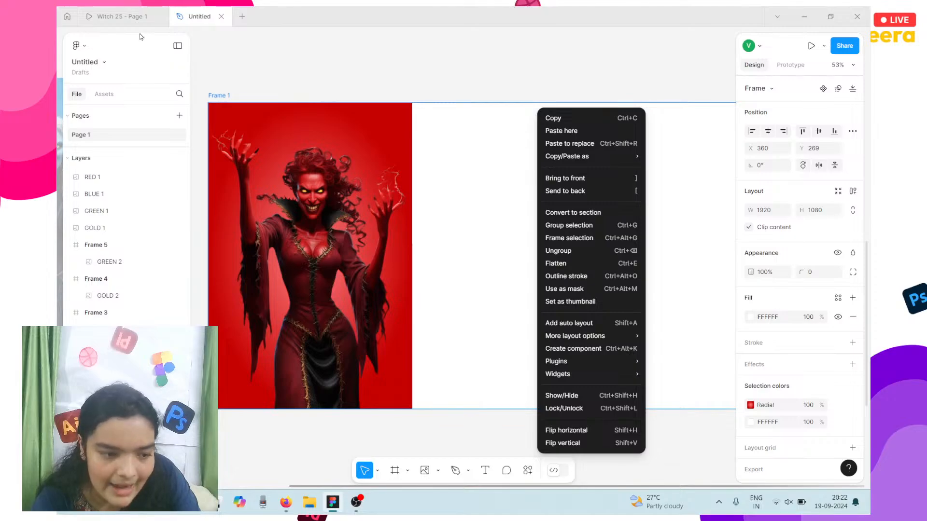
{"action": "left_click", "coordinate": [135, 19]}
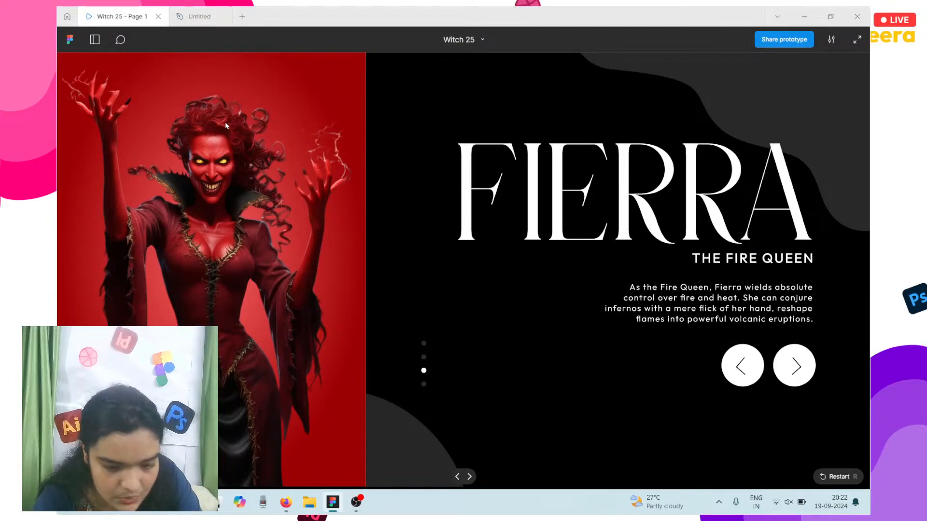
Step: Replay the Witch 25 prototype from the first slide, then return to the Untitled design file
{"action": "key", "text": "r"}
{"action": "key", "text": "r"}
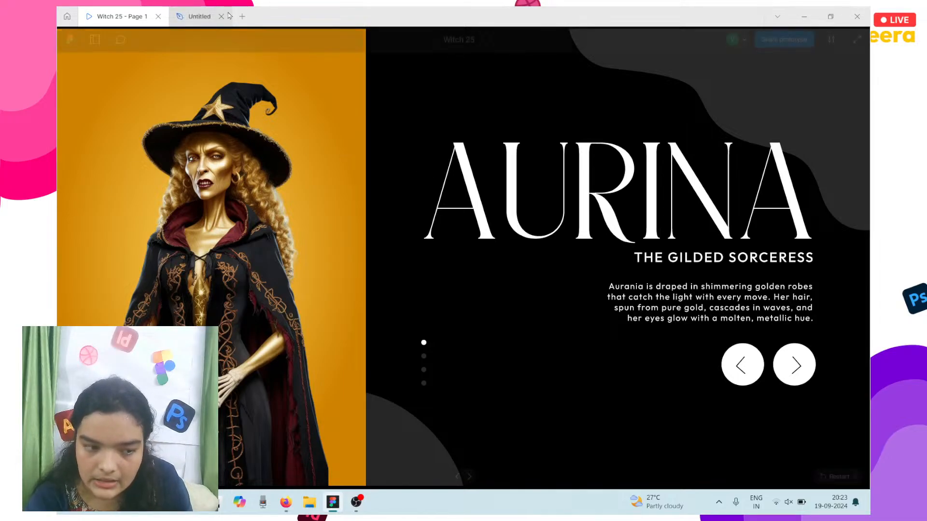
{"action": "left_click", "coordinate": [198, 16]}
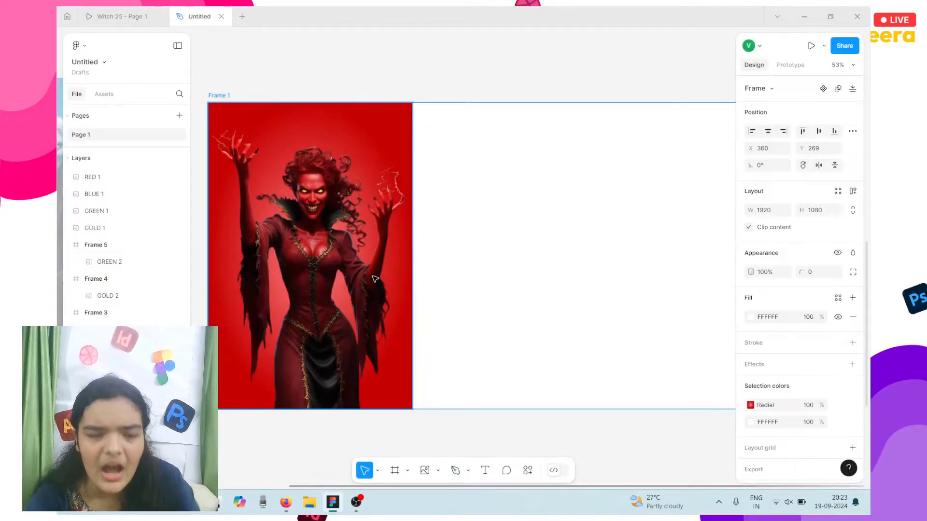
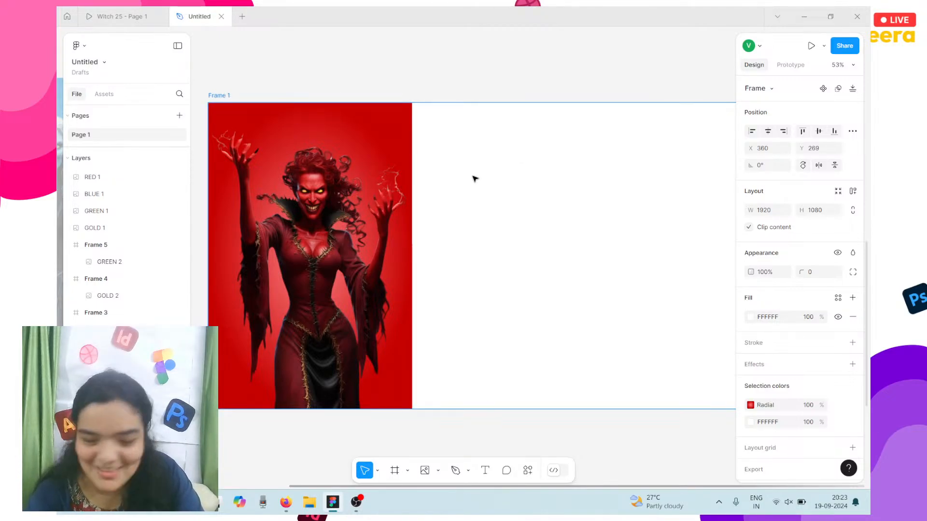
Step: Change Frame 1's fill from white to solid black 000000 beside the red witch
{"action": "left_click", "coordinate": [752, 319]}
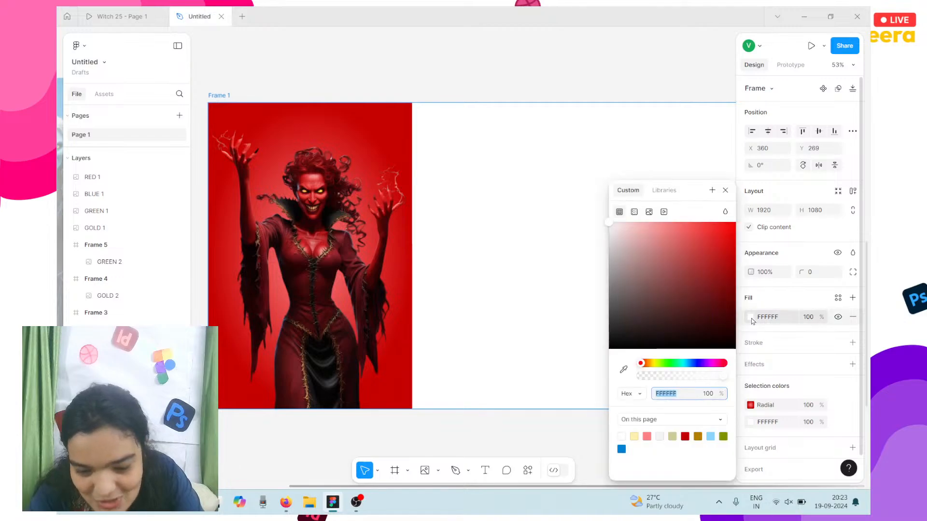
{"action": "left_click", "coordinate": [707, 284]}
{"action": "left_click", "coordinate": [734, 340]}
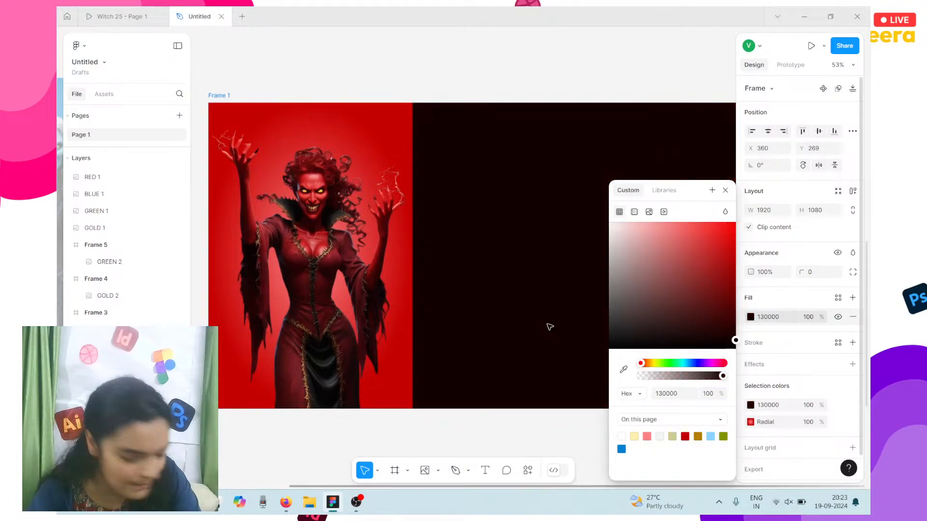
{"action": "scroll", "coordinate": [548, 324], "scroll_direction": "right", "scroll_amount": 5}
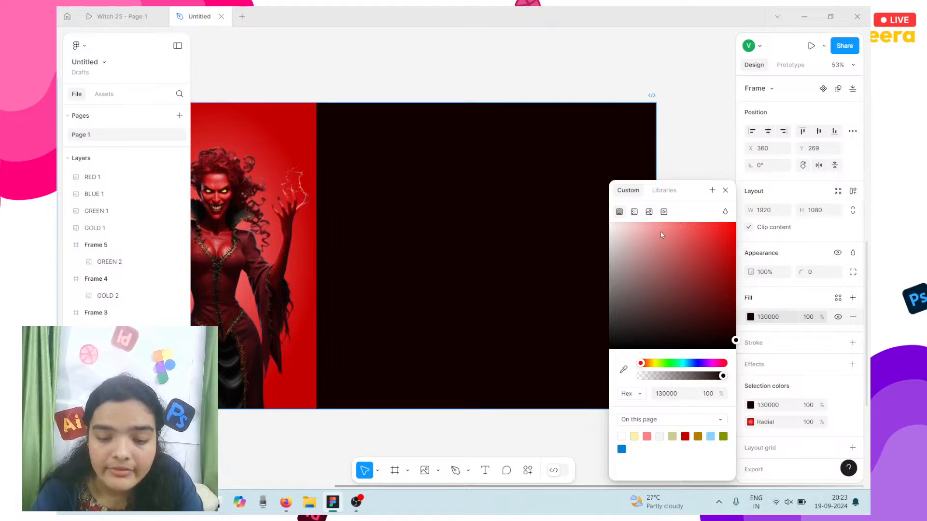
{"action": "left_click_drag", "start_coordinate": [731, 317], "coordinate": [735, 359]}
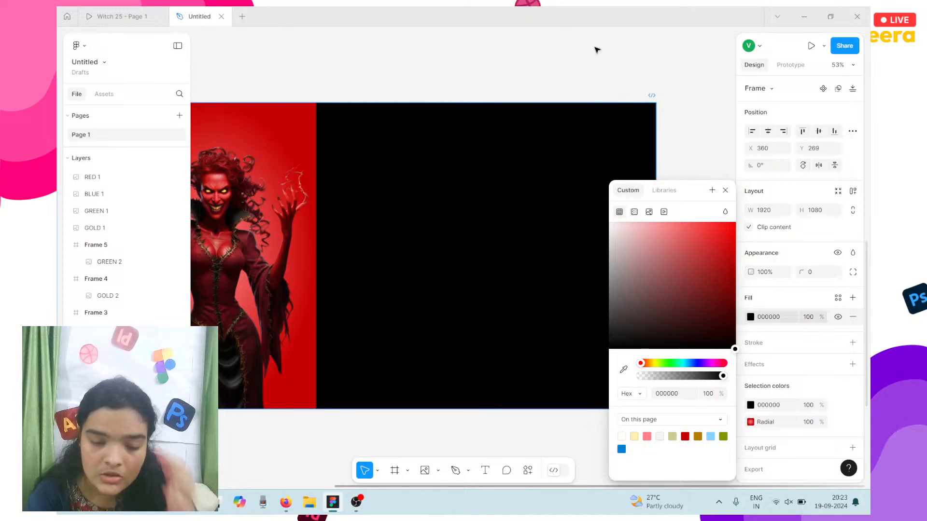
{"action": "left_click", "coordinate": [589, 75]}
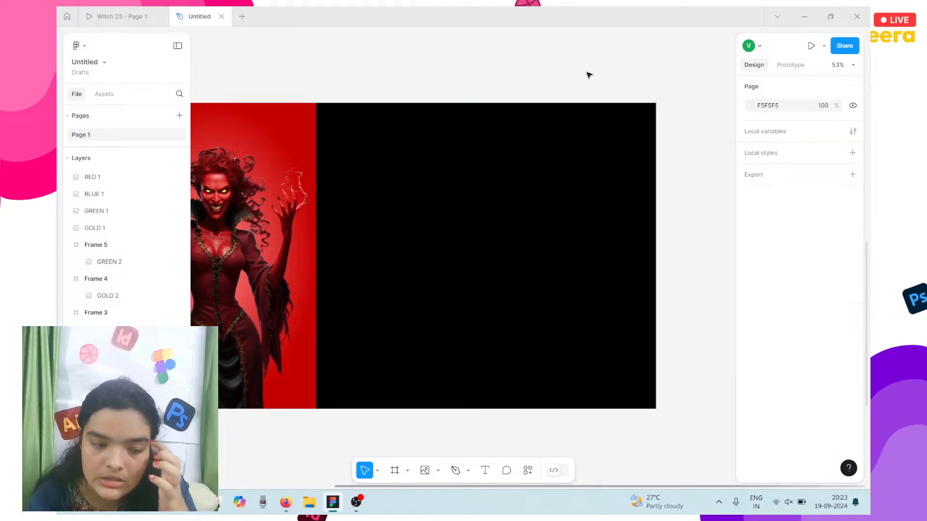
Step: Check the Witch 25 prototype, start an empty text box on the black panel, then bring up OBS
{"action": "left_click", "coordinate": [132, 12]}
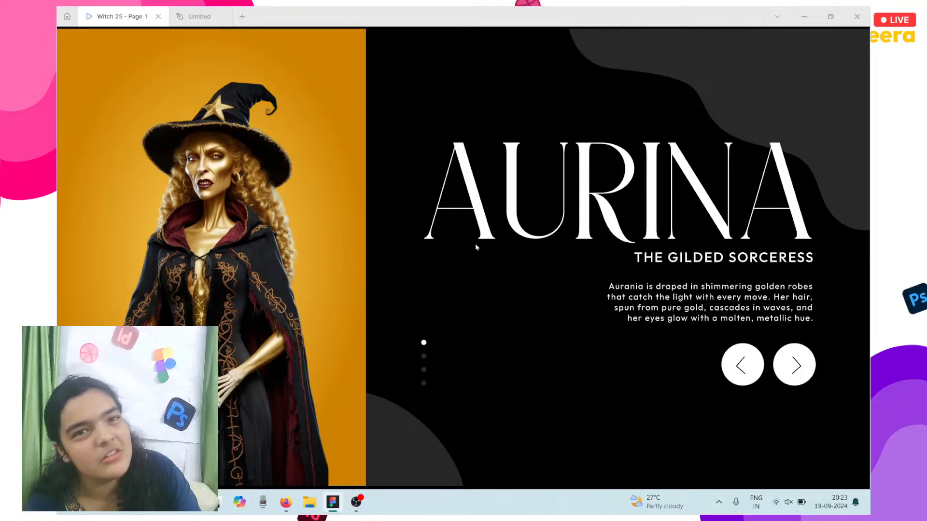
{"action": "left_click", "coordinate": [192, 11]}
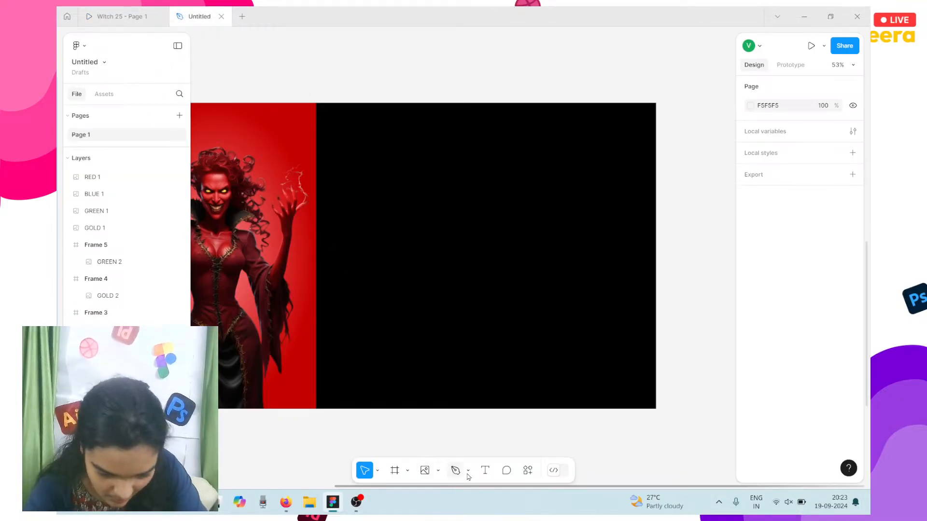
{"action": "left_click", "coordinate": [484, 470]}
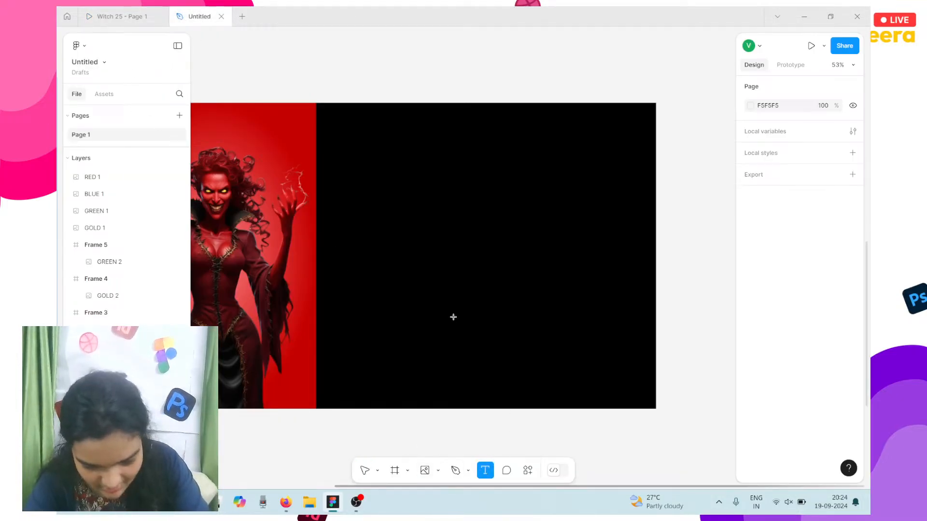
{"action": "left_click", "coordinate": [428, 221]}
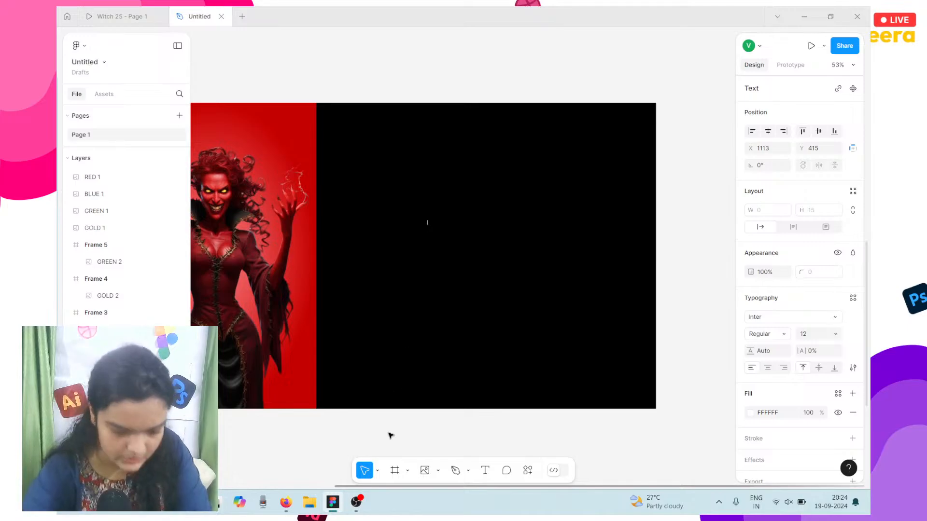
{"action": "left_click", "coordinate": [356, 502]}
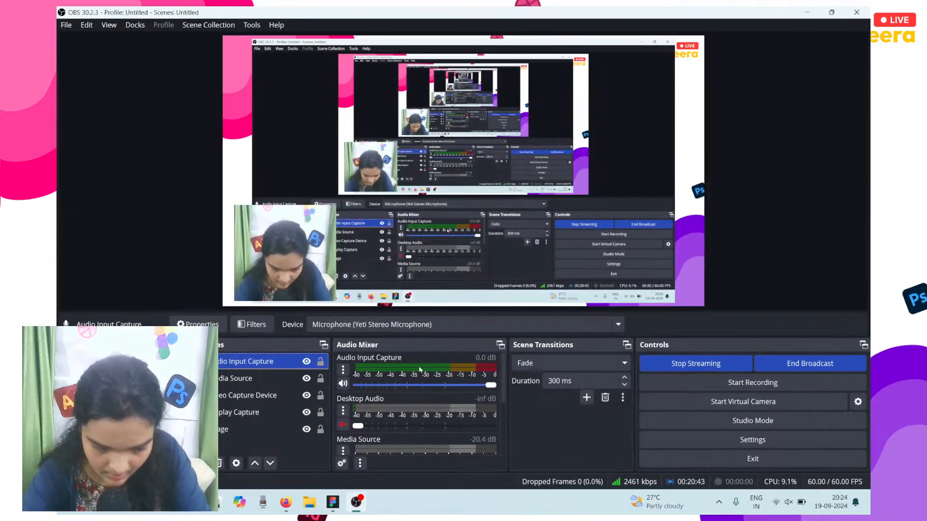
Step: Switch the OBS audio input to Default and back to Yeti Stereo Microphone, then minimize OBS
{"action": "left_click", "coordinate": [396, 333]}
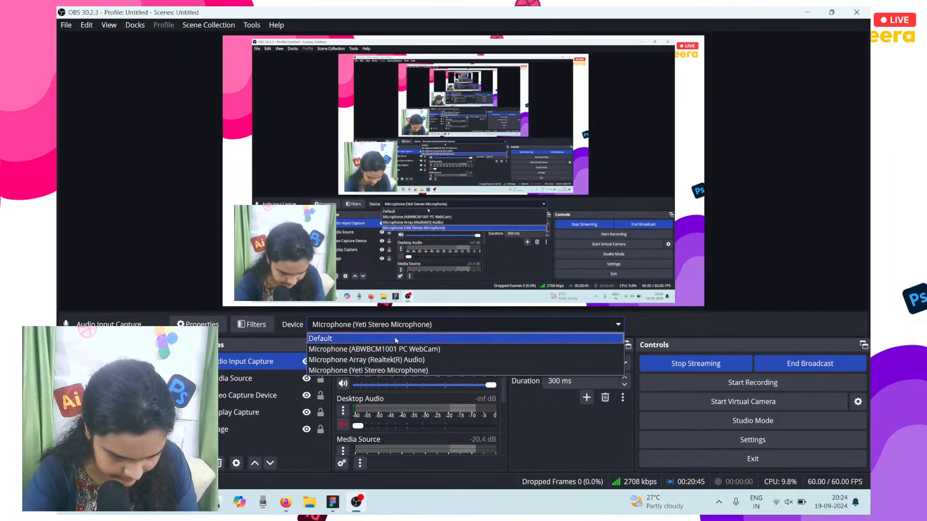
{"action": "left_click", "coordinate": [395, 339]}
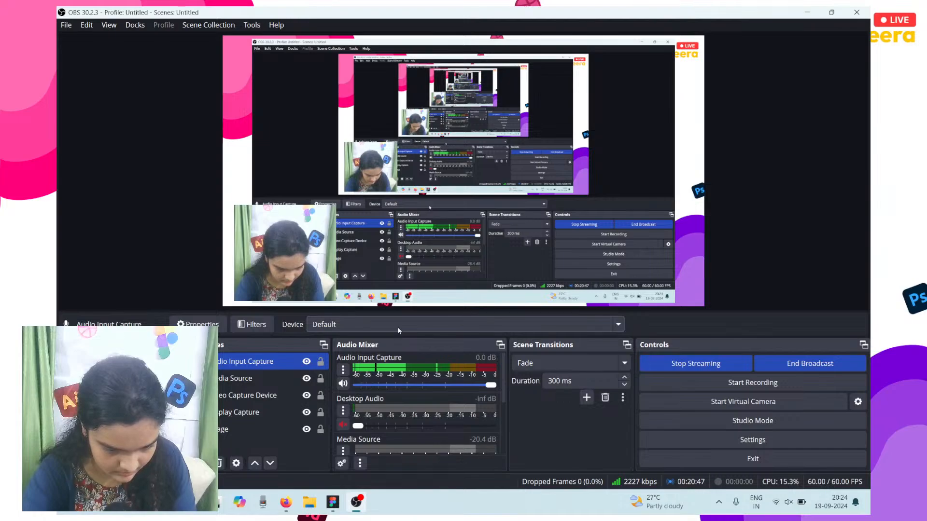
{"action": "left_click", "coordinate": [399, 330]}
{"action": "left_click", "coordinate": [379, 369]}
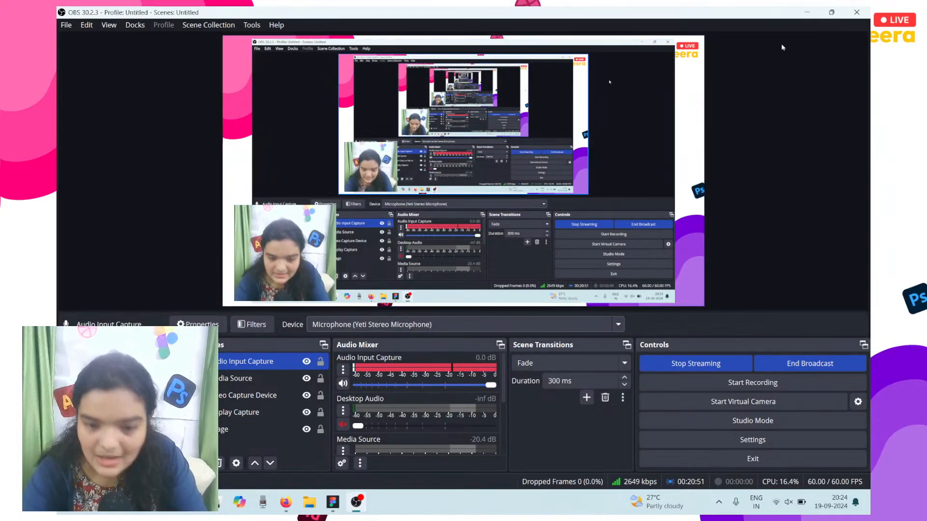
{"action": "left_click", "coordinate": [807, 12]}
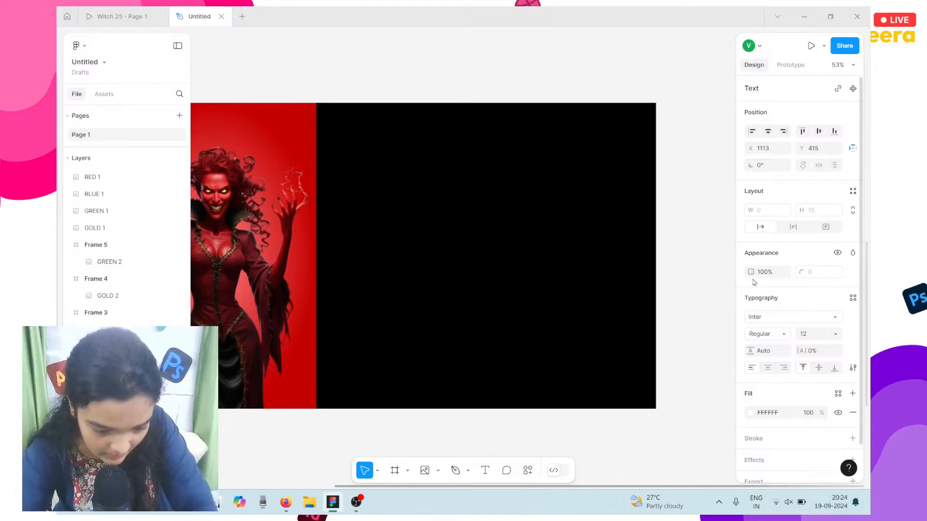
{"action": "left_click", "coordinate": [354, 503]}
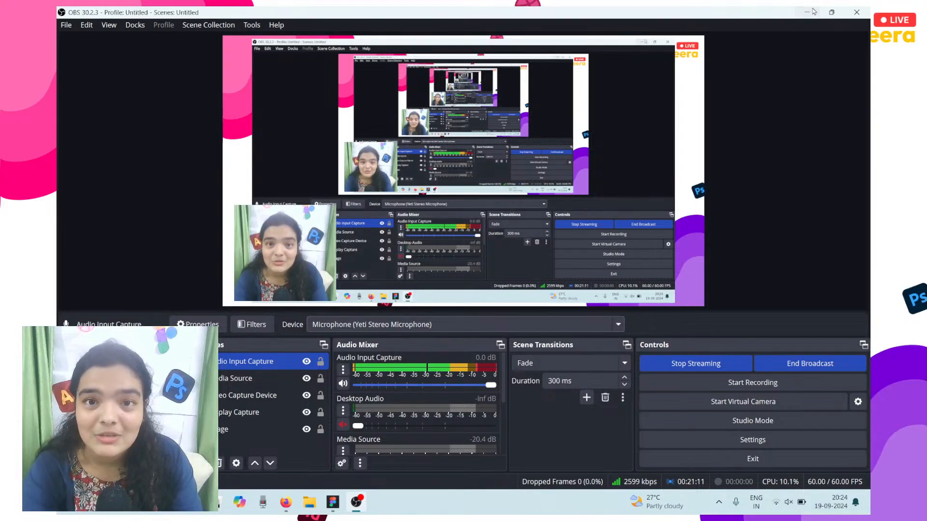
{"action": "left_click", "coordinate": [813, 12]}
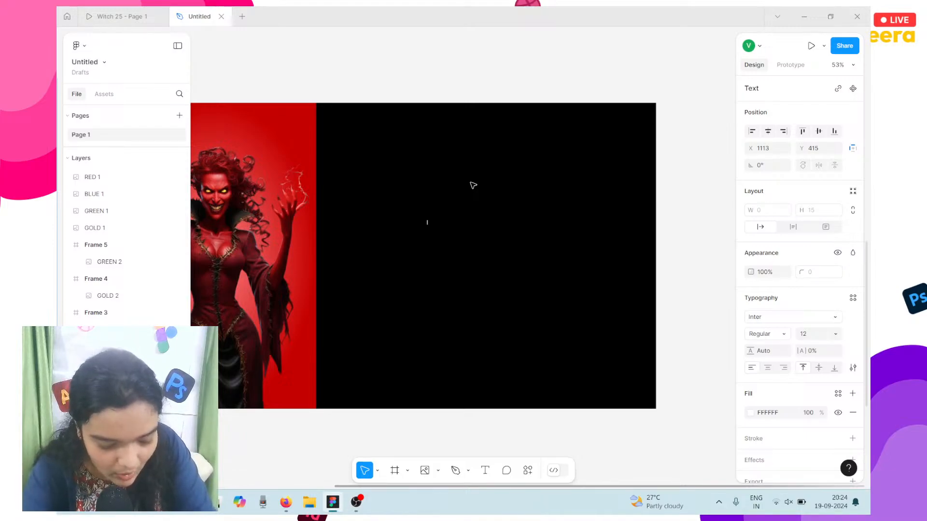
{"action": "scroll", "coordinate": [473, 186], "scroll_direction": "up", "scroll_amount": 5}
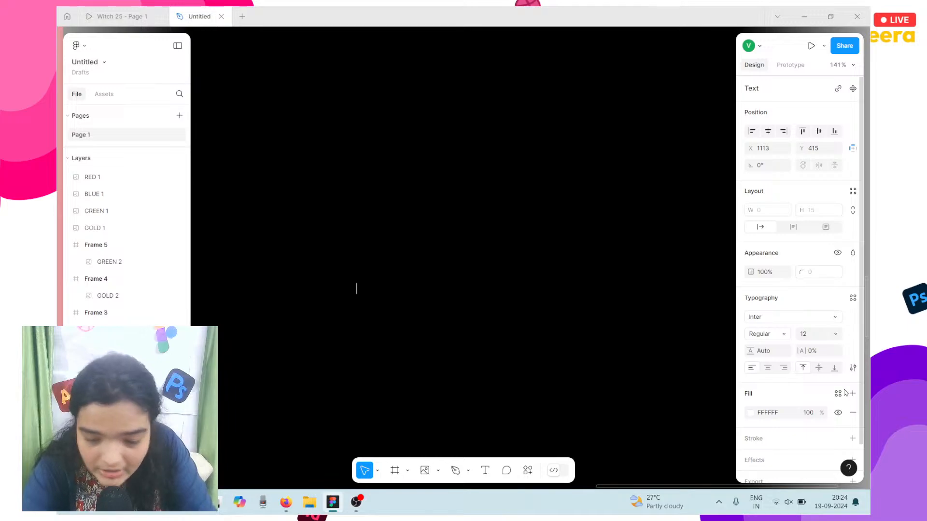
{"action": "left_click", "coordinate": [836, 335]}
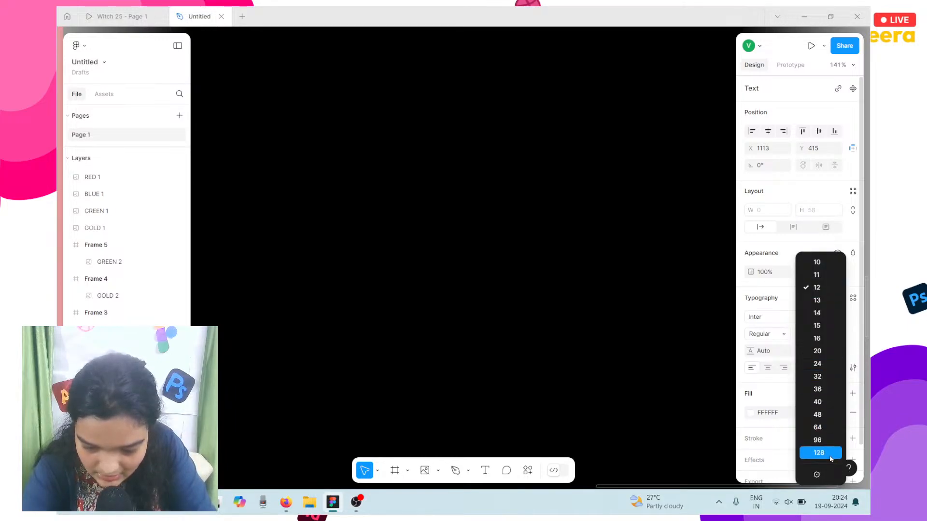
{"action": "left_click", "coordinate": [830, 453]}
{"action": "type", "text": "Re"}
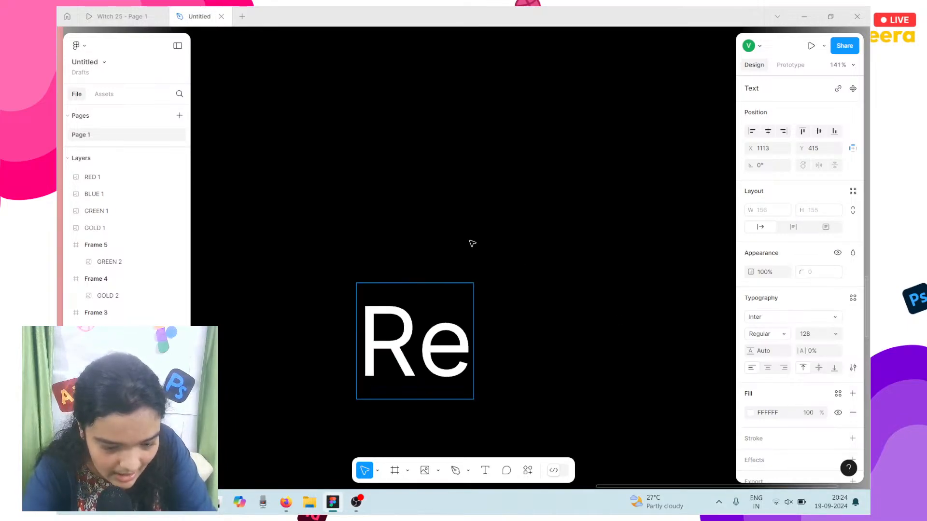
{"action": "type", "text": "mjoo"}
{"action": "scroll", "coordinate": [472, 243], "scroll_direction": "down", "scroll_amount": 4}
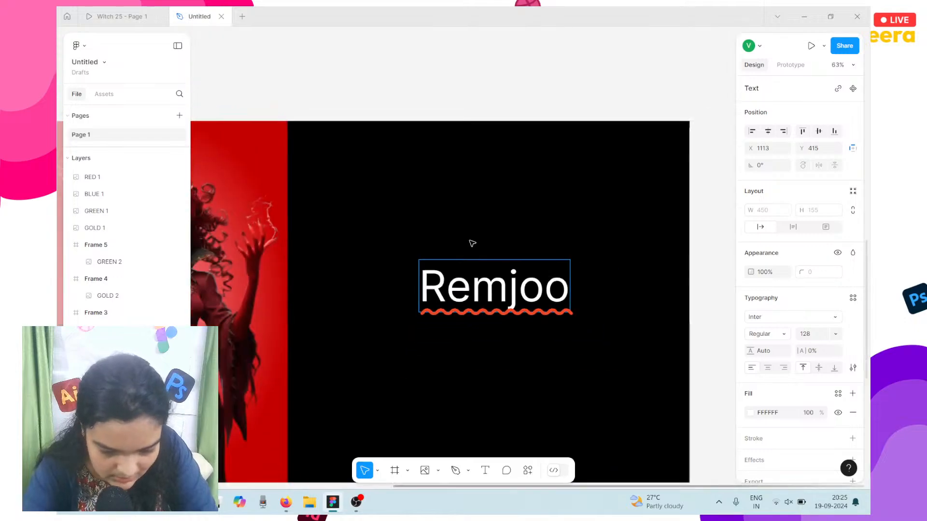
{"action": "scroll", "coordinate": [507, 285], "scroll_direction": "down", "scroll_amount": 1}
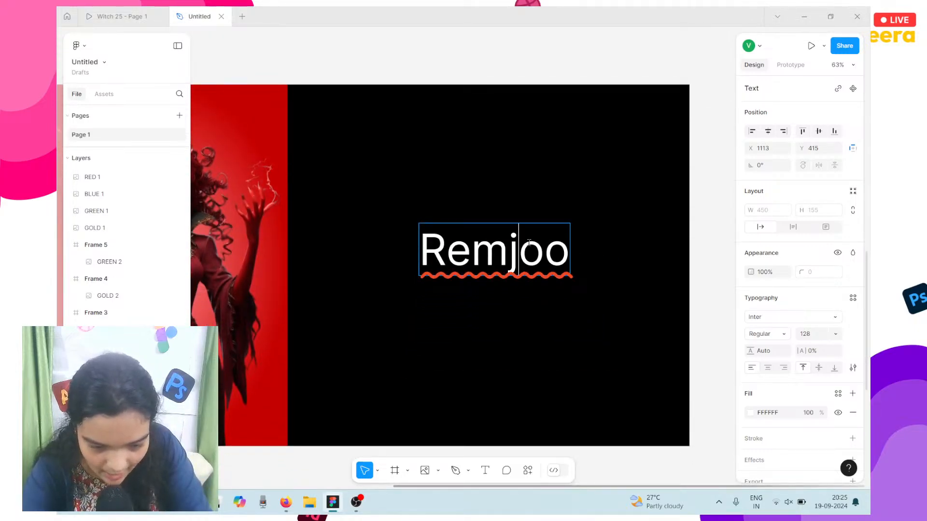
{"action": "double_click", "coordinate": [521, 262]}
{"action": "left_click", "coordinate": [767, 318]}
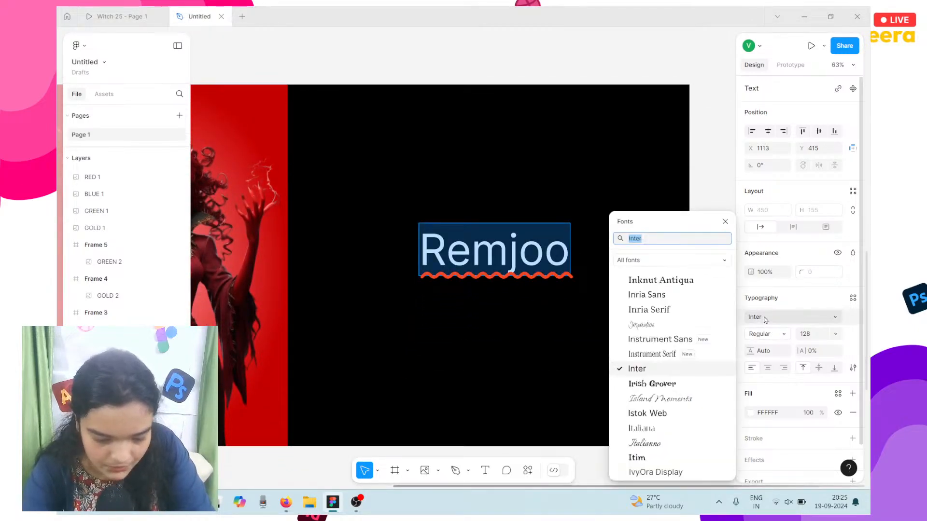
{"action": "type", "text": "remjoo"}
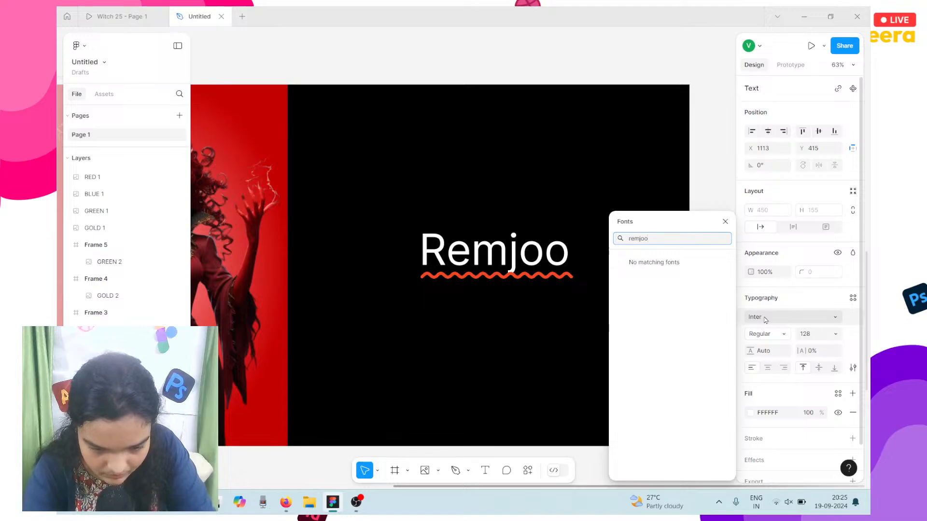
{"action": "key", "text": "BackSpace"}
{"action": "key", "text": "BackSpace"}
{"action": "key", "text": "BackSpace"}
{"action": "key", "text": "BackSpace"}
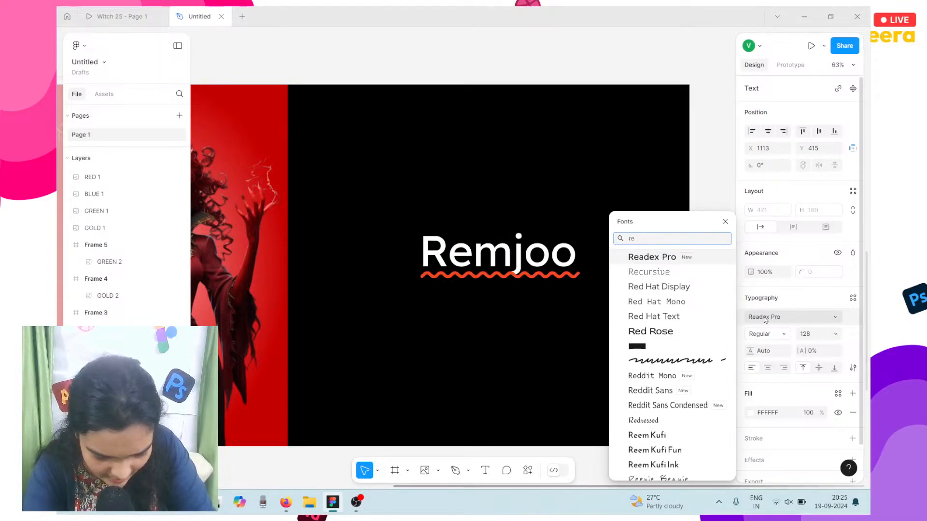
{"action": "type", "text": "m"}
{"action": "key", "text": "BackSpace"}
{"action": "key", "text": "BackSpace"}
{"action": "key", "text": "BackSpace"}
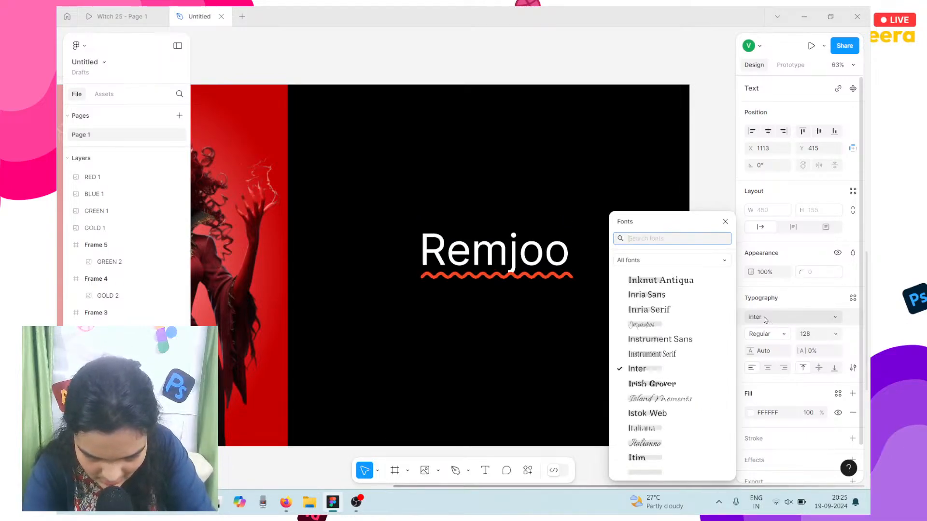
{"action": "scroll", "coordinate": [659, 352], "scroll_direction": "up", "scroll_amount": 1}
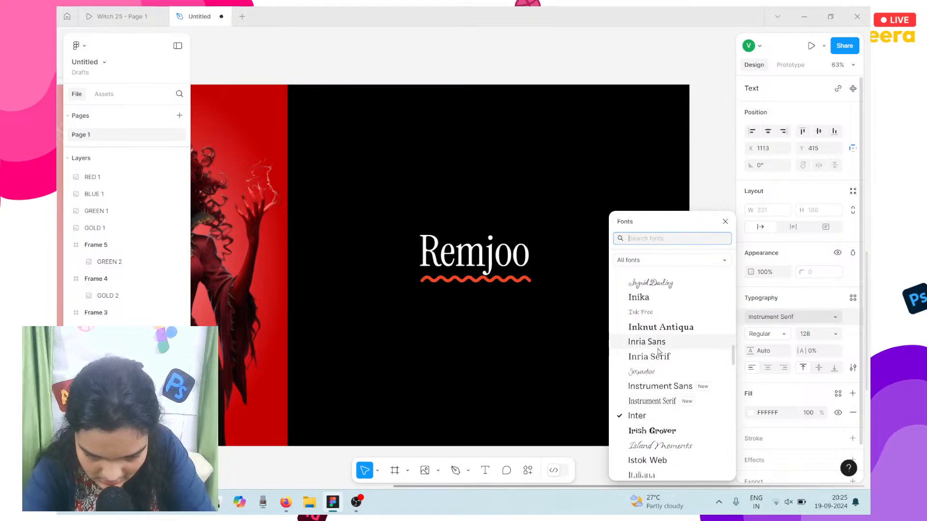
{"action": "scroll", "coordinate": [659, 352], "scroll_direction": "down", "scroll_amount": 1}
{"action": "type", "text": "r"}
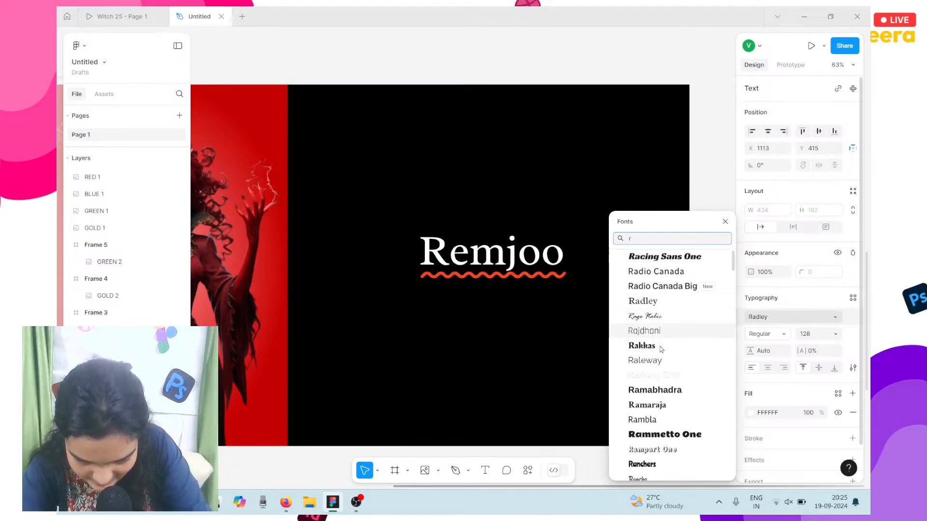
{"action": "scroll", "coordinate": [664, 376], "scroll_direction": "down", "scroll_amount": 4}
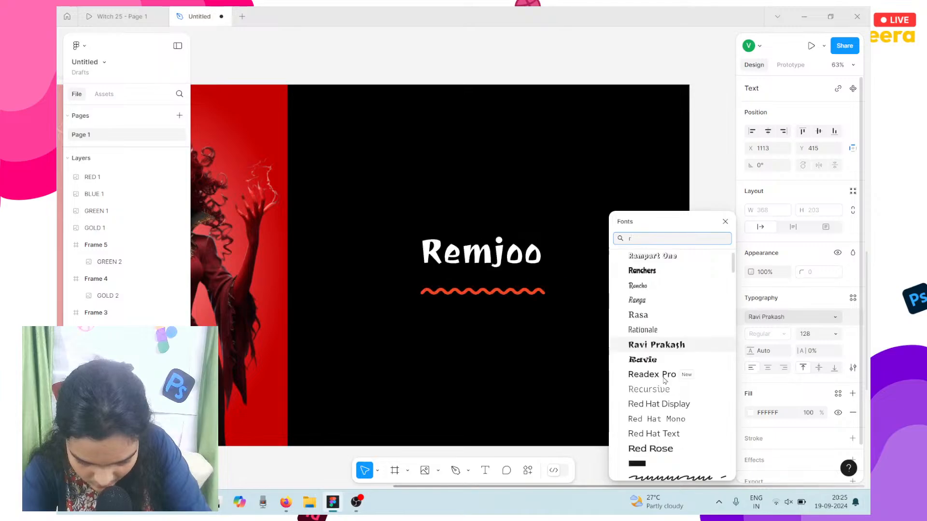
{"action": "scroll", "coordinate": [665, 381], "scroll_direction": "down", "scroll_amount": 5}
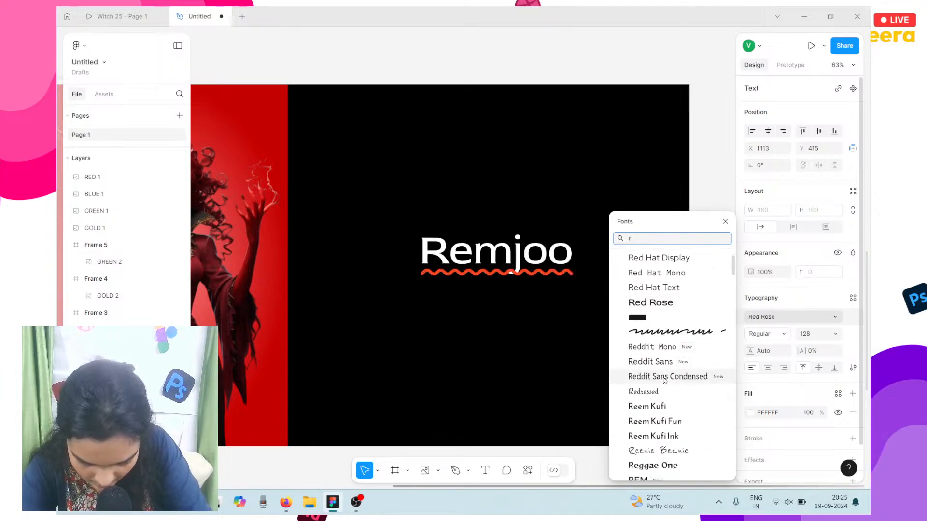
{"action": "scroll", "coordinate": [665, 381], "scroll_direction": "down", "scroll_amount": 3}
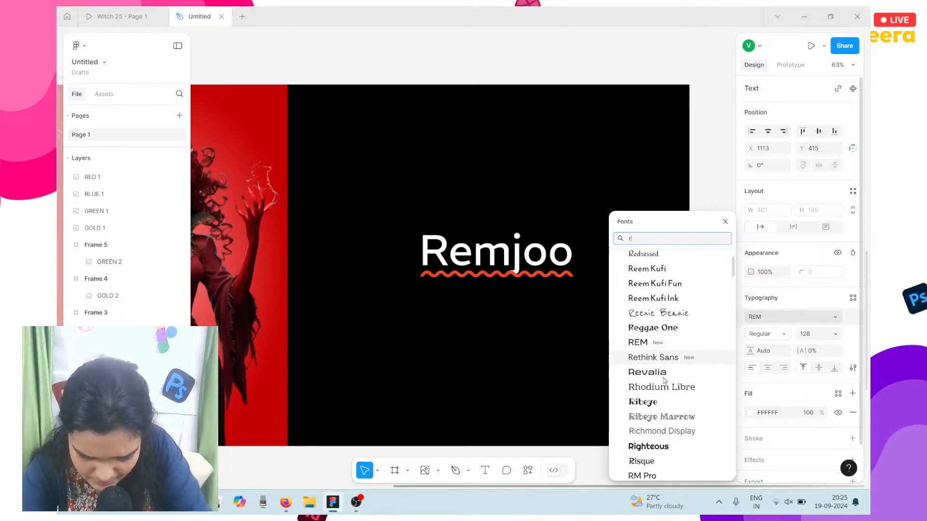
{"action": "scroll", "coordinate": [664, 381], "scroll_direction": "down", "scroll_amount": 4}
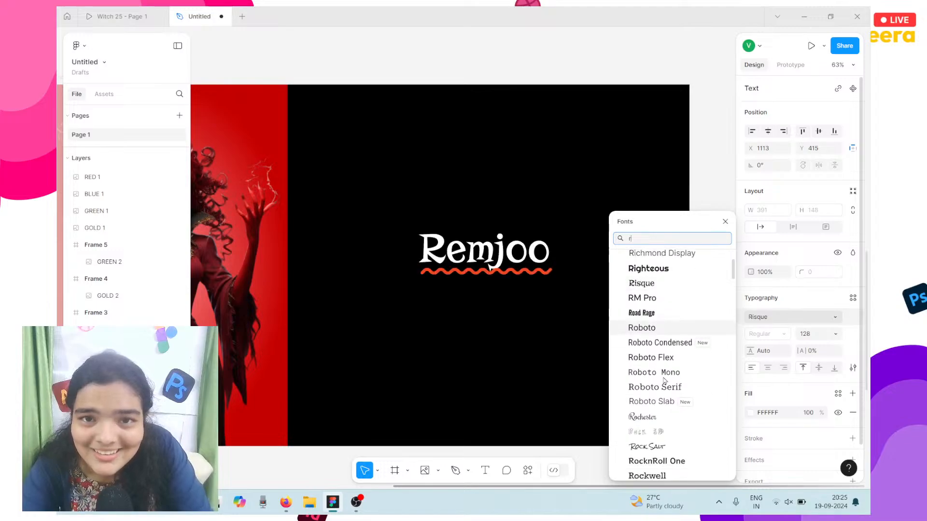
{"action": "scroll", "coordinate": [664, 381], "scroll_direction": "down", "scroll_amount": 4}
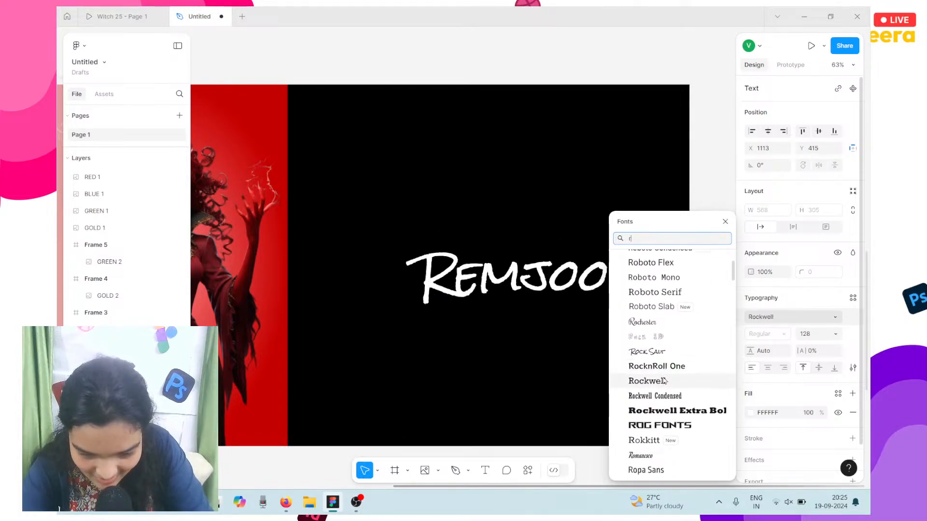
{"action": "scroll", "coordinate": [665, 381], "scroll_direction": "up", "scroll_amount": 4}
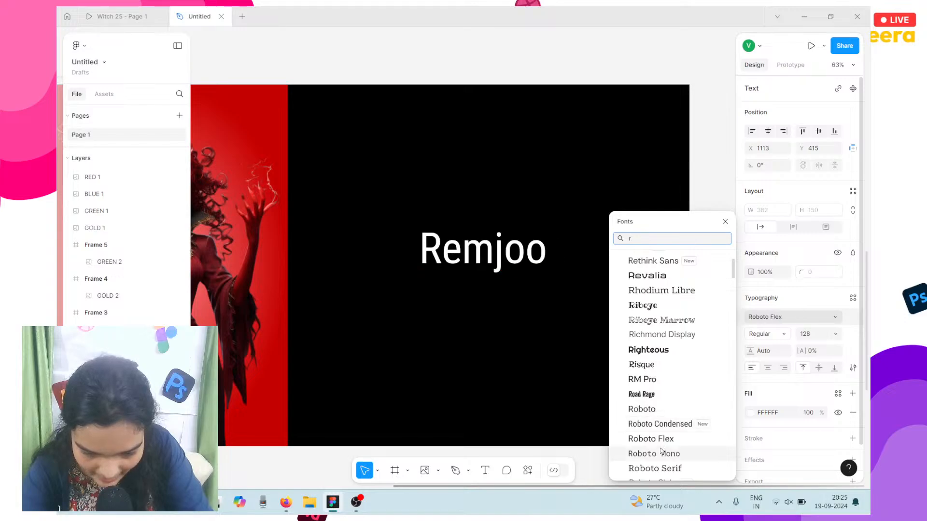
{"action": "scroll", "coordinate": [664, 401], "scroll_direction": "down", "scroll_amount": 2}
{"action": "left_click", "coordinate": [666, 397]}
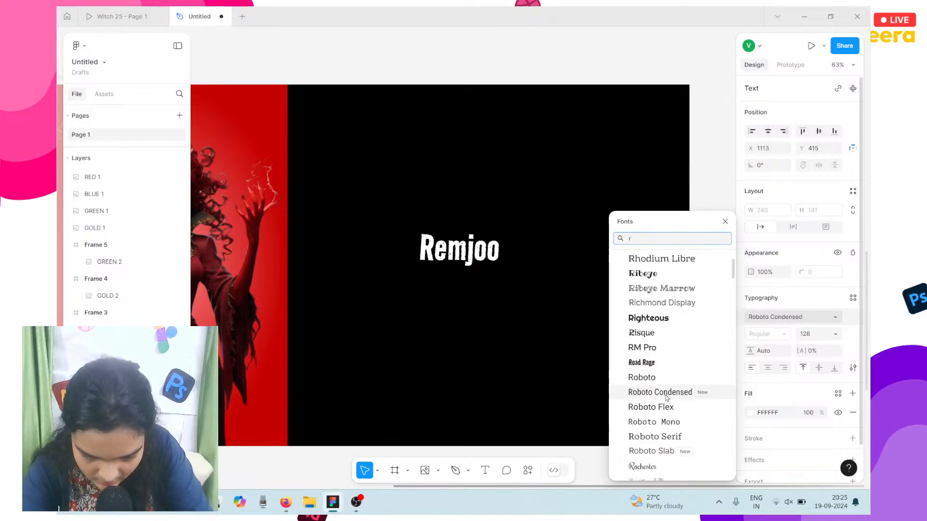
{"action": "scroll", "coordinate": [666, 397], "scroll_direction": "up", "scroll_amount": 5}
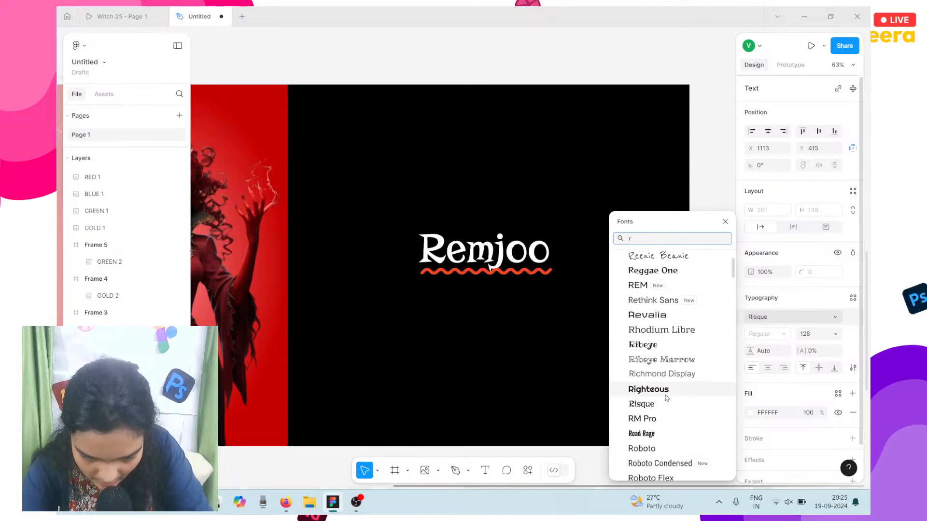
{"action": "scroll", "coordinate": [666, 397], "scroll_direction": "up", "scroll_amount": 6}
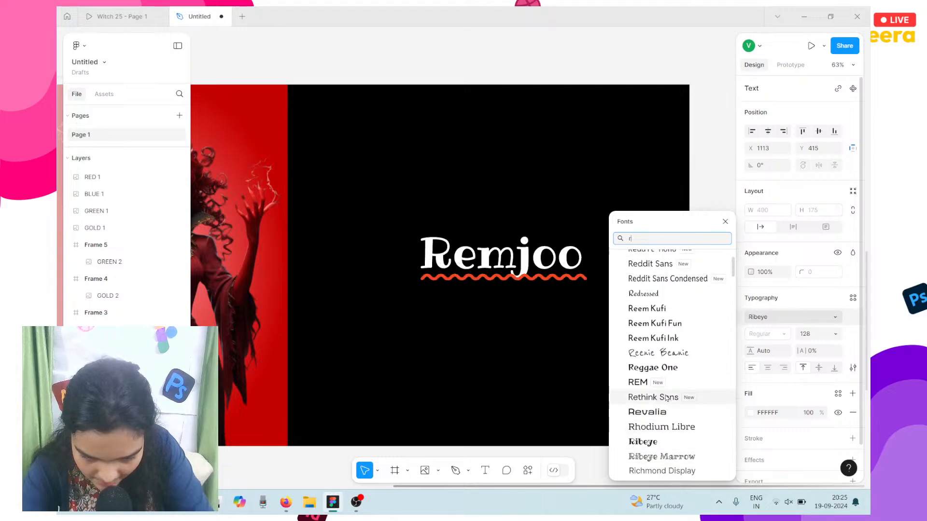
{"action": "scroll", "coordinate": [666, 398], "scroll_direction": "up", "scroll_amount": 3}
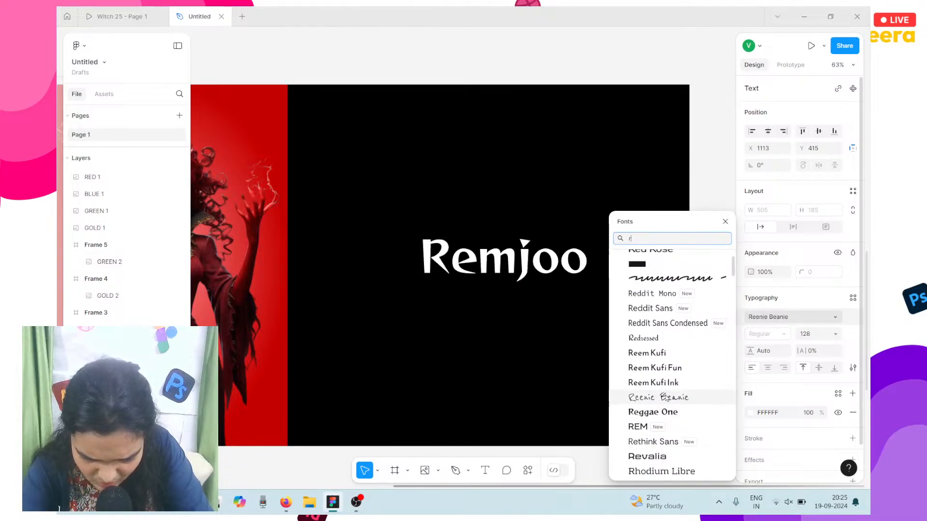
{"action": "scroll", "coordinate": [666, 398], "scroll_direction": "down", "scroll_amount": 3}
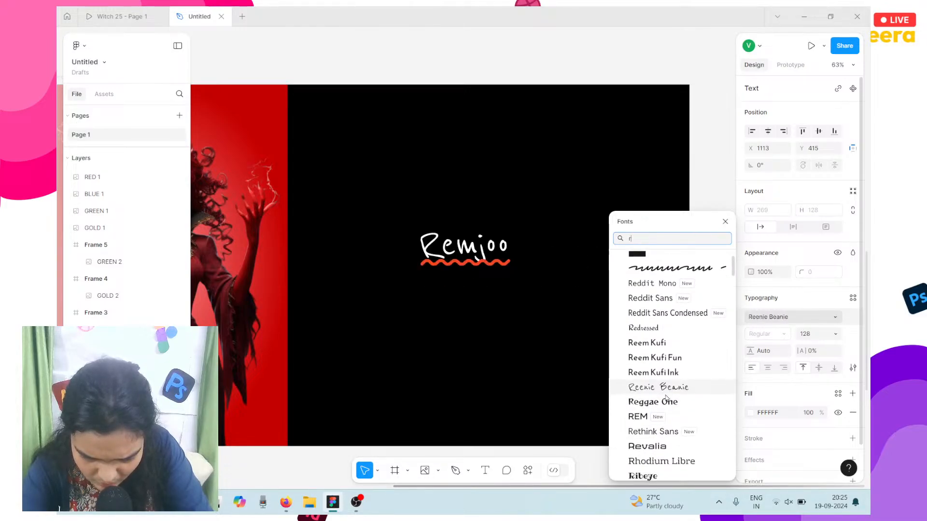
{"action": "left_click", "coordinate": [135, 13]}
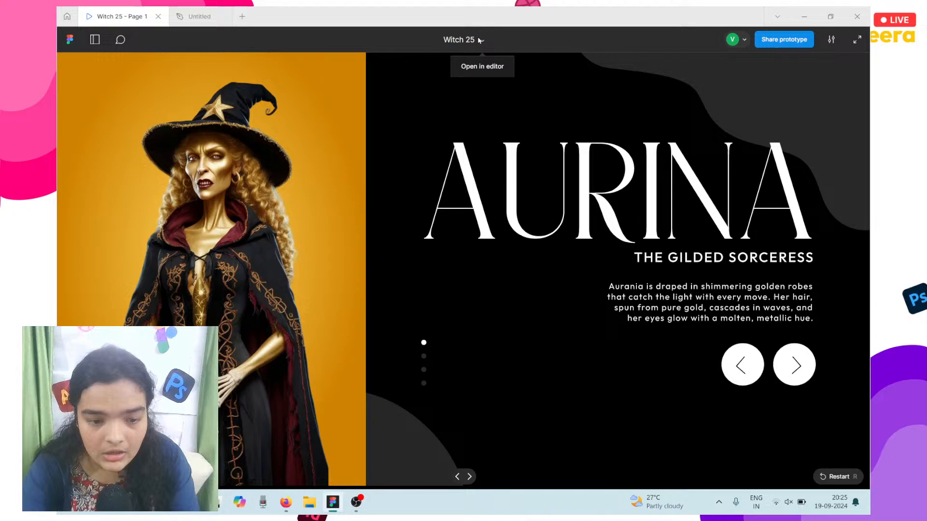
Step: Open the Witch 25 file in the editor
{"action": "left_click", "coordinate": [482, 67]}
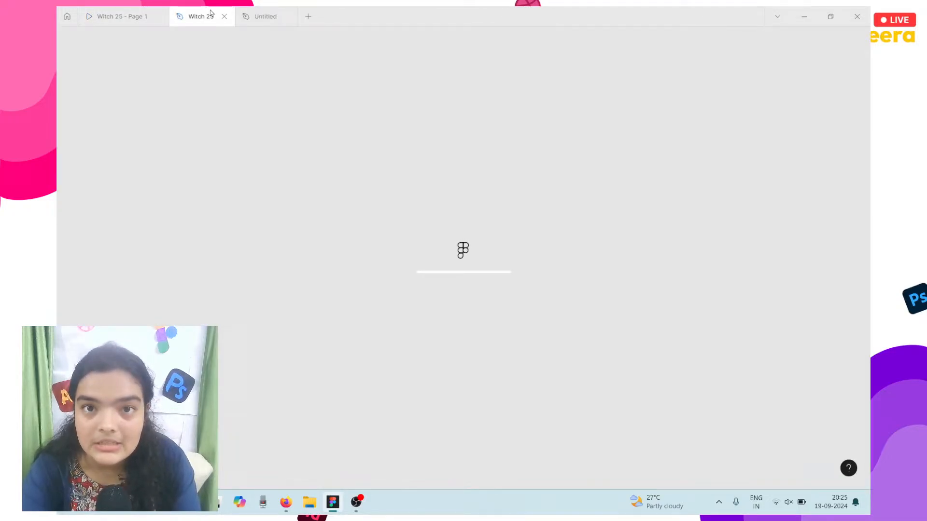
{"action": "left_click", "coordinate": [123, 12]}
{"action": "left_click", "coordinate": [190, 13]}
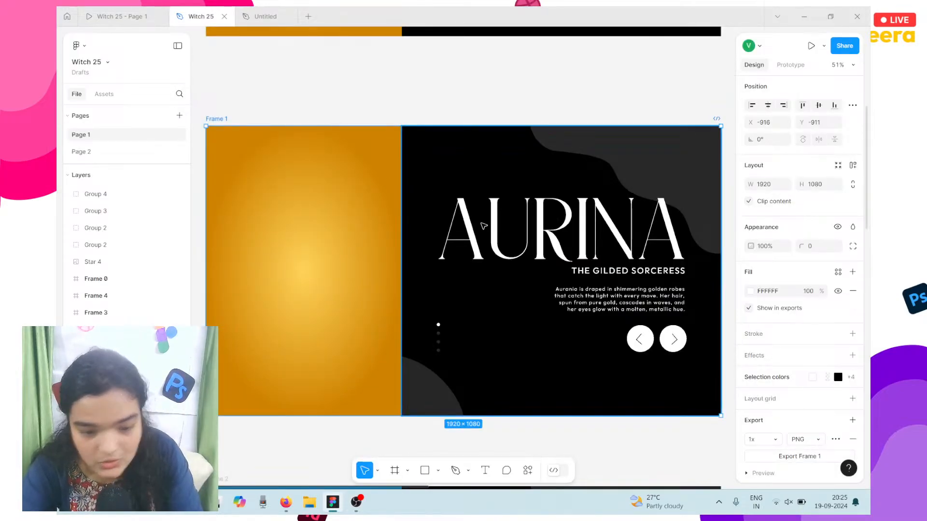
Step: Try the Aboreto font on the AURINA title, then undo it
{"action": "left_click", "coordinate": [483, 225]}
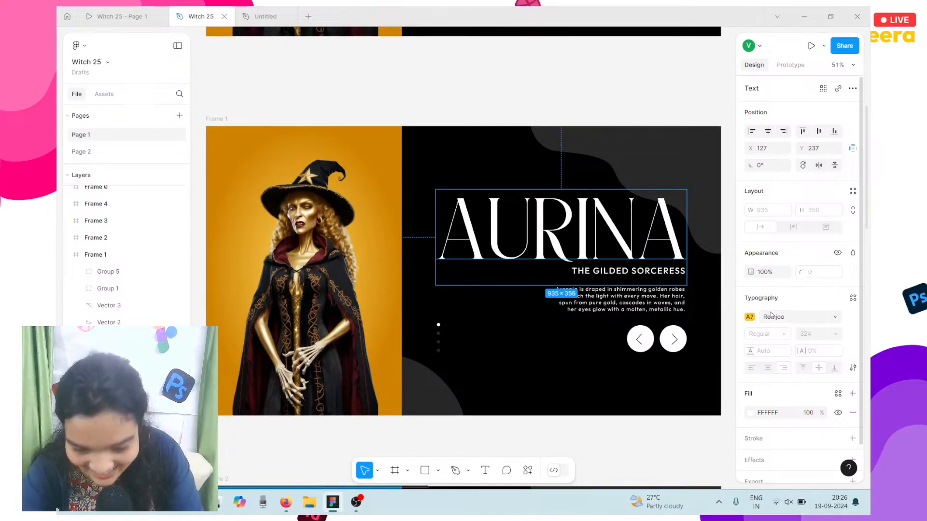
{"action": "left_click", "coordinate": [772, 315]}
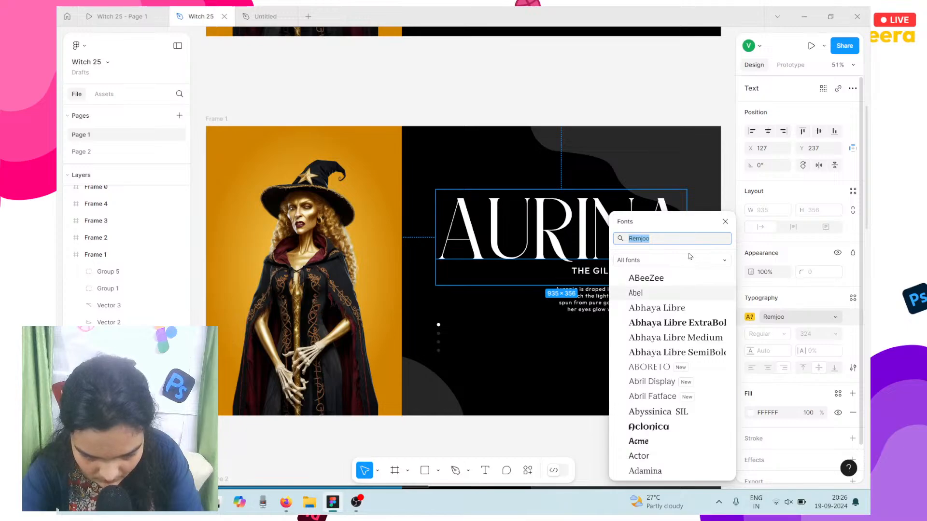
{"action": "left_click", "coordinate": [676, 373]}
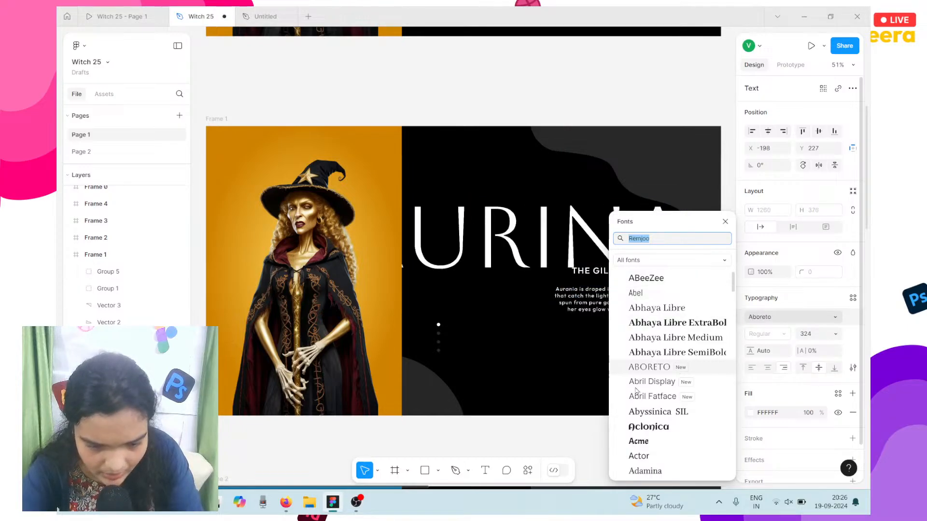
{"action": "left_click", "coordinate": [529, 434]}
{"action": "key", "text": "ctrl+z"}
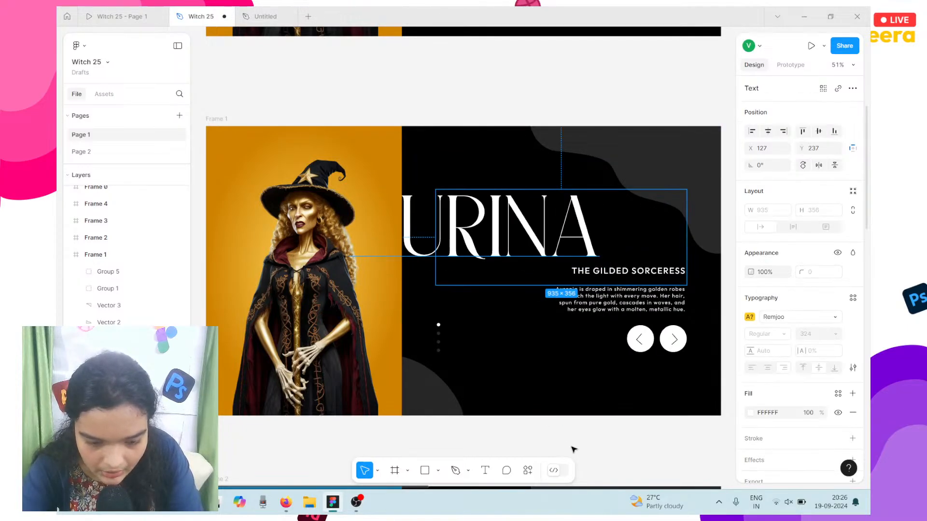
Step: Drill into the slide layers to edit AURINA, dismiss the missing-fonts warning, and switch to Drive
{"action": "left_click", "coordinate": [447, 325]}
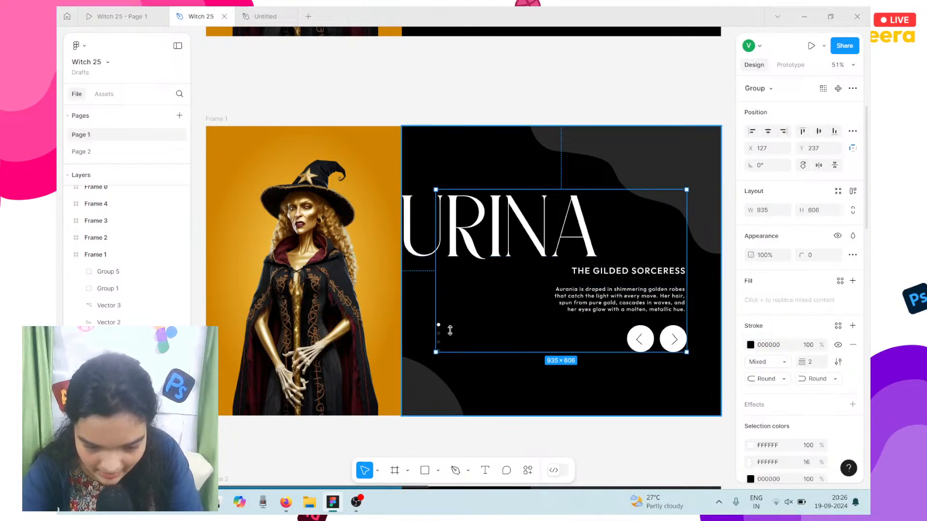
{"action": "left_click", "coordinate": [398, 226]}
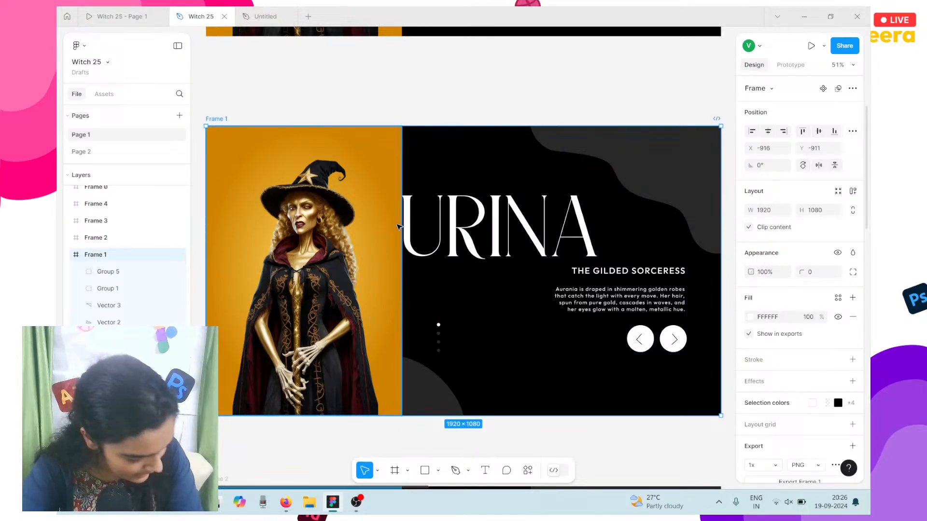
{"action": "double_click", "coordinate": [399, 227]}
{"action": "left_click", "coordinate": [458, 223]}
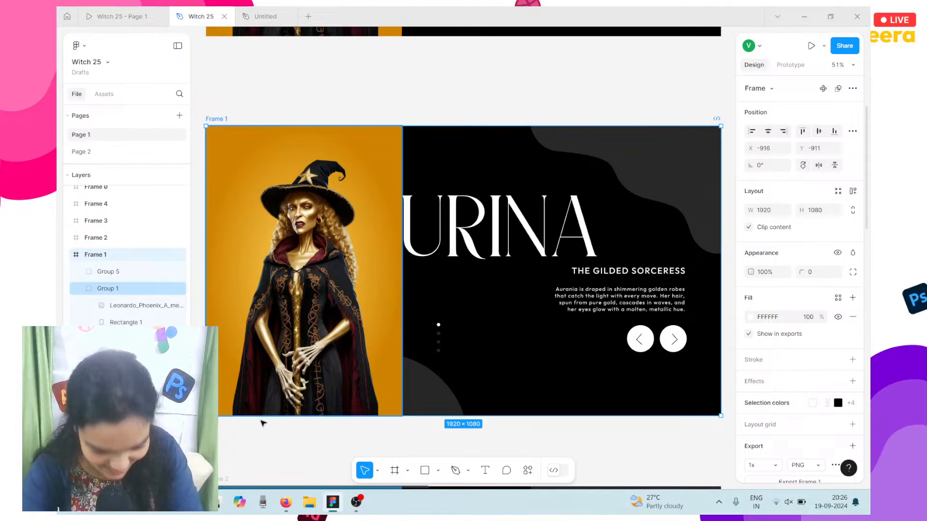
{"action": "left_click_drag", "start_coordinate": [504, 439], "coordinate": [520, 241]}
{"action": "double_click", "coordinate": [520, 241]}
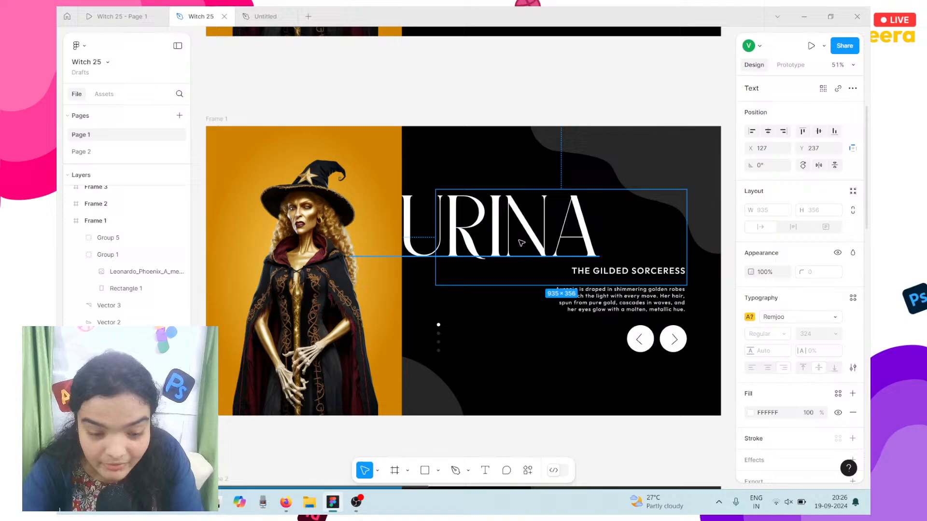
{"action": "double_click", "coordinate": [447, 238]}
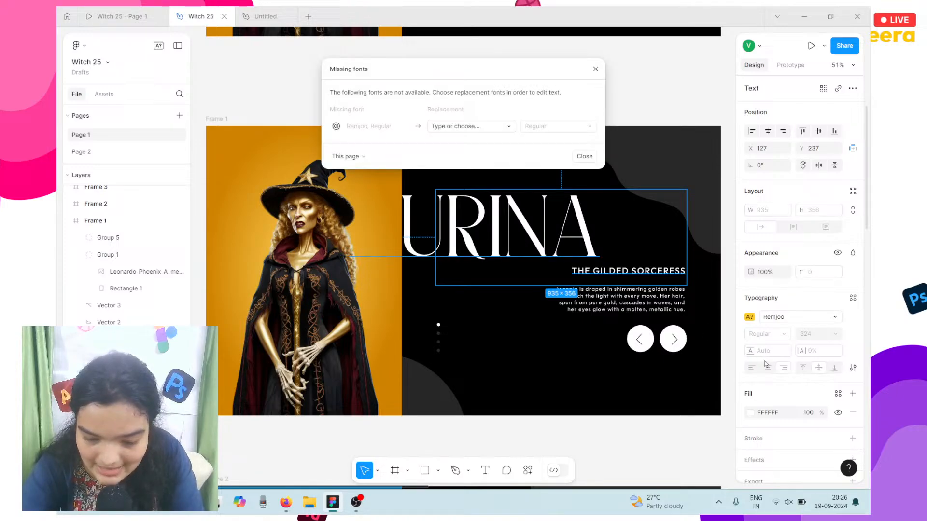
{"action": "left_click", "coordinate": [509, 348]}
{"action": "left_click", "coordinate": [285, 503]}
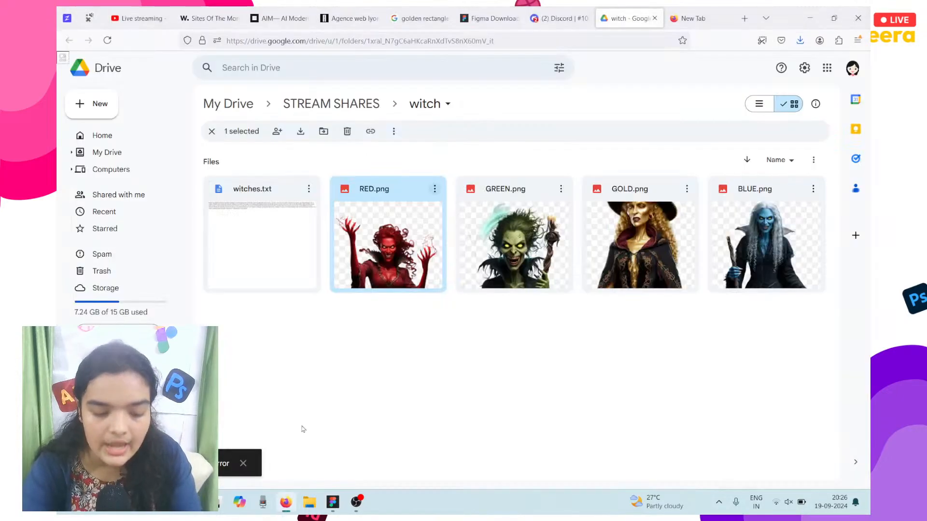
Step: Search Google for 'adobe fonts' and open the Adobe Fonts website
{"action": "left_click", "coordinate": [692, 14]}
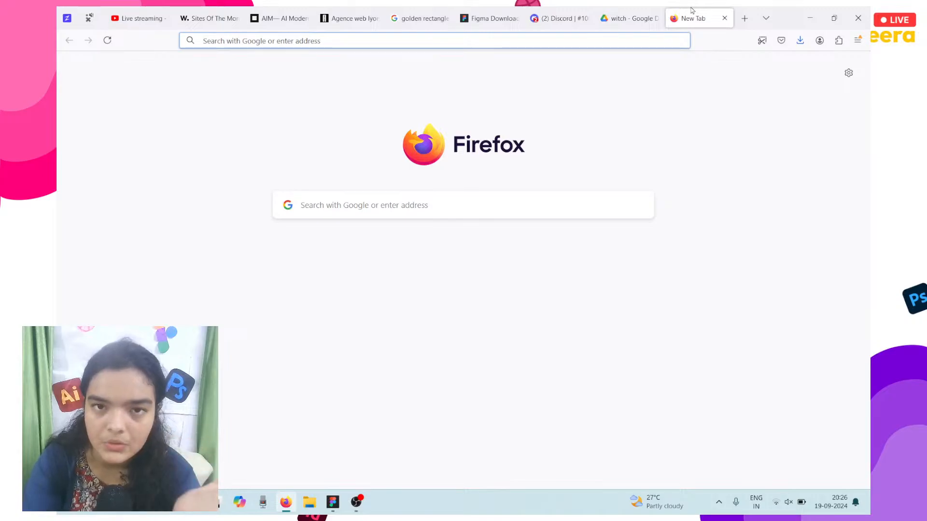
{"action": "type", "text": "adobe"}
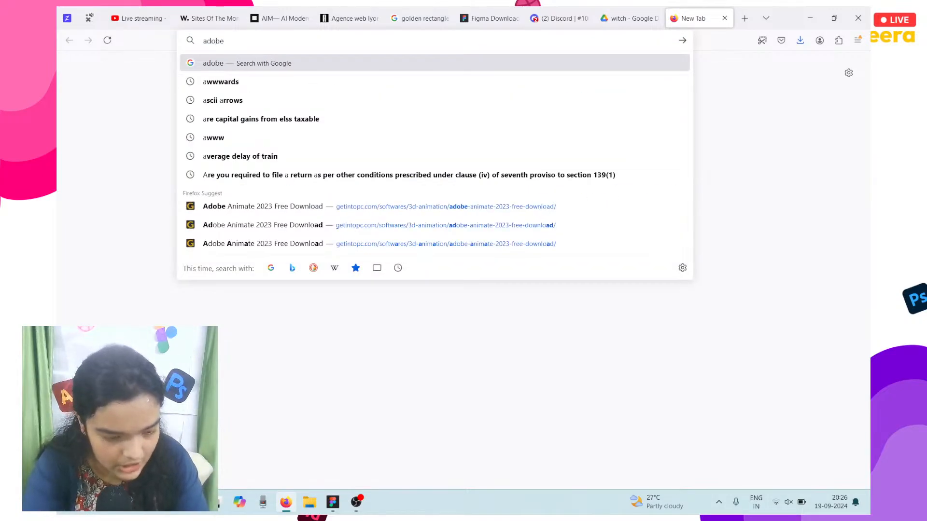
{"action": "key", "text": "Return"}
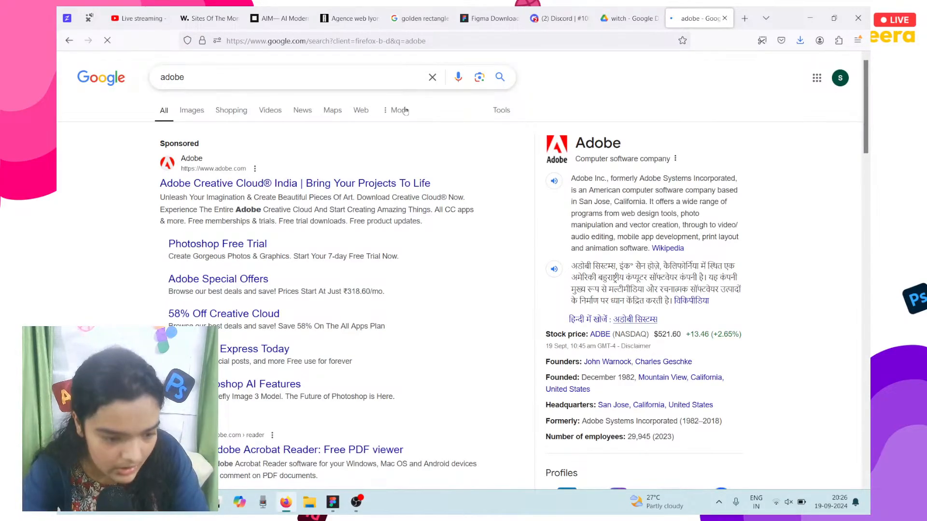
{"action": "left_click", "coordinate": [352, 190]}
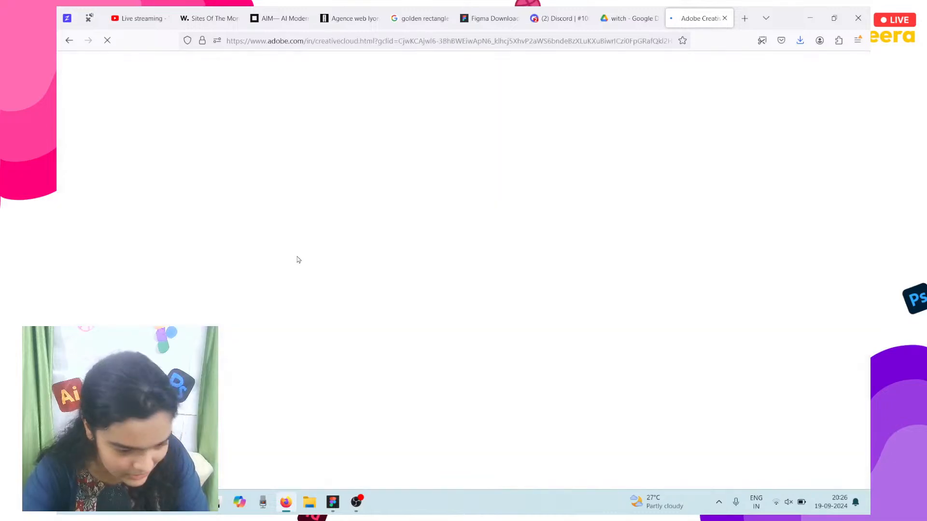
{"action": "left_click", "coordinate": [536, 39]}
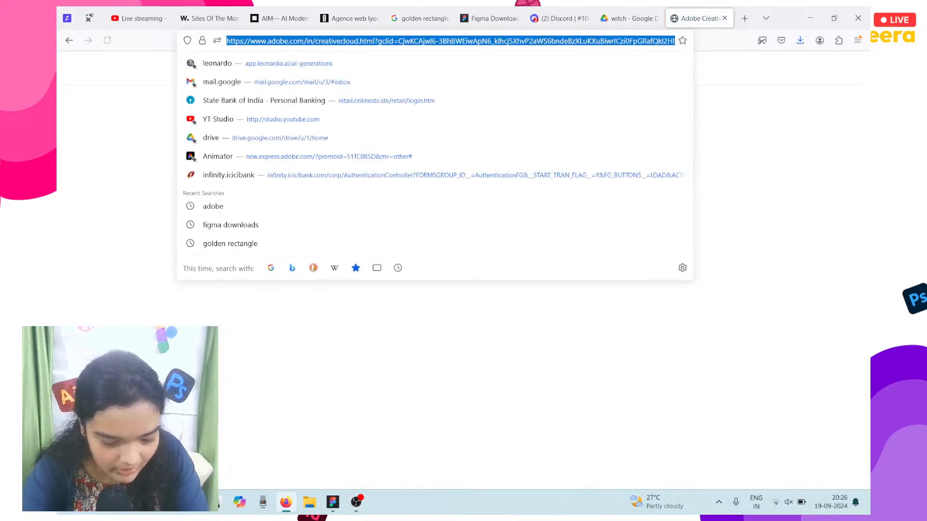
{"action": "type", "text": "adobe"}
{"action": "key", "text": "Return"}
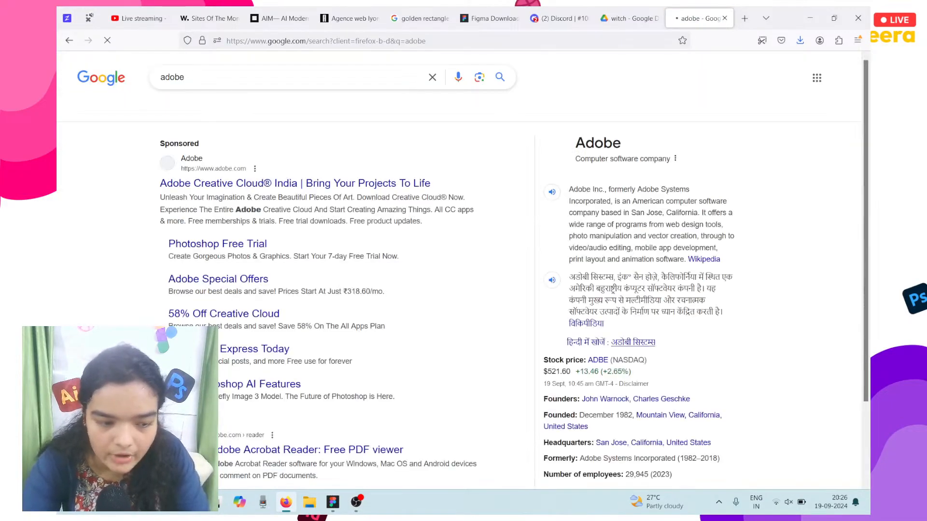
{"action": "left_click", "coordinate": [267, 83]}
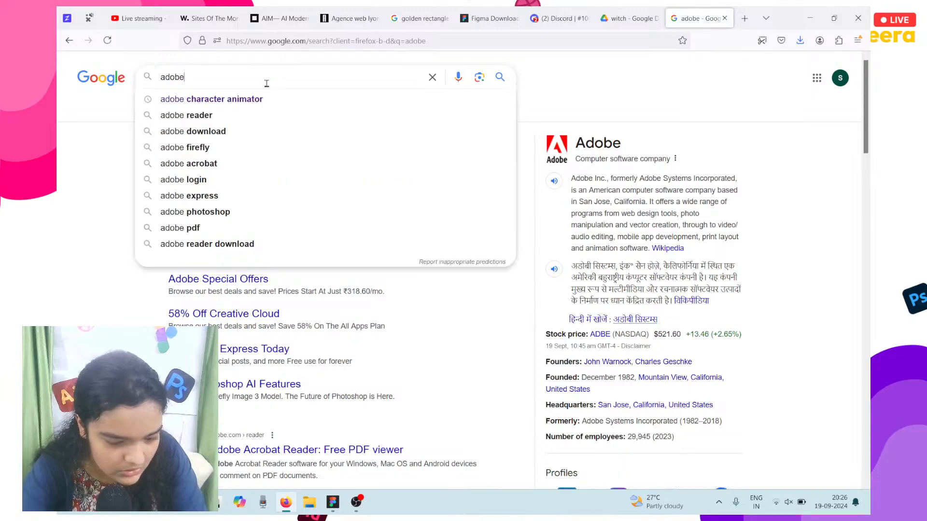
{"action": "type", "text": "fonts"}
{"action": "key", "text": "Return"}
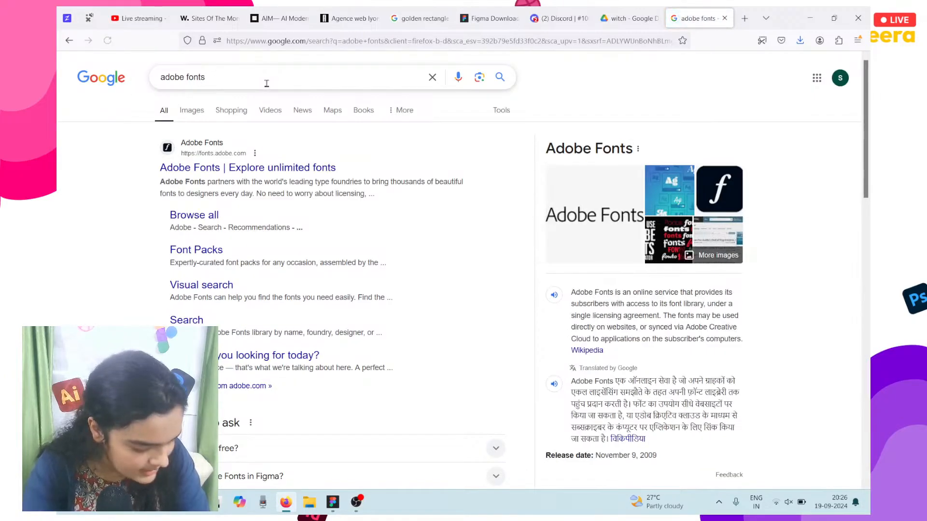
{"action": "left_click", "coordinate": [226, 168]}
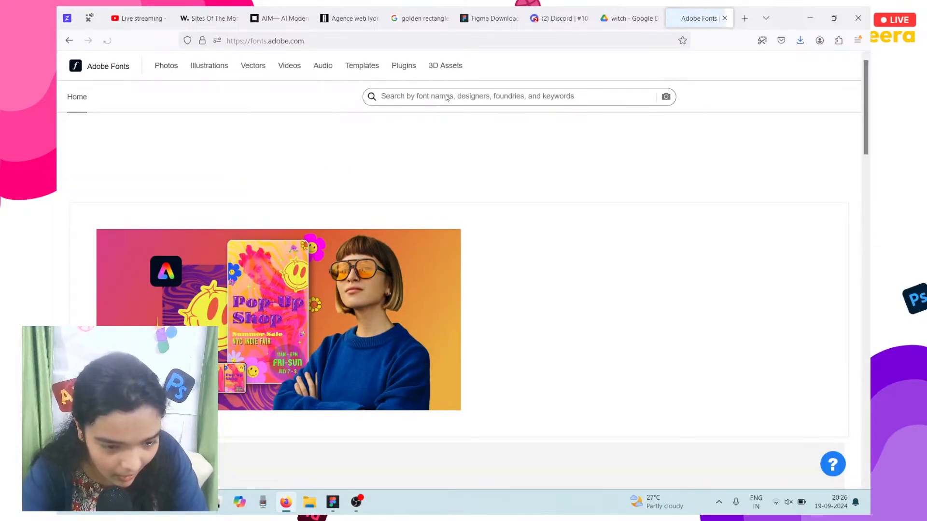
Step: Search Adobe Fonts for 'remjoo', finding only unrelated families
{"action": "left_click", "coordinate": [443, 96]}
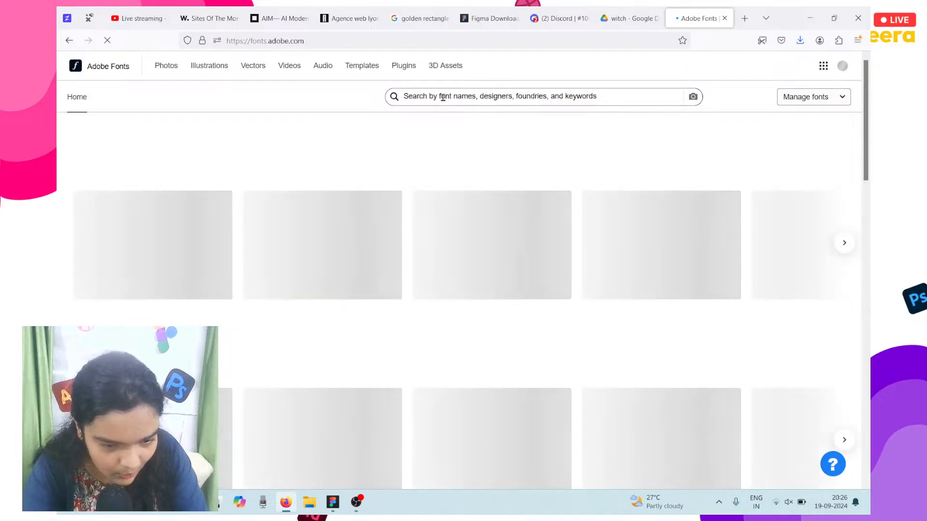
{"action": "type", "text": "remjooo"}
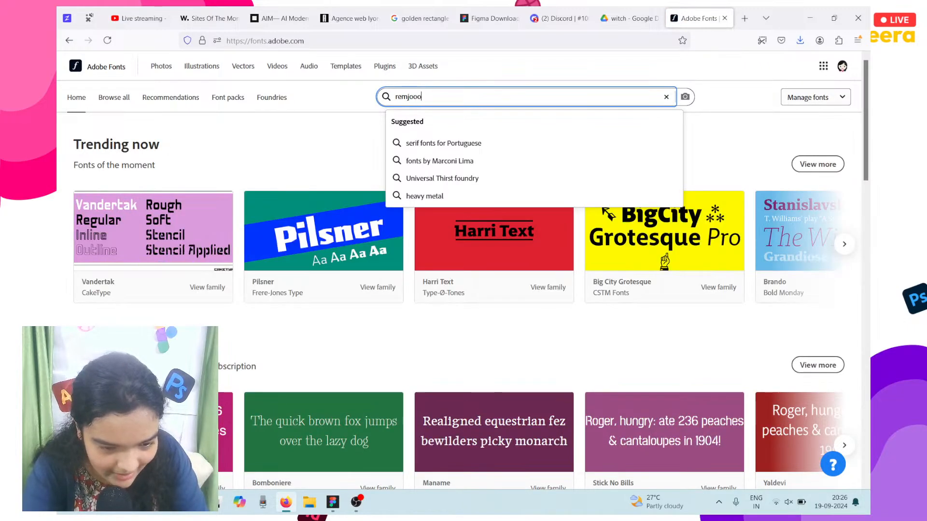
{"action": "key", "text": "BackSpace"}
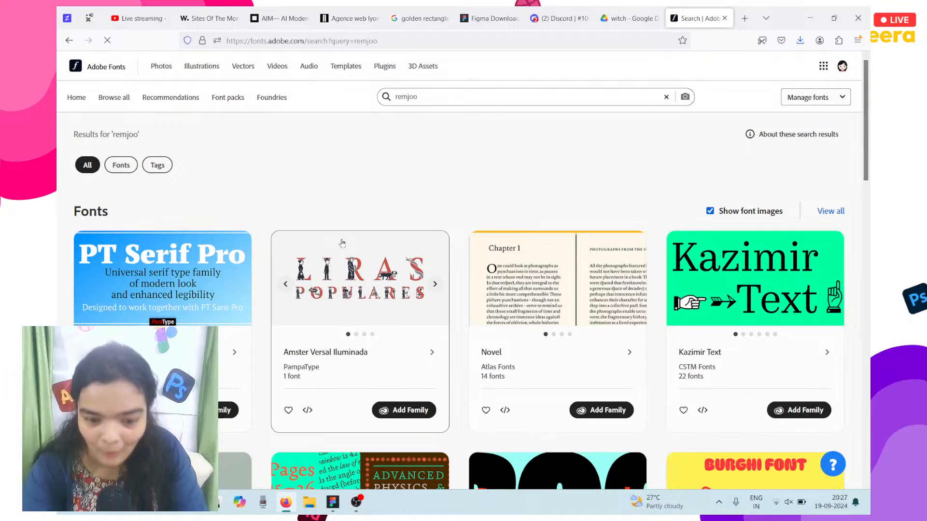
{"action": "left_click", "coordinate": [745, 18]}
Step: Search 'google fonts' in a new tab, open the Google Fonts site, and return to Figma
{"action": "type", "text": "google"}
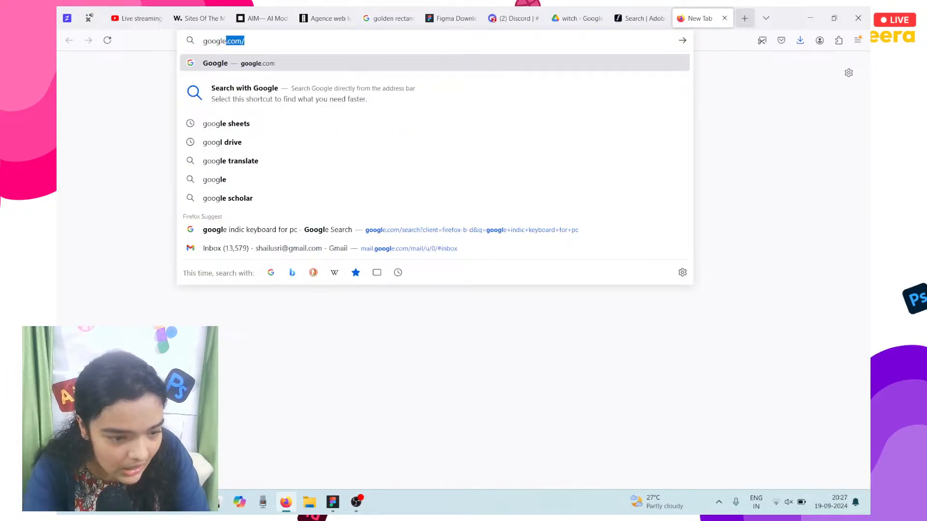
{"action": "type", "text": " fonts"}
{"action": "key", "text": "Return"}
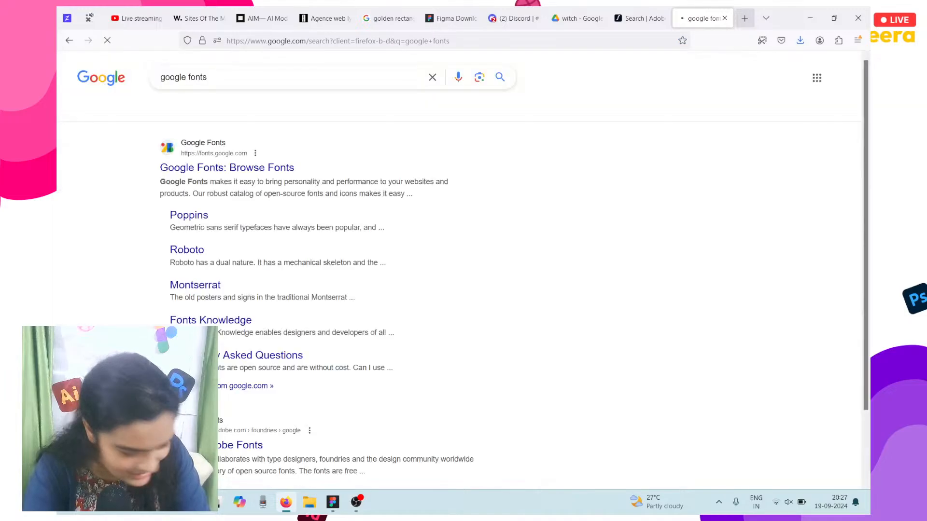
{"action": "left_click", "coordinate": [278, 167]}
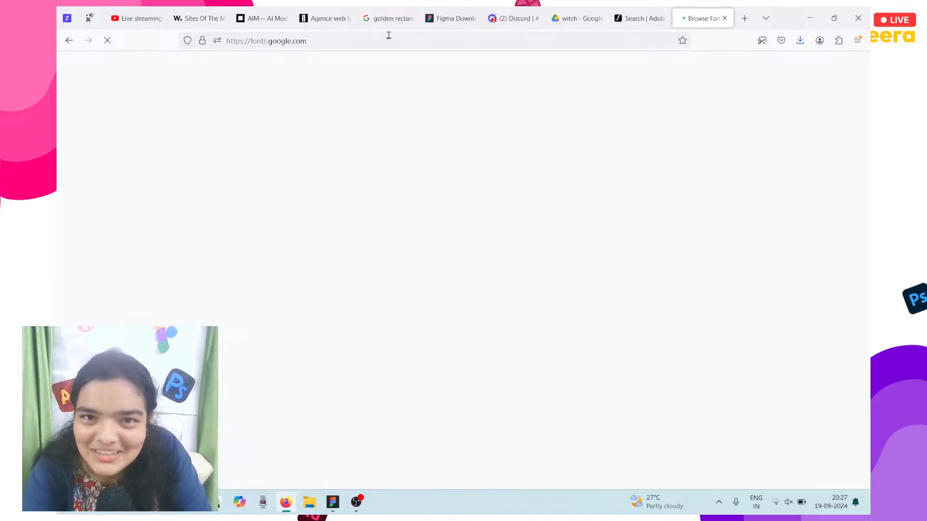
{"action": "left_click", "coordinate": [343, 43]}
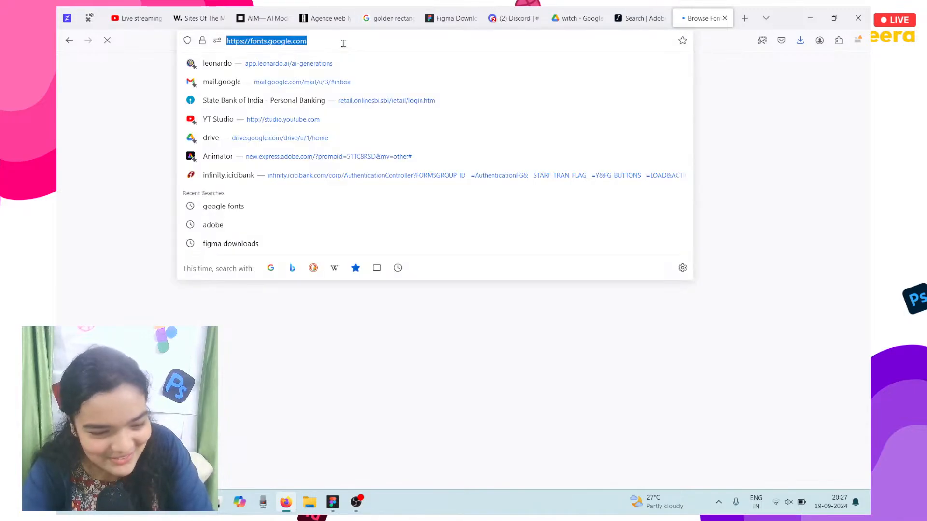
{"action": "key", "text": "Escape"}
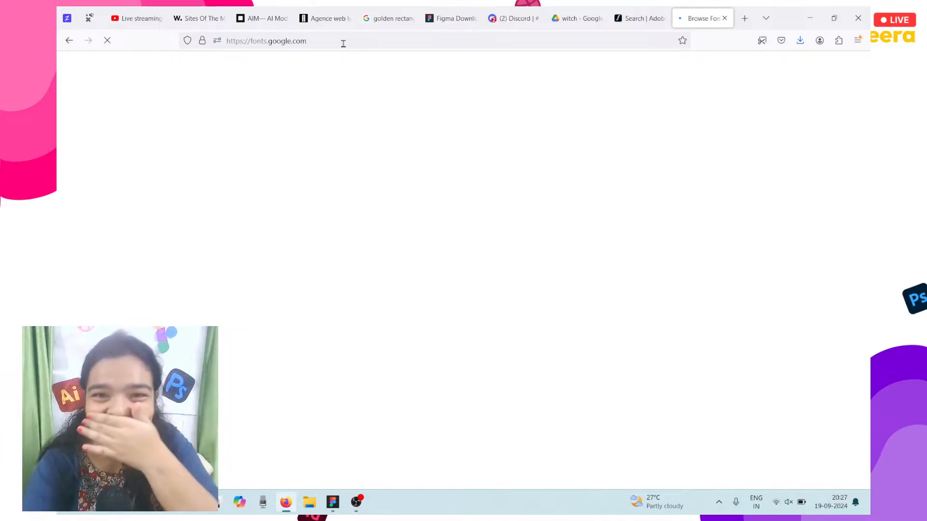
{"action": "mouse_move", "coordinate": [356, 503]}
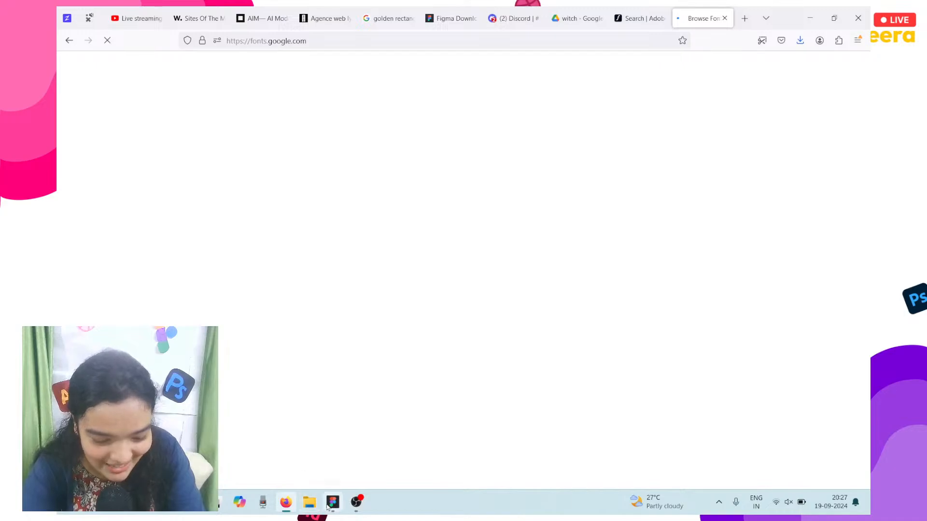
{"action": "left_click", "coordinate": [333, 502]}
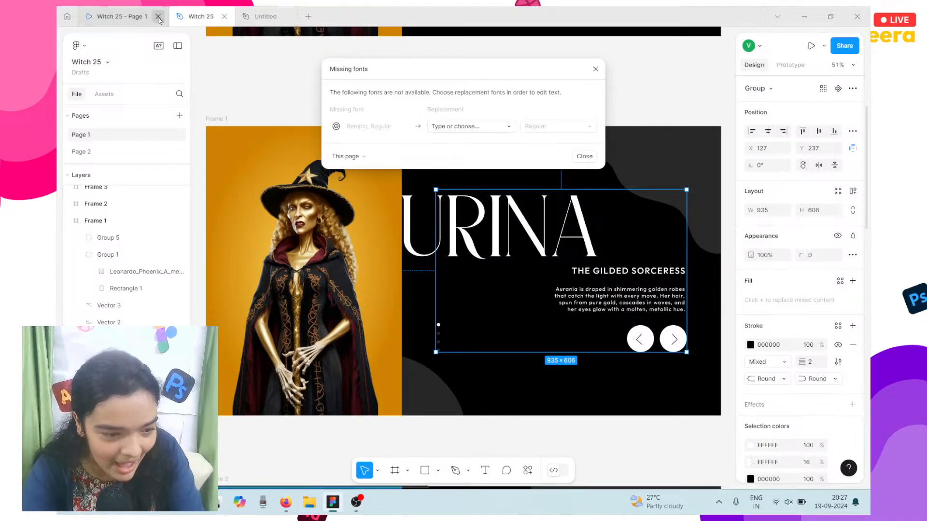
Step: Look over the four witch images in the Untitled file, then go back to Google Fonts
{"action": "left_click", "coordinate": [272, 19]}
{"action": "scroll", "coordinate": [331, 124], "scroll_direction": "up", "scroll_amount": 6}
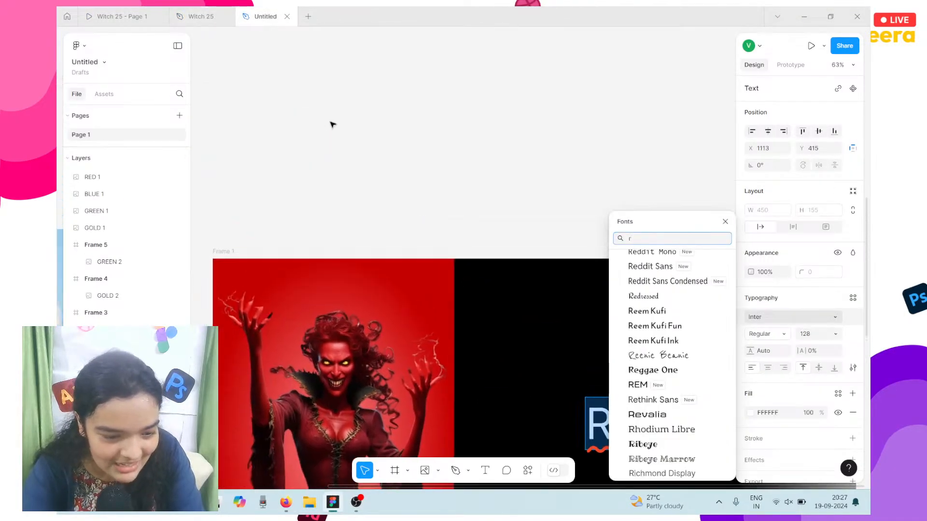
{"action": "scroll", "coordinate": [332, 124], "scroll_direction": "down", "scroll_amount": 3}
{"action": "scroll", "coordinate": [332, 124], "scroll_direction": "up", "scroll_amount": 3}
{"action": "scroll", "coordinate": [332, 124], "scroll_direction": "up", "scroll_amount": 4}
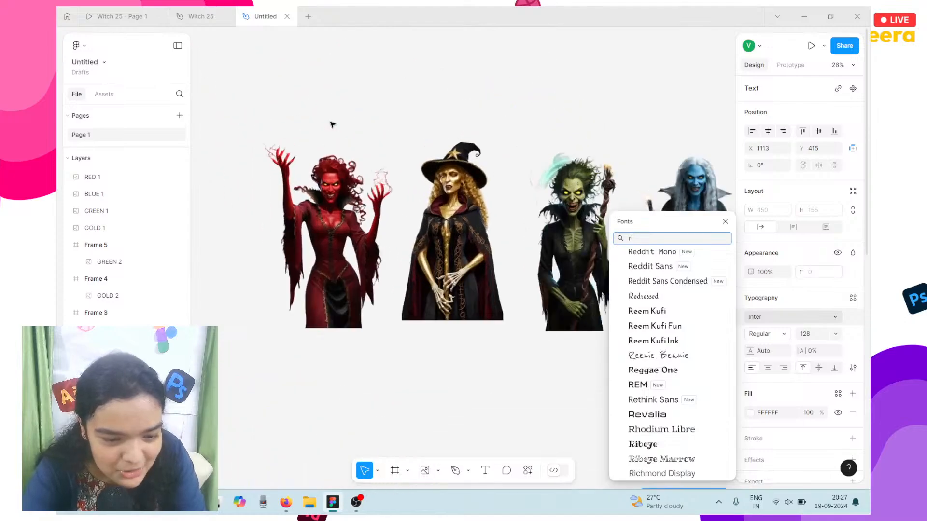
{"action": "scroll", "coordinate": [332, 124], "scroll_direction": "down", "scroll_amount": 3}
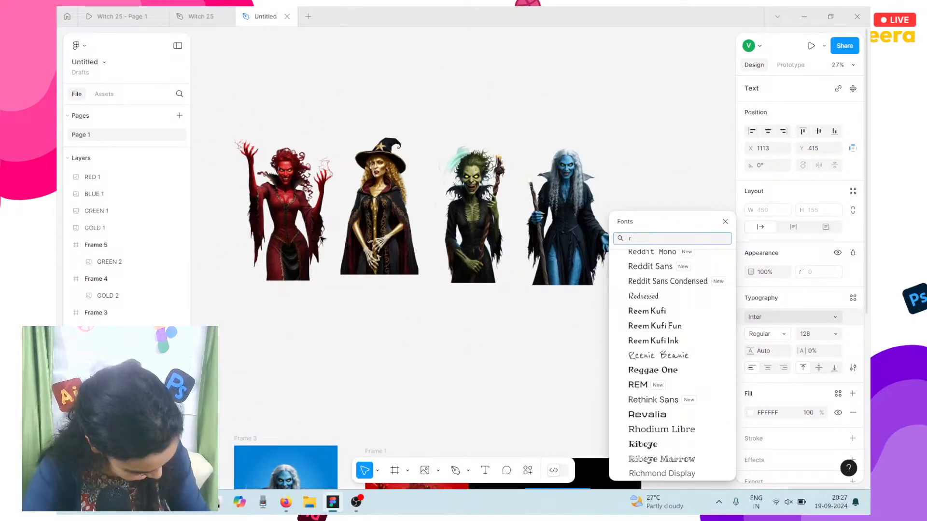
{"action": "left_click", "coordinate": [286, 502]}
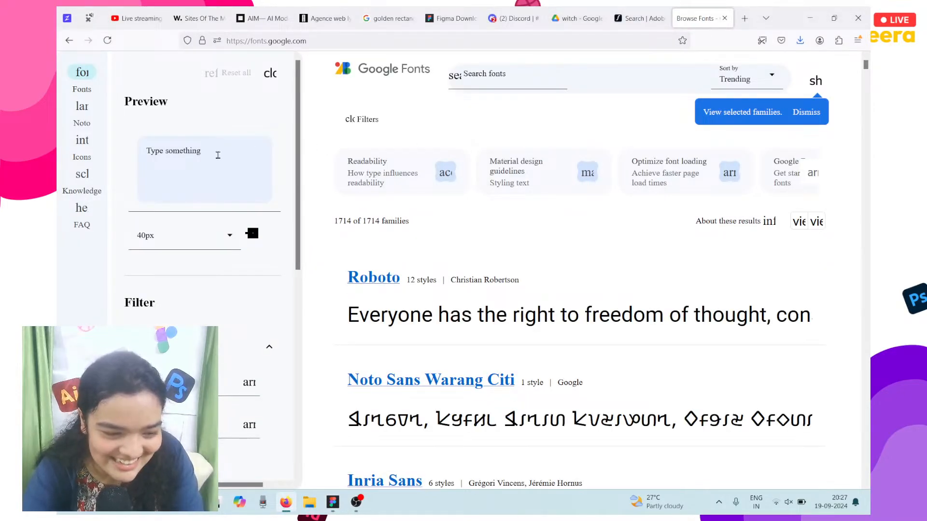
Step: Close the filter panel, reload Google Fonts, and search it for 'remjoo' with no results
{"action": "left_click", "coordinate": [269, 74]}
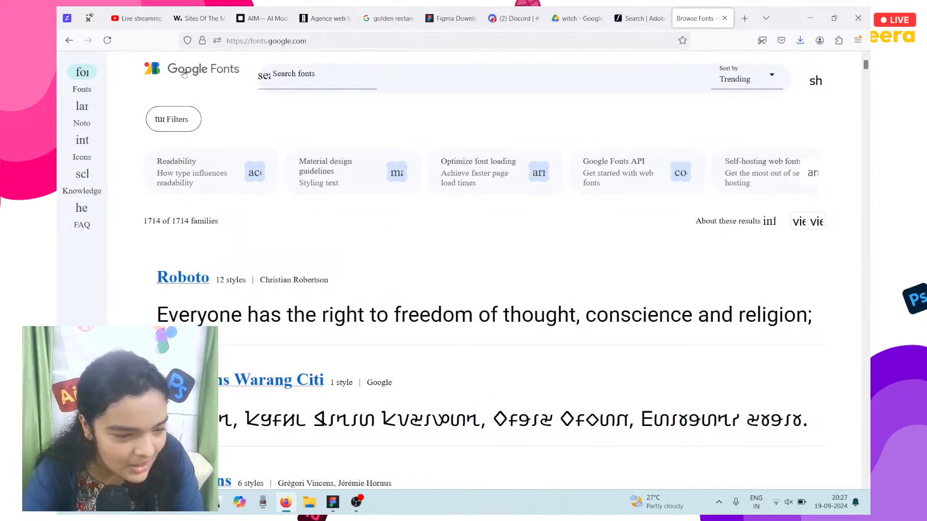
{"action": "left_click", "coordinate": [106, 39]}
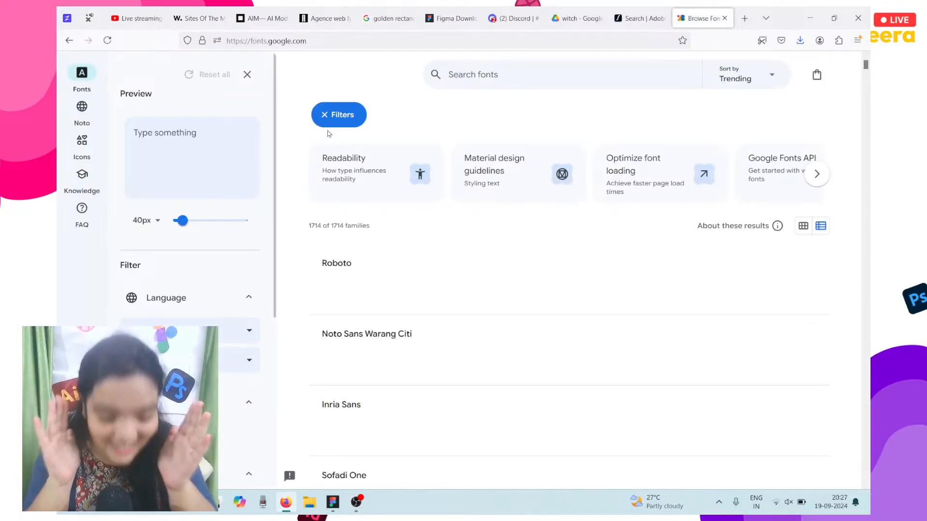
{"action": "left_click", "coordinate": [501, 78]}
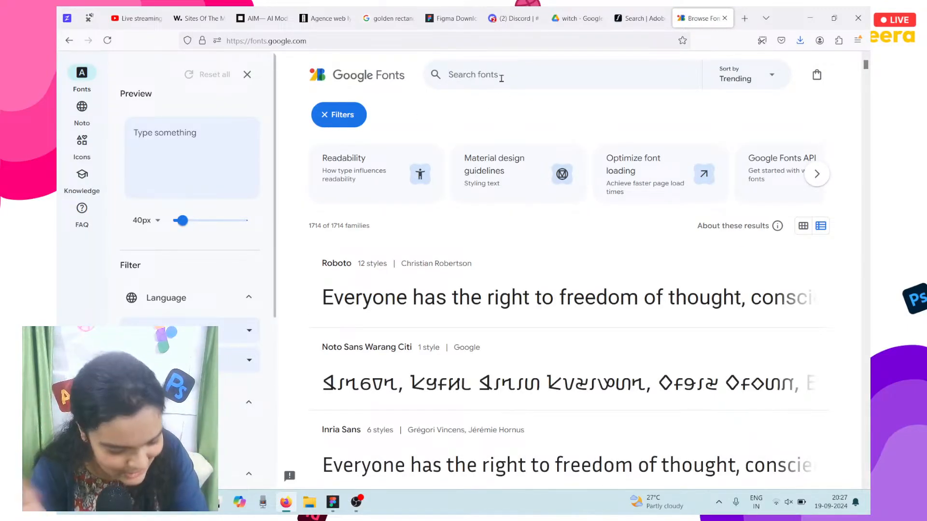
{"action": "type", "text": "remjoo"}
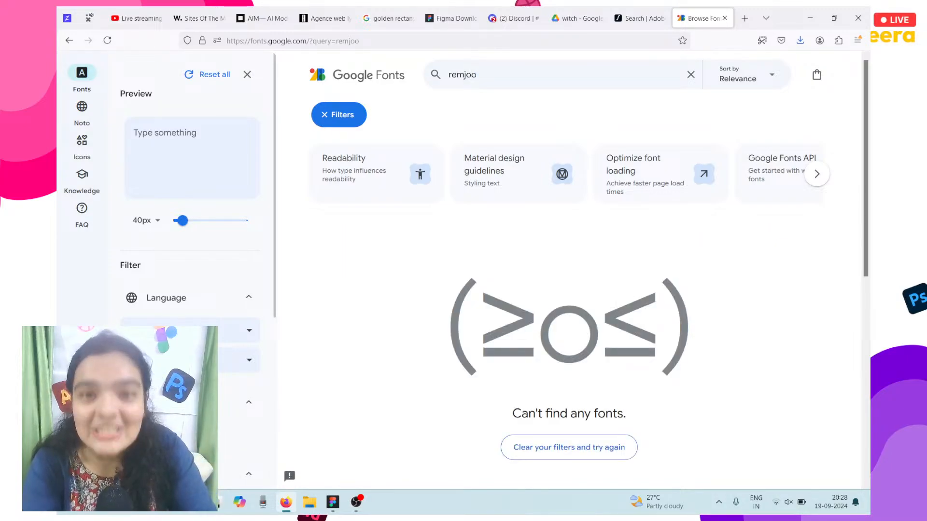
Step: Google 'remjoo' in a new tab, finding 1001 Fonts and MyFonts pages, then return to Figma
{"action": "left_click", "coordinate": [743, 18]}
{"action": "type", "text": "rem"}
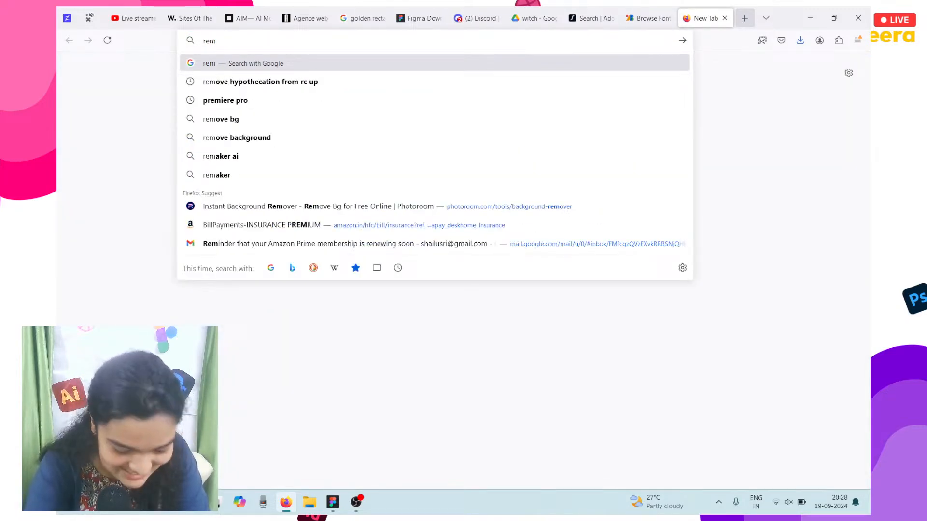
{"action": "type", "text": "joo"}
{"action": "key", "text": "Return"}
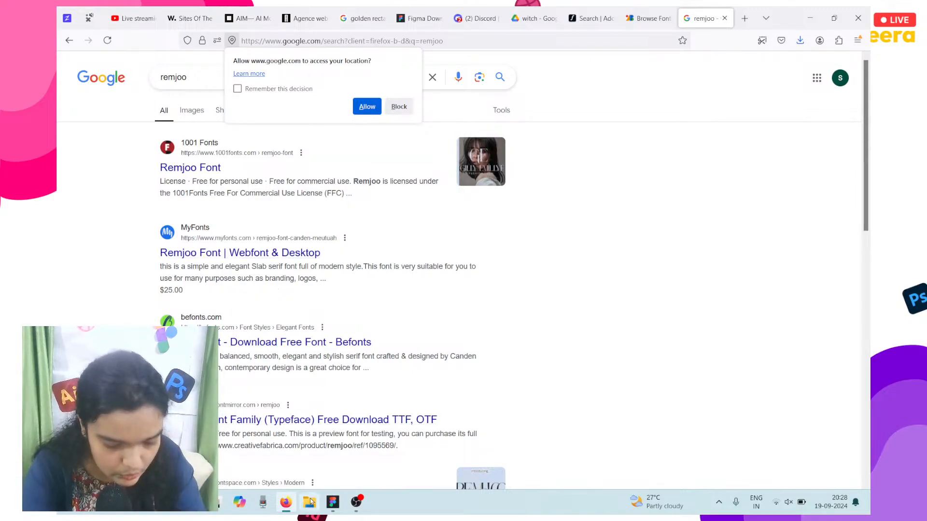
{"action": "left_click", "coordinate": [335, 504]}
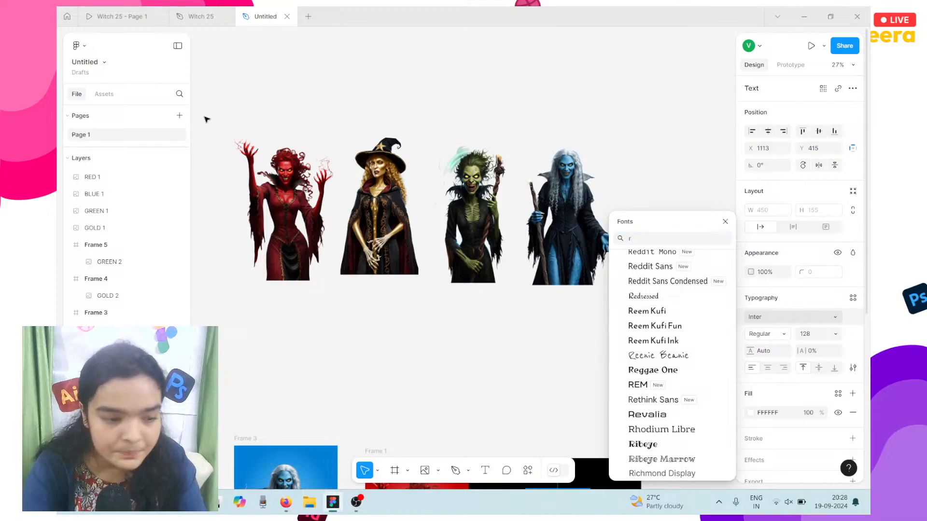
Step: Open the Witch 25 design, dismiss the missing-fonts notice, and select the Aurina title
{"action": "left_click", "coordinate": [139, 10]}
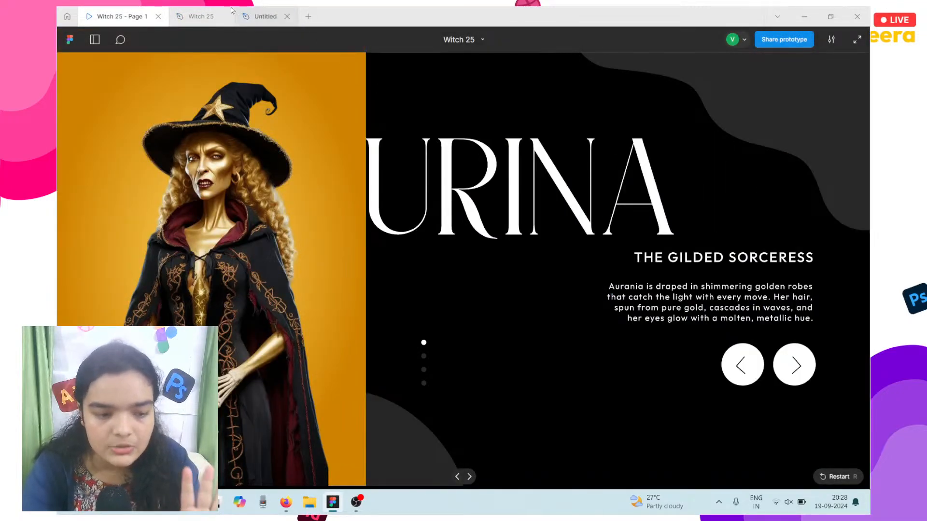
{"action": "left_click", "coordinate": [200, 16]}
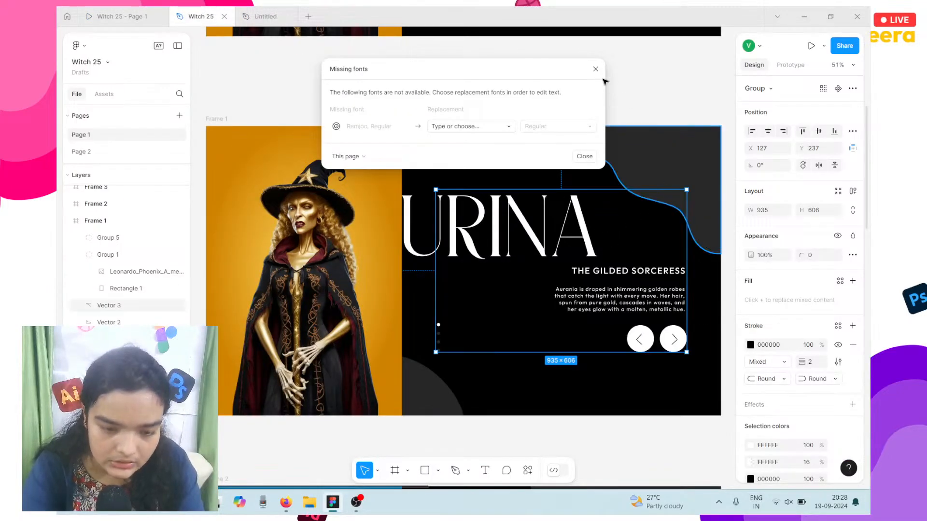
{"action": "left_click", "coordinate": [584, 157]}
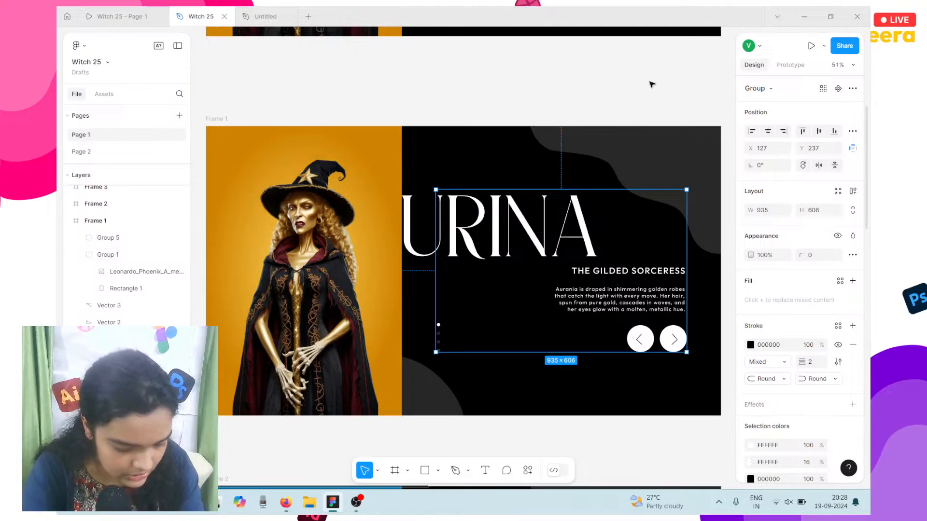
{"action": "key", "text": "ctrl+z"}
{"action": "key", "text": "ctrl+z"}
{"action": "key", "text": "ctrl+z"}
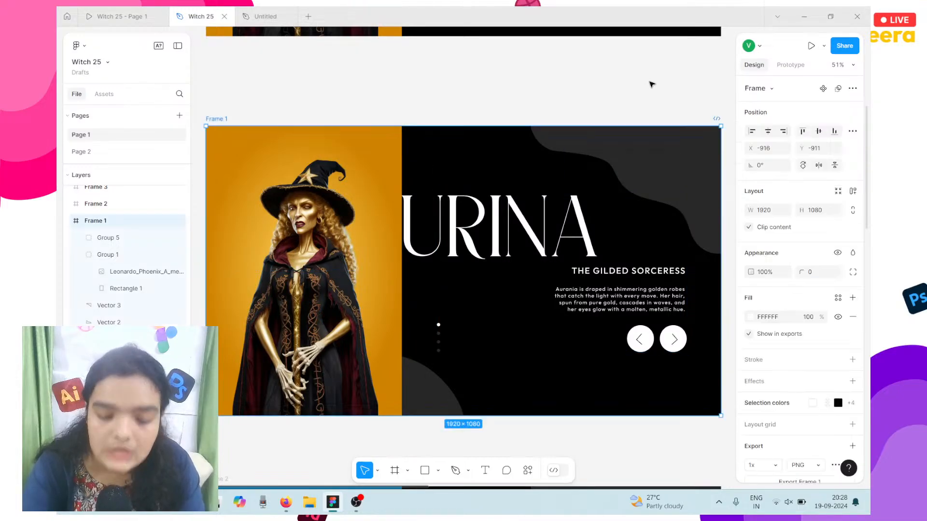
{"action": "scroll", "coordinate": [651, 84], "scroll_direction": "up", "scroll_amount": 3}
{"action": "scroll", "coordinate": [652, 85], "scroll_direction": "down", "scroll_amount": 5}
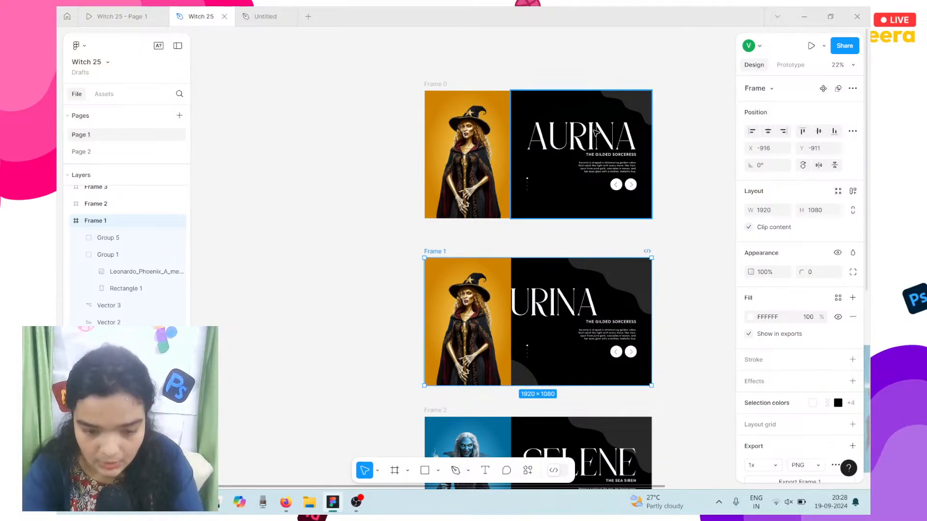
{"action": "left_click", "coordinate": [595, 133]}
{"action": "left_click", "coordinate": [595, 133]}
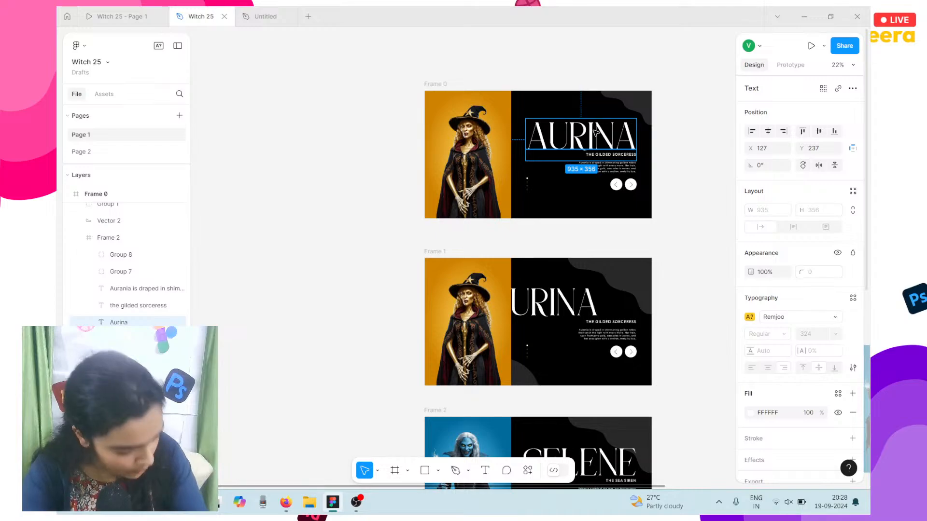
{"action": "scroll", "coordinate": [595, 132], "scroll_direction": "down", "scroll_amount": 3}
{"action": "scroll", "coordinate": [591, 218], "scroll_direction": "down", "scroll_amount": 2}
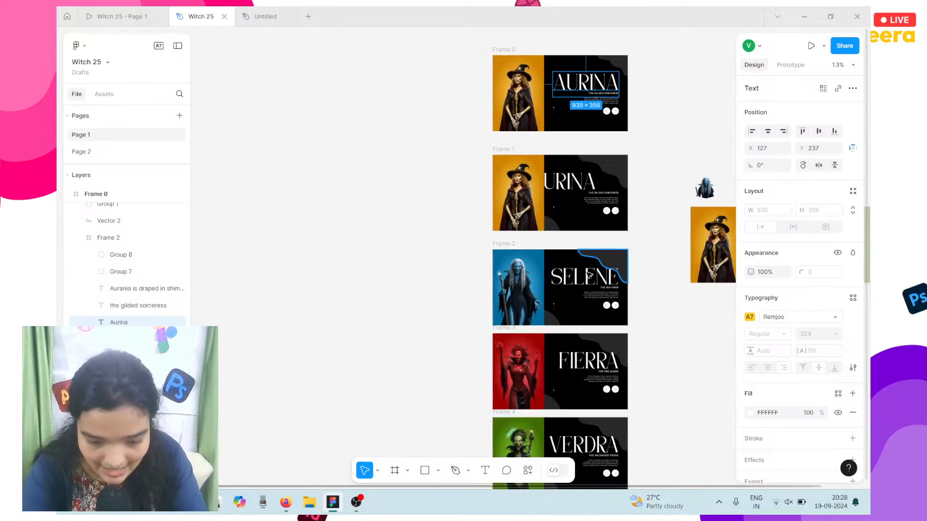
Step: Check the SELENE title's font, dismiss the missing-fonts notice, and reselect Aurina
{"action": "left_click", "coordinate": [587, 279], "text": "shift"}
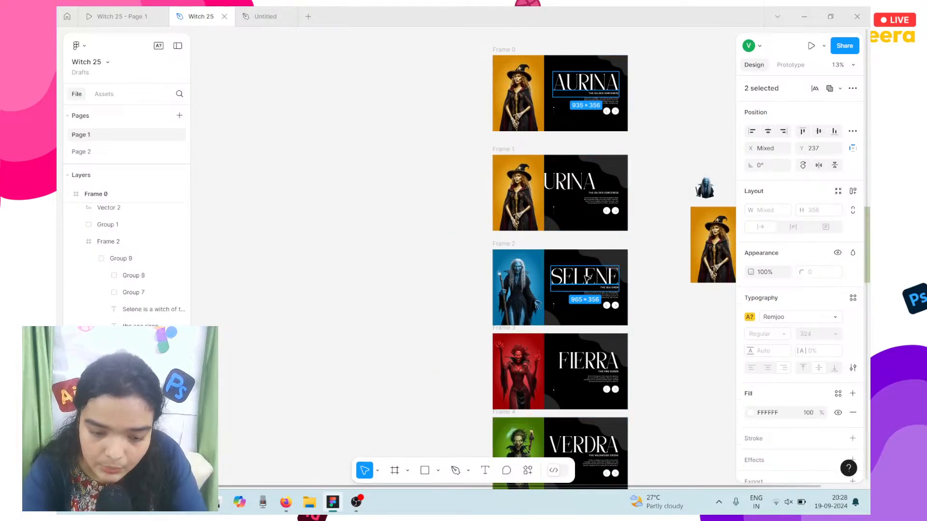
{"action": "double_click", "coordinate": [587, 279]}
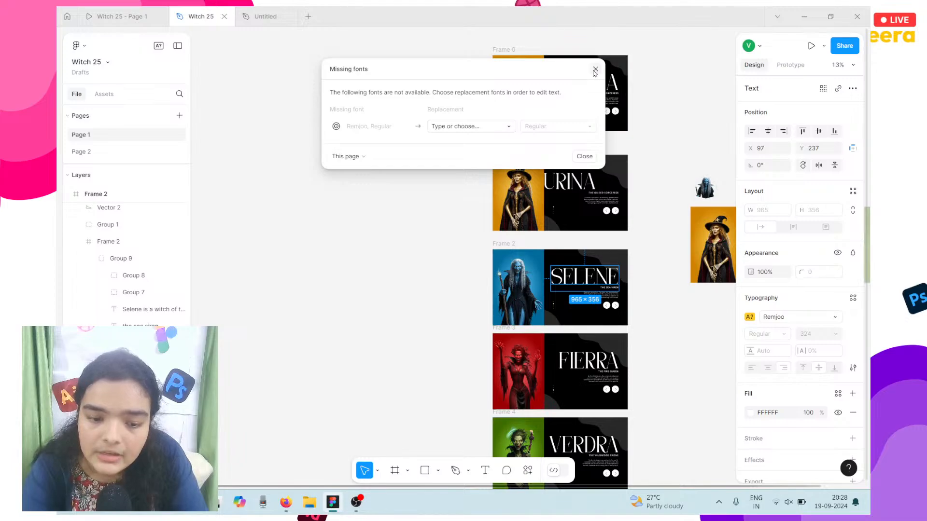
{"action": "left_click", "coordinate": [595, 70]}
{"action": "left_click", "coordinate": [607, 82], "text": "shift"}
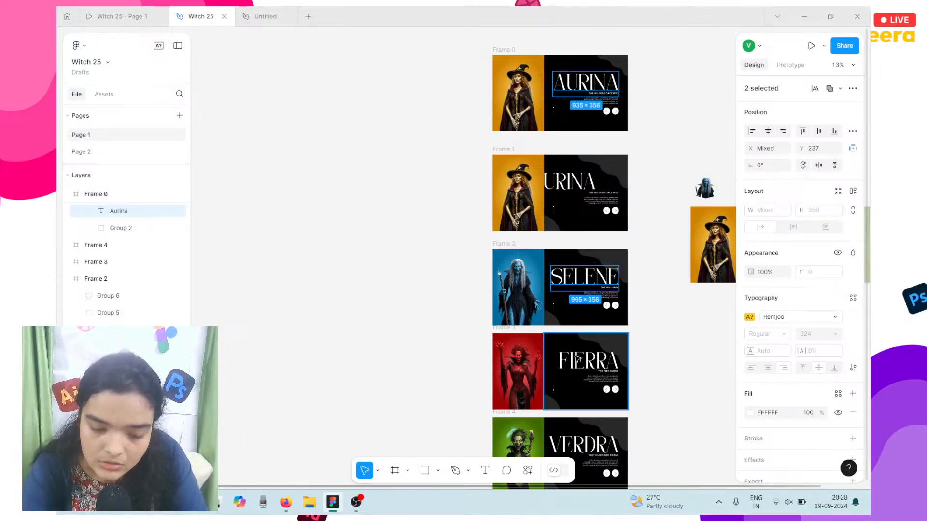
Step: Drill into the FIERRA slide to its title and confirm it uses the missing Remjoo font
{"action": "left_click", "coordinate": [577, 358], "text": "shift"}
{"action": "left_click", "coordinate": [578, 358], "text": "shift"}
{"action": "left_click", "coordinate": [578, 358], "text": "shift"}
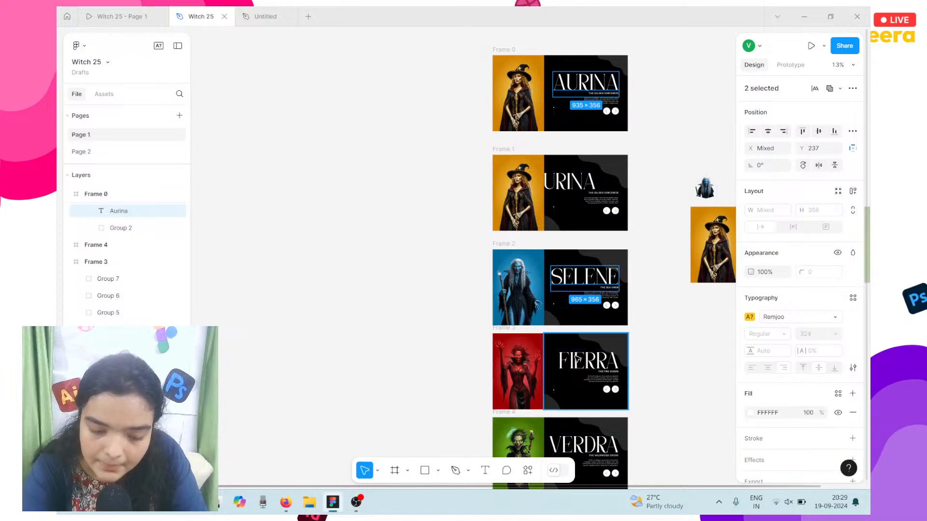
{"action": "double_click", "coordinate": [578, 358], "text": "shift"}
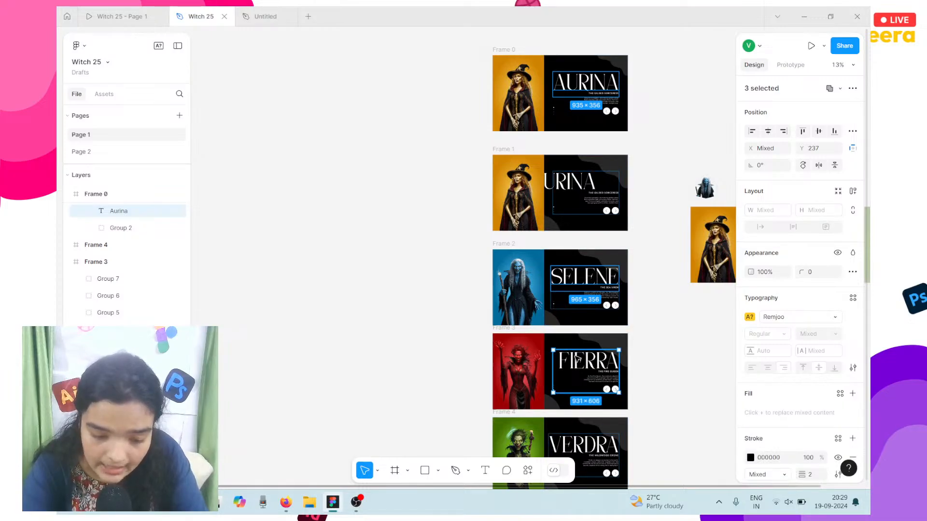
{"action": "left_click", "coordinate": [578, 359], "text": "shift"}
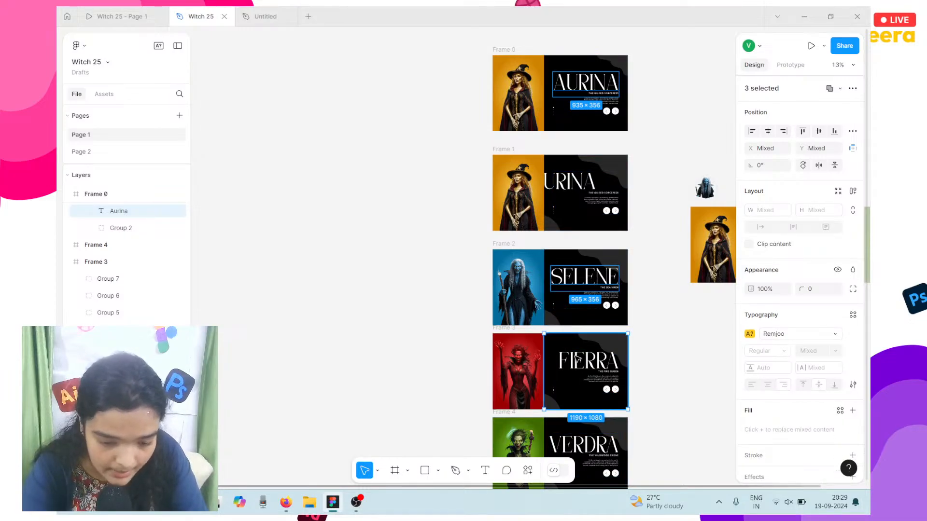
{"action": "double_click", "coordinate": [578, 358]}
{"action": "double_click", "coordinate": [578, 363]}
{"action": "double_click", "coordinate": [580, 370]}
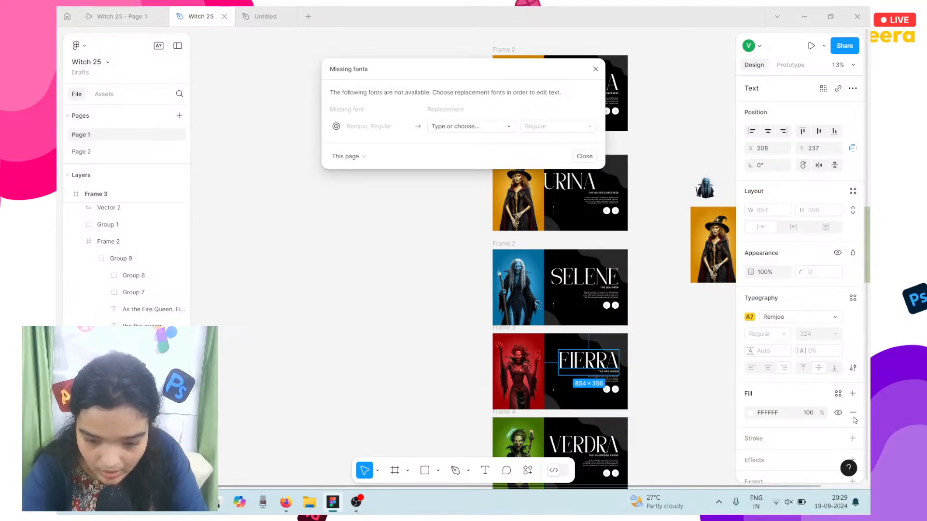
{"action": "scroll", "coordinate": [851, 456], "scroll_direction": "down", "scroll_amount": 2}
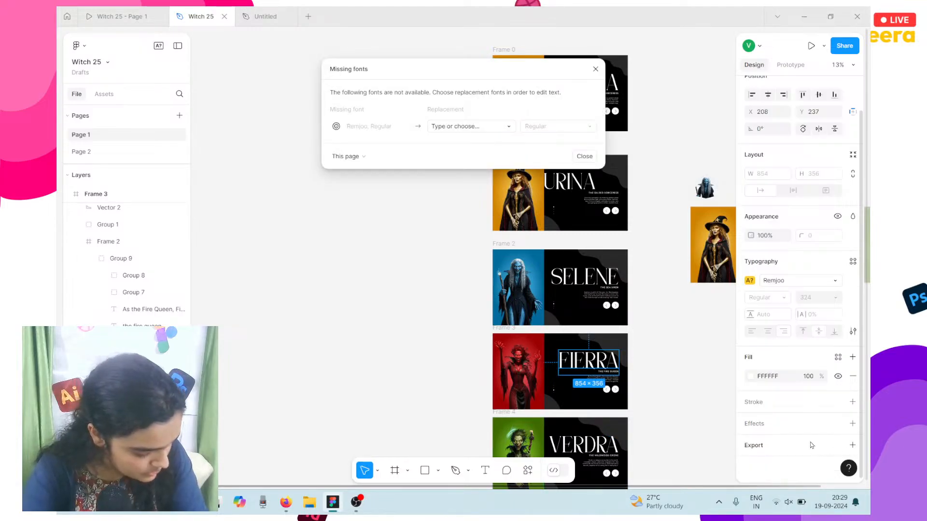
{"action": "left_click", "coordinate": [595, 69]}
Step: Set the Remjoo sample text in the Untitled draft to Playfair, then return to the Witch 25 file
{"action": "left_click", "coordinate": [266, 16]}
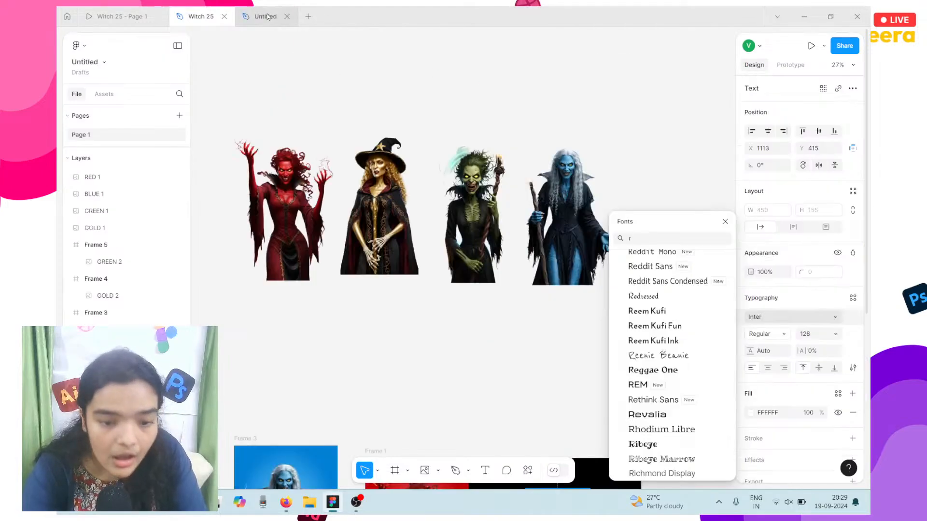
{"action": "scroll", "coordinate": [304, 283], "scroll_direction": "down", "scroll_amount": 5}
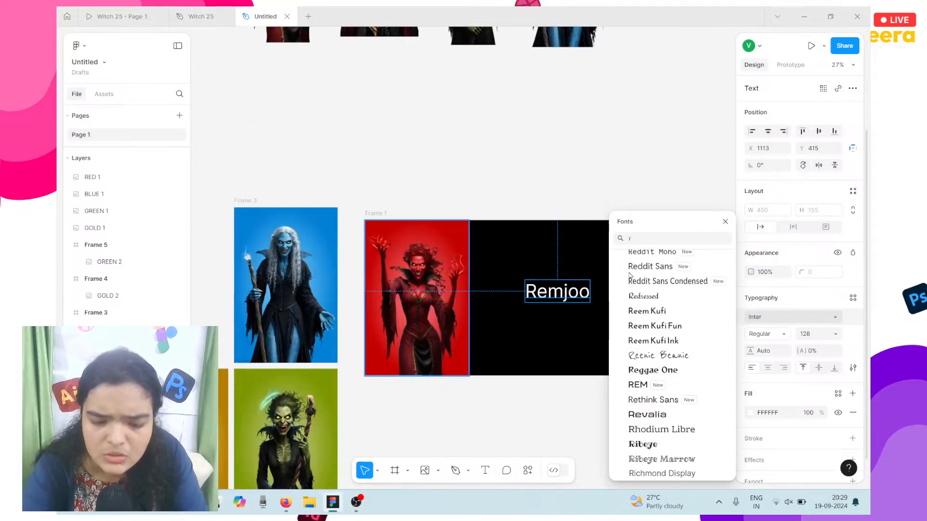
{"action": "left_click", "coordinate": [642, 238]}
{"action": "key", "text": "BackSpace"}
{"action": "type", "text": "pla"}
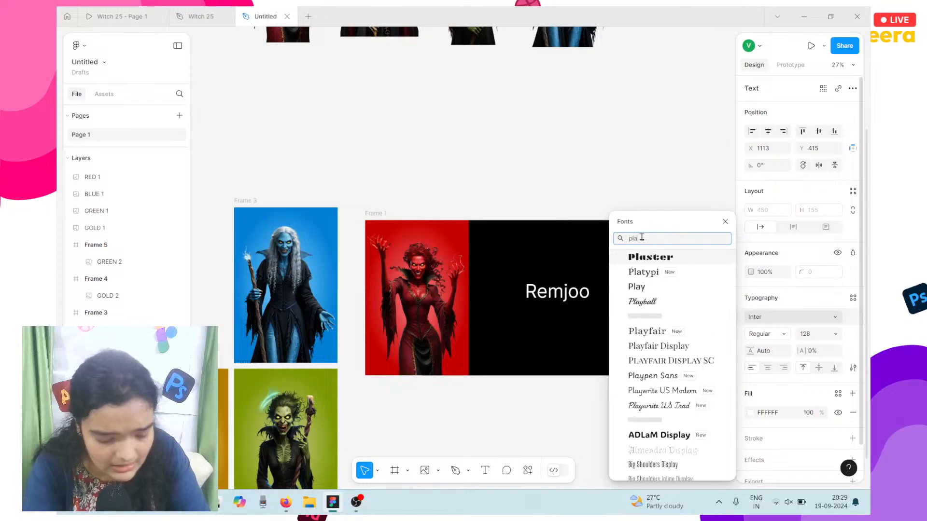
{"action": "type", "text": "yfair"}
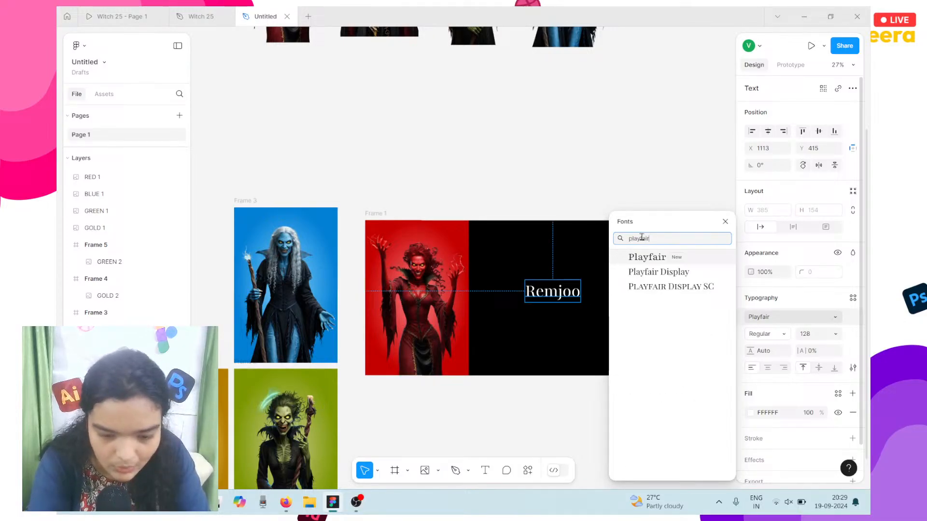
{"action": "key", "text": "Escape"}
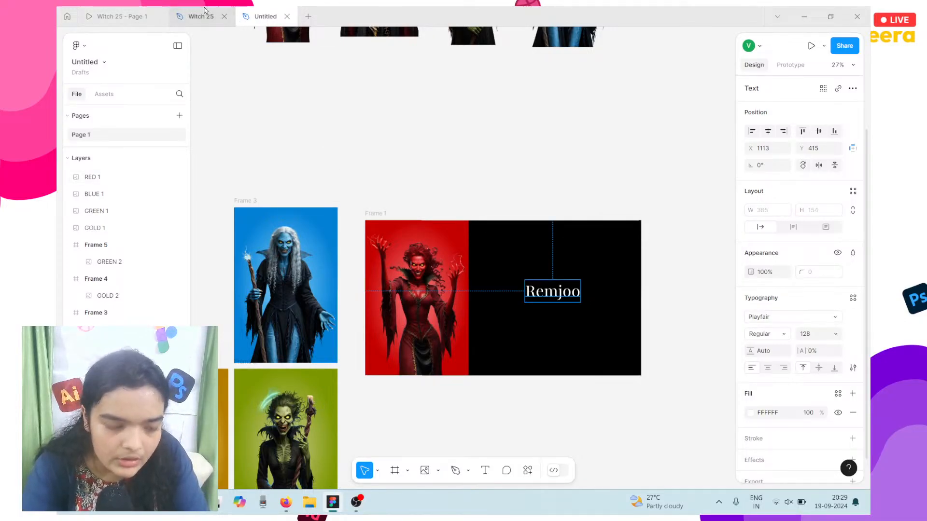
{"action": "left_click", "coordinate": [204, 11]}
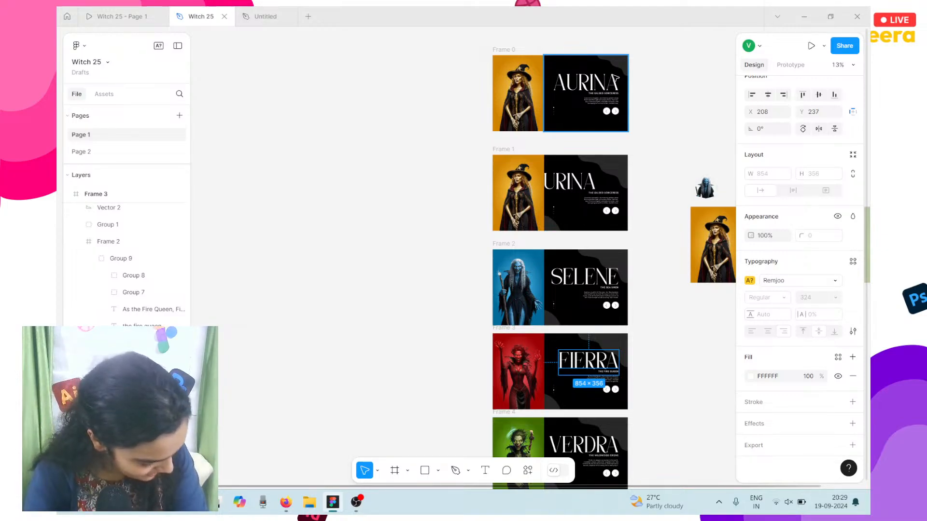
Step: Back in the Untitled draft, check the Remjoo text's font list, leaving it in Playfair
{"action": "left_click", "coordinate": [255, 12]}
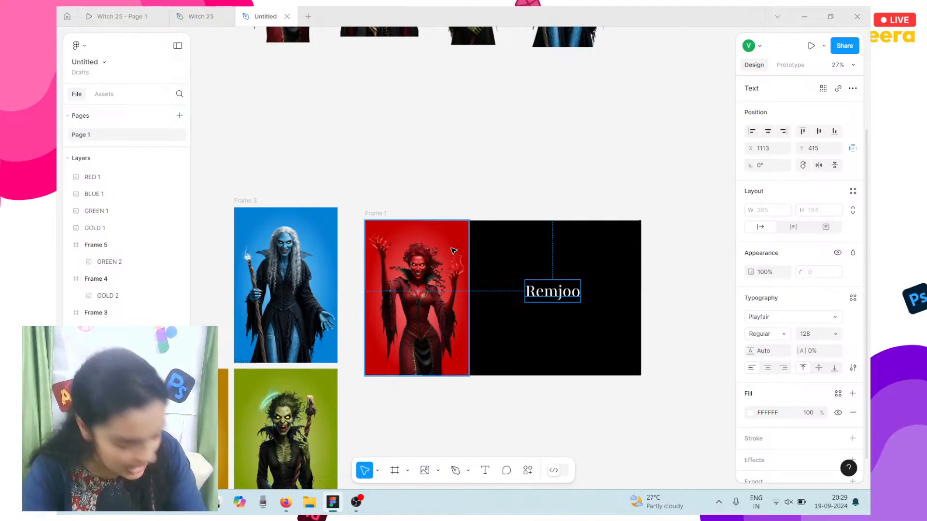
{"action": "left_click", "coordinate": [770, 319]}
{"action": "left_click", "coordinate": [769, 318]}
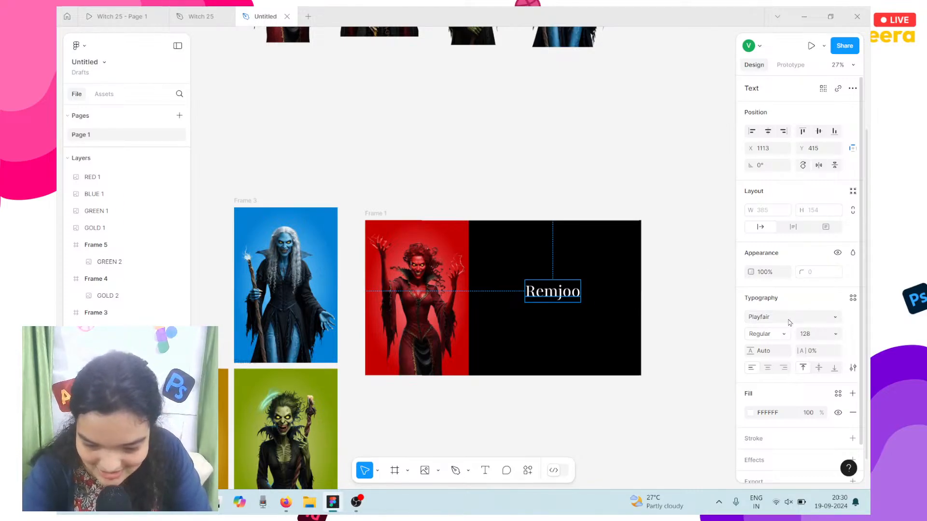
Step: Preview the Play font on the Remjoo text, then keep it in Playfair Regular
{"action": "left_click", "coordinate": [773, 320]}
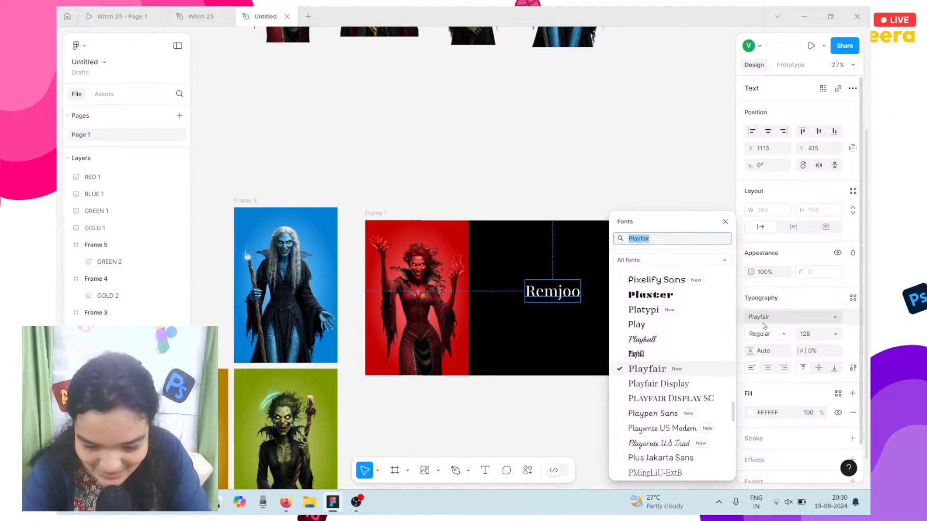
{"action": "key", "text": "Up"}
{"action": "key", "text": "Up"}
{"action": "key", "text": "Up"}
{"action": "left_click", "coordinate": [769, 335]}
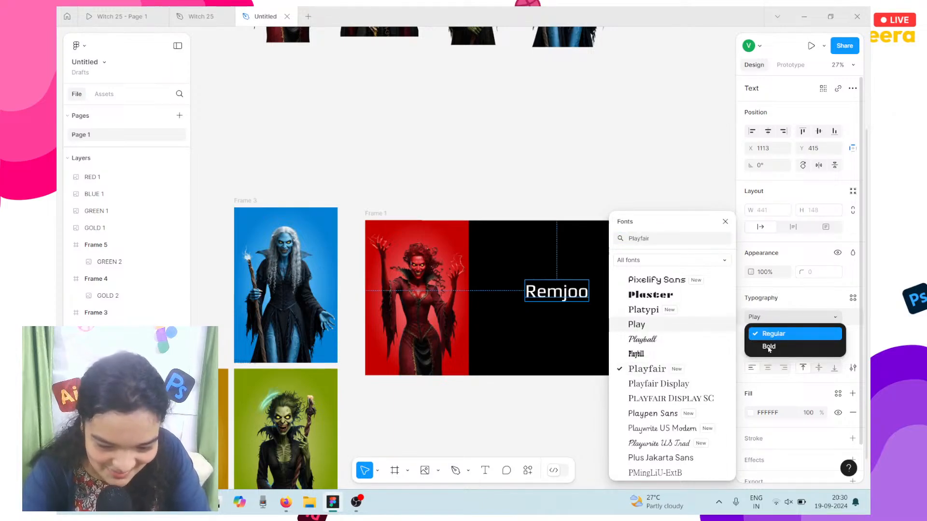
{"action": "left_click", "coordinate": [772, 334]}
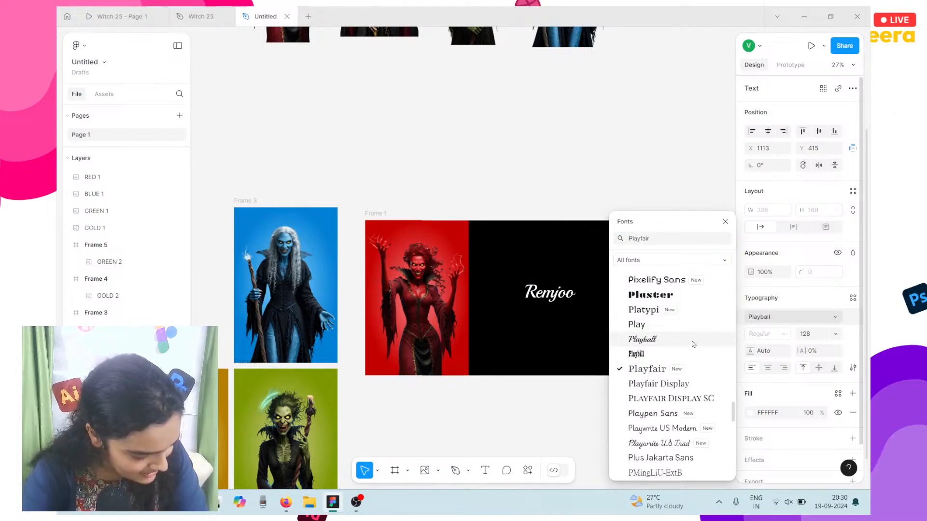
{"action": "left_click", "coordinate": [551, 220]}
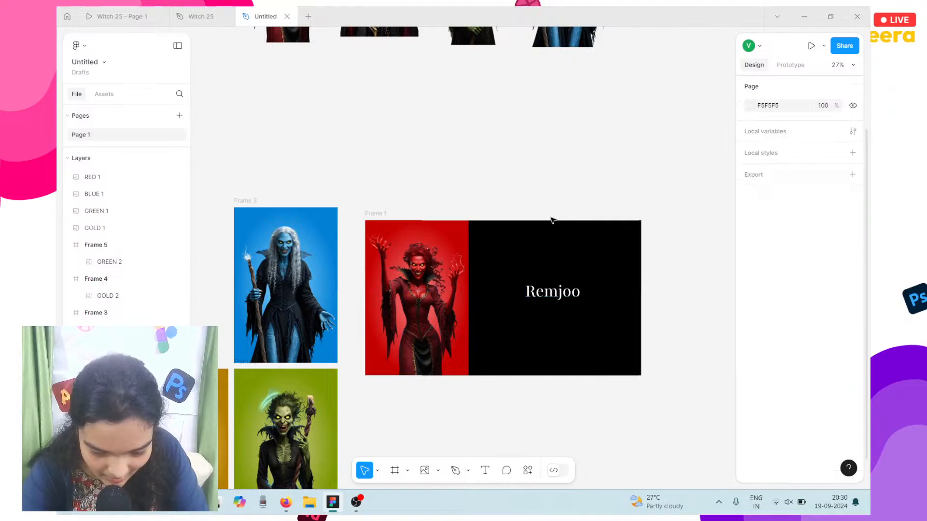
{"action": "scroll", "coordinate": [552, 220], "scroll_direction": "up", "scroll_amount": 5}
{"action": "scroll", "coordinate": [552, 220], "scroll_direction": "down", "scroll_amount": 1}
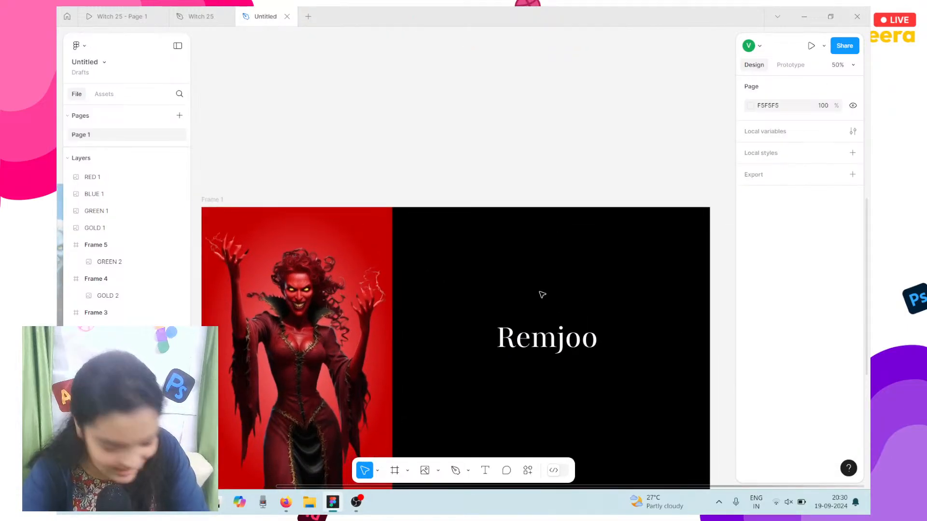
Step: Make the Remjoo text Playfair SemiBold Italic, then bring up File Explorer
{"action": "left_click", "coordinate": [531, 318]}
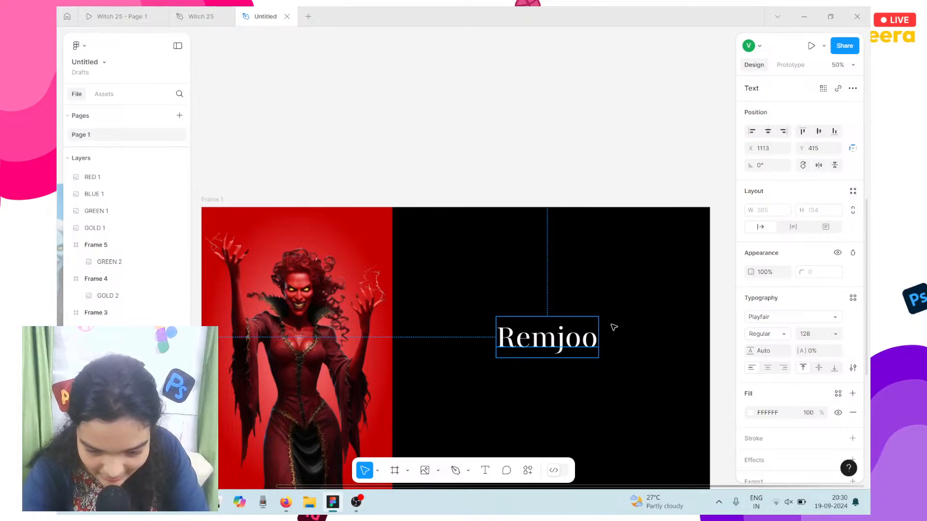
{"action": "left_click", "coordinate": [774, 333]}
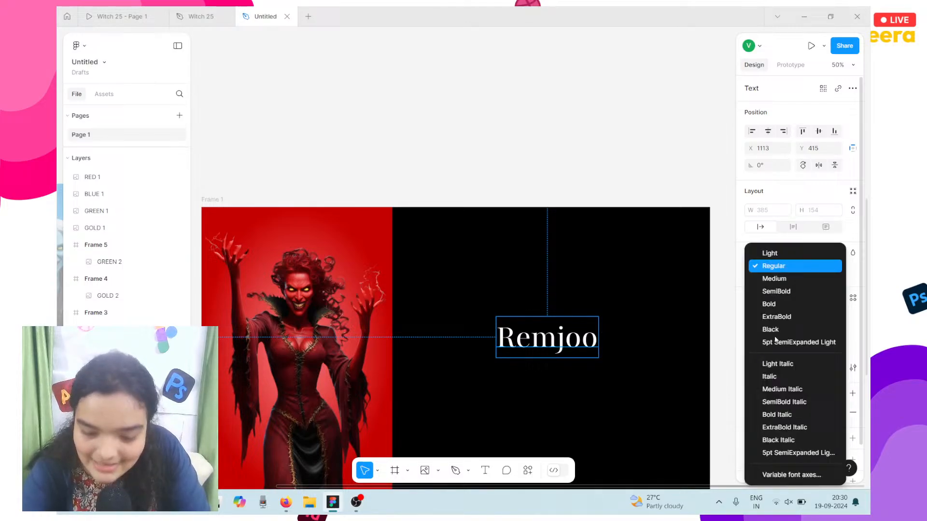
{"action": "left_click", "coordinate": [791, 404]}
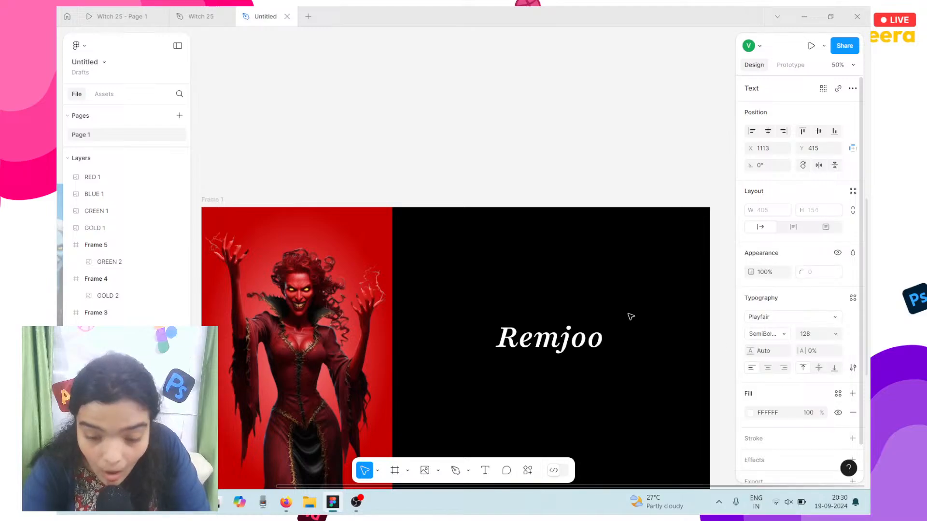
{"action": "double_click", "coordinate": [599, 340]}
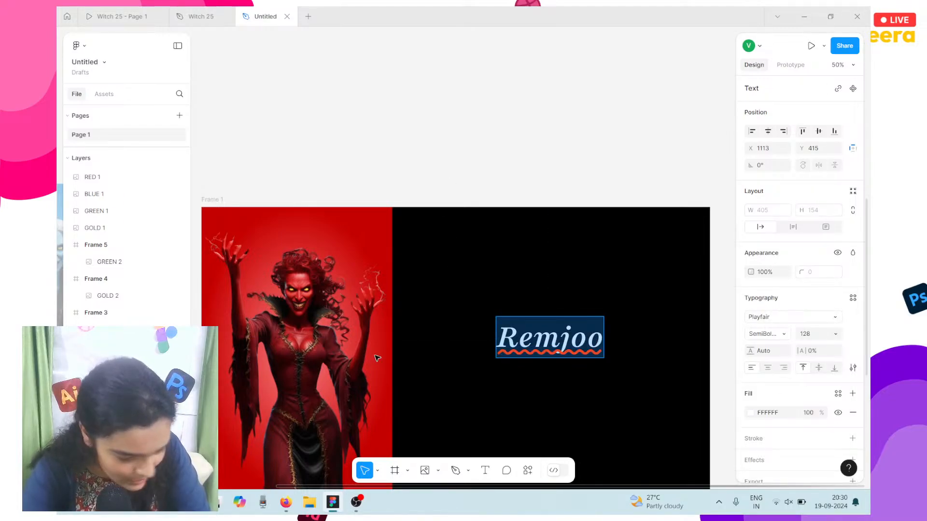
{"action": "scroll", "coordinate": [377, 359], "scroll_direction": "down", "scroll_amount": 1}
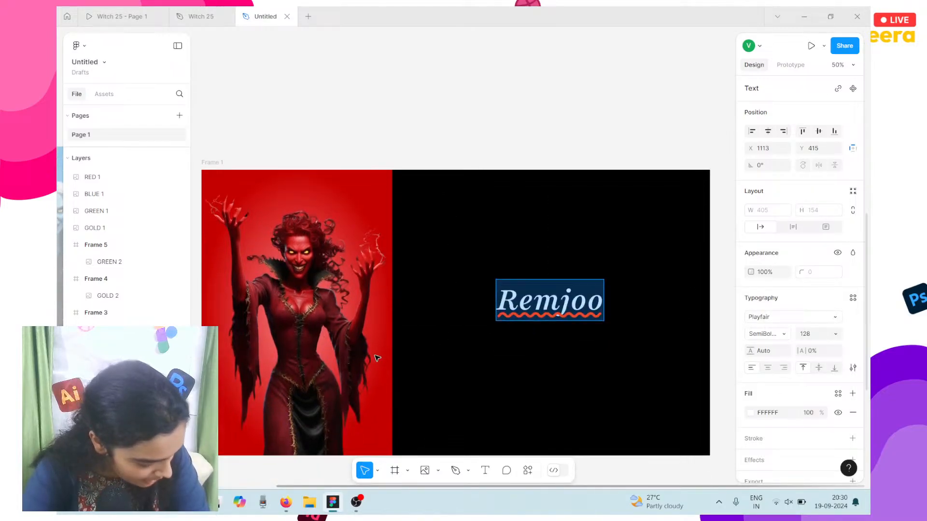
{"action": "left_click", "coordinate": [309, 503]}
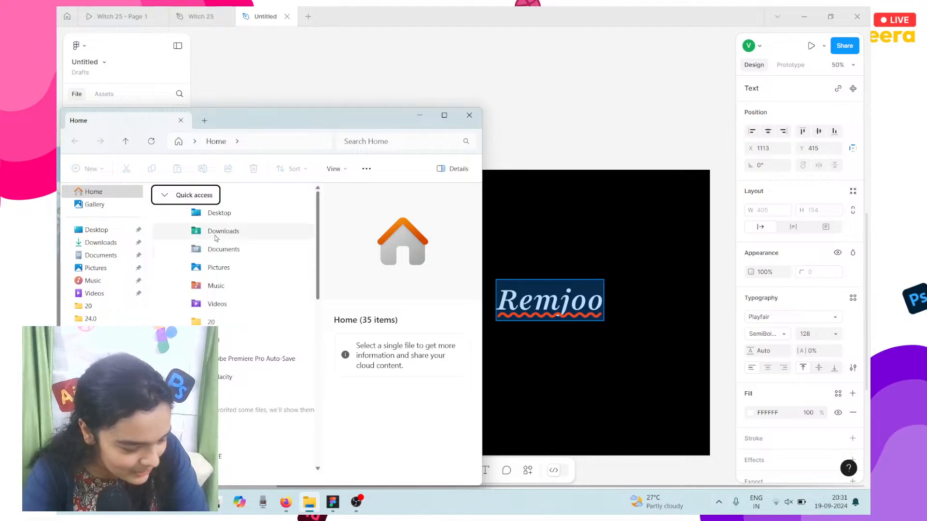
Step: In the Downloads folder, open witches.txt
{"action": "left_click", "coordinate": [216, 232]}
{"action": "double_click", "coordinate": [216, 239]}
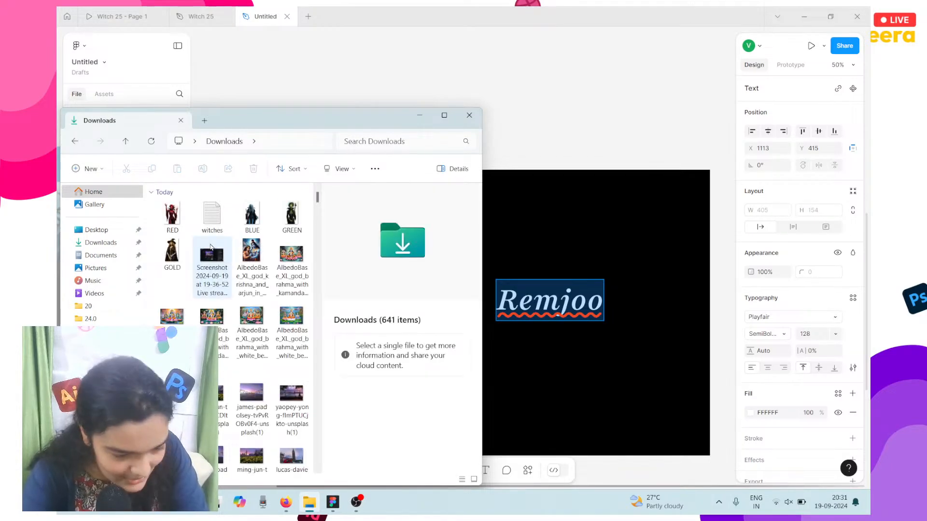
{"action": "left_click", "coordinate": [209, 225]}
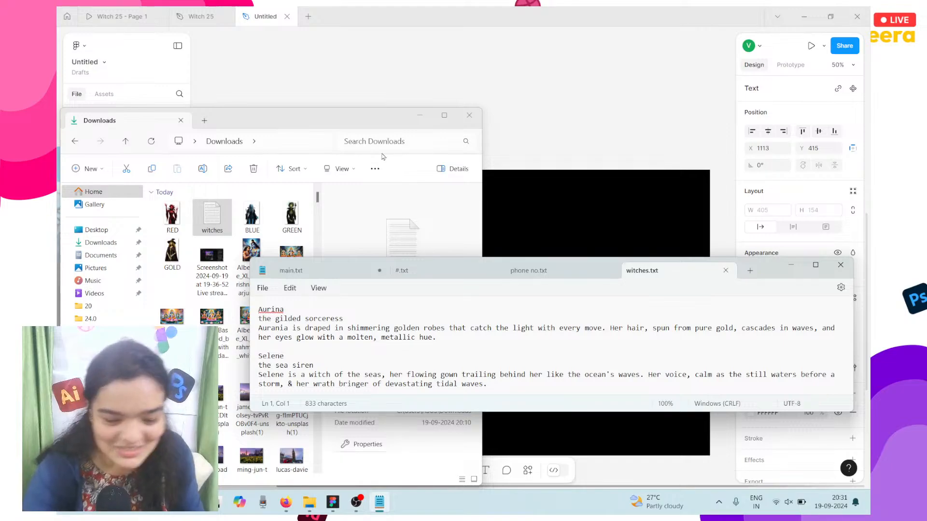
Step: Minimize Explorer, find the Fierra entry in the notes, and return to Figma
{"action": "double_click", "coordinate": [280, 309]}
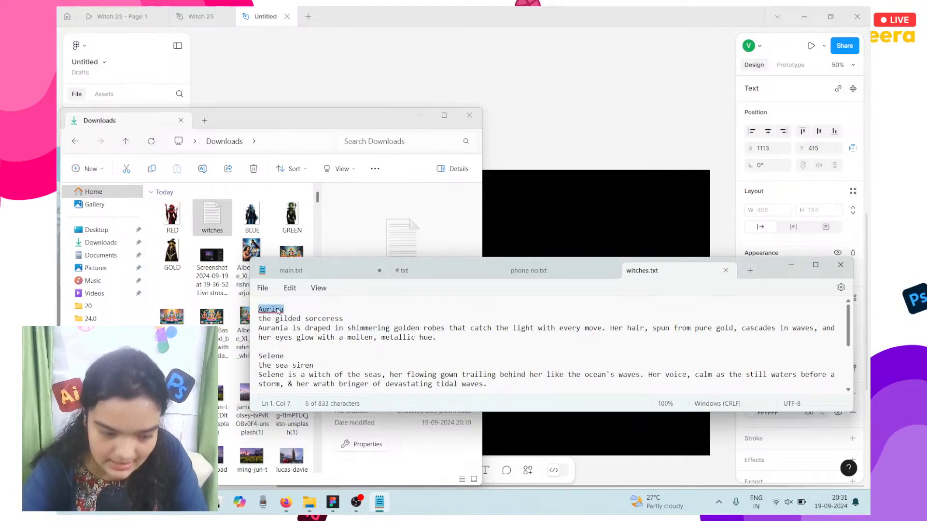
{"action": "left_click", "coordinate": [418, 118]}
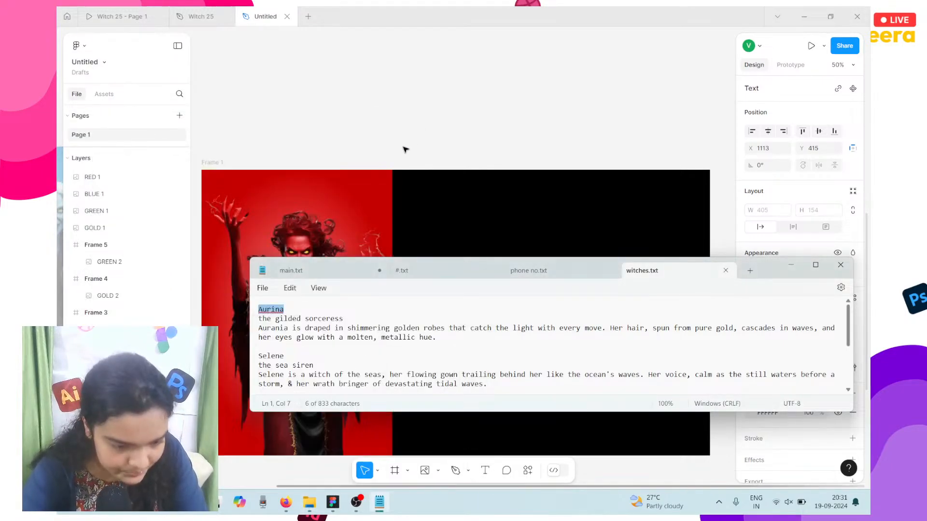
{"action": "scroll", "coordinate": [302, 332], "scroll_direction": "down", "scroll_amount": 3}
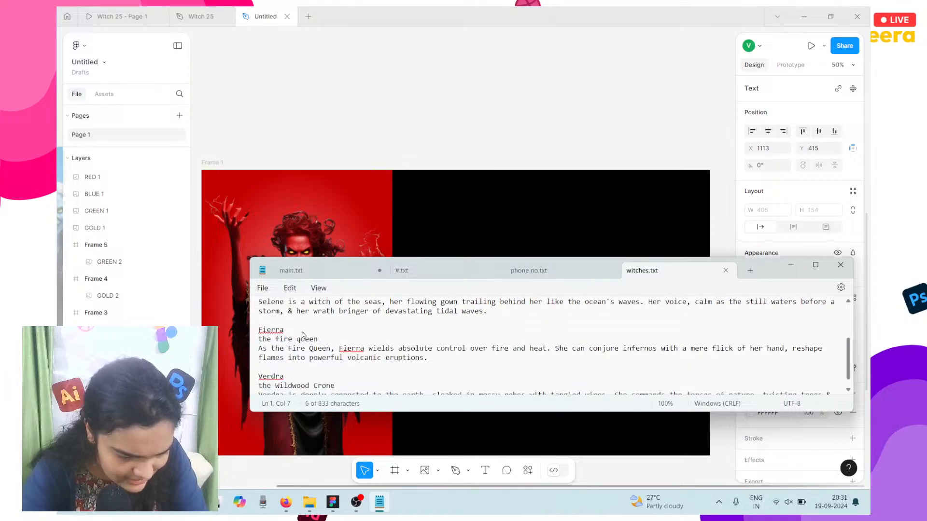
{"action": "double_click", "coordinate": [276, 333]}
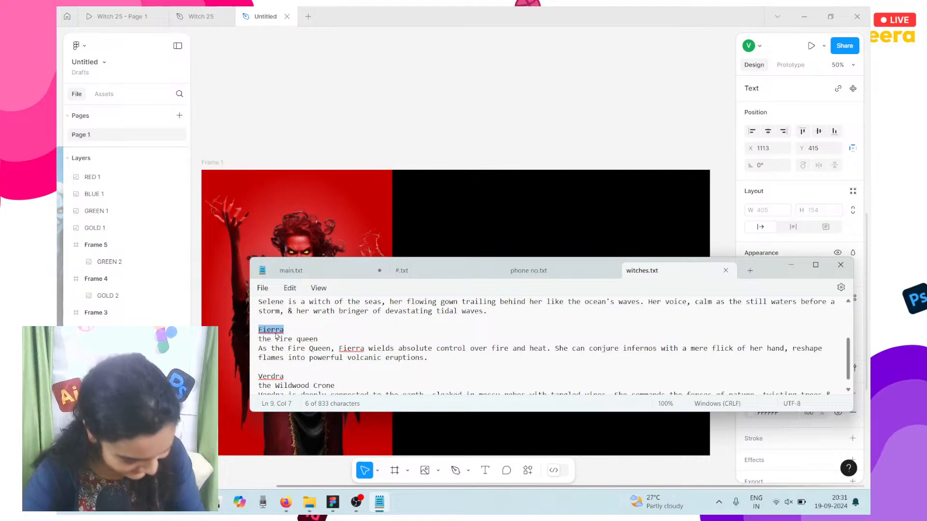
{"action": "left_click", "coordinate": [465, 107]}
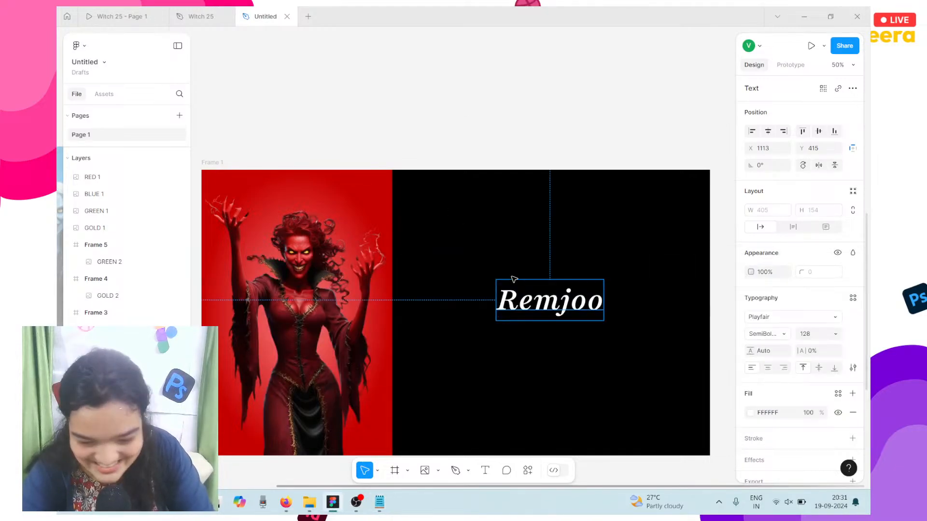
Step: Retype the title as 'Fierra' and set it in Playfair Display Italic
{"action": "double_click", "coordinate": [549, 312]}
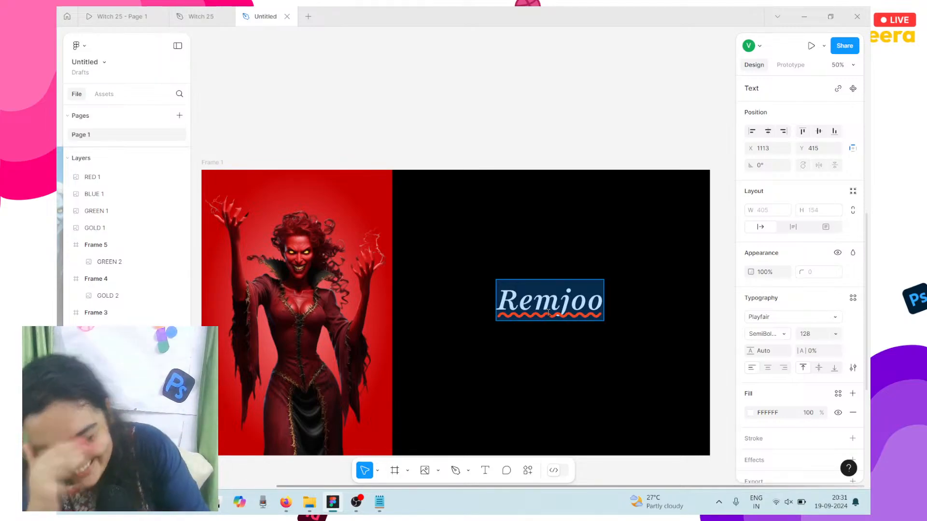
{"action": "type", "text": "Fierra"}
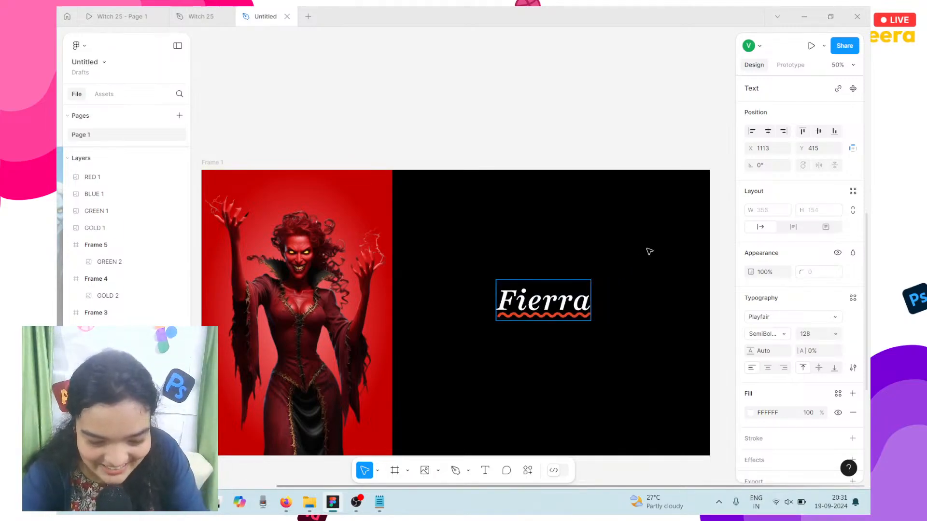
{"action": "key", "text": "Escape"}
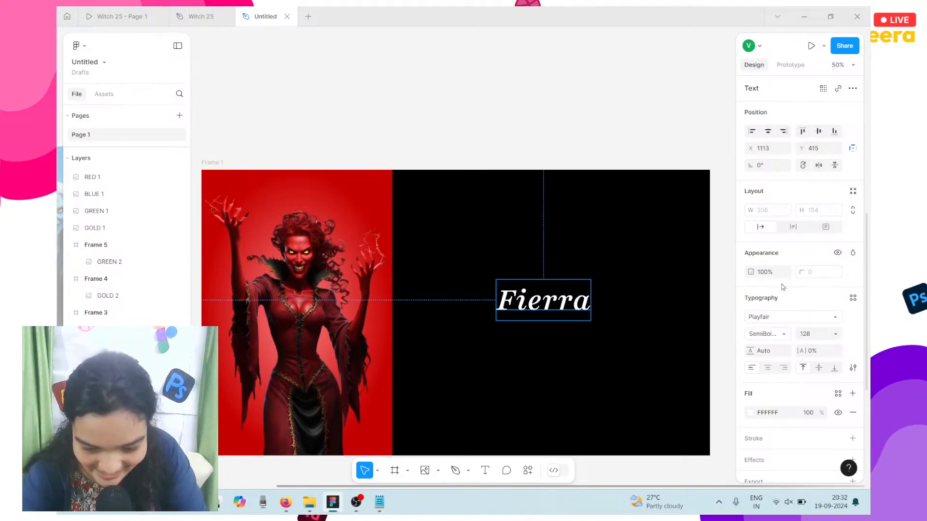
{"action": "left_click", "coordinate": [771, 334]}
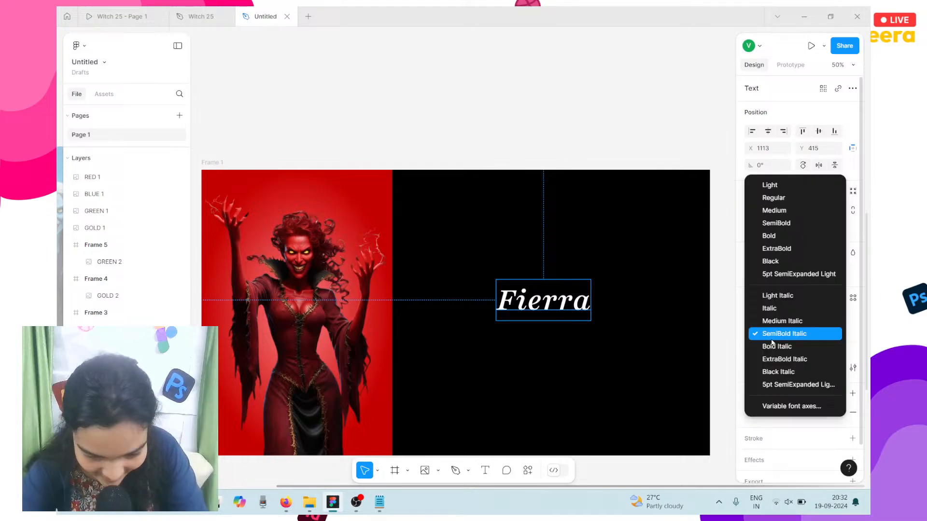
{"action": "left_click", "coordinate": [782, 313]}
{"action": "left_click", "coordinate": [758, 316]}
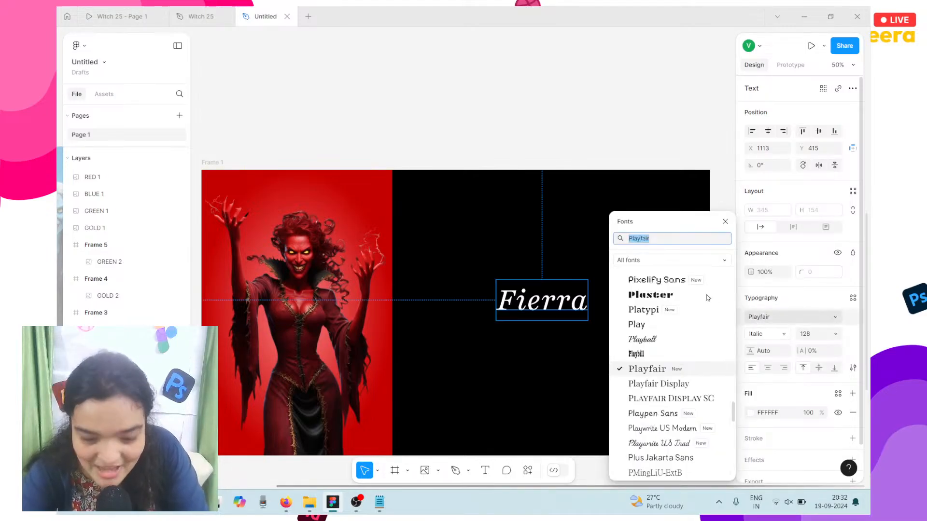
{"action": "left_click", "coordinate": [672, 384]}
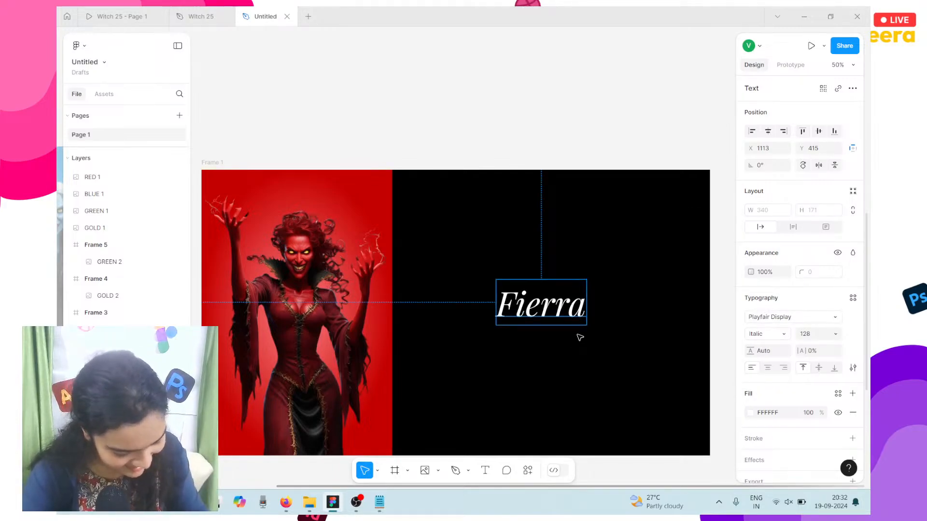
Step: Enlarge the Fierra title through sizes 180 and 240 to 320
{"action": "left_click", "coordinate": [837, 335]}
{"action": "left_click", "coordinate": [811, 337]}
{"action": "left_click", "coordinate": [811, 337]}
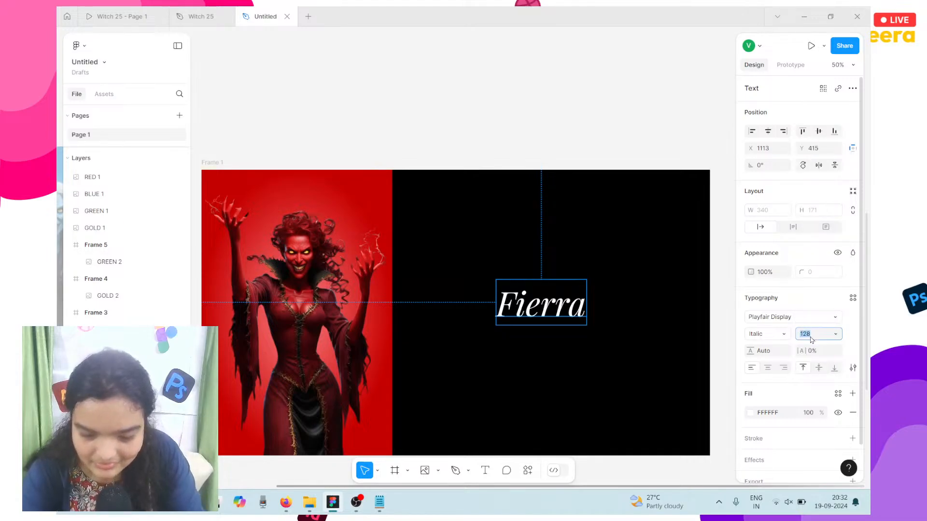
{"action": "type", "text": "180"}
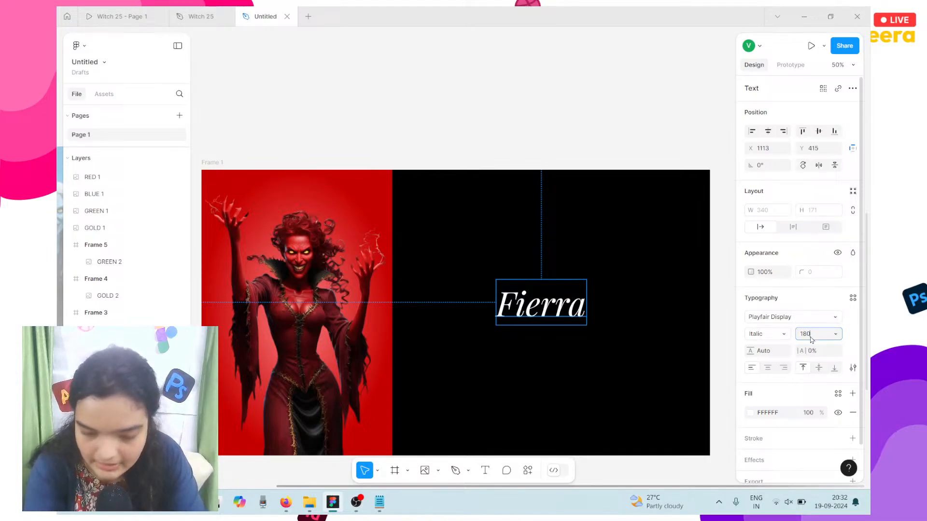
{"action": "key", "text": "Return"}
{"action": "left_click", "coordinate": [811, 337]}
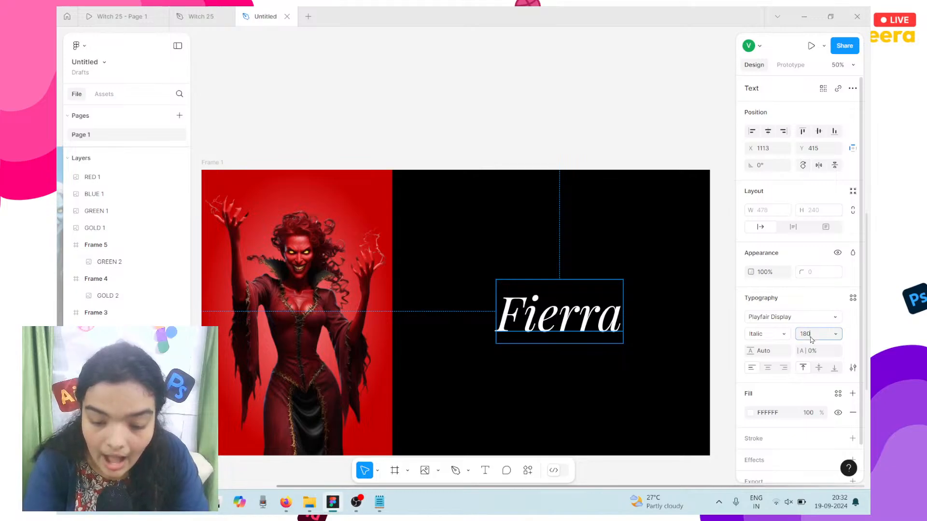
{"action": "type", "text": "240"}
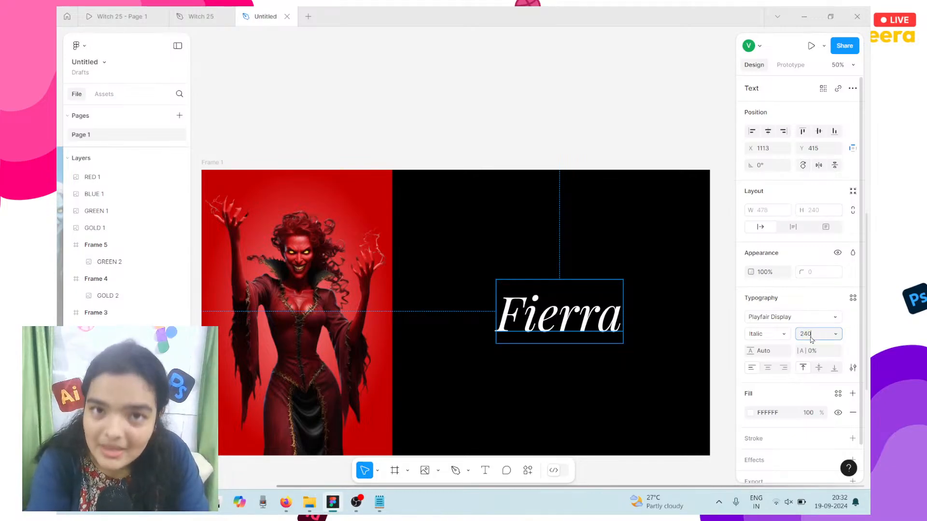
{"action": "key", "text": "Return"}
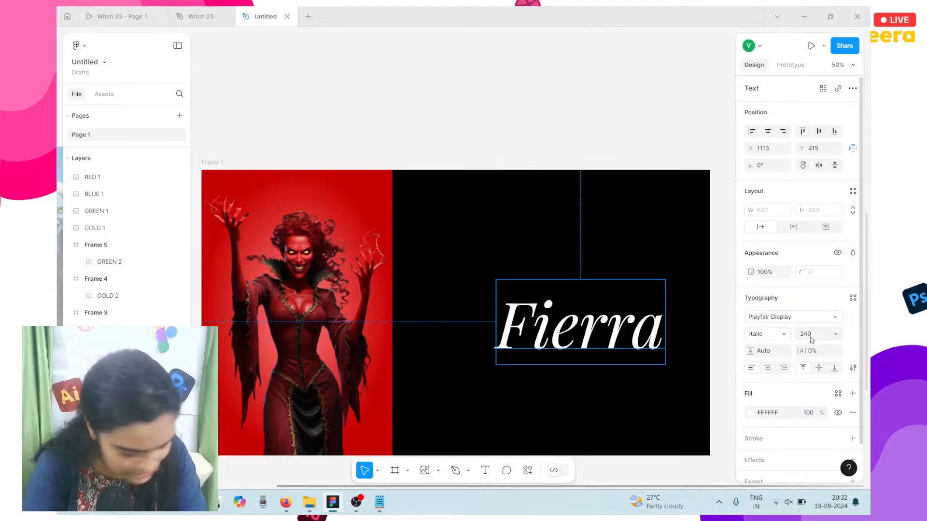
{"action": "left_click", "coordinate": [811, 338]}
{"action": "type", "text": "320"}
{"action": "key", "text": "Return"}
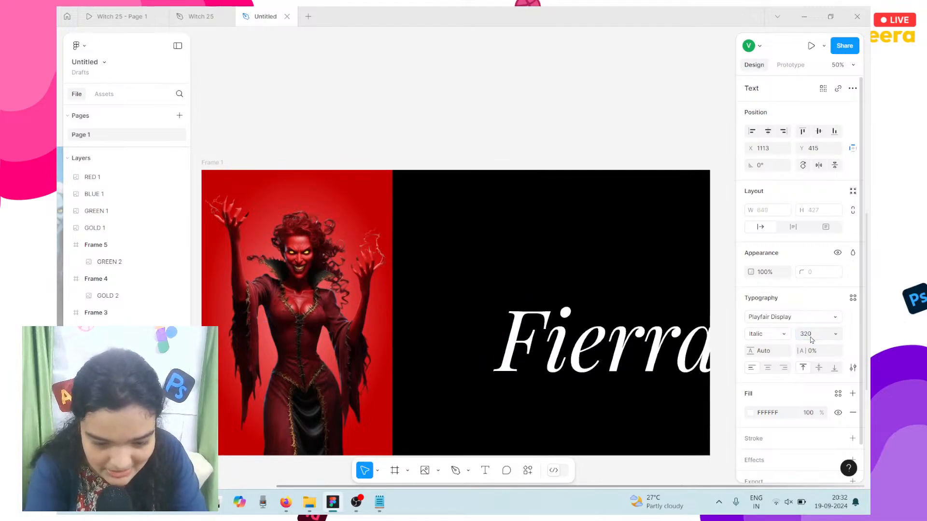
Step: Position the Fierra title up and left on the black panel, fine-tuning with arrow nudges
{"action": "left_click_drag", "start_coordinate": [598, 345], "coordinate": [577, 298]}
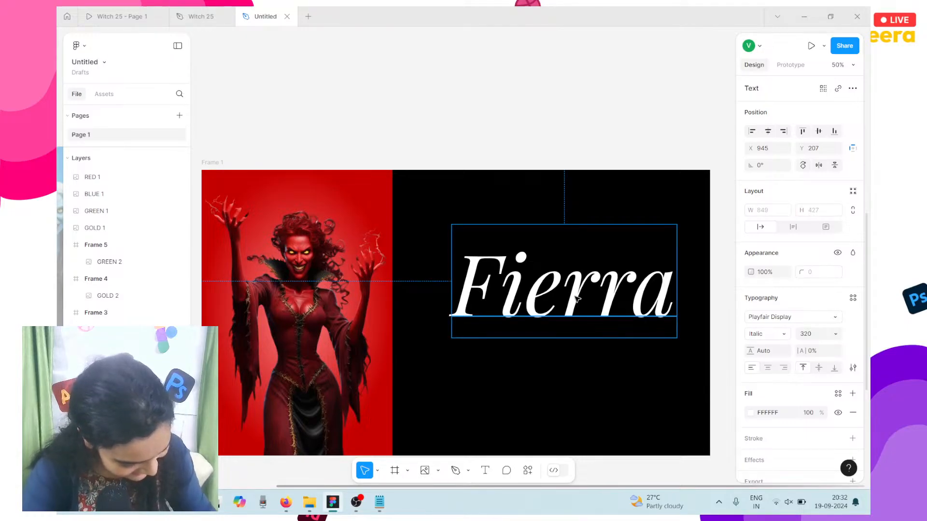
{"action": "scroll", "coordinate": [608, 304], "scroll_direction": "down", "scroll_amount": 2}
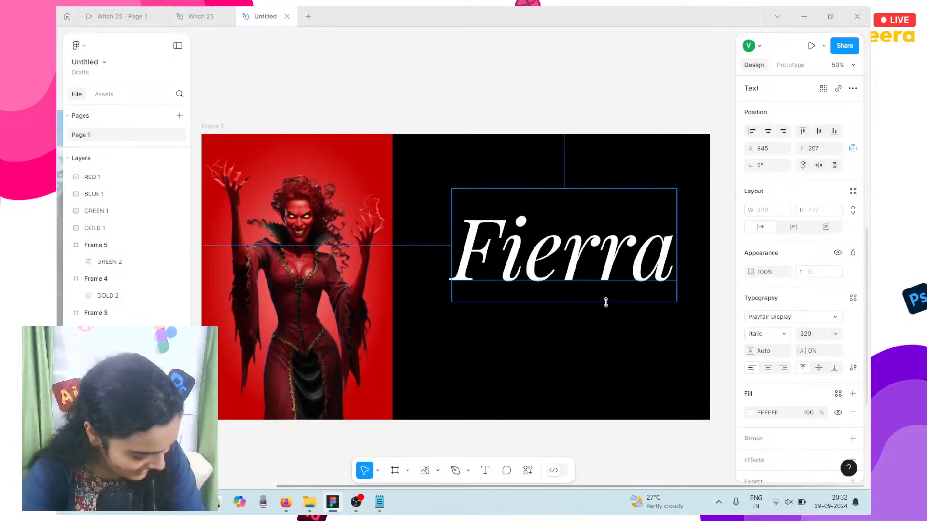
{"action": "scroll", "coordinate": [608, 304], "scroll_direction": "up", "scroll_amount": 1}
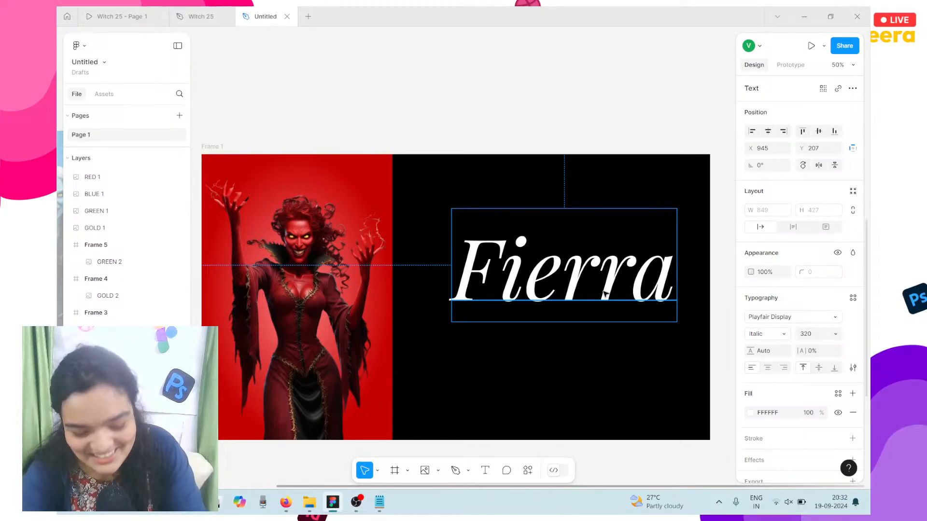
{"action": "key", "text": "Down"}
{"action": "key", "text": "Down"}
{"action": "key", "text": "Down"}
{"action": "key", "text": "Down"}
{"action": "key", "text": "Down"}
{"action": "key", "text": "Down"}
{"action": "key", "text": "Down"}
{"action": "key", "text": "Down"}
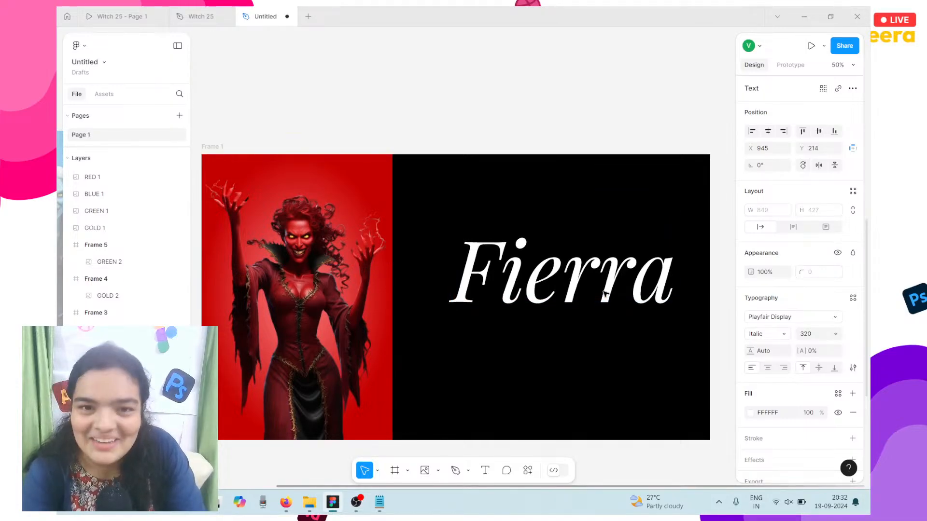
{"action": "scroll", "coordinate": [594, 294], "scroll_direction": "up", "scroll_amount": 5}
{"action": "scroll", "coordinate": [583, 297], "scroll_direction": "down", "scroll_amount": 5}
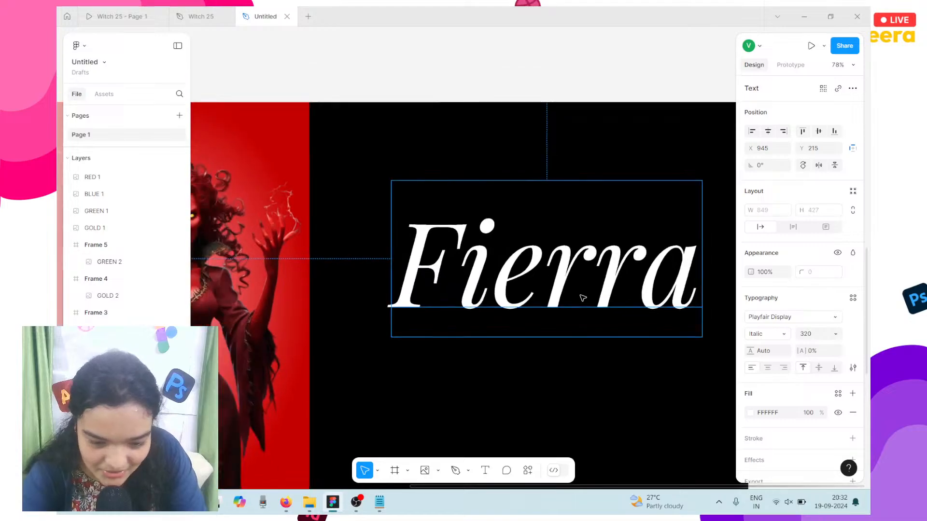
{"action": "scroll", "coordinate": [582, 298], "scroll_direction": "right", "scroll_amount": 1}
{"action": "scroll", "coordinate": [583, 299], "scroll_direction": "left", "scroll_amount": 1}
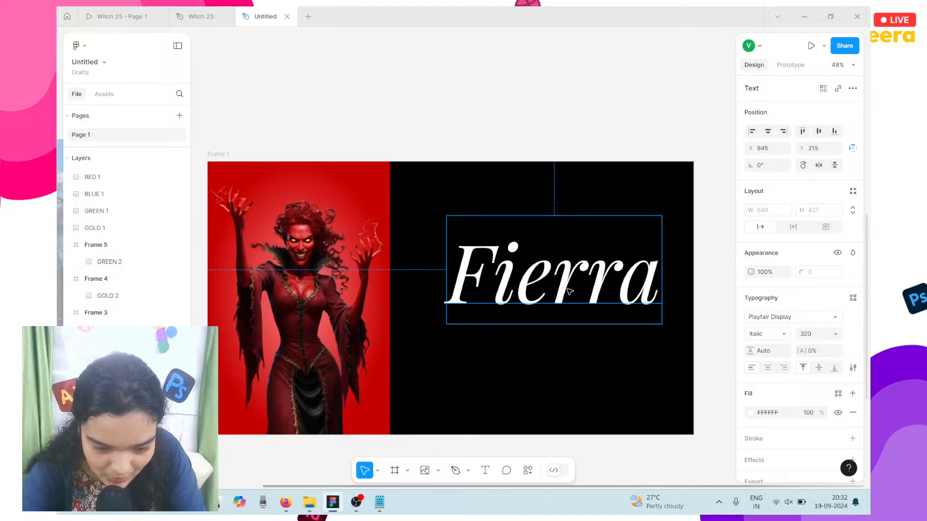
{"action": "key", "text": "Right"}
{"action": "key", "text": "Right"}
{"action": "key", "text": "Right"}
{"action": "key", "text": "Left"}
{"action": "key", "text": "Left"}
{"action": "key", "text": "Left"}
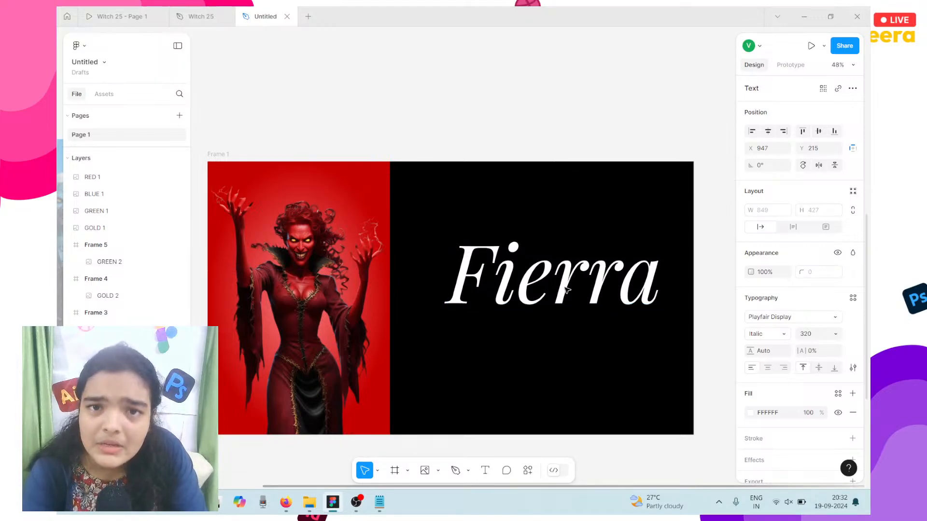
{"action": "key", "text": "Up"}
{"action": "key", "text": "Up"}
{"action": "key", "text": "Up"}
{"action": "key", "text": "Up"}
{"action": "key", "text": "Up"}
{"action": "key", "text": "Up"}
{"action": "key", "text": "Up"}
{"action": "key", "text": "Up"}
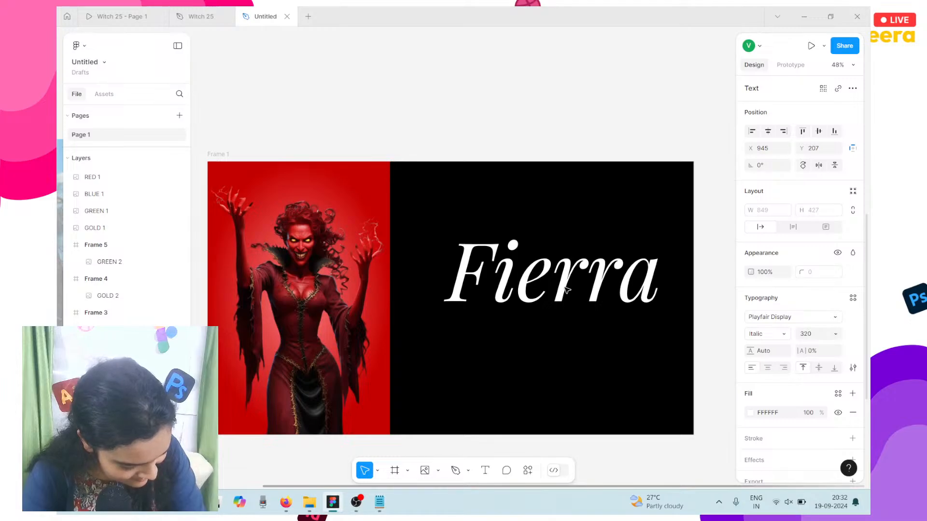
{"action": "scroll", "coordinate": [566, 290], "scroll_direction": "down", "scroll_amount": 2}
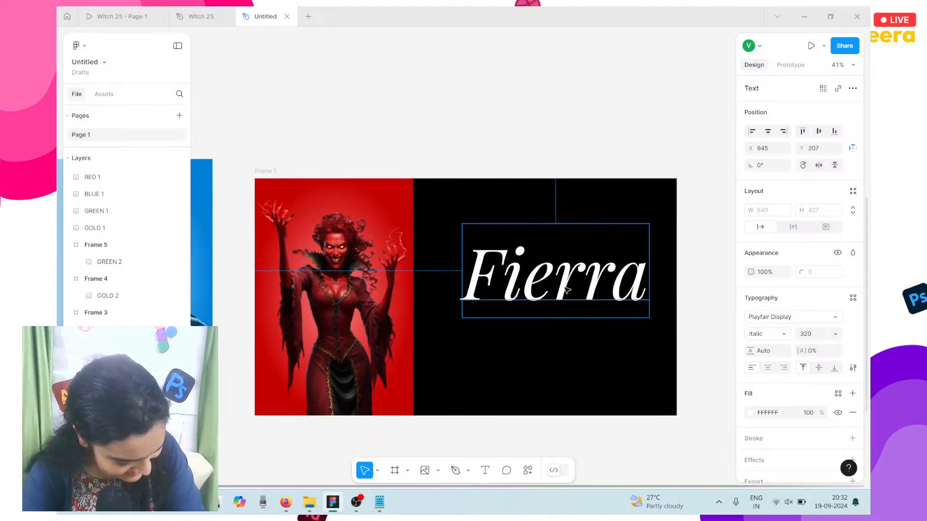
{"action": "scroll", "coordinate": [555, 293], "scroll_direction": "up", "scroll_amount": 1}
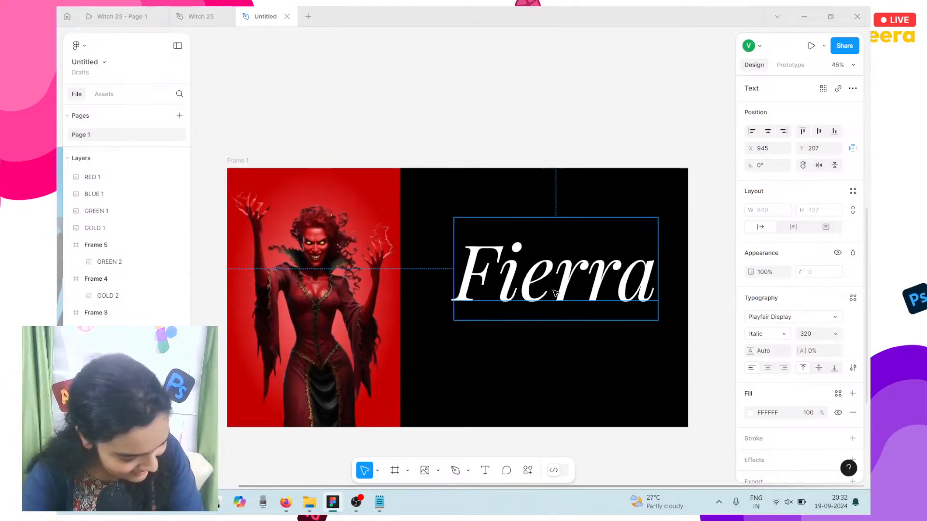
{"action": "key", "text": "shift+Up"}
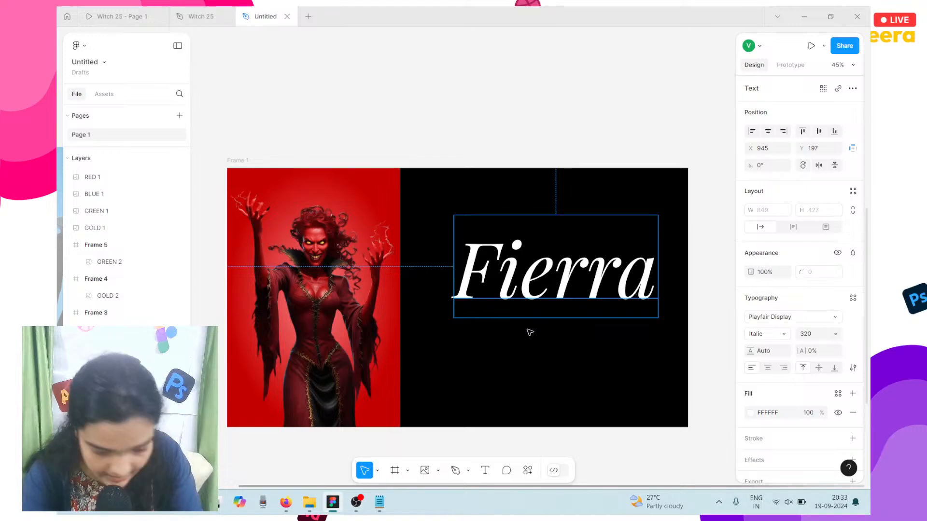
{"action": "scroll", "coordinate": [462, 340], "scroll_direction": "down", "scroll_amount": 2}
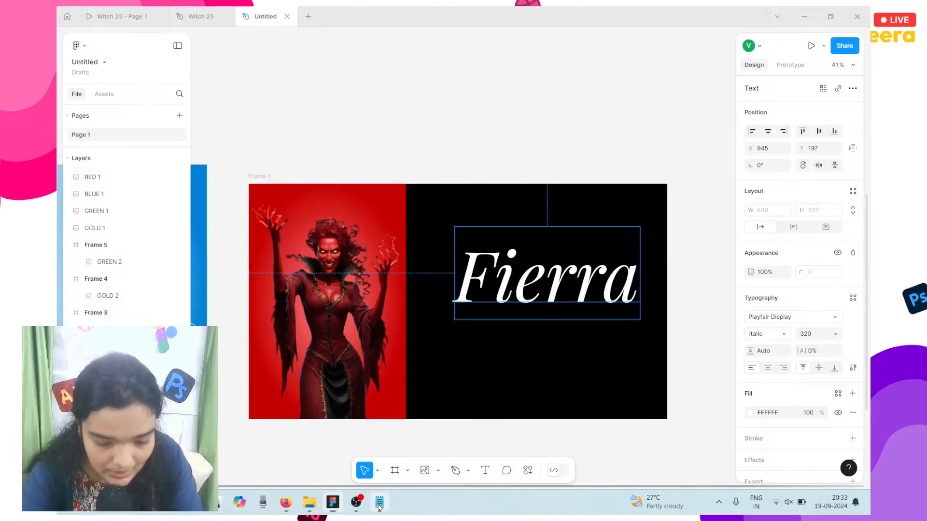
{"action": "key", "text": "alt+Tab"}
{"action": "key", "text": "alt+Tab"}
{"action": "left_click", "coordinate": [549, 167]}
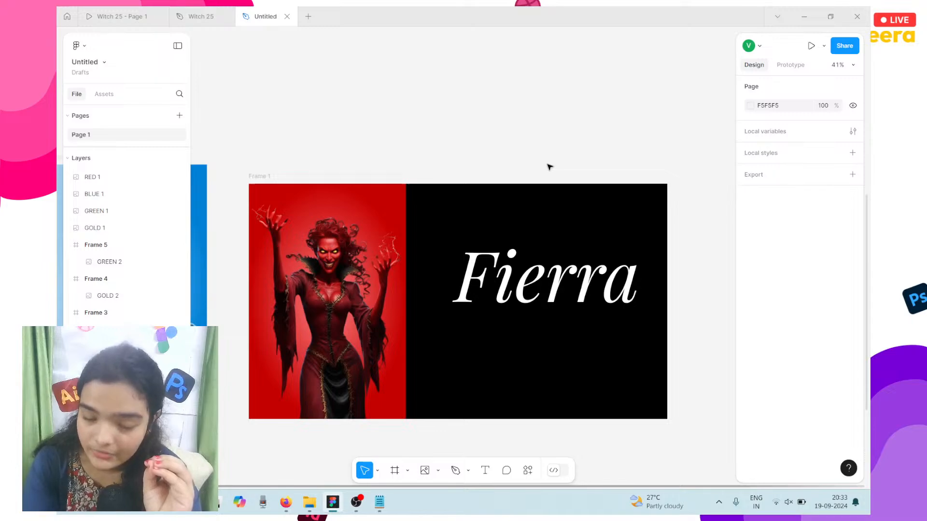
{"action": "left_click", "coordinate": [553, 233]}
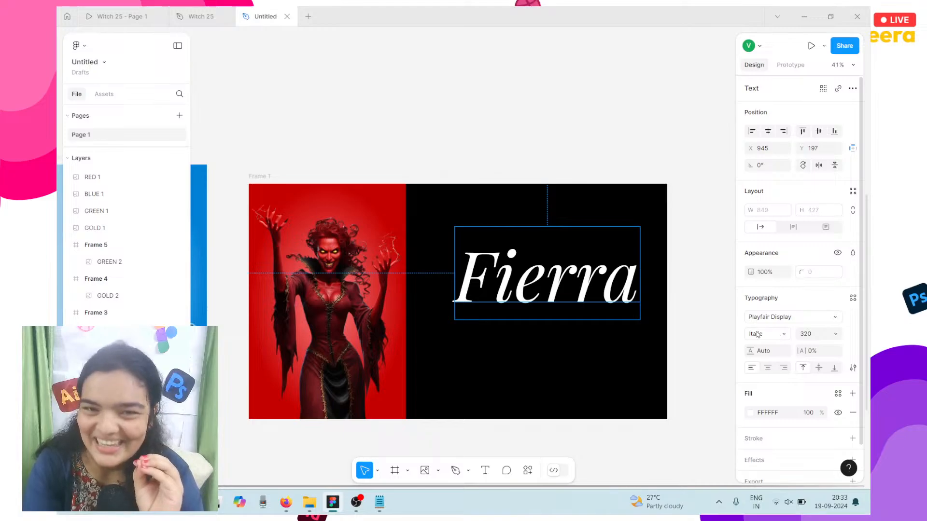
{"action": "mouse_move", "coordinate": [377, 501]}
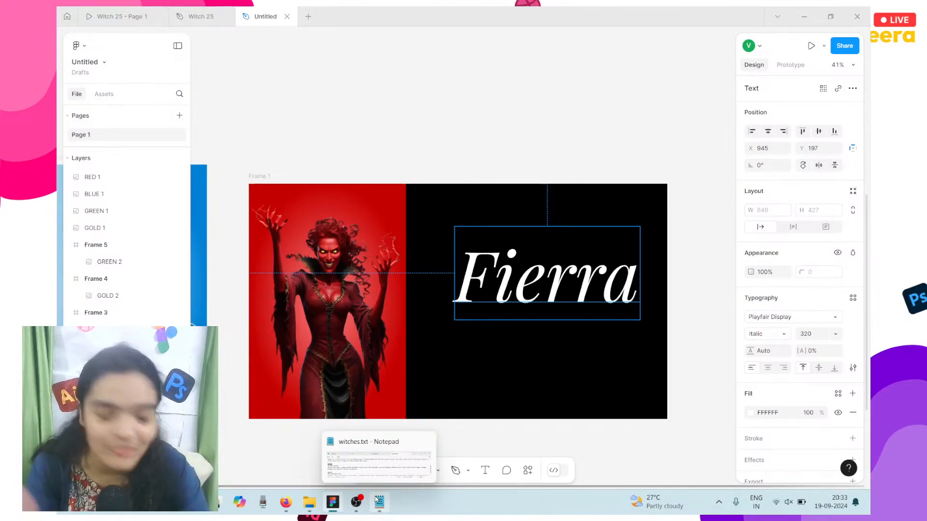
{"action": "mouse_move", "coordinate": [312, 516]}
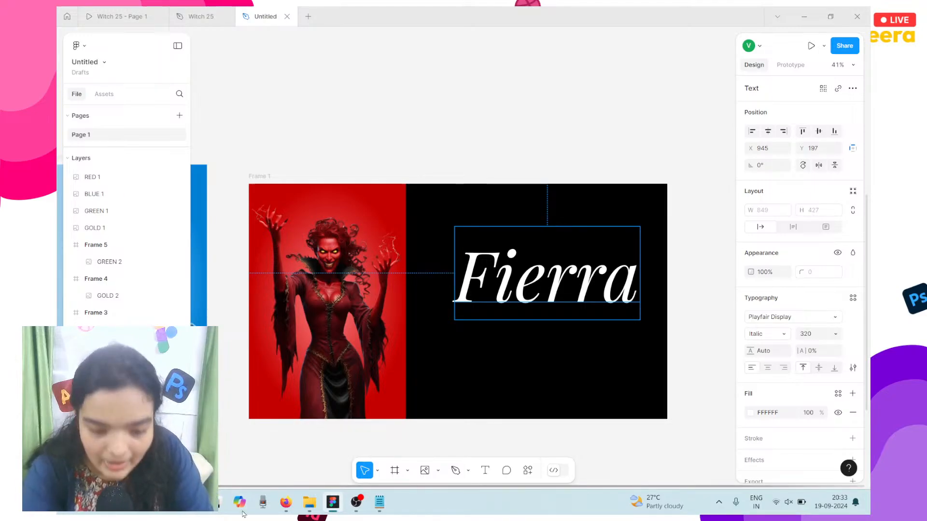
{"action": "left_click", "coordinate": [351, 436]}
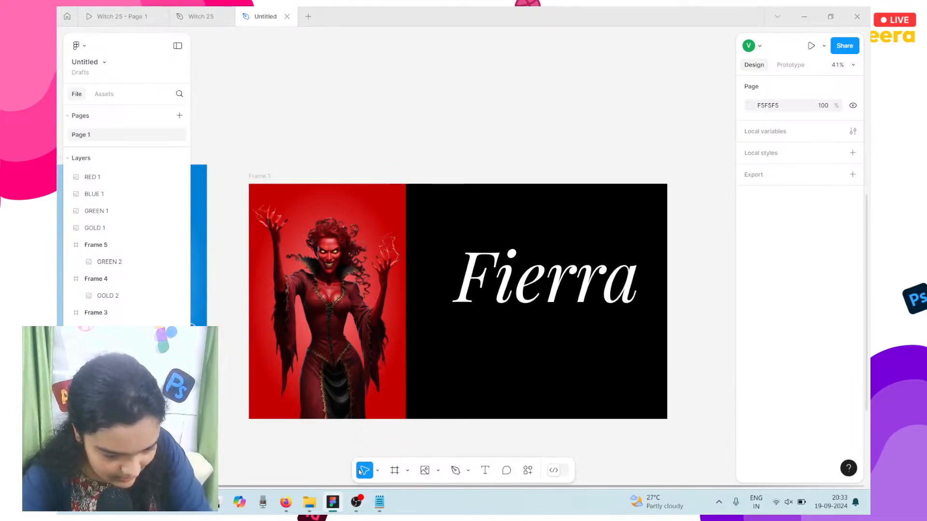
Step: Copy 'the fire queen' from witches.txt, paste it onto the slide, and move it below Fierra
{"action": "left_click", "coordinate": [380, 502]}
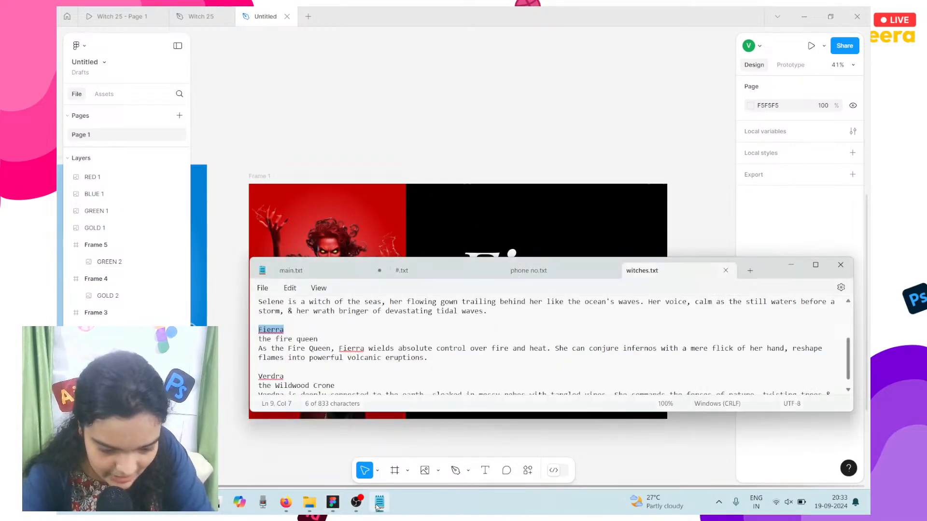
{"action": "left_click_drag", "start_coordinate": [307, 347], "coordinate": [303, 341]}
{"action": "triple_click", "coordinate": [303, 341]}
{"action": "key", "text": "ctrl+c"}
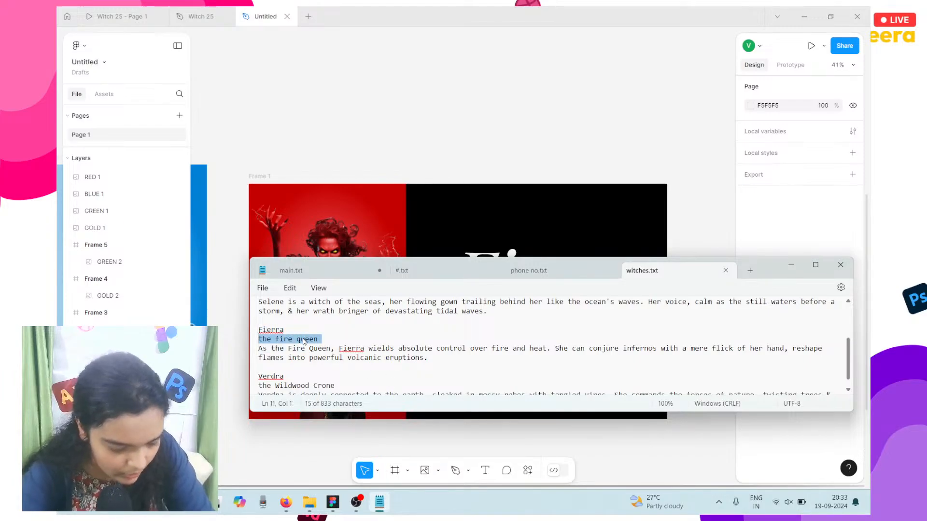
{"action": "left_click", "coordinate": [499, 168]}
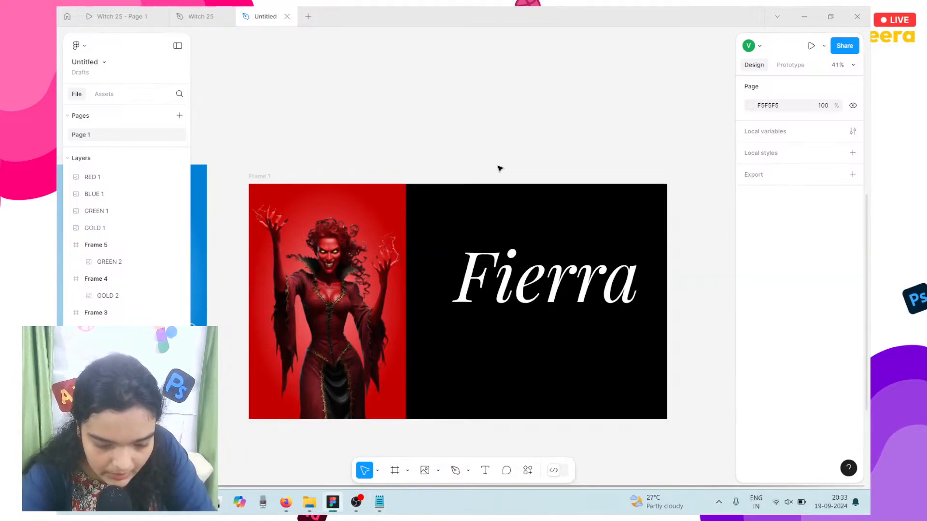
{"action": "key", "text": "ctrl+v"}
{"action": "left_click_drag", "start_coordinate": [480, 209], "coordinate": [485, 349]}
Step: Give 'the fire queen' subtitle a white FFFFFF fill and the Outfit font
{"action": "left_click", "coordinate": [750, 413]}
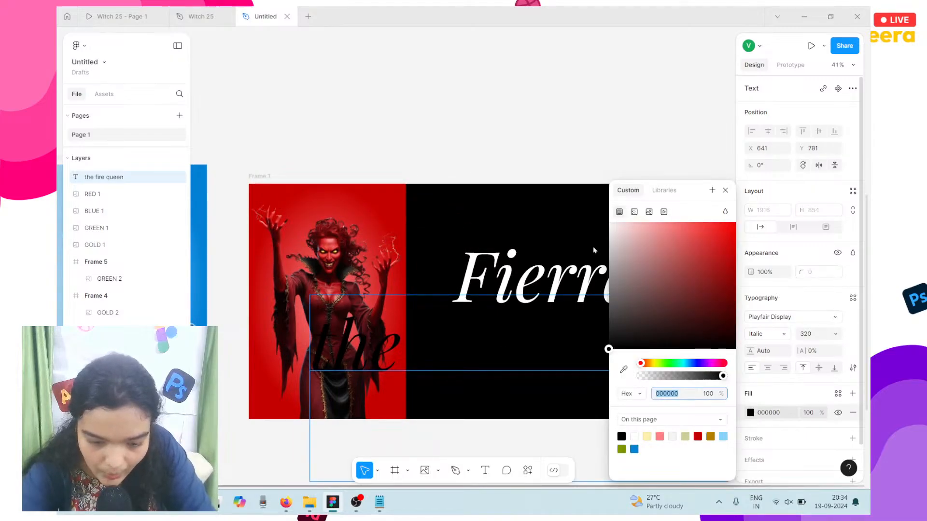
{"action": "type", "text": "ffffff"}
{"action": "key", "text": "Return"}
{"action": "left_click", "coordinate": [761, 317]}
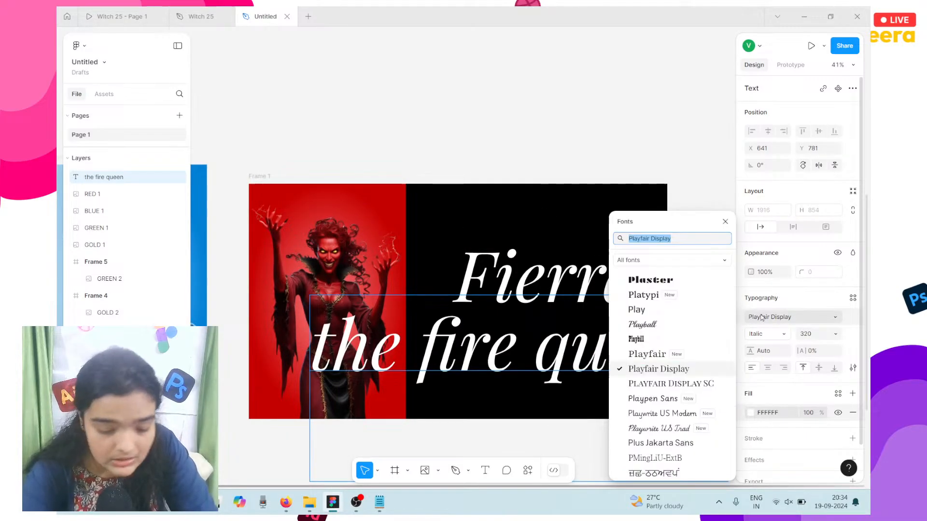
{"action": "type", "text": "outfit"}
{"action": "key", "text": "Return"}
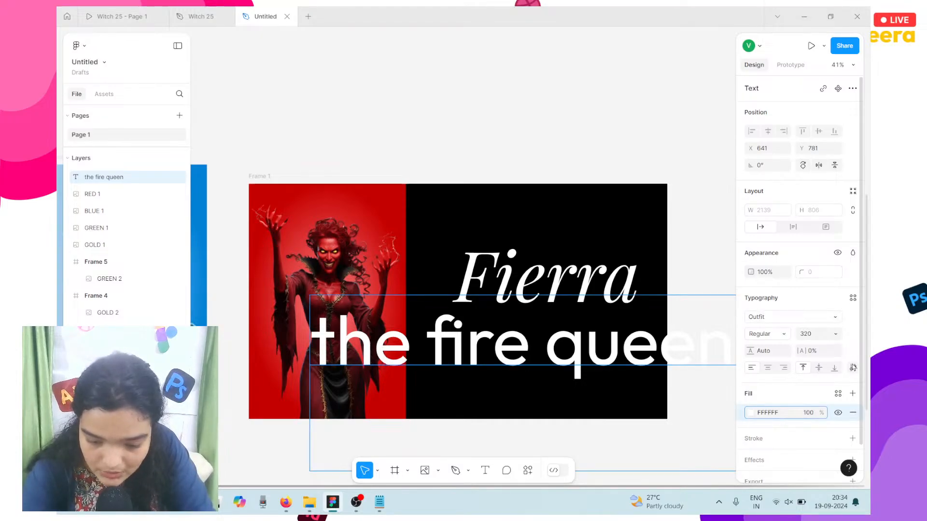
{"action": "scroll", "coordinate": [858, 301], "scroll_direction": "down", "scroll_amount": 2}
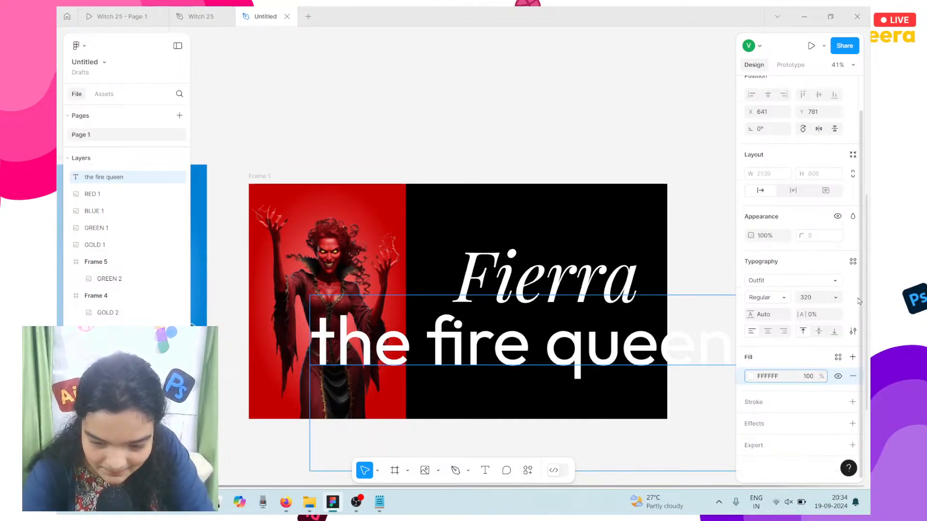
{"action": "left_click", "coordinate": [853, 262]}
{"action": "left_click", "coordinate": [853, 263]}
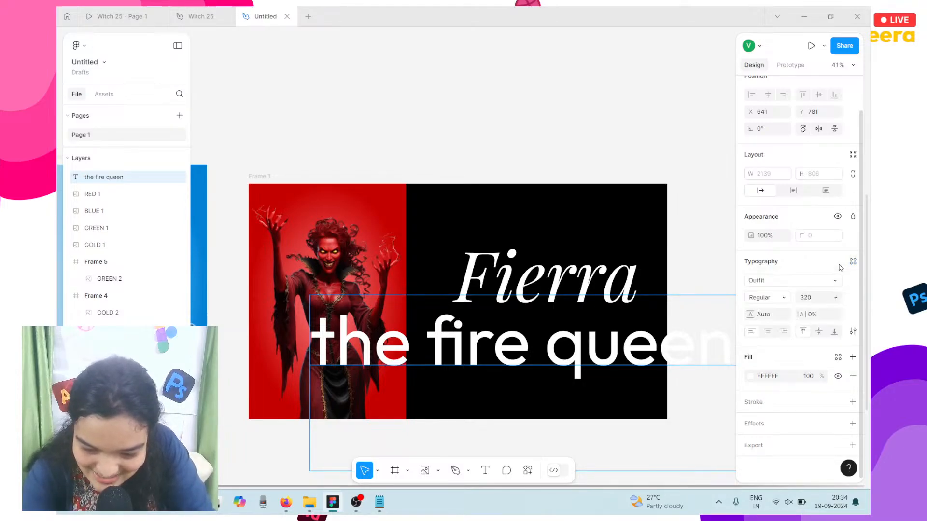
Step: Review the subtitle's advanced type settings without changing them
{"action": "left_click", "coordinate": [854, 331]}
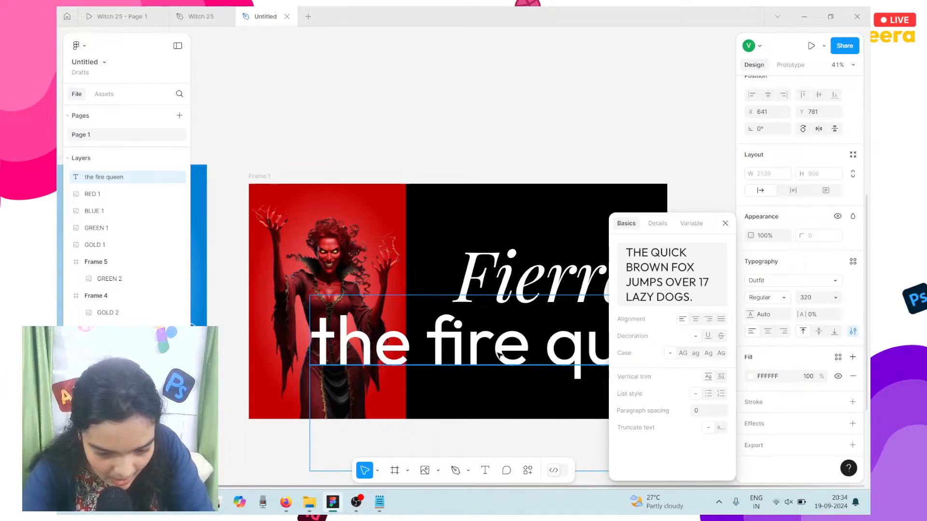
{"action": "key", "text": "Return"}
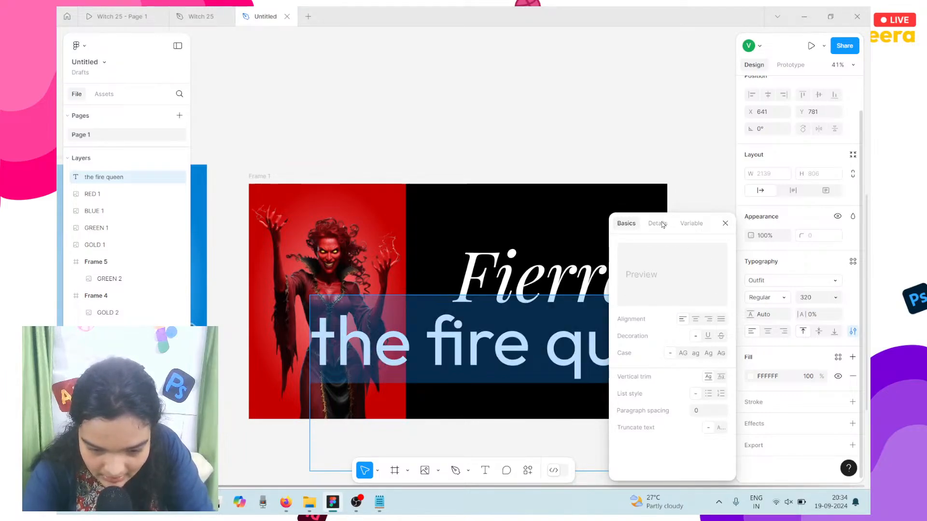
{"action": "left_click", "coordinate": [693, 225]}
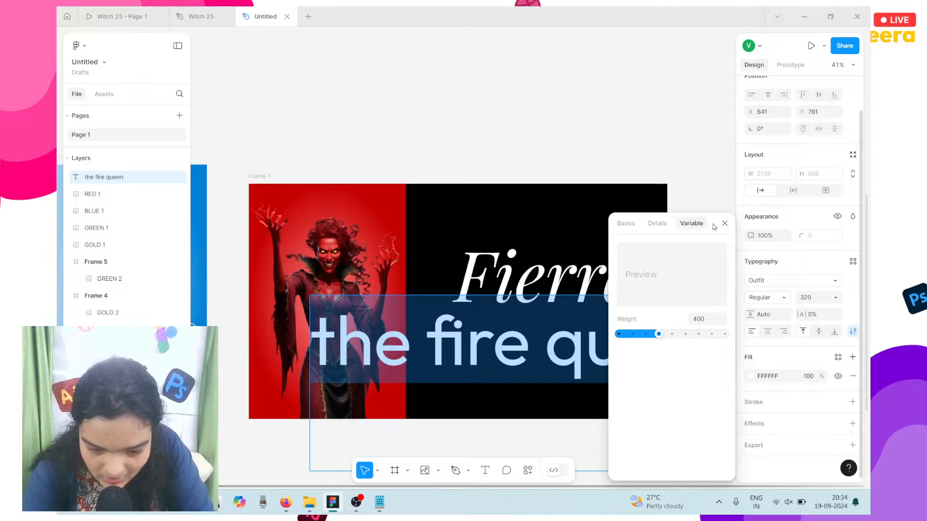
{"action": "left_click", "coordinate": [725, 223]}
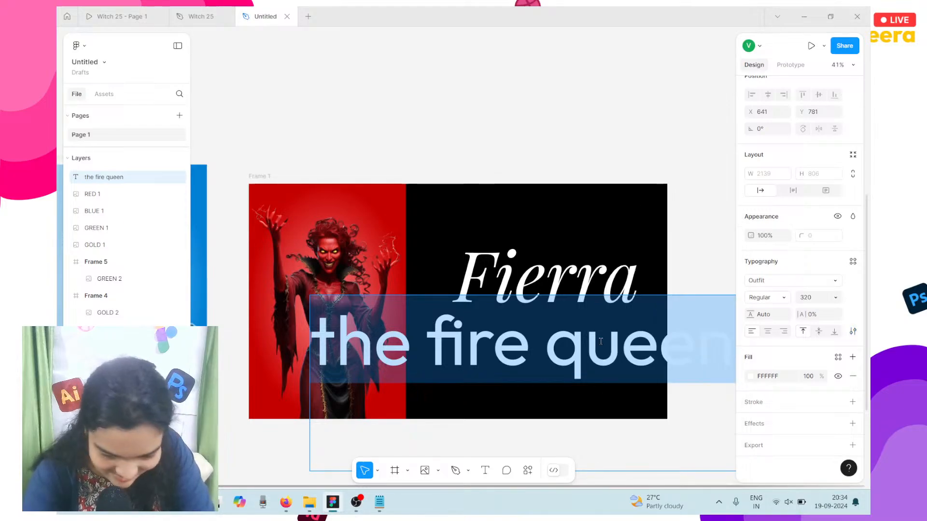
{"action": "key", "text": "Escape"}
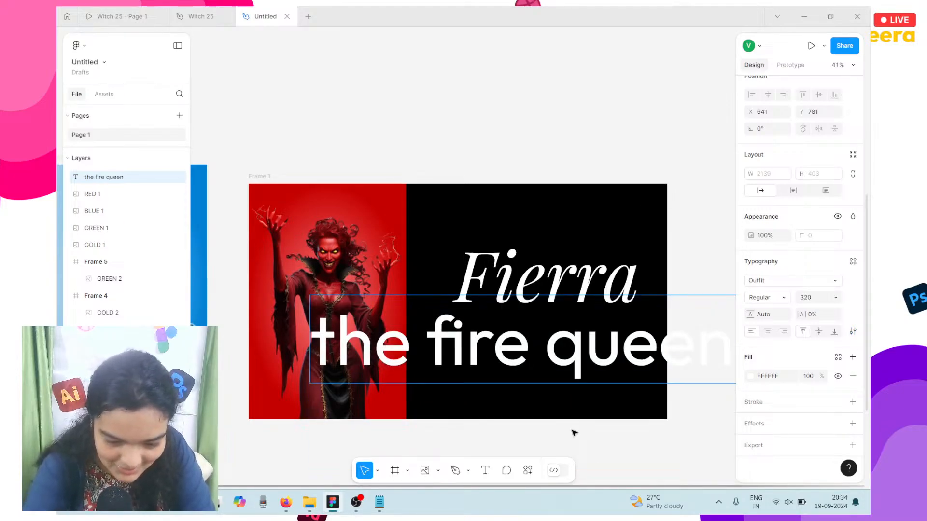
{"action": "scroll", "coordinate": [605, 441], "scroll_direction": "down", "scroll_amount": 3}
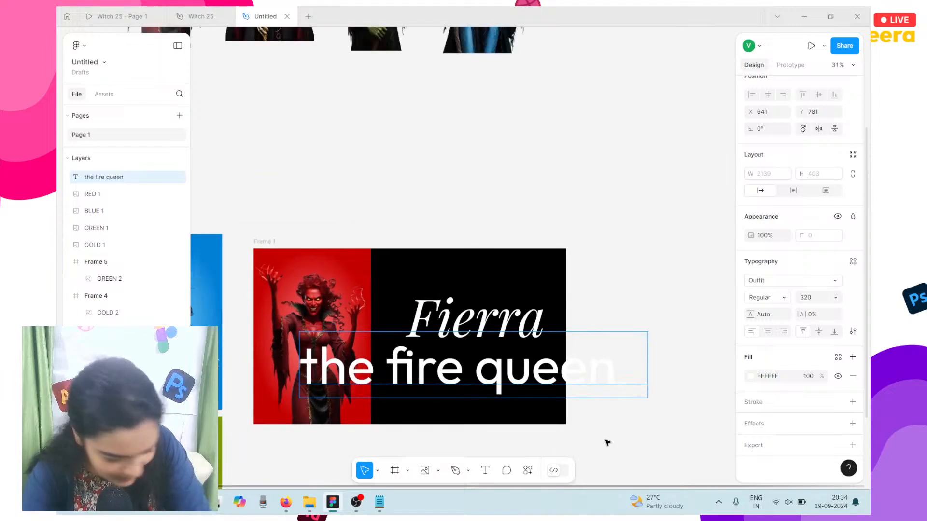
{"action": "left_click", "coordinate": [599, 406]}
{"action": "double_click", "coordinate": [601, 363]}
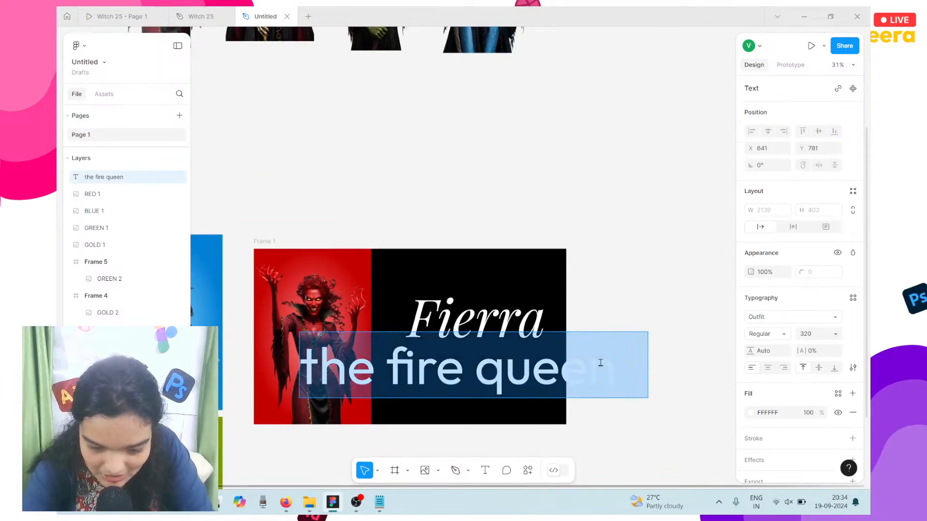
{"action": "key", "text": "Escape"}
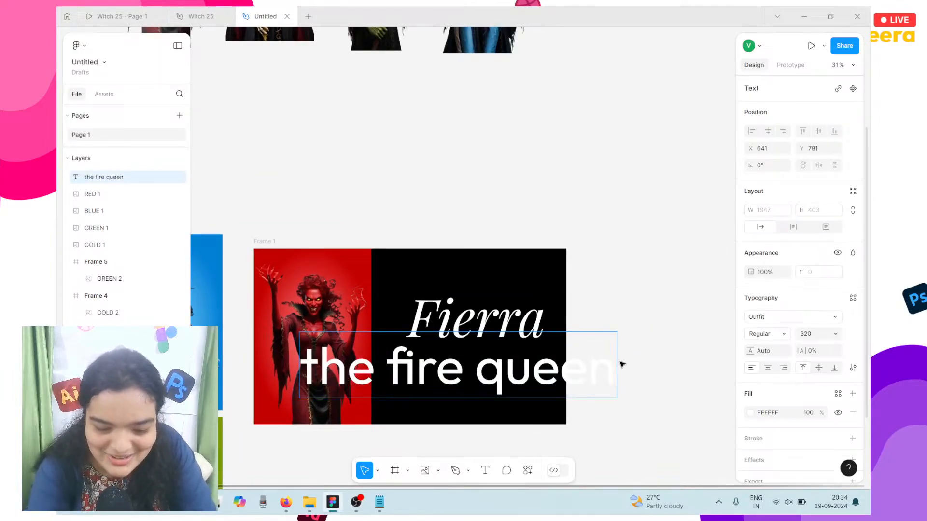
{"action": "scroll", "coordinate": [627, 362], "scroll_direction": "up", "scroll_amount": 5}
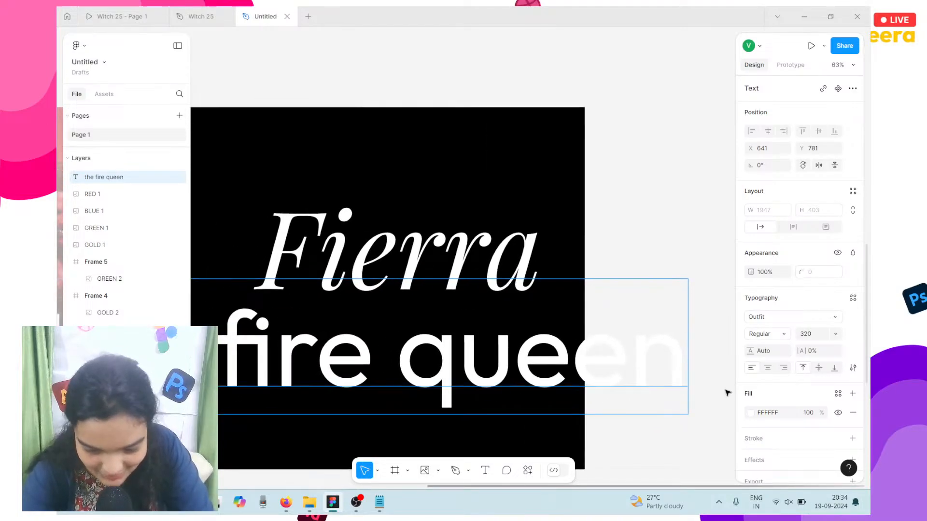
Step: Set the subtitle's letter case to all uppercase
{"action": "left_click", "coordinate": [854, 299]}
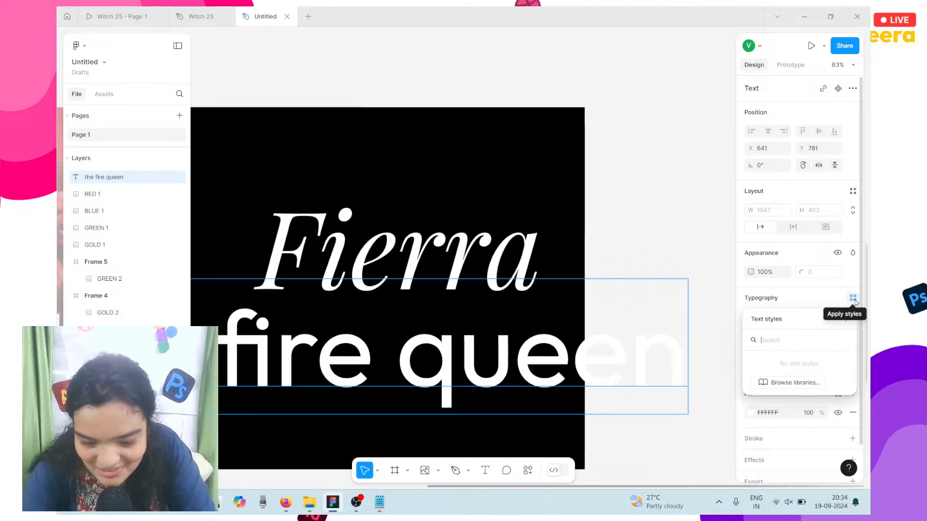
{"action": "left_click", "coordinate": [815, 297]}
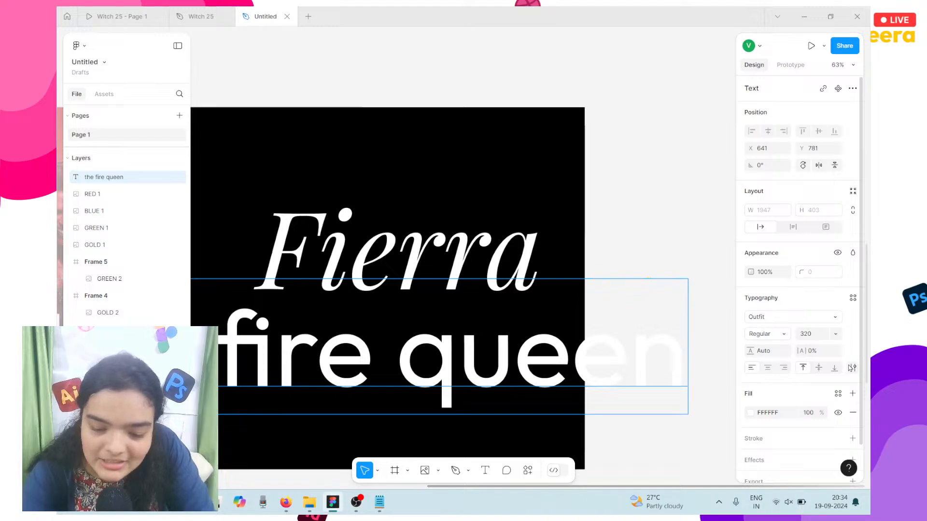
{"action": "left_click", "coordinate": [851, 368]}
{"action": "left_click", "coordinate": [648, 221]}
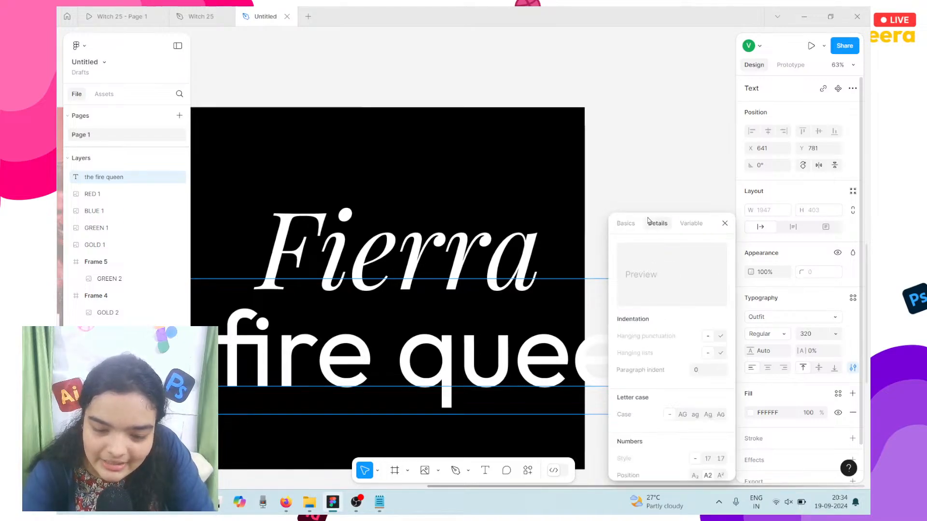
{"action": "left_click", "coordinate": [629, 223]}
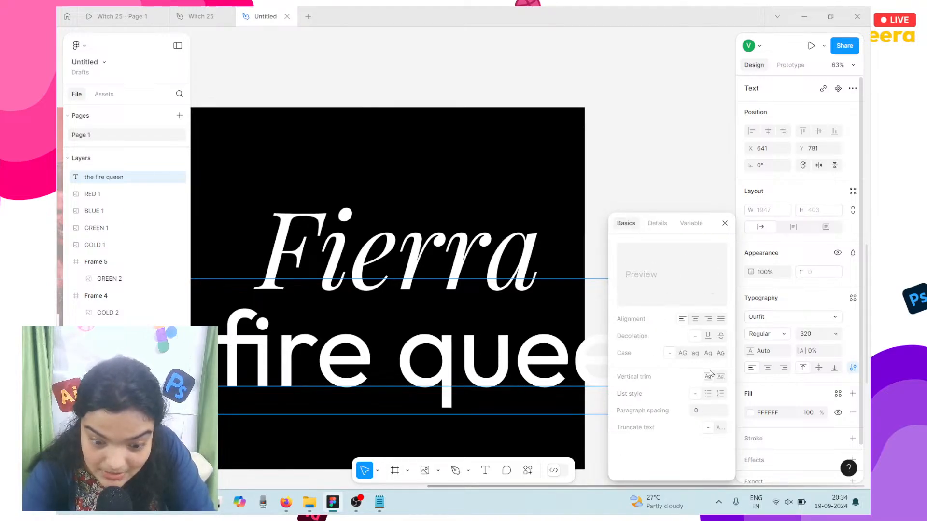
{"action": "left_click", "coordinate": [683, 354]}
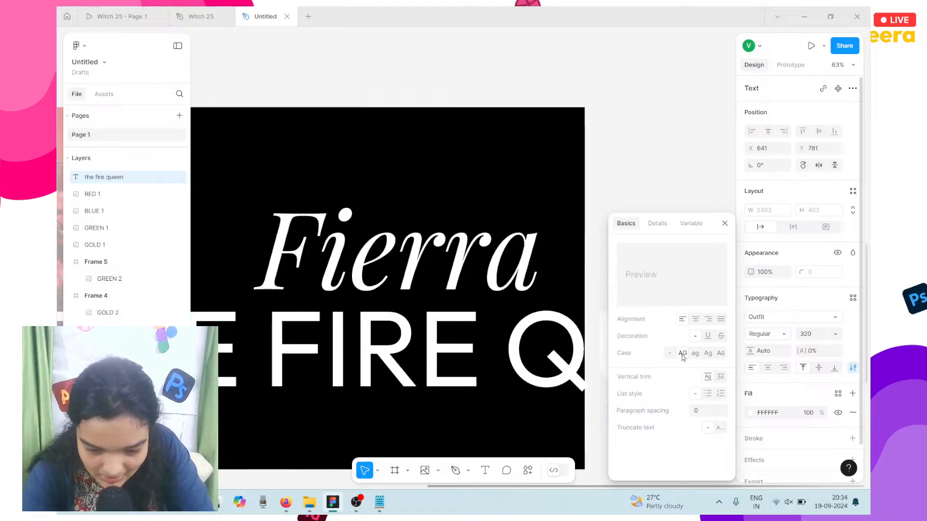
{"action": "scroll", "coordinate": [481, 357], "scroll_direction": "left", "scroll_amount": 3}
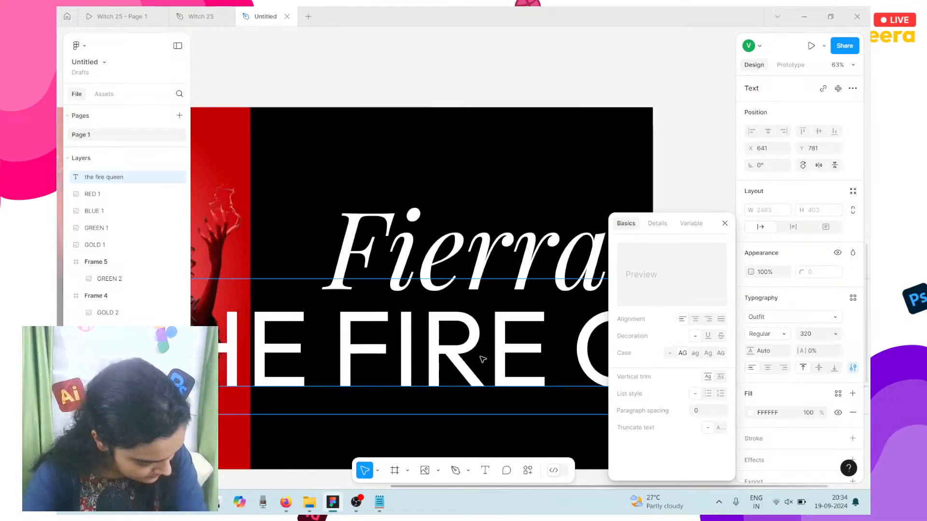
{"action": "scroll", "coordinate": [481, 359], "scroll_direction": "down", "scroll_amount": 3}
{"action": "scroll", "coordinate": [481, 359], "scroll_direction": "right", "scroll_amount": 1}
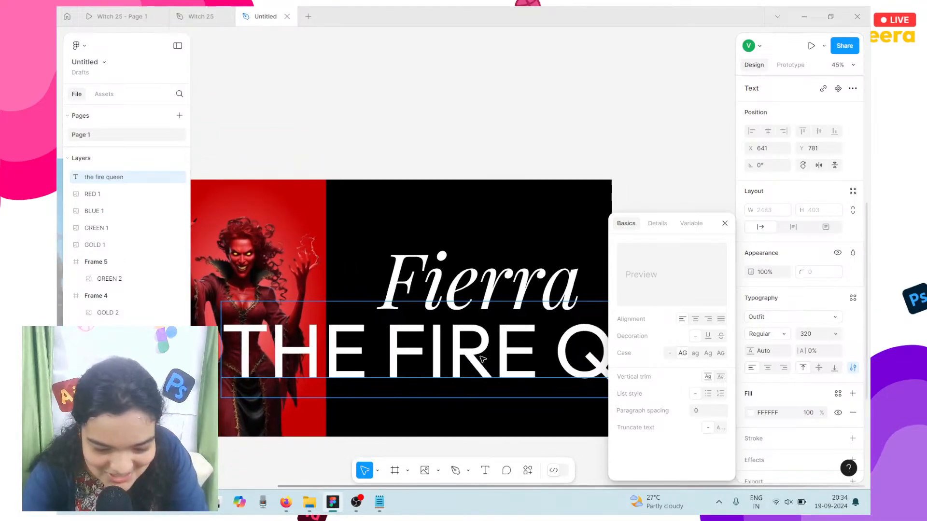
{"action": "scroll", "coordinate": [483, 359], "scroll_direction": "down", "scroll_amount": 4}
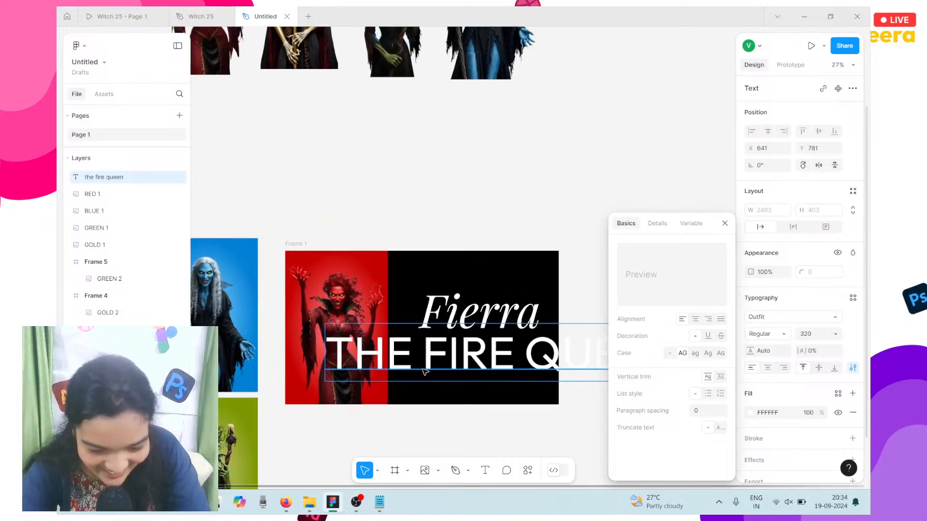
Step: Shrink THE FIRE QUEEN to size 64 and place it just beneath Fierra
{"action": "left_click", "coordinate": [806, 335]}
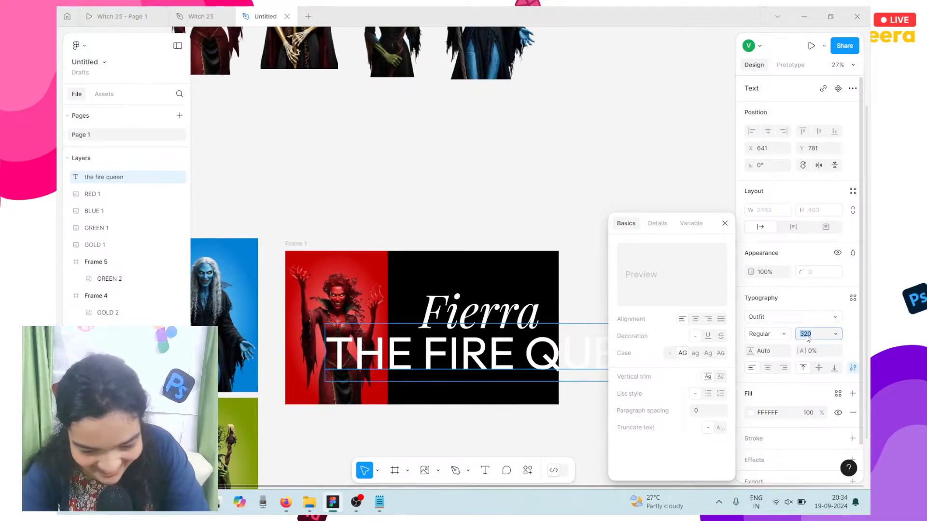
{"action": "type", "text": "6"}
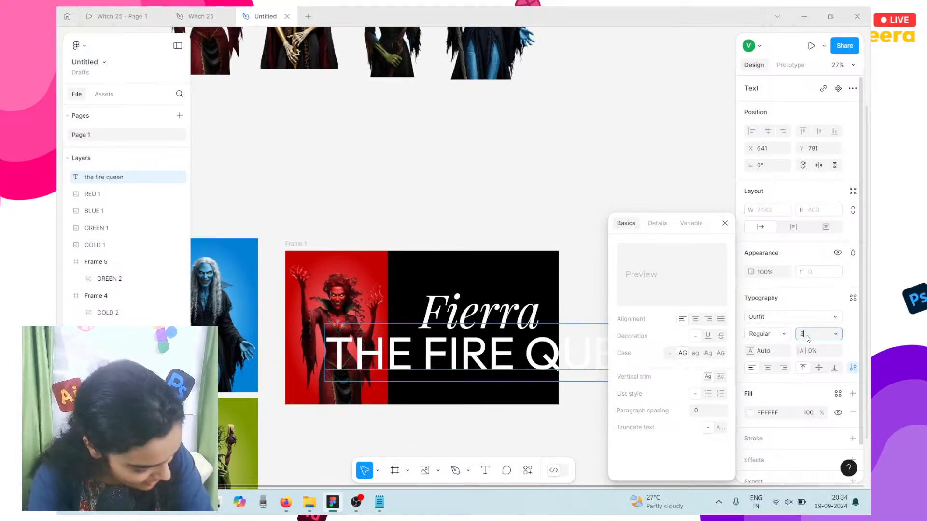
{"action": "type", "text": "4"}
{"action": "key", "text": "Return"}
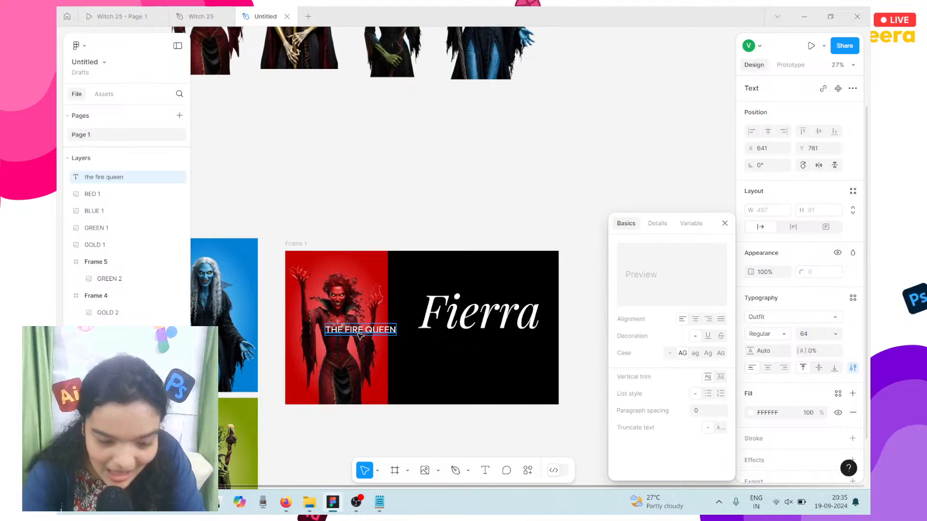
{"action": "left_click_drag", "start_coordinate": [358, 333], "coordinate": [496, 339]}
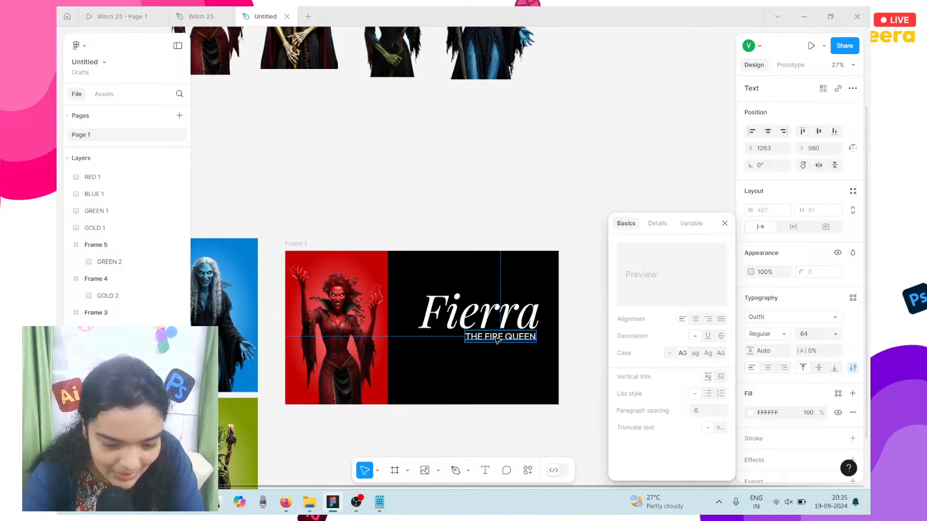
{"action": "scroll", "coordinate": [497, 340], "scroll_direction": "up", "scroll_amount": 3}
{"action": "scroll", "coordinate": [496, 339], "scroll_direction": "up", "scroll_amount": 2}
{"action": "scroll", "coordinate": [497, 340], "scroll_direction": "up", "scroll_amount": 1}
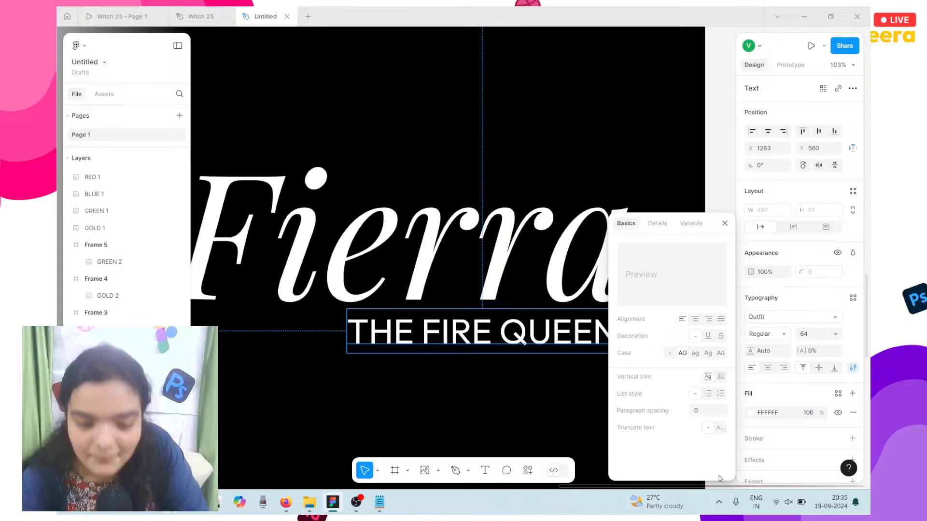
{"action": "left_click", "coordinate": [658, 223]}
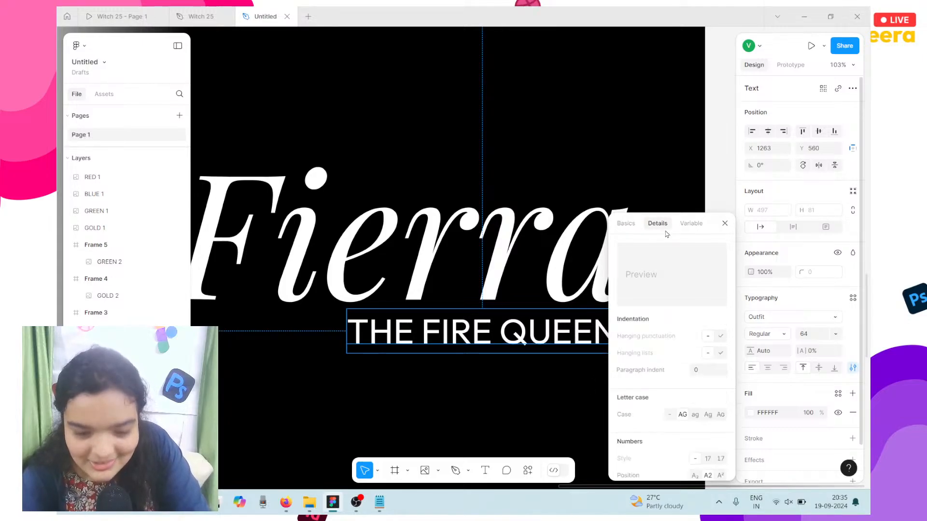
{"action": "left_click", "coordinate": [725, 224]}
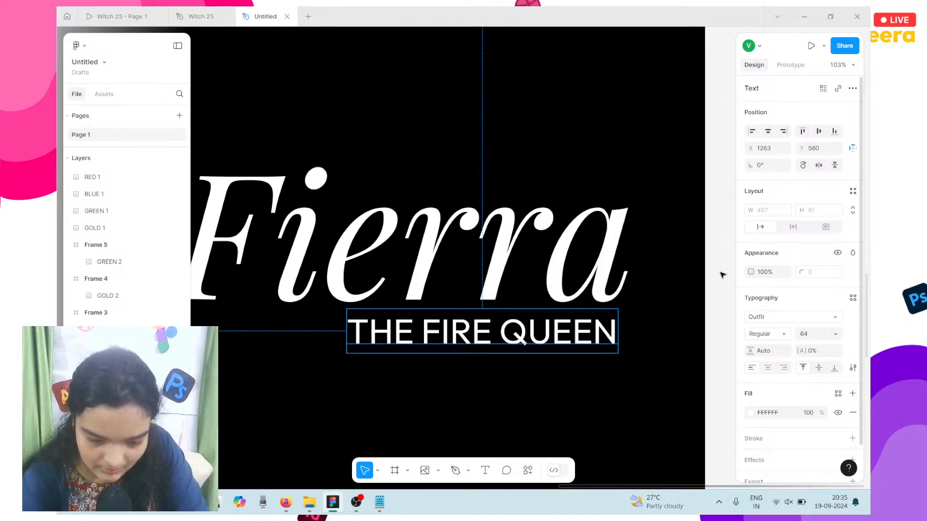
Step: Reduce THE FIRE QUEEN to size 32 and move it toward Fierra's right end
{"action": "left_click", "coordinate": [688, 278]}
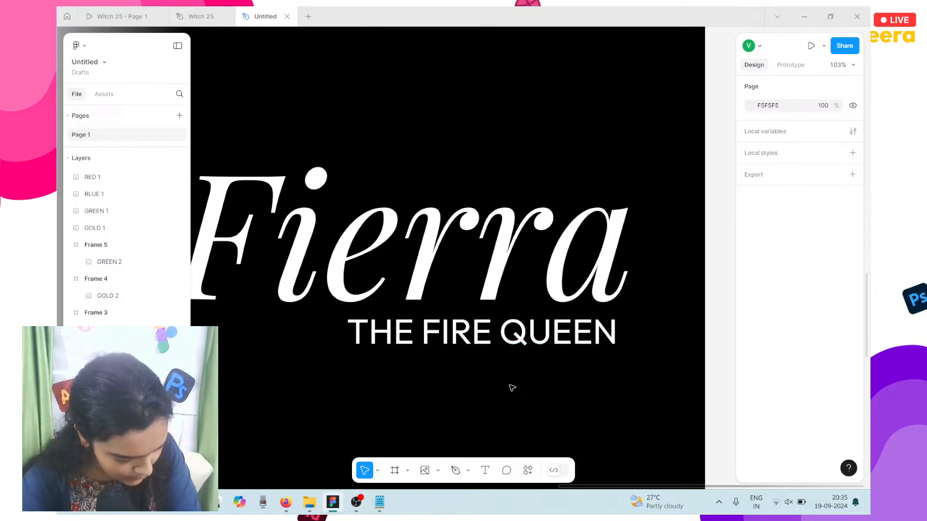
{"action": "left_click", "coordinate": [488, 352]}
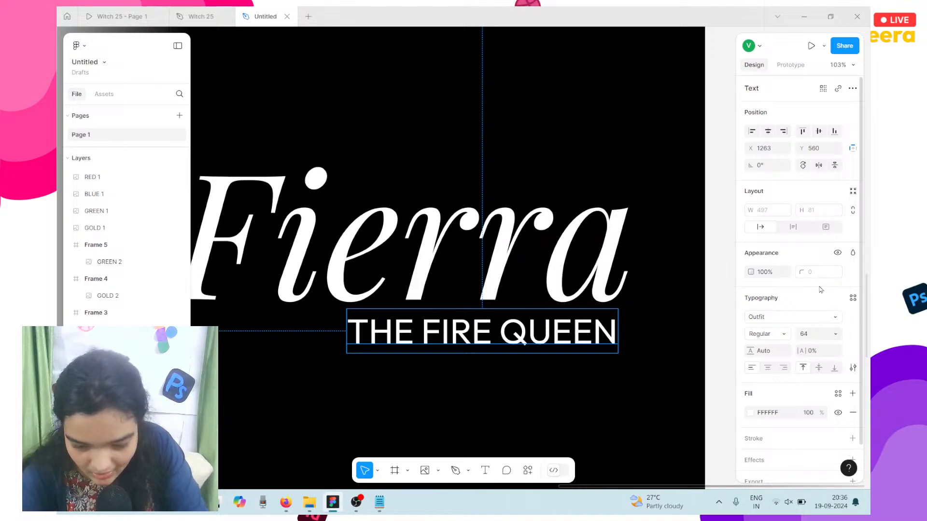
{"action": "left_click", "coordinate": [813, 332]}
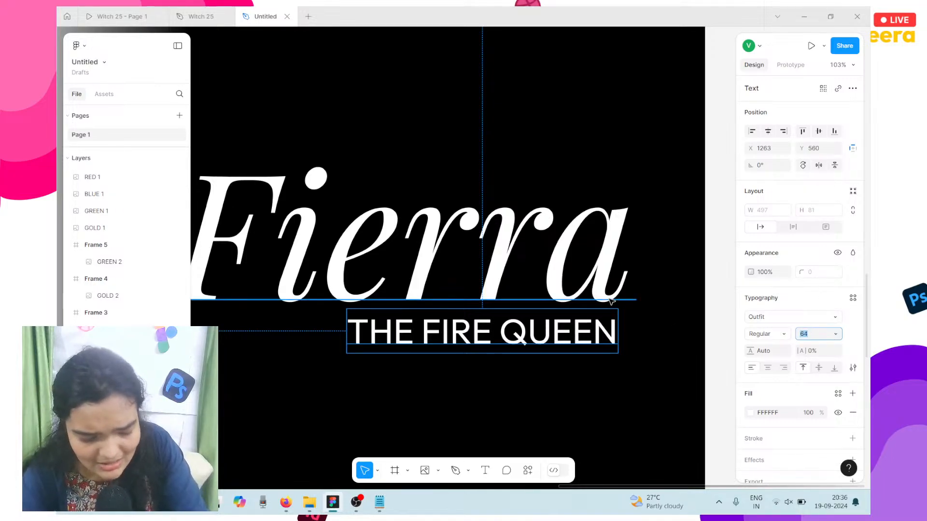
{"action": "type", "text": "32"}
{"action": "key", "text": "Return"}
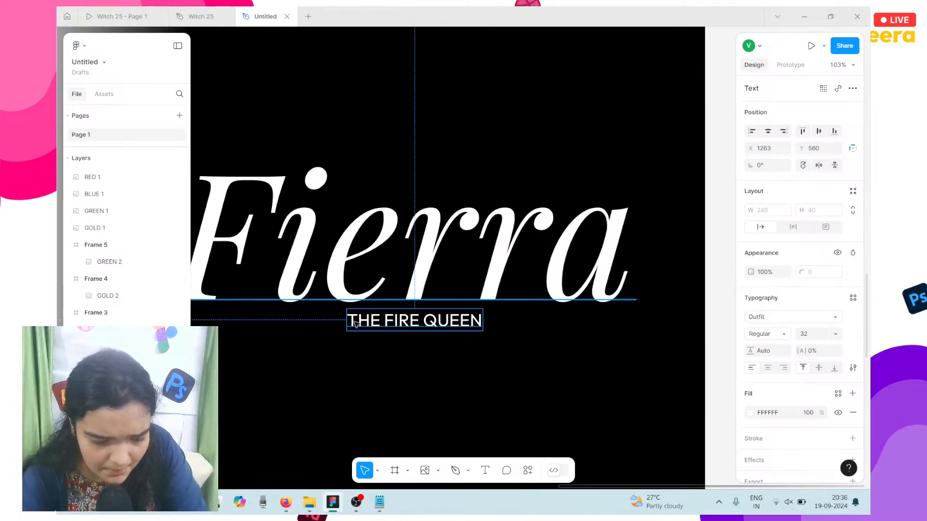
{"action": "left_click_drag", "start_coordinate": [380, 330], "coordinate": [528, 336]}
{"action": "left_click_drag", "start_coordinate": [439, 324], "coordinate": [577, 328]}
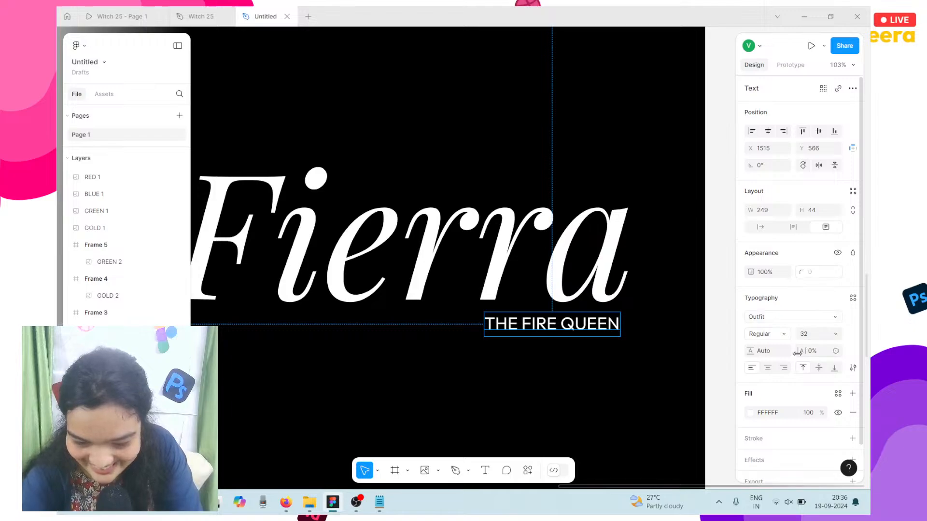
Step: Switch the subtitle to auto width and set its letter spacing to 9%
{"action": "left_click_drag", "start_coordinate": [797, 353], "coordinate": [821, 355]}
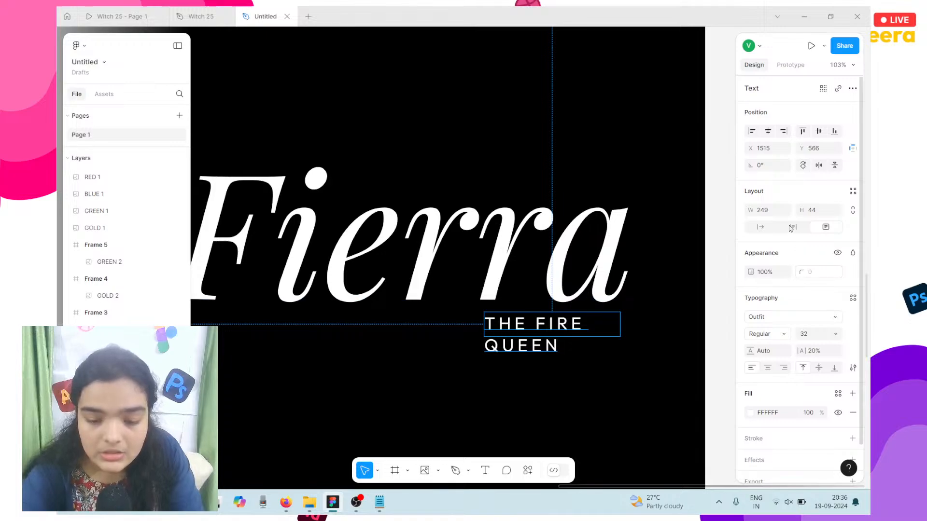
{"action": "left_click", "coordinate": [760, 226]}
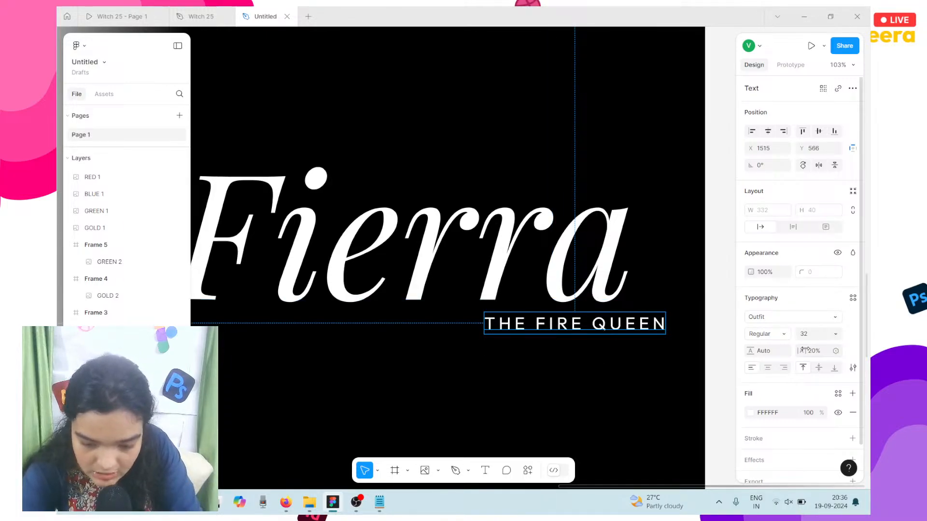
{"action": "left_click", "coordinate": [821, 353]}
{"action": "type", "text": "18"}
{"action": "key", "text": "Return"}
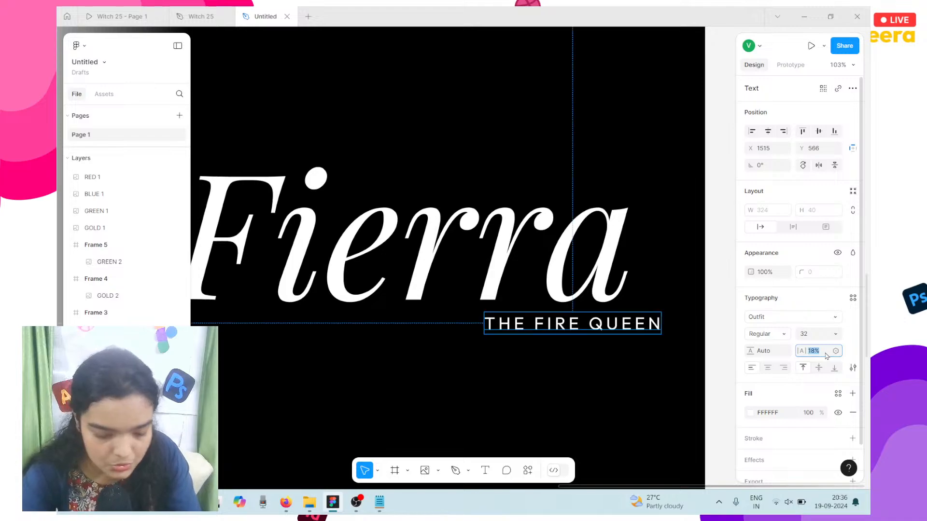
{"action": "type", "text": "9"}
{"action": "key", "text": "Return"}
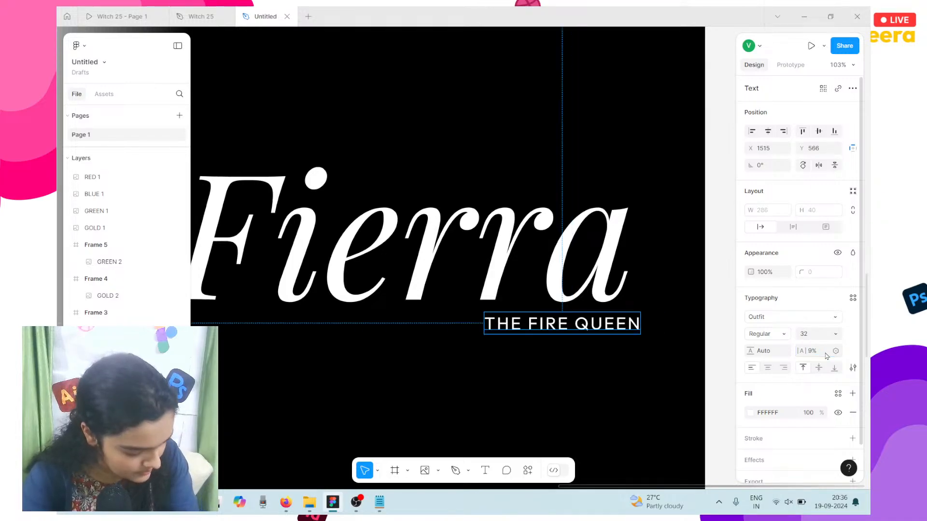
Step: Nudge the subtitle into line with Fierra's right edge
{"action": "mouse_move", "coordinate": [589, 328]}
{"action": "left_mouse_down"}
{"action": "mouse_move", "coordinate": [562, 328]}
{"action": "mouse_move", "coordinate": [585, 331]}
{"action": "left_mouse_up"}
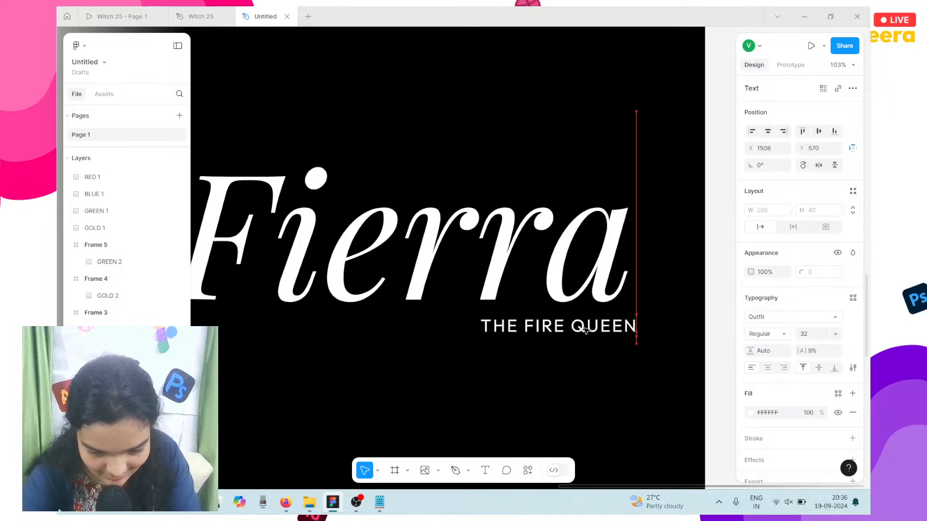
{"action": "key", "text": "Left"}
{"action": "key", "text": "Left"}
{"action": "key", "text": "Left"}
{"action": "key", "text": "Right"}
{"action": "key", "text": "Right"}
{"action": "key", "text": "Right"}
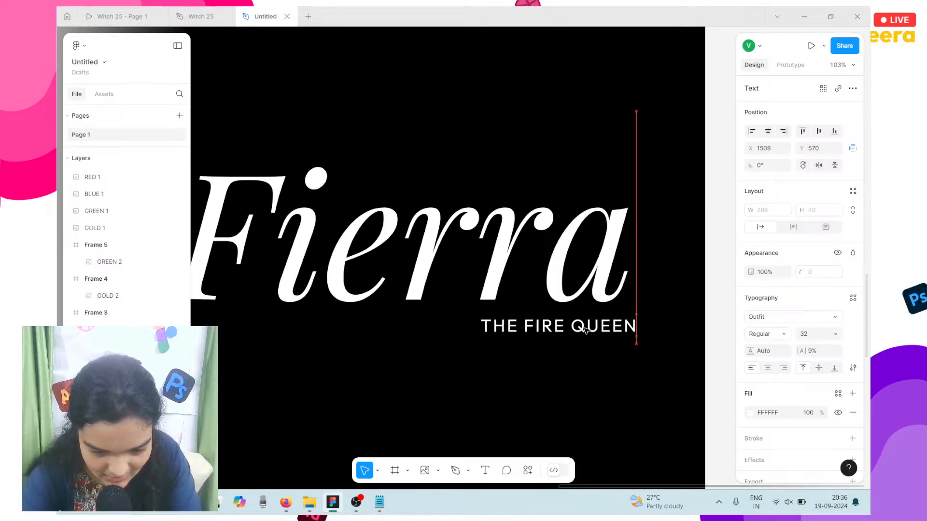
{"action": "key", "text": "Left"}
{"action": "key", "text": "Right"}
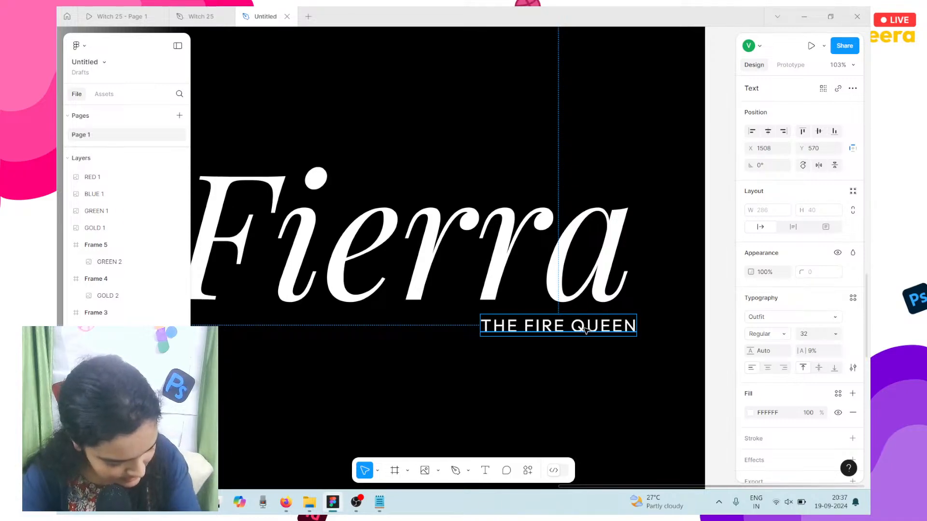
{"action": "key", "text": "Down"}
{"action": "key", "text": "Down"}
{"action": "key", "text": "Down"}
{"action": "key", "text": "Down"}
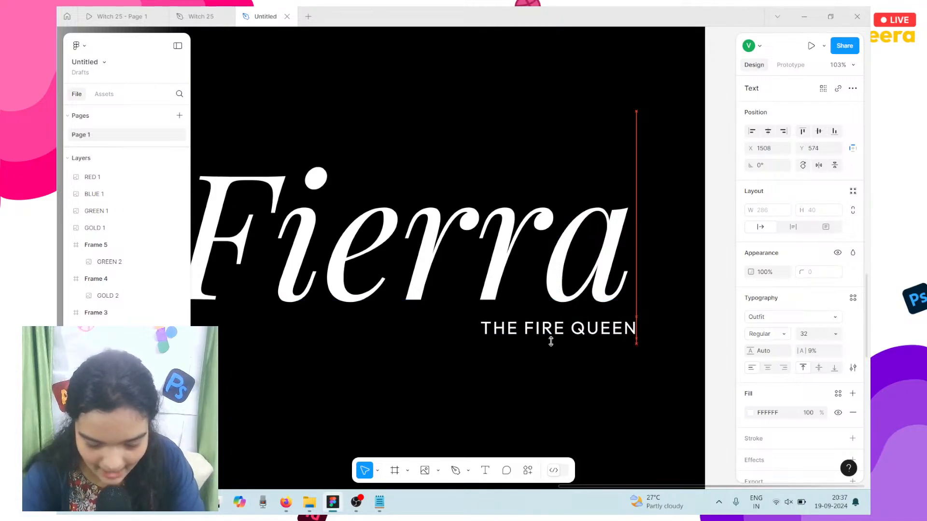
{"action": "key", "text": "Down"}
{"action": "key", "text": "Up"}
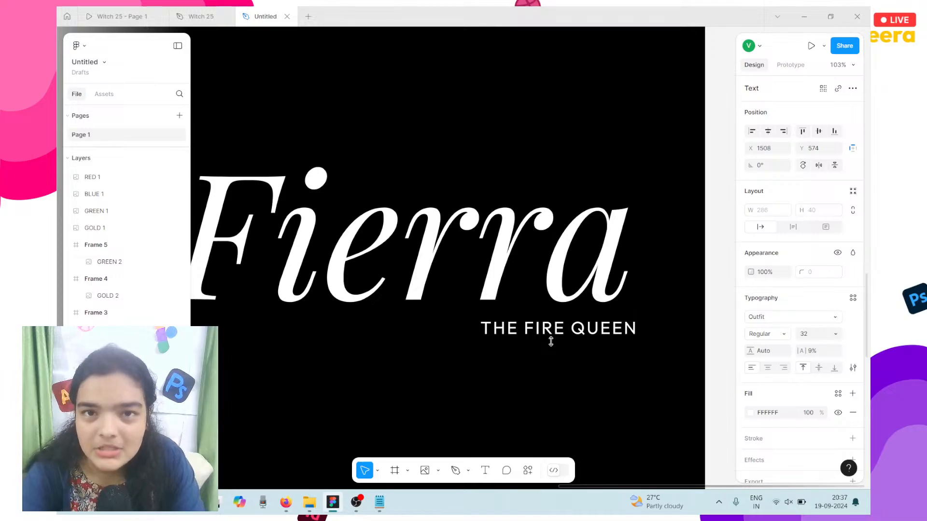
{"action": "scroll", "coordinate": [550, 341], "scroll_direction": "left", "scroll_amount": 3}
Step: Set the Fierra title's font style to Medium Italic
{"action": "left_click", "coordinate": [542, 139]}
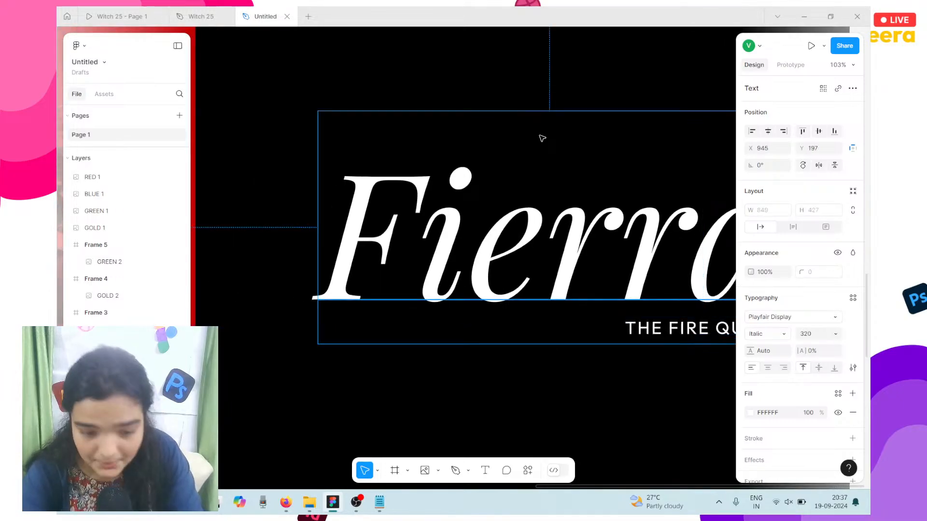
{"action": "left_click", "coordinate": [755, 336]}
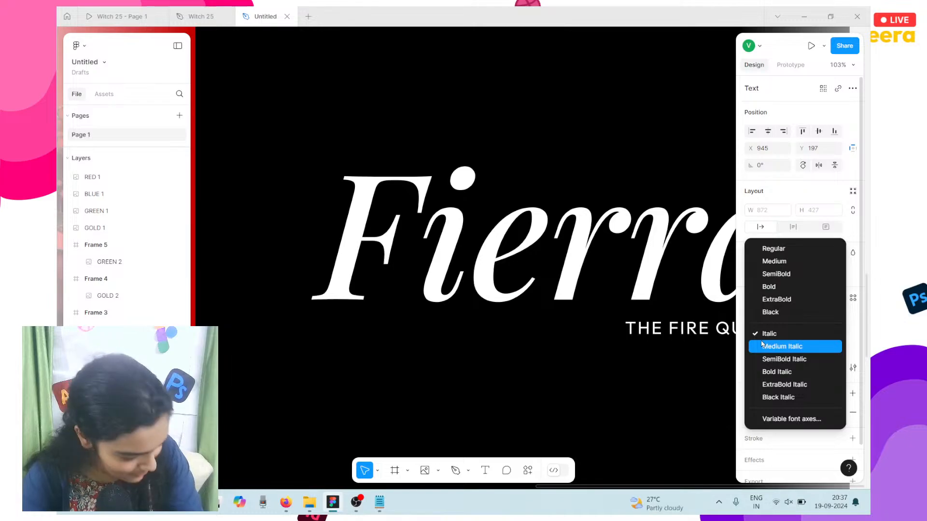
{"action": "left_click", "coordinate": [763, 346]}
{"action": "scroll", "coordinate": [567, 294], "scroll_direction": "right", "scroll_amount": 5}
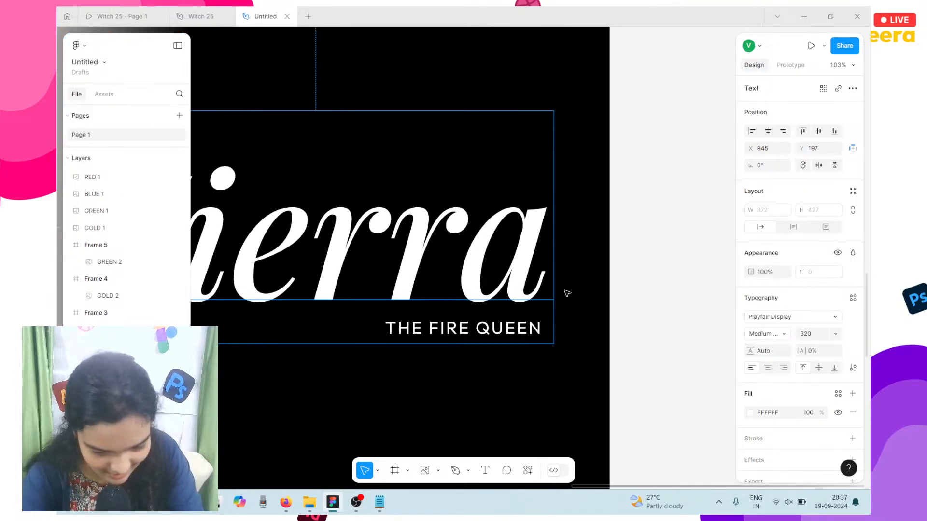
{"action": "scroll", "coordinate": [567, 293], "scroll_direction": "left", "scroll_amount": 2}
Step: Reposition the Fierra title within the black panel
{"action": "key", "text": "Left"}
{"action": "key", "text": "Right"}
{"action": "key", "text": "Right"}
{"action": "key", "text": "Right"}
{"action": "key", "text": "Right"}
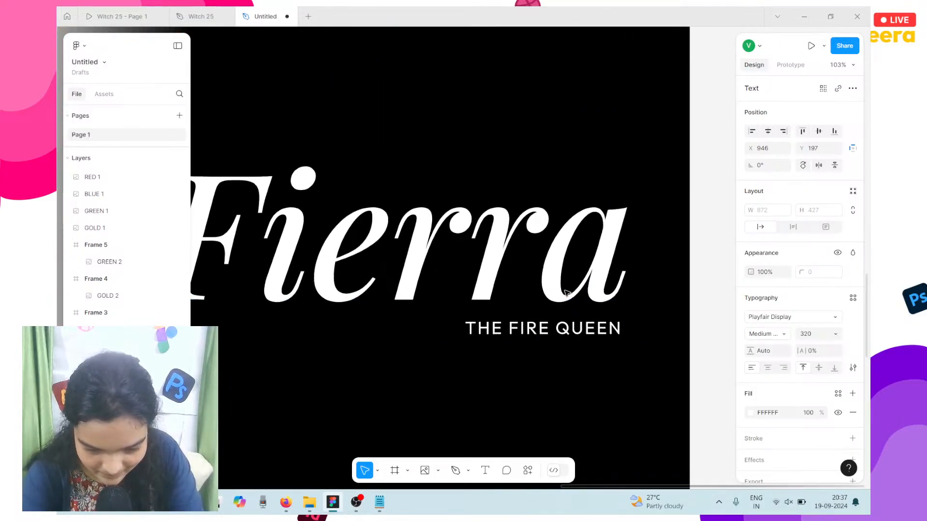
{"action": "left_click_drag", "start_coordinate": [553, 250], "coordinate": [537, 244]}
{"action": "scroll", "coordinate": [537, 244], "scroll_direction": "left", "scroll_amount": 1}
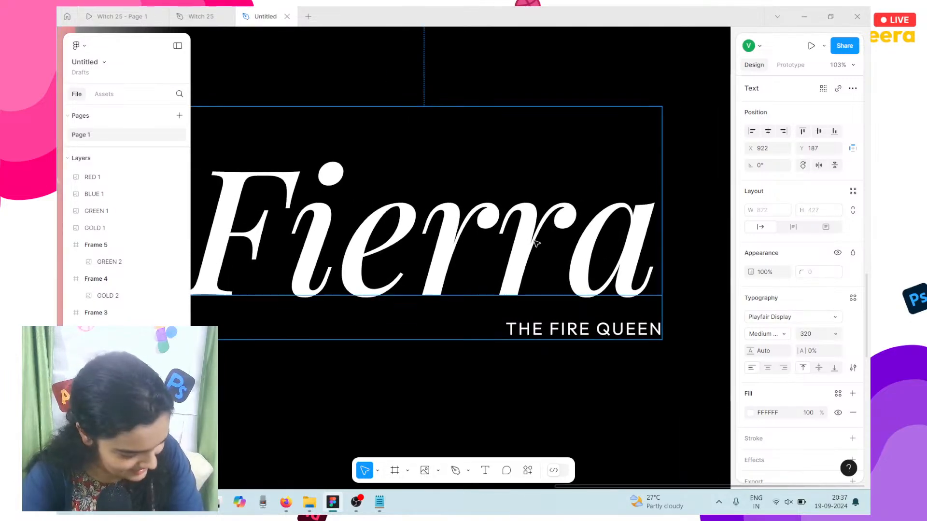
{"action": "scroll", "coordinate": [536, 242], "scroll_direction": "down", "scroll_amount": 3}
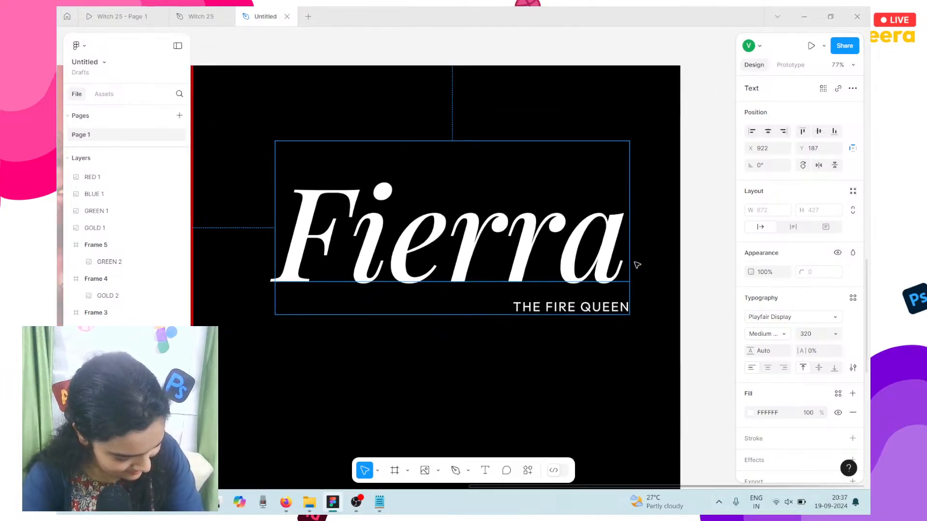
Step: Nudge Fierra and THE FIRE QUEEN up together, comparing against the Witch 25 file
{"action": "left_click", "coordinate": [588, 310], "text": "shift"}
{"action": "key", "text": "Up"}
{"action": "key", "text": "Up"}
{"action": "key", "text": "Up"}
{"action": "key", "text": "Up"}
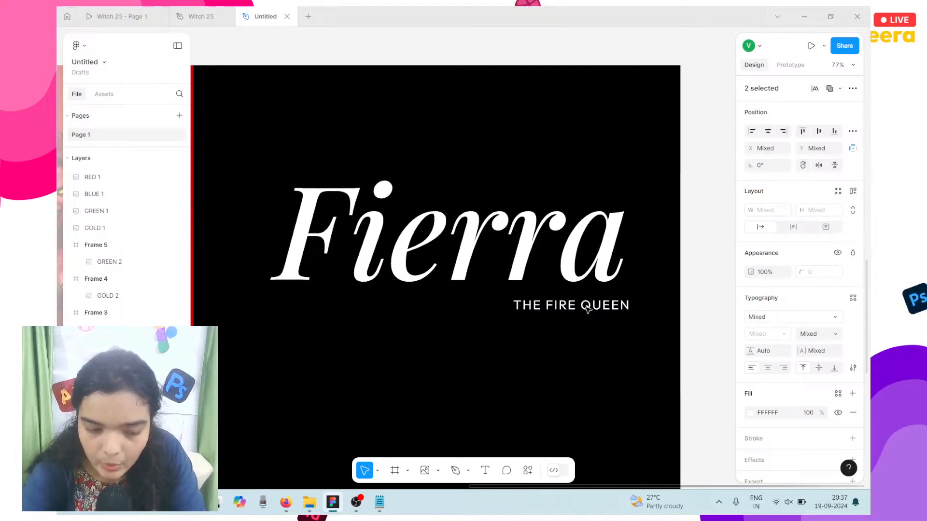
{"action": "scroll", "coordinate": [588, 310], "scroll_direction": "left", "scroll_amount": 4}
{"action": "scroll", "coordinate": [588, 311], "scroll_direction": "down", "scroll_amount": 2}
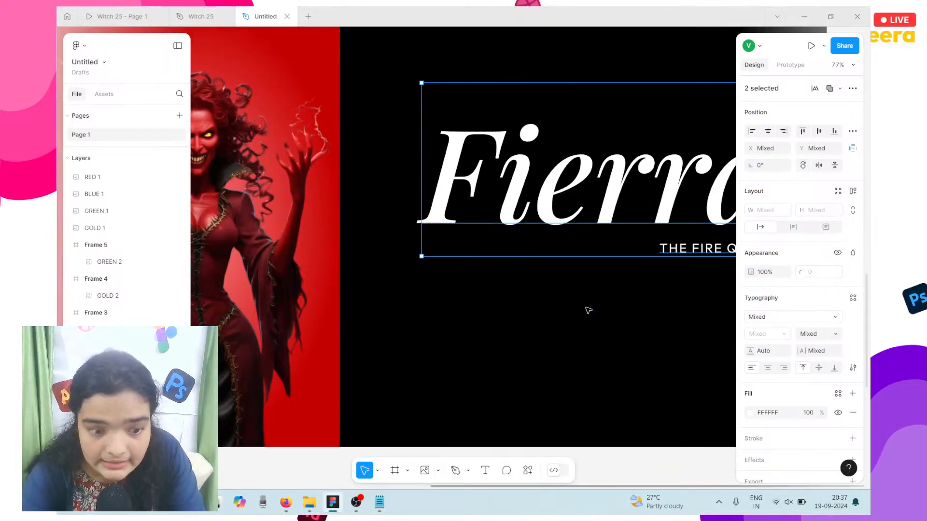
{"action": "scroll", "coordinate": [588, 310], "scroll_direction": "right", "scroll_amount": 1}
{"action": "left_click", "coordinate": [201, 16]}
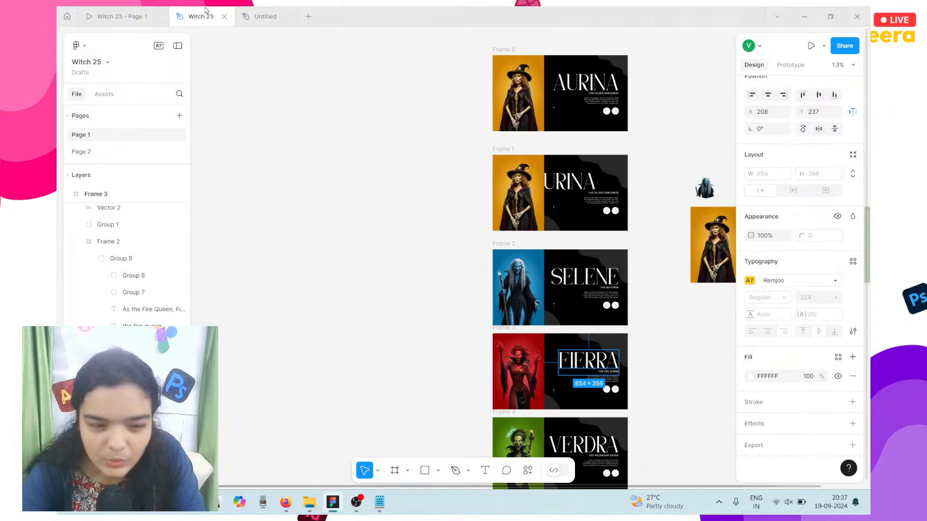
{"action": "left_click", "coordinate": [264, 16]}
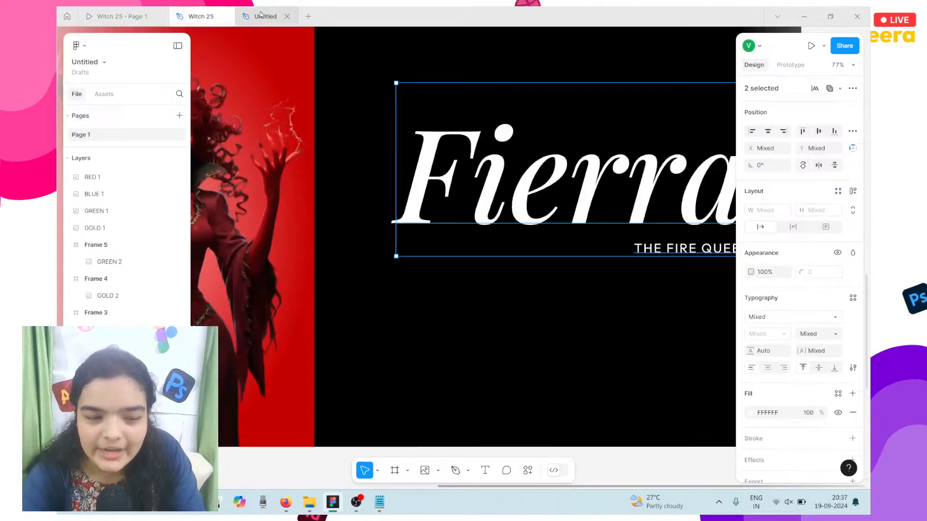
{"action": "scroll", "coordinate": [555, 188], "scroll_direction": "right", "scroll_amount": 4}
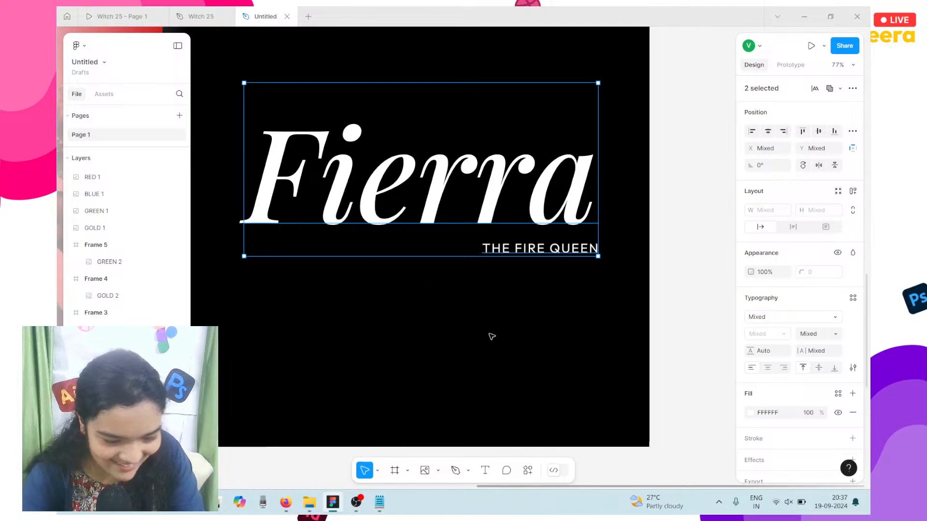
Step: Draw a new text box below the subtitle holding placeholder text 'das'
{"action": "left_click", "coordinate": [481, 473]}
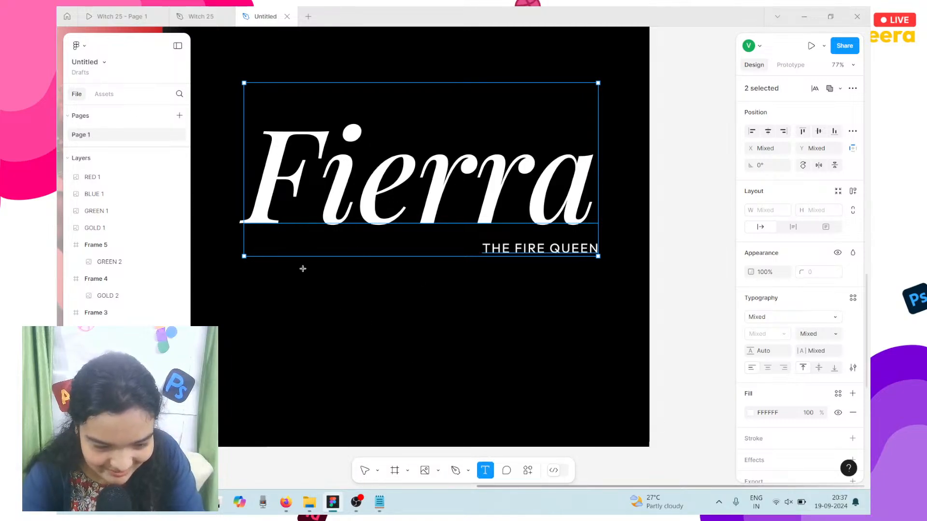
{"action": "left_click_drag", "start_coordinate": [254, 273], "coordinate": [580, 378]}
{"action": "key", "text": "Escape"}
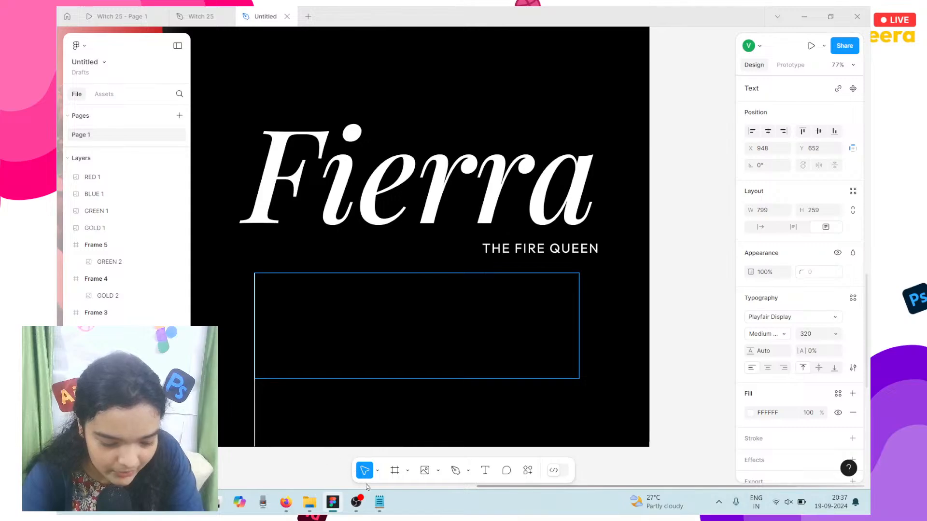
{"action": "type", "text": "das"}
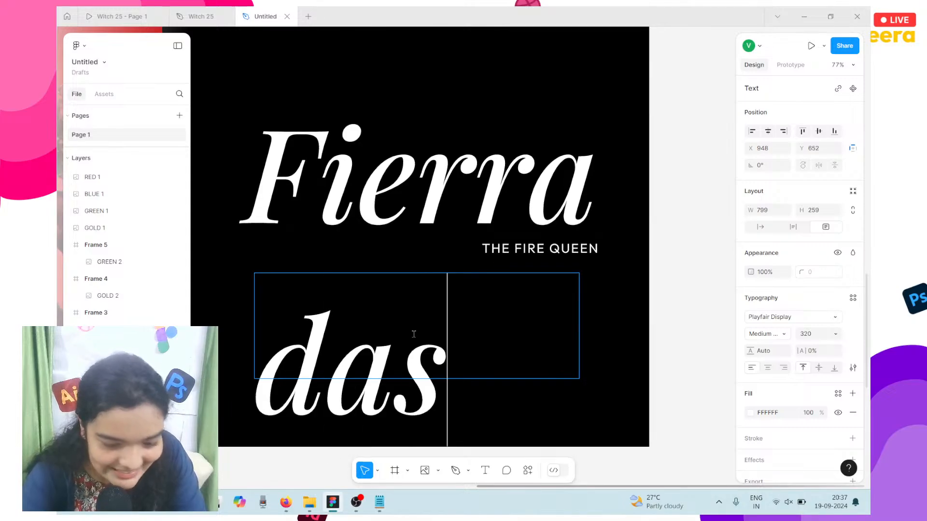
{"action": "double_click", "coordinate": [414, 334]}
Step: Copy Fierra's description paragraph from the Notepad notes
{"action": "left_click", "coordinate": [379, 502]}
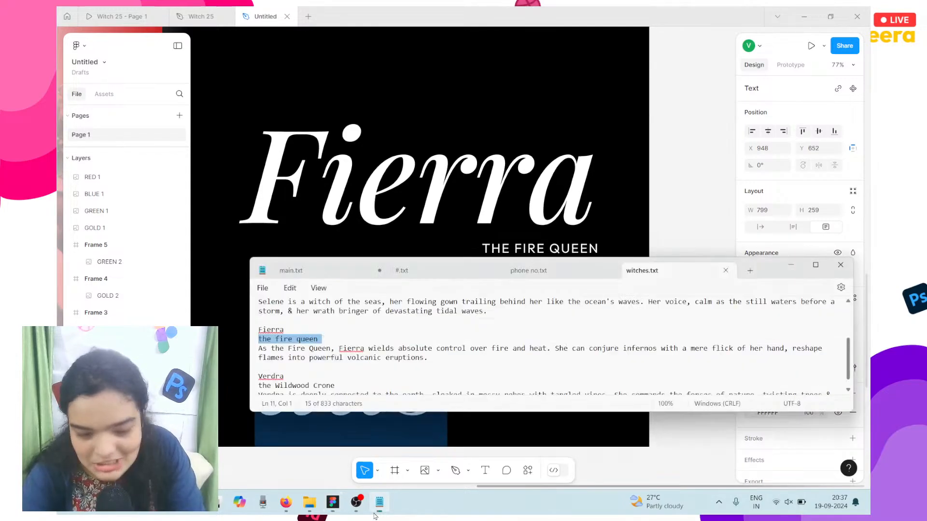
{"action": "left_click", "coordinate": [481, 350]}
{"action": "triple_click", "coordinate": [480, 351]}
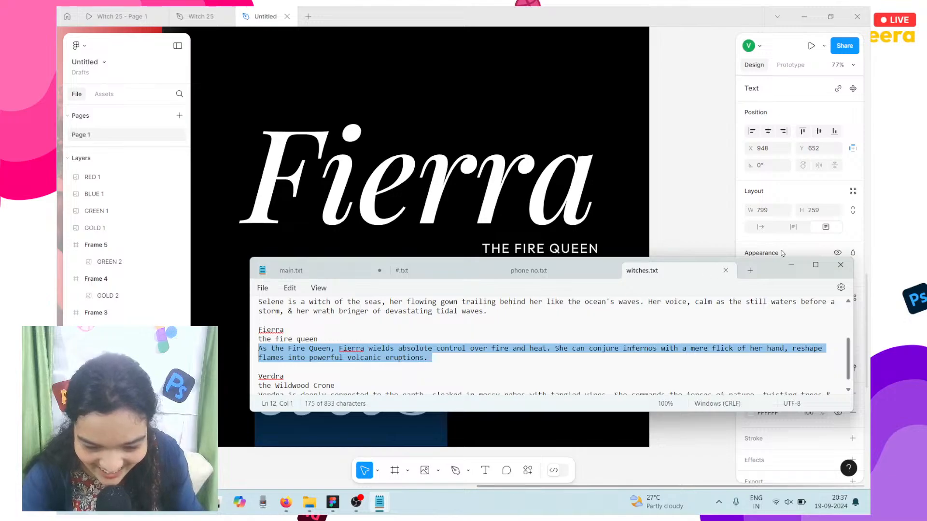
{"action": "left_click", "coordinate": [723, 223]}
Step: Paste Fierra's description over the placeholder, checking it against the notes
{"action": "double_click", "coordinate": [384, 365]}
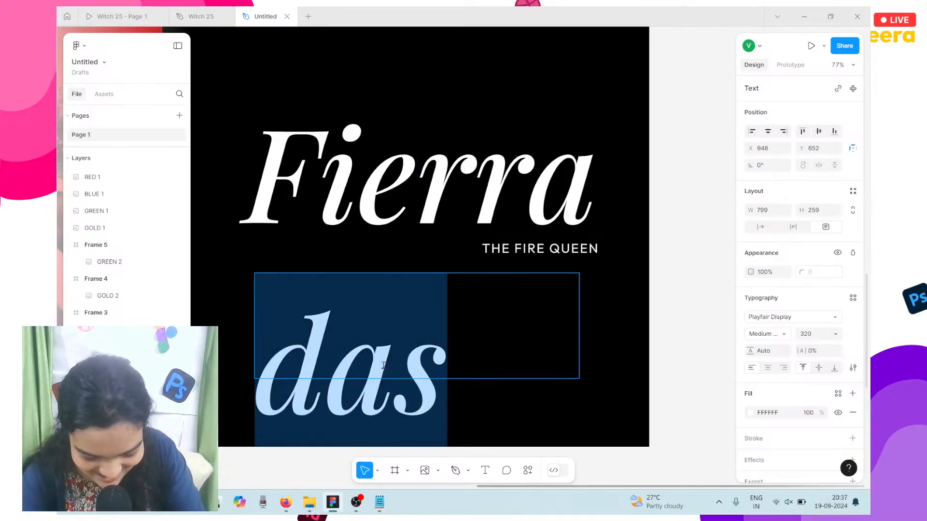
{"action": "type", "text": "As"}
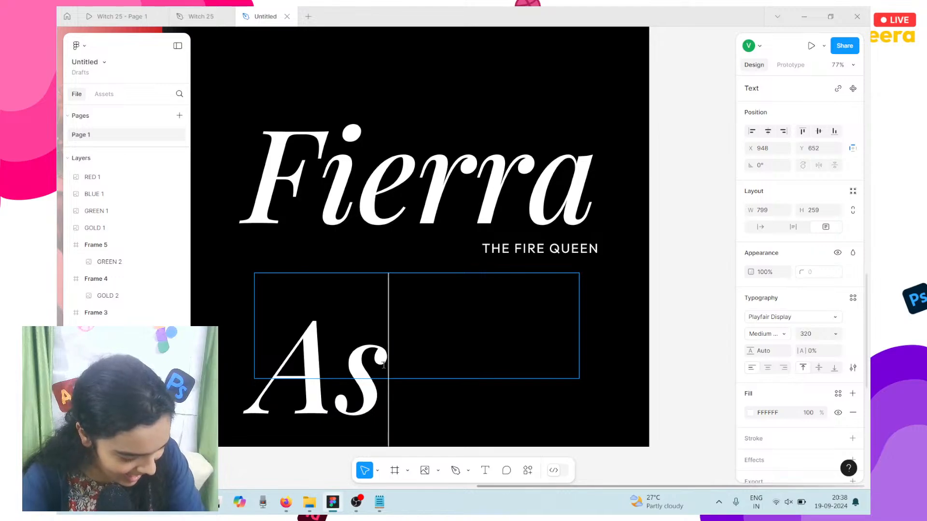
{"action": "key", "text": "ctrl+a"}
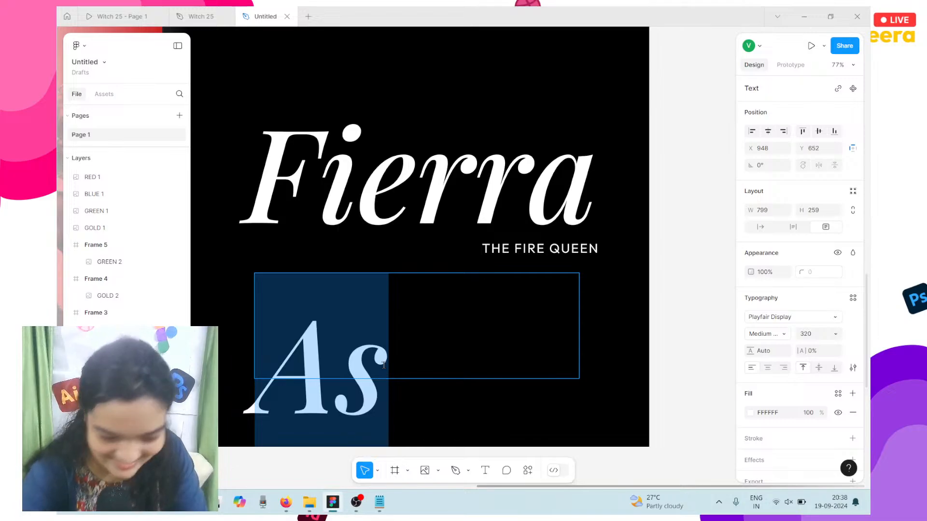
{"action": "left_click", "coordinate": [378, 502]}
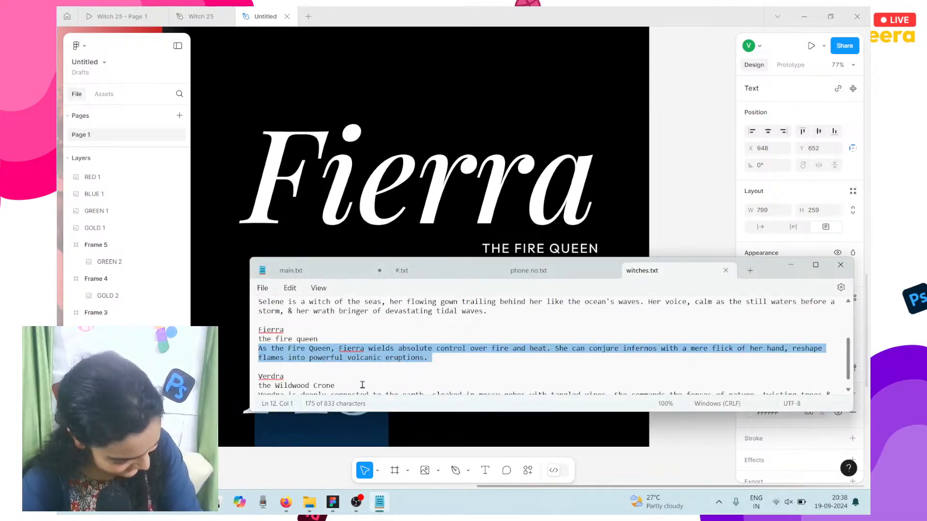
{"action": "left_click", "coordinate": [263, 433]}
{"action": "double_click", "coordinate": [264, 433]}
{"action": "key", "text": "ctrl+c"}
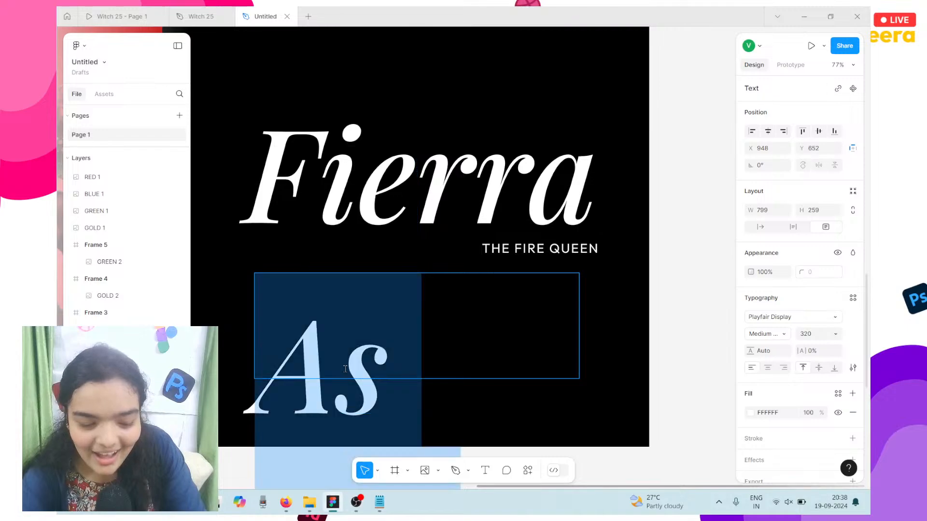
{"action": "key", "text": "ctrl+a"}
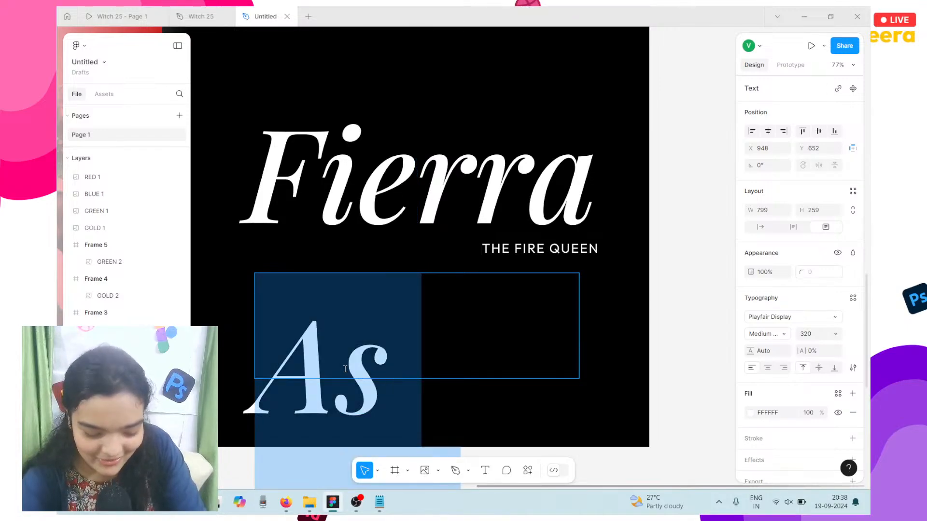
{"action": "key", "text": "ctrl+v"}
{"action": "key", "text": "ctrl+a"}
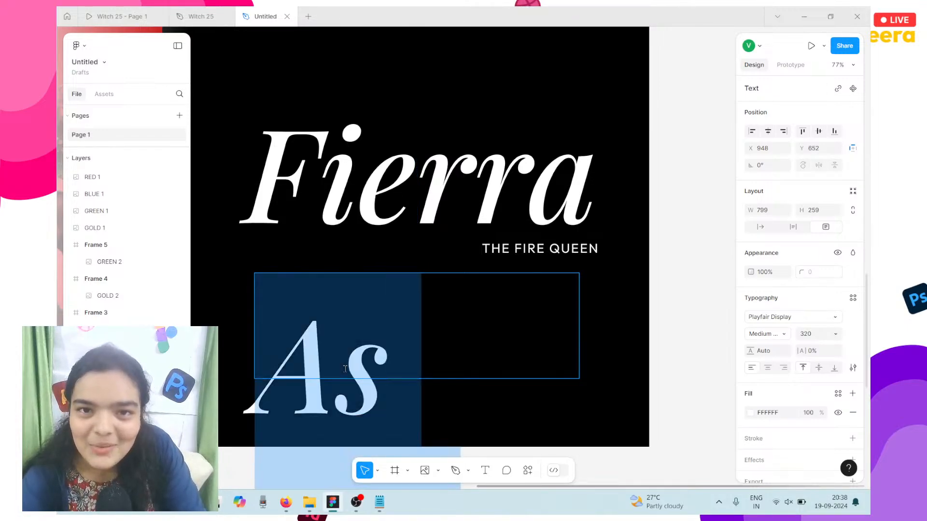
{"action": "key", "text": "ctrl+v"}
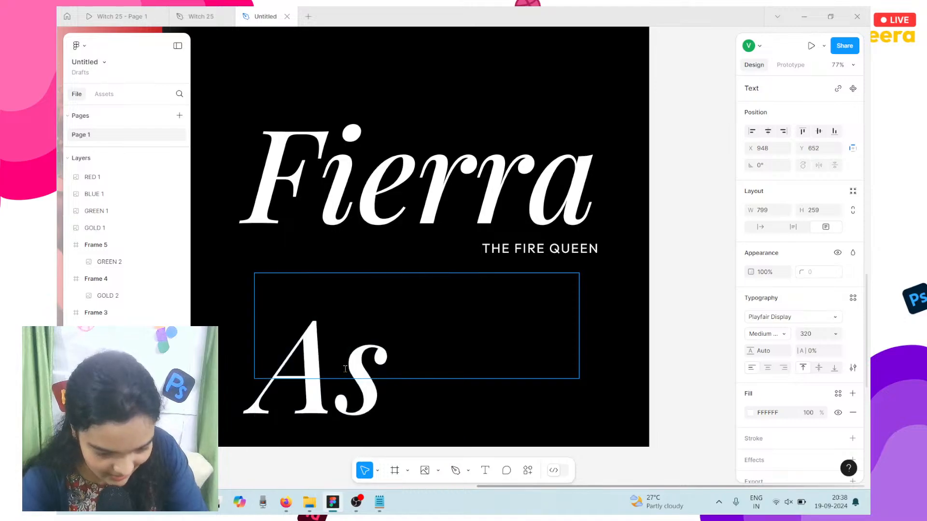
Step: Make the paragraph box Auto height and set its font size to 32
{"action": "scroll", "coordinate": [345, 429], "scroll_direction": "down", "scroll_amount": 3}
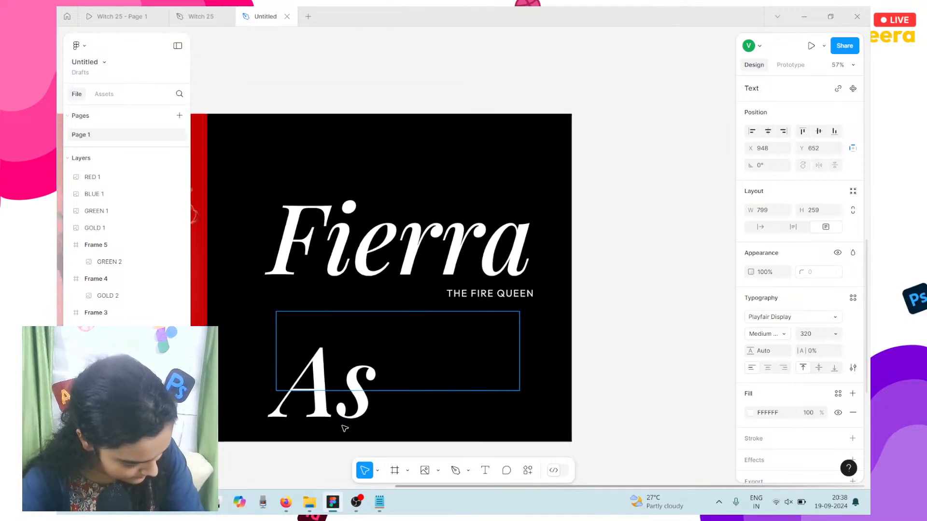
{"action": "scroll", "coordinate": [364, 412], "scroll_direction": "down", "scroll_amount": 2}
{"action": "scroll", "coordinate": [365, 417], "scroll_direction": "down", "scroll_amount": 1}
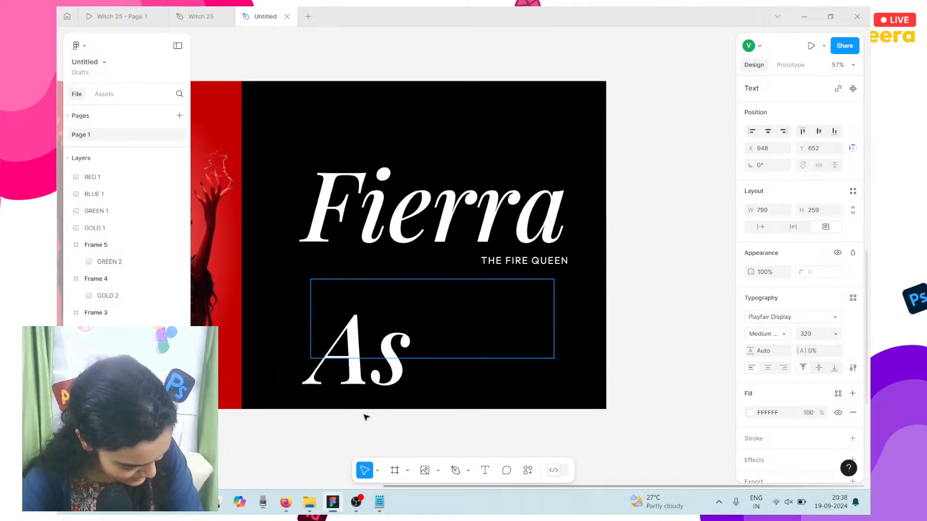
{"action": "scroll", "coordinate": [365, 417], "scroll_direction": "down", "scroll_amount": 1}
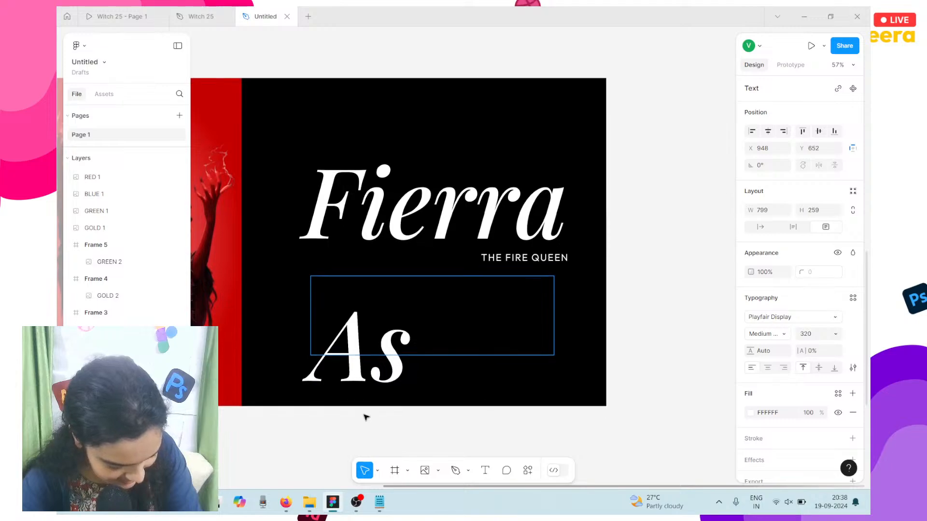
{"action": "scroll", "coordinate": [366, 416], "scroll_direction": "left", "scroll_amount": 1}
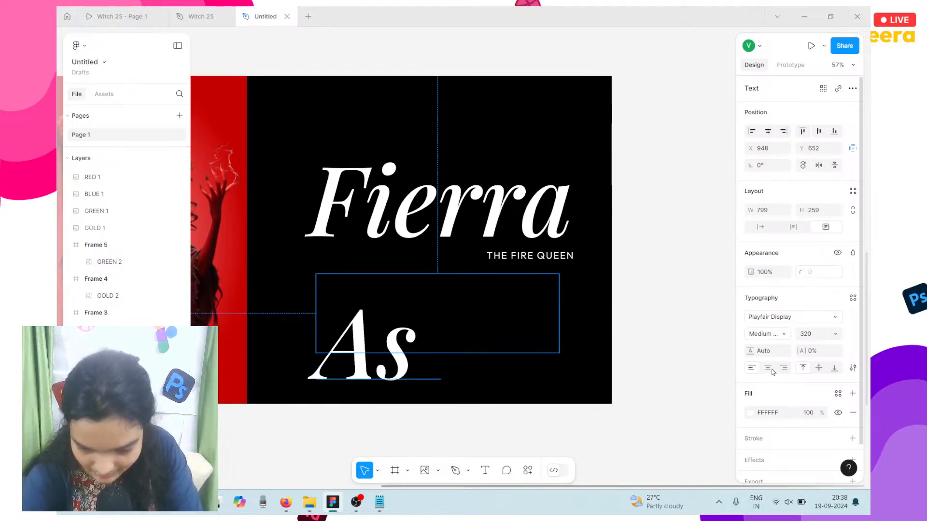
{"action": "left_click", "coordinate": [805, 233]}
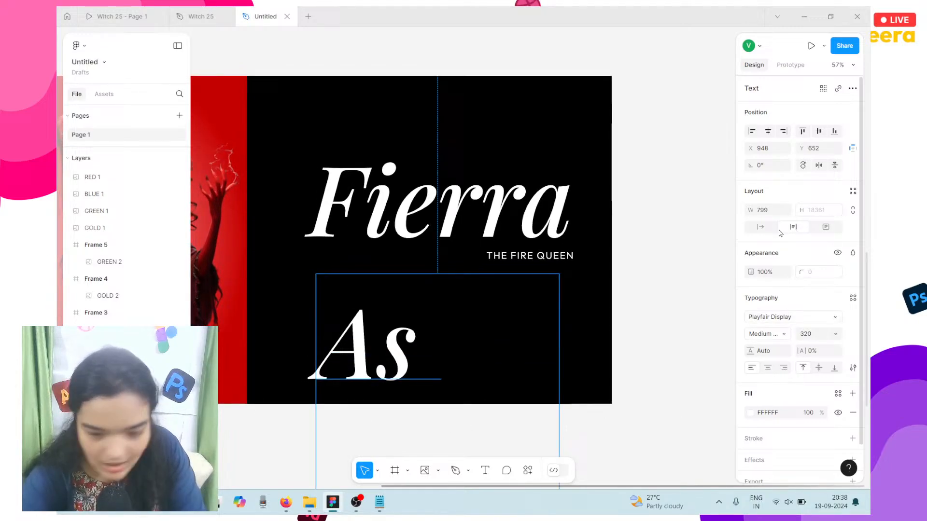
{"action": "left_click", "coordinate": [814, 338]}
{"action": "type", "text": "32"}
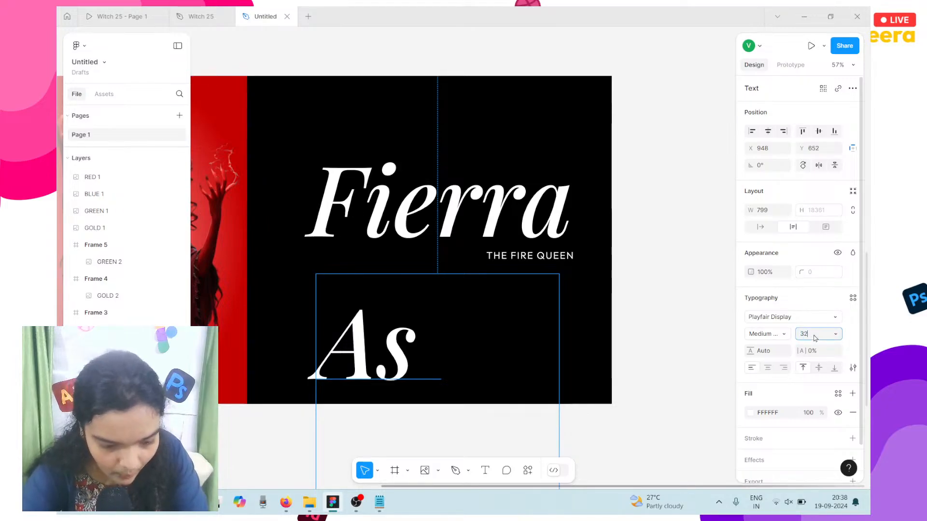
{"action": "key", "text": "Return"}
{"action": "scroll", "coordinate": [354, 274], "scroll_direction": "up", "scroll_amount": 5}
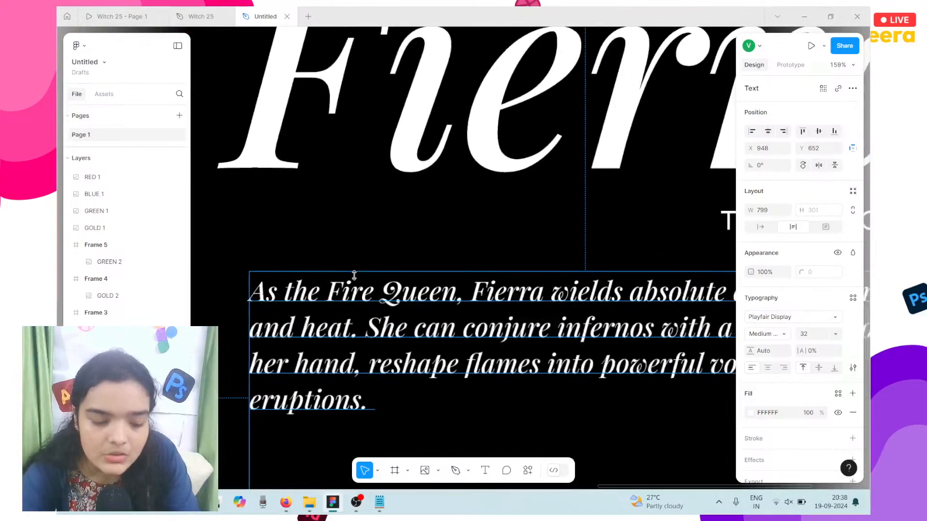
{"action": "scroll", "coordinate": [354, 274], "scroll_direction": "down", "scroll_amount": 2}
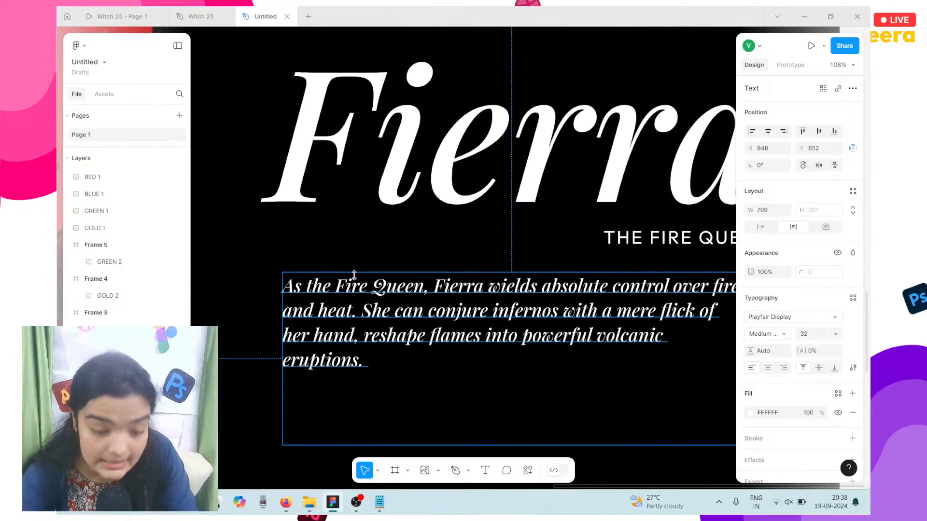
Step: Change the paragraph font to Outfit and shift it slightly left and up
{"action": "left_click", "coordinate": [785, 318]}
{"action": "type", "text": "outfit"}
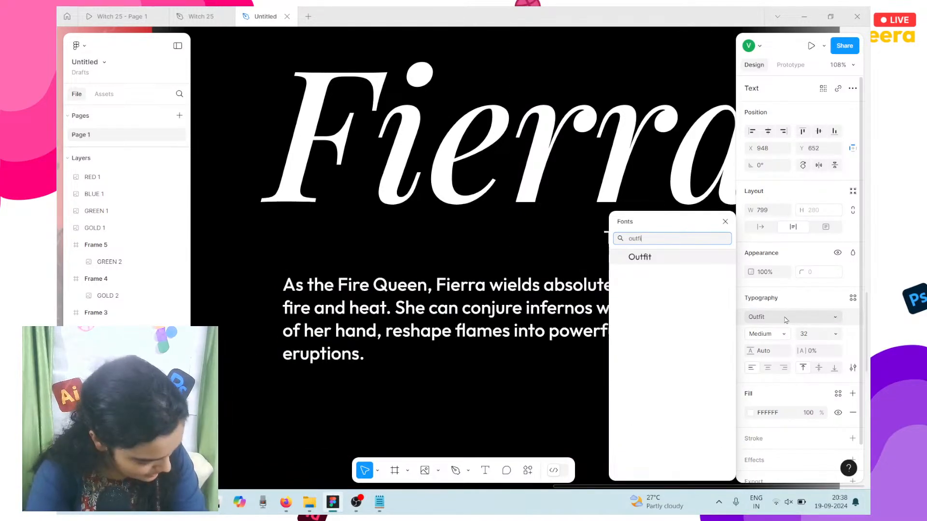
{"action": "key", "text": "Return"}
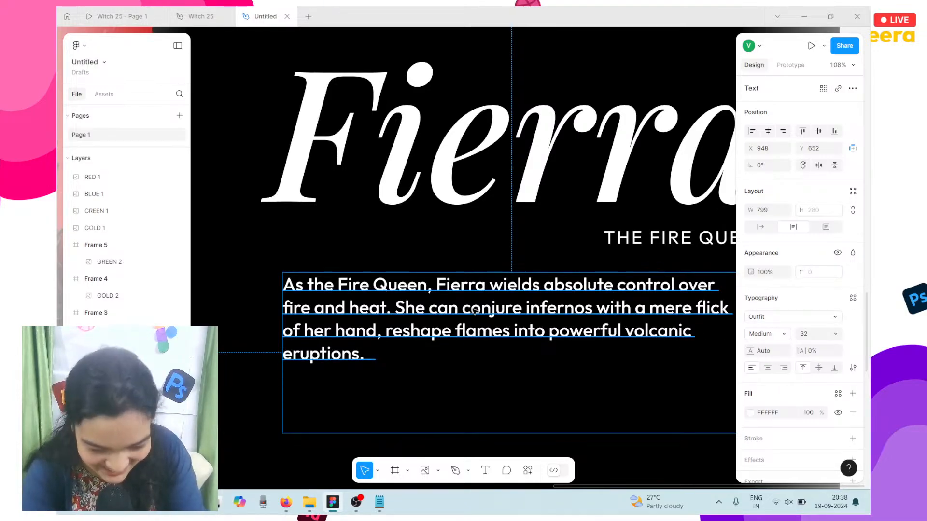
{"action": "left_click_drag", "start_coordinate": [617, 319], "coordinate": [579, 314]}
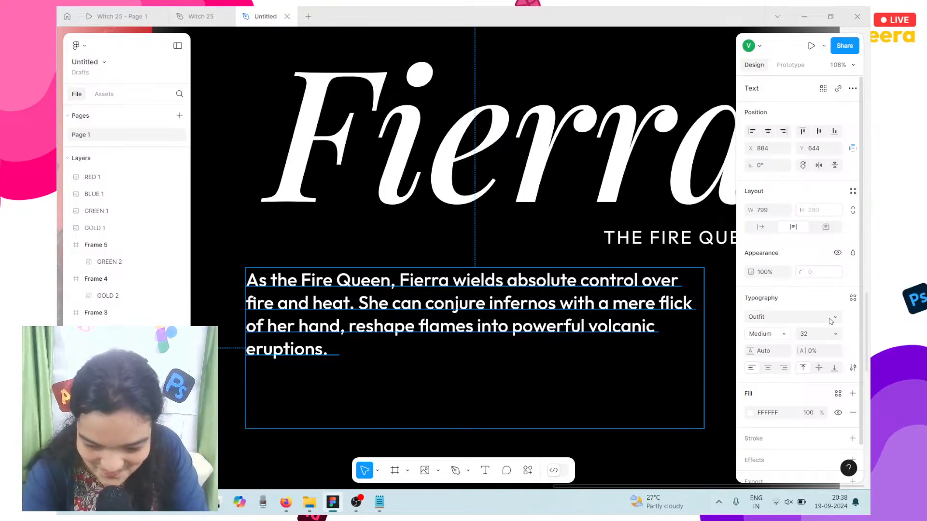
Step: Set the paragraph's font size to 20
{"action": "left_click", "coordinate": [820, 335]}
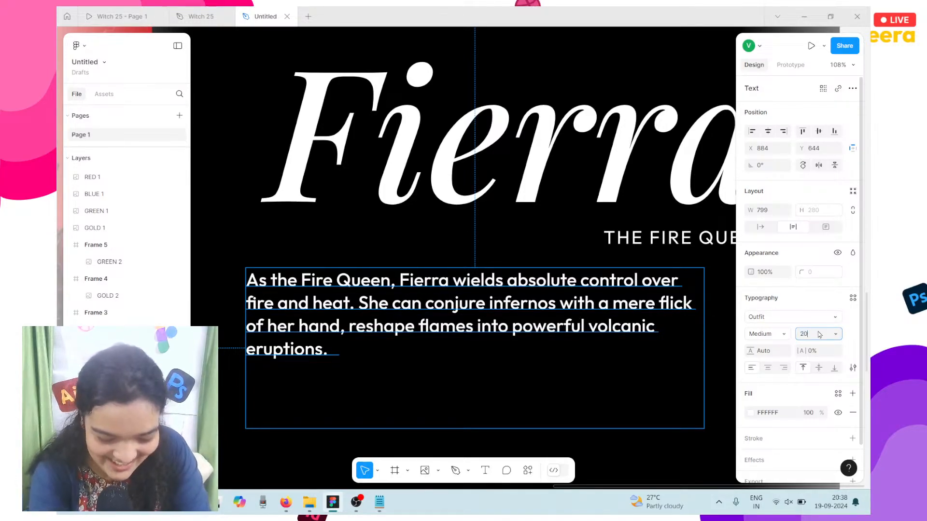
{"action": "type", "text": "20"}
{"action": "key", "text": "Return"}
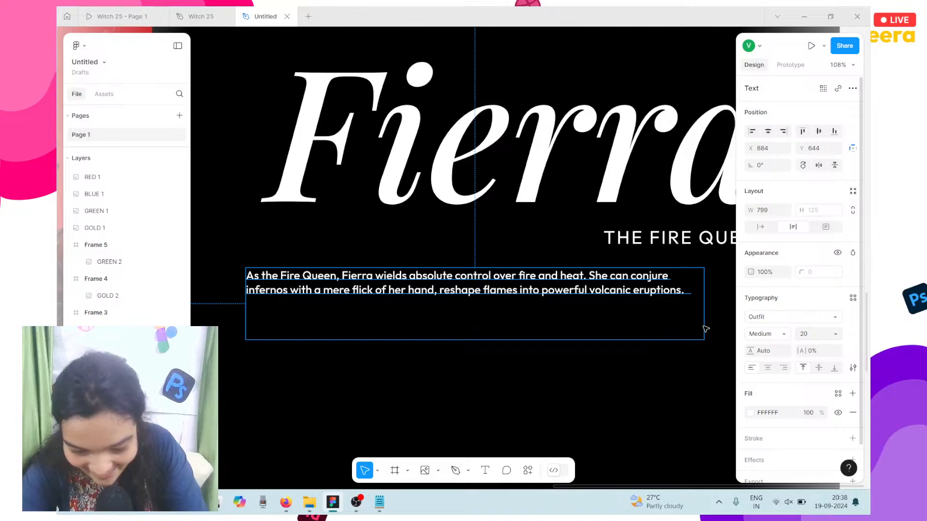
{"action": "scroll", "coordinate": [658, 318], "scroll_direction": "right", "scroll_amount": 3}
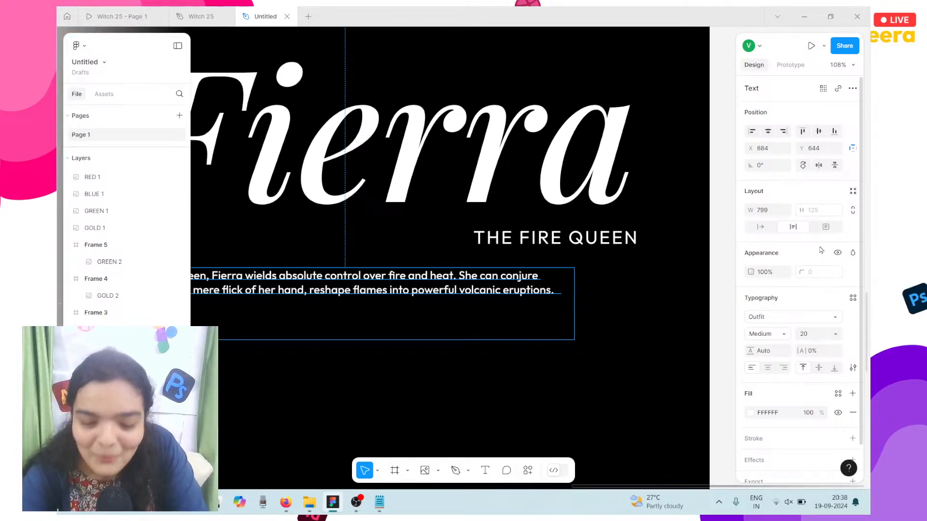
Step: Right-align the paragraph and delete the trailing space after 'eruptions.'
{"action": "left_click", "coordinate": [784, 368]}
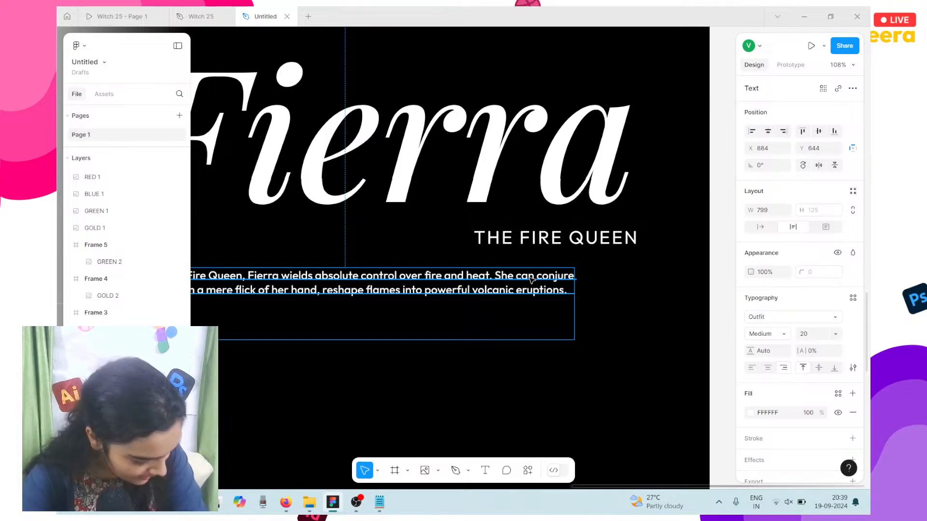
{"action": "left_click_drag", "start_coordinate": [531, 279], "coordinate": [594, 284]}
{"action": "double_click", "coordinate": [594, 284]}
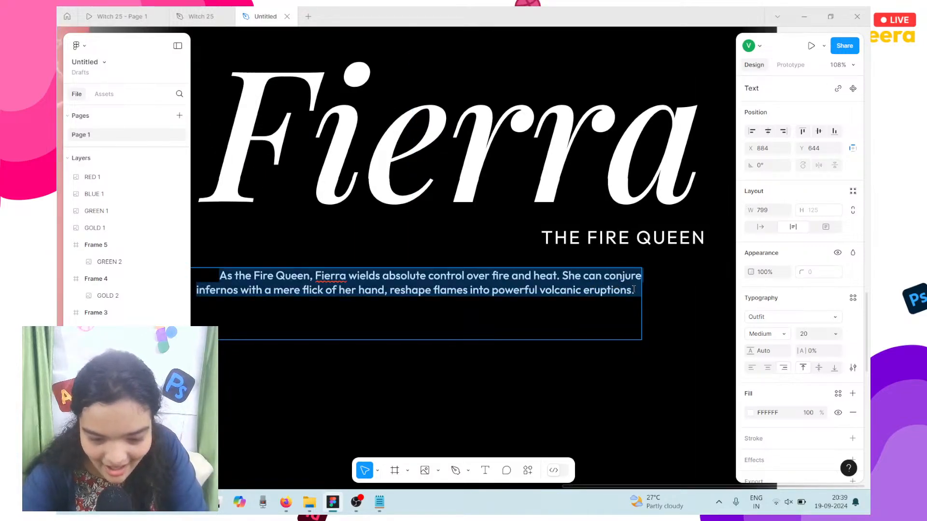
{"action": "left_click", "coordinate": [634, 289]}
{"action": "key", "text": "Delete"}
{"action": "key", "text": "Delete"}
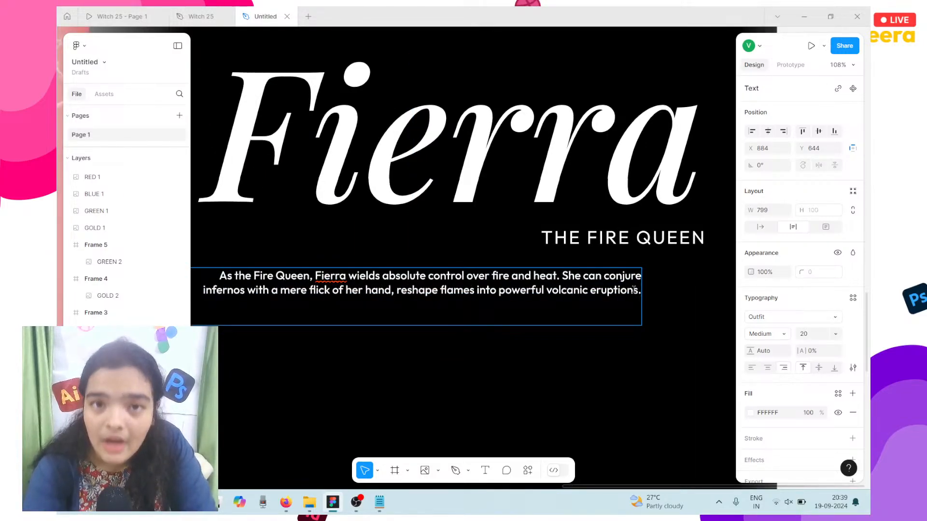
Step: Resize the paragraph box so the text wraps to four lines at size 24
{"action": "scroll", "coordinate": [634, 289], "scroll_direction": "left", "scroll_amount": 2}
{"action": "mouse_move", "coordinate": [254, 293]}
{"action": "left_mouse_down"}
{"action": "mouse_move", "coordinate": [246, 289]}
{"action": "mouse_move", "coordinate": [261, 297]}
{"action": "left_mouse_up"}
{"action": "scroll", "coordinate": [513, 307], "scroll_direction": "right", "scroll_amount": 3}
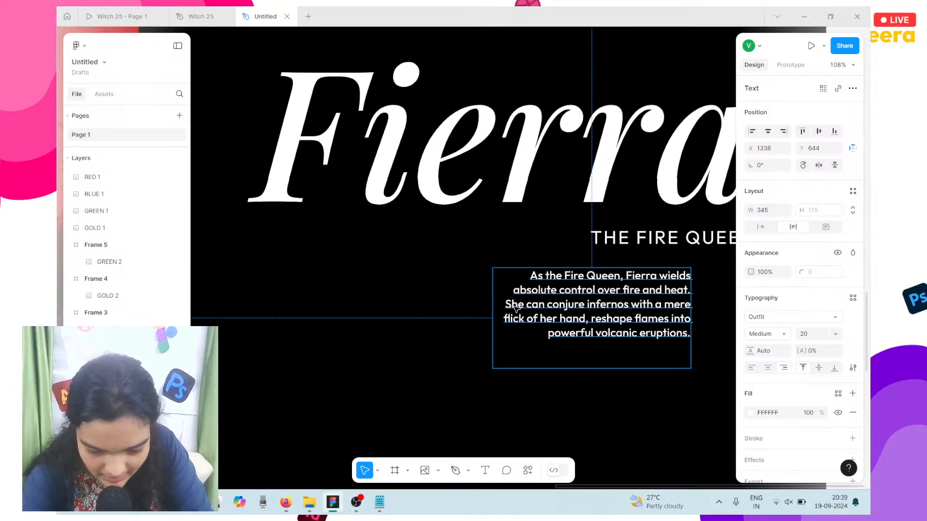
{"action": "left_click_drag", "start_coordinate": [436, 312], "coordinate": [429, 312]}
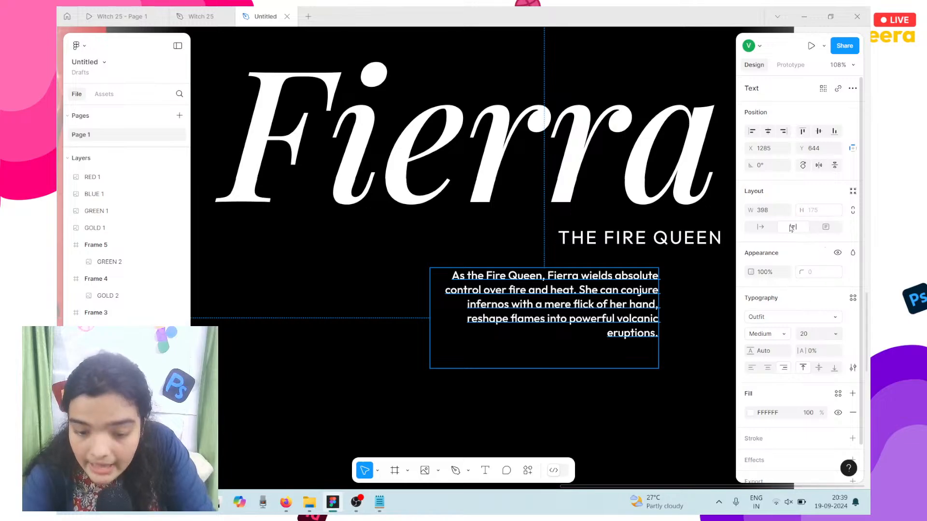
{"action": "left_click_drag", "start_coordinate": [430, 311], "coordinate": [412, 311]}
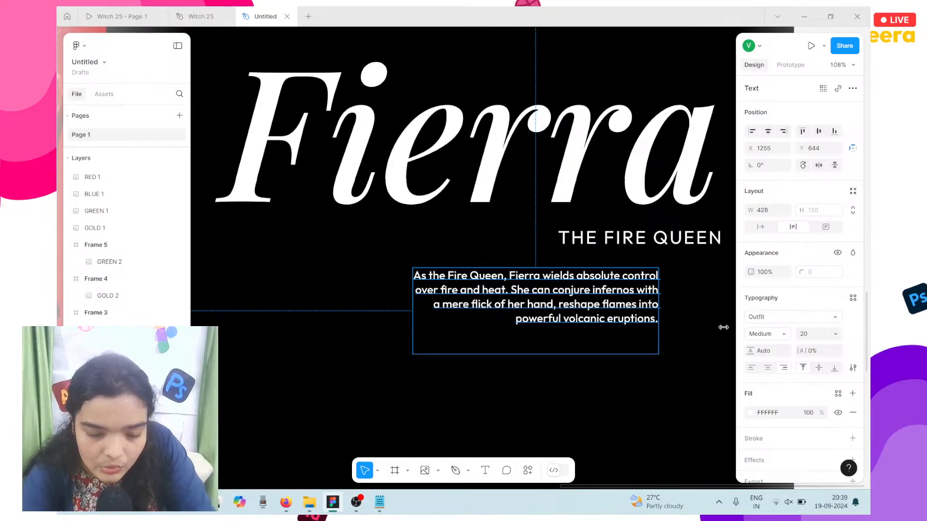
{"action": "left_click", "coordinate": [809, 337]}
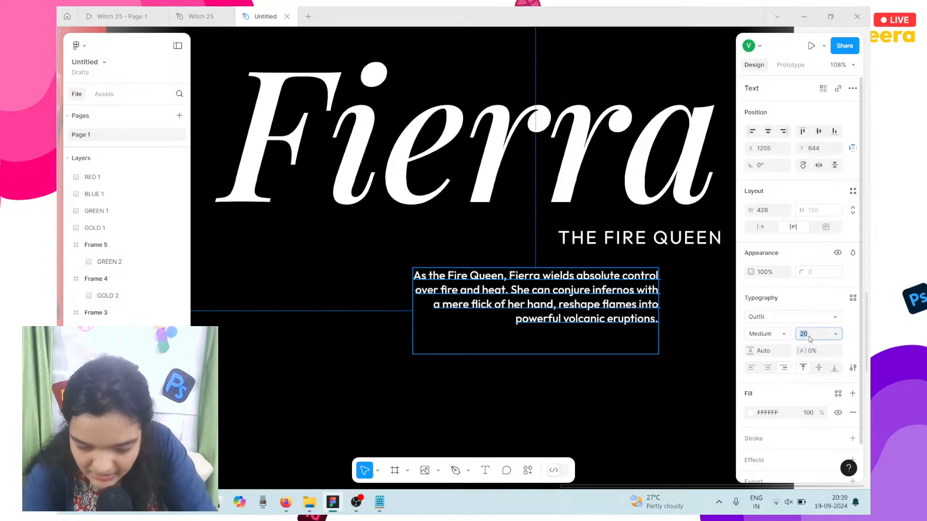
{"action": "key", "text": "Return"}
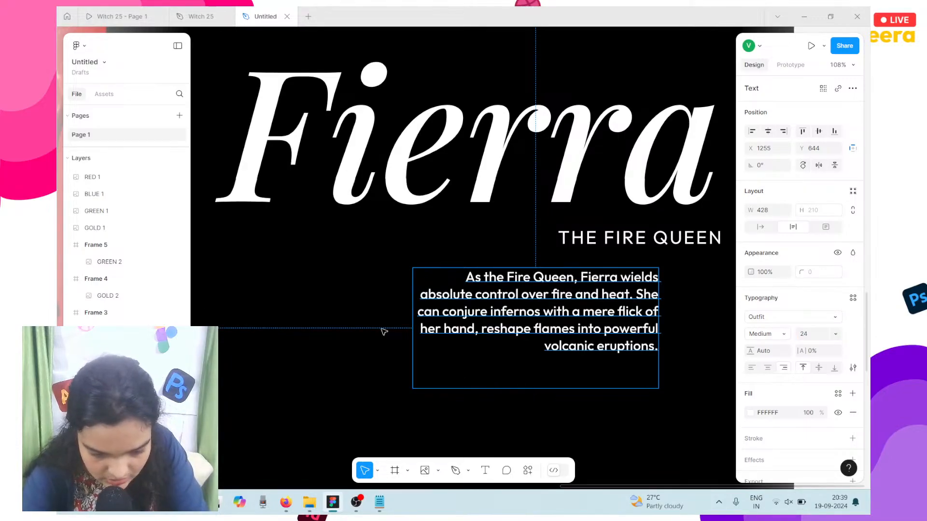
{"action": "left_click_drag", "start_coordinate": [414, 318], "coordinate": [374, 314]}
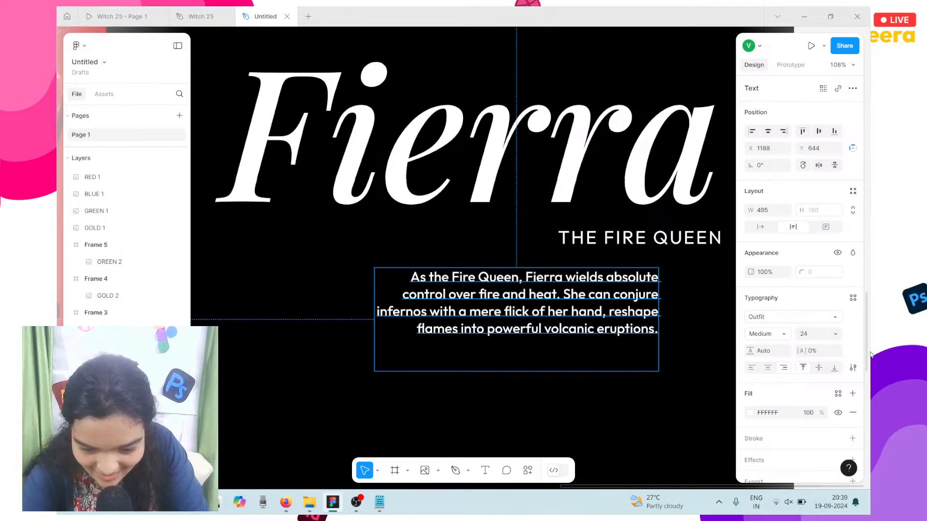
Step: Set the paragraph to font size 22 with Regular weight
{"action": "left_click", "coordinate": [811, 337]}
{"action": "type", "text": "2"}
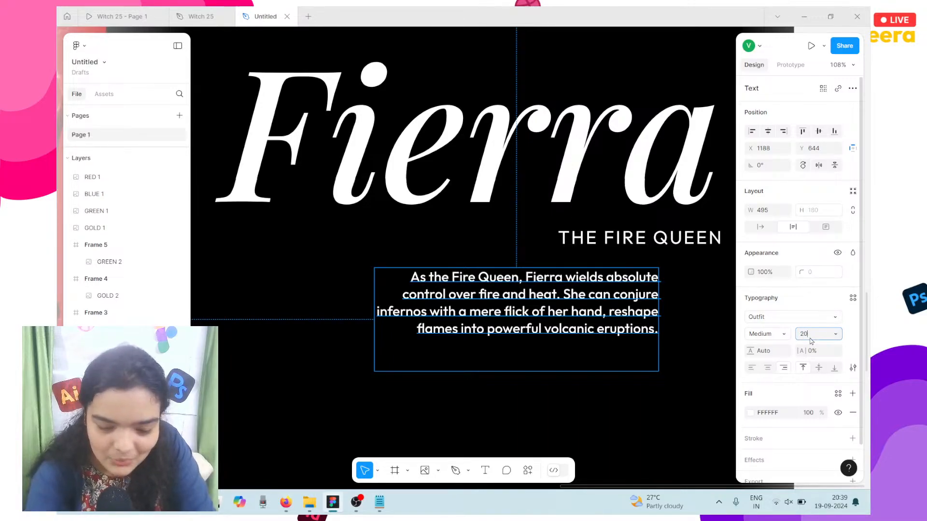
{"action": "key", "text": "Return"}
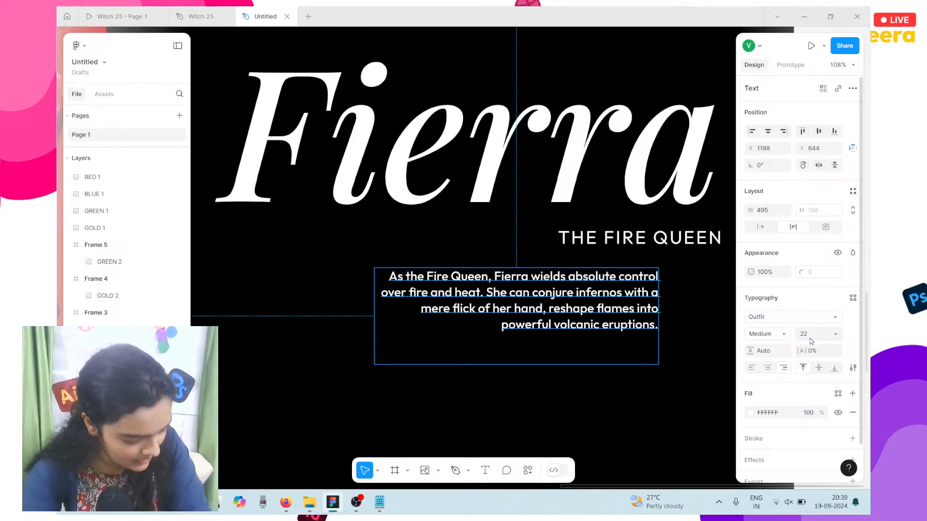
{"action": "left_click", "coordinate": [766, 335]}
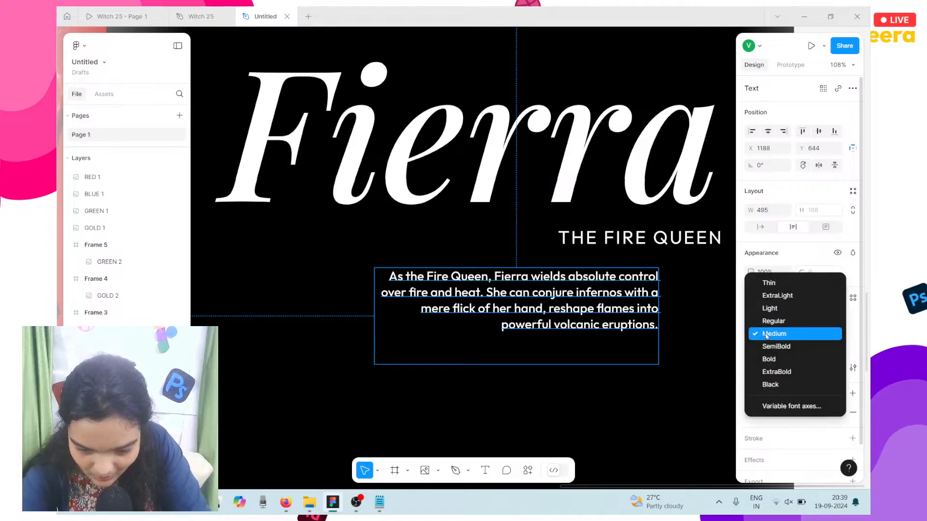
{"action": "left_click", "coordinate": [773, 324]}
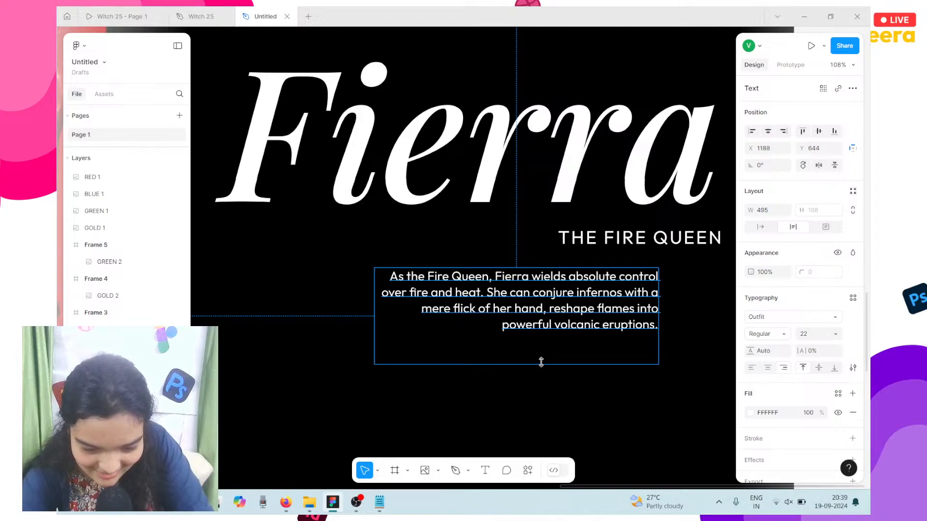
Step: Tighten the paragraph box and move it under THE FIRE QUEEN
{"action": "left_click_drag", "start_coordinate": [542, 352], "coordinate": [542, 331]}
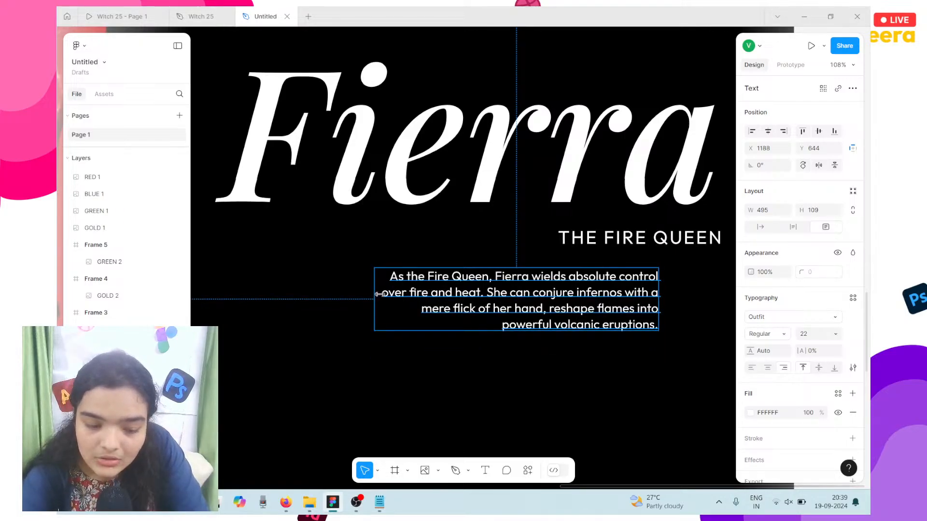
{"action": "left_click_drag", "start_coordinate": [379, 294], "coordinate": [385, 294]}
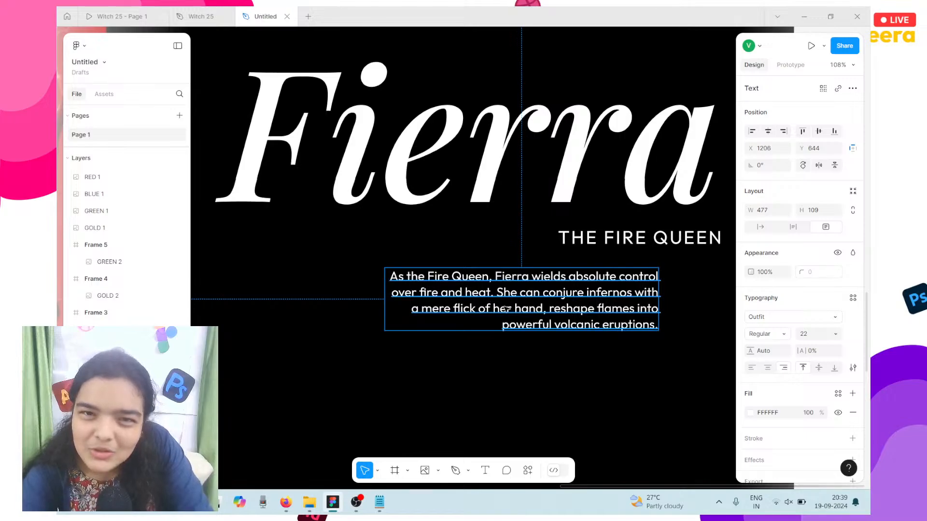
{"action": "left_click_drag", "start_coordinate": [506, 308], "coordinate": [568, 306]}
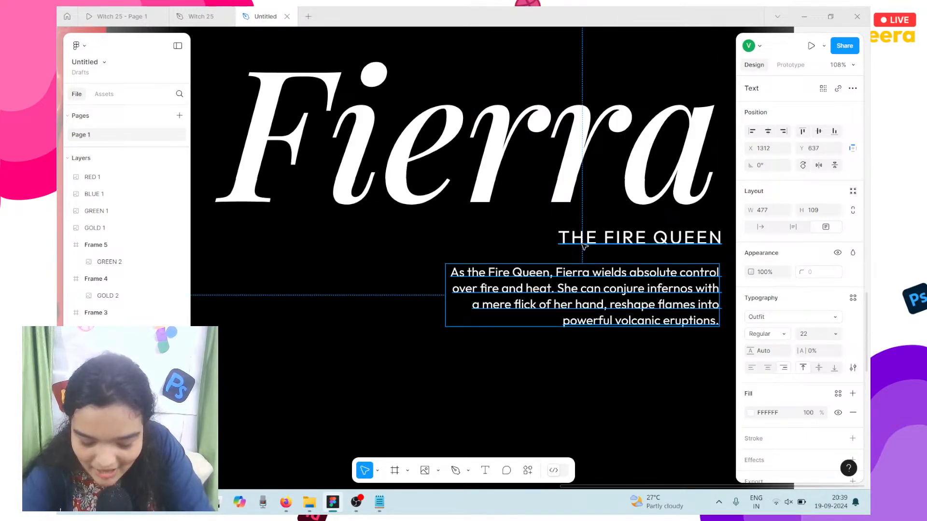
{"action": "left_click", "coordinate": [583, 246]}
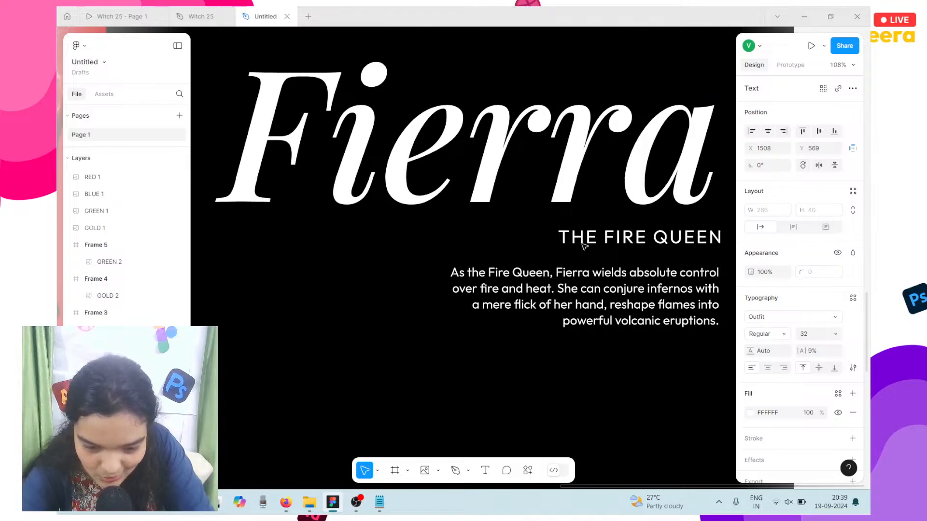
Step: Nudge the description paragraph up one pixel
{"action": "scroll", "coordinate": [537, 291], "scroll_direction": "down", "scroll_amount": 5}
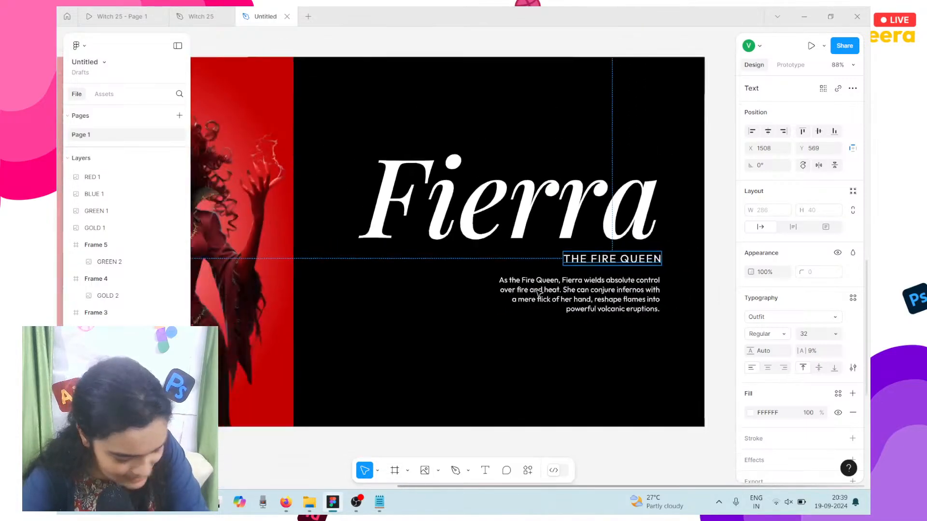
{"action": "left_click", "coordinate": [692, 356]}
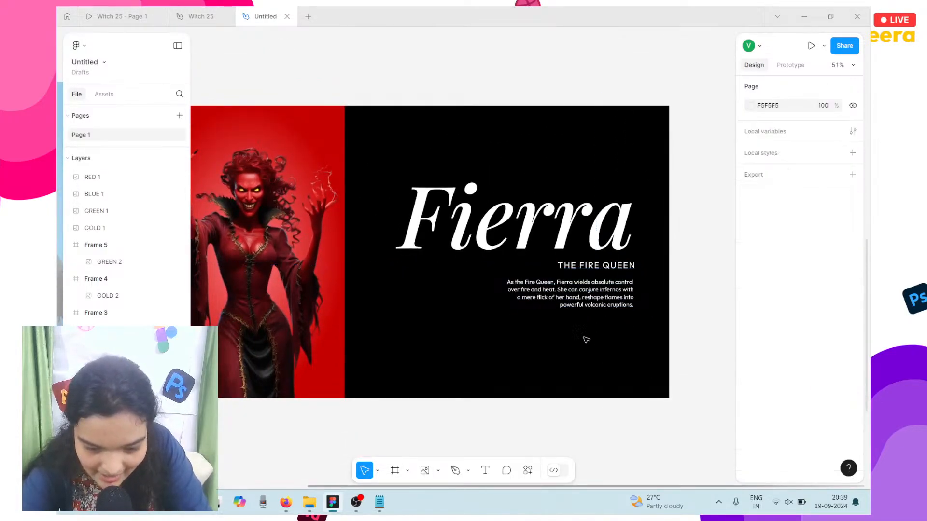
{"action": "scroll", "coordinate": [608, 354], "scroll_direction": "up", "scroll_amount": 1}
{"action": "scroll", "coordinate": [609, 354], "scroll_direction": "down", "scroll_amount": 1}
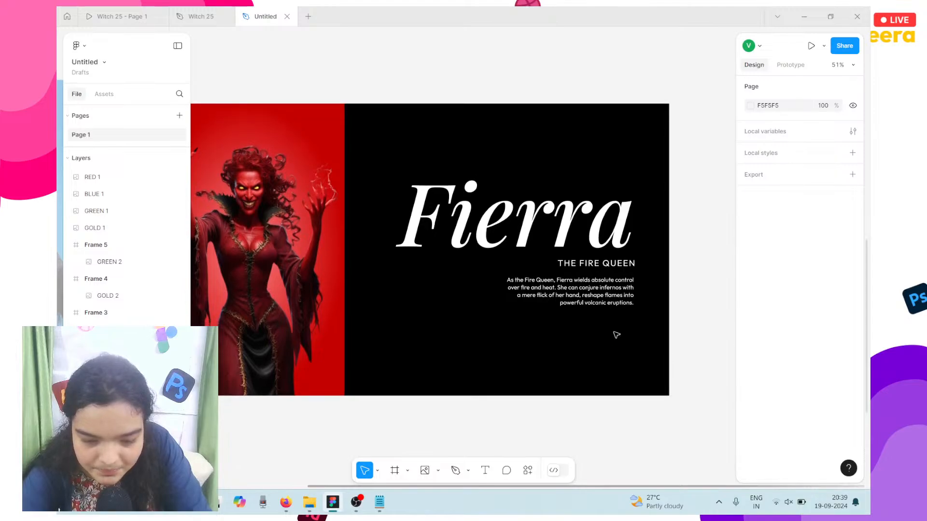
{"action": "left_click", "coordinate": [604, 303]}
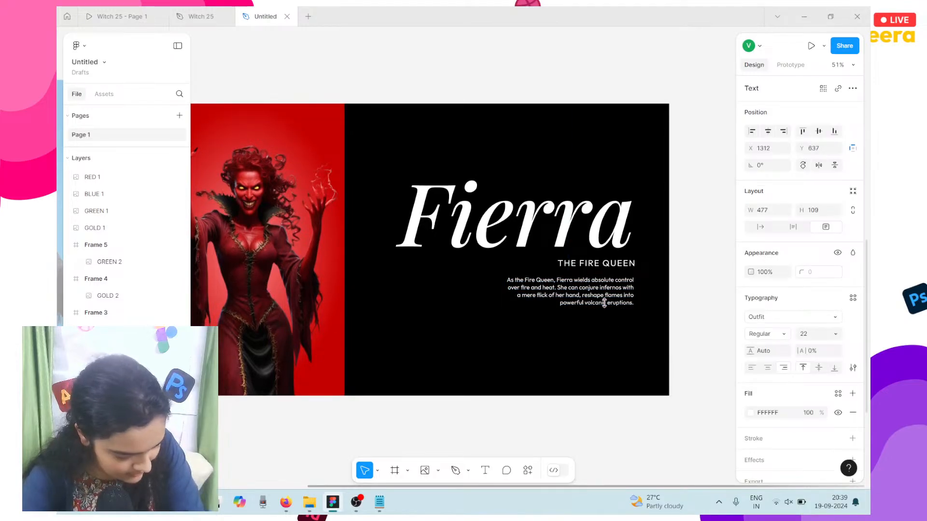
{"action": "key", "text": "Up"}
Step: Switch to the Witch 25 prototype preview
{"action": "scroll", "coordinate": [604, 302], "scroll_direction": "up", "scroll_amount": 5}
{"action": "scroll", "coordinate": [604, 302], "scroll_direction": "down", "scroll_amount": 3}
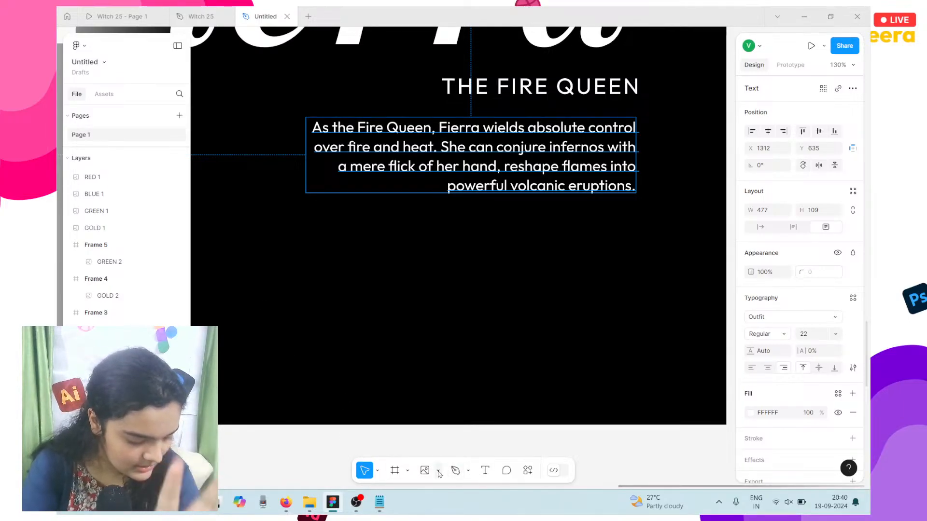
{"action": "left_click", "coordinate": [119, 16]}
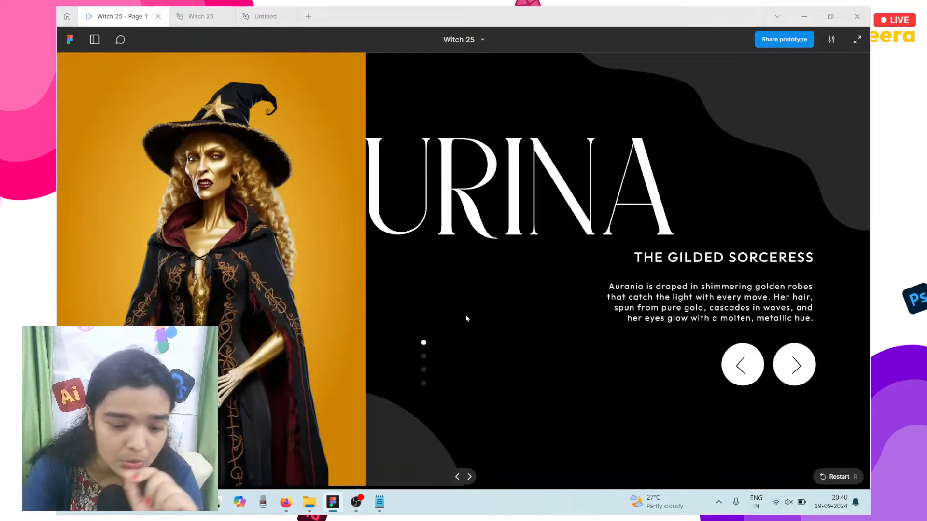
Step: Advance the prototype to the Selene, The Sea Siren slide
{"action": "left_click", "coordinate": [799, 363]}
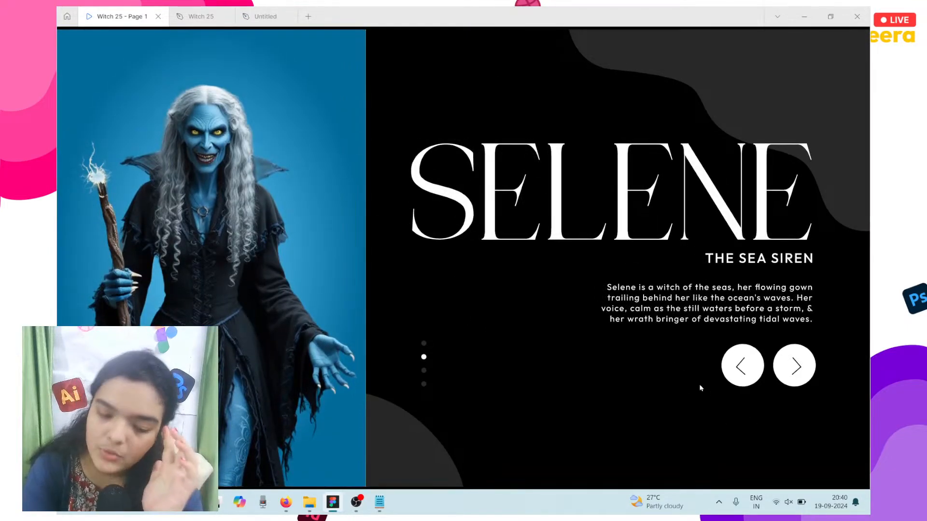
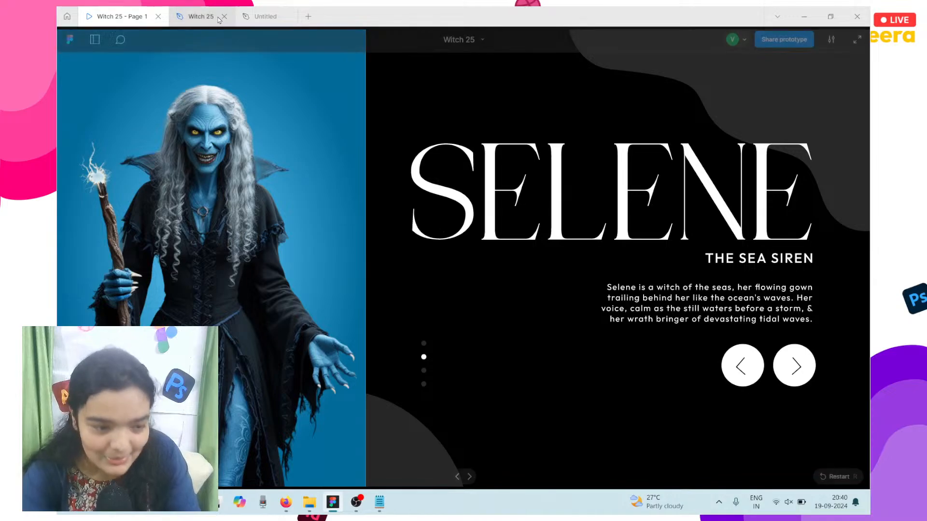
Step: Return to the Untitled design file showing the Fire Queen slide
{"action": "left_click", "coordinate": [266, 17]}
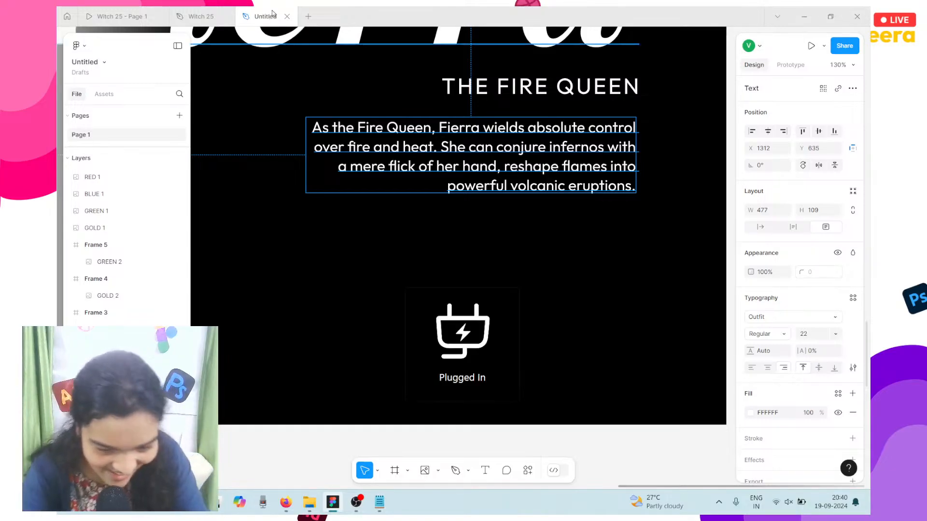
Step: Drag a copy of THE FIRE QUEEN heading below the paragraph, then delete it
{"action": "left_click", "coordinate": [468, 85]}
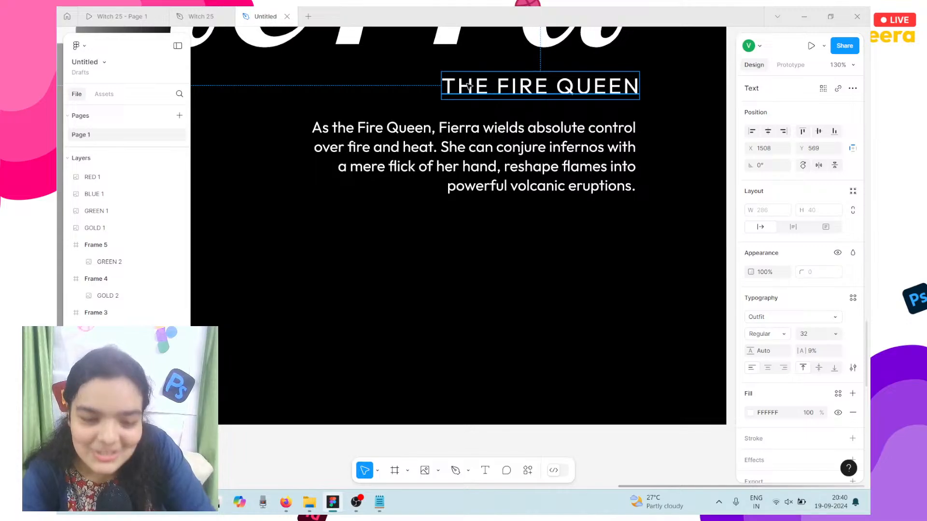
{"action": "left_click_drag", "start_coordinate": [468, 85], "coordinate": [465, 217]}
{"action": "key", "text": "Delete"}
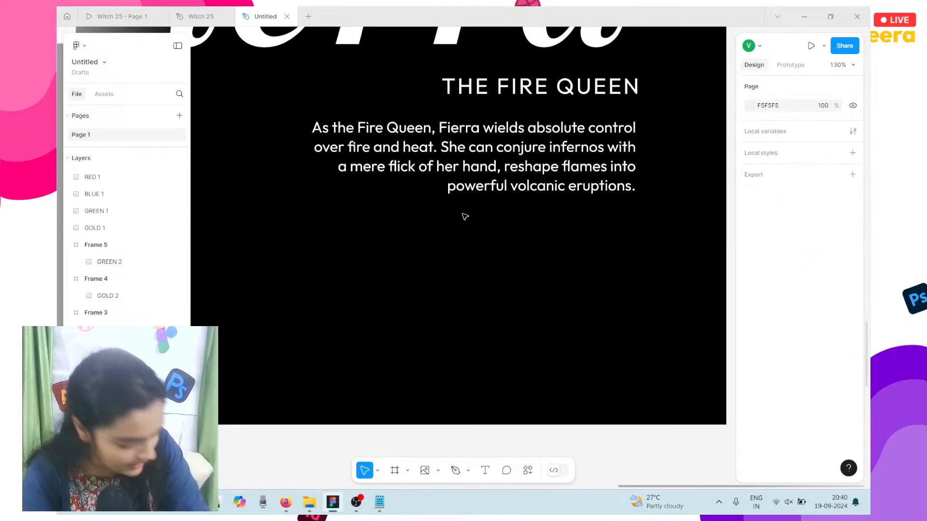
{"action": "scroll", "coordinate": [381, 276], "scroll_direction": "left", "scroll_amount": 1}
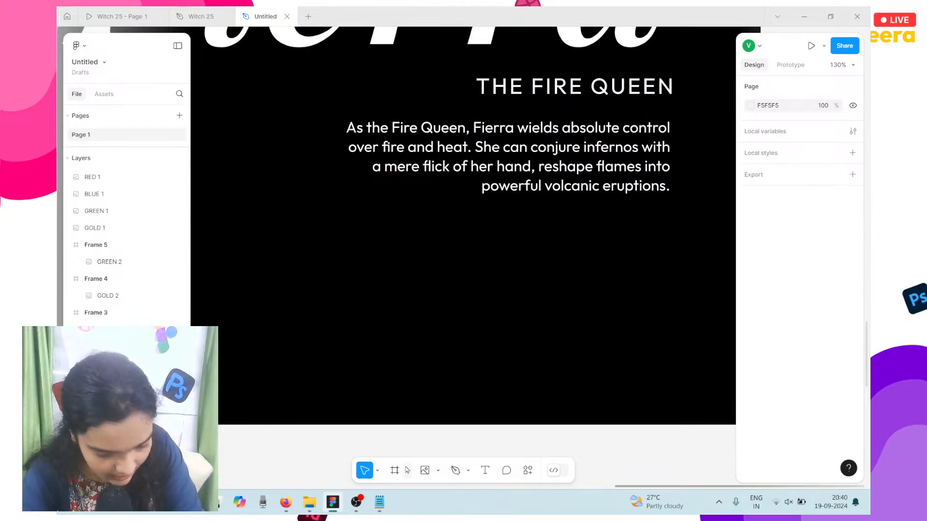
Step: Draw a 100×100 circle below the Fire Queen paragraph with the Ellipse tool
{"action": "left_click", "coordinate": [455, 471]}
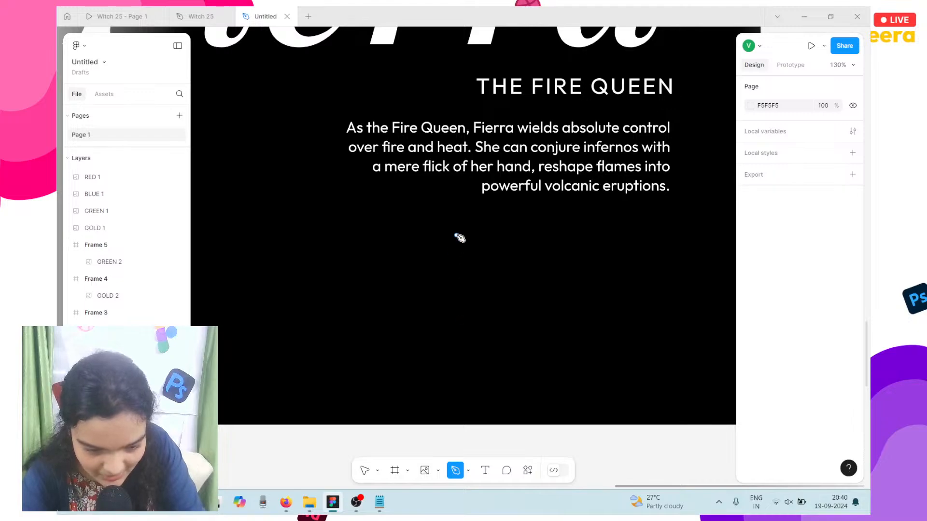
{"action": "left_click", "coordinate": [439, 476]}
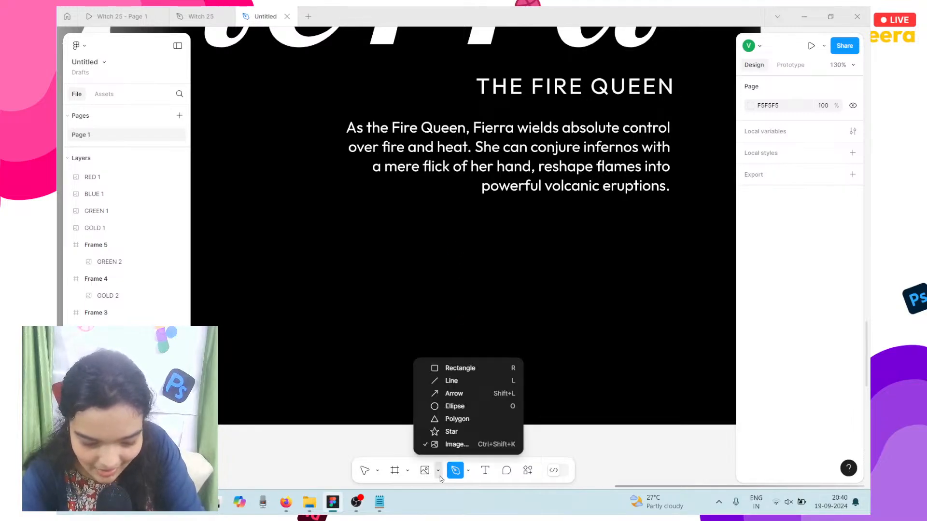
{"action": "left_click", "coordinate": [449, 406]}
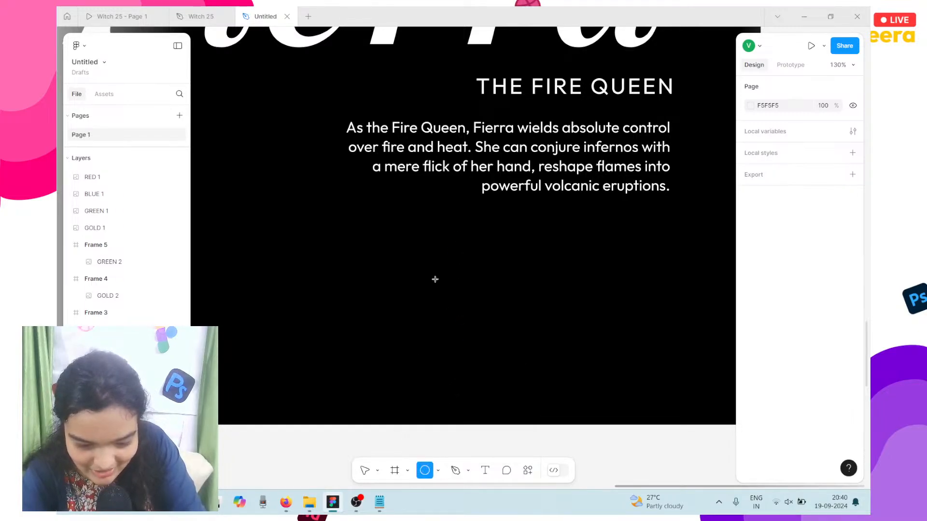
{"action": "left_click_drag", "start_coordinate": [442, 246], "coordinate": [505, 312]}
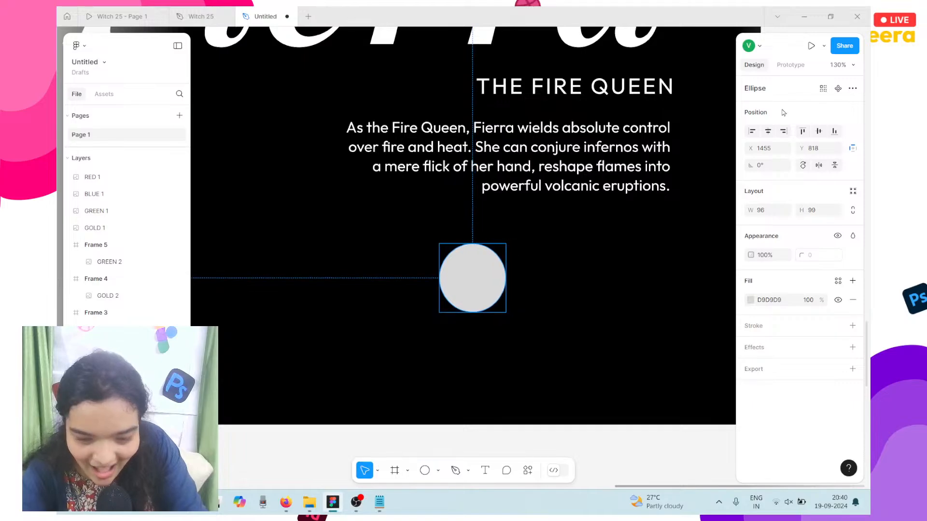
{"action": "left_click", "coordinate": [781, 210]}
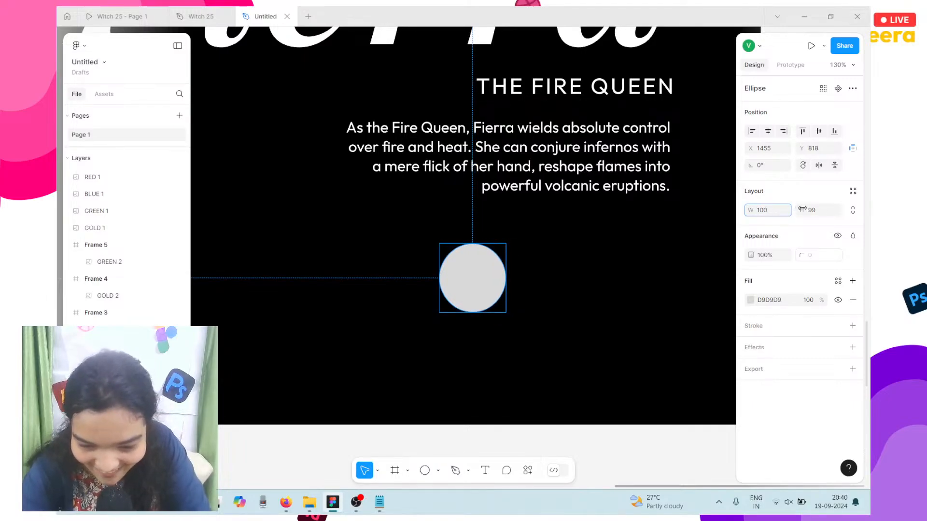
{"action": "left_click", "coordinate": [811, 211]}
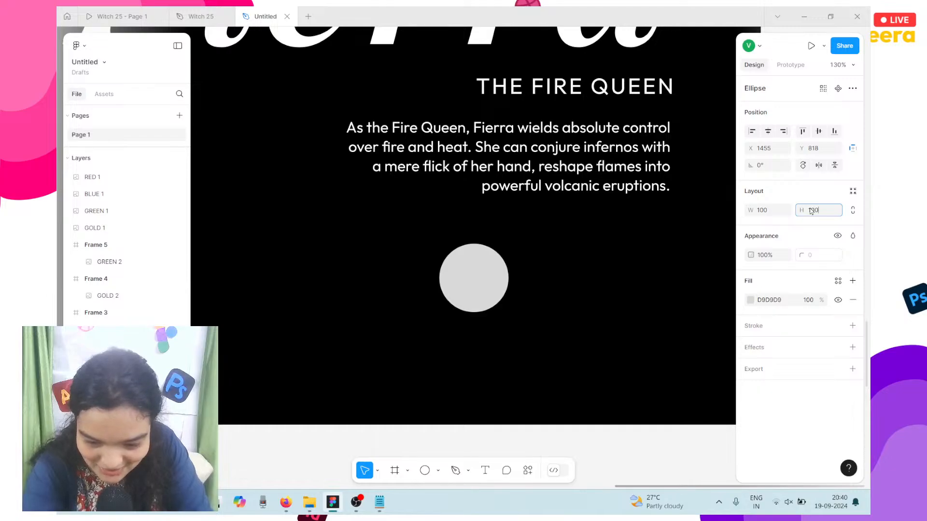
{"action": "type", "text": "100"}
{"action": "key", "text": "Return"}
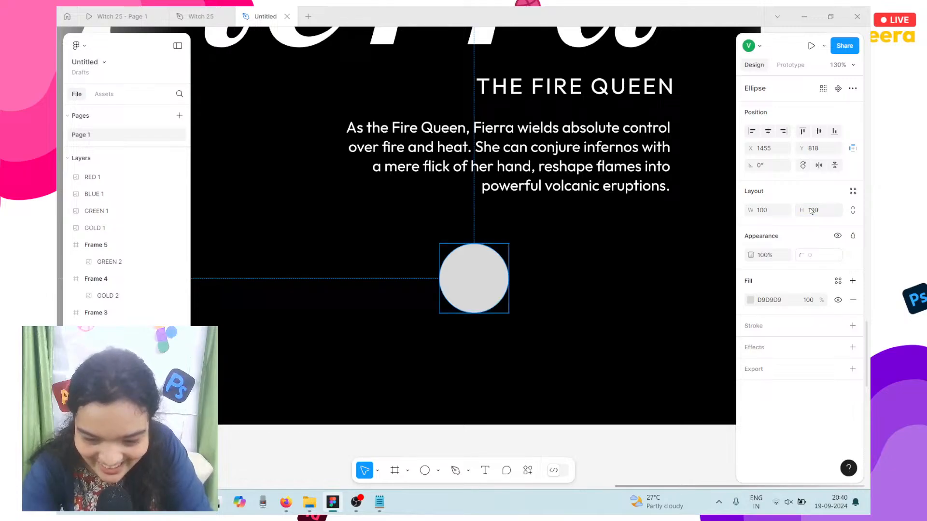
Step: Fill the circle white (FFFFFF), nudge it, and shrink it to 82×82
{"action": "left_click", "coordinate": [750, 304]}
{"action": "left_click_drag", "start_coordinate": [674, 259], "coordinate": [594, 213]}
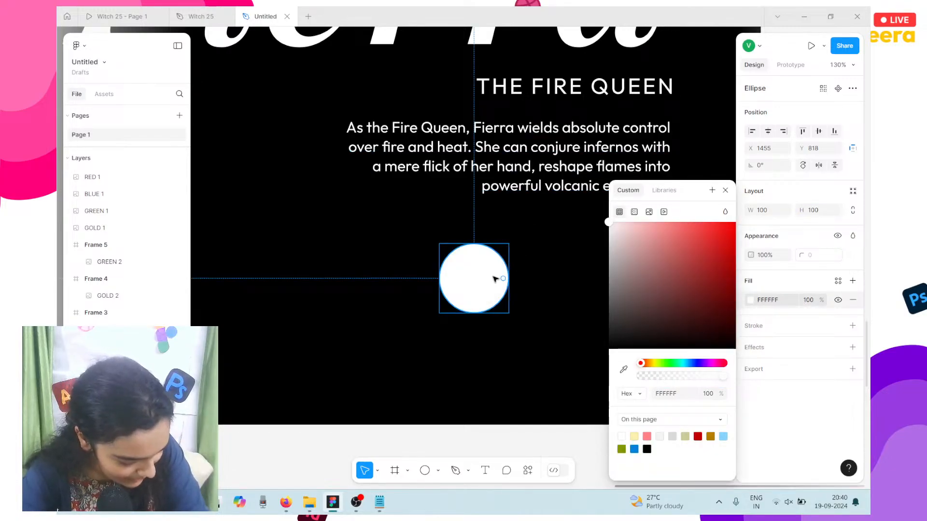
{"action": "left_click_drag", "start_coordinate": [501, 293], "coordinate": [521, 283]}
{"action": "scroll", "coordinate": [519, 284], "scroll_direction": "right", "scroll_amount": 3}
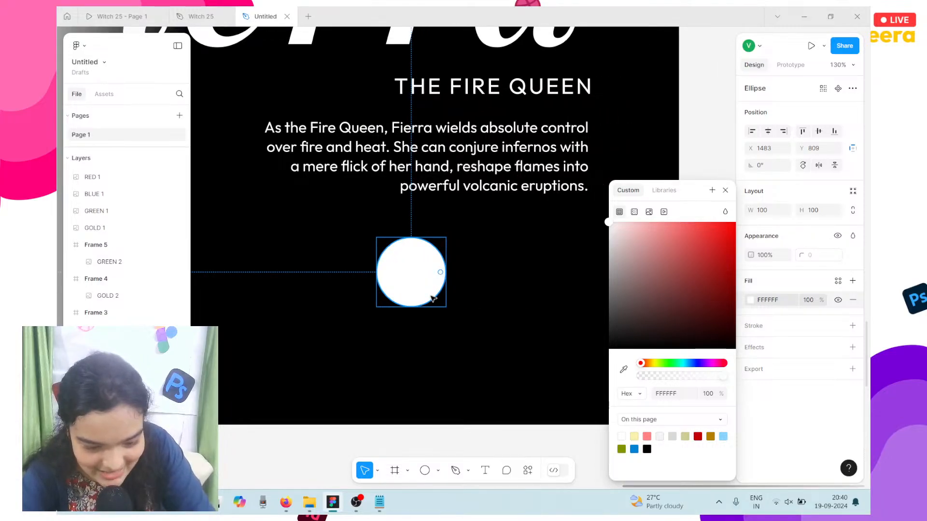
{"action": "left_click", "coordinate": [726, 191]}
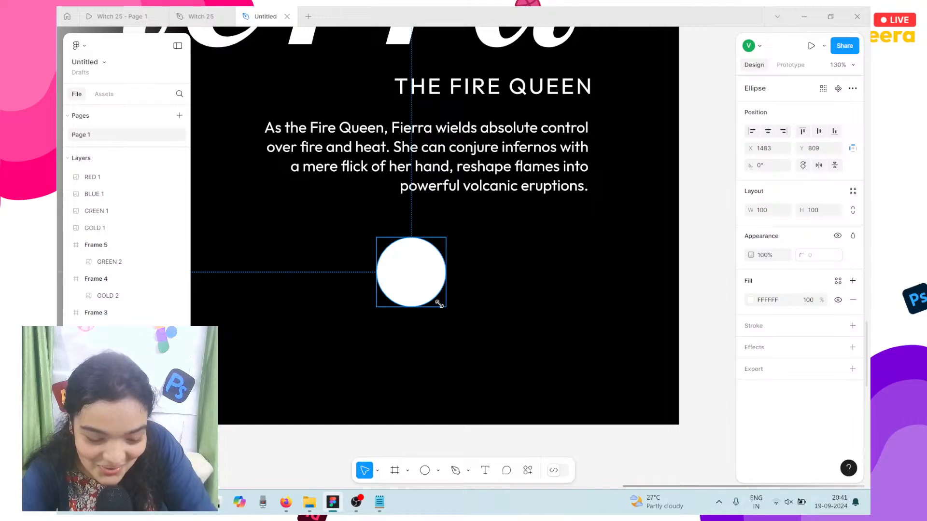
{"action": "left_click_drag", "start_coordinate": [443, 305], "coordinate": [422, 294]}
Step: Draw a three-point left-pointing chevron path inside the white circle
{"action": "scroll", "coordinate": [414, 285], "scroll_direction": "up", "scroll_amount": 5, "text": "ctrl"}
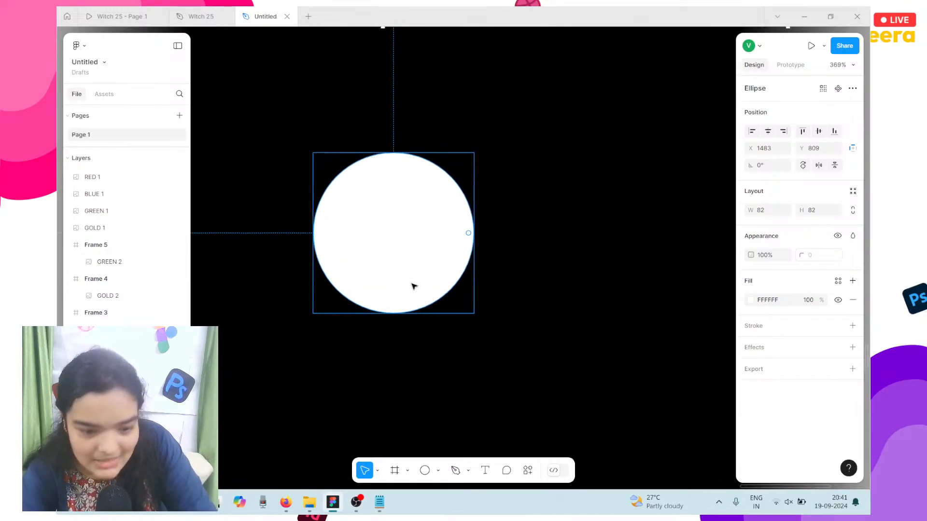
{"action": "left_click", "coordinate": [454, 469]}
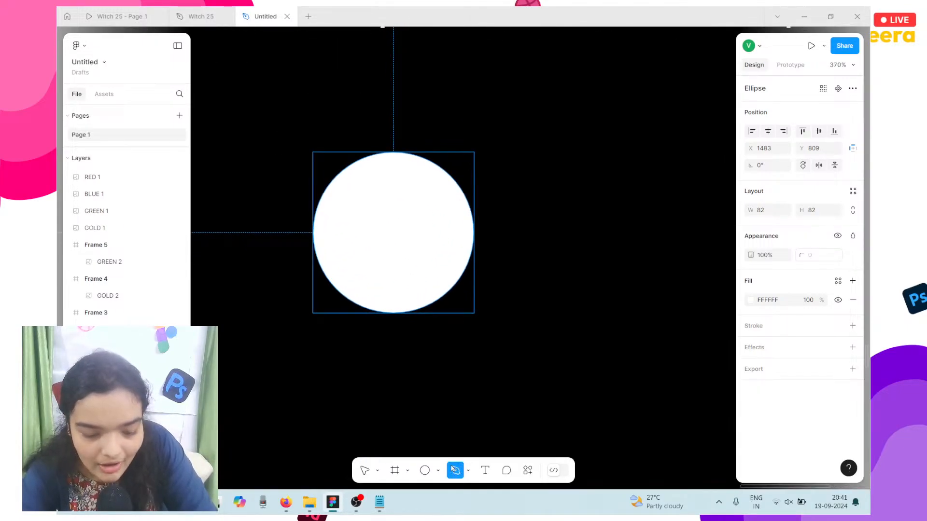
{"action": "left_click", "coordinate": [409, 196]}
{"action": "left_click", "coordinate": [366, 237]}
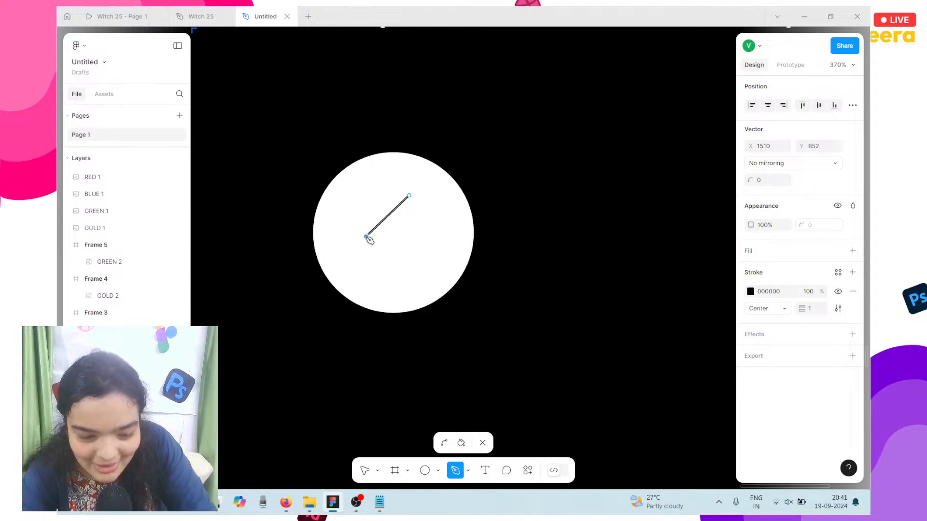
{"action": "left_click", "coordinate": [409, 275]}
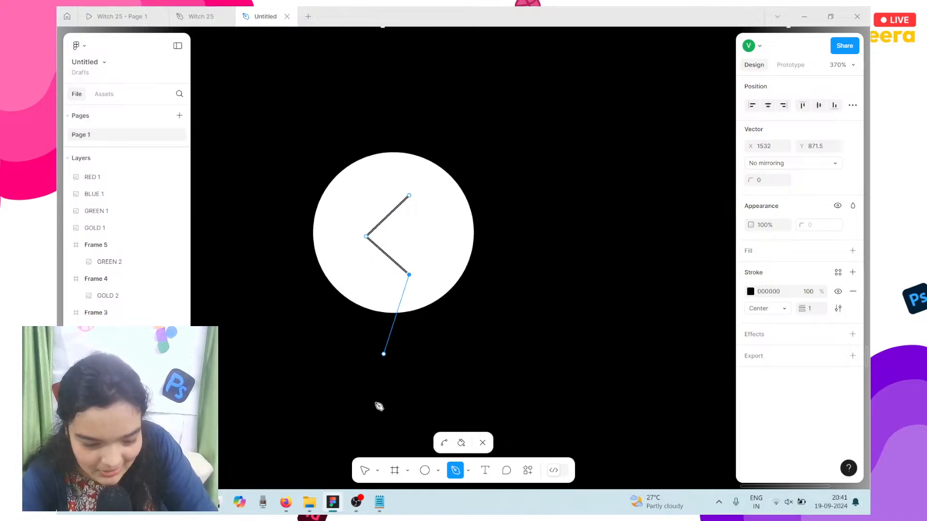
{"action": "left_click", "coordinate": [365, 471]}
{"action": "key", "text": "Escape"}
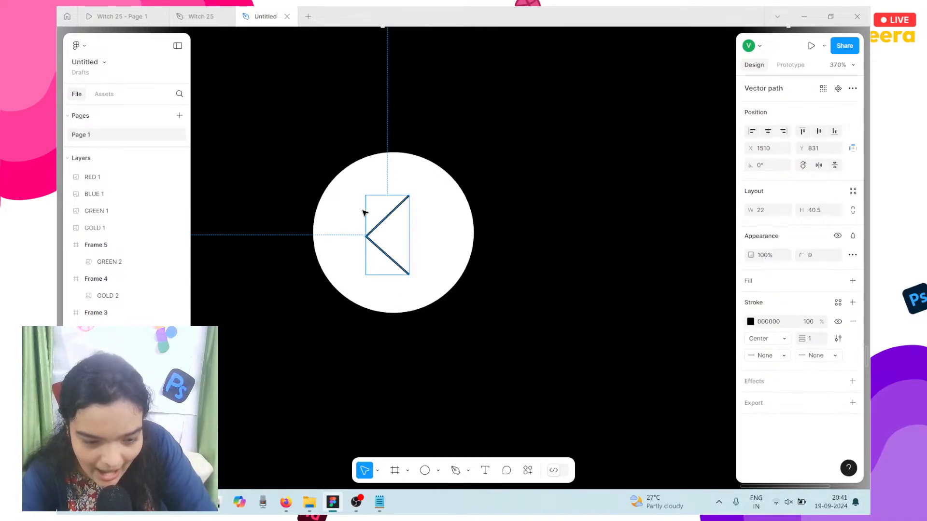
{"action": "left_click_drag", "start_coordinate": [392, 224], "coordinate": [393, 227]}
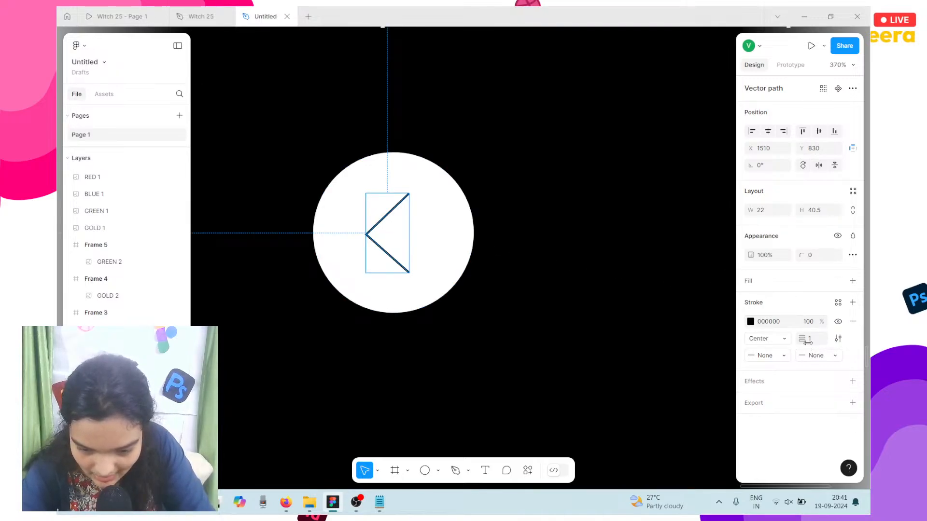
Step: Give the chevron round start and end caps and group it with the circle
{"action": "left_click", "coordinate": [784, 356]}
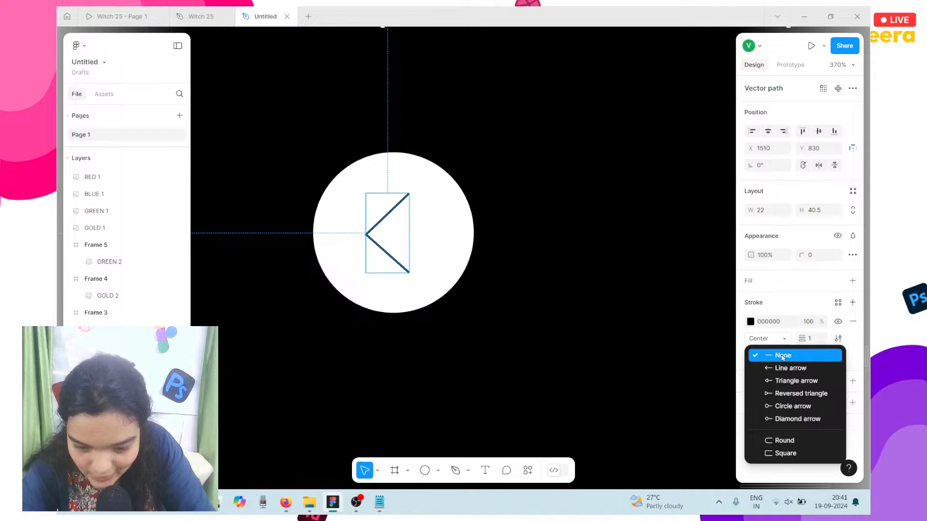
{"action": "left_click", "coordinate": [785, 440]}
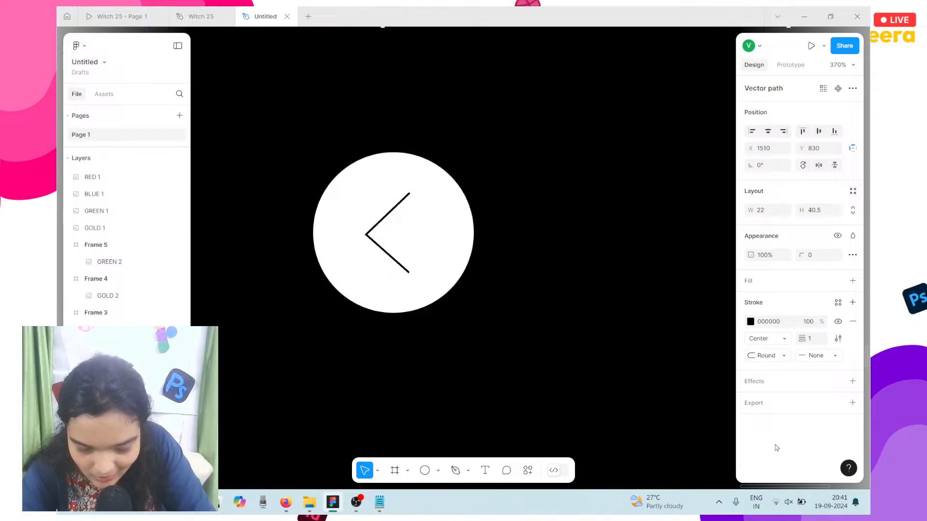
{"action": "left_click", "coordinate": [825, 360]}
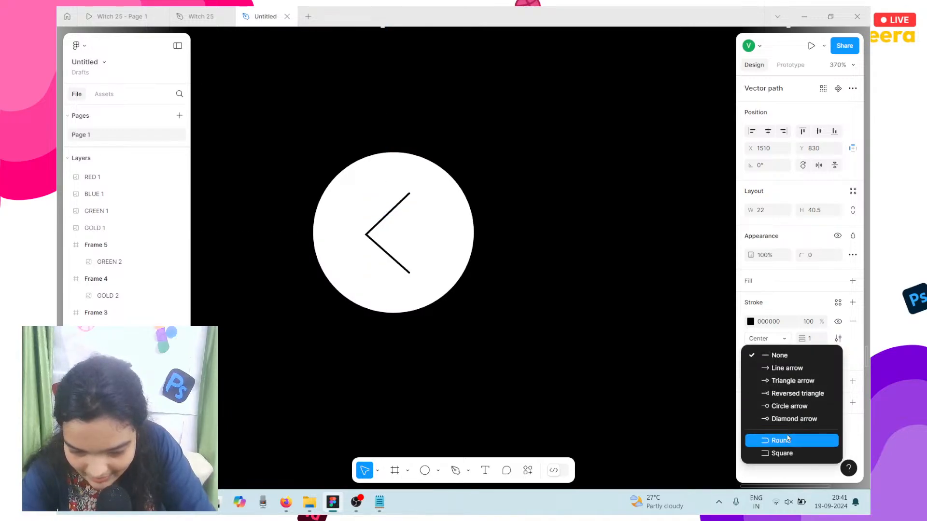
{"action": "left_click", "coordinate": [821, 440]}
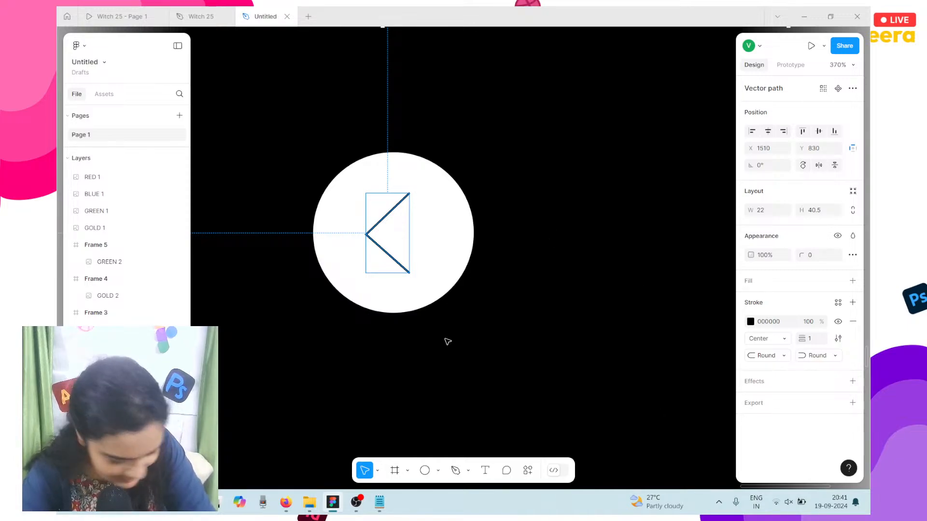
{"action": "left_click", "coordinate": [440, 236], "text": "shift"}
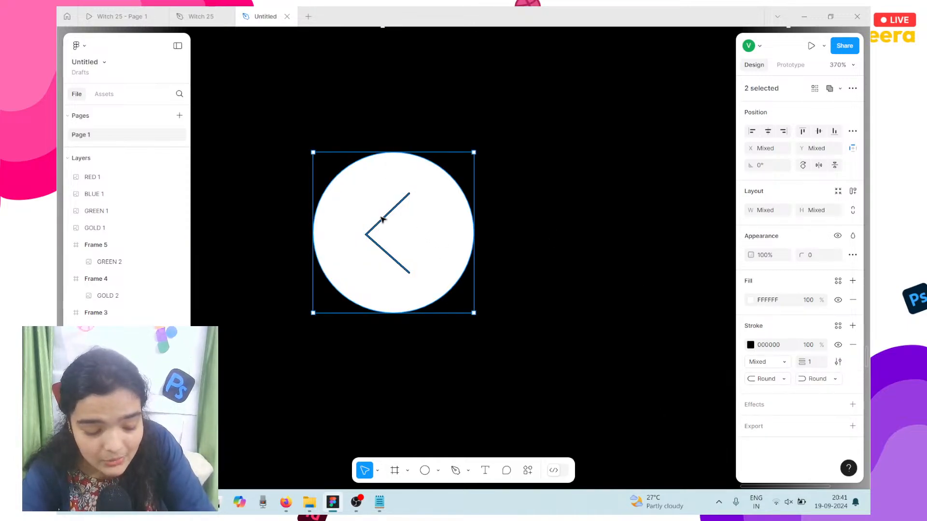
{"action": "key", "text": "ctrl+g"}
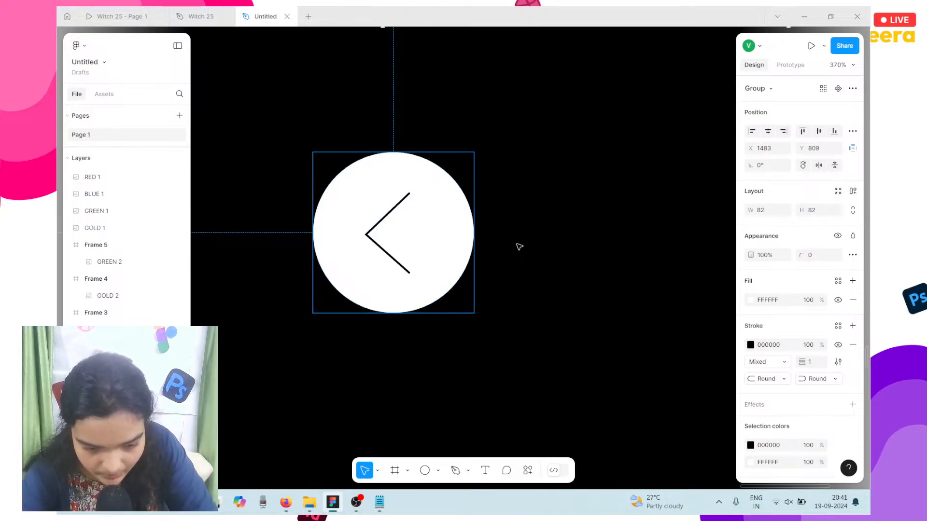
Step: Copy the arrow button to the right and rotate the copy 180° to point right
{"action": "left_click_drag", "start_coordinate": [414, 219], "coordinate": [592, 224]}
{"action": "right_click", "coordinate": [592, 224]}
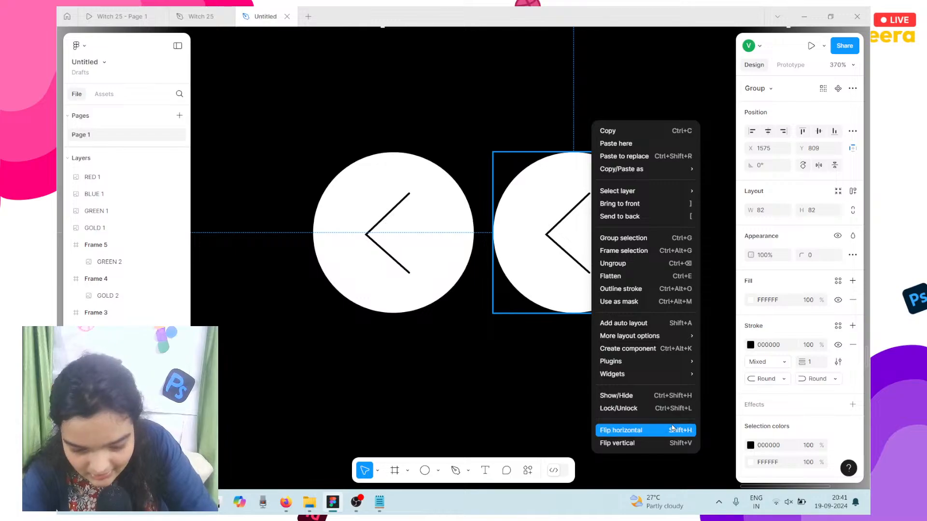
{"action": "left_click", "coordinate": [672, 428]}
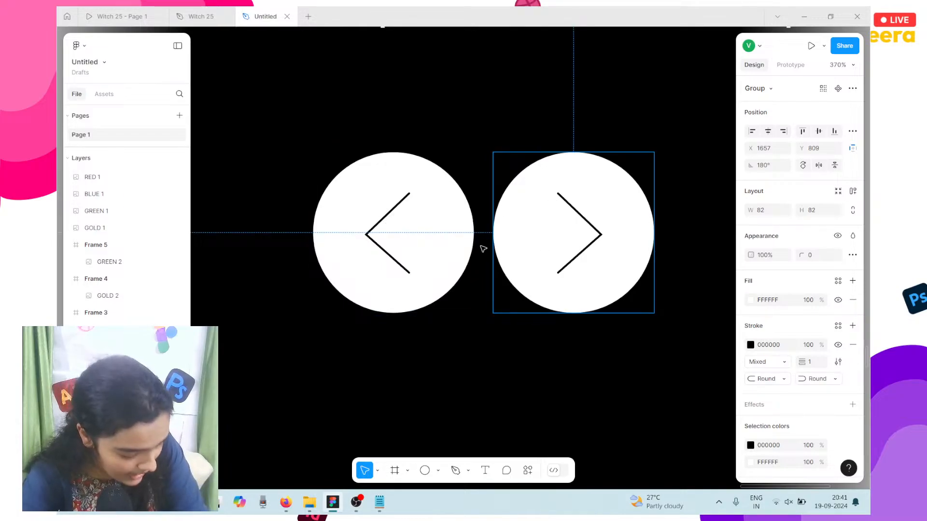
{"action": "scroll", "coordinate": [483, 248], "scroll_direction": "down", "scroll_amount": 5}
{"action": "left_click_drag", "start_coordinate": [452, 251], "coordinate": [508, 245]}
{"action": "key", "text": "ctrl+z"}
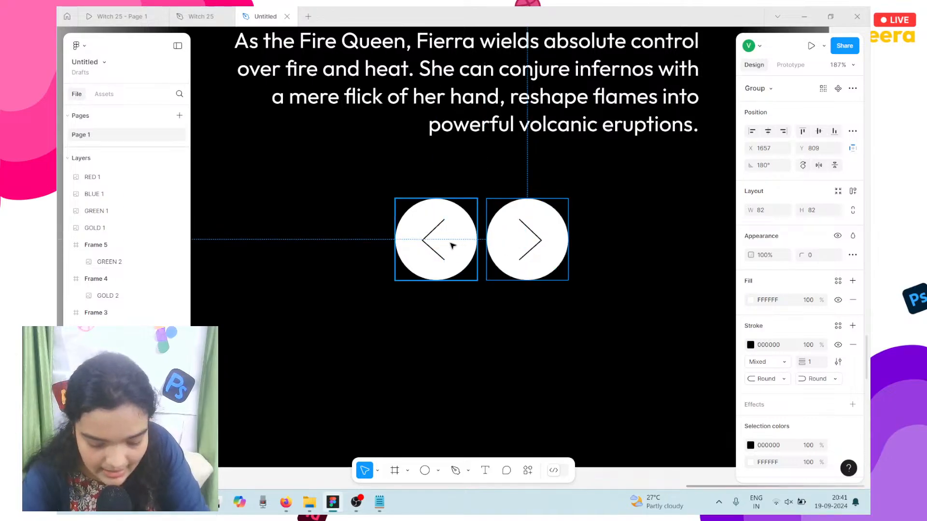
Step: Keep the buttons 10 apart, move the pair under the paragraph, and delete the leftover circle
{"action": "left_click", "coordinate": [452, 247], "text": "shift"}
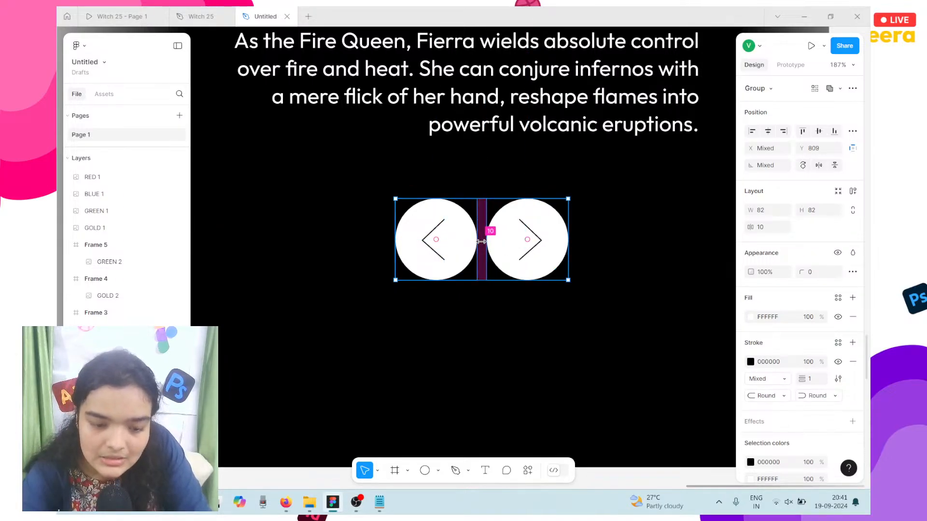
{"action": "left_click_drag", "start_coordinate": [481, 241], "coordinate": [547, 258]}
{"action": "key", "text": "ctrl+z"}
{"action": "left_click_drag", "start_coordinate": [439, 240], "coordinate": [558, 212]}
{"action": "left_click", "coordinate": [458, 263]}
{"action": "key", "text": "Delete"}
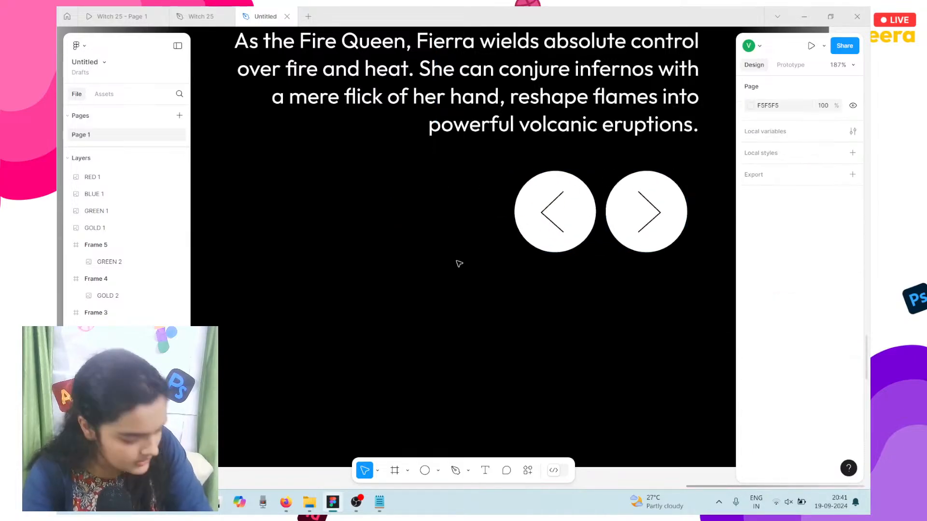
{"action": "scroll", "coordinate": [458, 263], "scroll_direction": "right", "scroll_amount": 3}
{"action": "scroll", "coordinate": [458, 263], "scroll_direction": "up", "scroll_amount": 1}
{"action": "scroll", "coordinate": [459, 263], "scroll_direction": "down", "scroll_amount": 2}
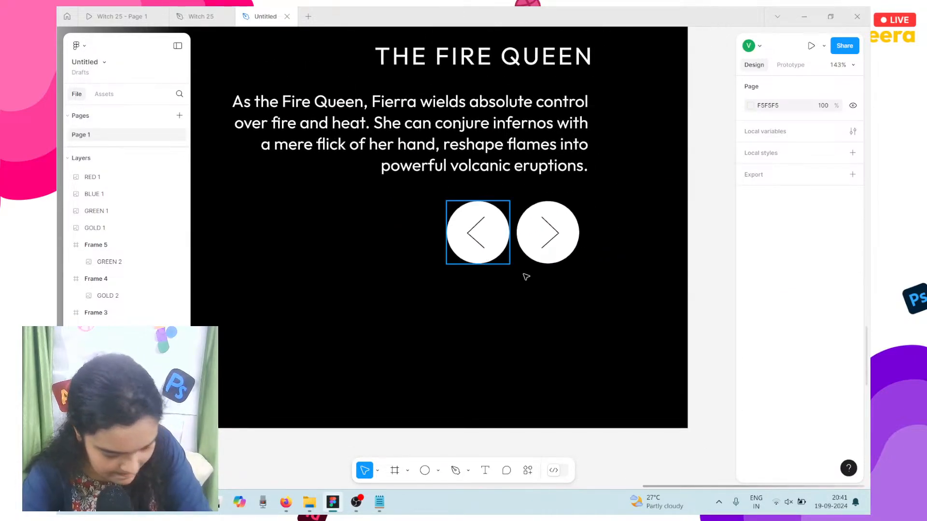
{"action": "left_click", "coordinate": [478, 257]}
{"action": "left_click", "coordinate": [528, 245], "text": "shift"}
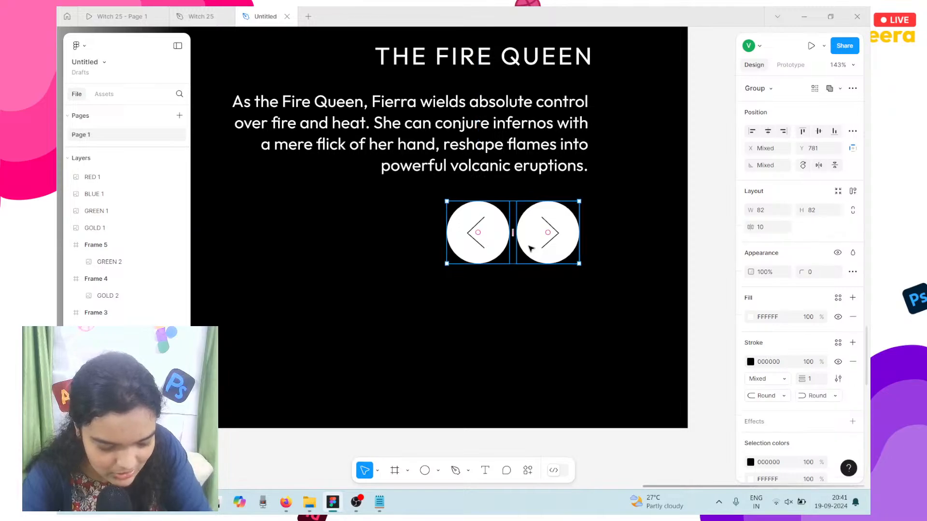
Step: Shift the arrow-button pair slightly and nudge THE FIRE QUEEN heading left
{"action": "mouse_move", "coordinate": [480, 239]}
{"action": "left_mouse_down"}
{"action": "mouse_move", "coordinate": [463, 251]}
{"action": "mouse_move", "coordinate": [492, 246]}
{"action": "left_mouse_up"}
{"action": "scroll", "coordinate": [566, 187], "scroll_direction": "up", "scroll_amount": 3}
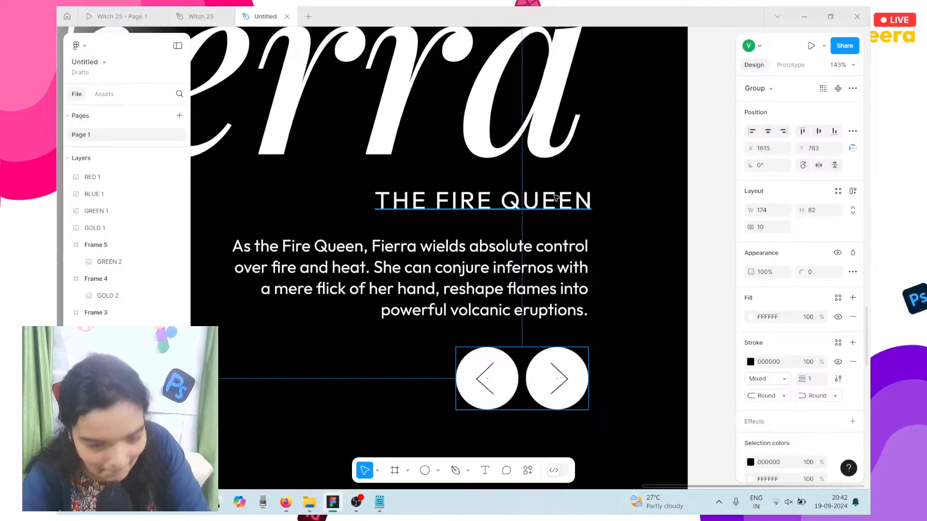
{"action": "double_click", "coordinate": [556, 197]}
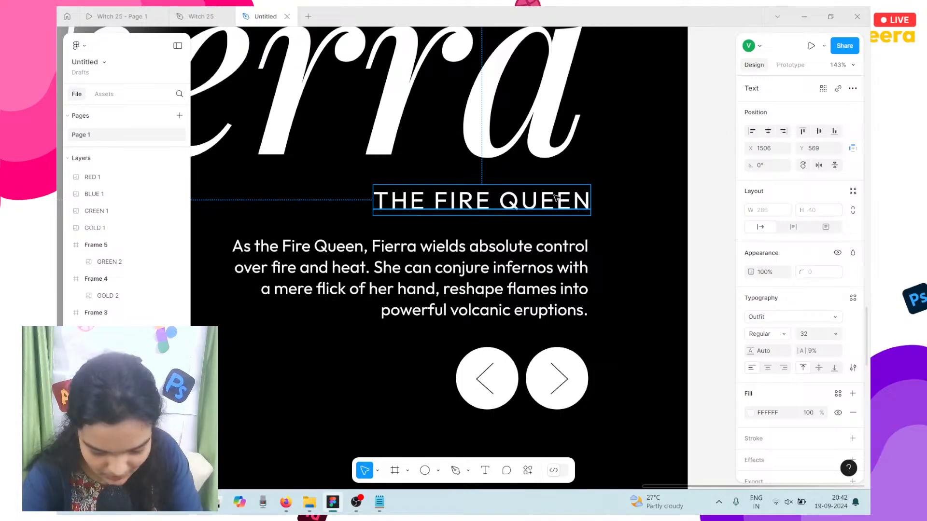
{"action": "key", "text": "Left"}
{"action": "key", "text": "Left"}
{"action": "key", "text": "Left"}
Step: Nudge the large Fierra title right, down and back left to align it
{"action": "scroll", "coordinate": [556, 197], "scroll_direction": "up", "scroll_amount": 2}
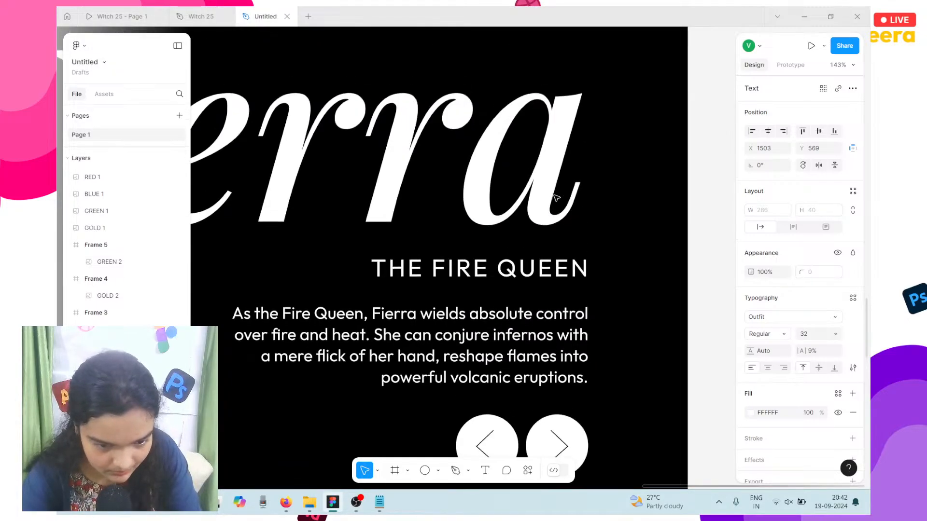
{"action": "left_click", "coordinate": [532, 139]}
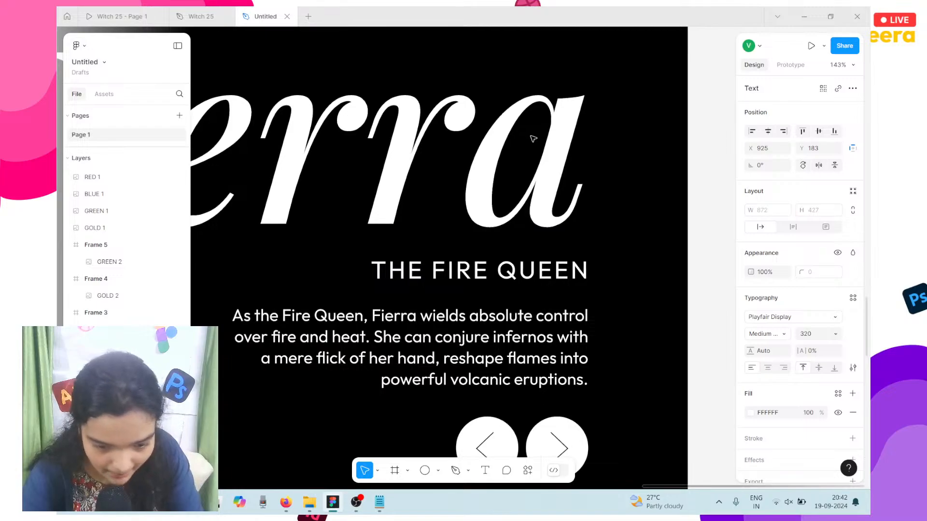
{"action": "key", "text": "Right"}
{"action": "key", "text": "Right"}
{"action": "key", "text": "Right"}
{"action": "key", "text": "Right"}
{"action": "key", "text": "Right"}
{"action": "key", "text": "Right"}
{"action": "key", "text": "Right"}
{"action": "key", "text": "Right"}
{"action": "key", "text": "Right"}
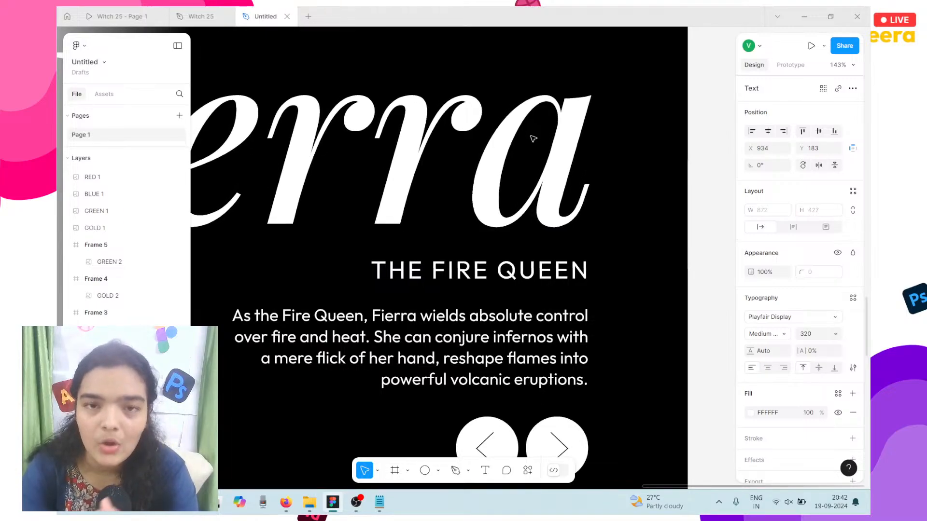
{"action": "key", "text": "Right"}
{"action": "key", "text": "Right"}
{"action": "key", "text": "Right"}
{"action": "key", "text": "Right"}
{"action": "key", "text": "Right"}
{"action": "key", "text": "Right"}
{"action": "key", "text": "Right"}
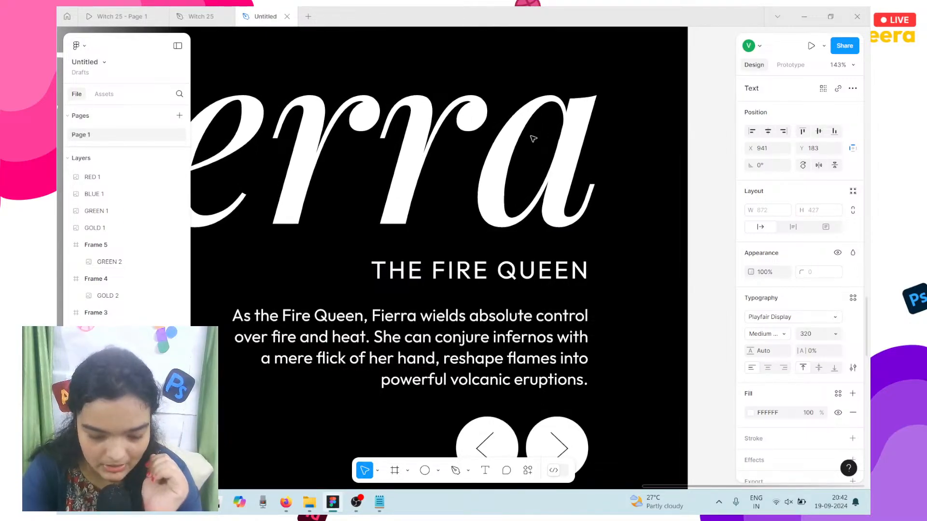
{"action": "key", "text": "Left"}
{"action": "key", "text": "Left"}
{"action": "key", "text": "Left"}
{"action": "key", "text": "Left"}
{"action": "key", "text": "Left"}
{"action": "key", "text": "Left"}
{"action": "key", "text": "Down"}
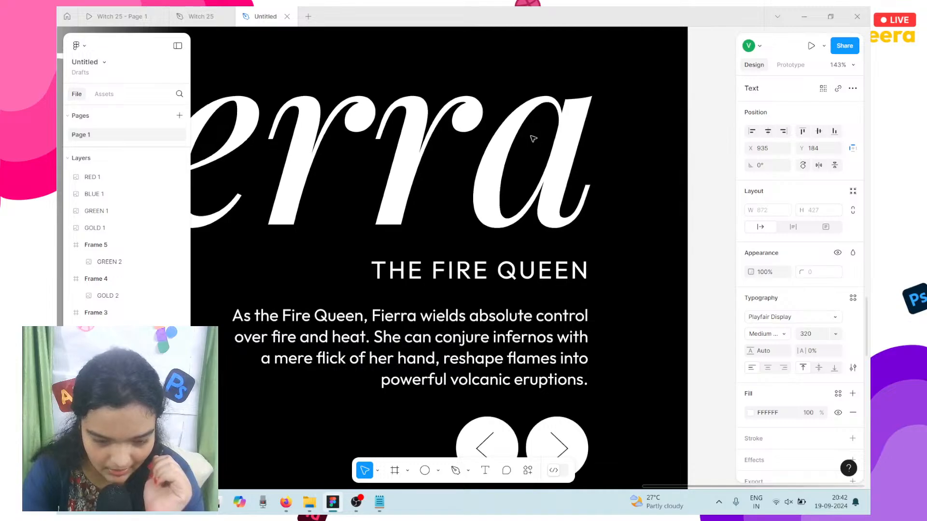
{"action": "key", "text": "Left"}
{"action": "key", "text": "Left"}
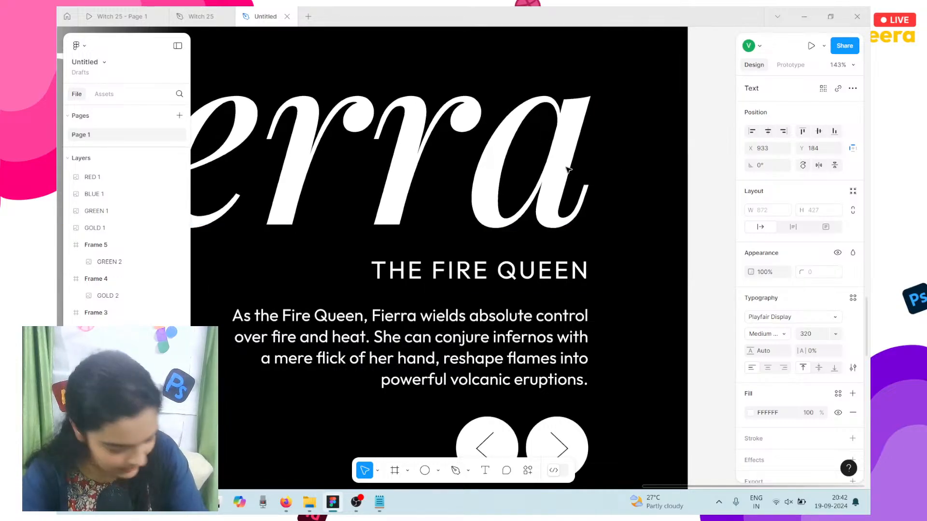
{"action": "scroll", "coordinate": [569, 169], "scroll_direction": "right", "scroll_amount": 3}
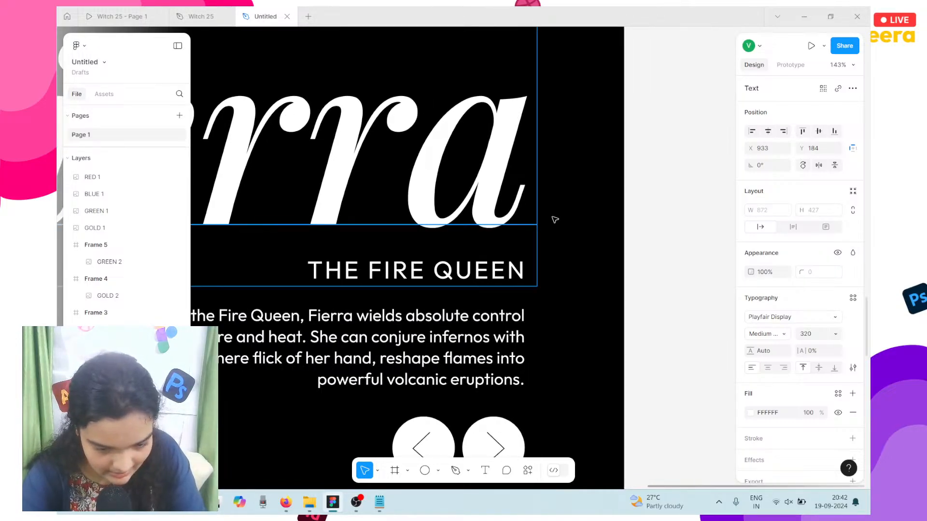
{"action": "left_click", "coordinate": [557, 220]}
Step: Adjust the arrow buttons' position and drill into the groups to reach each arrow vector
{"action": "scroll", "coordinate": [556, 227], "scroll_direction": "left", "scroll_amount": 2}
{"action": "scroll", "coordinate": [555, 232], "scroll_direction": "down", "scroll_amount": 3}
{"action": "scroll", "coordinate": [552, 242], "scroll_direction": "right", "scroll_amount": 1}
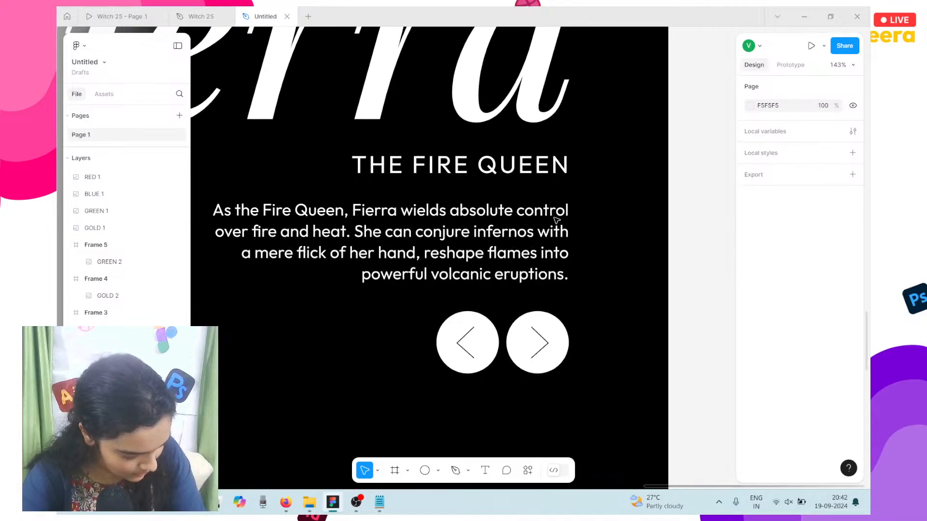
{"action": "left_click", "coordinate": [466, 332]}
{"action": "left_click_drag", "start_coordinate": [471, 336], "coordinate": [472, 339]}
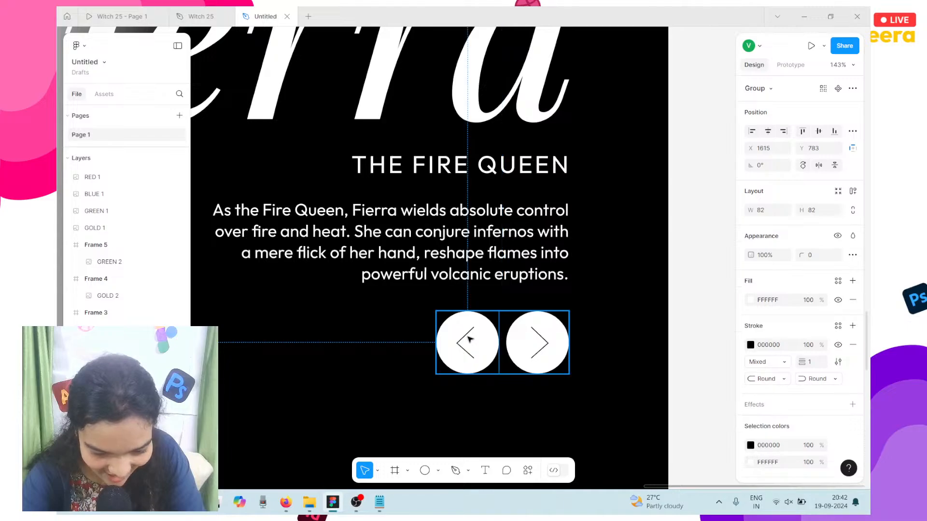
{"action": "double_click", "coordinate": [470, 339]}
{"action": "left_click", "coordinate": [471, 341]}
{"action": "double_click", "coordinate": [471, 340]}
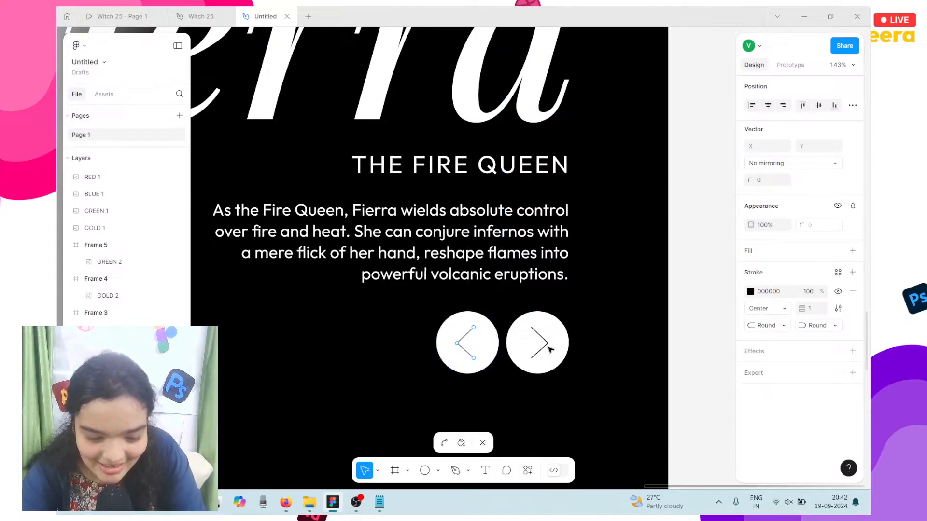
{"action": "key", "text": "Escape"}
{"action": "left_click", "coordinate": [543, 342]}
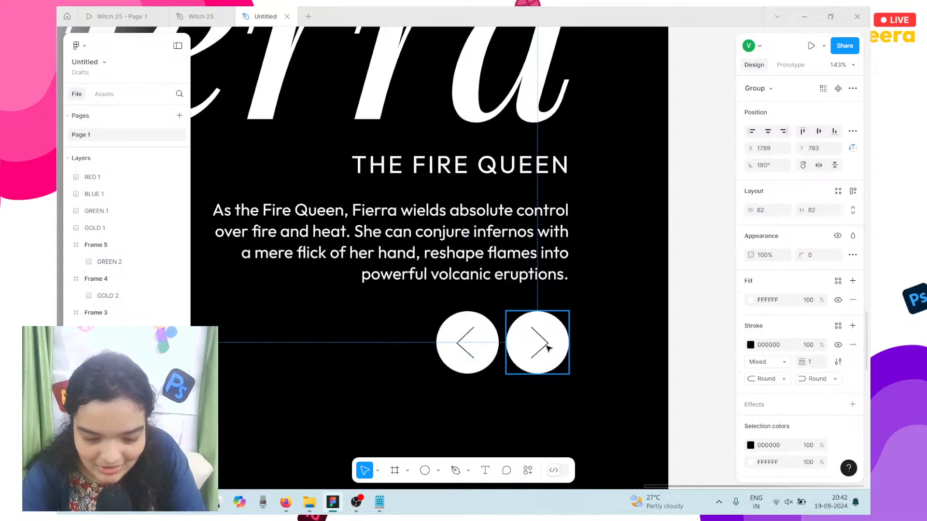
{"action": "double_click", "coordinate": [536, 342]}
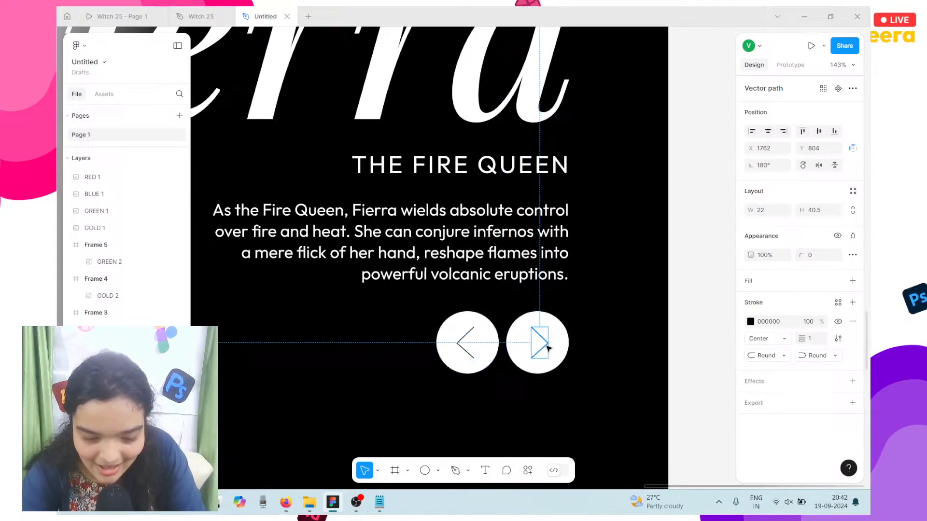
Step: Set both chevron arrows' stroke weight to 2 and nudge them slightly right
{"action": "left_click", "coordinate": [460, 342]}
{"action": "double_click", "coordinate": [465, 341]}
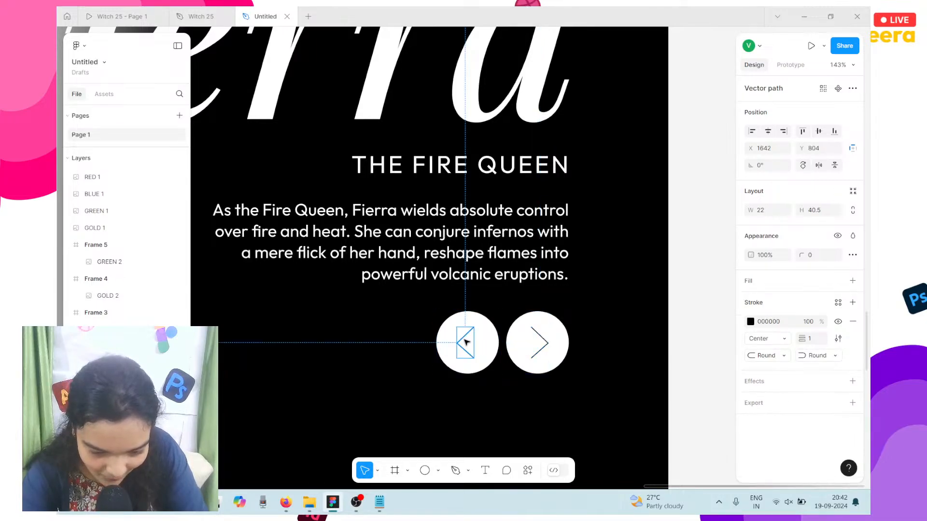
{"action": "left_click", "coordinate": [540, 352], "text": "shift"}
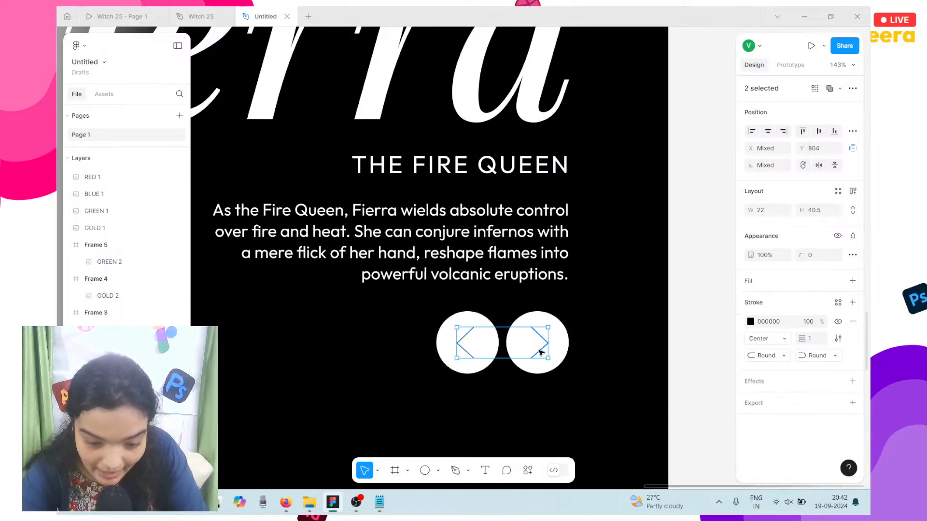
{"action": "left_click", "coordinate": [817, 339]}
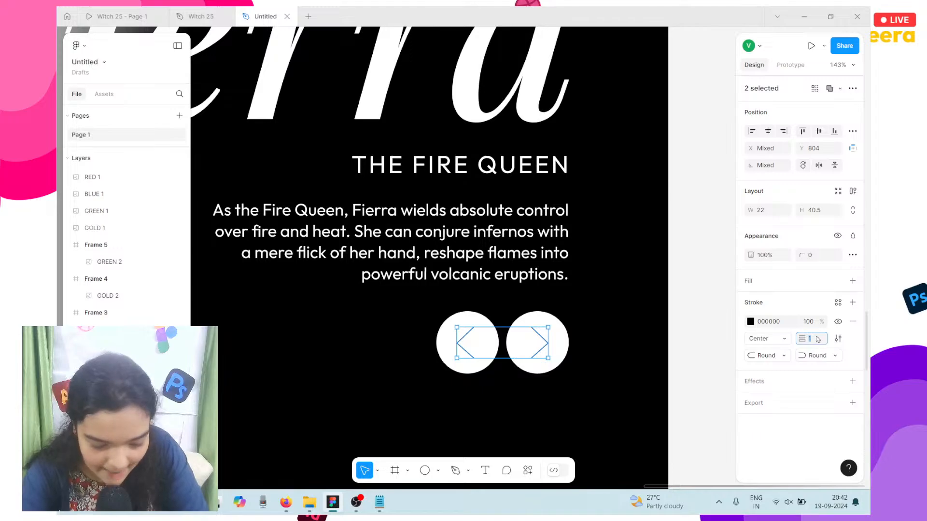
{"action": "type", "text": "2"}
{"action": "key", "text": "Return"}
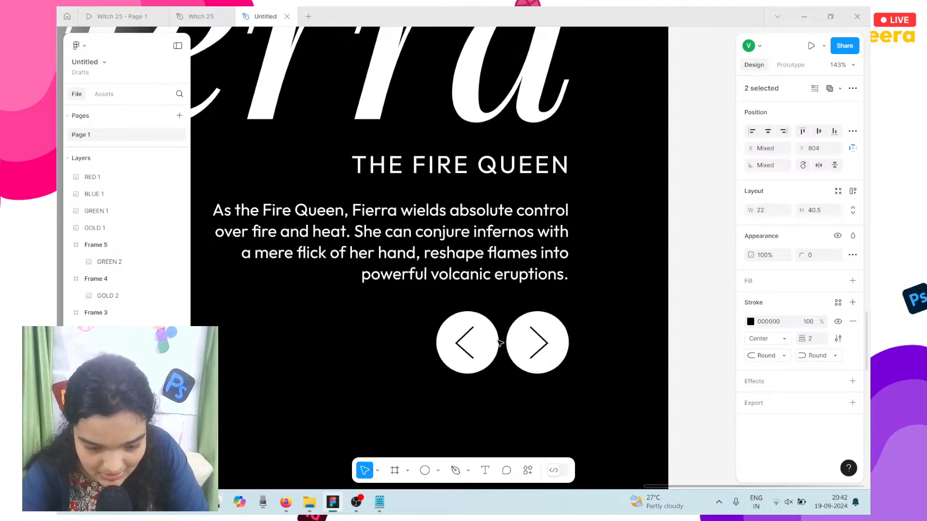
{"action": "key", "text": "Right"}
{"action": "scroll", "coordinate": [500, 343], "scroll_direction": "down", "scroll_amount": 3}
{"action": "scroll", "coordinate": [500, 344], "scroll_direction": "left", "scroll_amount": 2}
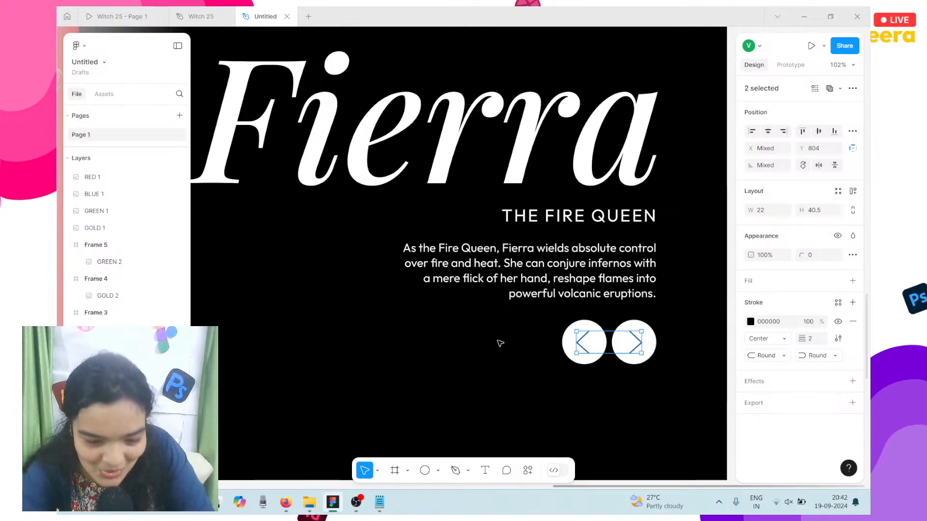
{"action": "scroll", "coordinate": [500, 343], "scroll_direction": "down", "scroll_amount": 3}
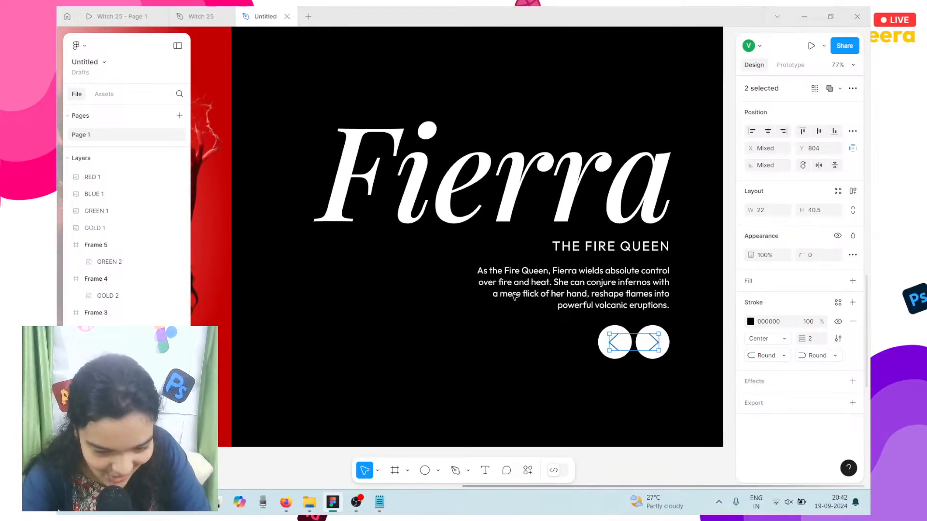
Step: Select the Fierra title, heading and paragraph, trying a nudge and undoing it
{"action": "scroll", "coordinate": [429, 272], "scroll_direction": "up", "scroll_amount": 1}
{"action": "left_click_drag", "start_coordinate": [537, 228], "coordinate": [537, 227]}
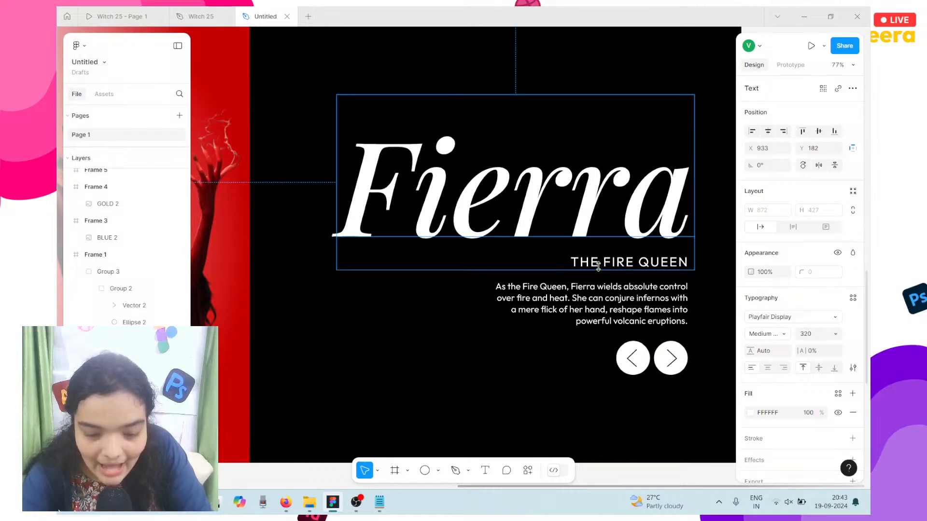
{"action": "key", "text": "ctrl+z"}
{"action": "left_click", "coordinate": [614, 268], "text": "shift"}
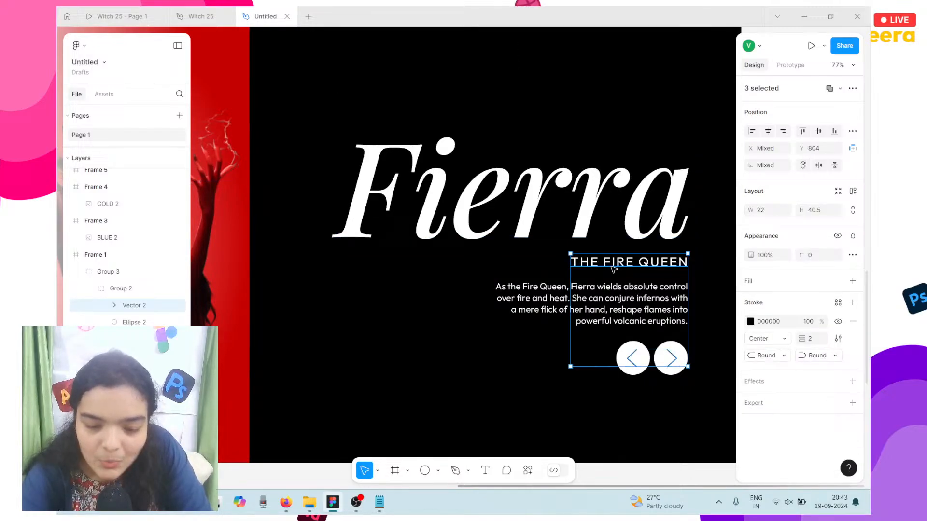
{"action": "left_click", "coordinate": [603, 292], "text": "shift"}
{"action": "left_click", "coordinate": [610, 211], "text": "shift"}
{"action": "key", "text": "Down"}
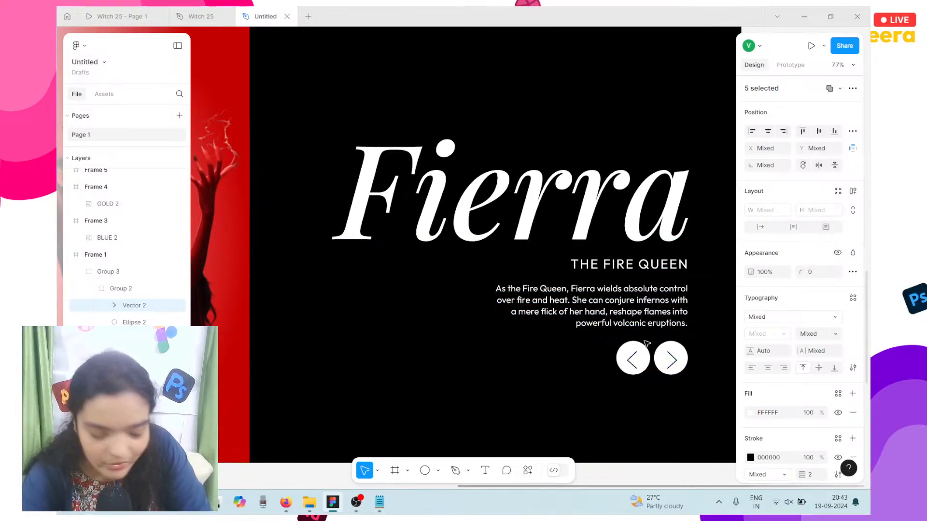
{"action": "key", "text": "ctrl+z"}
{"action": "key", "text": "ctrl+z"}
Step: Group the arrows, paragraph, heading and Fierra title, nudge up three times, then view the Selene slide
{"action": "left_click", "coordinate": [642, 357]}
{"action": "left_click", "coordinate": [669, 360]}
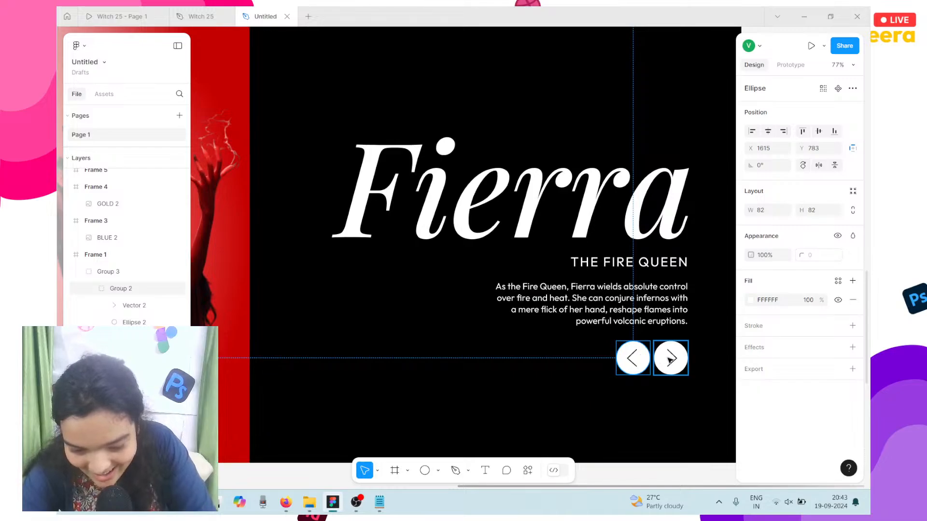
{"action": "left_click", "coordinate": [633, 358], "text": "shift"}
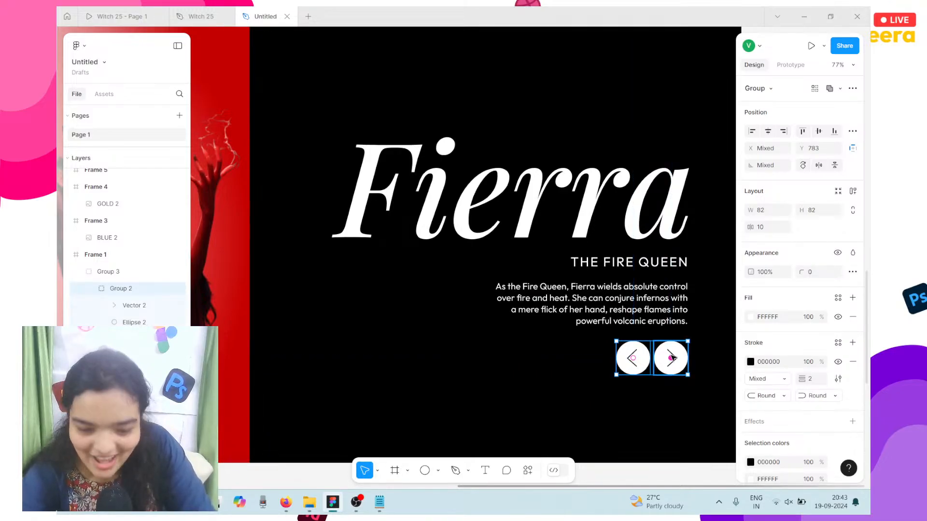
{"action": "left_click", "coordinate": [649, 322], "text": "shift"}
{"action": "left_click", "coordinate": [653, 261], "text": "shift"}
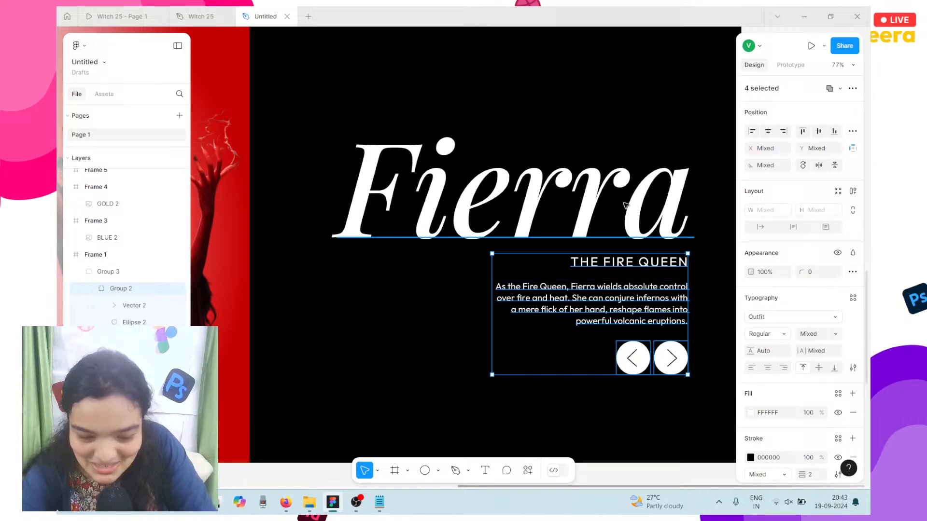
{"action": "left_click", "coordinate": [624, 205], "text": "shift"}
{"action": "key", "text": "ctrl+g"}
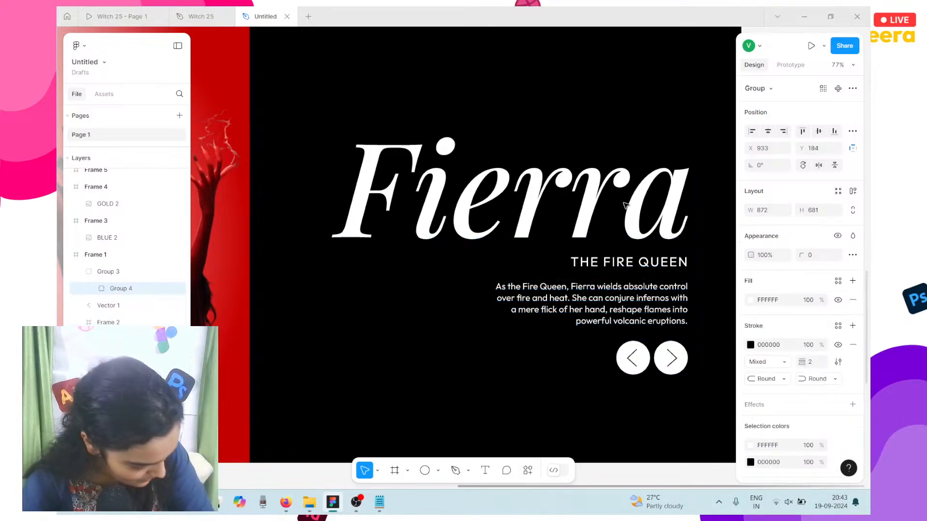
{"action": "key", "text": "Up"}
{"action": "key", "text": "Up"}
{"action": "key", "text": "Up"}
{"action": "key", "text": "Up"}
{"action": "key", "text": "Up"}
{"action": "key", "text": "Up"}
{"action": "key", "text": "Up"}
{"action": "key", "text": "Up"}
{"action": "key", "text": "Up"}
{"action": "key", "text": "Up"}
{"action": "key", "text": "Up"}
{"action": "key", "text": "Up"}
{"action": "key", "text": "Up"}
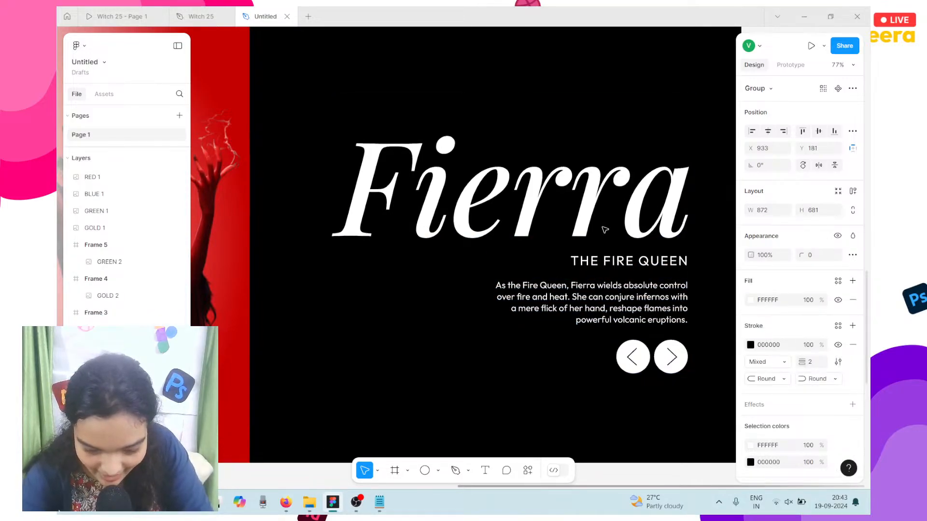
{"action": "key", "text": "Up"}
{"action": "key", "text": "Up"}
{"action": "key", "text": "Up"}
{"action": "key", "text": "Up"}
{"action": "key", "text": "Up"}
{"action": "key", "text": "Up"}
{"action": "key", "text": "Up"}
{"action": "key", "text": "Up"}
{"action": "key", "text": "Up"}
{"action": "key", "text": "Up"}
{"action": "key", "text": "Up"}
{"action": "key", "text": "Up"}
{"action": "key", "text": "Up"}
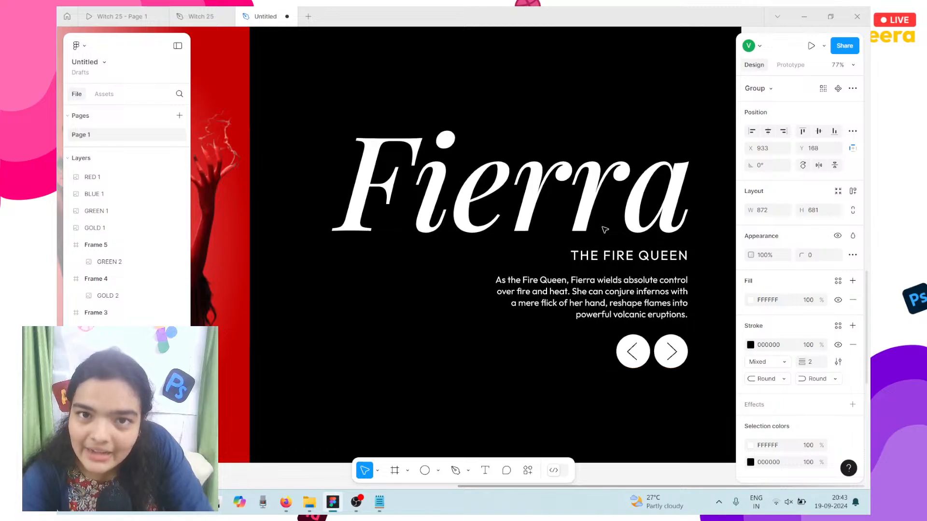
{"action": "key", "text": "Up"}
{"action": "key", "text": "Up"}
{"action": "key", "text": "Up"}
{"action": "key", "text": "Up"}
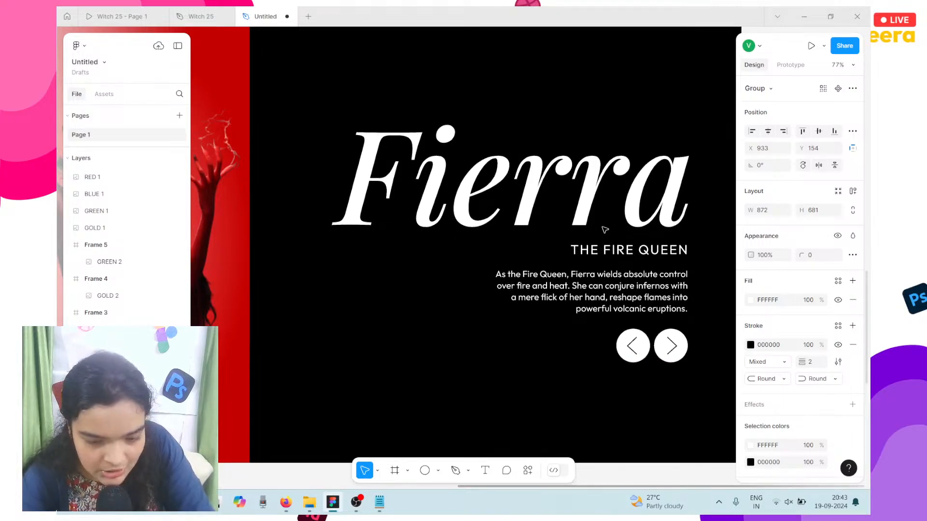
{"action": "scroll", "coordinate": [605, 230], "scroll_direction": "down", "scroll_amount": 3}
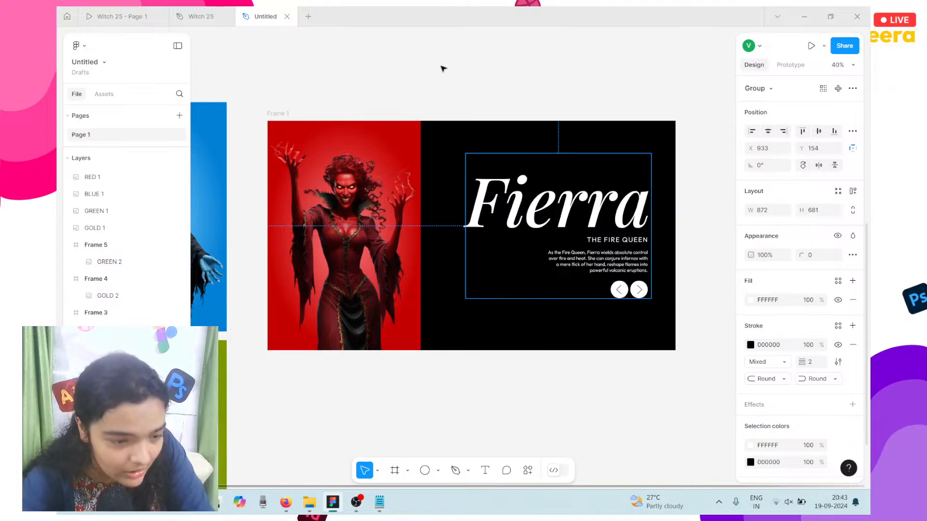
{"action": "left_click", "coordinate": [119, 16]}
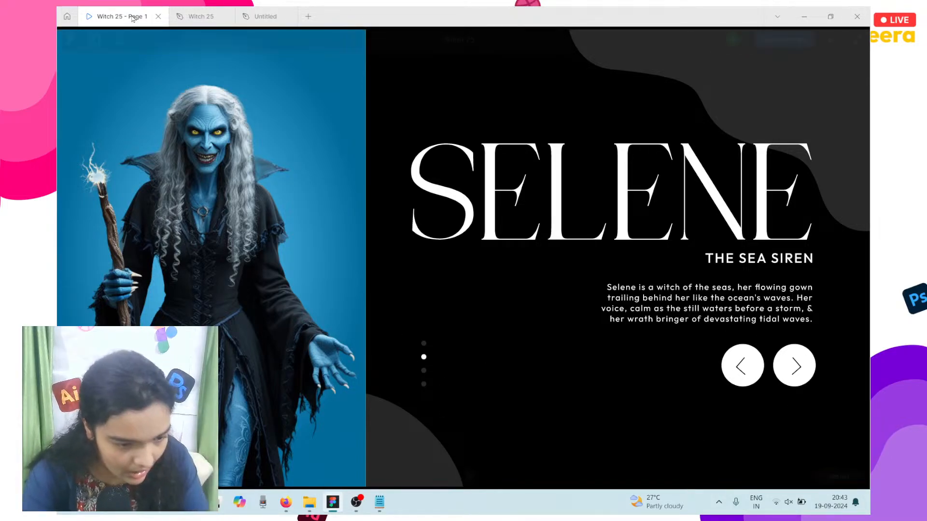
Step: Back in the Fierra design file, draw a small circle on the black panel
{"action": "left_click", "coordinate": [259, 13]}
{"action": "left_click", "coordinate": [453, 437]}
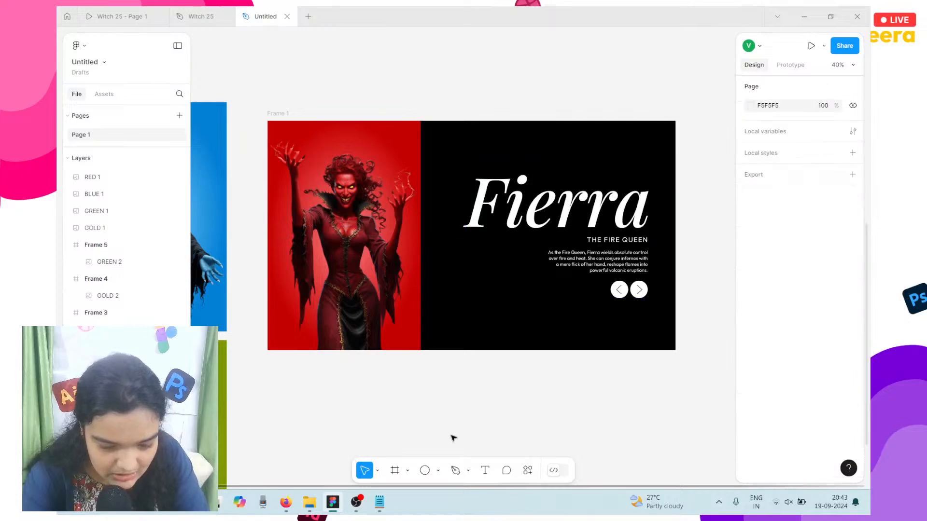
{"action": "left_click", "coordinate": [424, 469]}
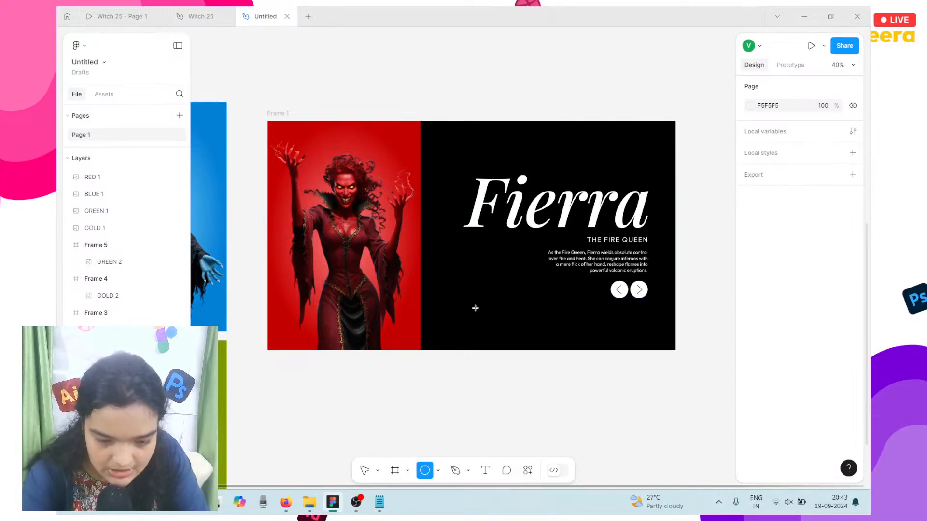
{"action": "scroll", "coordinate": [473, 307], "scroll_direction": "up", "scroll_amount": 5}
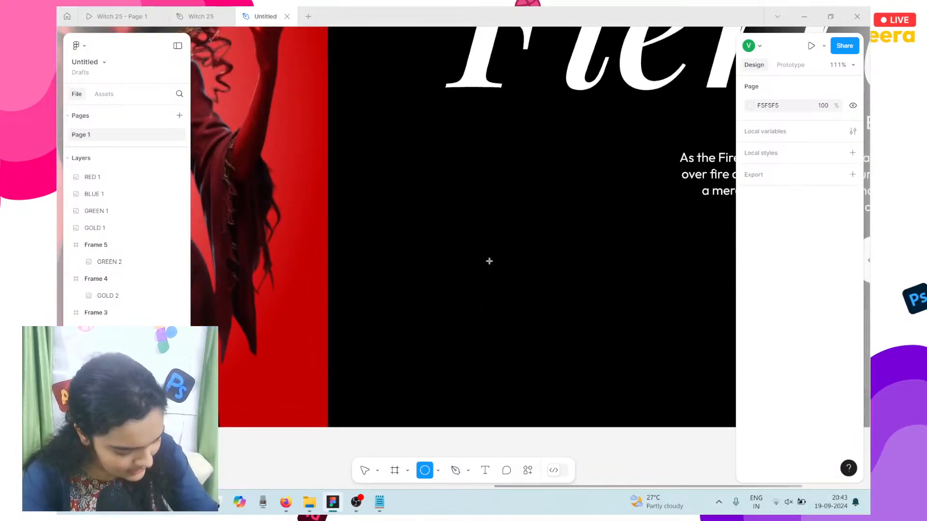
{"action": "mouse_move", "coordinate": [476, 181]}
{"action": "left_mouse_down"}
{"action": "mouse_move", "coordinate": [498, 201]}
{"action": "mouse_move", "coordinate": [488, 193]}
{"action": "left_mouse_up"}
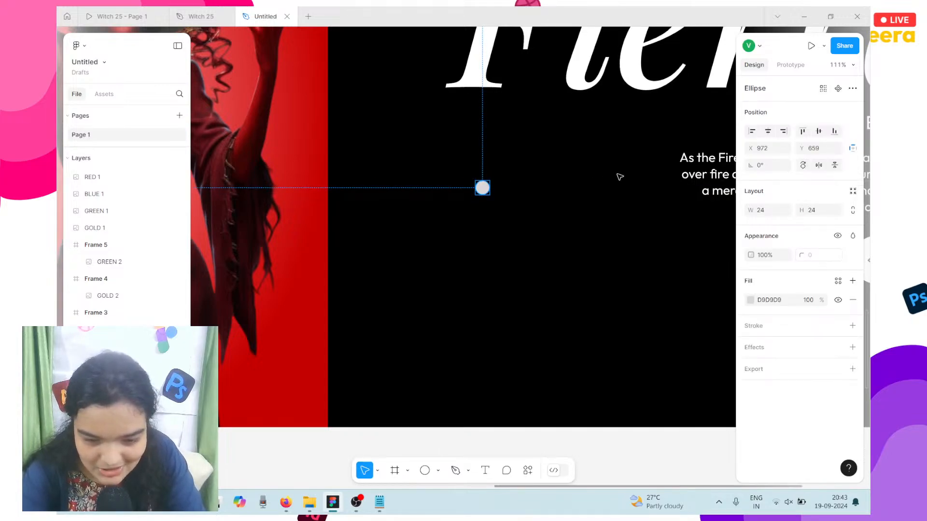
Step: Resize the circle to 12×12 with linked proportions and place it left of the text
{"action": "left_click", "coordinate": [853, 210]}
{"action": "left_click", "coordinate": [772, 213]}
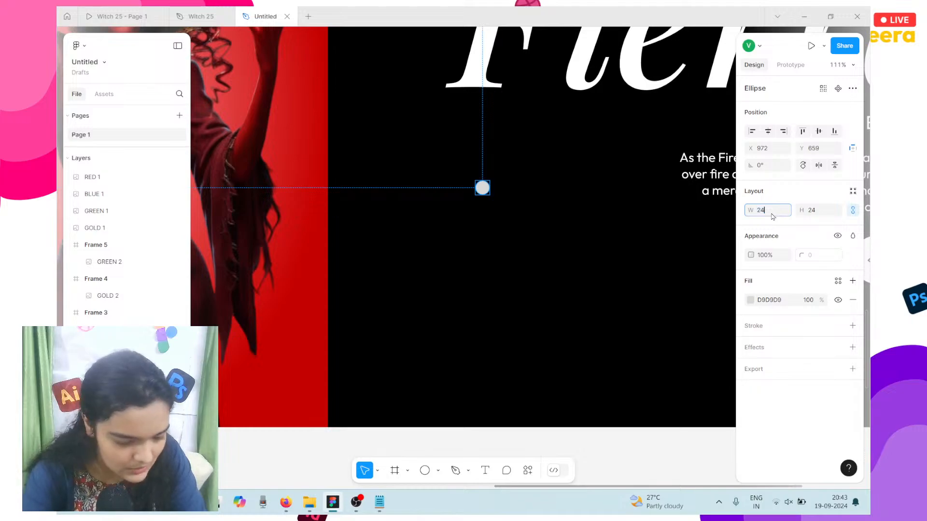
{"action": "type", "text": "2412"}
{"action": "key", "text": "Return"}
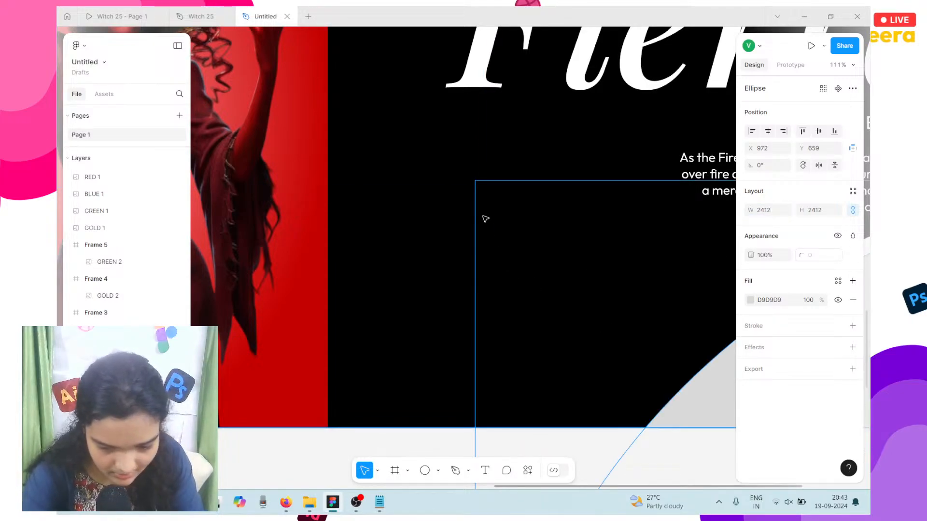
{"action": "key", "text": "ctrl+z"}
{"action": "left_click", "coordinate": [766, 209]}
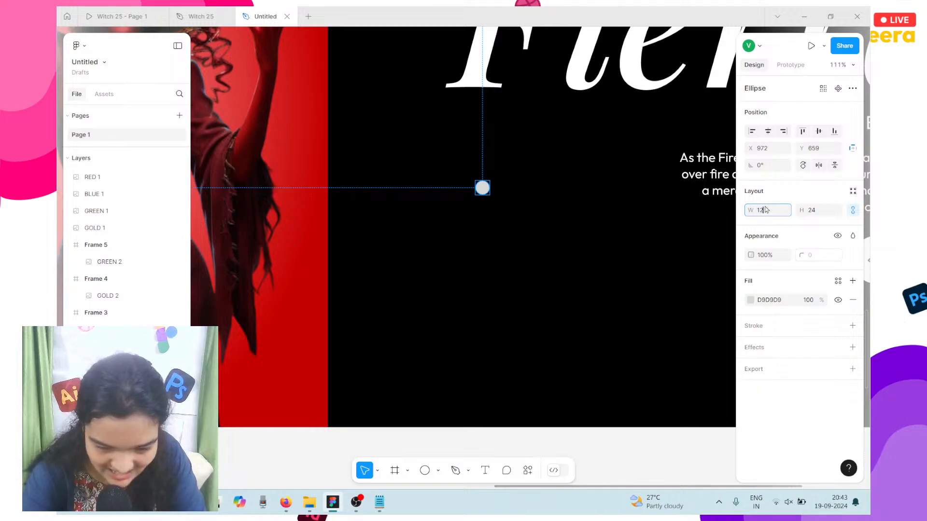
{"action": "type", "text": "12"}
{"action": "key", "text": "Return"}
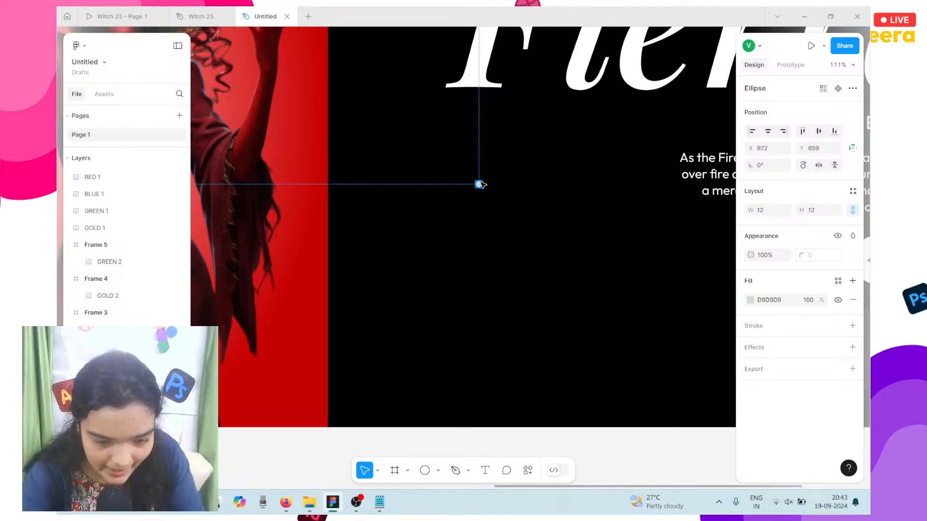
{"action": "left_click_drag", "start_coordinate": [479, 185], "coordinate": [453, 196]}
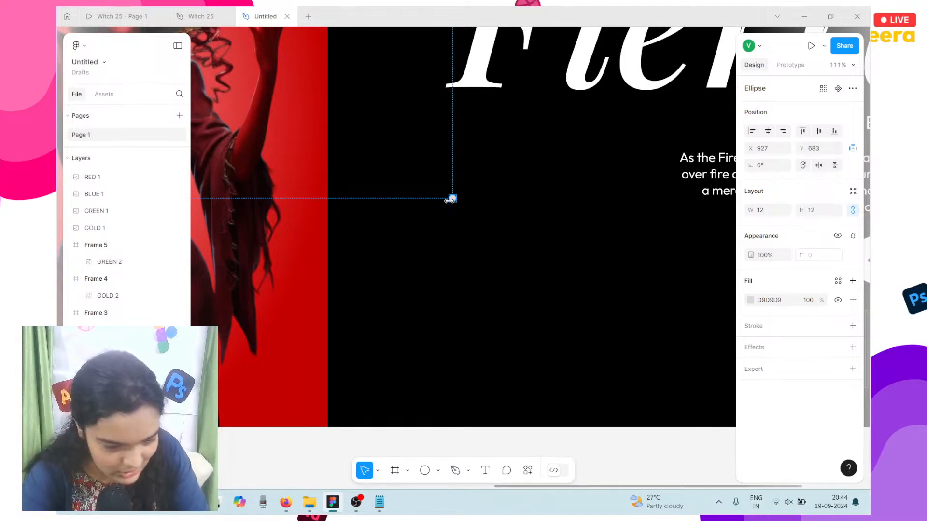
{"action": "left_click_drag", "start_coordinate": [448, 202], "coordinate": [452, 210]}
{"action": "key", "text": "ctrl+z"}
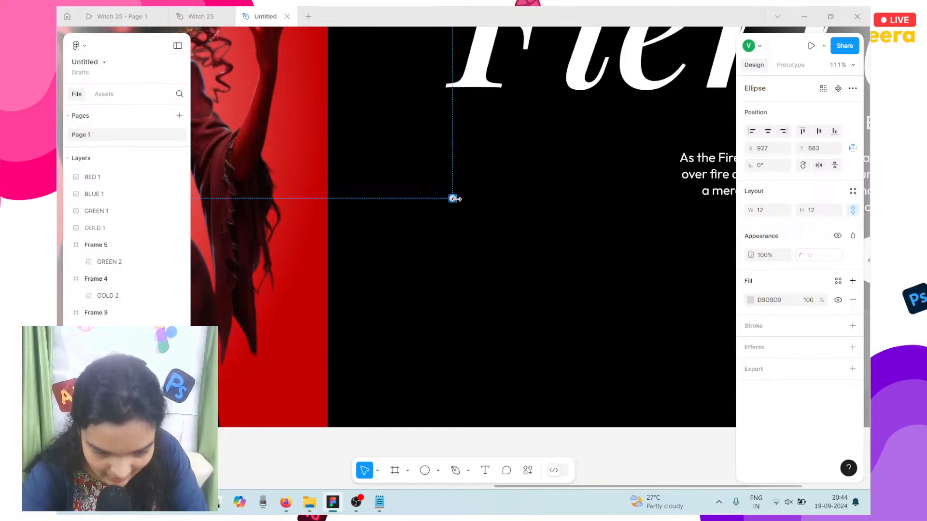
{"action": "key", "text": "Down"}
{"action": "key", "text": "Down"}
{"action": "key", "text": "Down"}
{"action": "key", "text": "Down"}
{"action": "key", "text": "Down"}
{"action": "key", "text": "Down"}
{"action": "key", "text": "Down"}
{"action": "key", "text": "Down"}
{"action": "key", "text": "Down"}
{"action": "key", "text": "Down"}
{"action": "key", "text": "Down"}
{"action": "key", "text": "Down"}
{"action": "key", "text": "Down"}
{"action": "key", "text": "Down"}
{"action": "key", "text": "Down"}
{"action": "key", "text": "Down"}
{"action": "key", "text": "Down"}
{"action": "key", "text": "Down"}
{"action": "key", "text": "Down"}
{"action": "key", "text": "Down"}
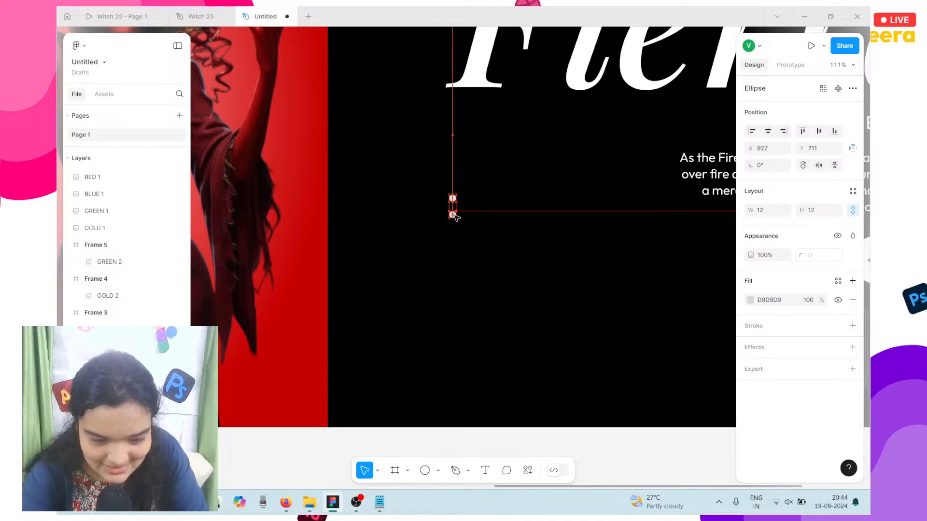
Step: Duplicate the dot into a vertical column of four and group them
{"action": "mouse_move", "coordinate": [452, 195]}
{"action": "left_mouse_down"}
{"action": "mouse_move", "coordinate": [474, 201]}
{"action": "mouse_move", "coordinate": [457, 198]}
{"action": "left_mouse_up"}
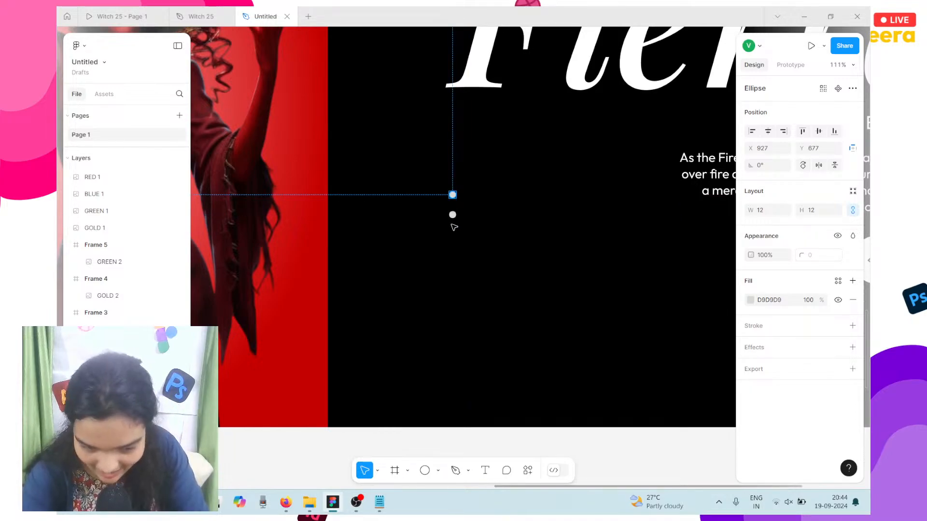
{"action": "left_click", "coordinate": [453, 216], "text": "shift"}
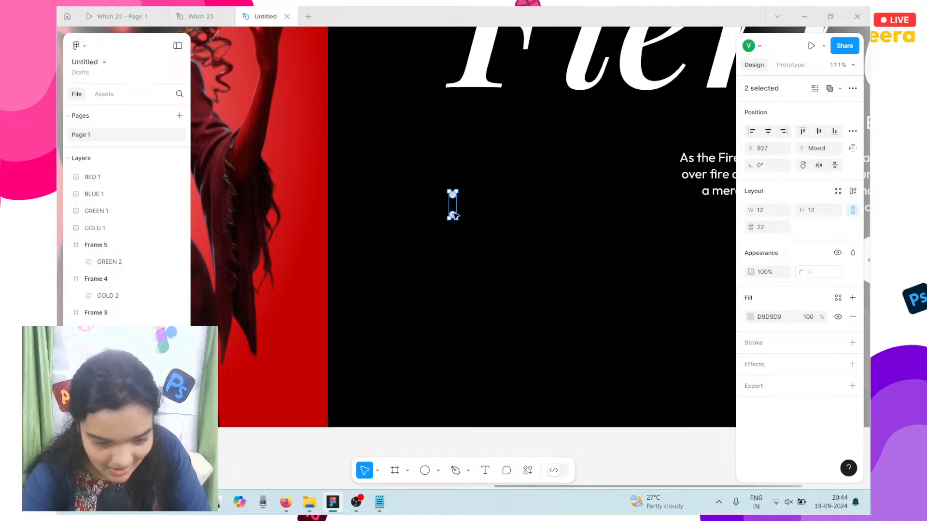
{"action": "left_click_drag", "start_coordinate": [452, 215], "coordinate": [450, 253]}
{"action": "key", "text": "ctrl+z"}
{"action": "key", "text": "ctrl+z"}
{"action": "key", "text": "ctrl+z"}
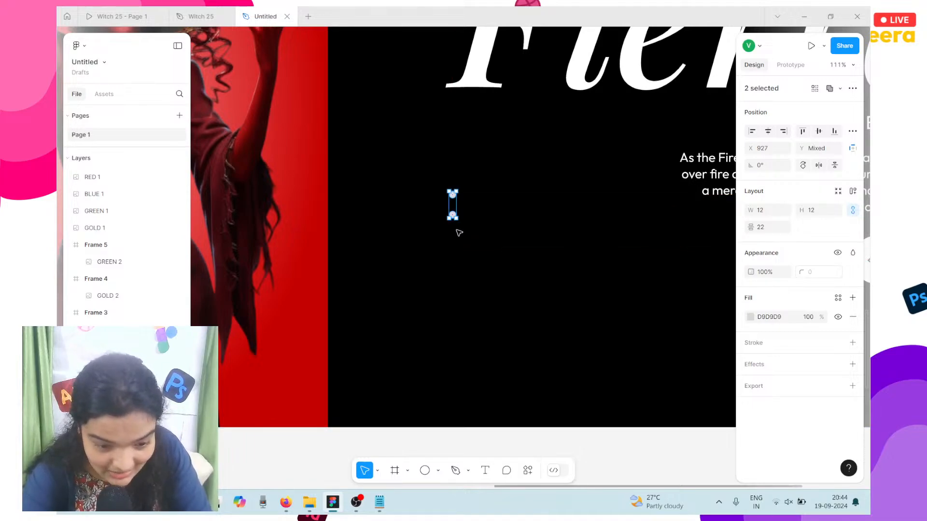
{"action": "left_click_drag", "start_coordinate": [456, 208], "coordinate": [460, 244], "text": "alt"}
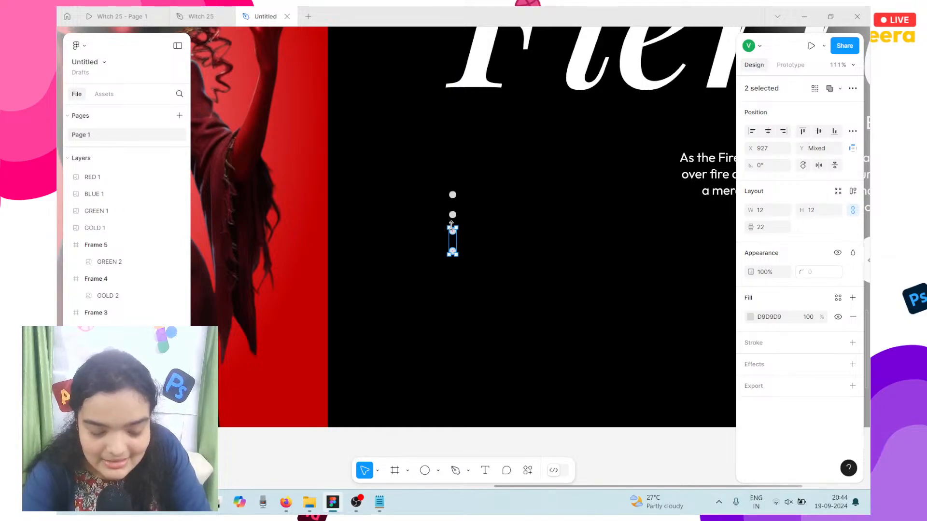
{"action": "key", "text": "Down"}
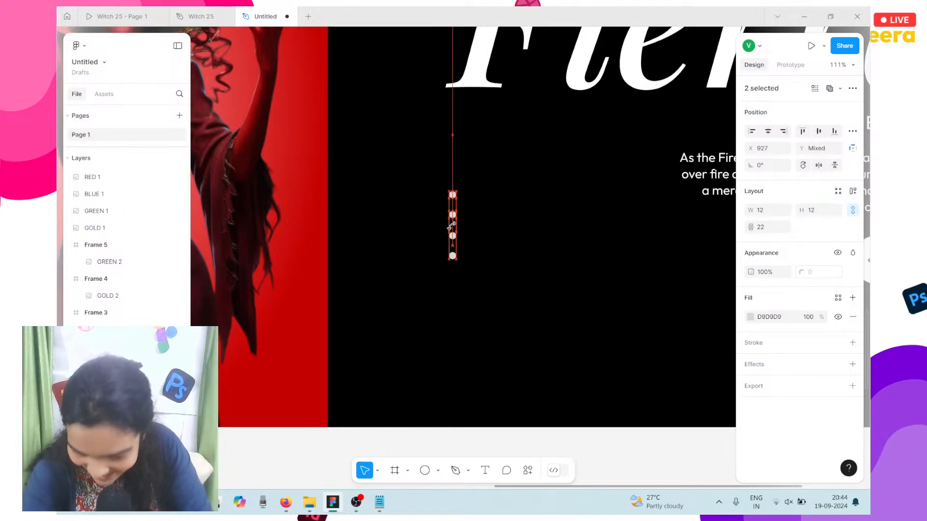
{"action": "left_click", "coordinate": [453, 215], "text": "shift"}
{"action": "left_click", "coordinate": [453, 195], "text": "shift"}
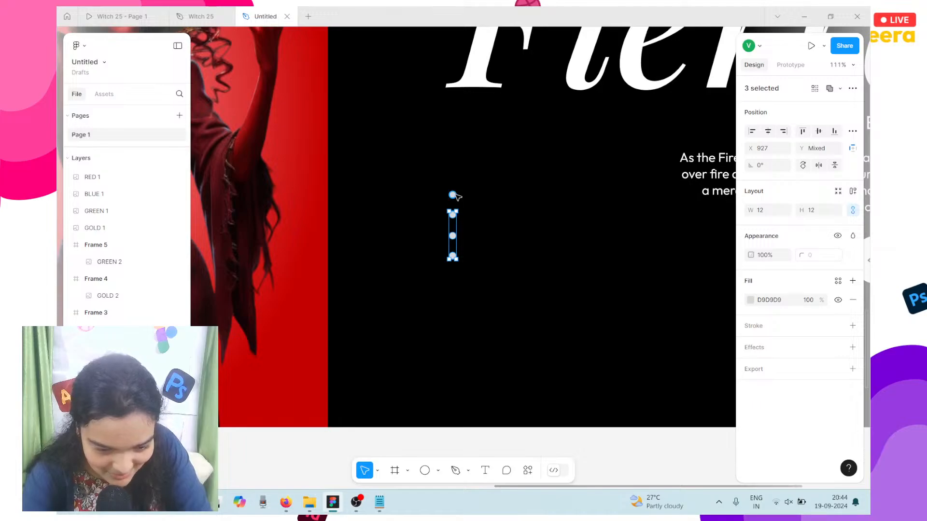
{"action": "key", "text": "ctrl+g"}
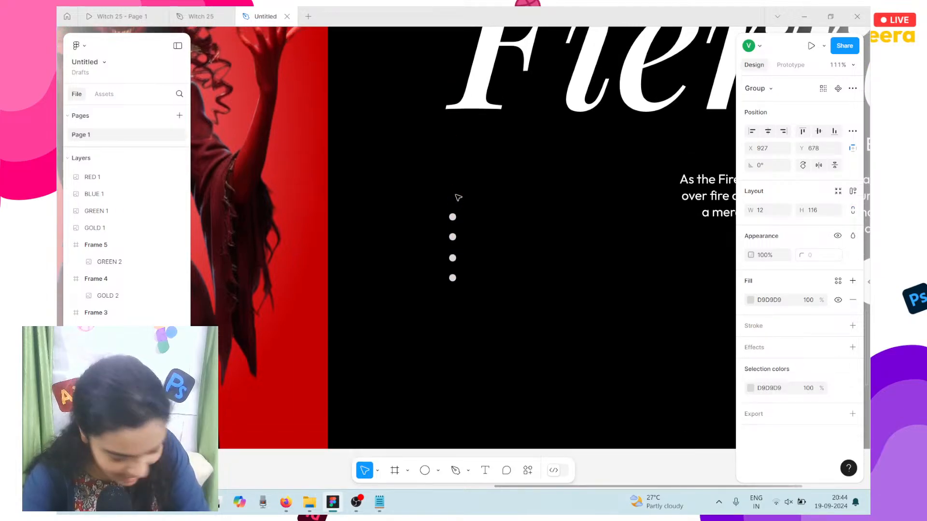
Step: Set the top indicator dot's fill to solid white FFFFFF
{"action": "scroll", "coordinate": [456, 198], "scroll_direction": "down", "scroll_amount": 3}
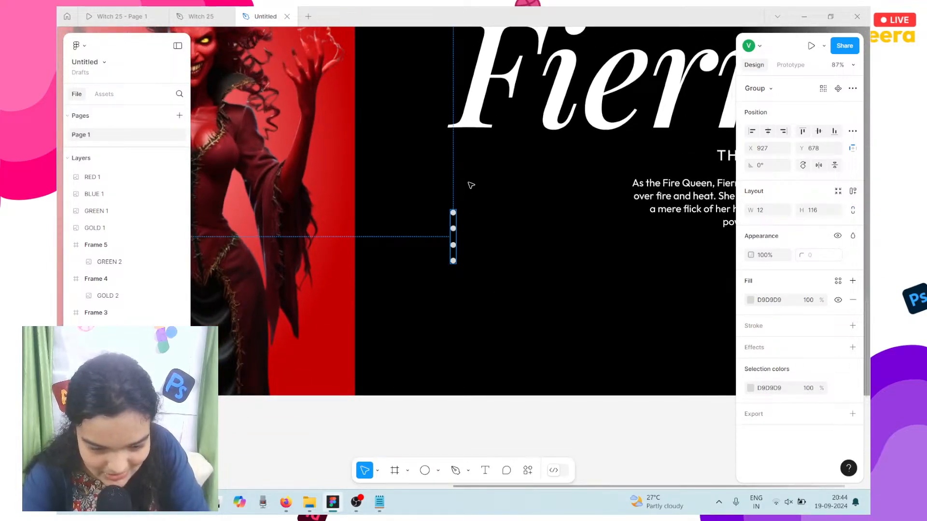
{"action": "scroll", "coordinate": [443, 262], "scroll_direction": "up", "scroll_amount": 3}
{"action": "scroll", "coordinate": [453, 230], "scroll_direction": "up", "scroll_amount": 3}
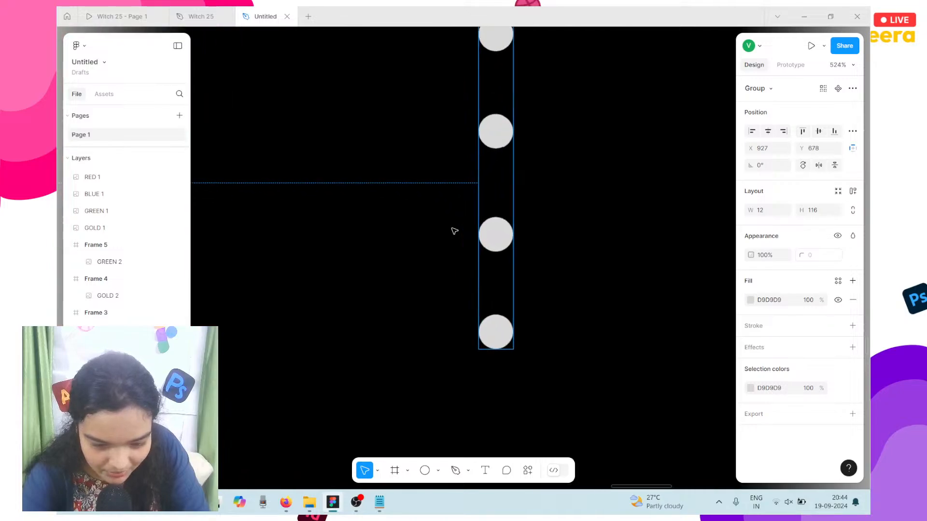
{"action": "scroll", "coordinate": [454, 230], "scroll_direction": "down", "scroll_amount": 3}
{"action": "double_click", "coordinate": [467, 194]}
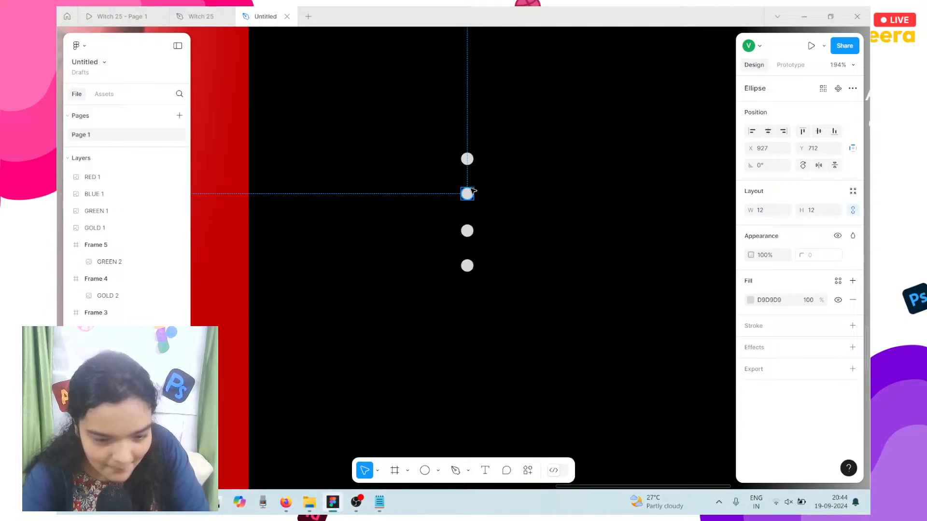
{"action": "left_click", "coordinate": [469, 161]}
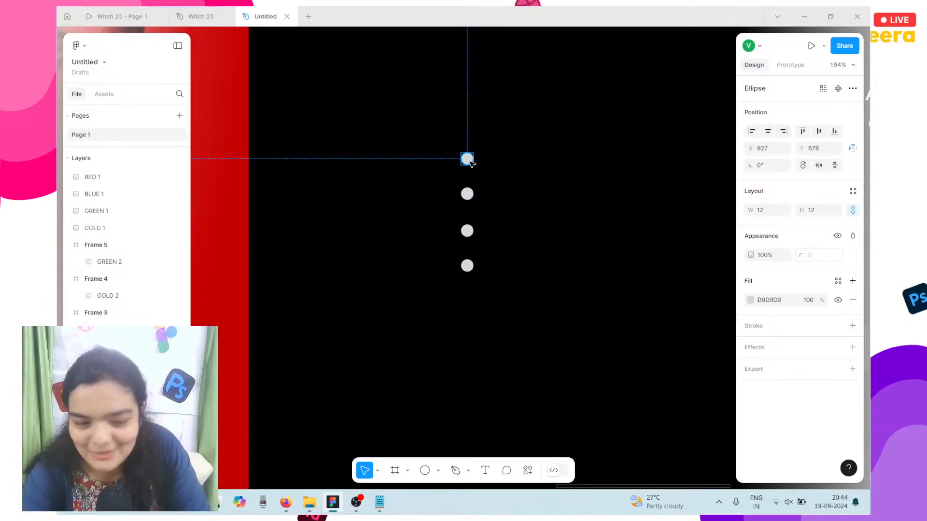
{"action": "left_click", "coordinate": [750, 299]}
{"action": "left_click", "coordinate": [706, 265]}
{"action": "left_click_drag", "start_coordinate": [515, 193], "coordinate": [505, 186]}
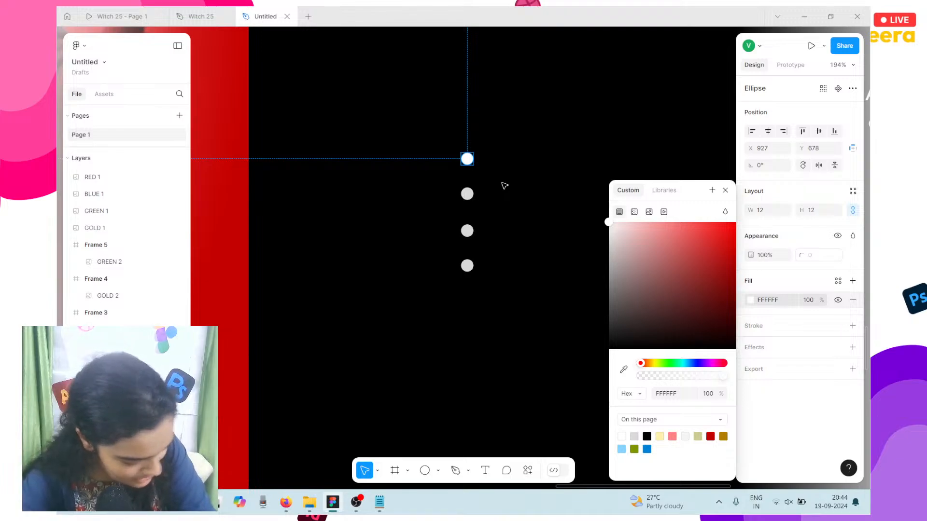
Step: Give the three lower dots an FFFFFF fill dimmed to 21% opacity
{"action": "left_click", "coordinate": [468, 194]}
{"action": "left_click", "coordinate": [469, 230], "text": "shift"}
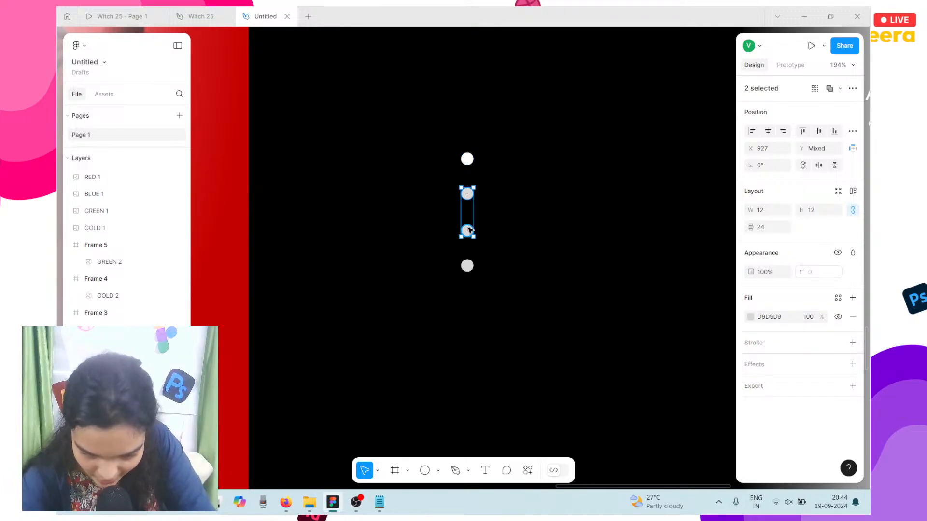
{"action": "left_click", "coordinate": [468, 266], "text": "shift"}
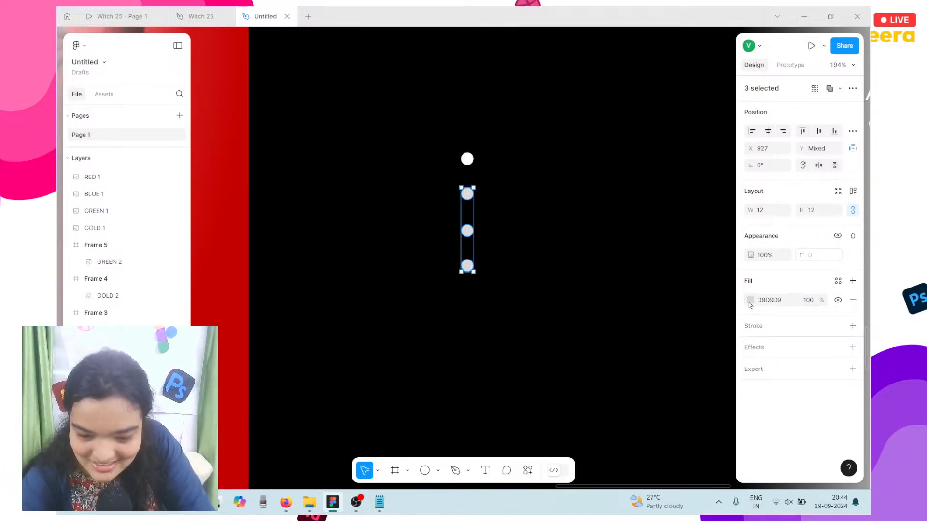
{"action": "left_click", "coordinate": [750, 301]}
{"action": "type", "text": "ffffff"}
{"action": "key", "text": "Return"}
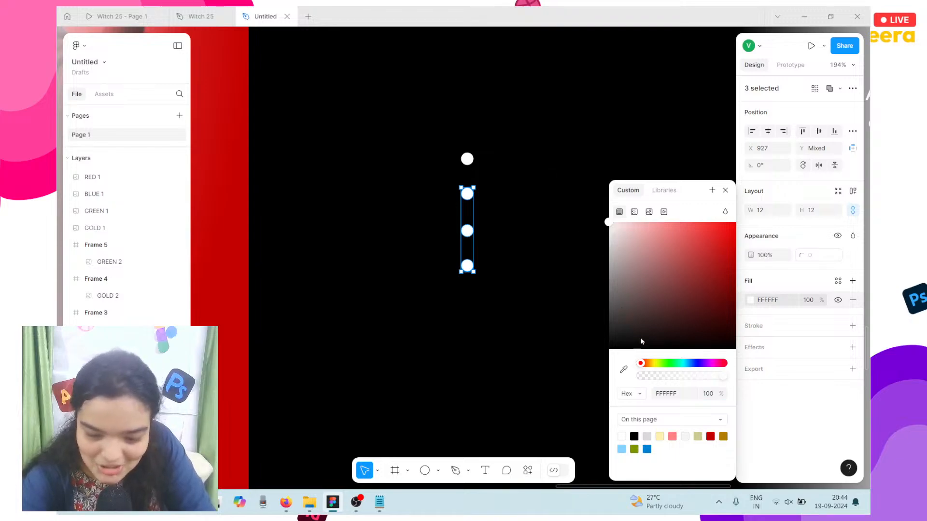
{"action": "left_click", "coordinate": [659, 376]}
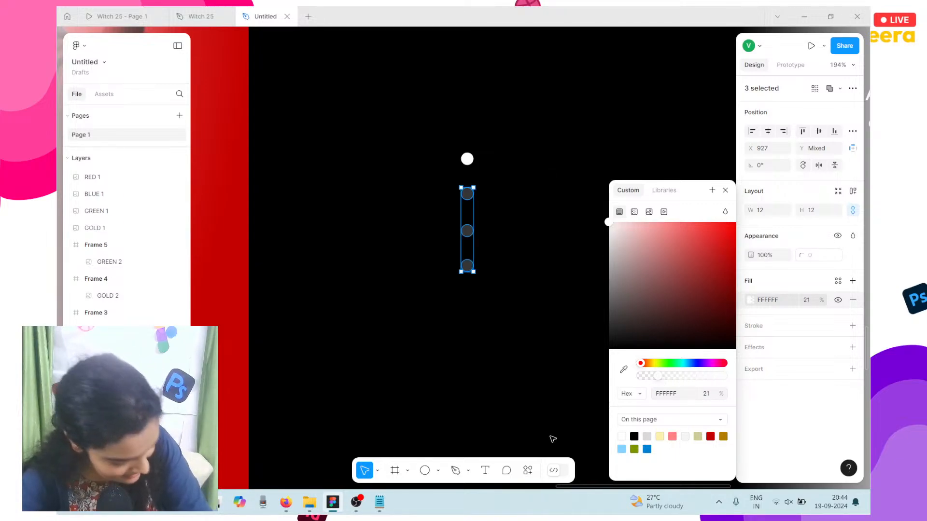
{"action": "left_click", "coordinate": [476, 421]}
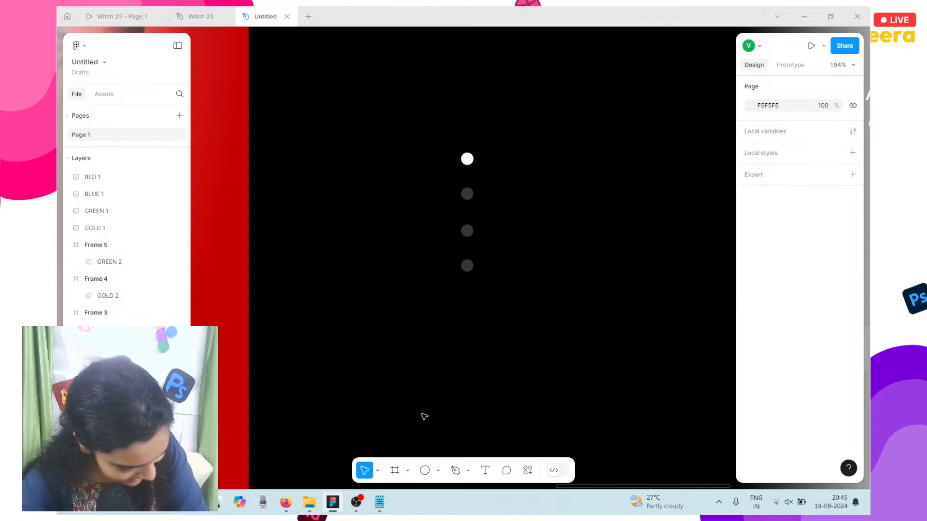
{"action": "scroll", "coordinate": [424, 415], "scroll_direction": "down", "scroll_amount": 3}
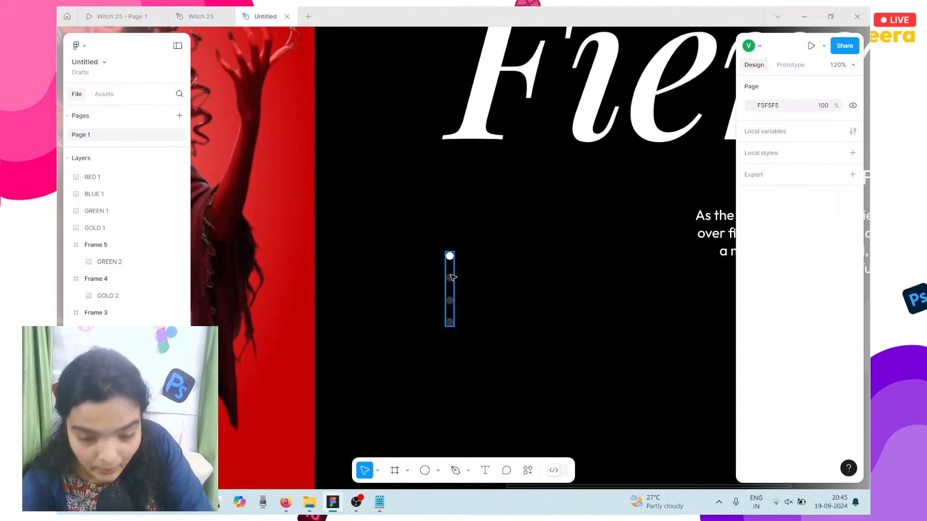
{"action": "scroll", "coordinate": [451, 278], "scroll_direction": "down", "scroll_amount": 1}
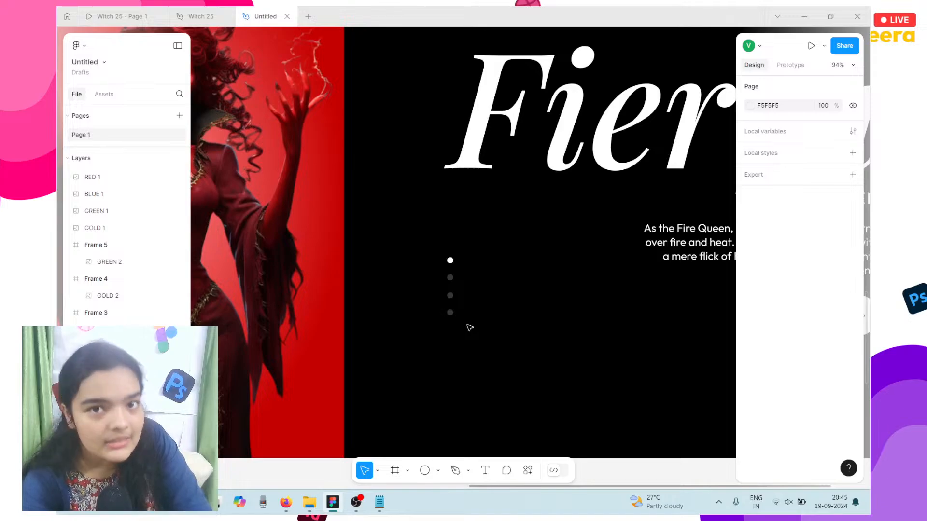
{"action": "scroll", "coordinate": [470, 328], "scroll_direction": "down", "scroll_amount": 5}
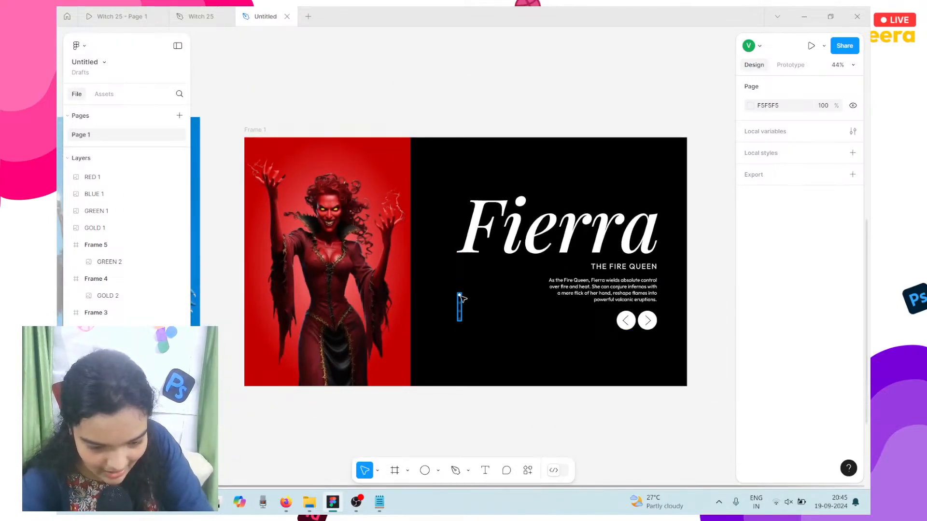
{"action": "left_click_drag", "start_coordinate": [459, 296], "coordinate": [461, 314]}
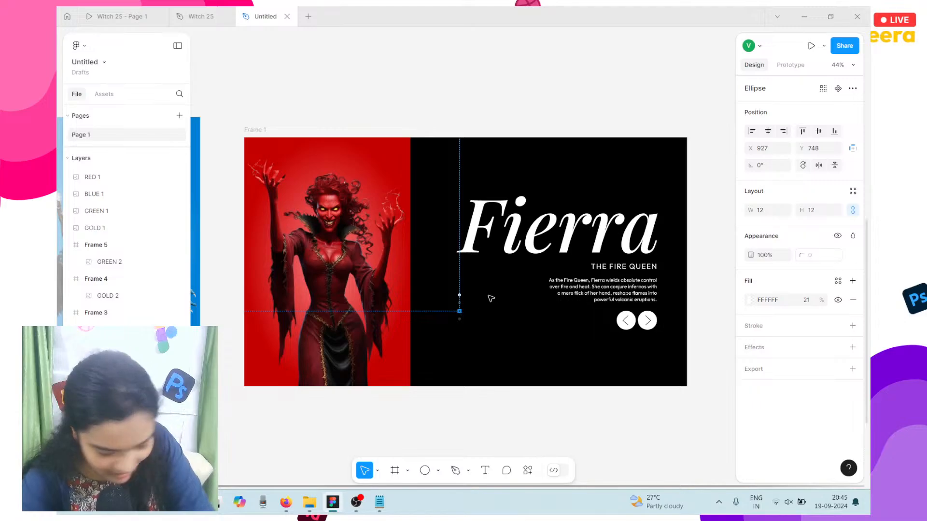
{"action": "left_click", "coordinate": [480, 259]}
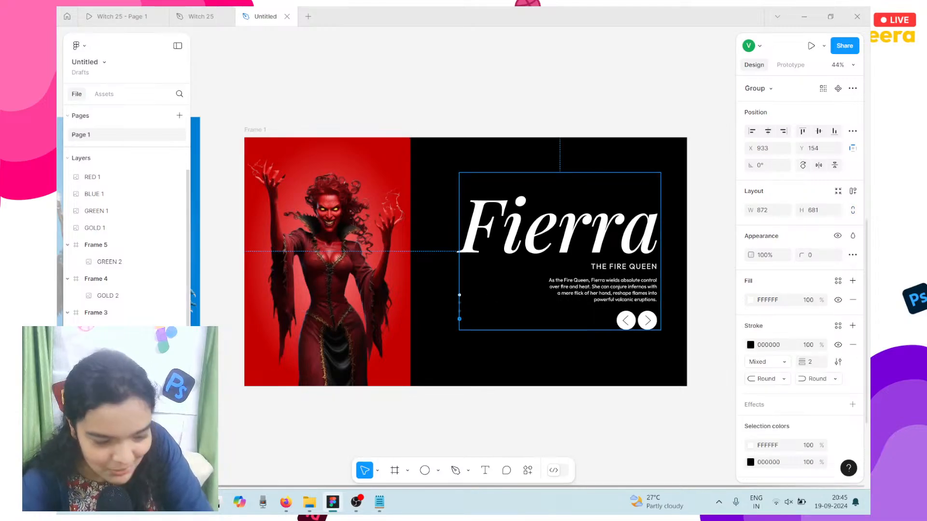
{"action": "left_click", "coordinate": [459, 319], "text": "ctrl"}
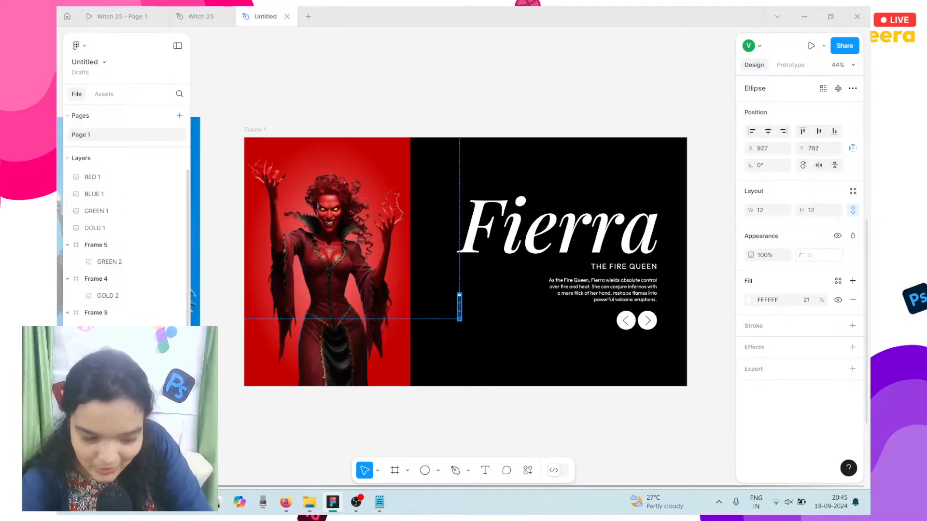
{"action": "left_click", "coordinate": [108, 380]}
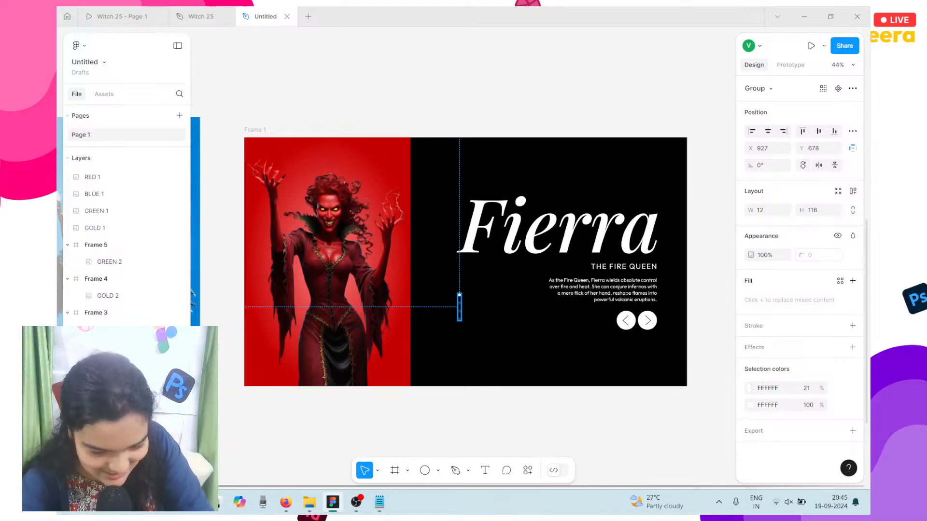
{"action": "key", "text": "Down"}
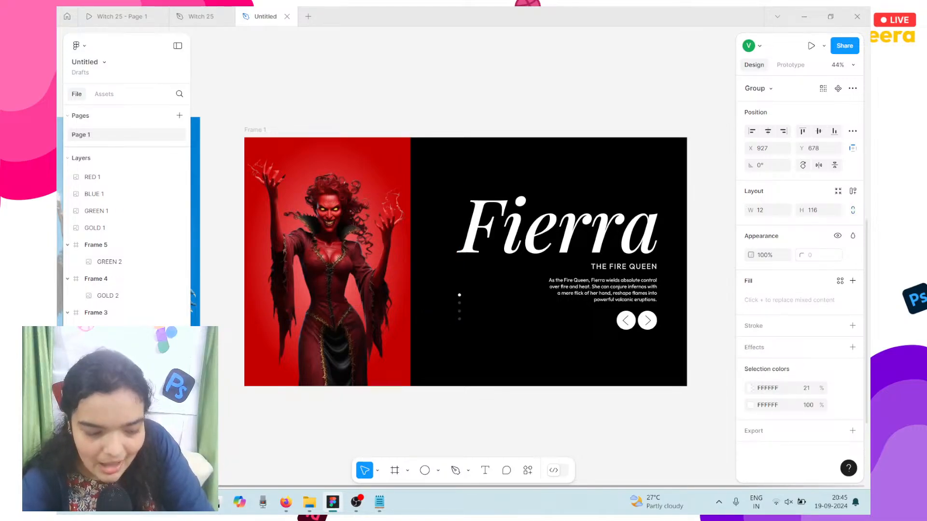
{"action": "left_click", "coordinate": [516, 252]}
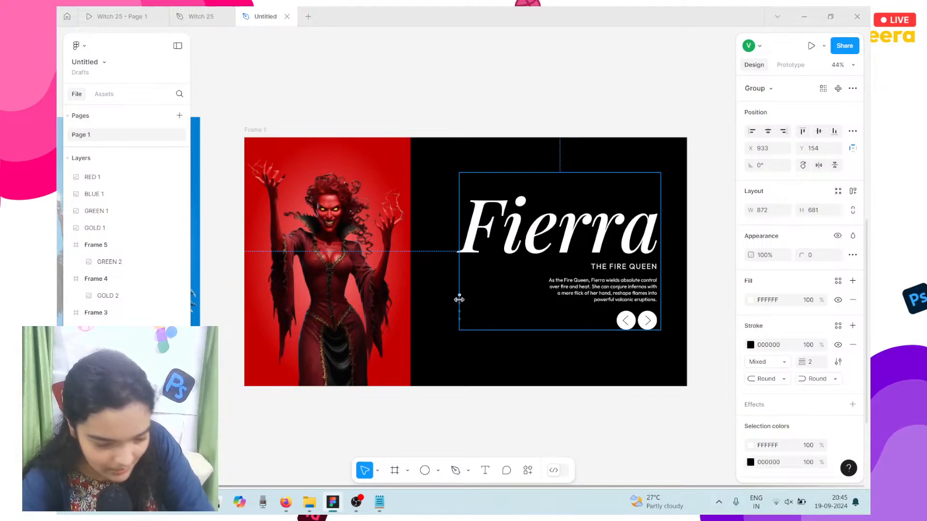
{"action": "scroll", "coordinate": [459, 299], "scroll_direction": "up", "scroll_amount": 5}
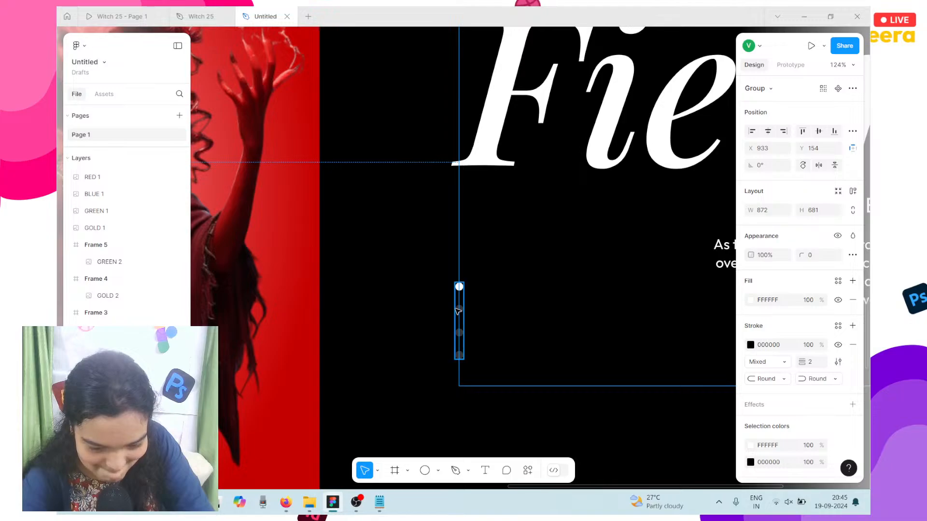
{"action": "left_click", "coordinate": [458, 312]}
{"action": "left_click", "coordinate": [544, 61], "text": "shift"}
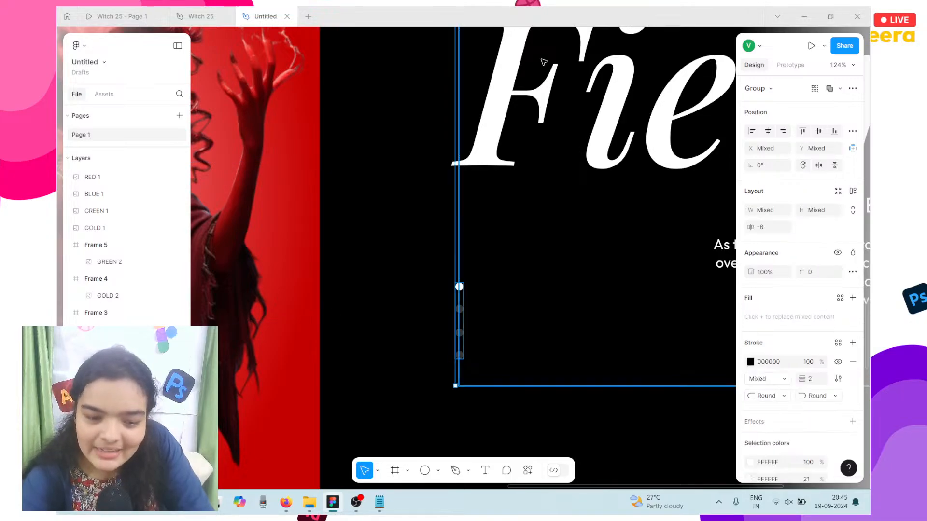
{"action": "scroll", "coordinate": [544, 62], "scroll_direction": "right", "scroll_amount": 3}
{"action": "scroll", "coordinate": [544, 62], "scroll_direction": "down", "scroll_amount": 3}
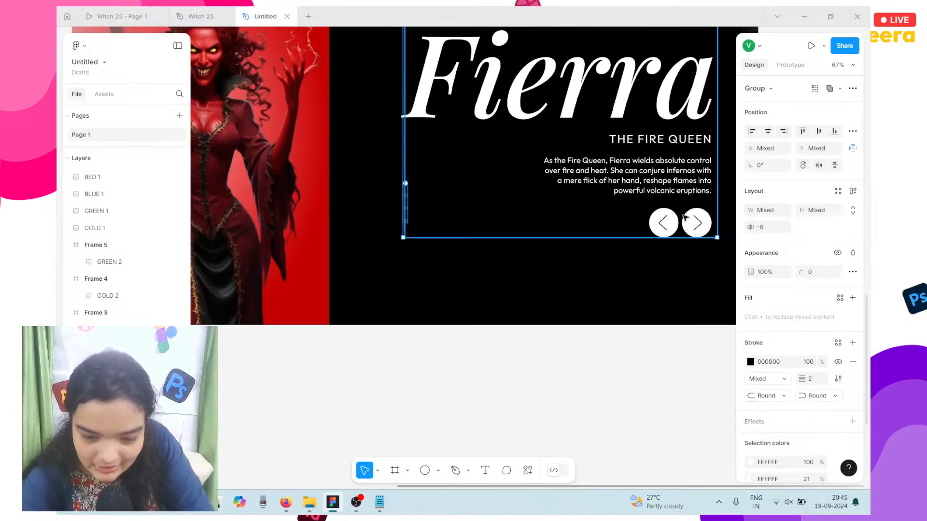
{"action": "left_click", "coordinate": [615, 243]}
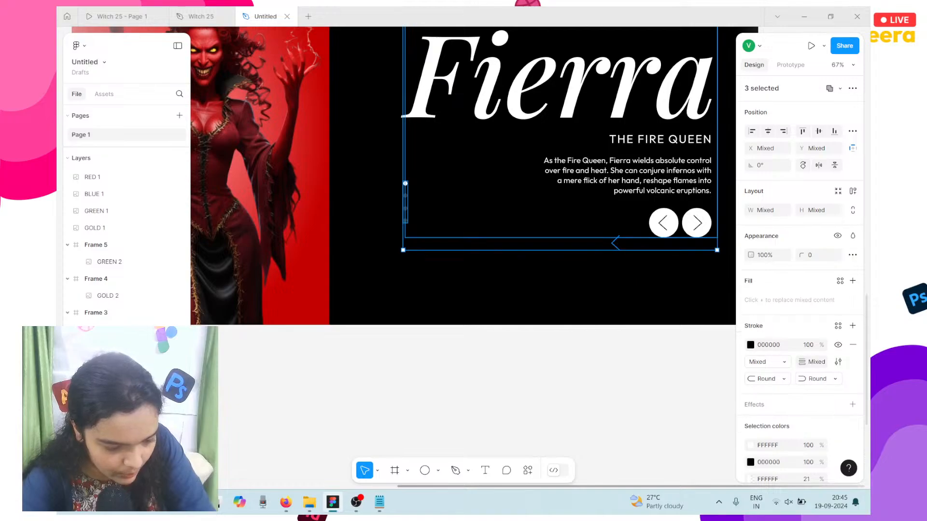
{"action": "key", "text": "shift"}
{"action": "key", "text": "shift"}
{"action": "key", "text": "shift"}
{"action": "key", "text": "shift"}
{"action": "key", "text": "shift"}
{"action": "left_click", "coordinate": [354, 56]}
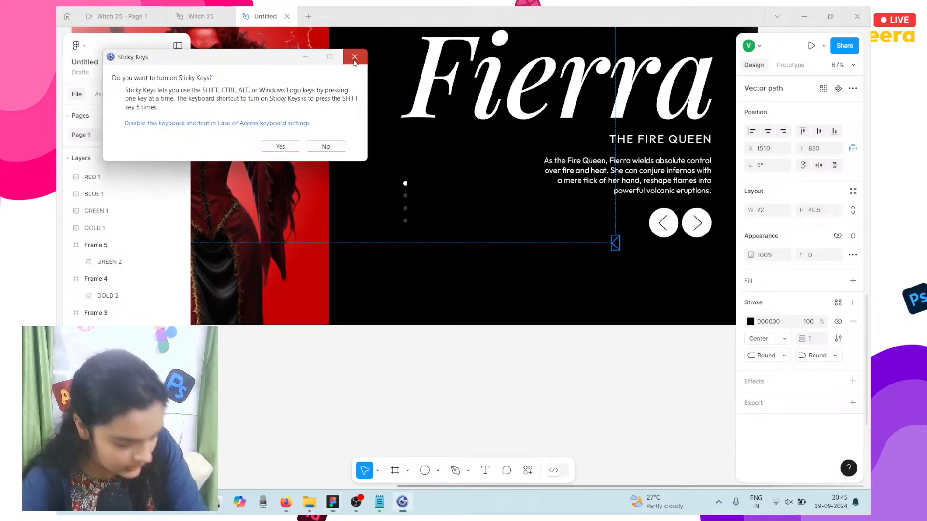
{"action": "left_click", "coordinate": [698, 228]}
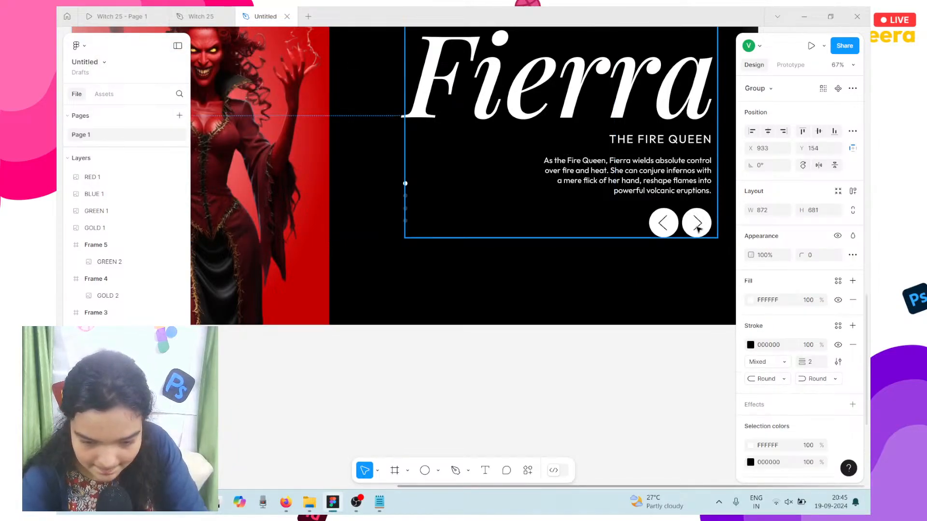
{"action": "left_click", "coordinate": [642, 255]}
{"action": "left_click", "coordinate": [548, 205]}
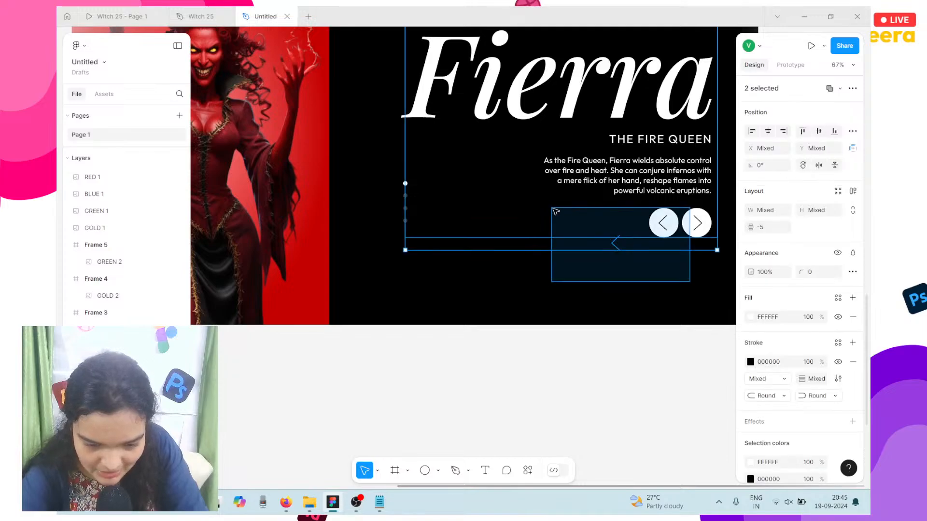
{"action": "left_click", "coordinate": [565, 246]}
{"action": "left_click", "coordinate": [696, 243]}
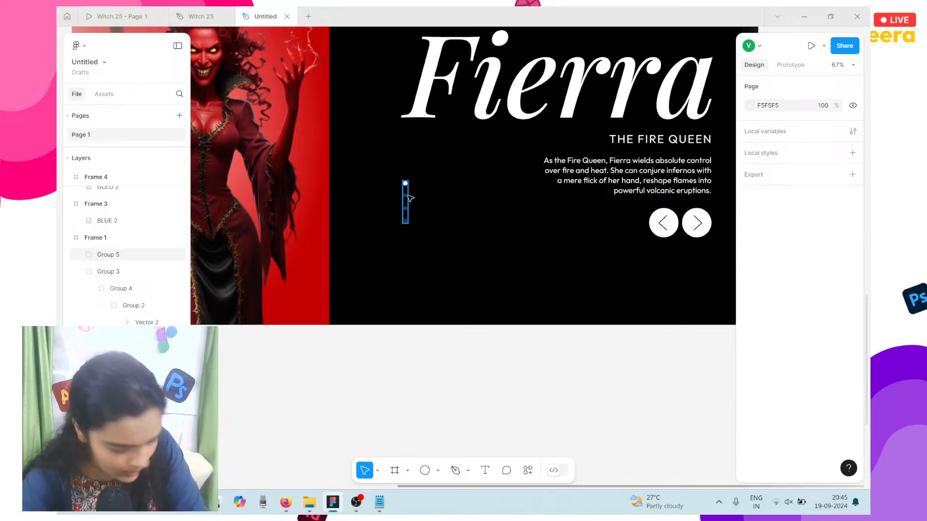
{"action": "left_click", "coordinate": [408, 196]}
{"action": "scroll", "coordinate": [408, 196], "scroll_direction": "down", "scroll_amount": 3}
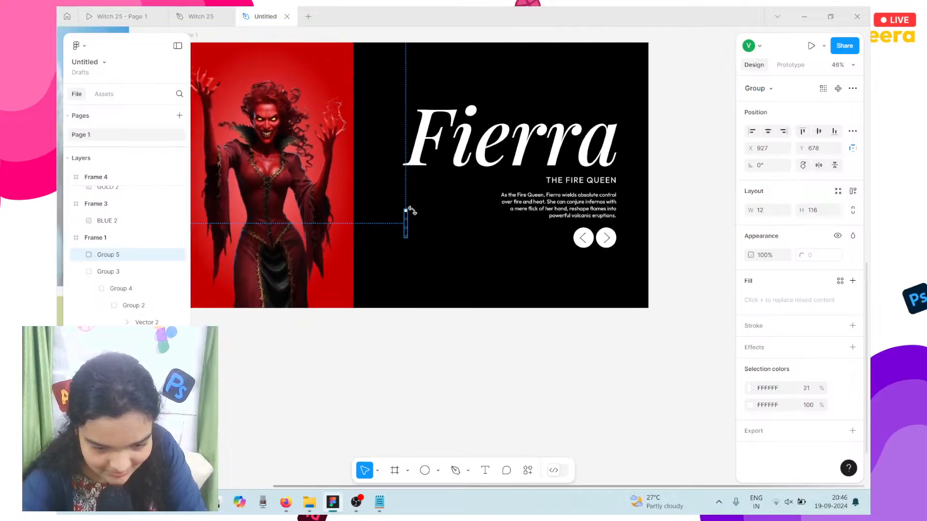
Step: Nudge the dot indicator slightly down, leaving the Fierra text block in its original place
{"action": "left_click_drag", "start_coordinate": [412, 211], "coordinate": [415, 213]}
{"action": "key", "text": "Down"}
{"action": "key", "text": "Down"}
{"action": "key", "text": "Down"}
{"action": "key", "text": "Down"}
{"action": "key", "text": "Down"}
{"action": "key", "text": "Down"}
{"action": "key", "text": "Down"}
{"action": "key", "text": "Down"}
{"action": "key", "text": "Down"}
{"action": "key", "text": "Down"}
{"action": "key", "text": "Down"}
{"action": "key", "text": "Down"}
{"action": "key", "text": "Down"}
{"action": "key", "text": "Down"}
{"action": "key", "text": "Down"}
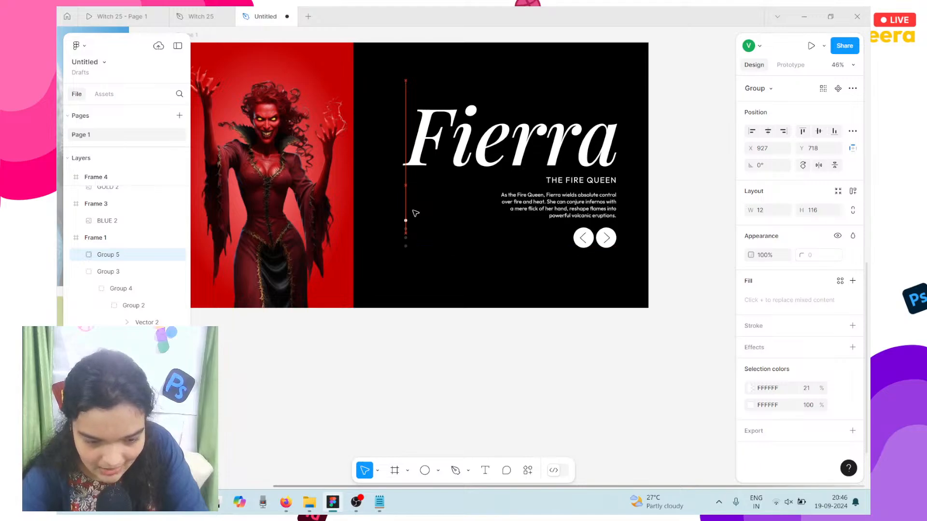
{"action": "key", "text": "Down"}
{"action": "key", "text": "Down"}
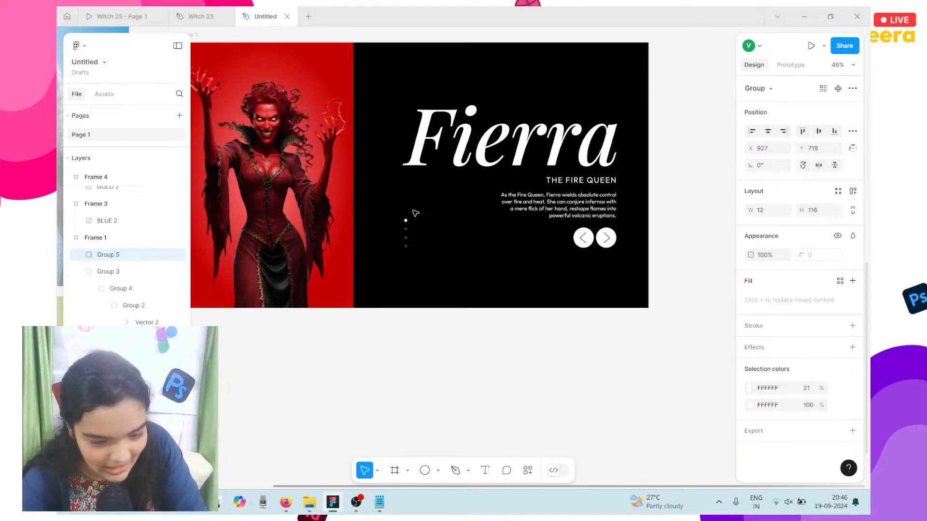
{"action": "left_click", "coordinate": [522, 157]}
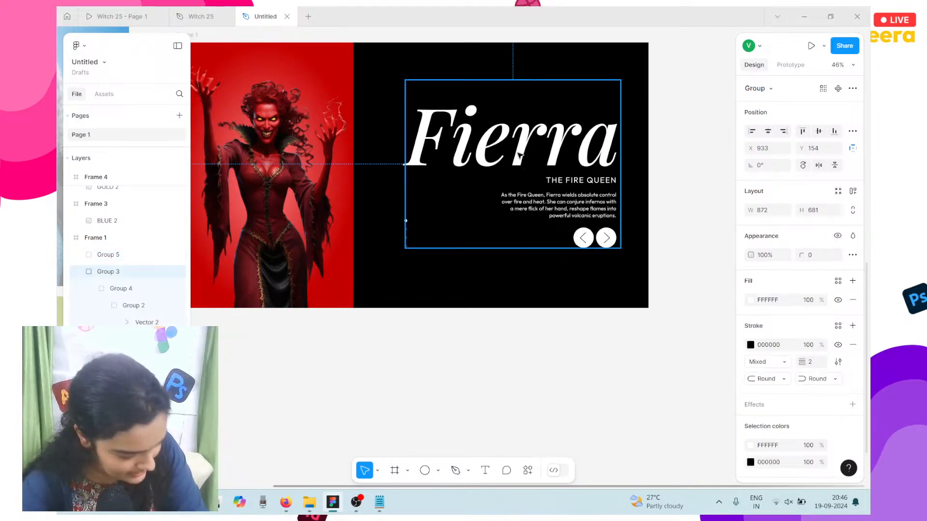
{"action": "left_click_drag", "start_coordinate": [518, 153], "coordinate": [518, 145]}
{"action": "key", "text": "ctrl+z"}
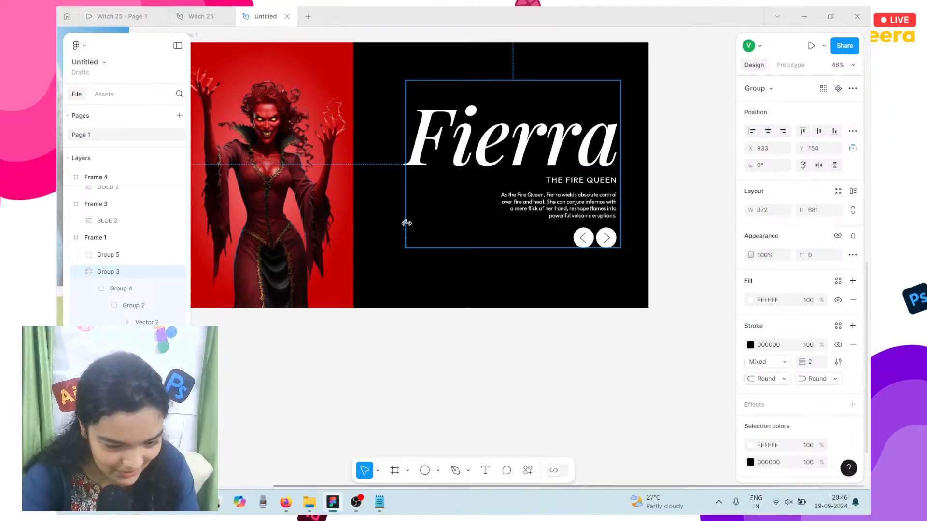
{"action": "scroll", "coordinate": [406, 223], "scroll_direction": "up", "scroll_amount": 5}
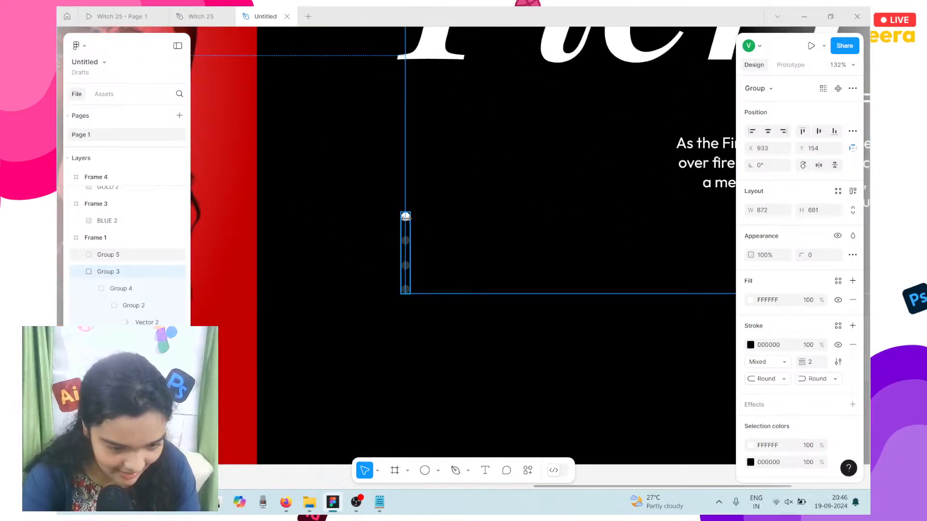
Step: Group the dotted page indicator (Group 5) with the Fierra text block (Group 3)
{"action": "left_click", "coordinate": [405, 217]}
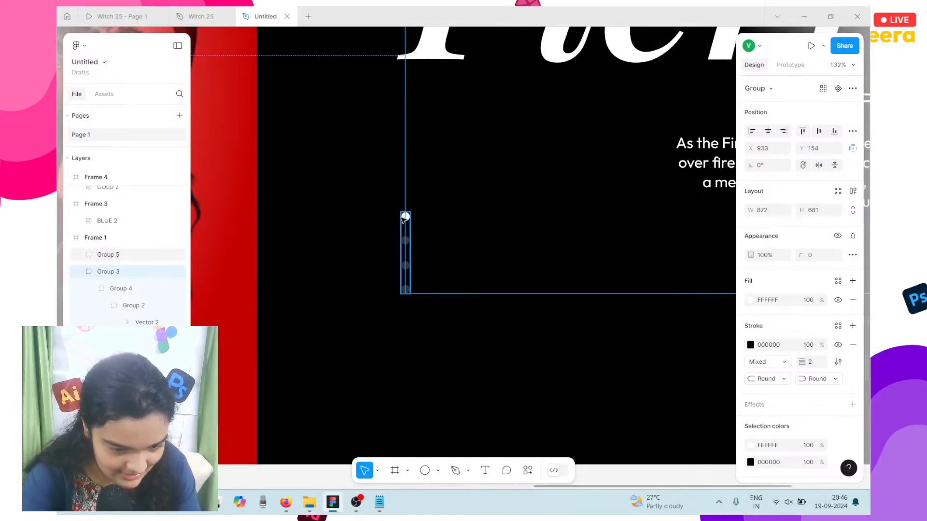
{"action": "left_click", "coordinate": [77, 274]}
{"action": "left_click", "coordinate": [77, 273]}
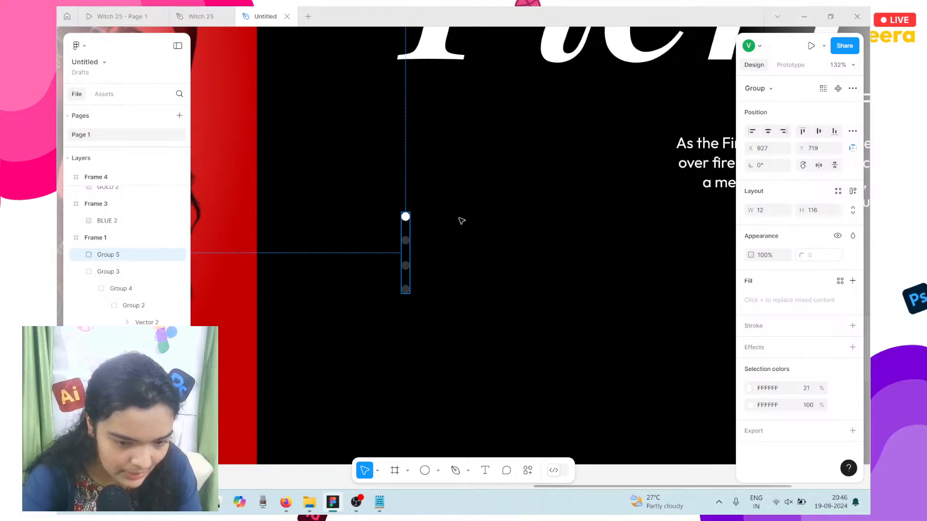
{"action": "scroll", "coordinate": [461, 221], "scroll_direction": "down", "scroll_amount": 5}
{"action": "left_click", "coordinate": [645, 174], "text": "shift"}
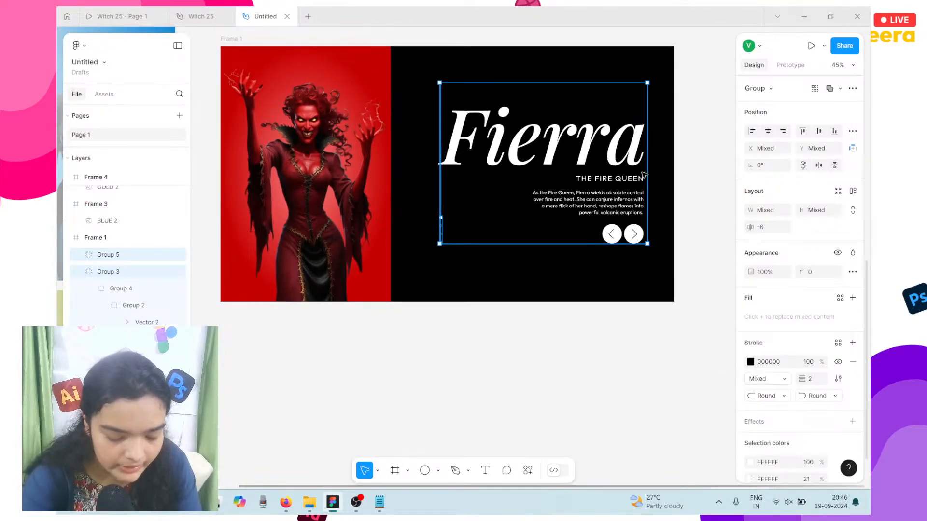
{"action": "key", "text": "ctrl+g"}
Step: Shift the new group slightly up and left, then switch to the Witch 25 design file
{"action": "scroll", "coordinate": [559, 159], "scroll_direction": "right", "scroll_amount": 2}
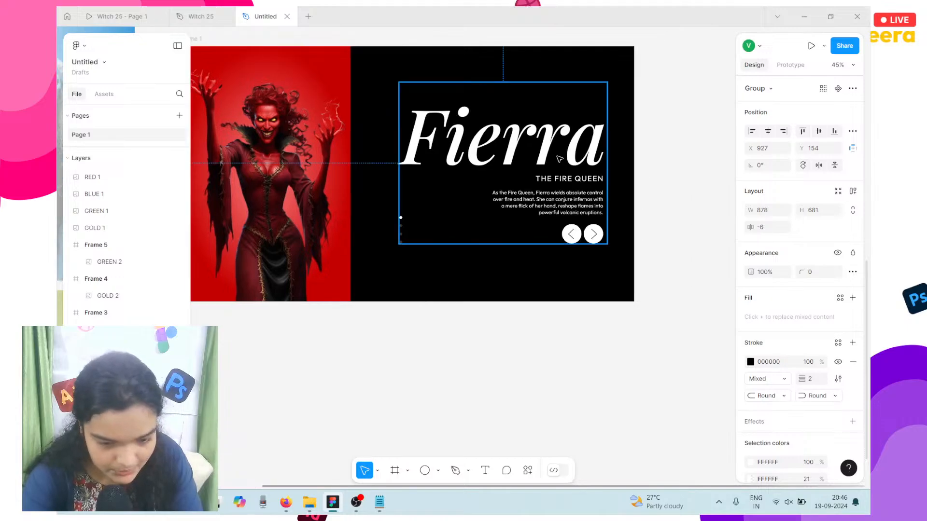
{"action": "key", "text": "Left"}
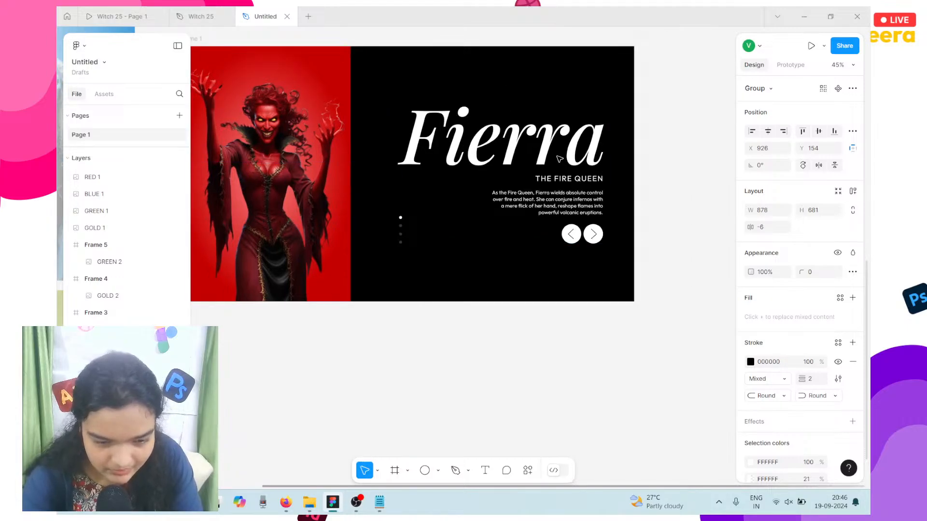
{"action": "scroll", "coordinate": [560, 159], "scroll_direction": "up", "scroll_amount": 3}
{"action": "key", "text": "Up"}
{"action": "key", "text": "Up"}
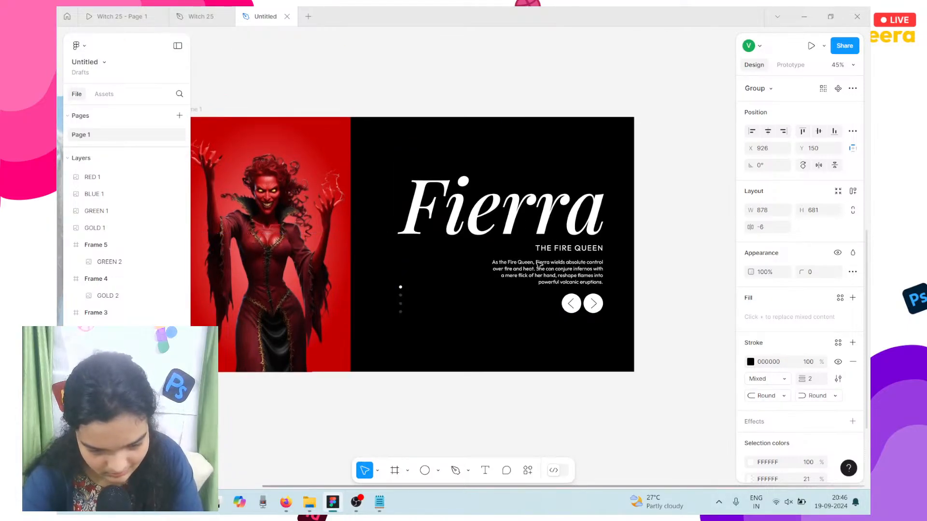
{"action": "key", "text": "Down"}
{"action": "key", "text": "Down"}
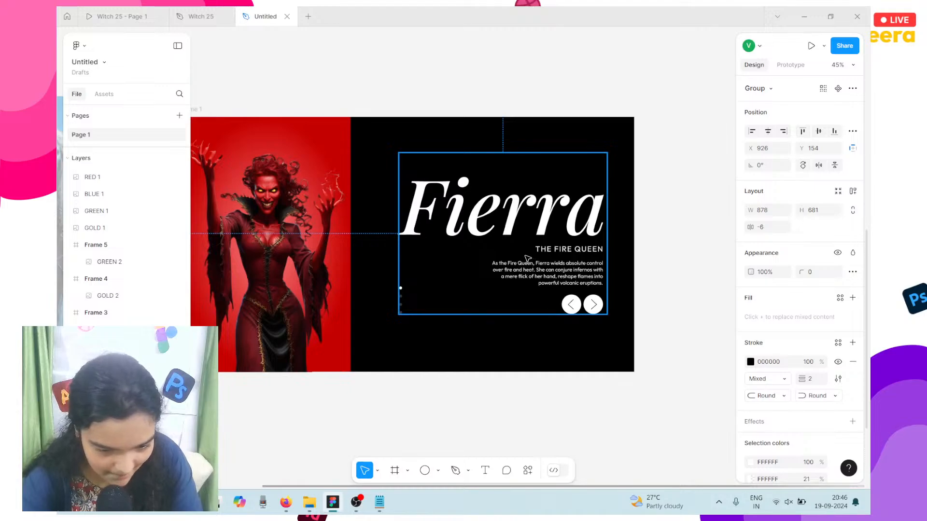
{"action": "left_click_drag", "start_coordinate": [527, 256], "coordinate": [523, 252]}
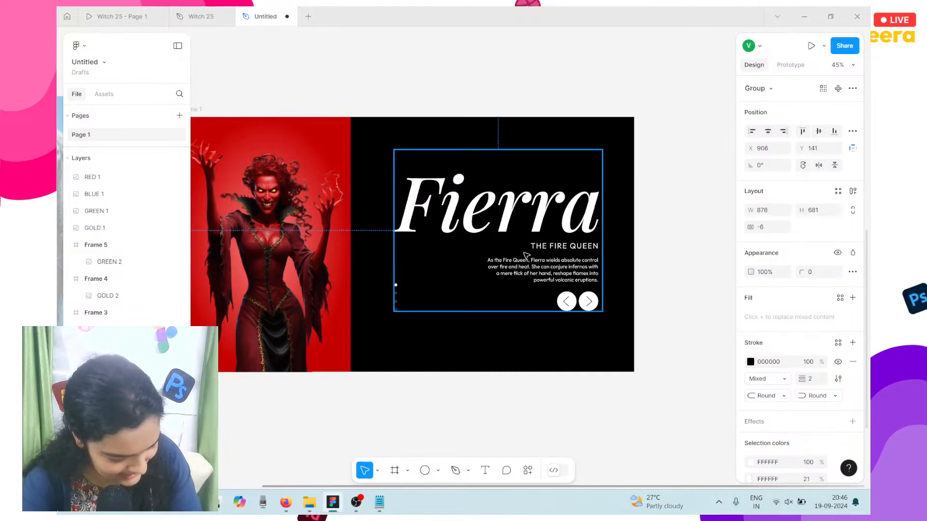
{"action": "scroll", "coordinate": [526, 256], "scroll_direction": "right", "scroll_amount": 1}
{"action": "scroll", "coordinate": [526, 256], "scroll_direction": "left", "scroll_amount": 3}
{"action": "scroll", "coordinate": [527, 256], "scroll_direction": "right", "scroll_amount": 3}
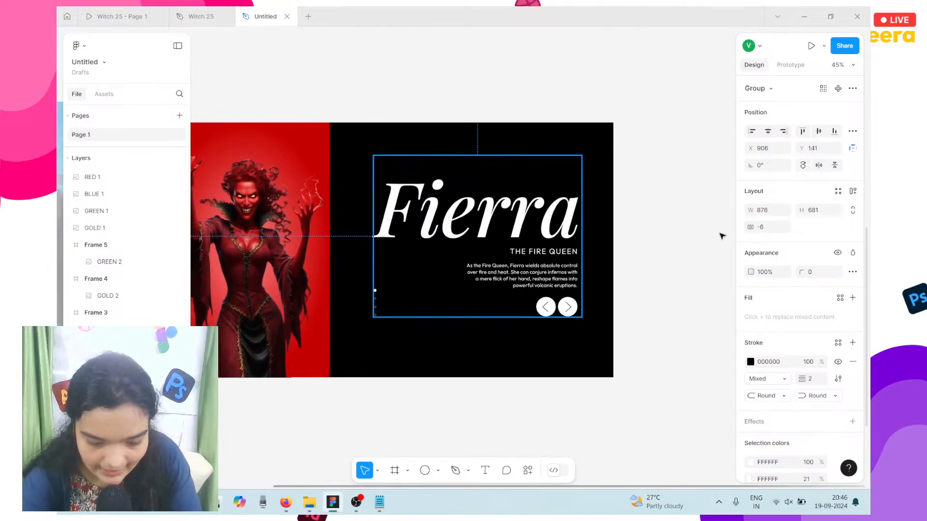
{"action": "key", "text": "Down"}
{"action": "key", "text": "Down"}
{"action": "key", "text": "Down"}
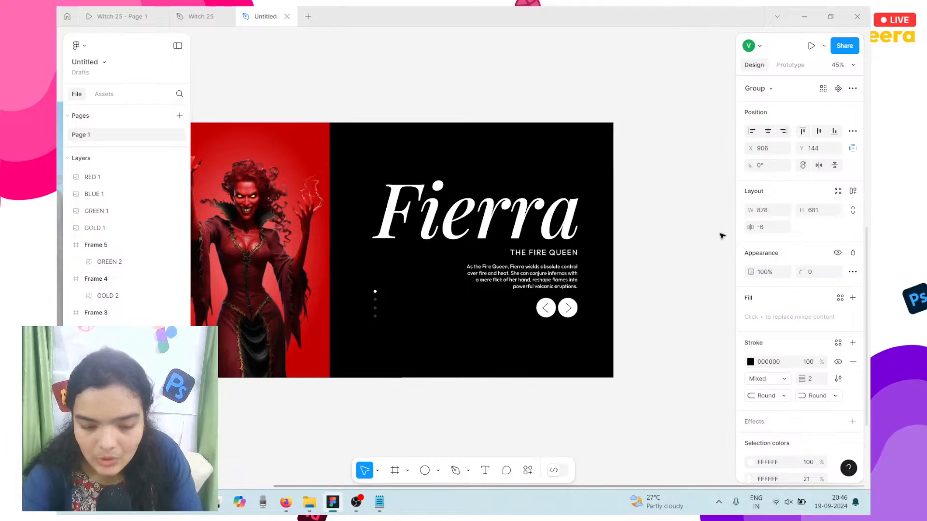
{"action": "key", "text": "Up"}
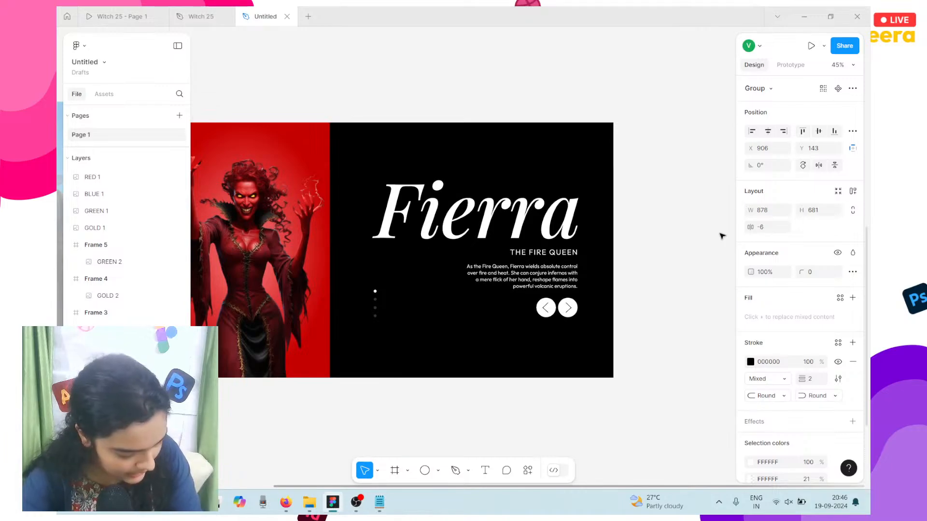
{"action": "left_click", "coordinate": [195, 16]}
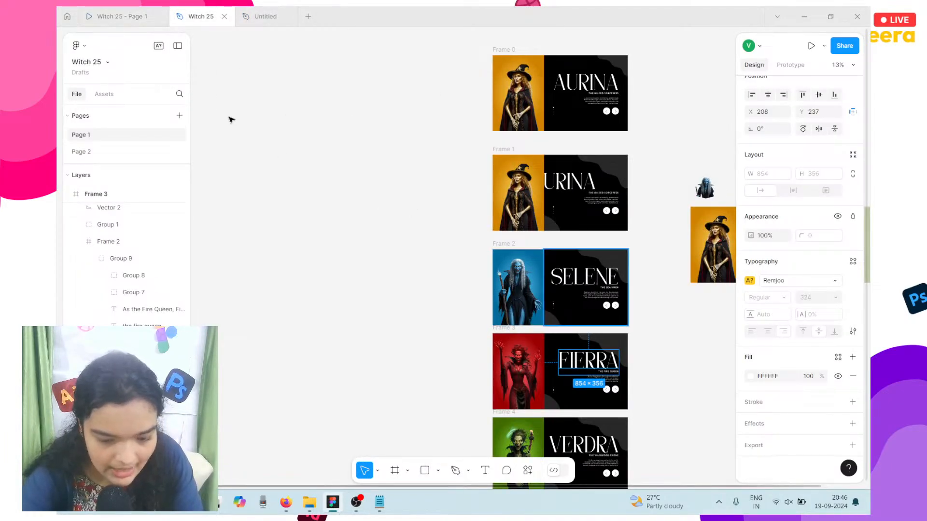
{"action": "left_click", "coordinate": [123, 16]}
{"action": "left_click_drag", "start_coordinate": [197, 16], "coordinate": [111, 16]}
{"action": "left_click", "coordinate": [221, 11]}
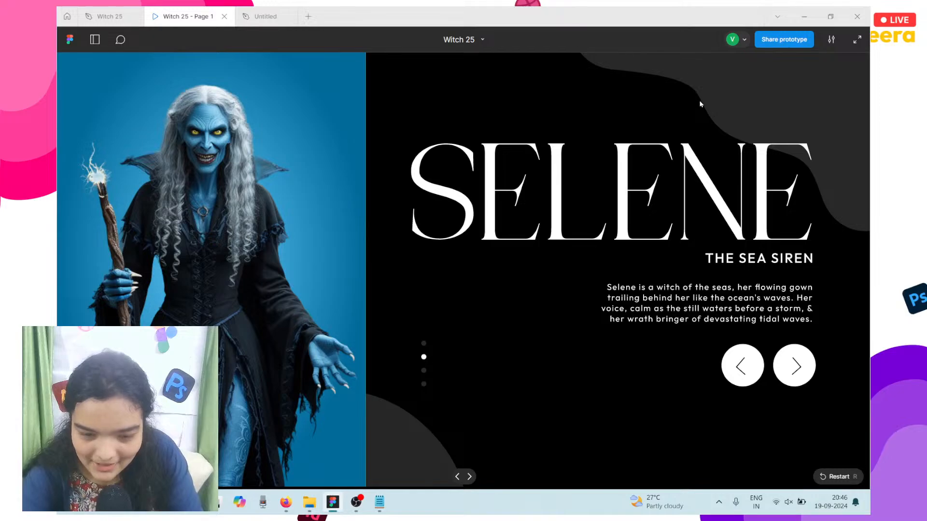
{"action": "left_click", "coordinate": [256, 14]}
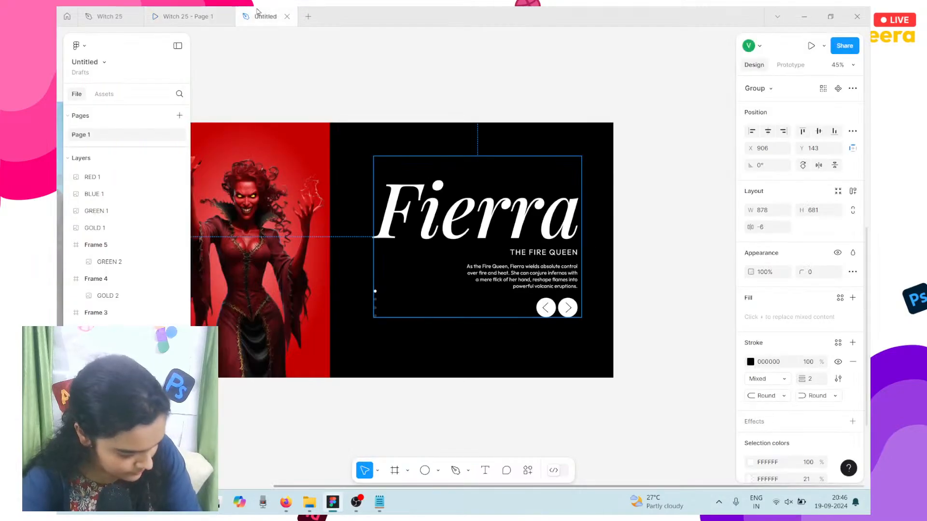
Step: Draw a closed wavy pen path across the frame top, curving down to the right
{"action": "left_click", "coordinate": [450, 471]}
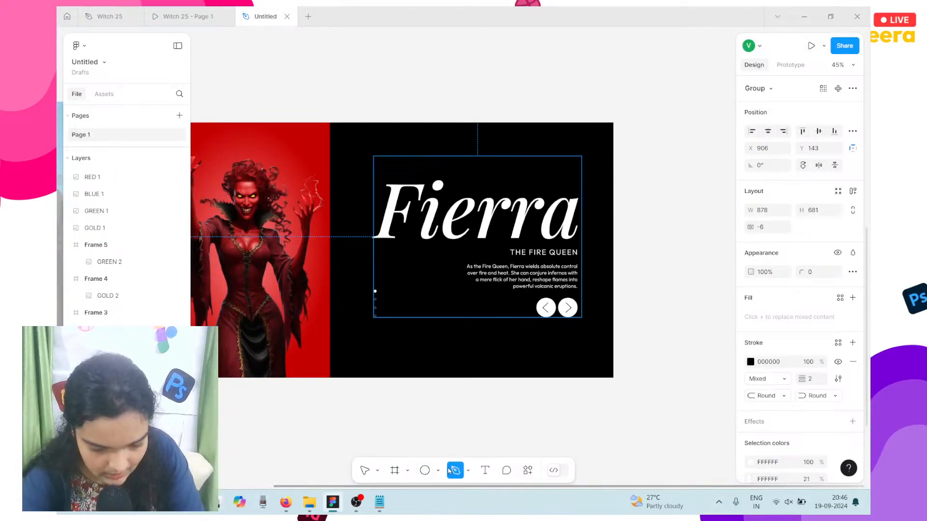
{"action": "scroll", "coordinate": [499, 111], "scroll_direction": "up", "scroll_amount": 5}
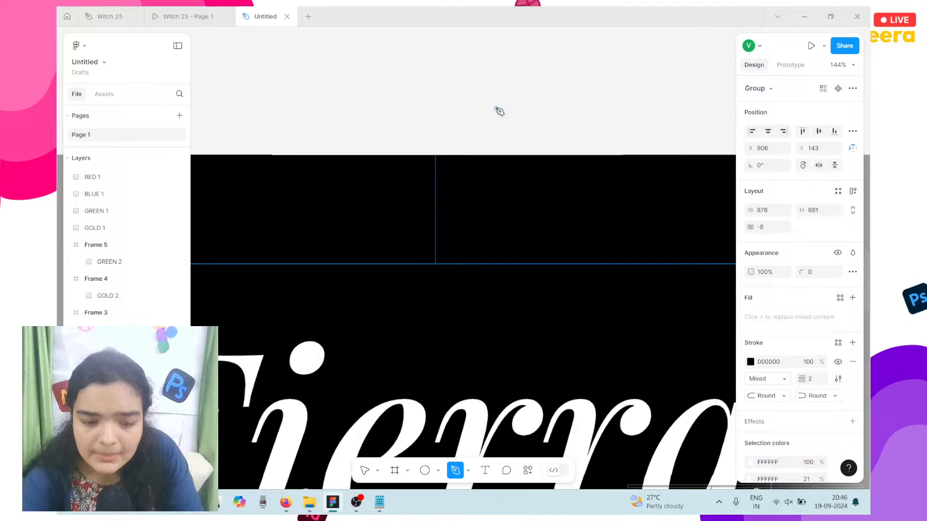
{"action": "scroll", "coordinate": [428, 144], "scroll_direction": "down", "scroll_amount": 3}
{"action": "left_click", "coordinate": [422, 151]}
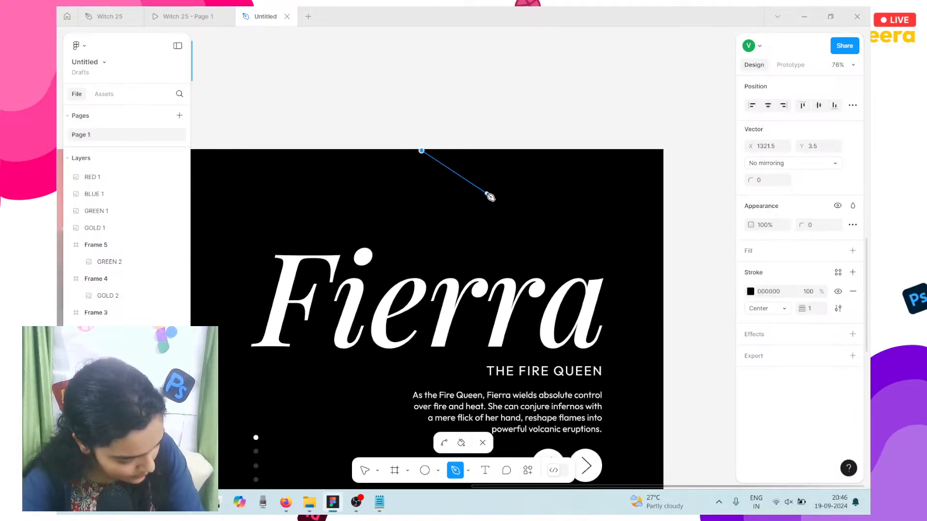
{"action": "left_click_drag", "start_coordinate": [507, 191], "coordinate": [586, 188]}
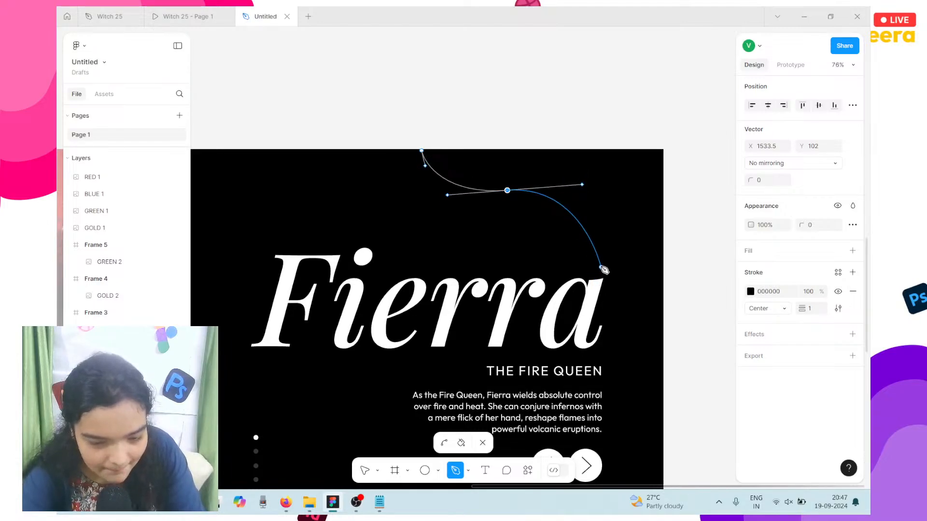
{"action": "left_click_drag", "start_coordinate": [607, 267], "coordinate": [715, 368]}
{"action": "key", "text": "ctrl+z"}
{"action": "scroll", "coordinate": [717, 370], "scroll_direction": "right", "scroll_amount": 3}
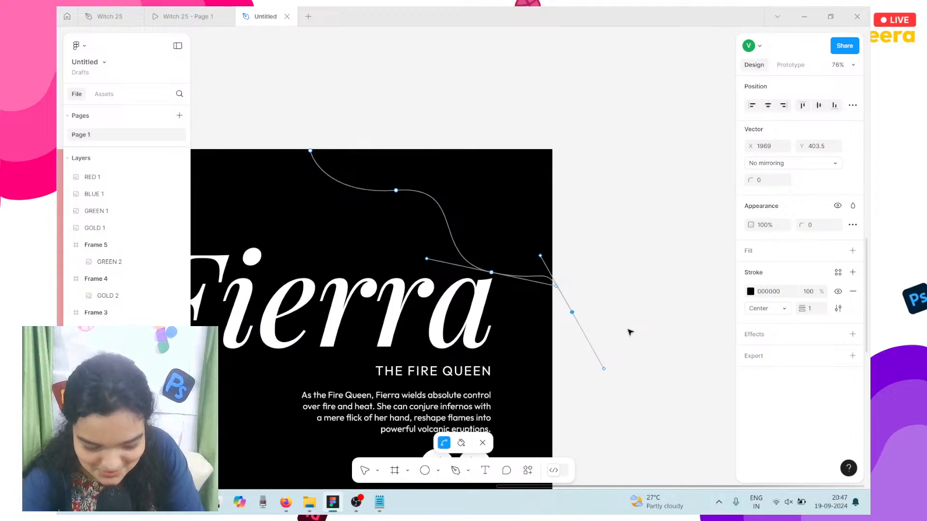
{"action": "key", "text": "ctrl+z"}
{"action": "left_click_drag", "start_coordinate": [581, 312], "coordinate": [607, 343]}
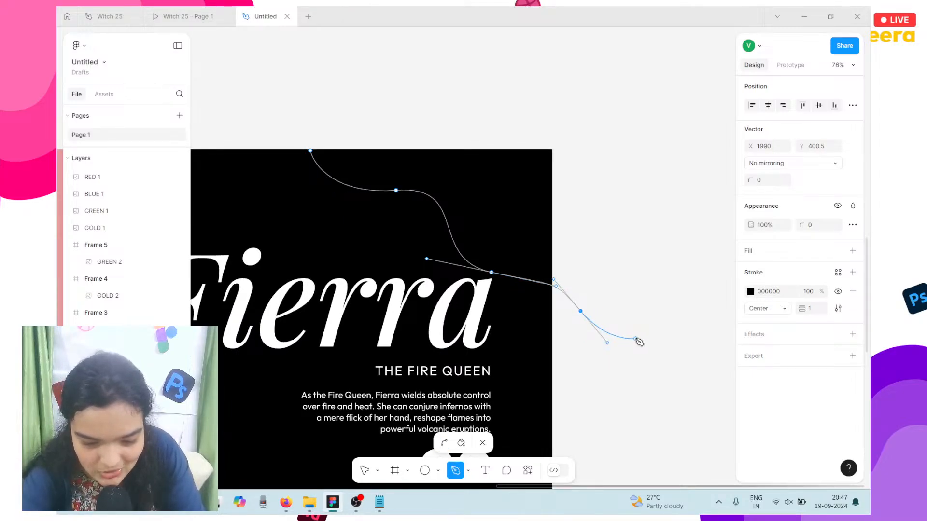
{"action": "left_click", "coordinate": [635, 339]}
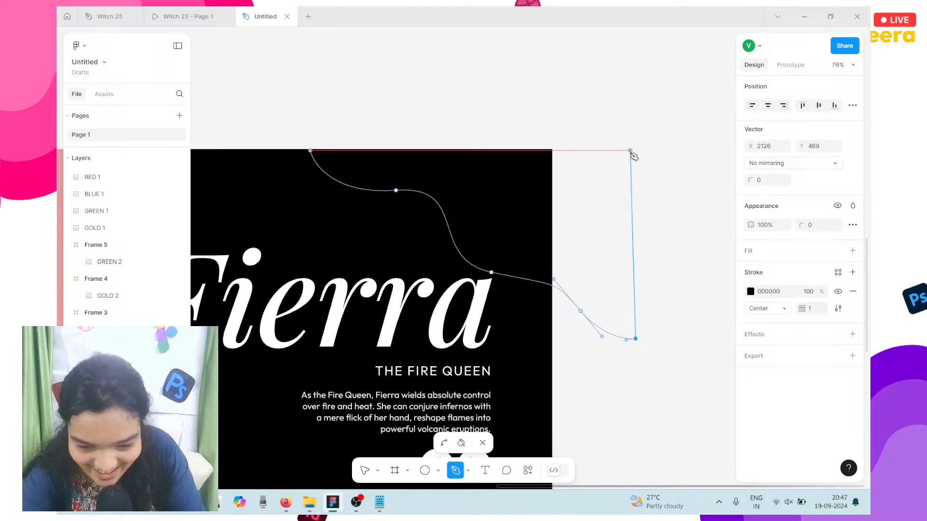
{"action": "left_click", "coordinate": [631, 151]}
{"action": "left_click", "coordinate": [310, 151]}
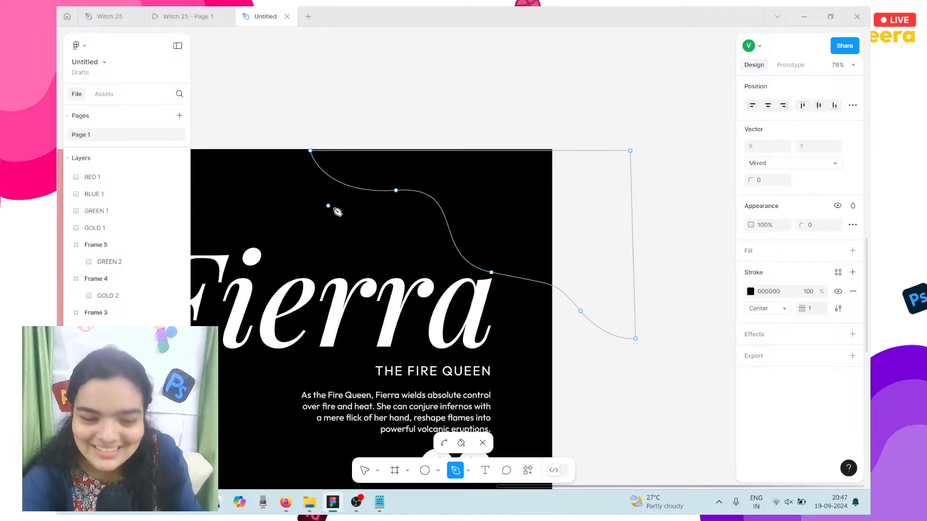
Step: Move the path's top-right corner point up and right, then shift the path left over the panel
{"action": "left_click", "coordinate": [366, 476]}
{"action": "key", "text": "Escape"}
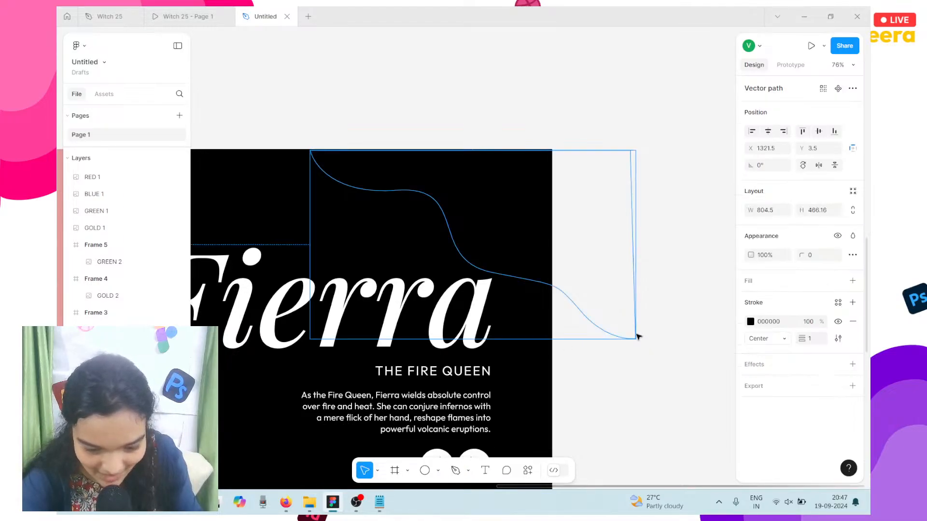
{"action": "double_click", "coordinate": [634, 274]}
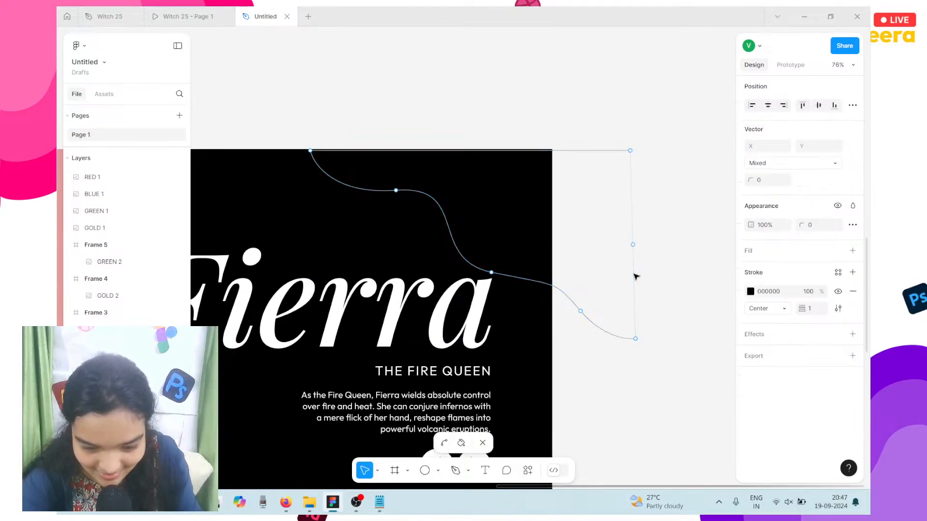
{"action": "left_click", "coordinate": [630, 151]}
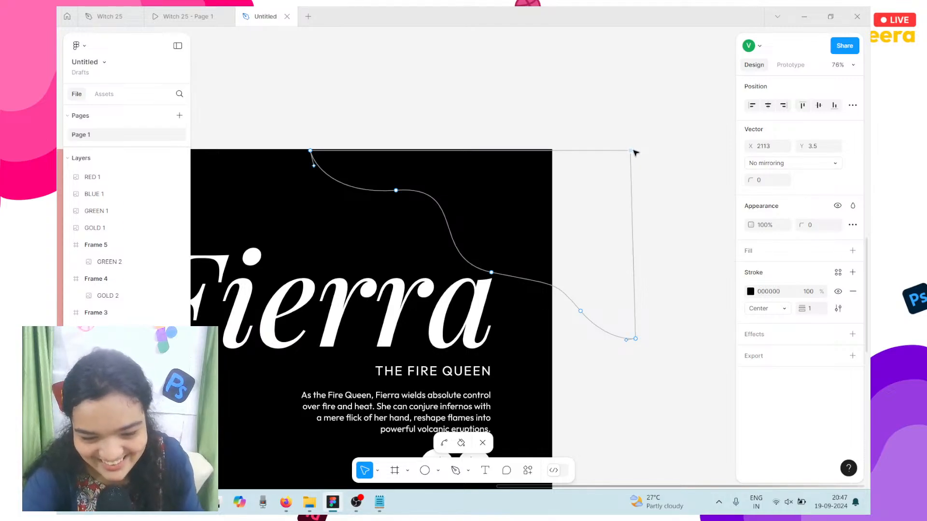
{"action": "left_click_drag", "start_coordinate": [633, 152], "coordinate": [638, 152]}
{"action": "key", "text": "Escape"}
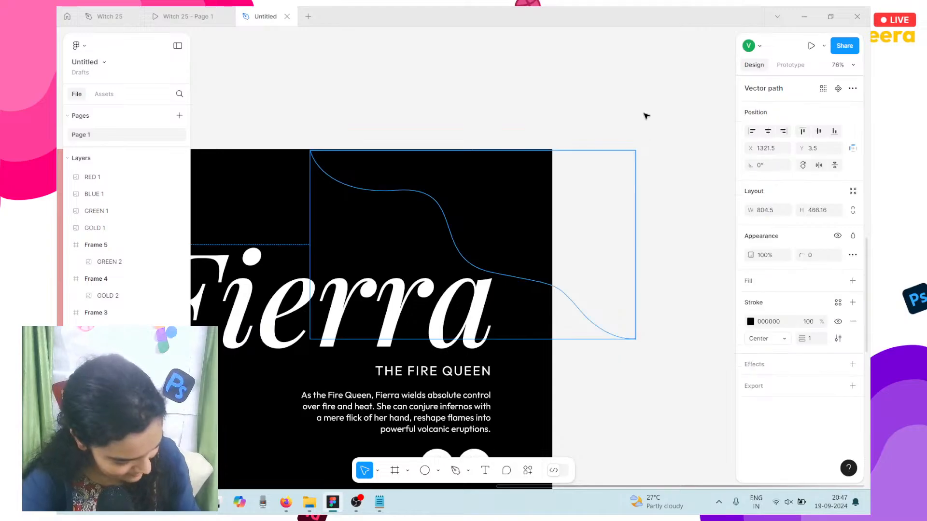
{"action": "key", "text": "Delete"}
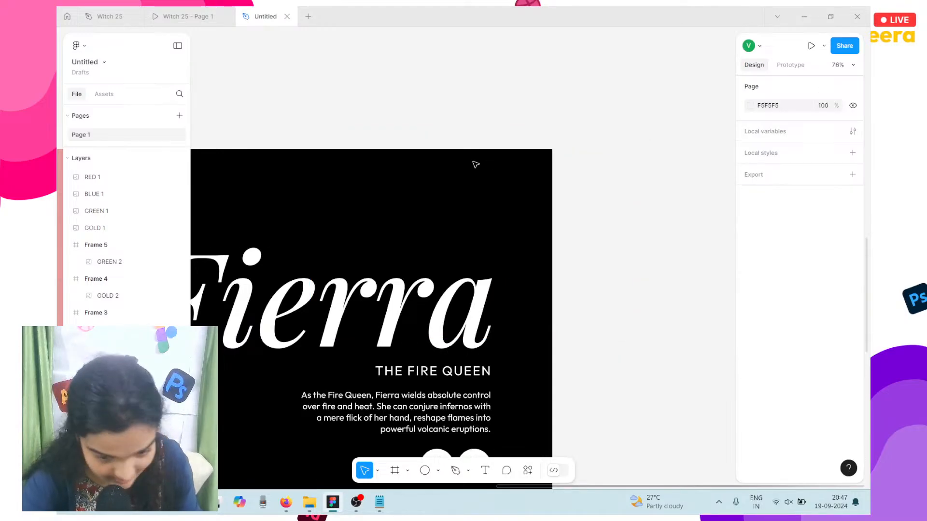
{"action": "left_click", "coordinate": [379, 149]}
{"action": "left_click_drag", "start_coordinate": [506, 198], "coordinate": [425, 192]}
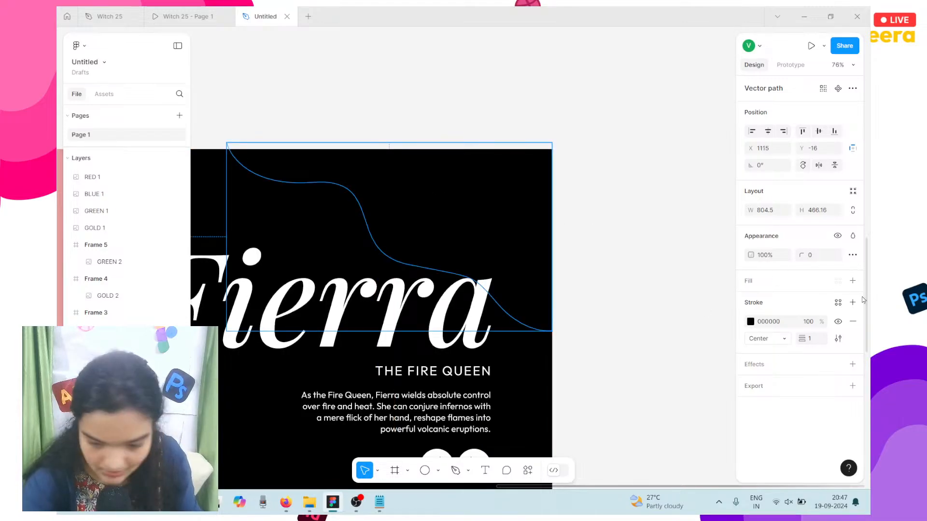
Step: Remove the wave's stroke, fill it white FFFFFF, and align it flush with the top edge
{"action": "left_click", "coordinate": [854, 322]}
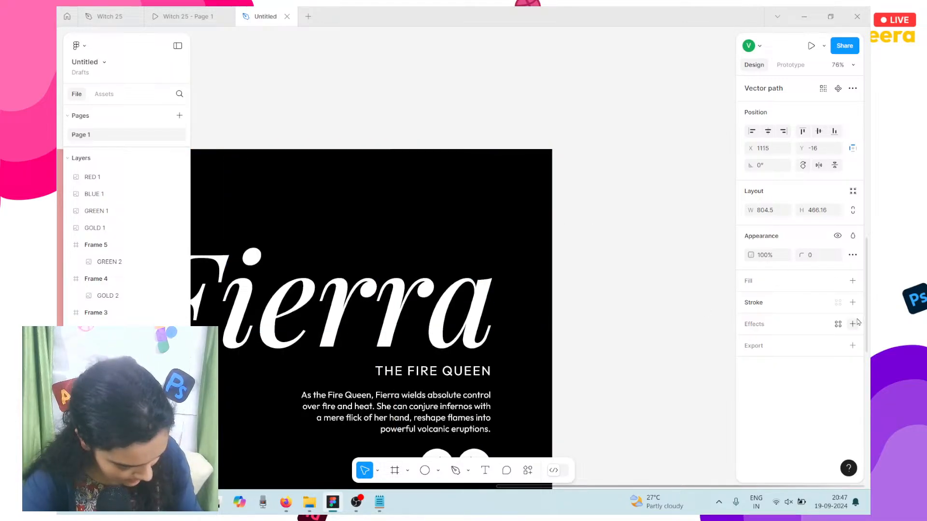
{"action": "left_click", "coordinate": [853, 281]}
{"action": "left_click_drag", "start_coordinate": [531, 223], "coordinate": [533, 235]}
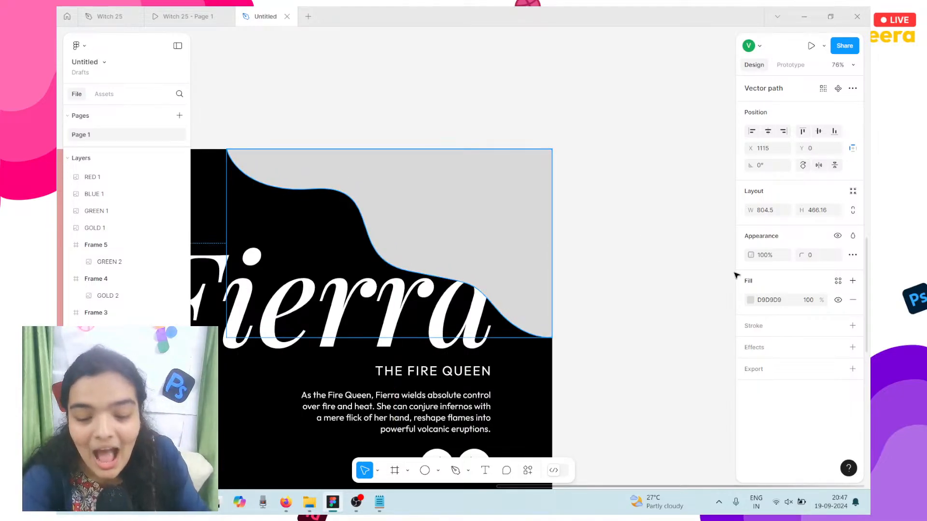
{"action": "left_click", "coordinate": [750, 301]}
{"action": "left_click_drag", "start_coordinate": [658, 254], "coordinate": [567, 198]}
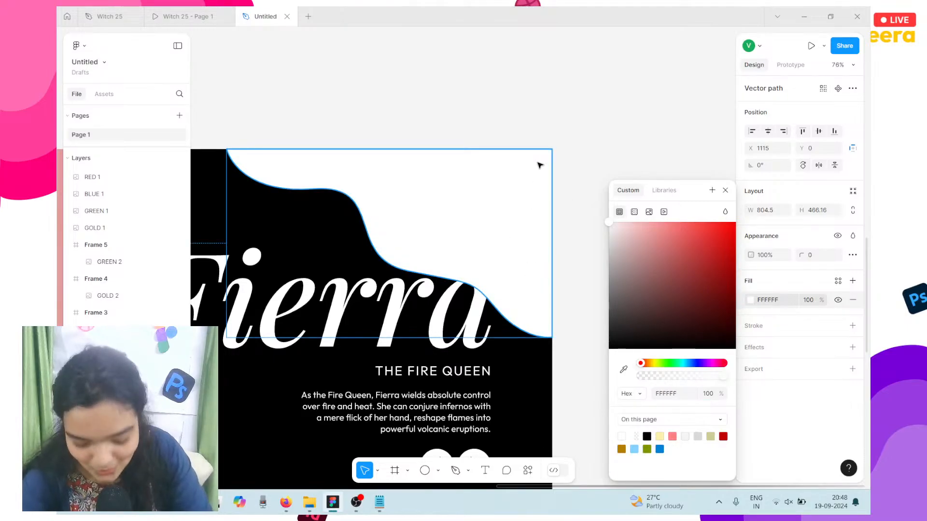
{"action": "key", "text": "Right"}
{"action": "key", "text": "Right"}
{"action": "key", "text": "Right"}
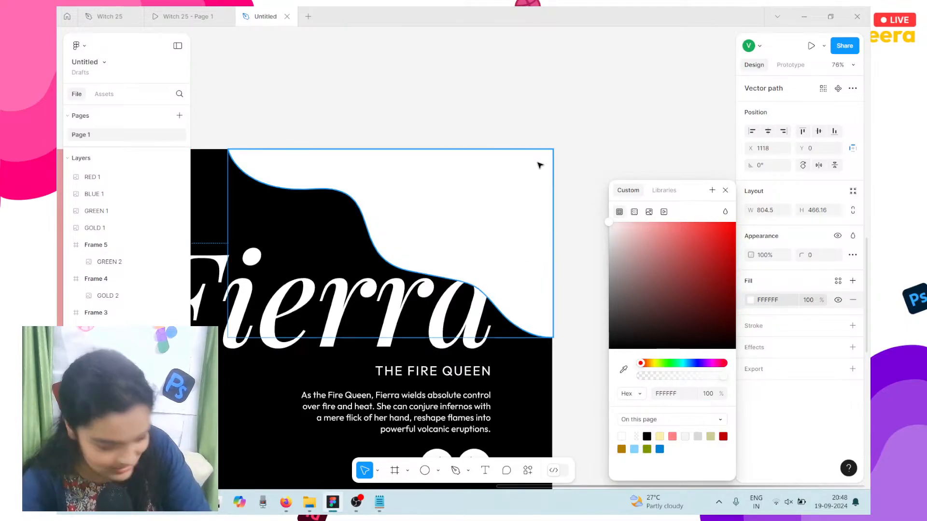
{"action": "left_click", "coordinate": [567, 94]}
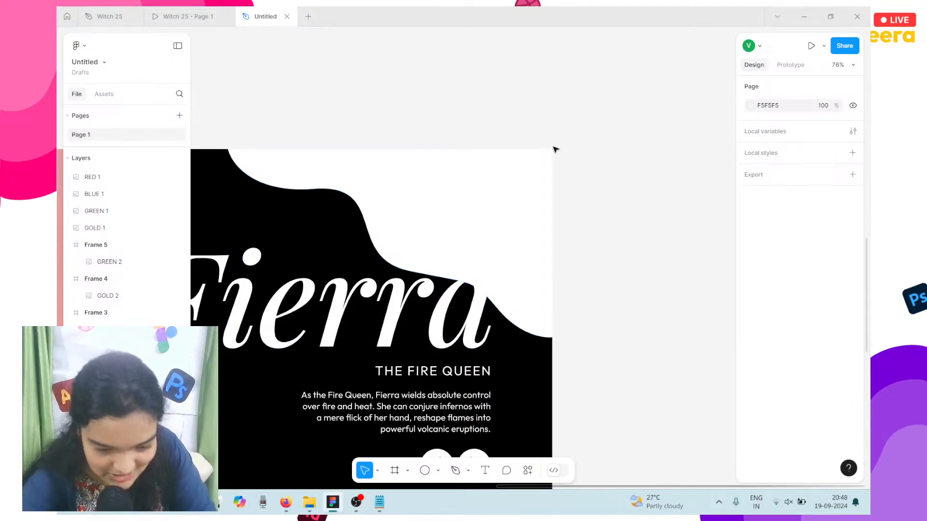
Step: Lower the wave's white fill opacity to 12%
{"action": "left_click", "coordinate": [495, 174]}
{"action": "left_click", "coordinate": [750, 304]}
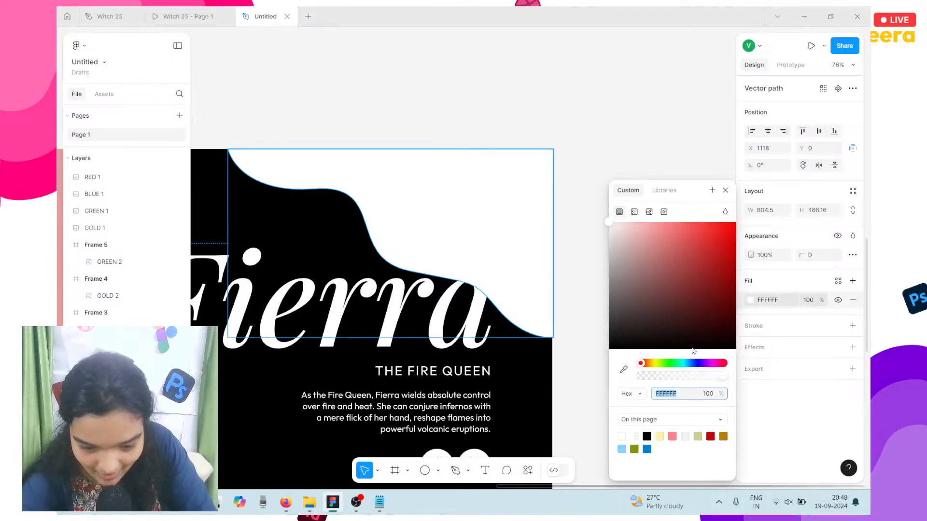
{"action": "left_click_drag", "start_coordinate": [671, 378], "coordinate": [662, 378]}
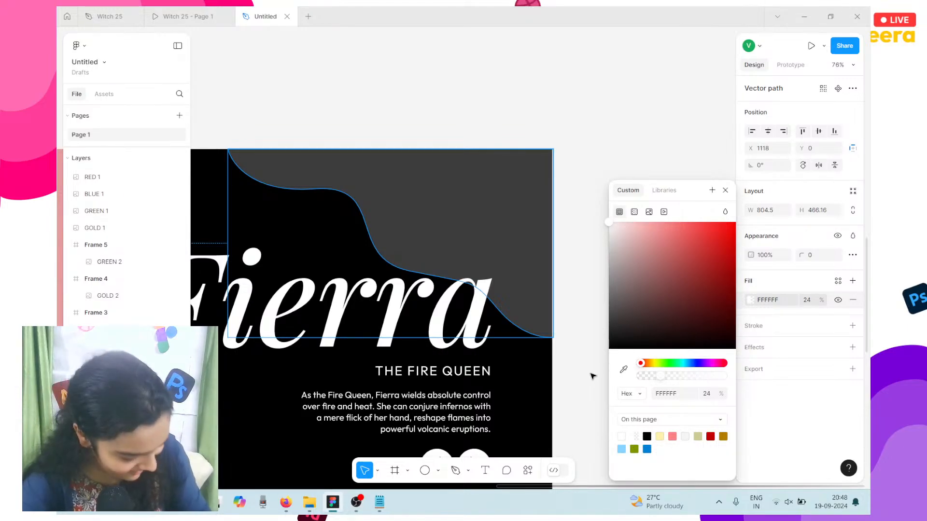
{"action": "scroll", "coordinate": [474, 253], "scroll_direction": "down", "scroll_amount": 5}
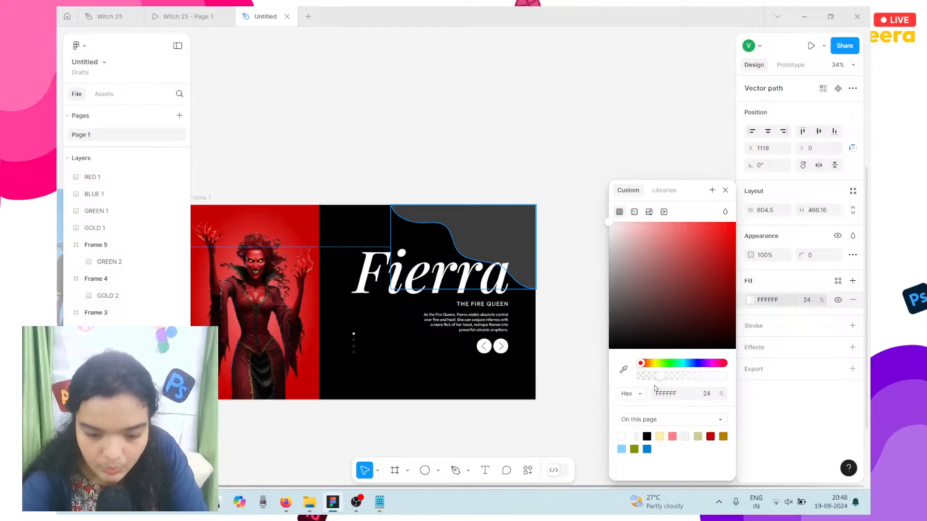
{"action": "left_click_drag", "start_coordinate": [659, 376], "coordinate": [652, 376]}
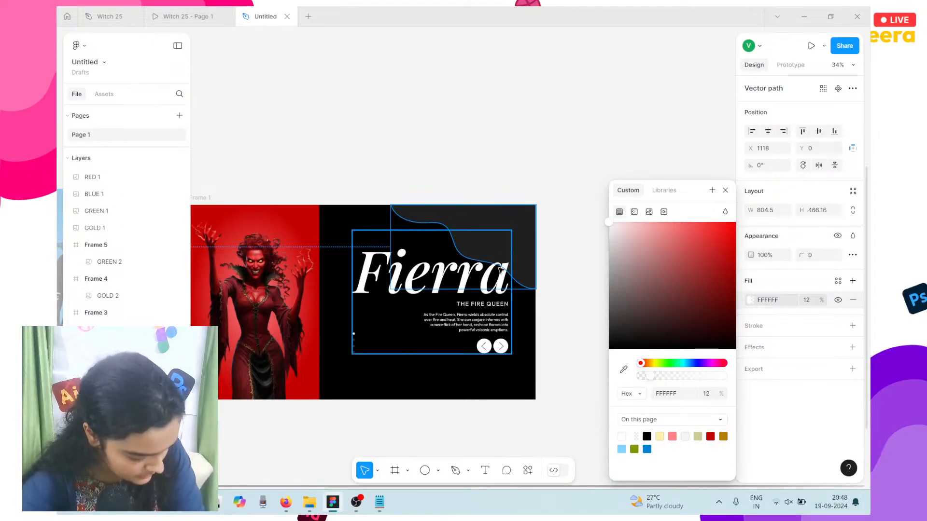
{"action": "scroll", "coordinate": [502, 280], "scroll_direction": "up", "scroll_amount": 3}
{"action": "scroll", "coordinate": [499, 270], "scroll_direction": "right", "scroll_amount": 2}
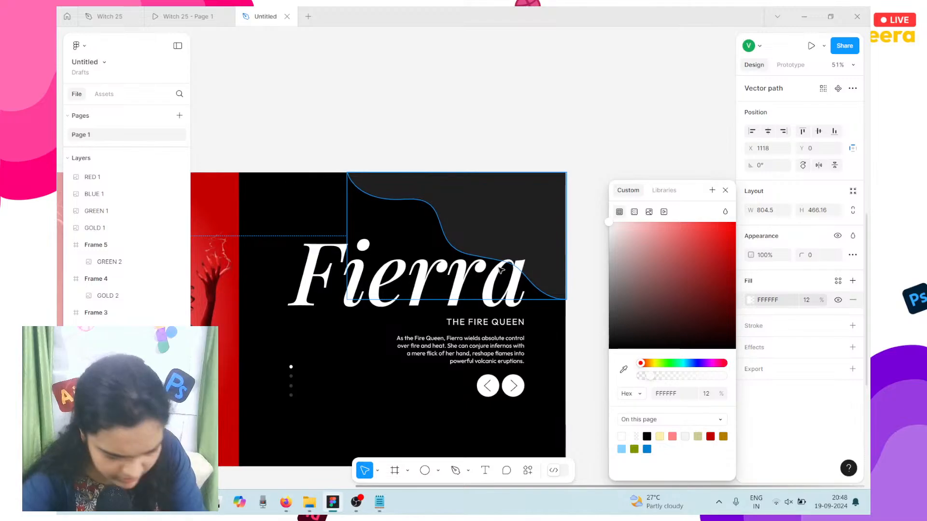
{"action": "right_click", "coordinate": [499, 269]}
{"action": "key", "text": "Escape"}
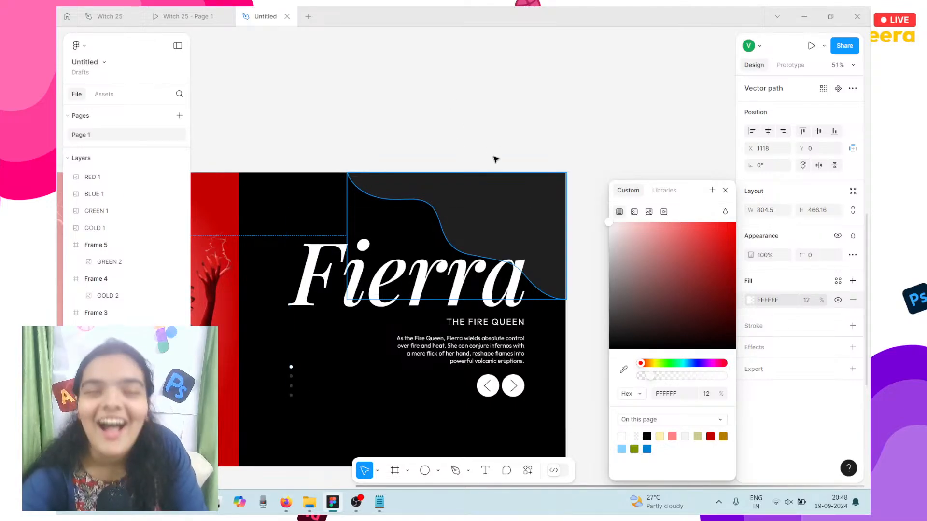
{"action": "scroll", "coordinate": [496, 159], "scroll_direction": "left", "scroll_amount": 1}
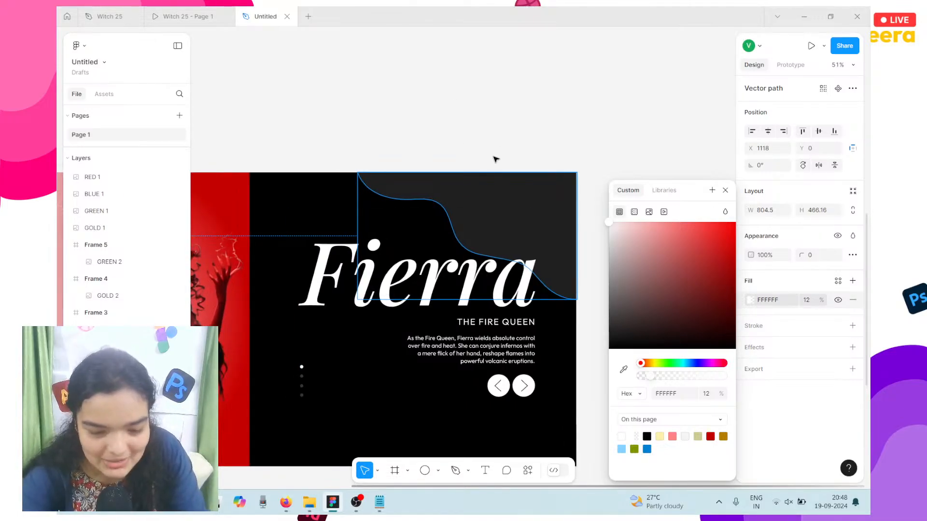
{"action": "left_click", "coordinate": [507, 143]}
{"action": "scroll", "coordinate": [386, 441], "scroll_direction": "left", "scroll_amount": 5}
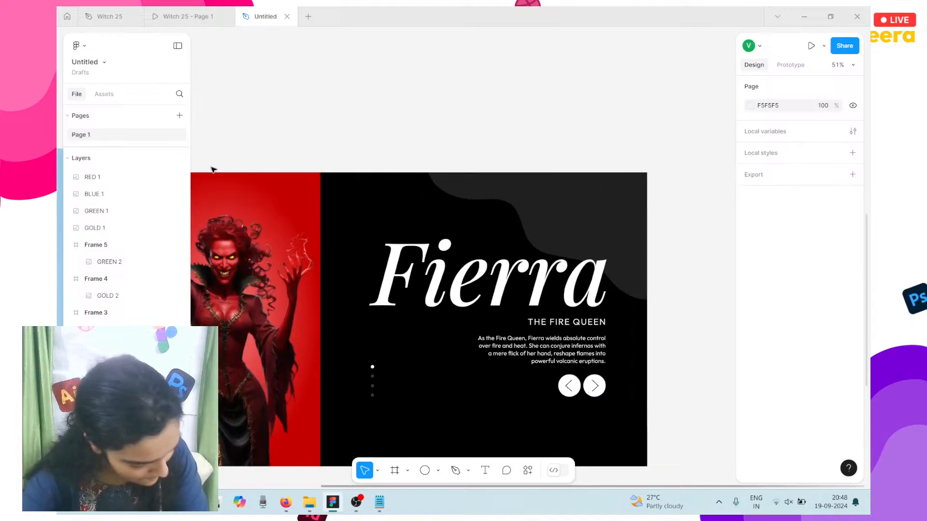
Step: Check the Selene slide in the Witch 25 prototype, then return to the Untitled Fierra design
{"action": "left_click", "coordinate": [199, 15]}
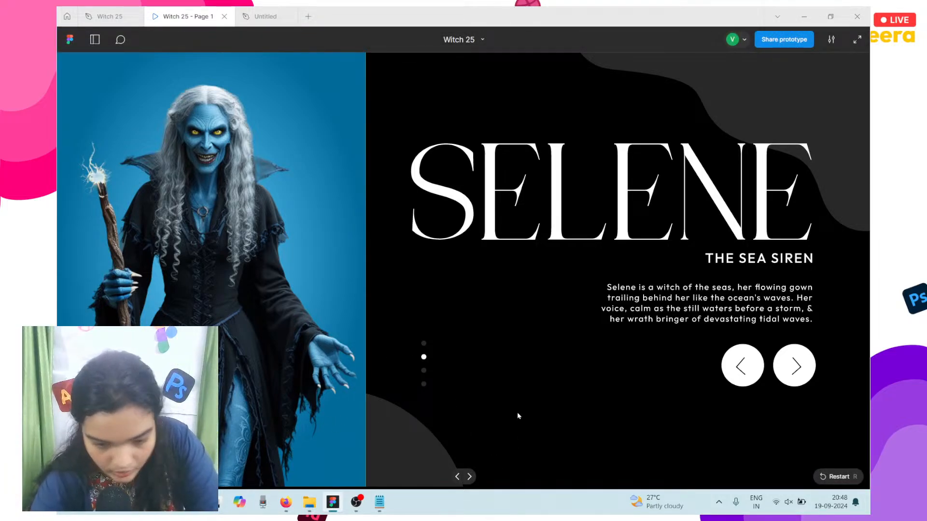
{"action": "left_click", "coordinate": [244, 14]}
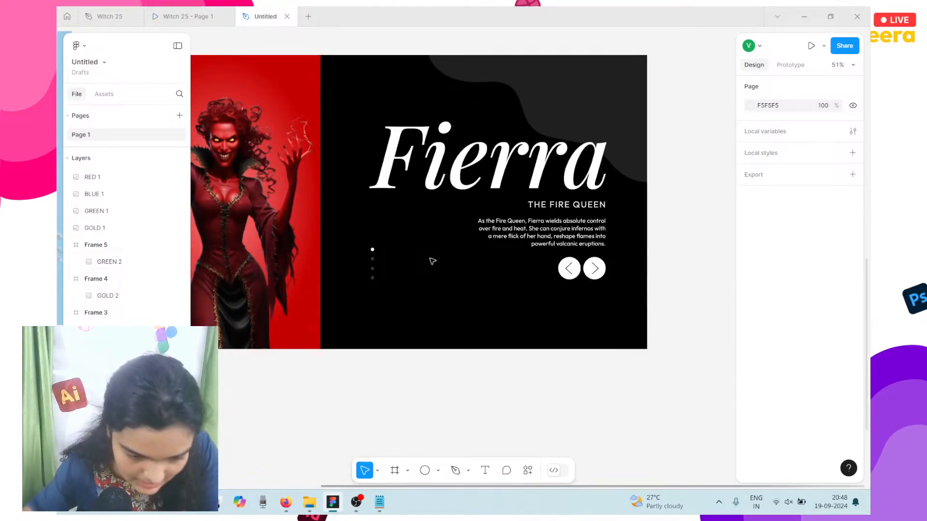
Step: Pen-draw a closed wave from the panel's left edge down to the bottom-left corner, without stroke
{"action": "left_click", "coordinate": [454, 473]}
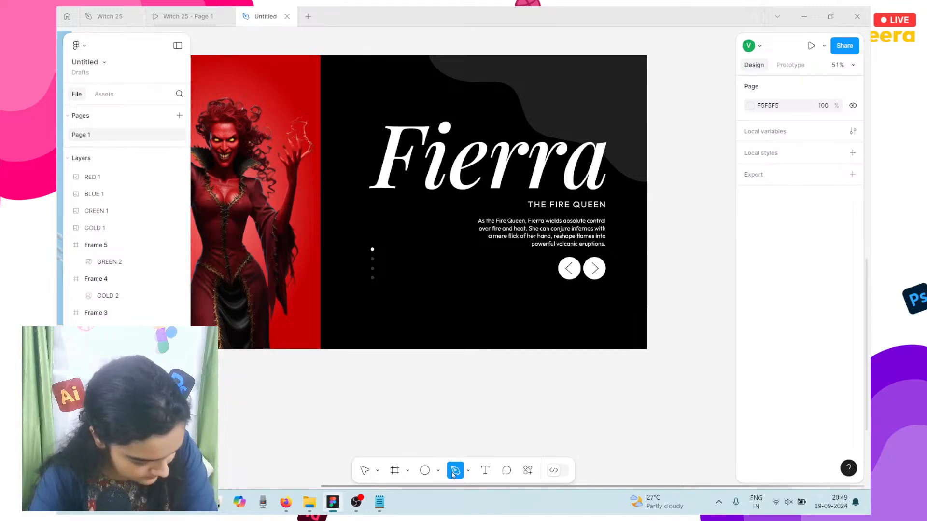
{"action": "scroll", "coordinate": [246, 261], "scroll_direction": "left", "scroll_amount": 3}
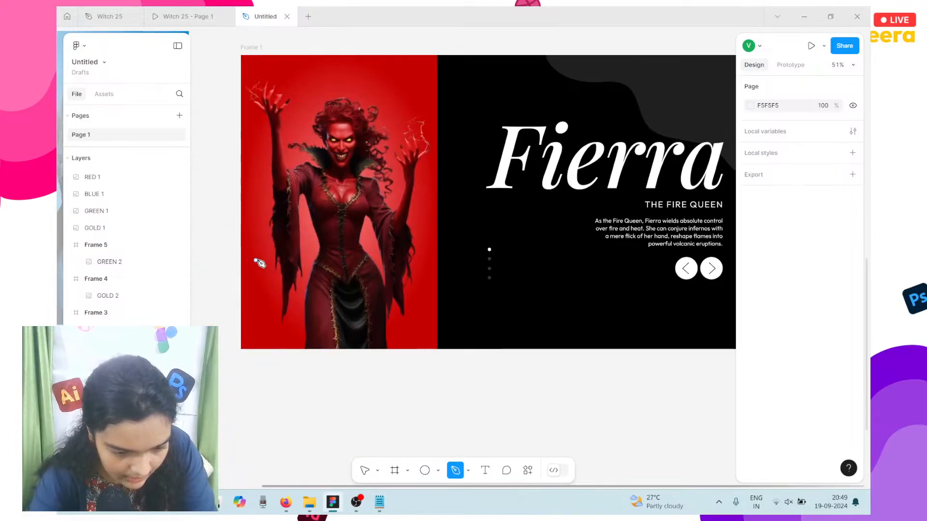
{"action": "left_click", "coordinate": [438, 253]}
{"action": "left_click_drag", "start_coordinate": [490, 301], "coordinate": [502, 347]}
{"action": "left_click_drag", "start_coordinate": [496, 337], "coordinate": [570, 343]}
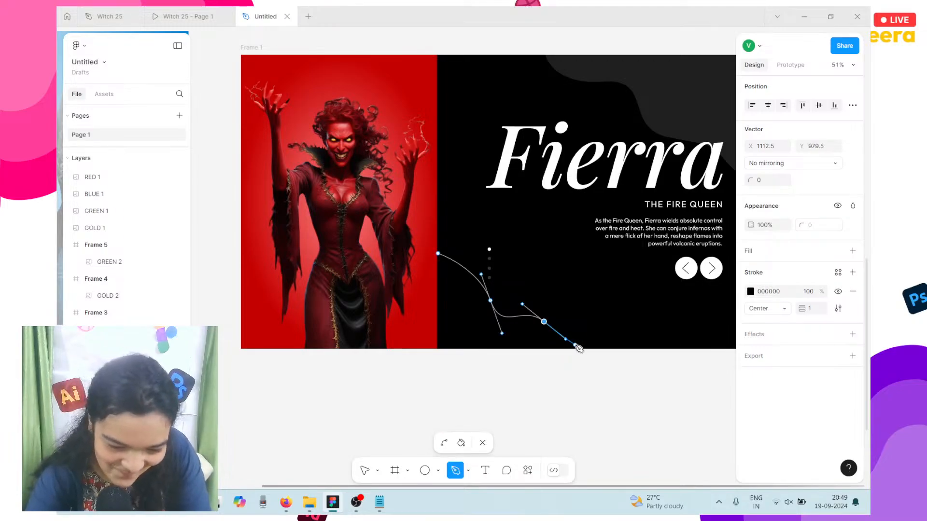
{"action": "scroll", "coordinate": [572, 351], "scroll_direction": "up", "scroll_amount": 5}
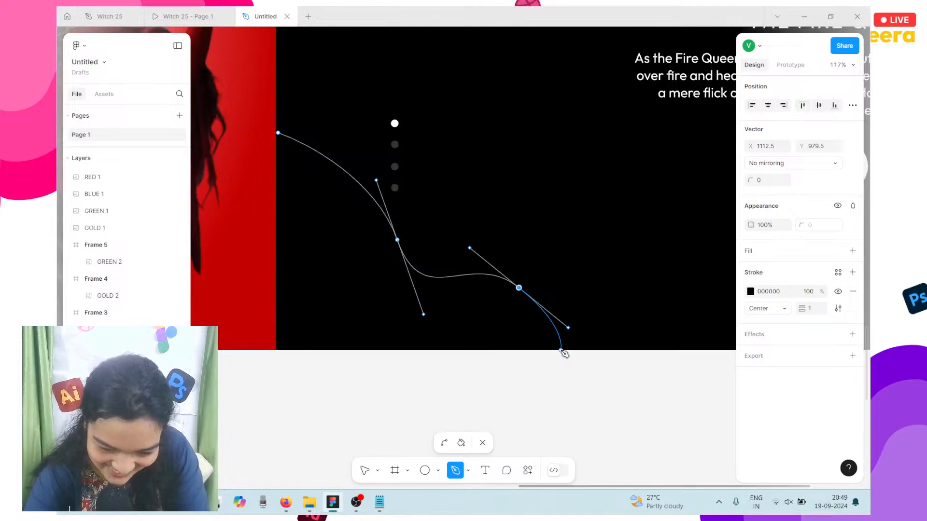
{"action": "left_click", "coordinate": [562, 350]}
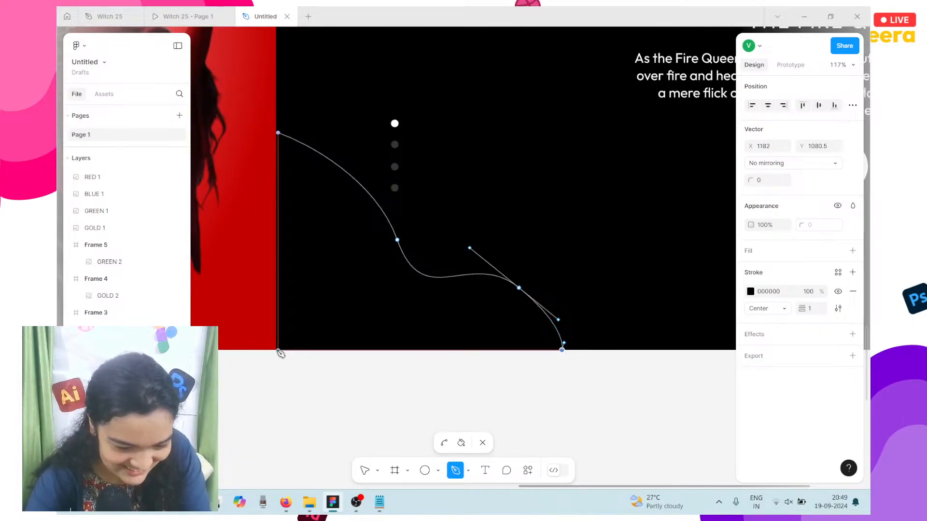
{"action": "left_click", "coordinate": [279, 349]}
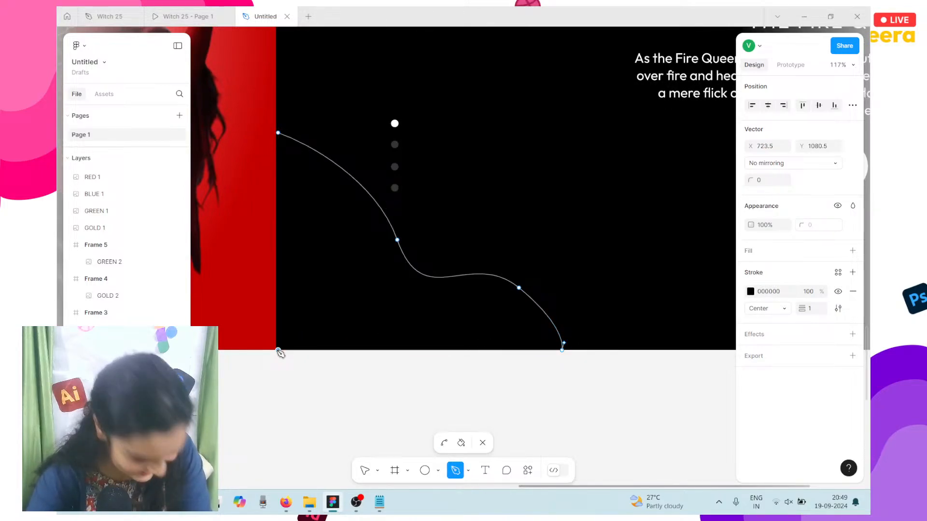
{"action": "left_click", "coordinate": [279, 134]}
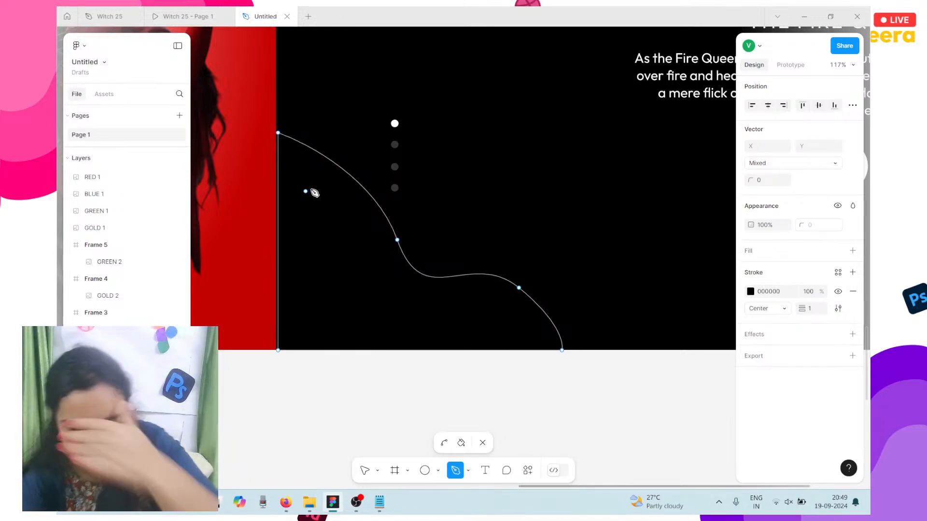
{"action": "left_click", "coordinate": [361, 476]}
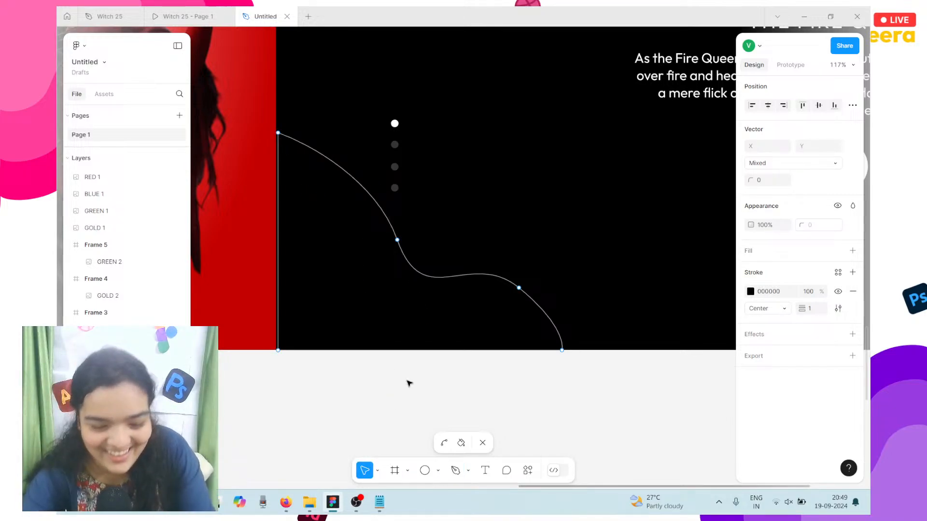
{"action": "left_click", "coordinate": [519, 289]}
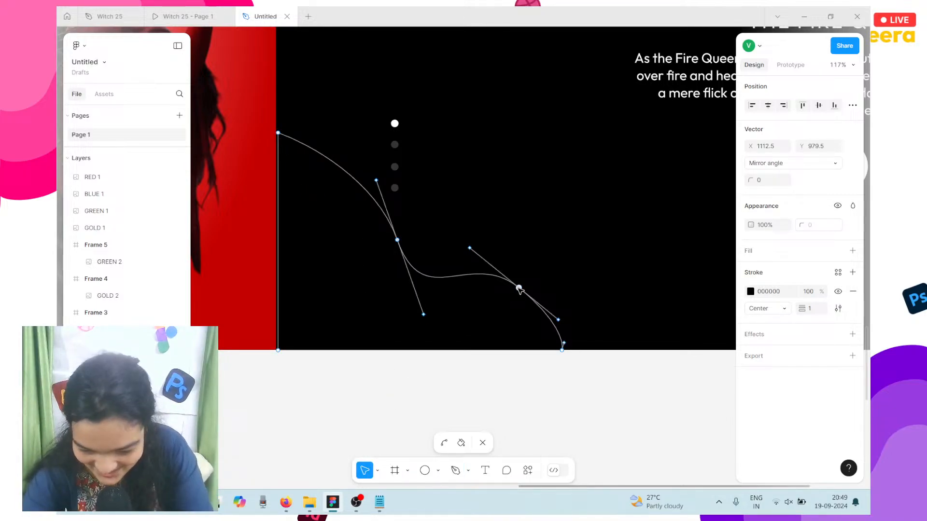
{"action": "left_click", "coordinate": [851, 293]}
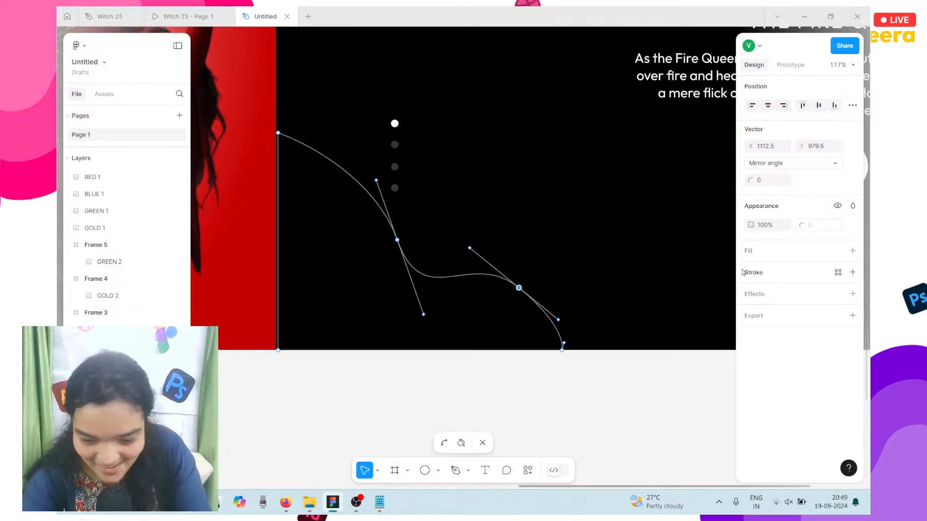
Step: Give the lower-left wave a single white FFFFFF fill at 12% opacity
{"action": "left_click", "coordinate": [852, 250]}
{"action": "left_click", "coordinate": [852, 251]}
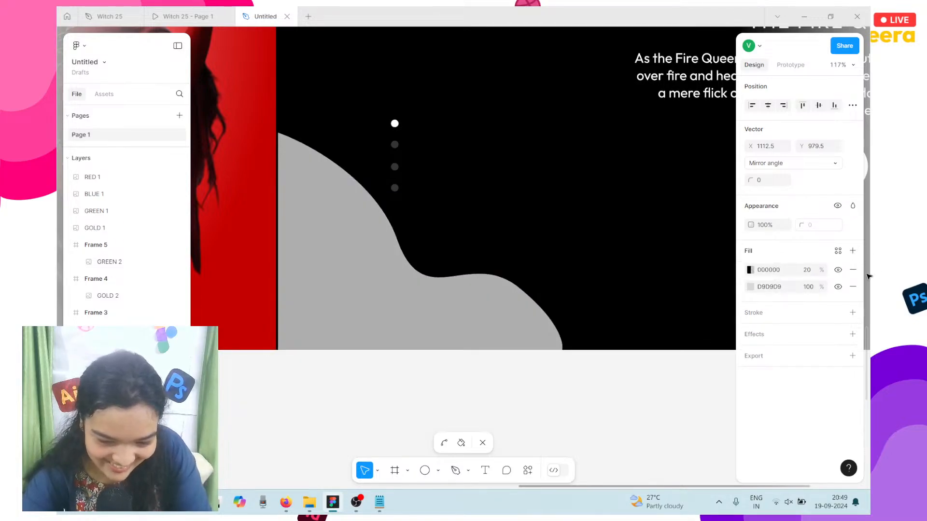
{"action": "left_click", "coordinate": [852, 269]}
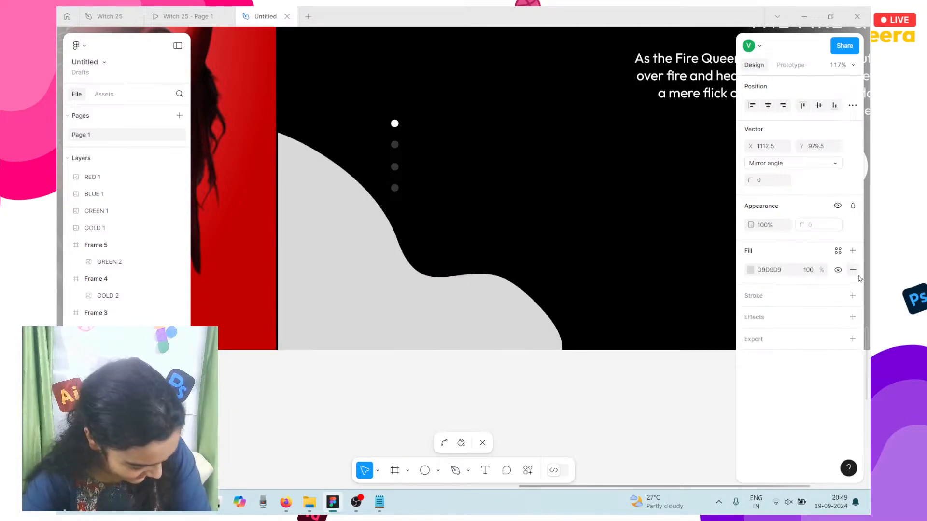
{"action": "left_click", "coordinate": [750, 271]}
{"action": "left_click_drag", "start_coordinate": [695, 253], "coordinate": [540, 185]}
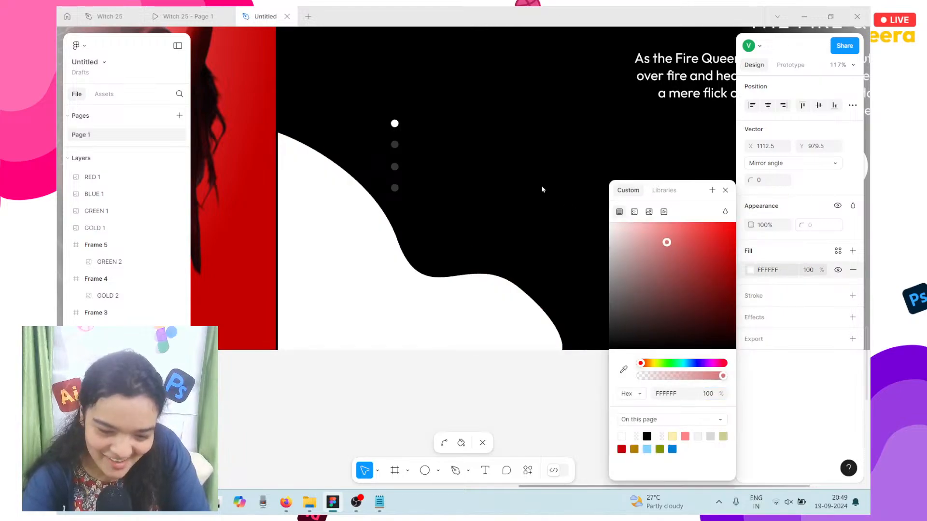
{"action": "left_click", "coordinate": [708, 394]}
{"action": "type", "text": "12"}
{"action": "key", "text": "Return"}
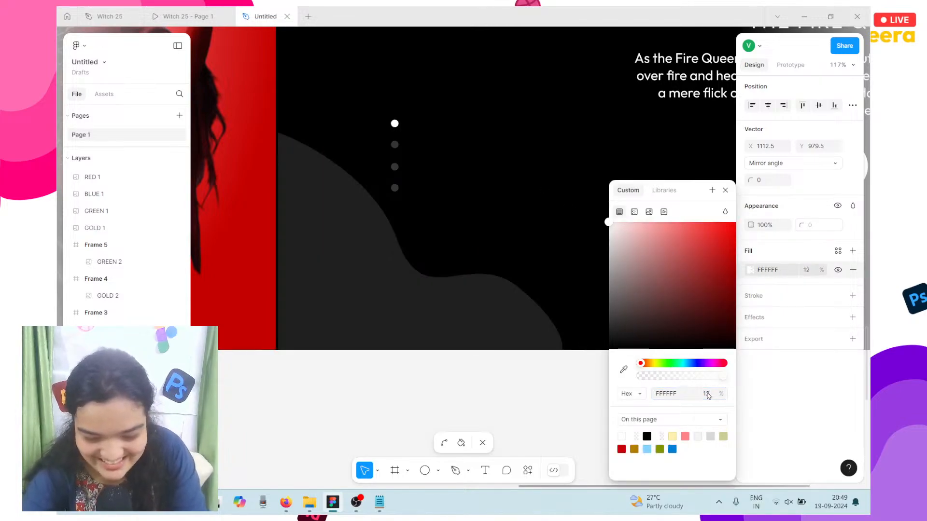
Step: Pull the wave's middle anchor up-left into a smoother S-shaped curve
{"action": "left_click", "coordinate": [405, 325]}
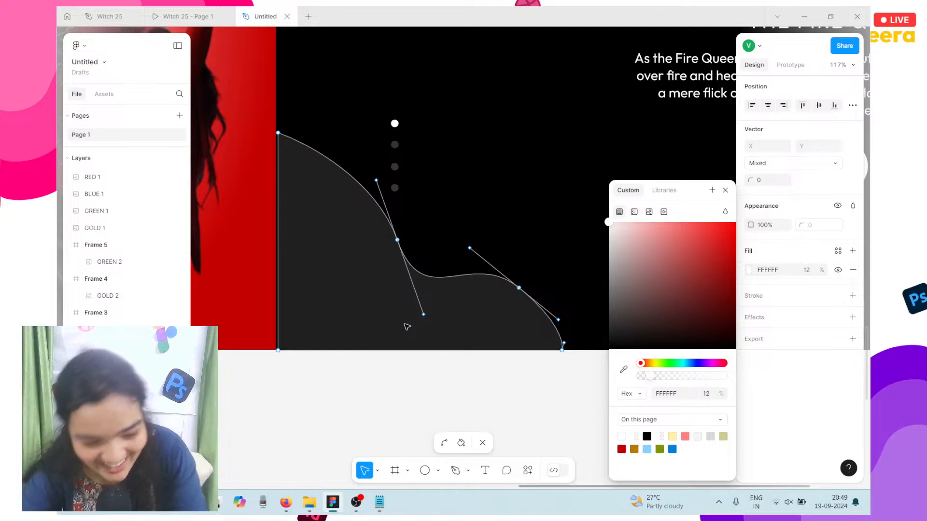
{"action": "left_click_drag", "start_coordinate": [397, 239], "coordinate": [384, 214]}
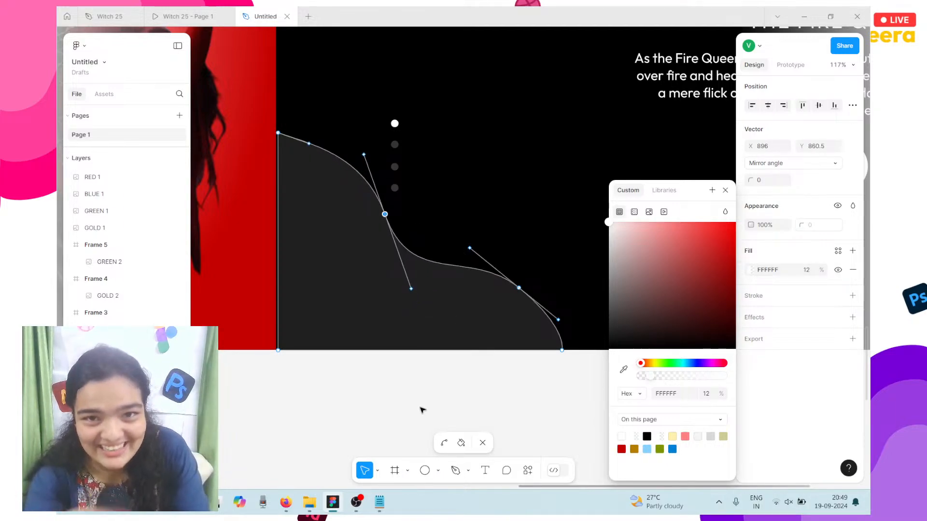
{"action": "left_click", "coordinate": [407, 437]}
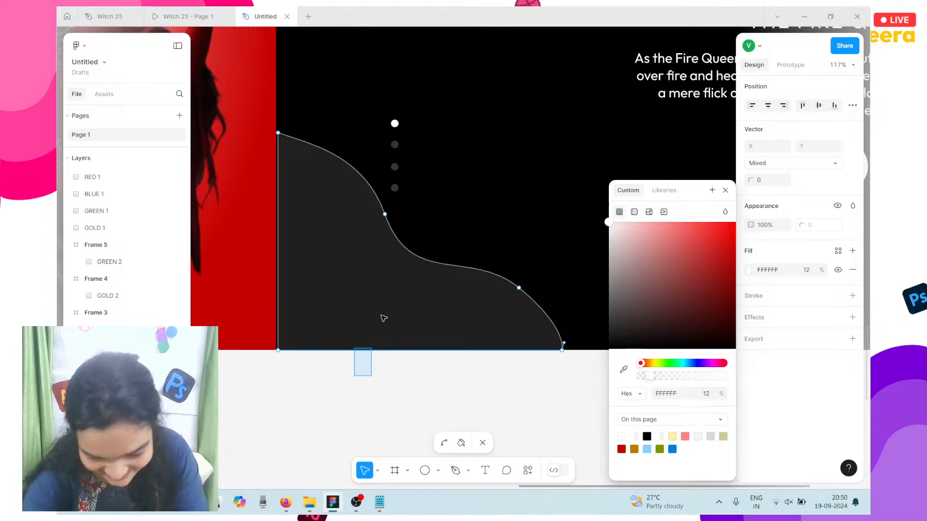
{"action": "left_click", "coordinate": [398, 389]}
{"action": "left_click", "coordinate": [400, 322]}
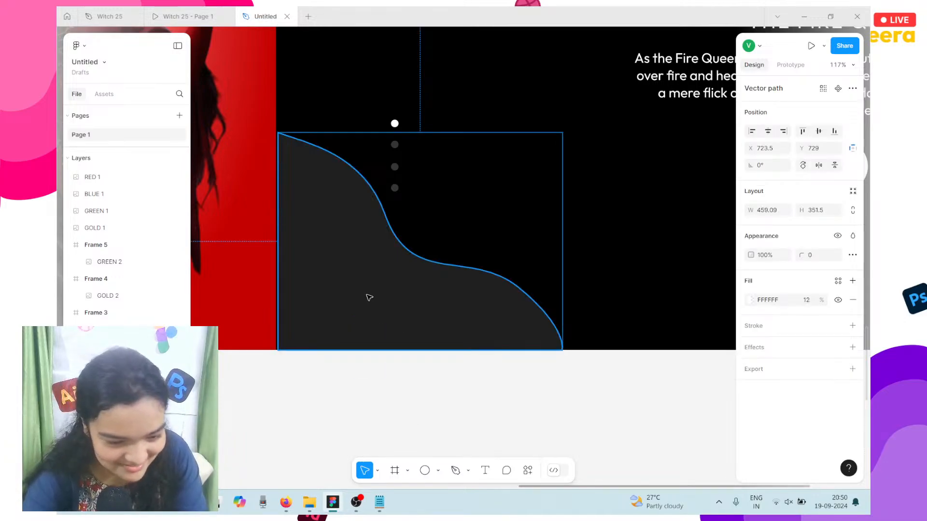
Step: Shorten the lower wave from its top edge and narrow it from the right side
{"action": "mouse_move", "coordinate": [369, 297]}
{"action": "left_mouse_down"}
{"action": "mouse_move", "coordinate": [362, 284]}
{"action": "mouse_move", "coordinate": [369, 295]}
{"action": "left_mouse_up"}
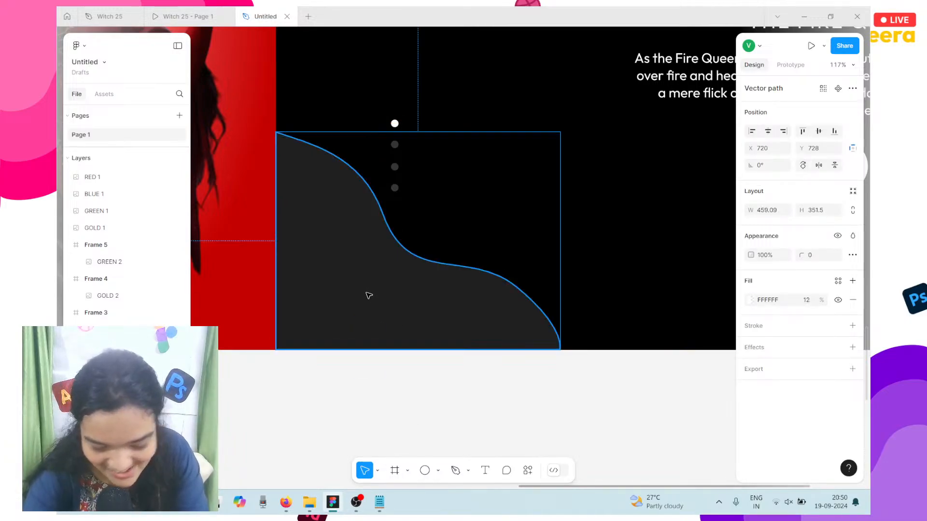
{"action": "scroll", "coordinate": [450, 334], "scroll_direction": "down", "scroll_amount": 5}
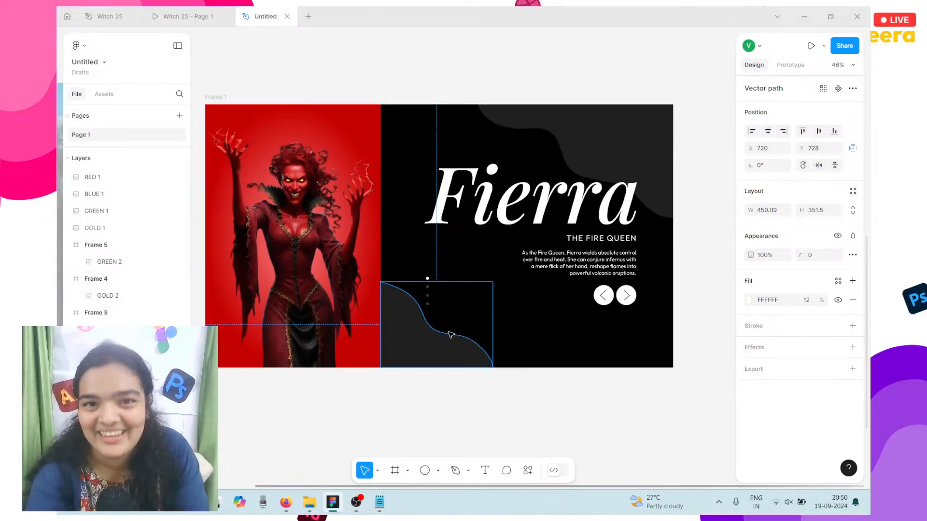
{"action": "scroll", "coordinate": [450, 335], "scroll_direction": "left", "scroll_amount": 4}
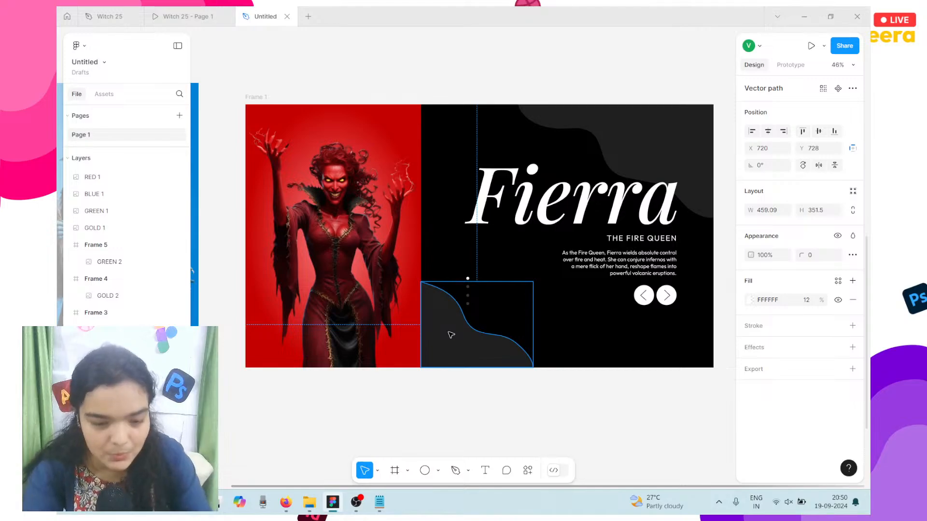
{"action": "left_click", "coordinate": [433, 381]}
{"action": "left_click", "coordinate": [482, 307]}
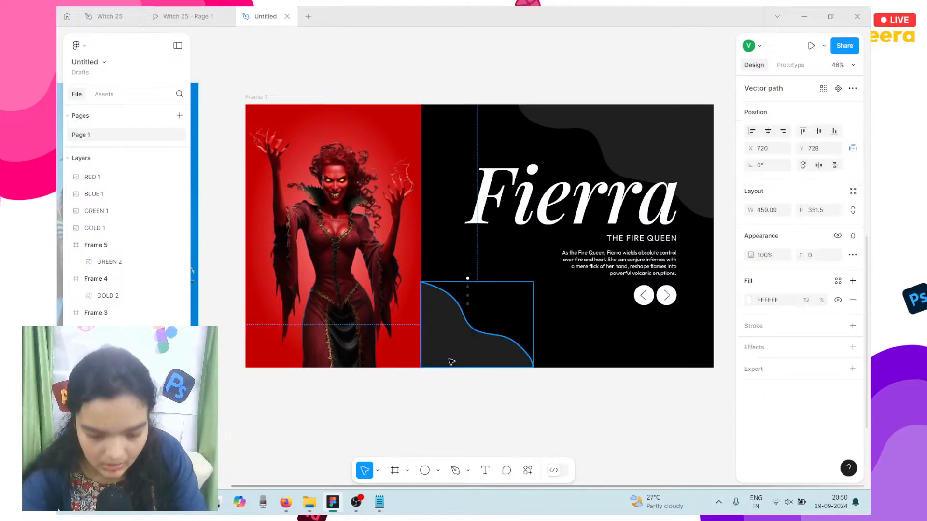
{"action": "left_click_drag", "start_coordinate": [478, 281], "coordinate": [477, 288]}
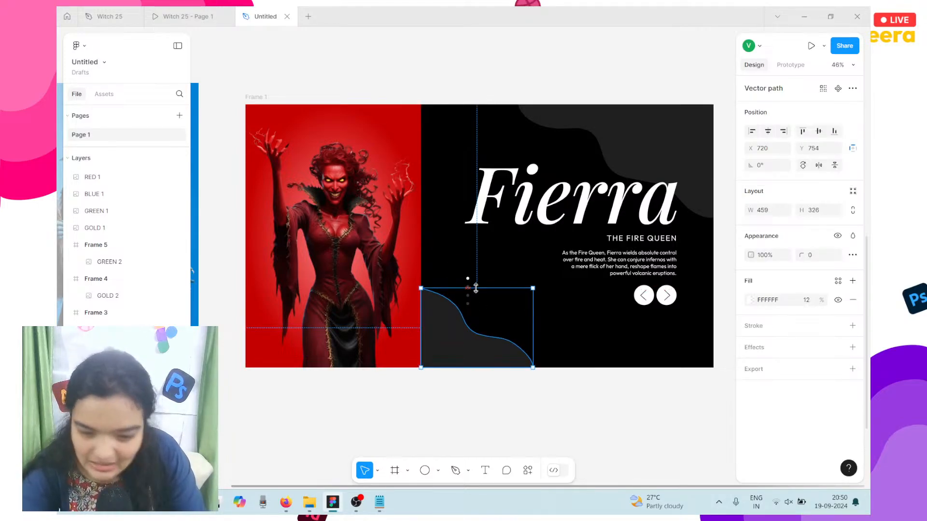
{"action": "left_click_drag", "start_coordinate": [531, 312], "coordinate": [511, 312]}
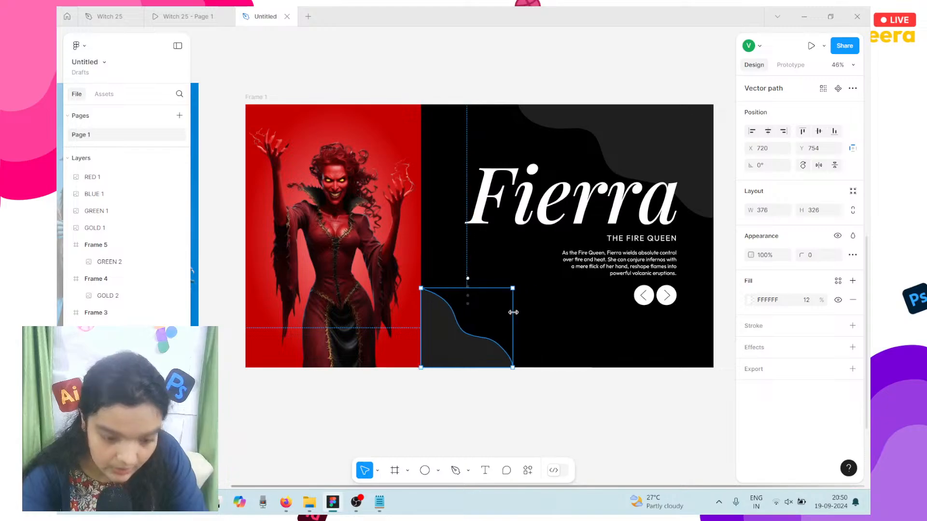
Step: Select the whole Fierra slide frame (Frame 1)
{"action": "left_click", "coordinate": [334, 95]}
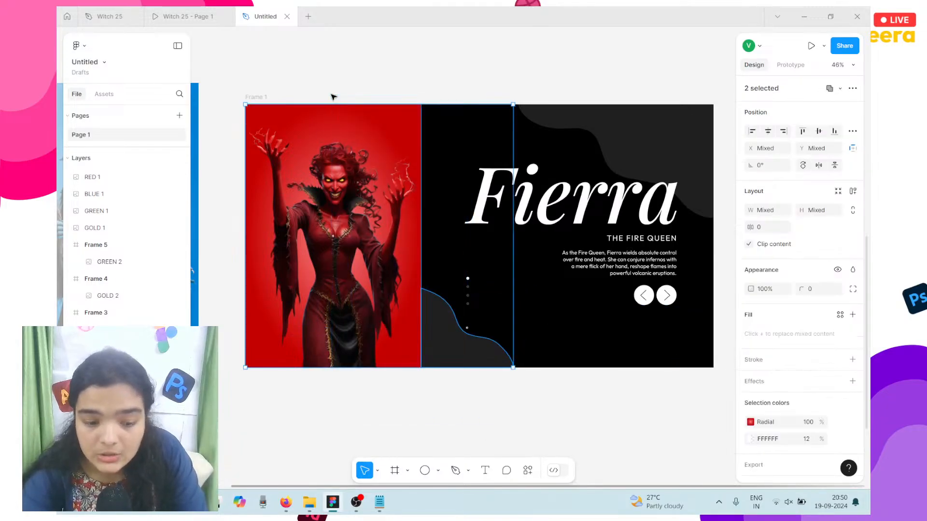
{"action": "left_click", "coordinate": [259, 97]}
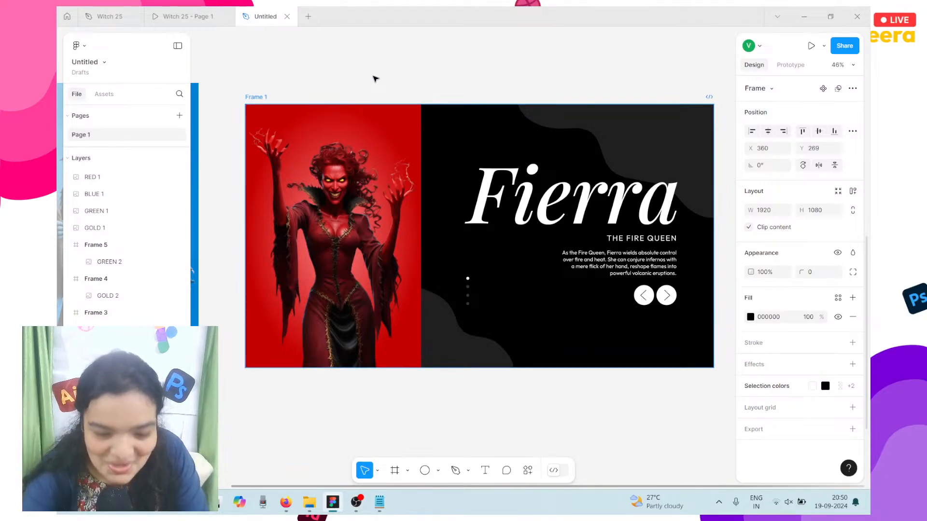
{"action": "scroll", "coordinate": [467, 194], "scroll_direction": "up", "scroll_amount": 4}
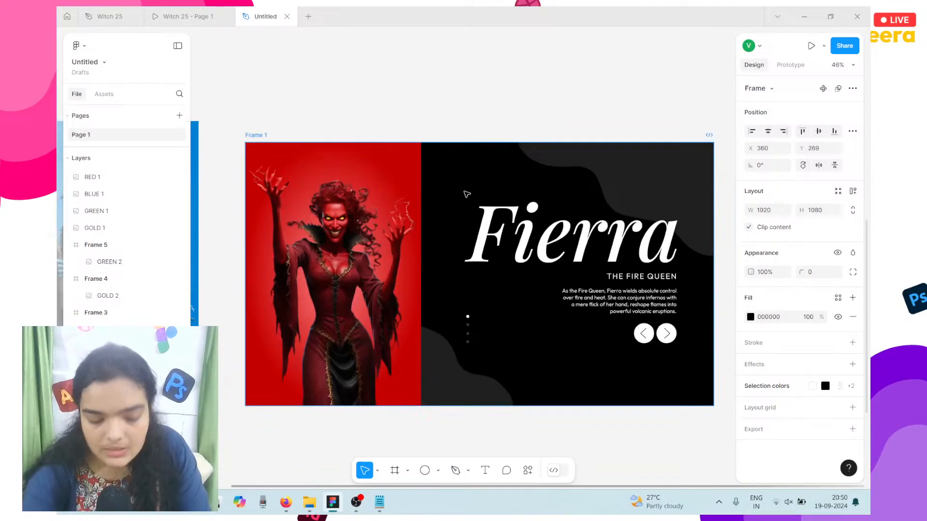
{"action": "scroll", "coordinate": [547, 271], "scroll_direction": "down", "scroll_amount": 5}
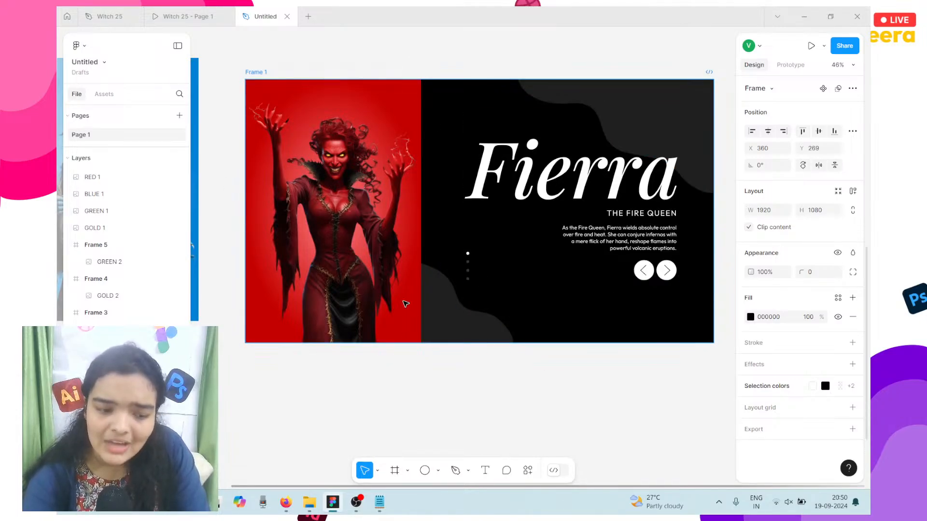
{"action": "scroll", "coordinate": [405, 304], "scroll_direction": "down", "scroll_amount": 3}
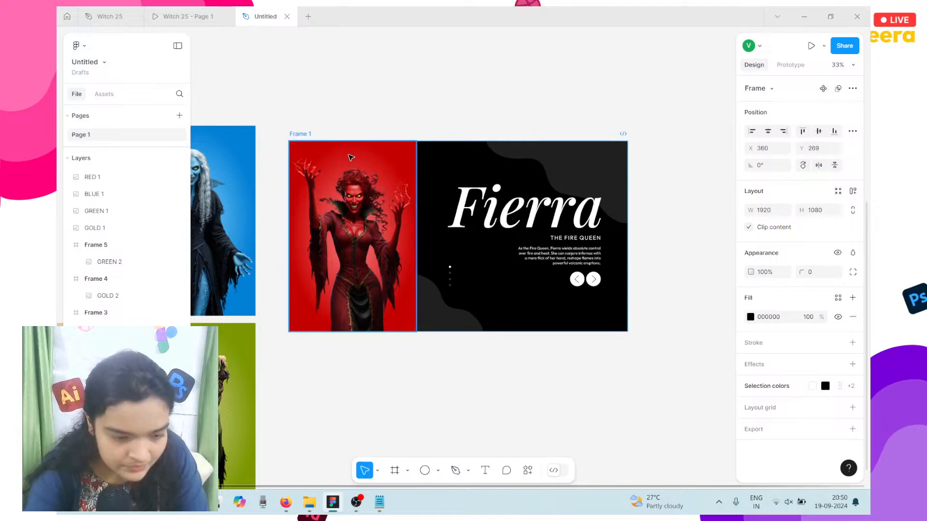
Step: Move the Fierra slide up and duplicate it with Ctrl+D beside the original
{"action": "left_click_drag", "start_coordinate": [443, 195], "coordinate": [448, 176]}
{"action": "key", "text": "ctrl+d"}
{"action": "scroll", "coordinate": [449, 176], "scroll_direction": "down", "scroll_amount": 3}
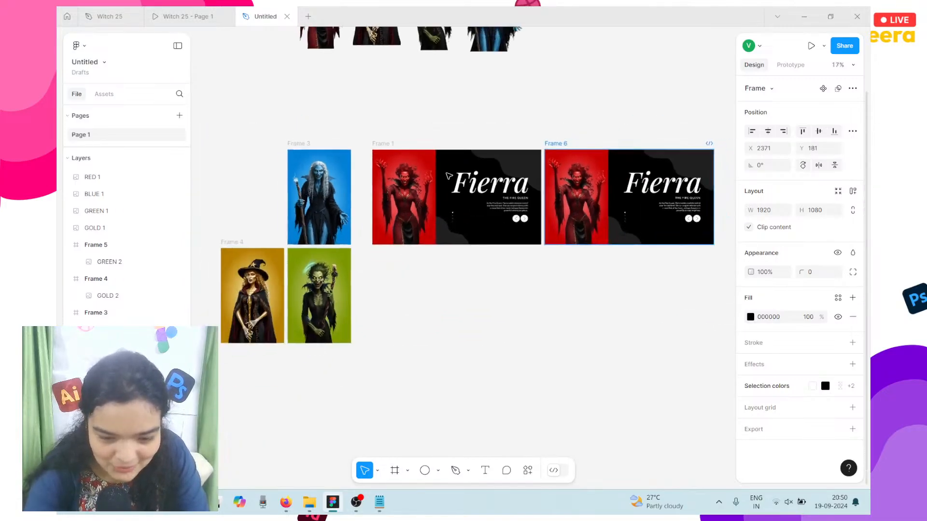
Step: Place the blue witch image into the duplicate slide and delete the leftover frame
{"action": "left_click", "coordinate": [289, 189]}
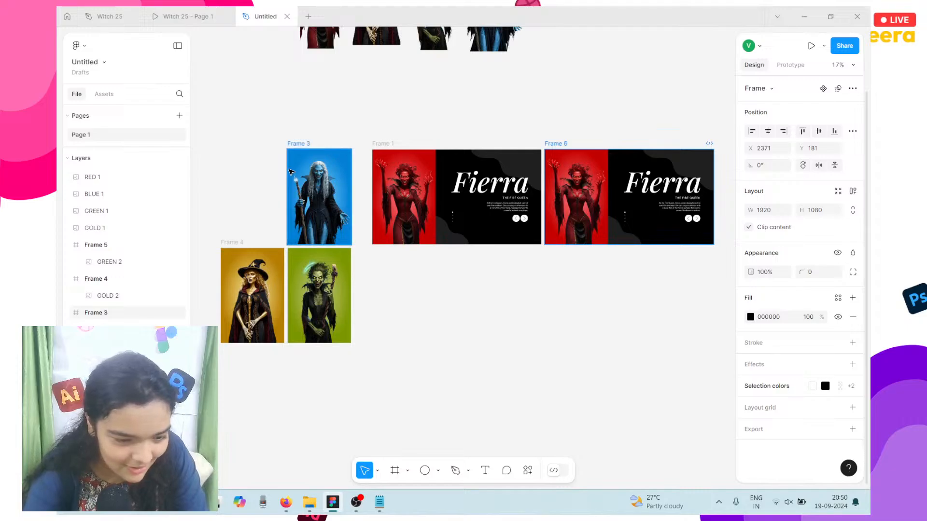
{"action": "left_click_drag", "start_coordinate": [289, 169], "coordinate": [557, 171]}
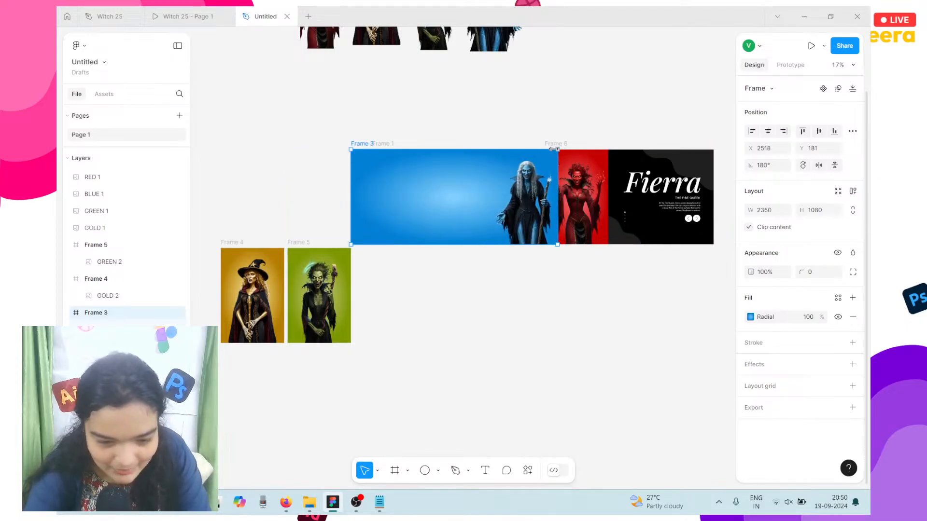
{"action": "key", "text": "ctrl+z"}
{"action": "left_click_drag", "start_coordinate": [323, 160], "coordinate": [578, 157]}
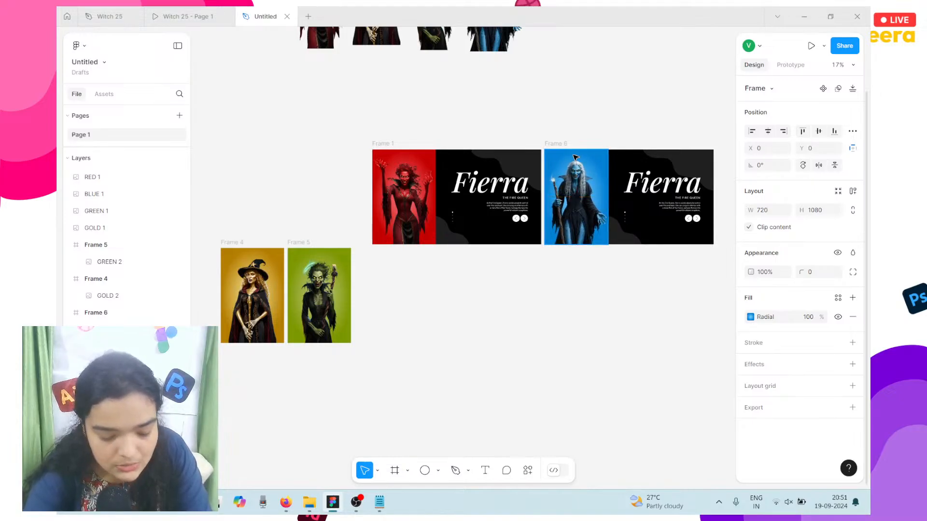
{"action": "left_click_drag", "start_coordinate": [564, 196], "coordinate": [340, 193]}
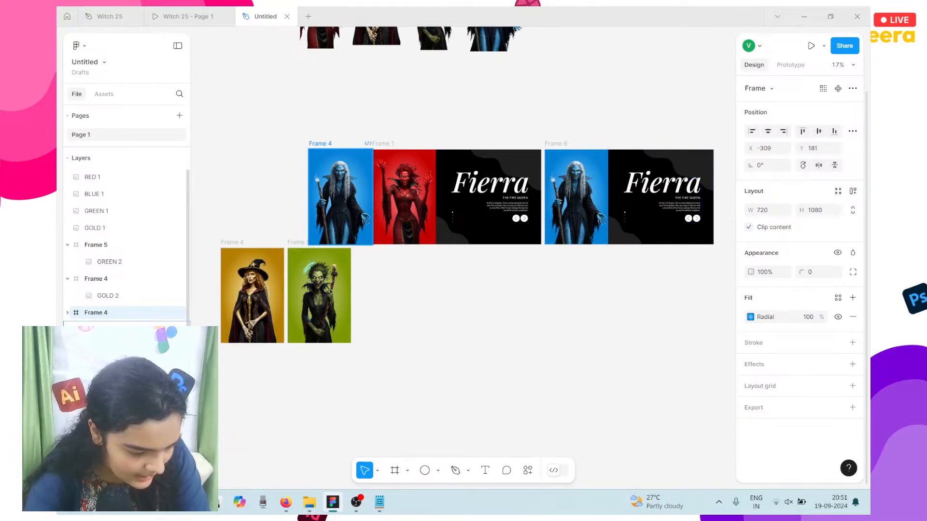
{"action": "scroll", "coordinate": [126, 246], "scroll_direction": "down", "scroll_amount": 3}
{"action": "key", "text": "Delete"}
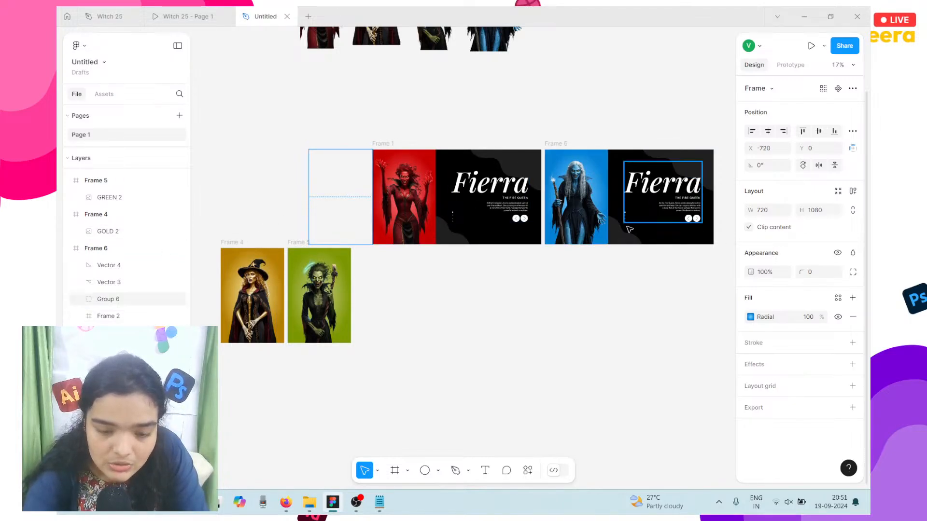
{"action": "left_click", "coordinate": [585, 188]}
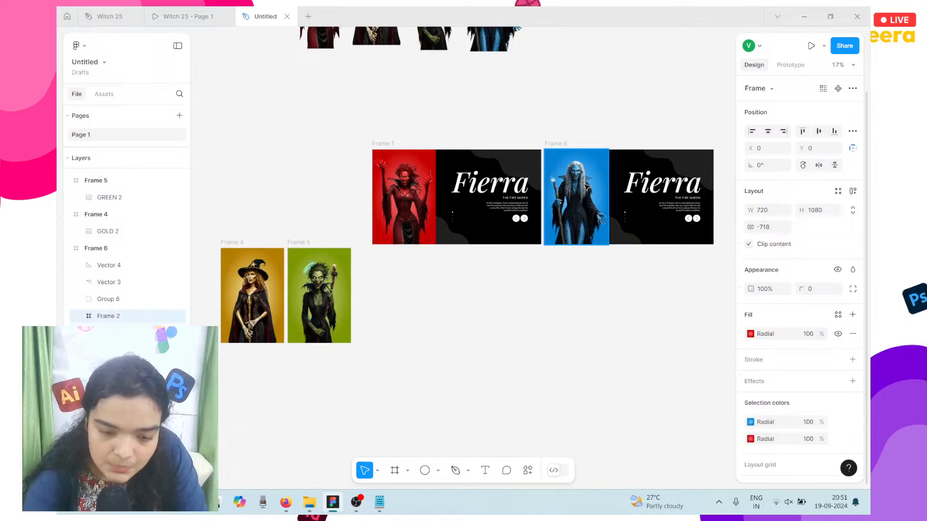
{"action": "left_click", "coordinate": [347, 207]}
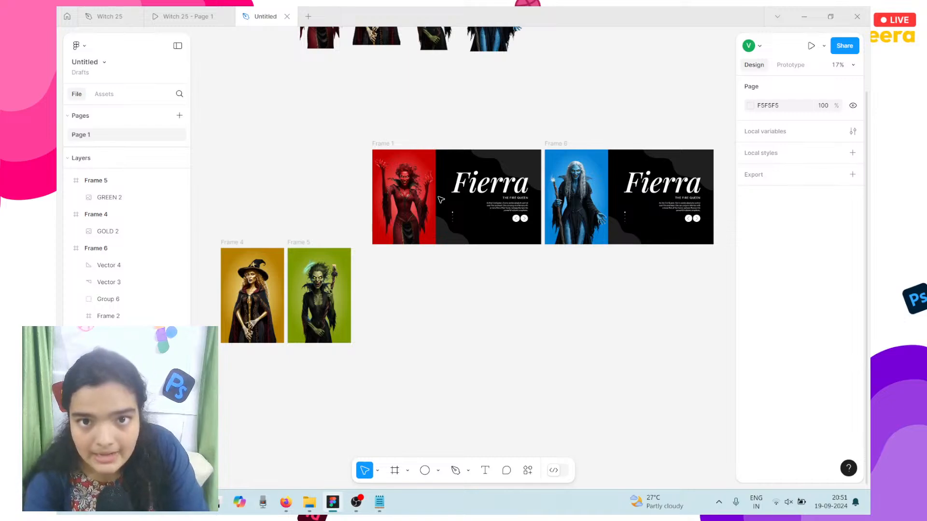
Step: Replace the copied slide's Fierra title with 'Selene' copied from the notes
{"action": "scroll", "coordinate": [565, 162], "scroll_direction": "right", "scroll_amount": 3}
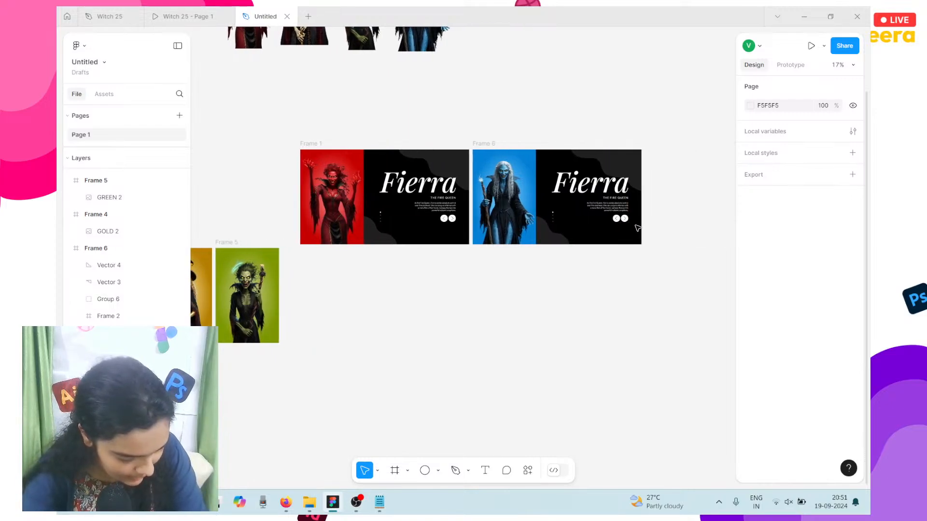
{"action": "left_click", "coordinate": [571, 176]}
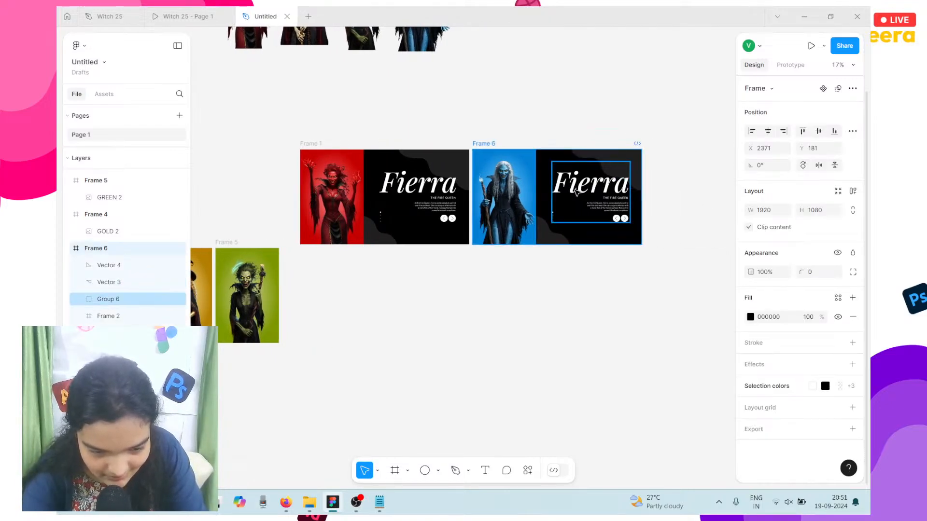
{"action": "left_click", "coordinate": [577, 192]}
{"action": "key", "text": "alt+Tab"}
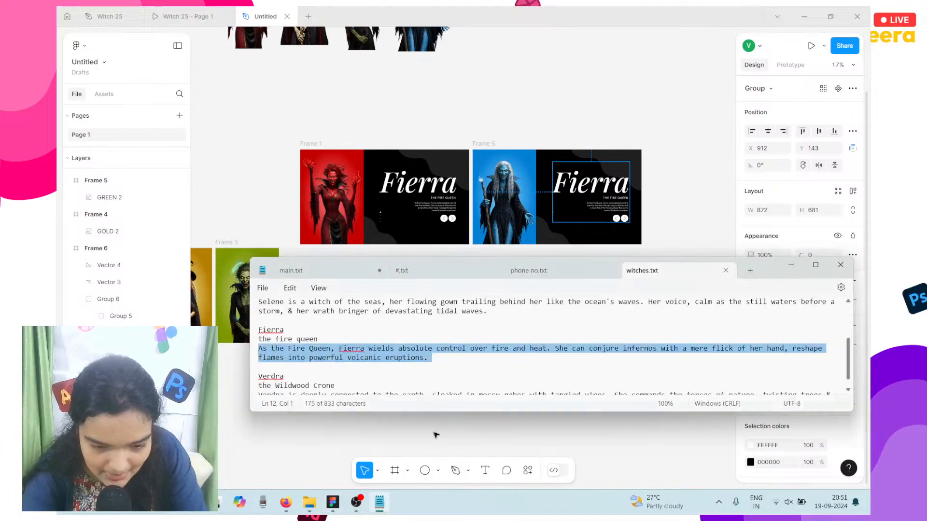
{"action": "scroll", "coordinate": [318, 342], "scroll_direction": "up", "scroll_amount": 1}
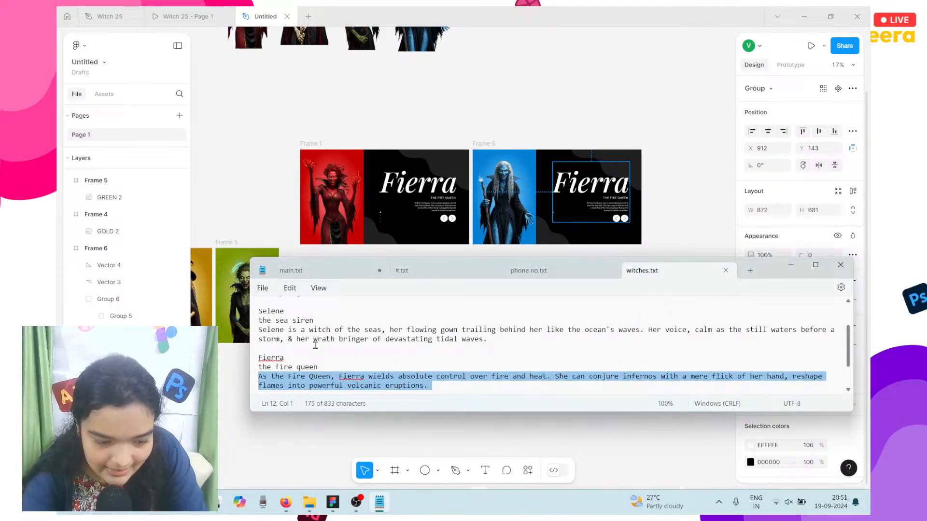
{"action": "double_click", "coordinate": [276, 310]}
{"action": "key", "text": "ctrl+c"}
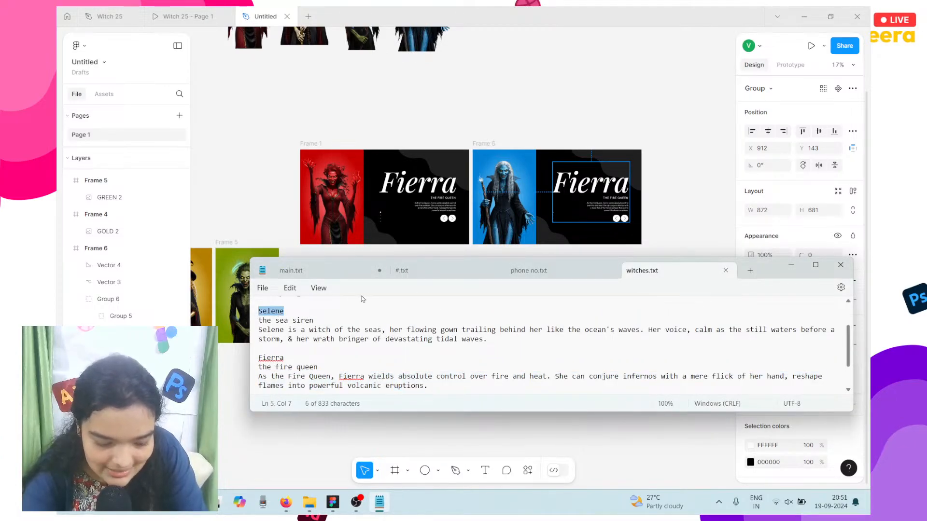
{"action": "left_click", "coordinate": [581, 189]}
{"action": "double_click", "coordinate": [579, 189]}
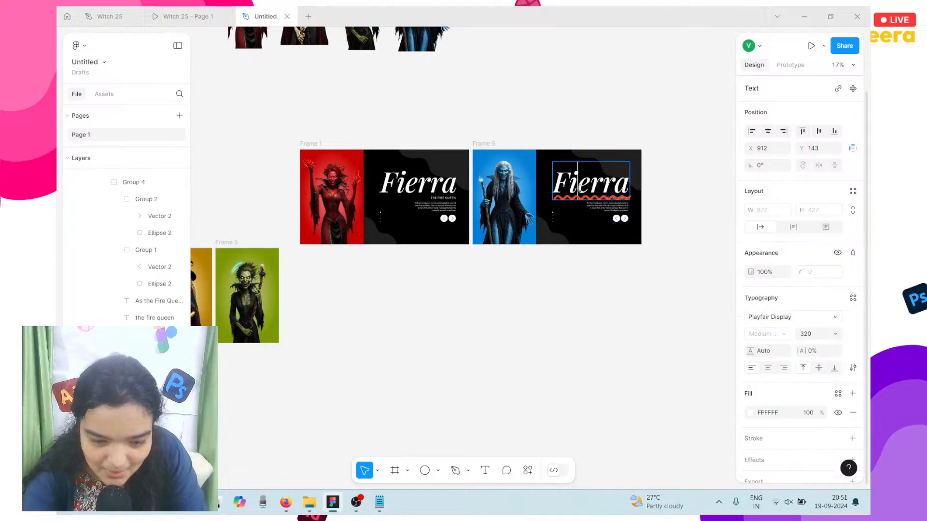
{"action": "double_click", "coordinate": [579, 189]}
{"action": "key", "text": "ctrl+v"}
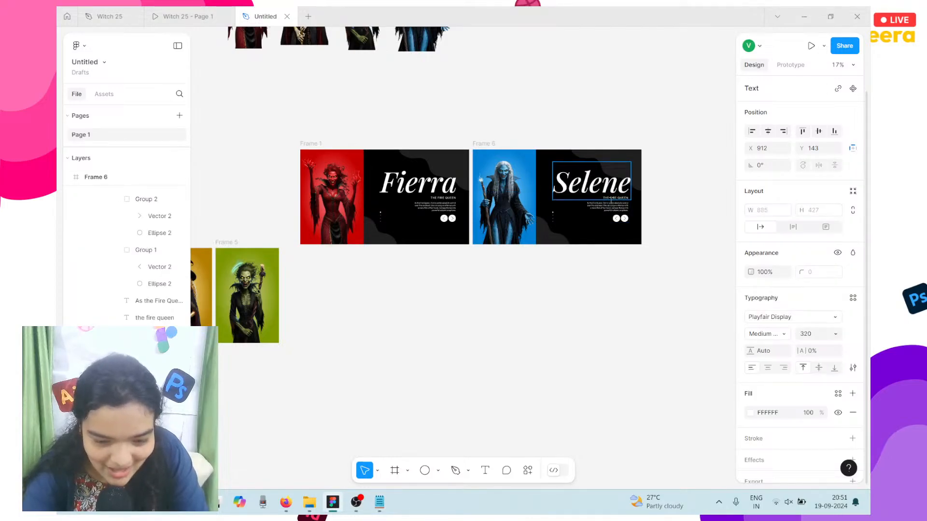
Step: Retype the subtitle THE FIRE QUEEN as THE SEA SIREN
{"action": "scroll", "coordinate": [636, 204], "scroll_direction": "up", "scroll_amount": 5}
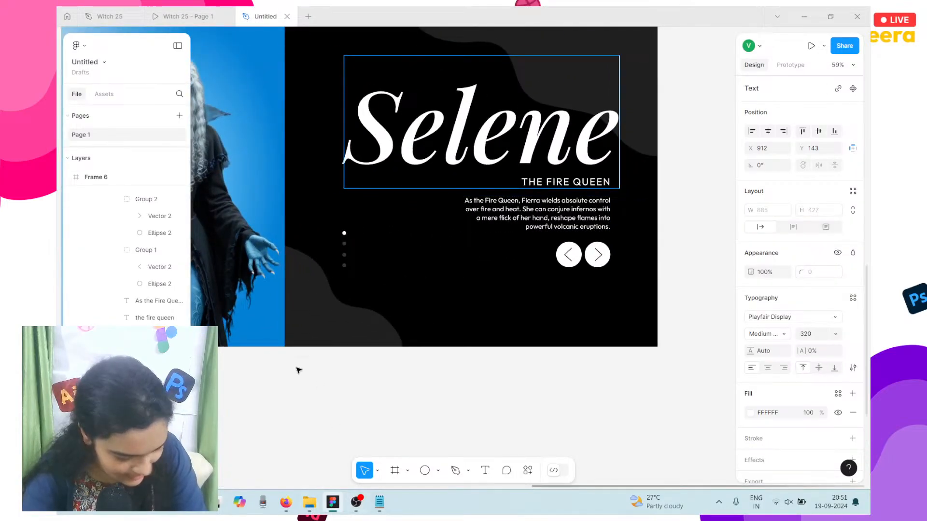
{"action": "left_click", "coordinate": [379, 502]}
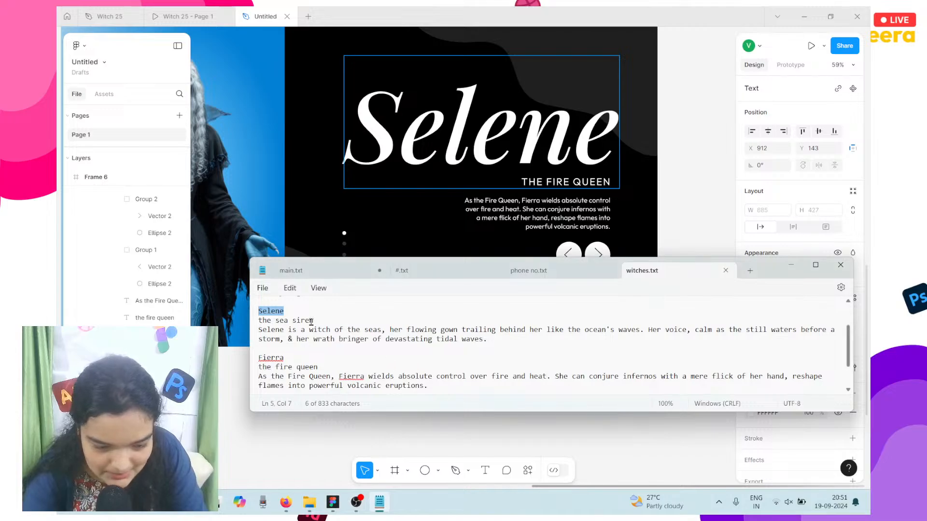
{"action": "left_click", "coordinate": [556, 178]}
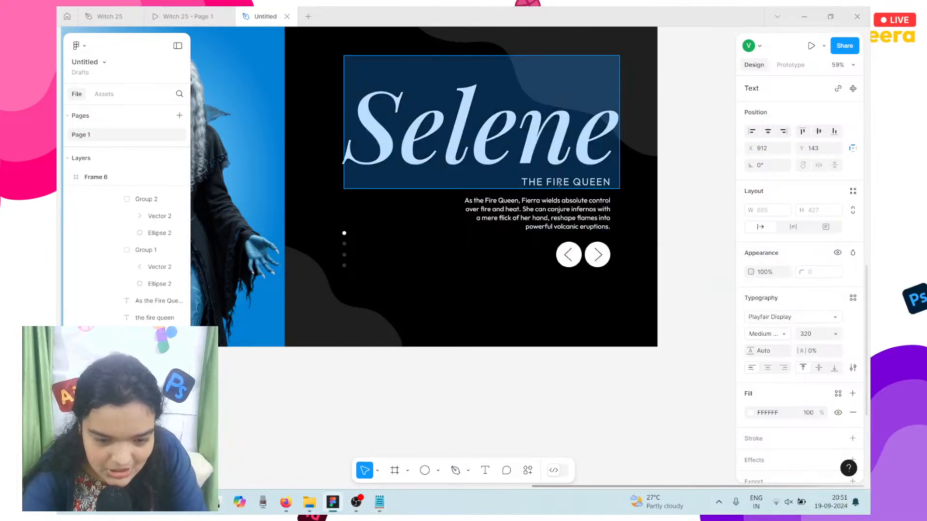
{"action": "left_click", "coordinate": [563, 208]}
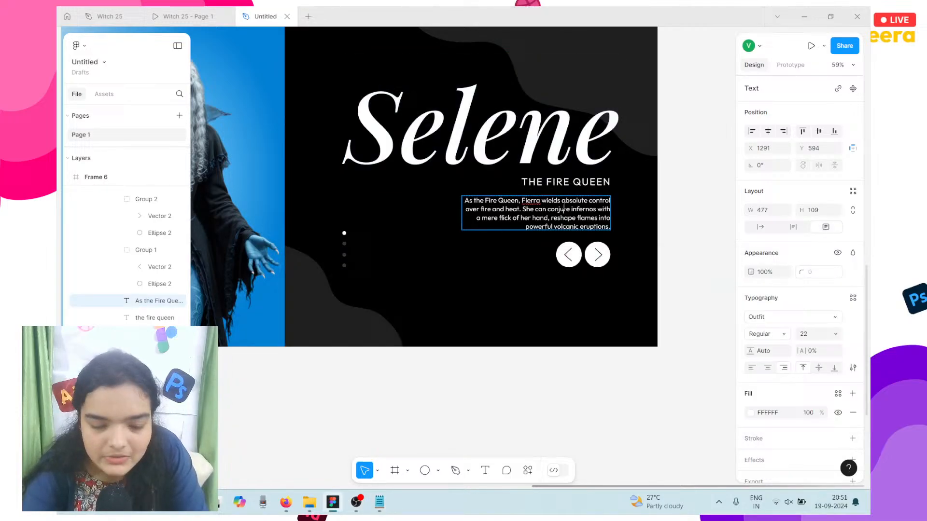
{"action": "double_click", "coordinate": [594, 178]}
{"action": "double_click", "coordinate": [555, 180]}
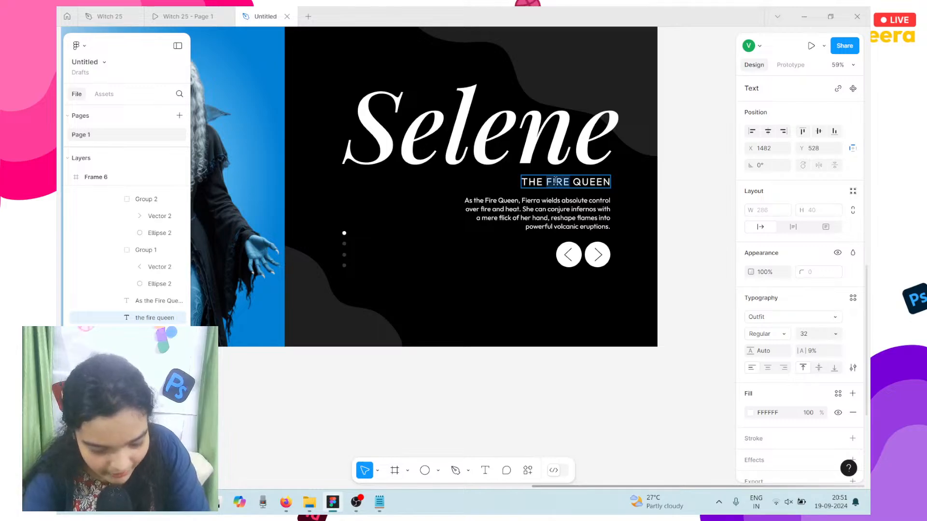
{"action": "type", "text": "sea"}
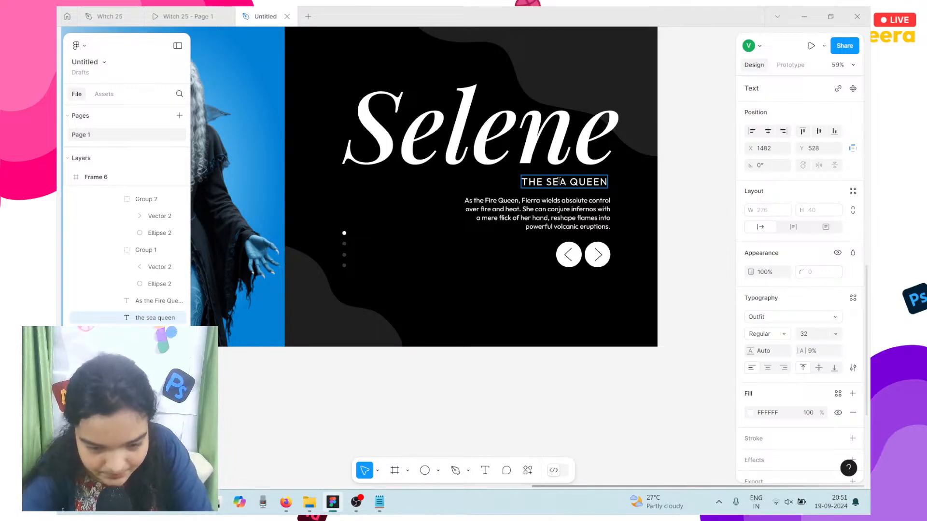
{"action": "double_click", "coordinate": [582, 182]}
{"action": "type", "text": "s"}
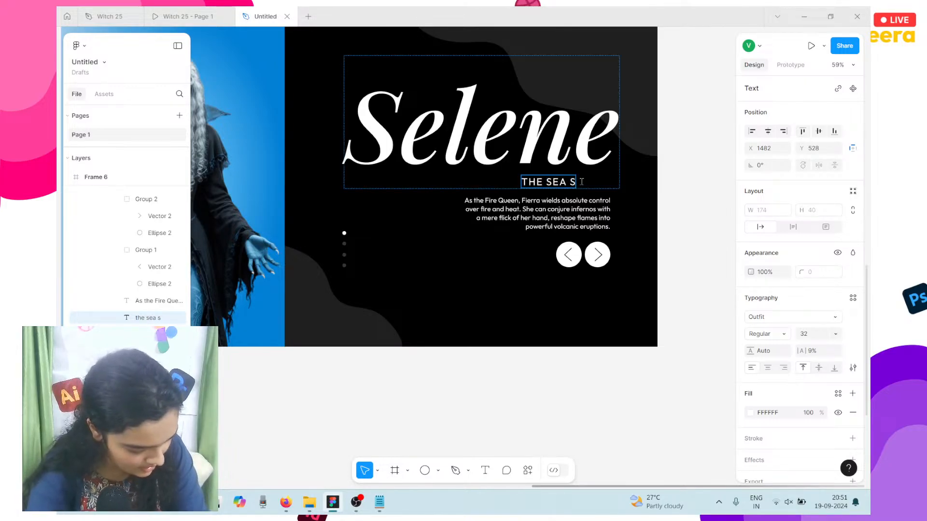
{"action": "type", "text": "ir"}
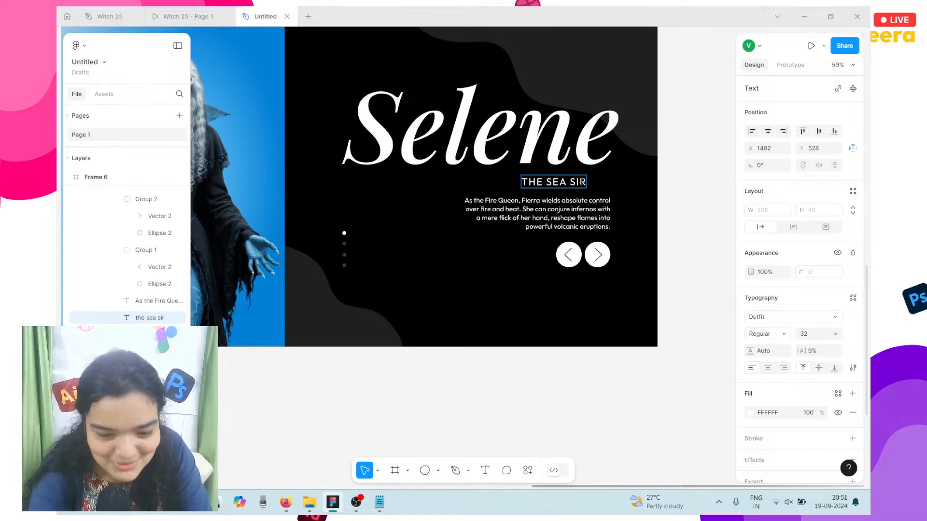
{"action": "type", "text": "ren"}
{"action": "key", "text": "Escape"}
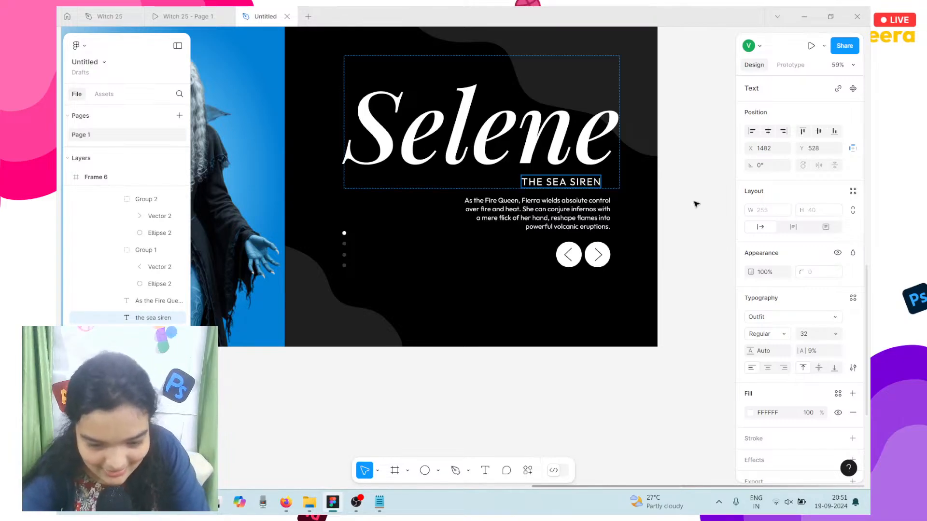
Step: Nudge the subtitle two pixels right to line up with the Selene title
{"action": "key", "text": "Right"}
{"action": "key", "text": "Right"}
{"action": "key", "text": "Right"}
{"action": "key", "text": "Right"}
{"action": "key", "text": "Right"}
{"action": "key", "text": "Right"}
{"action": "key", "text": "Right"}
{"action": "key", "text": "Right"}
{"action": "key", "text": "Right"}
{"action": "key", "text": "Right"}
{"action": "key", "text": "Right"}
{"action": "key", "text": "Right"}
{"action": "key", "text": "Right"}
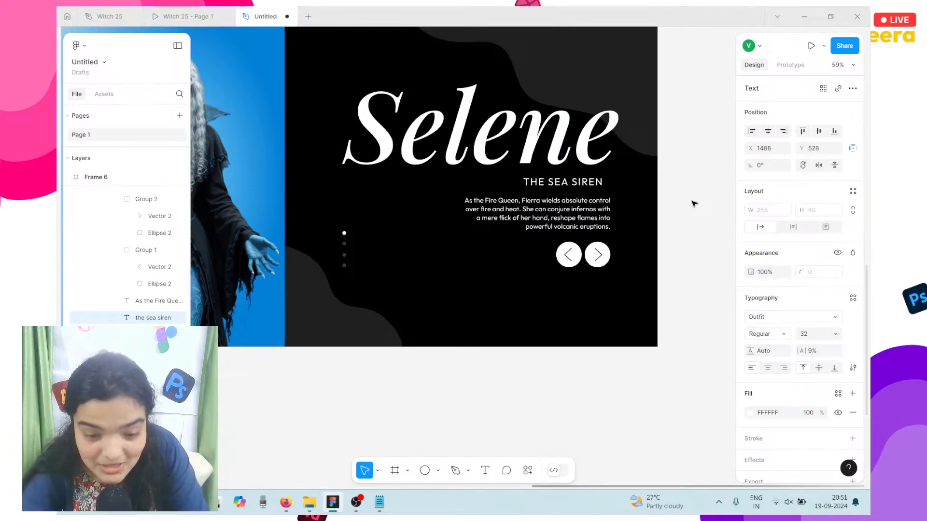
{"action": "key", "text": "Right"}
{"action": "key", "text": "Right"}
{"action": "key", "text": "Right"}
{"action": "key", "text": "Right"}
{"action": "key", "text": "Right"}
{"action": "key", "text": "Right"}
{"action": "key", "text": "Right"}
{"action": "key", "text": "Right"}
{"action": "key", "text": "Right"}
{"action": "key", "text": "Right"}
{"action": "key", "text": "Right"}
{"action": "key", "text": "Right"}
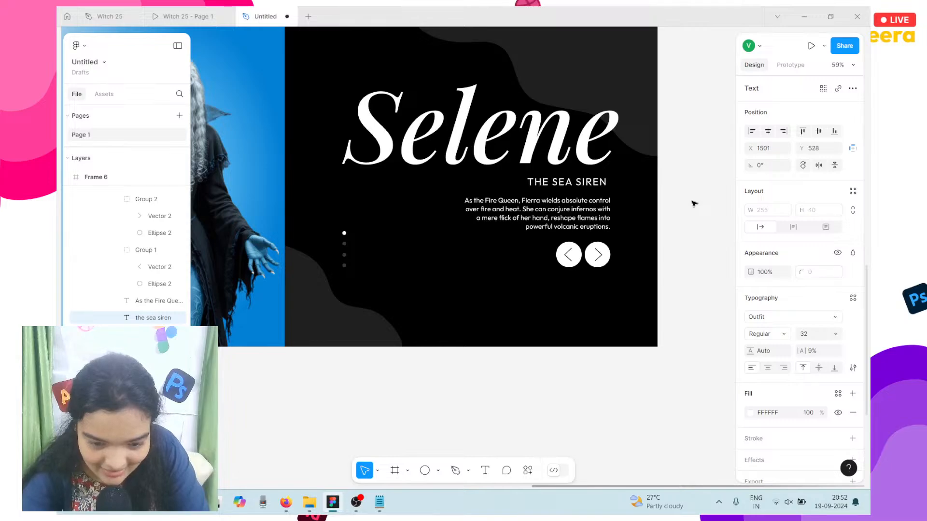
{"action": "key", "text": "Right"}
{"action": "key", "text": "Right"}
{"action": "key", "text": "Right"}
{"action": "key", "text": "Right"}
{"action": "key", "text": "Right"}
{"action": "key", "text": "Right"}
{"action": "key", "text": "Right"}
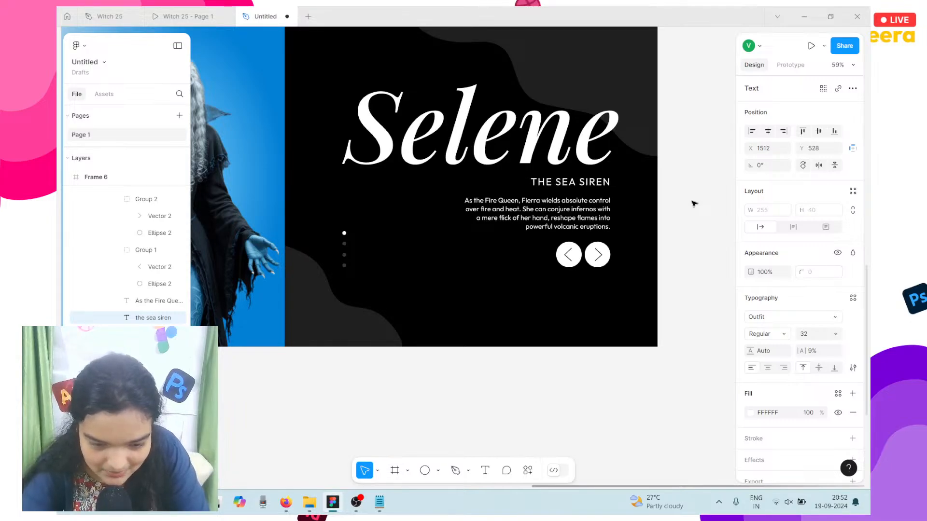
{"action": "key", "text": "Left"}
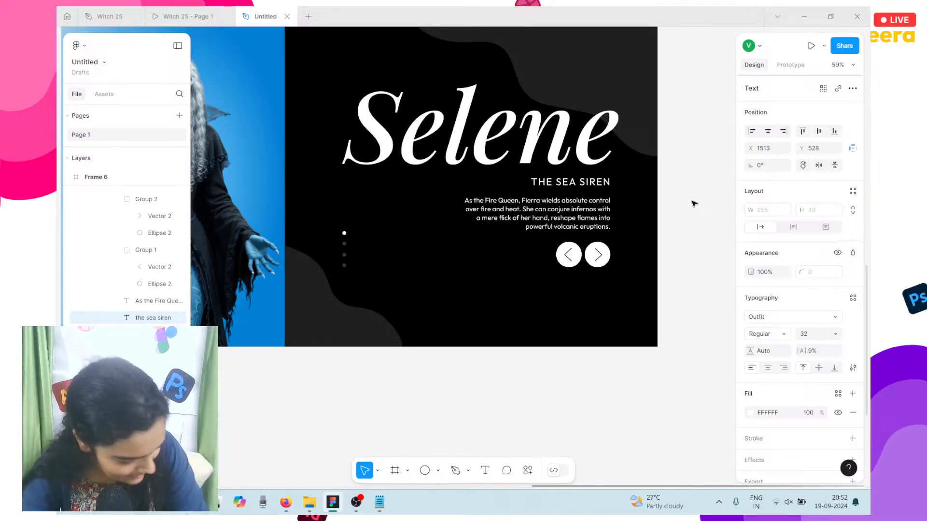
{"action": "scroll", "coordinate": [667, 379], "scroll_direction": "down", "scroll_amount": 3}
{"action": "left_click", "coordinate": [662, 381]}
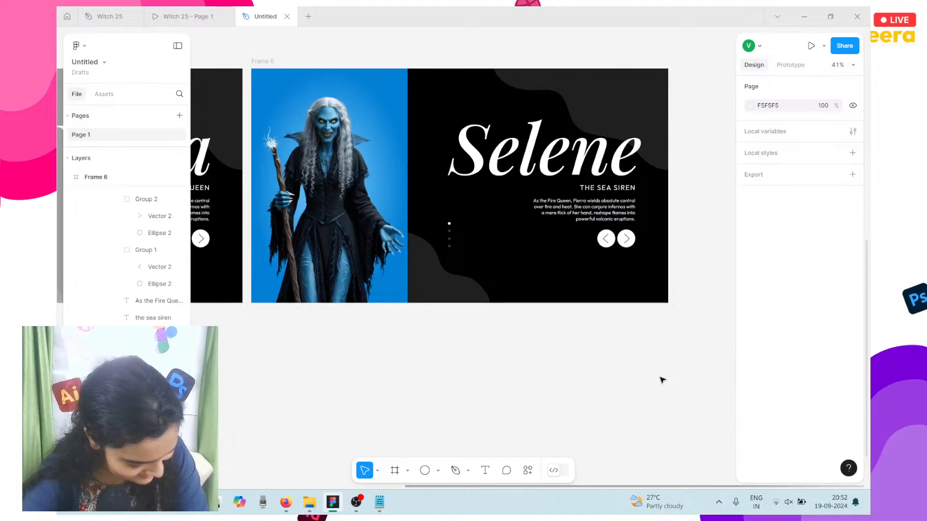
{"action": "scroll", "coordinate": [628, 379], "scroll_direction": "down", "scroll_amount": 2}
{"action": "scroll", "coordinate": [589, 377], "scroll_direction": "down", "scroll_amount": 2}
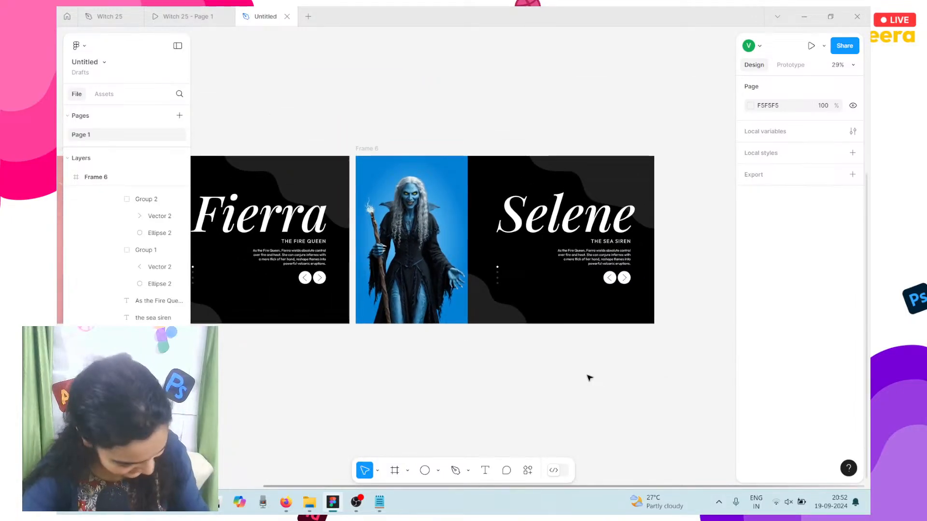
{"action": "scroll", "coordinate": [589, 378], "scroll_direction": "right", "scroll_amount": 2}
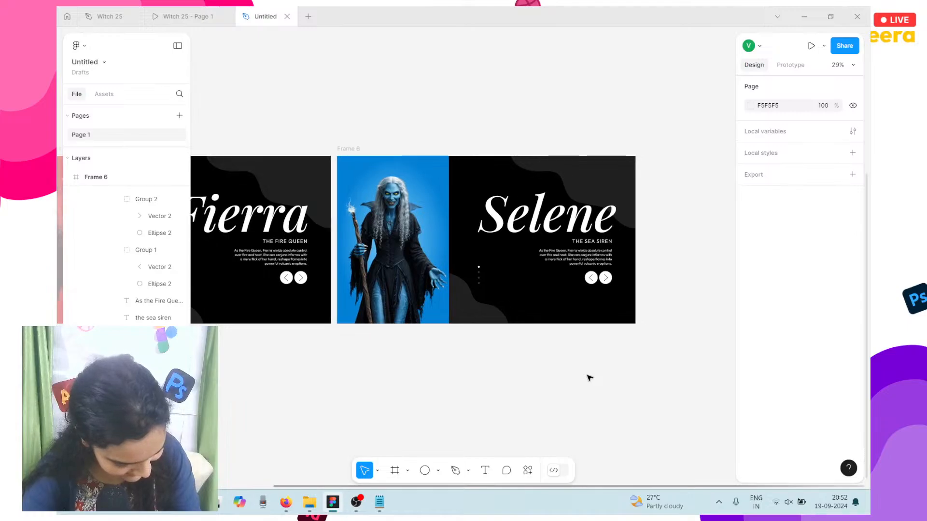
Step: Copy Selene's description line from the notes
{"action": "left_click", "coordinate": [341, 149]}
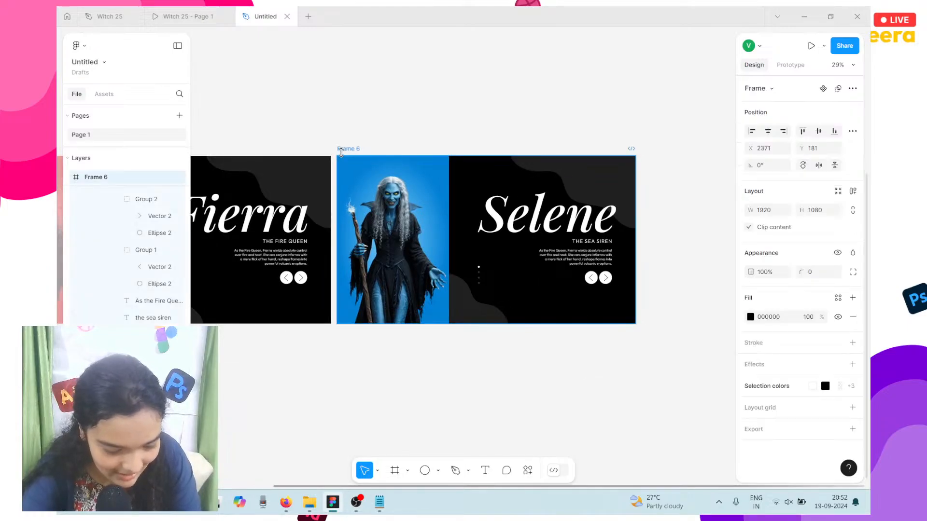
{"action": "double_click", "coordinate": [558, 262]}
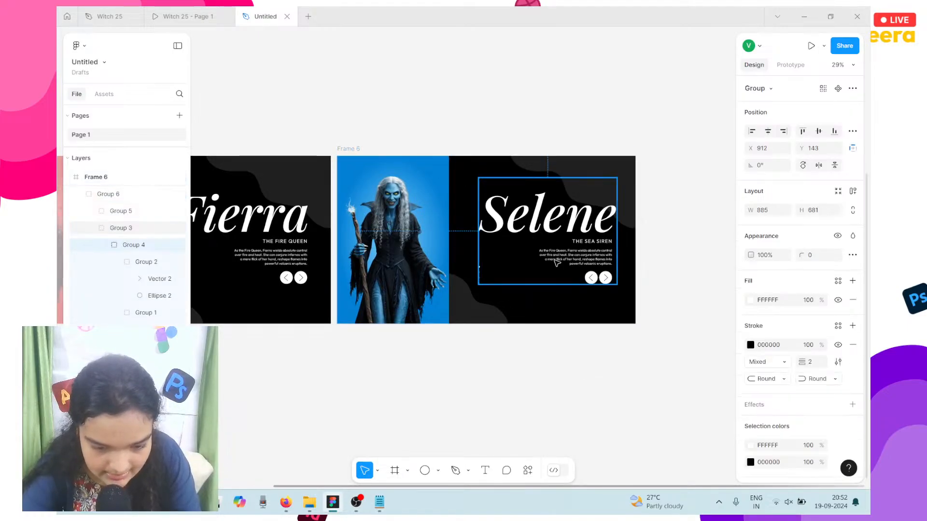
{"action": "double_click", "coordinate": [557, 263]}
{"action": "left_click", "coordinate": [379, 502]}
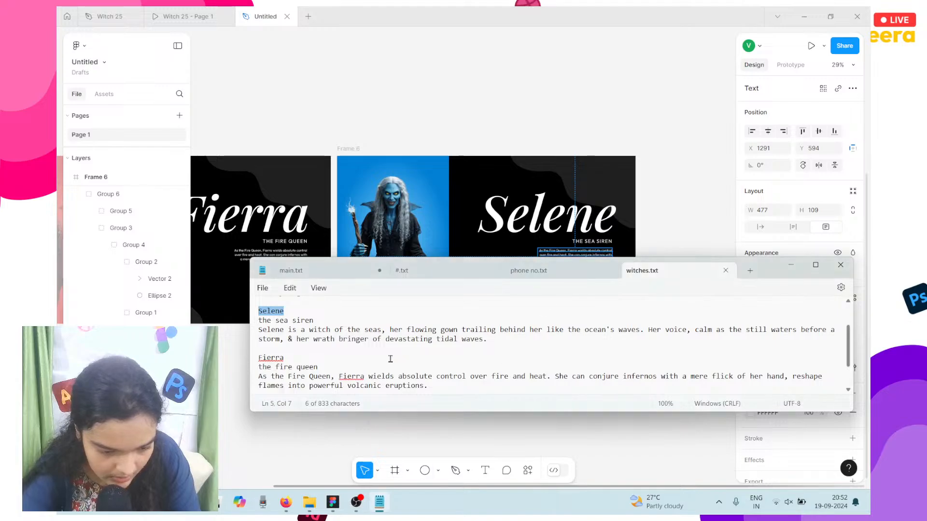
{"action": "double_click", "coordinate": [338, 338]}
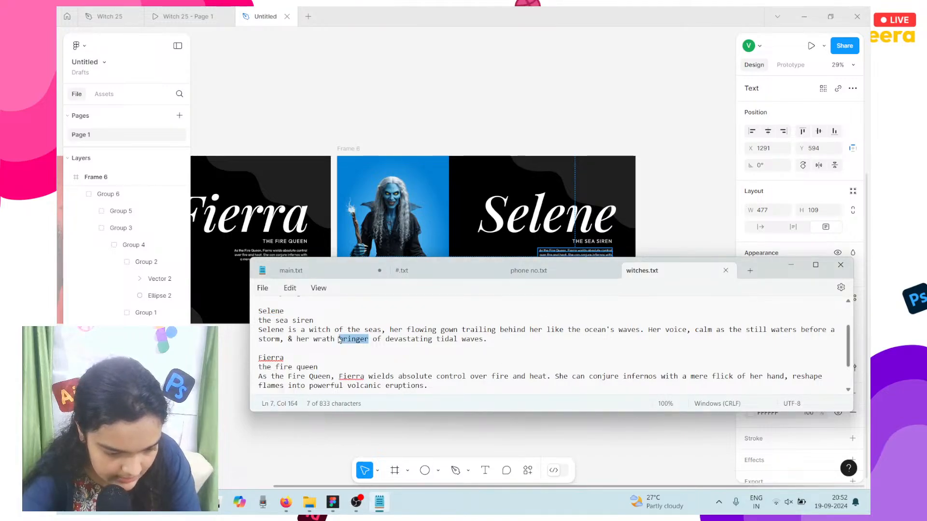
{"action": "triple_click", "coordinate": [339, 340]}
{"action": "key", "text": "ctrl+c"}
{"action": "double_click", "coordinate": [558, 257]}
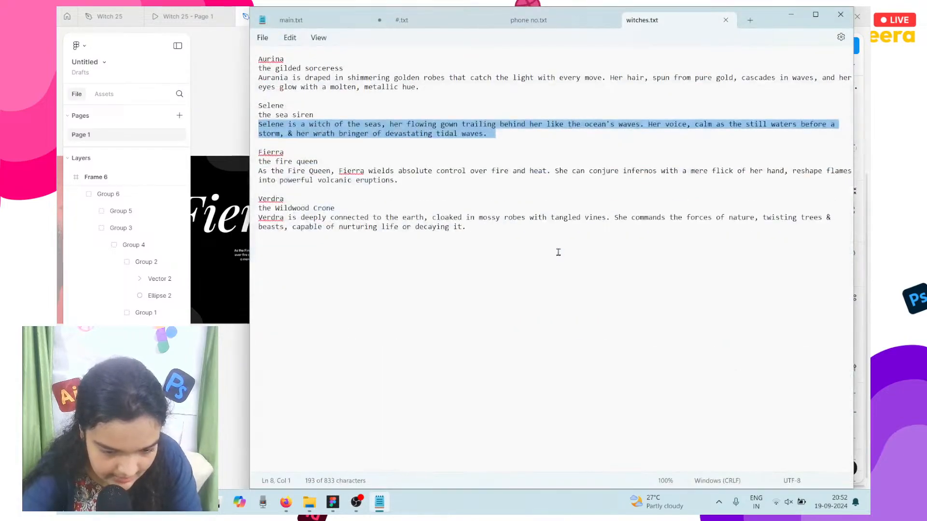
{"action": "left_click", "coordinate": [230, 368]}
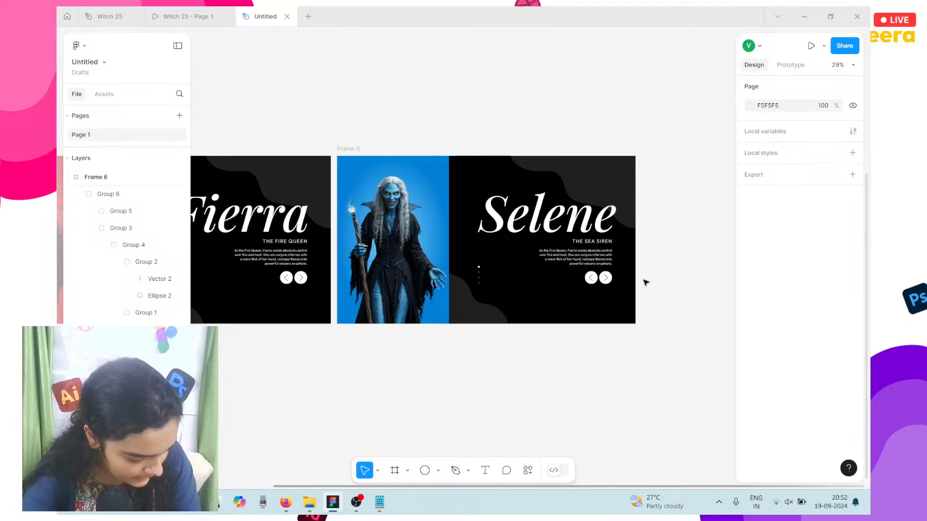
Step: Paste the sea-witch description over the paragraph and delete its trailing space
{"action": "scroll", "coordinate": [594, 261], "scroll_direction": "up", "scroll_amount": 5}
{"action": "scroll", "coordinate": [599, 266], "scroll_direction": "right", "scroll_amount": 3}
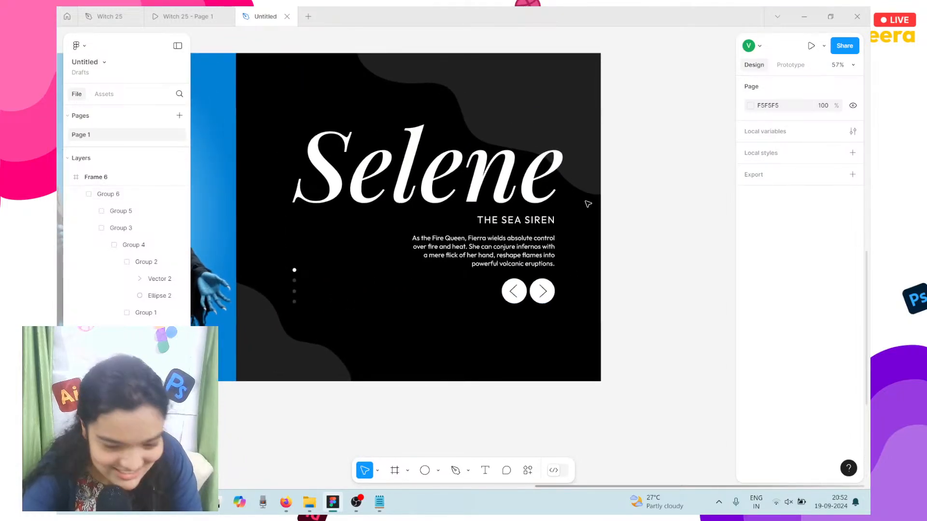
{"action": "left_click", "coordinate": [514, 269]}
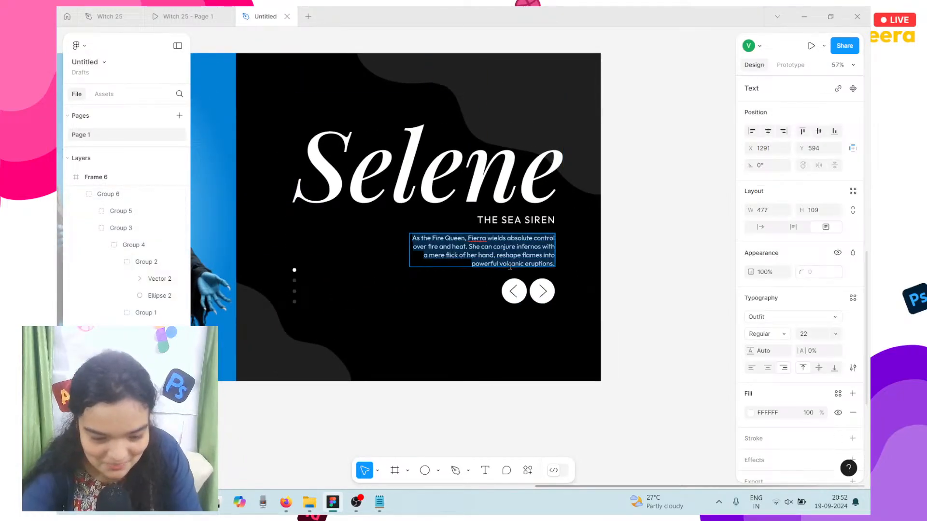
{"action": "key", "text": "ctrl+v"}
{"action": "key", "text": "Escape"}
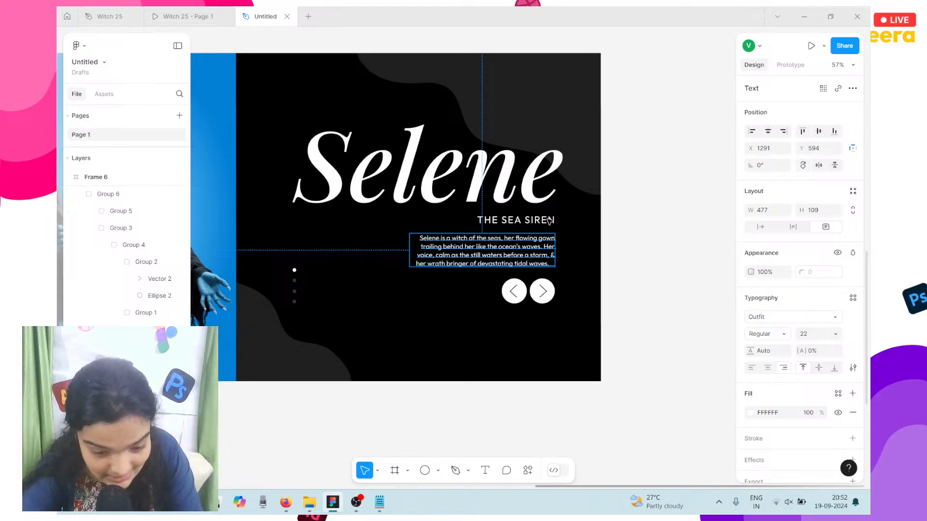
{"action": "key", "text": "Return"}
{"action": "scroll", "coordinate": [555, 263], "scroll_direction": "up", "scroll_amount": 5}
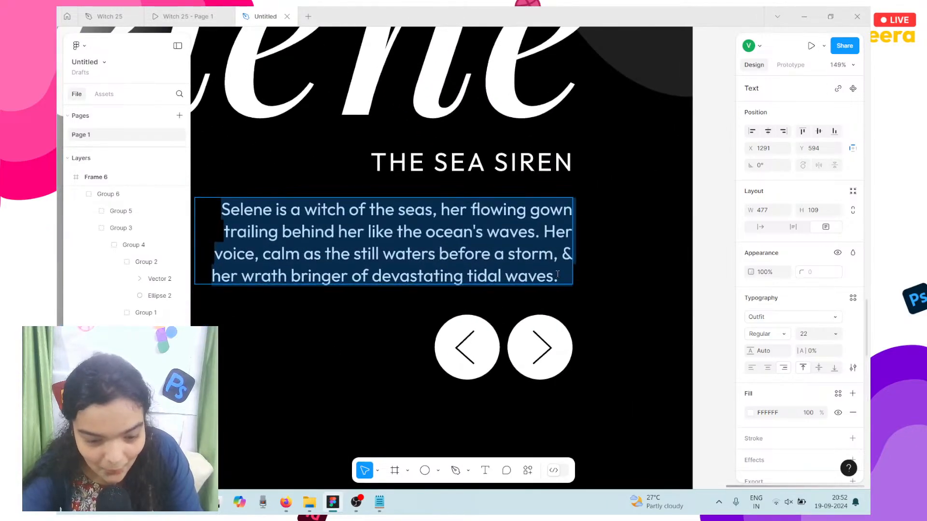
{"action": "left_click", "coordinate": [558, 274]}
{"action": "key", "text": "Delete"}
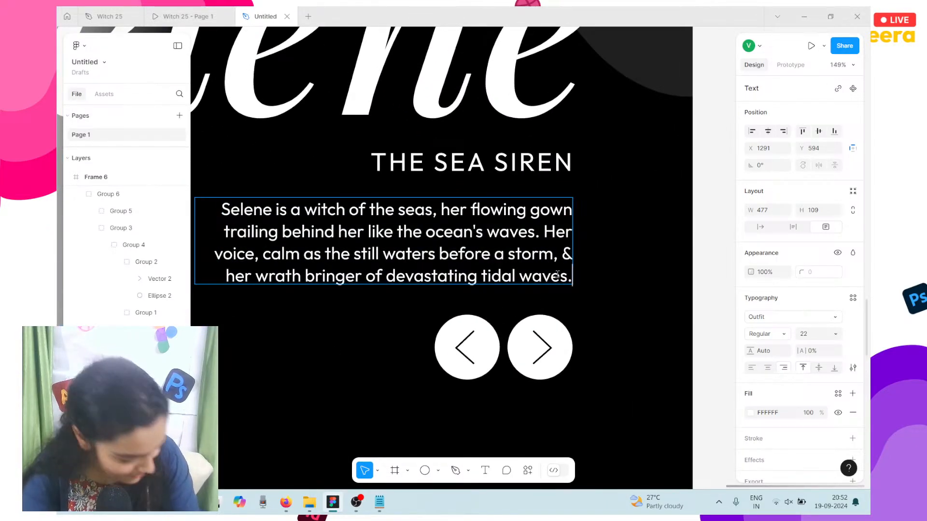
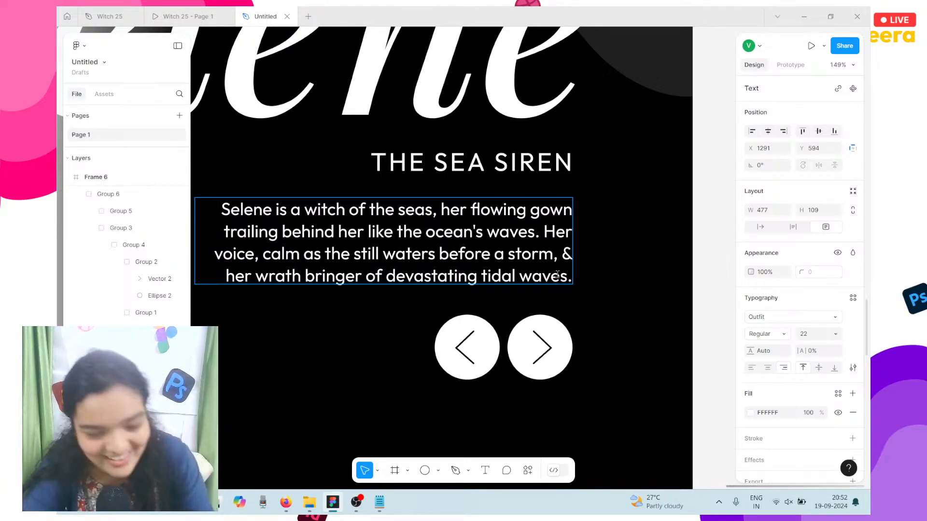
Step: Duplicate the Selene slide (Frame 6) to create Frame 7
{"action": "scroll", "coordinate": [572, 328], "scroll_direction": "down", "scroll_amount": 1}
{"action": "scroll", "coordinate": [571, 339], "scroll_direction": "down", "scroll_amount": 3, "text": "ctrl"}
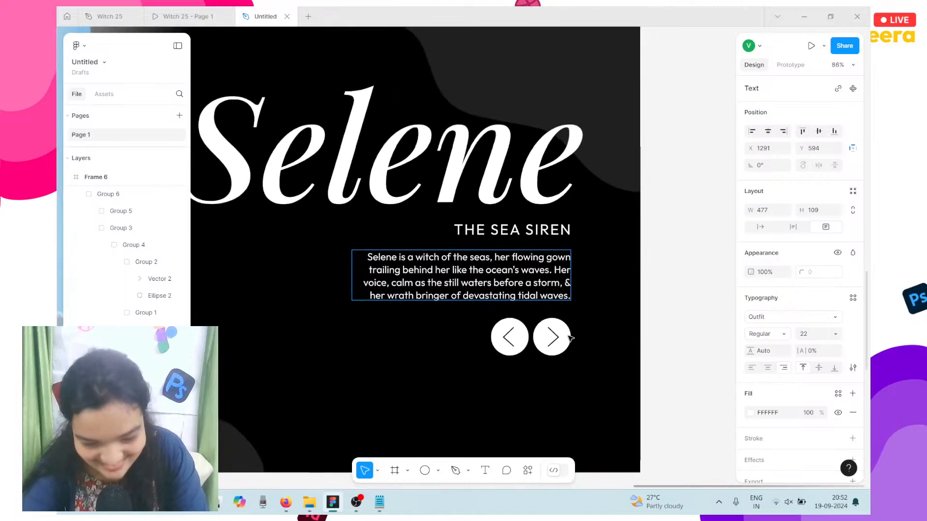
{"action": "scroll", "coordinate": [571, 339], "scroll_direction": "down", "scroll_amount": 4, "text": "ctrl"}
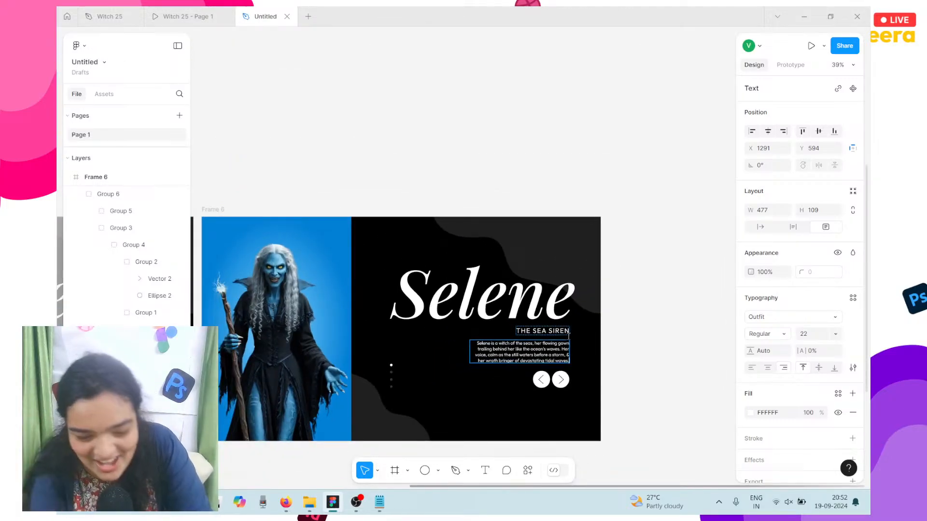
{"action": "left_click", "coordinate": [395, 142]}
{"action": "scroll", "coordinate": [396, 141], "scroll_direction": "left", "scroll_amount": 2}
{"action": "scroll", "coordinate": [396, 142], "scroll_direction": "down", "scroll_amount": 1}
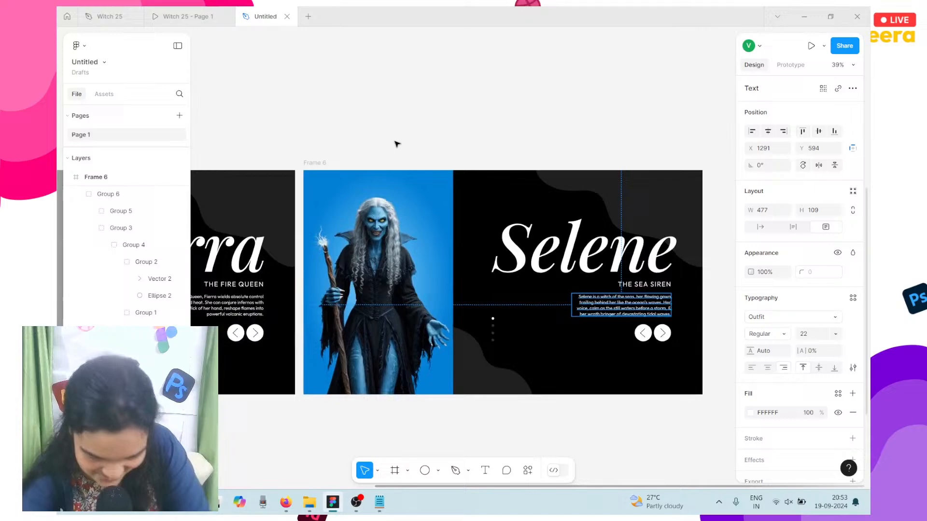
{"action": "left_click", "coordinate": [312, 162]}
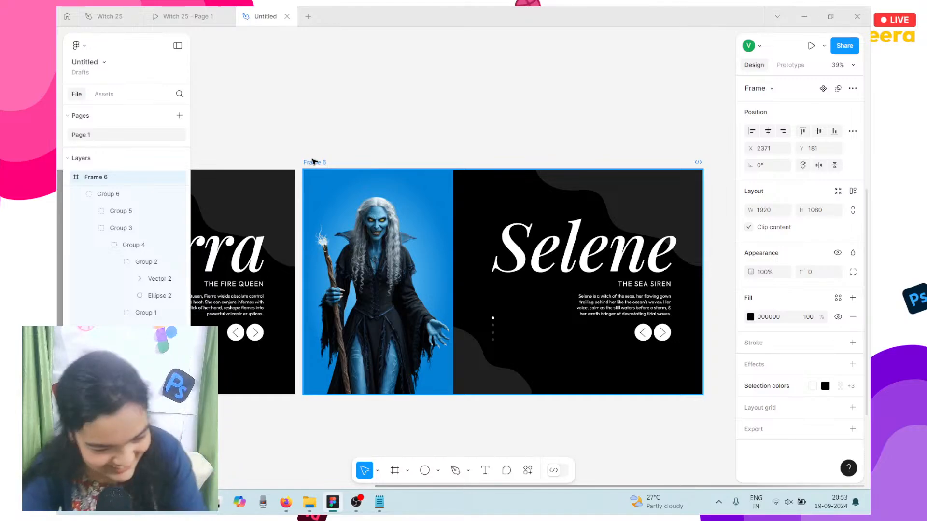
{"action": "key", "text": "ctrl+d"}
Step: Place the green witch image into Frame 7 over the blue witch
{"action": "scroll", "coordinate": [313, 162], "scroll_direction": "down", "scroll_amount": 3, "text": "ctrl"}
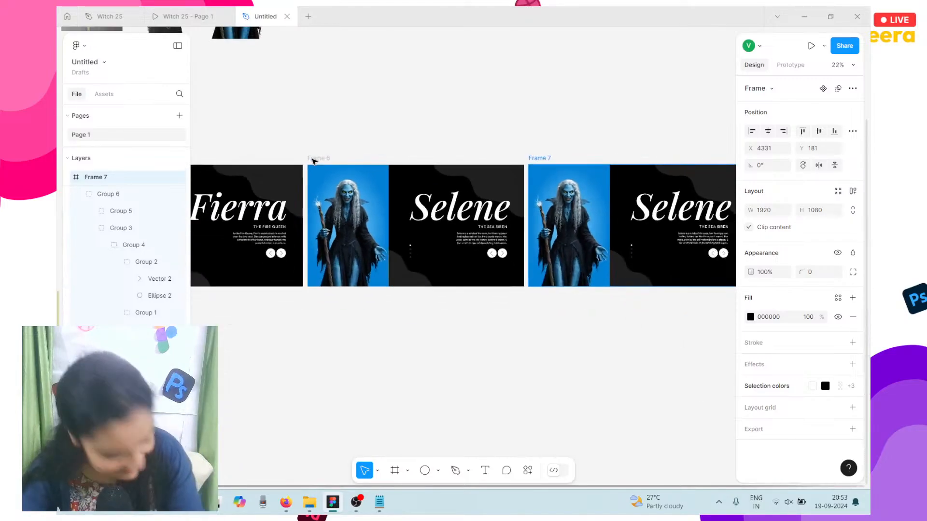
{"action": "scroll", "coordinate": [313, 162], "scroll_direction": "right", "scroll_amount": 1}
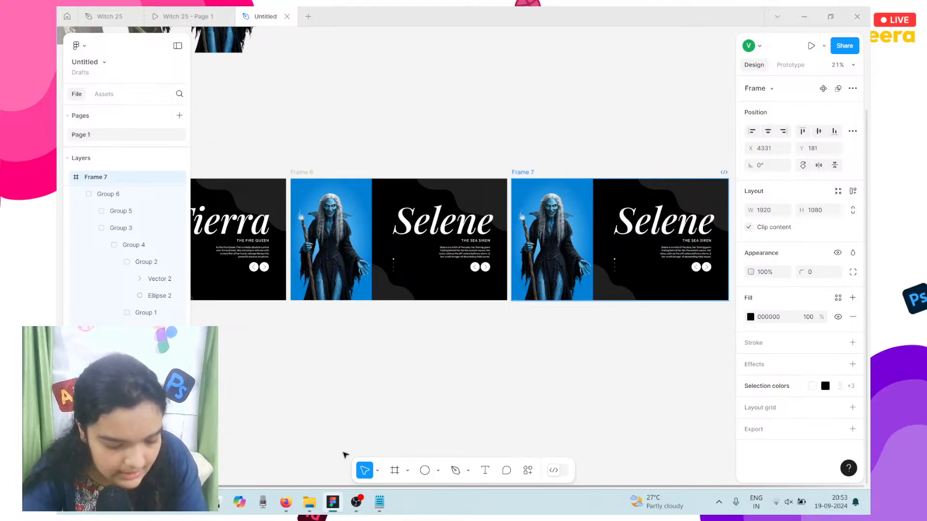
{"action": "scroll", "coordinate": [322, 395], "scroll_direction": "down", "scroll_amount": 3}
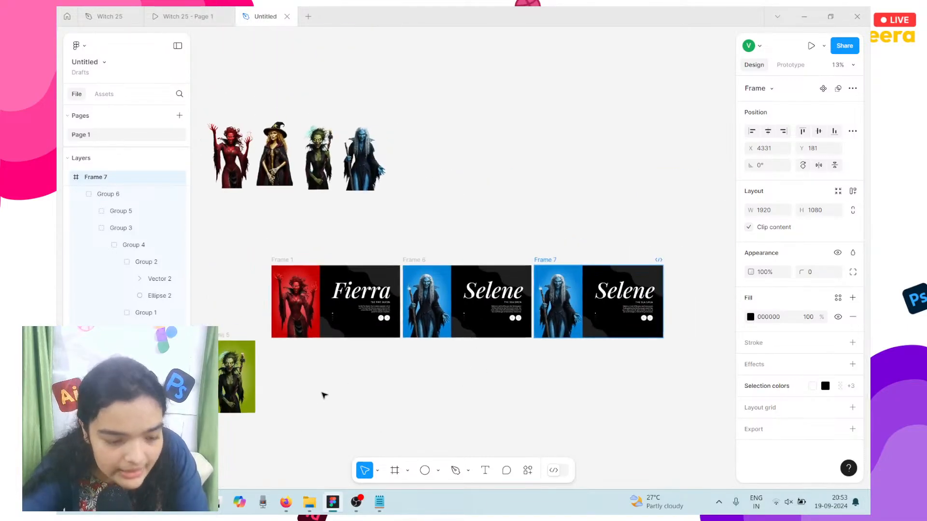
{"action": "left_click", "coordinate": [229, 377]}
{"action": "left_click_drag", "start_coordinate": [226, 376], "coordinate": [346, 354]}
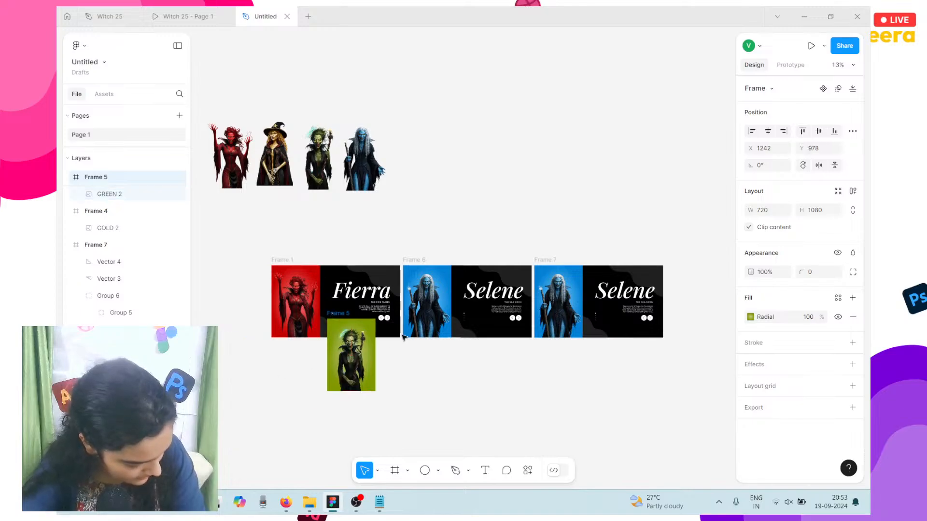
{"action": "left_click_drag", "start_coordinate": [403, 336], "coordinate": [545, 302]}
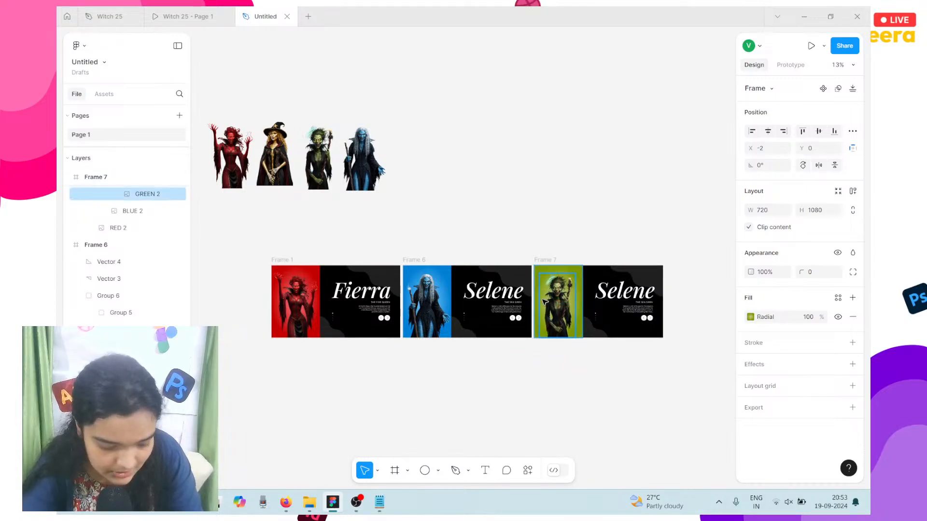
Step: Paste a green witch frame below Frame 6
{"action": "left_click", "coordinate": [420, 261]}
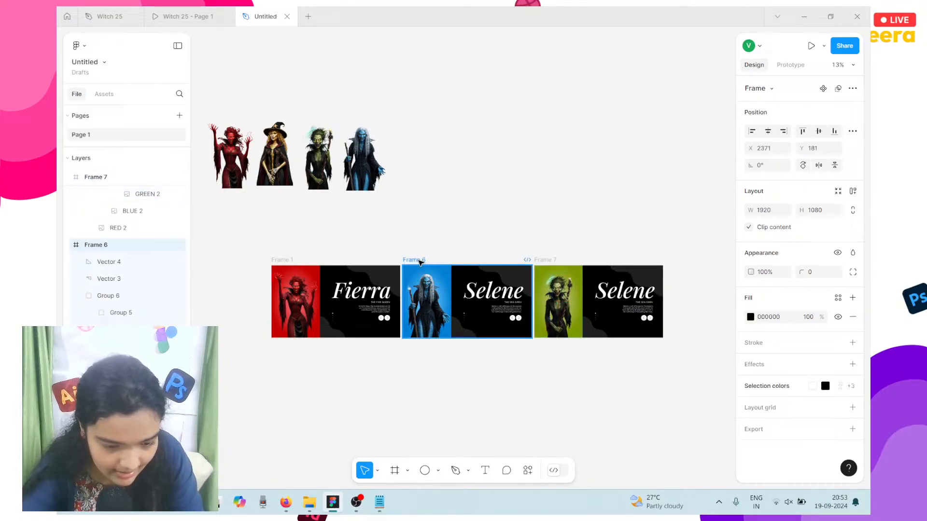
{"action": "key", "text": "ctrl+v"}
{"action": "left_click_drag", "start_coordinate": [437, 318], "coordinate": [441, 369]}
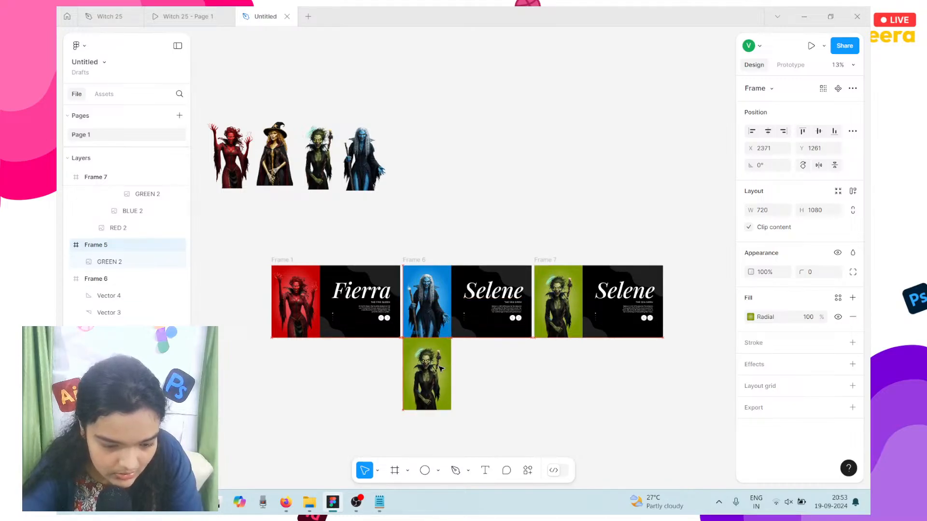
{"action": "left_click", "coordinate": [381, 502]}
{"action": "left_click", "coordinate": [232, 222]}
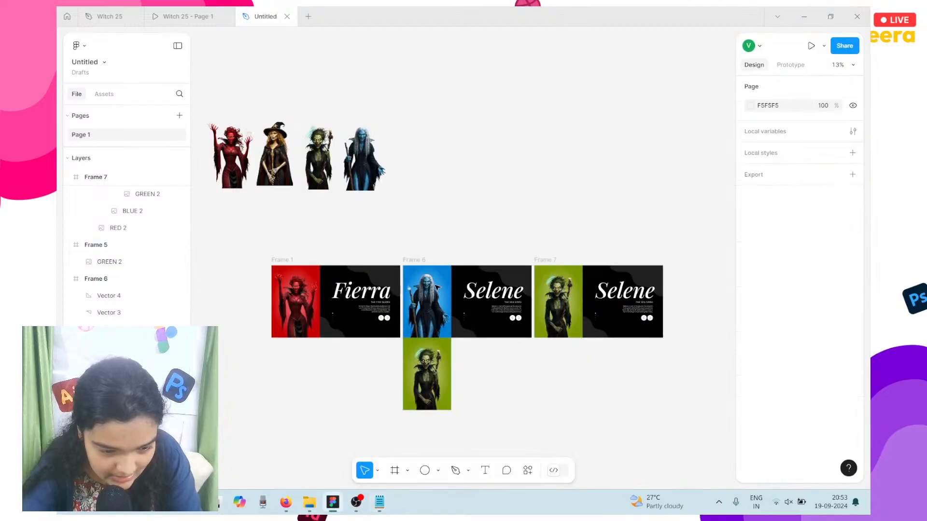
Step: Retitle Frame 7 from Selene to 'Ashmit'
{"action": "left_click", "coordinate": [623, 298]}
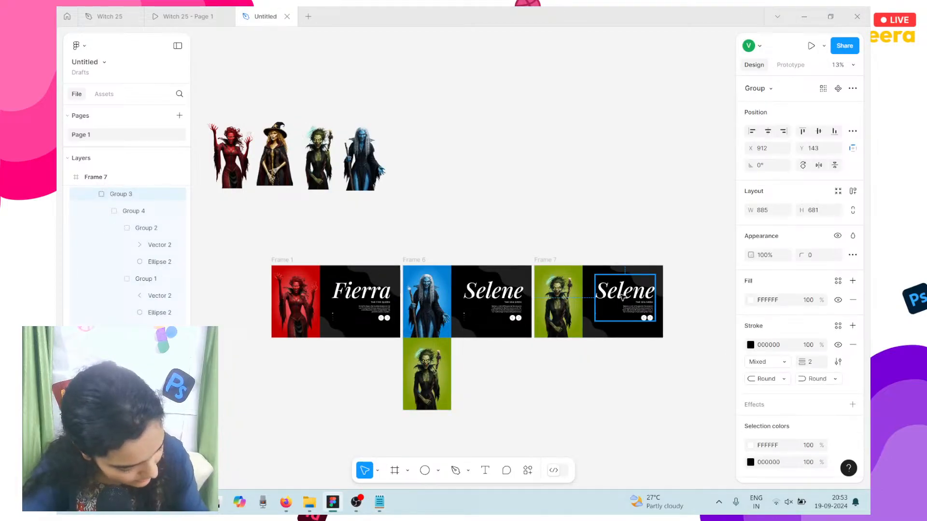
{"action": "double_click", "coordinate": [622, 297]}
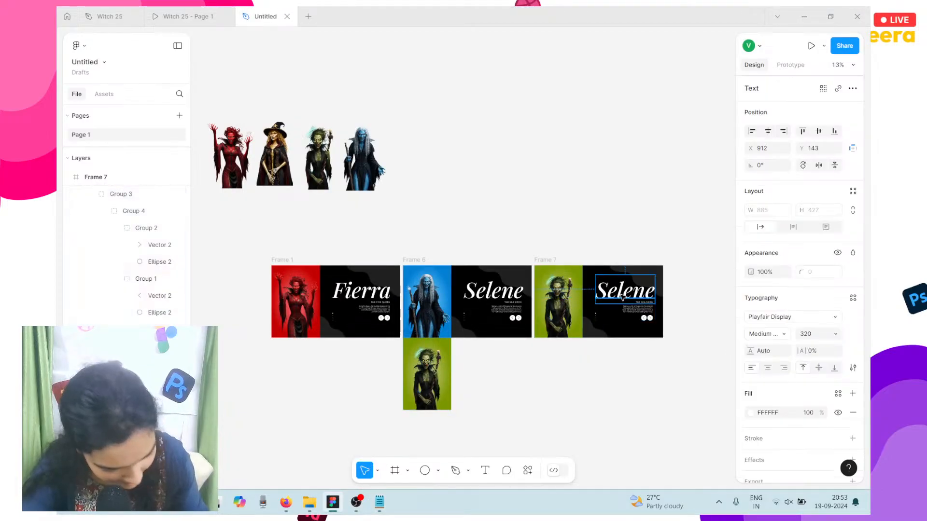
{"action": "scroll", "coordinate": [620, 296], "scroll_direction": "up", "scroll_amount": 5}
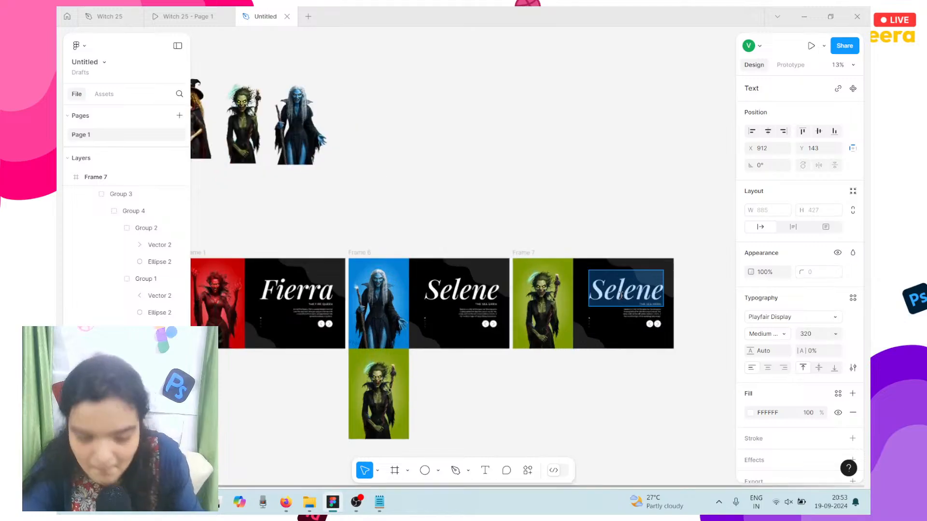
{"action": "type", "text": "Veera"}
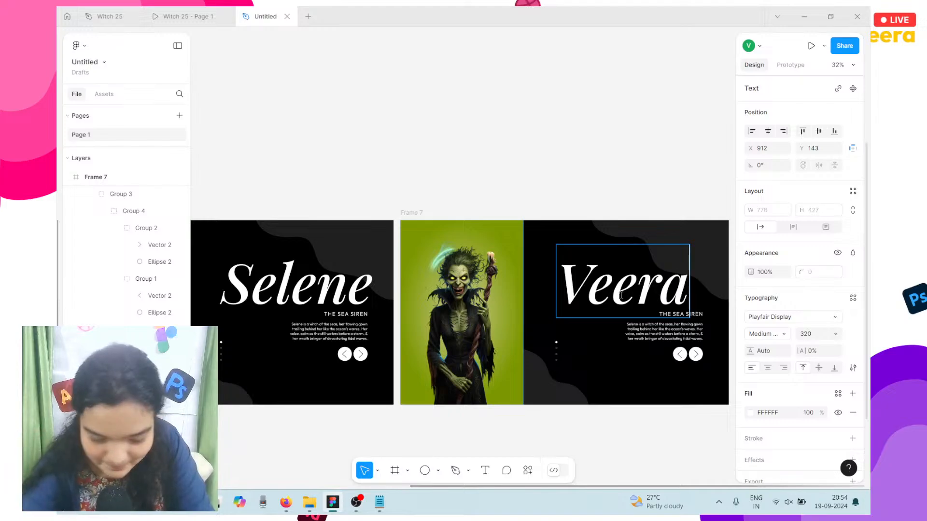
{"action": "type", "text": "s"}
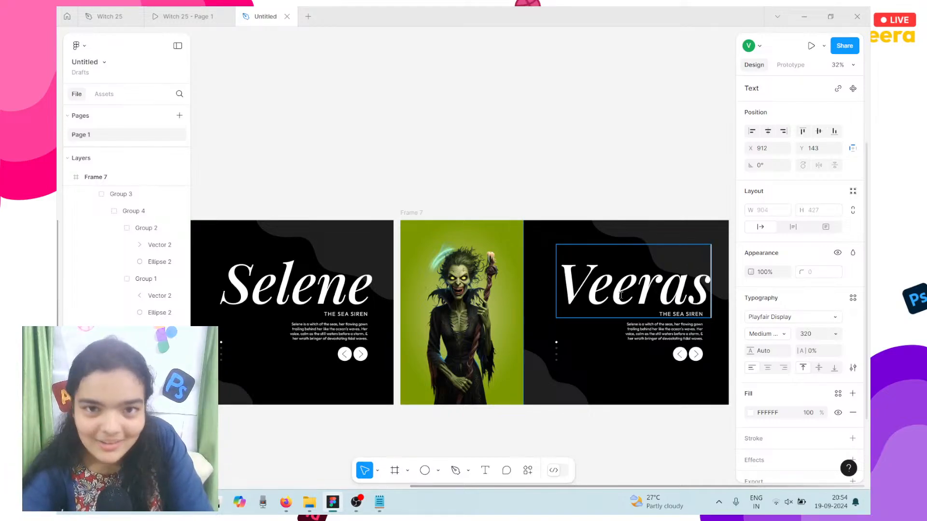
{"action": "key", "text": "BackSpace"}
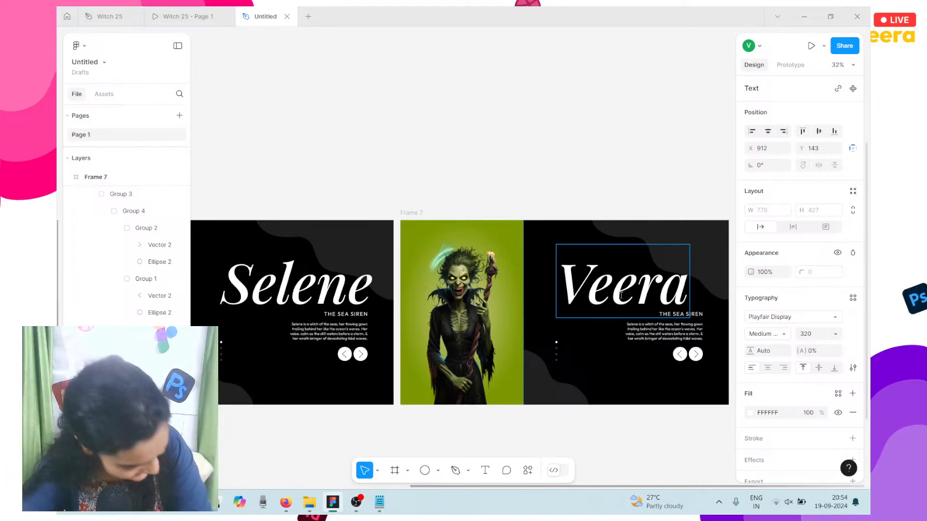
{"action": "key", "text": "BackSpace"}
{"action": "key", "text": "BackSpace"}
{"action": "key", "text": "BackSpace"}
{"action": "key", "text": "BackSpace"}
{"action": "key", "text": "BackSpace"}
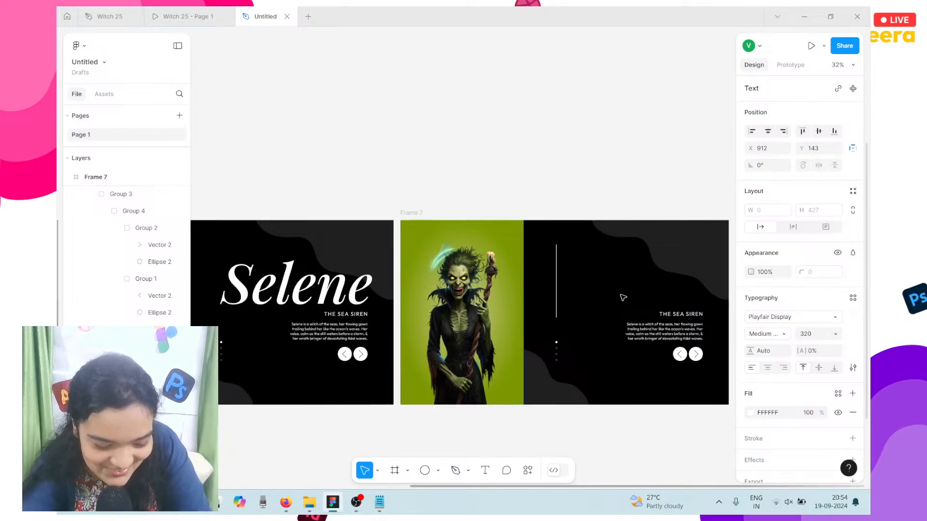
{"action": "type", "text": "Ashmit"}
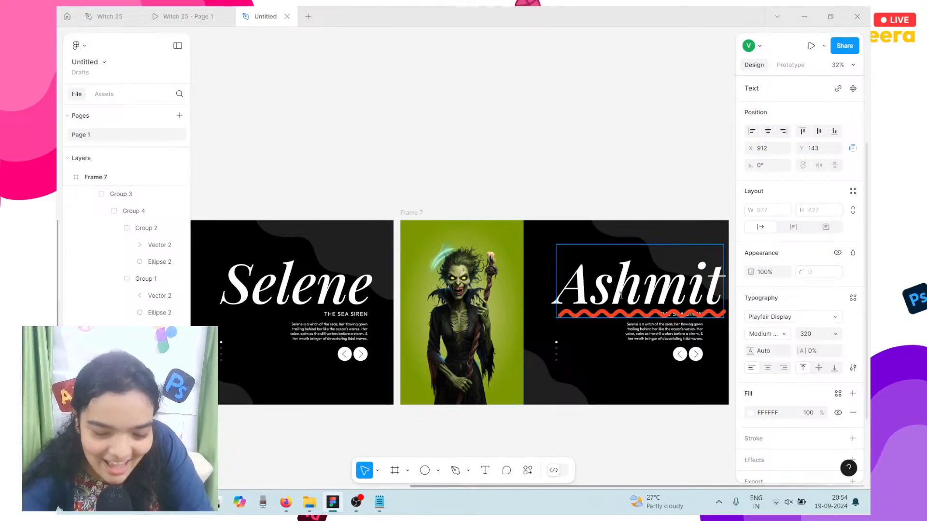
{"action": "key", "text": "Escape"}
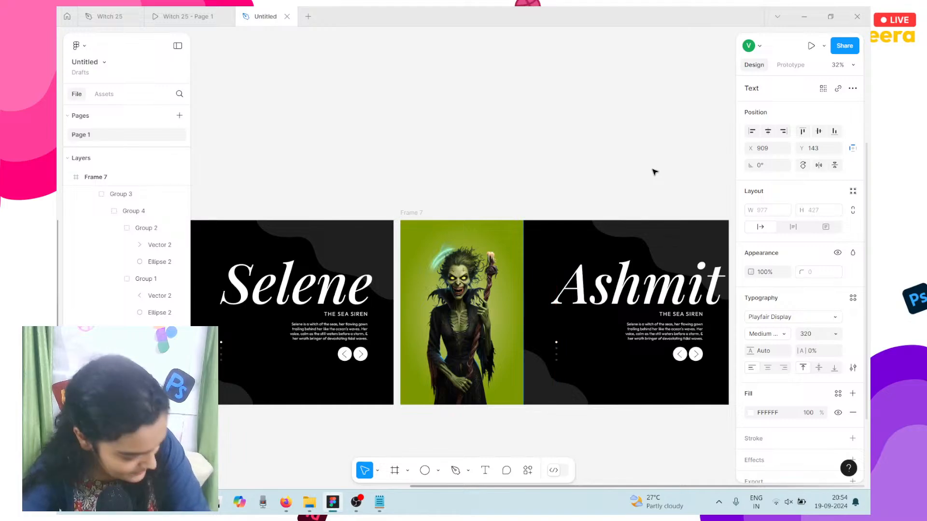
Step: Shift the Ashmit title slightly to the left
{"action": "key", "text": "Left"}
{"action": "key", "text": "Left"}
{"action": "key", "text": "Left"}
{"action": "key", "text": "Left"}
{"action": "key", "text": "Left"}
{"action": "key", "text": "Left"}
{"action": "key", "text": "Left"}
{"action": "key", "text": "Left"}
{"action": "key", "text": "Left"}
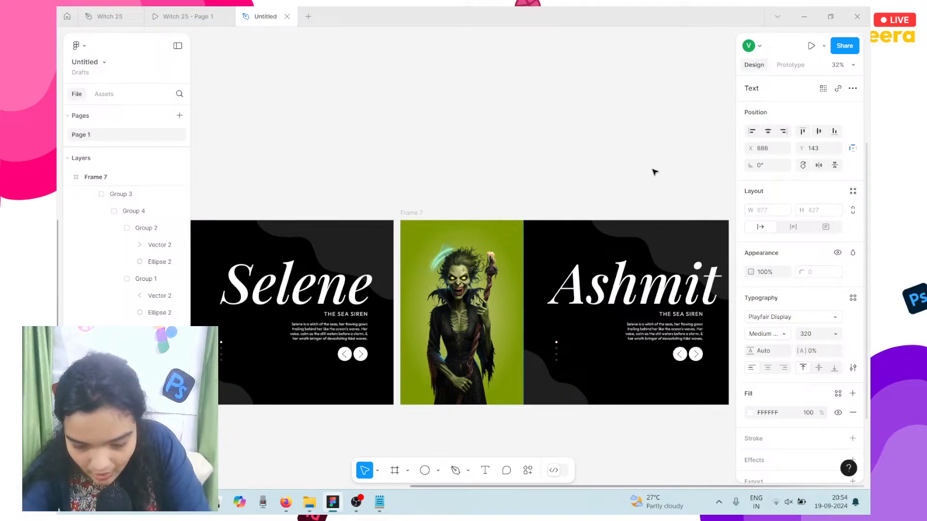
{"action": "key", "text": "Left"}
{"action": "key", "text": "Left"}
{"action": "key", "text": "Left"}
{"action": "key", "text": "Left"}
{"action": "key", "text": "Left"}
{"action": "key", "text": "Left"}
{"action": "key", "text": "Left"}
{"action": "key", "text": "Left"}
{"action": "key", "text": "Left"}
{"action": "key", "text": "Left"}
{"action": "key", "text": "Left"}
{"action": "key", "text": "Left"}
{"action": "key", "text": "Left"}
{"action": "key", "text": "Left"}
{"action": "key", "text": "Left"}
{"action": "key", "text": "Left"}
{"action": "key", "text": "Left"}
{"action": "key", "text": "Left"}
{"action": "key", "text": "Left"}
{"action": "key", "text": "Left"}
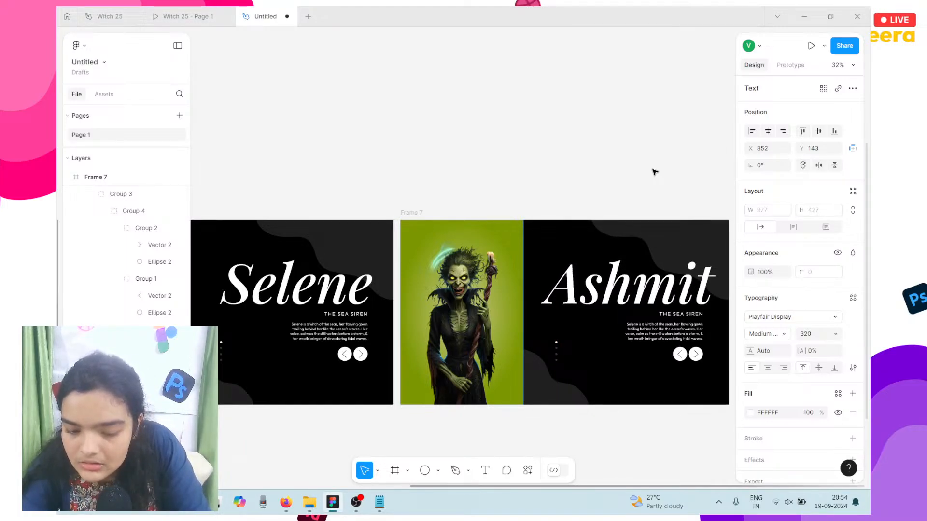
{"action": "key", "text": "Left"}
{"action": "key", "text": "Left"}
{"action": "key", "text": "Left"}
{"action": "key", "text": "Left"}
{"action": "key", "text": "Left"}
{"action": "key", "text": "Left"}
{"action": "key", "text": "Left"}
{"action": "key", "text": "Left"}
{"action": "key", "text": "Left"}
{"action": "key", "text": "Left"}
{"action": "key", "text": "Left"}
{"action": "key", "text": "Left"}
{"action": "key", "text": "Left"}
{"action": "key", "text": "Left"}
{"action": "key", "text": "Left"}
{"action": "key", "text": "Left"}
{"action": "key", "text": "Left"}
{"action": "key", "text": "Left"}
{"action": "key", "text": "Left"}
{"action": "key", "text": "Left"}
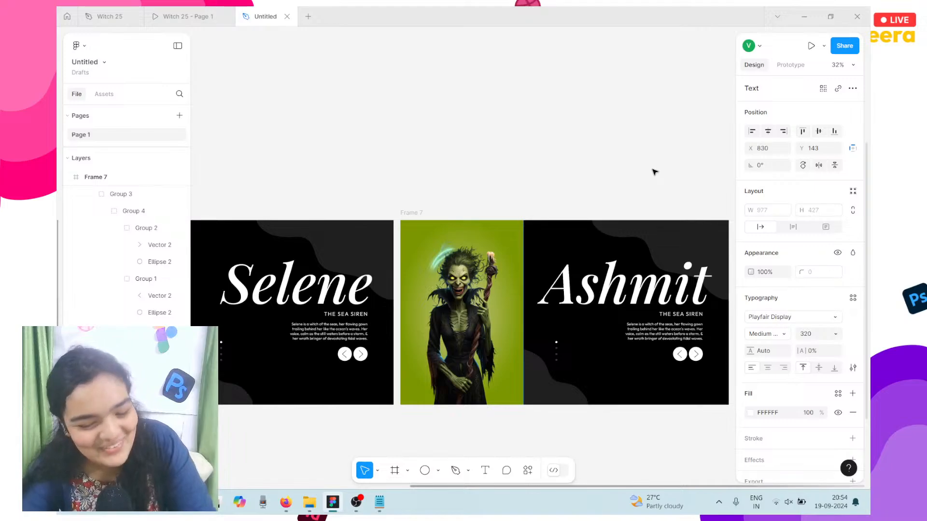
{"action": "key", "text": "Left"}
{"action": "key", "text": "Left"}
{"action": "key", "text": "Left"}
{"action": "key", "text": "Left"}
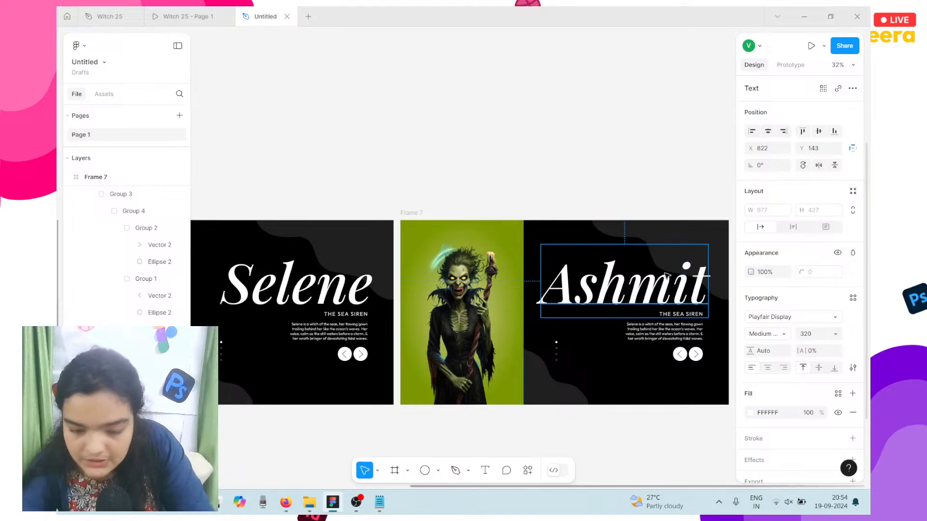
{"action": "key", "text": "Left"}
{"action": "key", "text": "Left"}
{"action": "key", "text": "Left"}
{"action": "key", "text": "Left"}
{"action": "key", "text": "Left"}
{"action": "key", "text": "Left"}
{"action": "key", "text": "Left"}
{"action": "key", "text": "Left"}
{"action": "key", "text": "Left"}
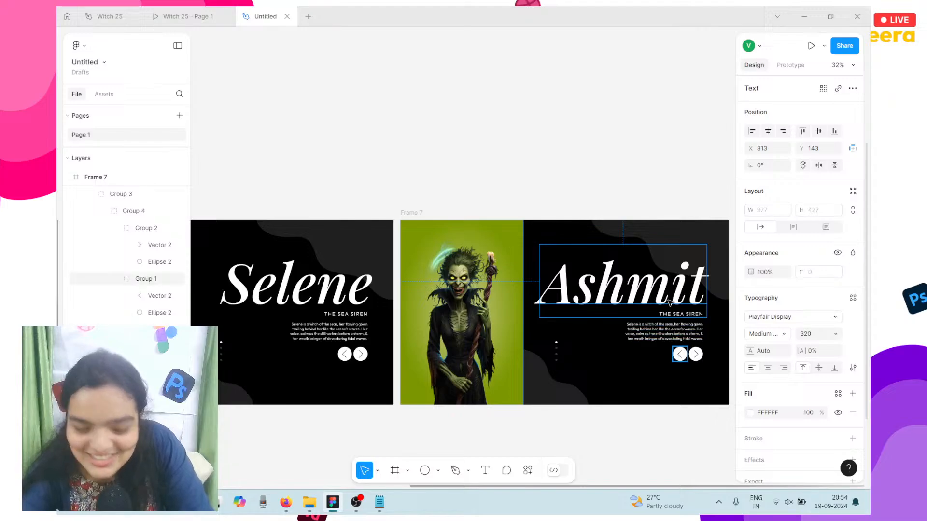
Step: Select Verdra's subtitle line 'the Wildwood Crone' in the witches notes
{"action": "left_click", "coordinate": [376, 507]}
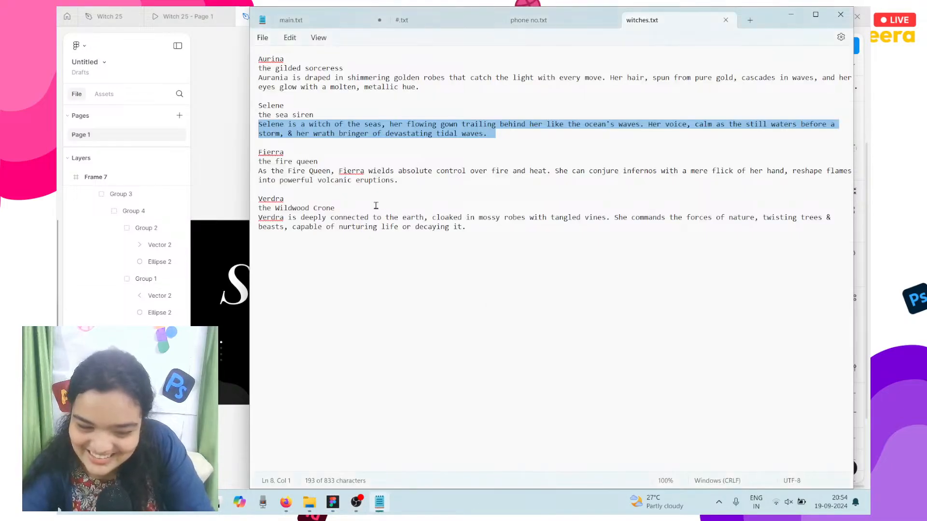
{"action": "double_click", "coordinate": [313, 211]}
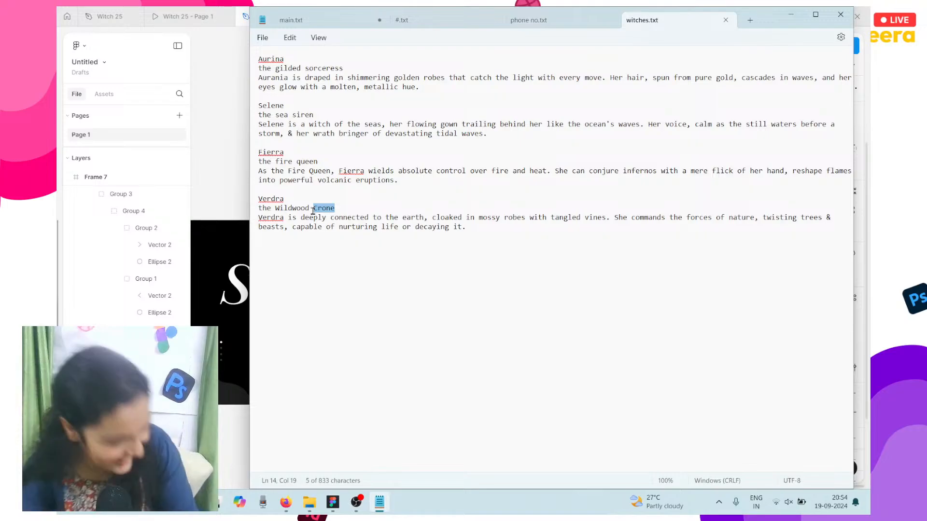
{"action": "triple_click", "coordinate": [313, 211]}
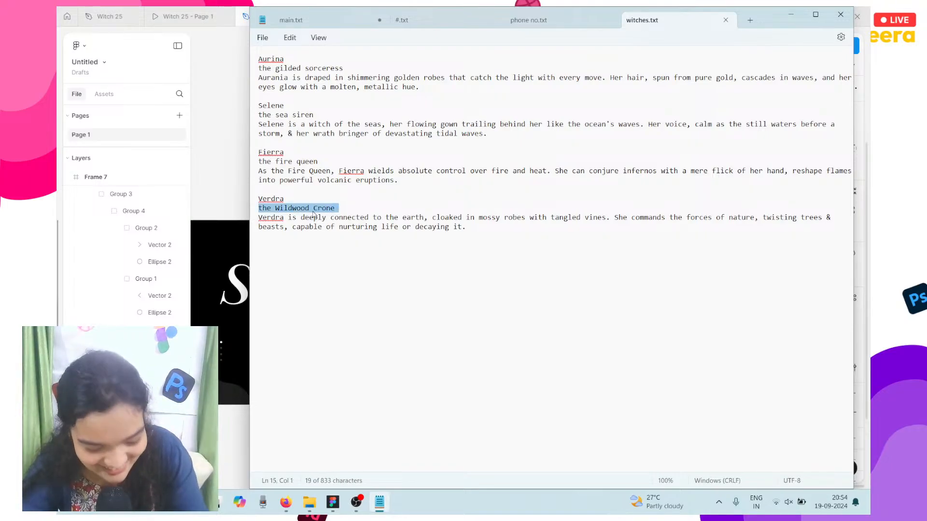
{"action": "left_click", "coordinate": [236, 416]}
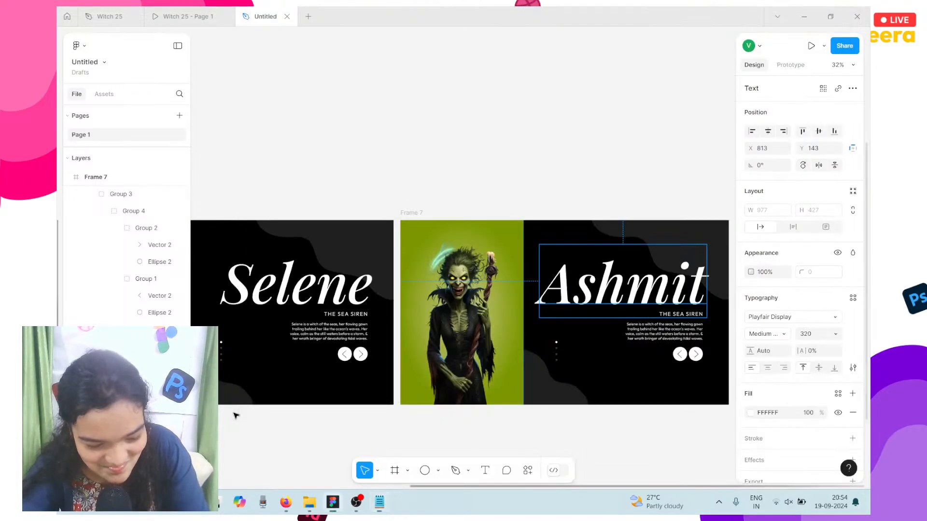
Step: Right-align the Ashmit slide's subtitle after undoing a first paste attempt
{"action": "left_click", "coordinate": [673, 318]}
{"action": "double_click", "coordinate": [673, 317]}
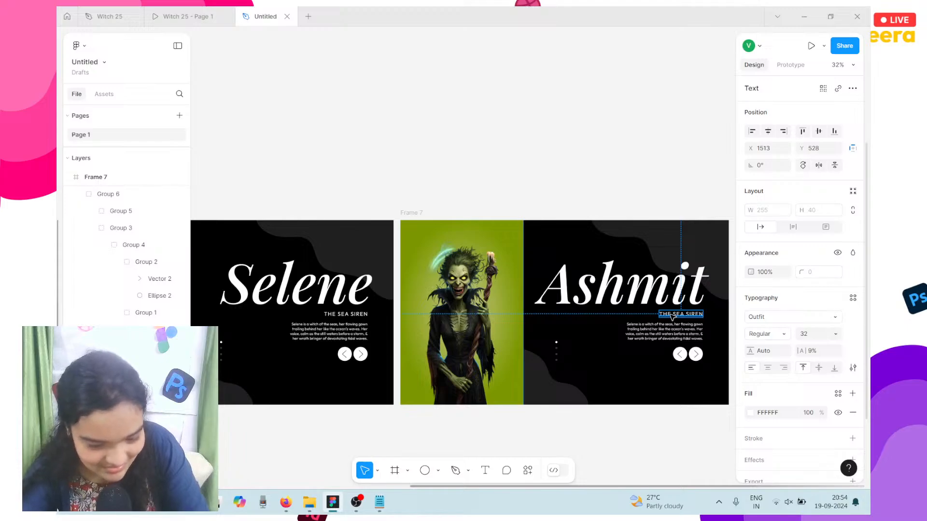
{"action": "type", "text": "THE WILDWOOD CRONE"}
{"action": "double_click", "coordinate": [671, 316]}
{"action": "double_click", "coordinate": [671, 315]}
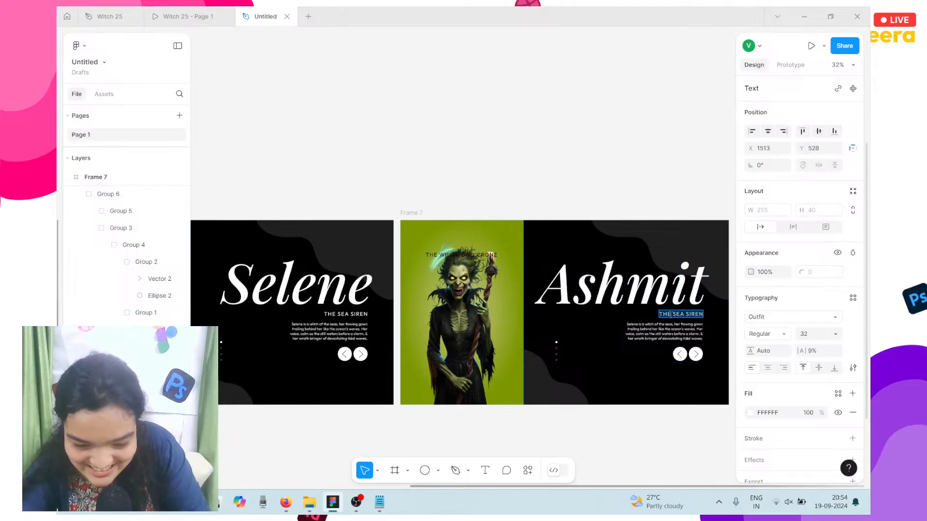
{"action": "type", "text": "THE WILDWOOD CRONE"}
{"action": "key", "text": "Escape"}
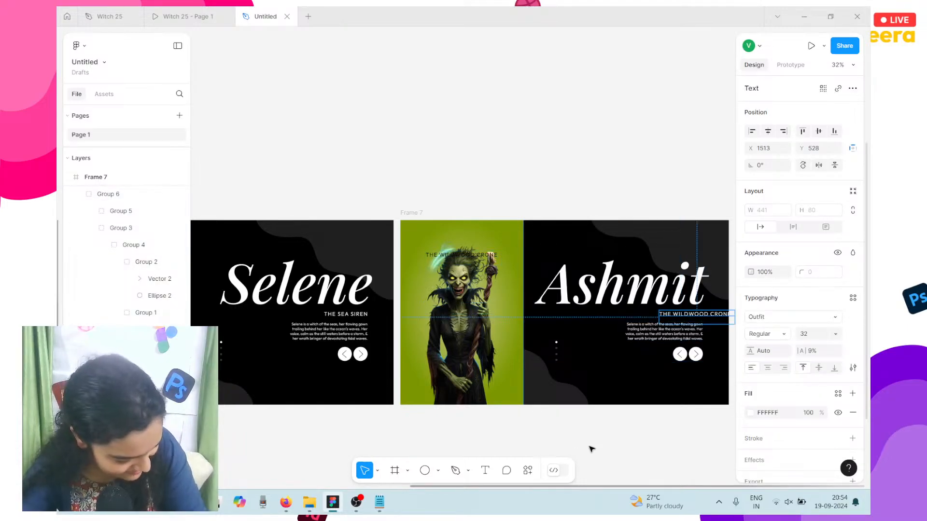
{"action": "key", "text": "ctrl+z"}
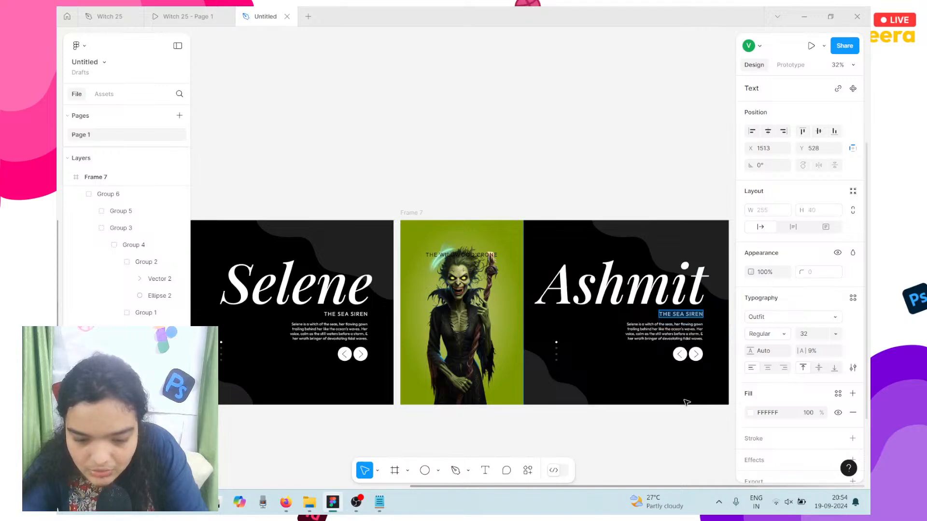
{"action": "key", "text": "Escape"}
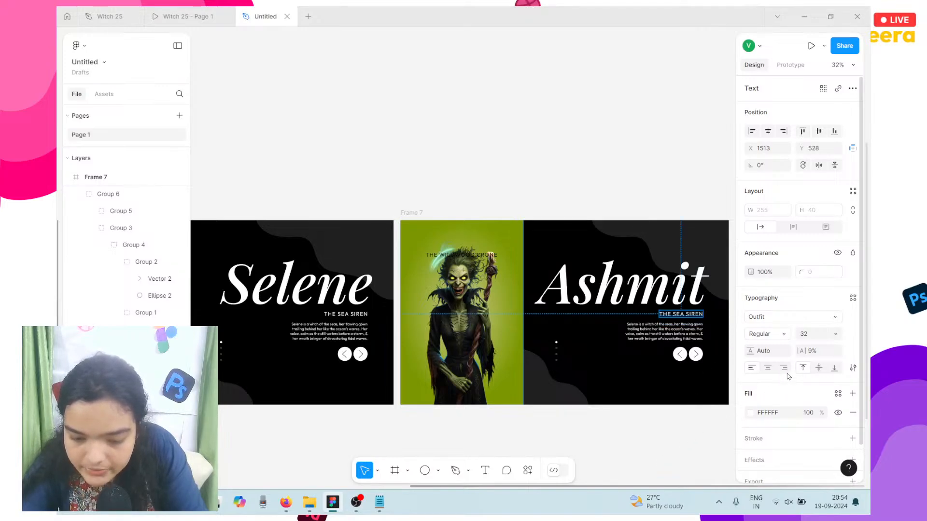
{"action": "left_click", "coordinate": [785, 368]}
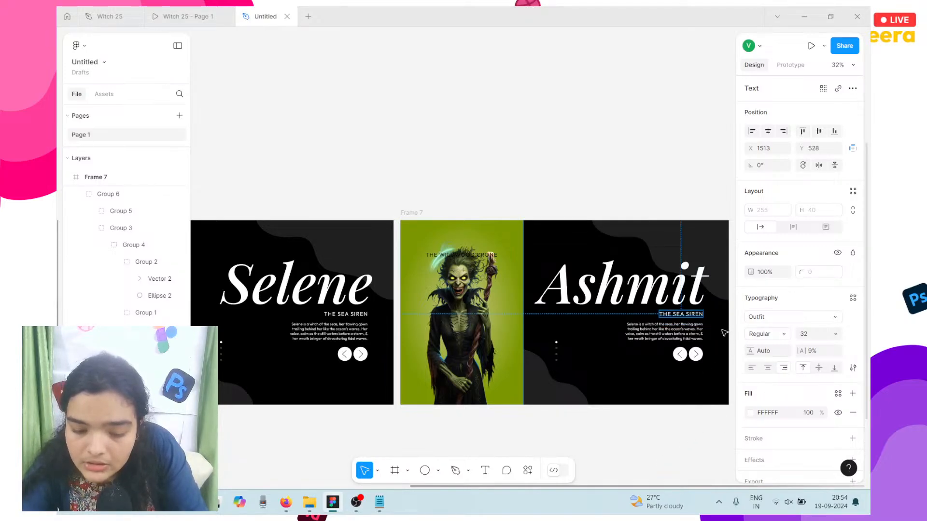
Step: Replace the subtitle with THE WILDWOOD CRONE, trim its trailing spaces and empty line, then select Verdra's description in the notes
{"action": "double_click", "coordinate": [684, 315]}
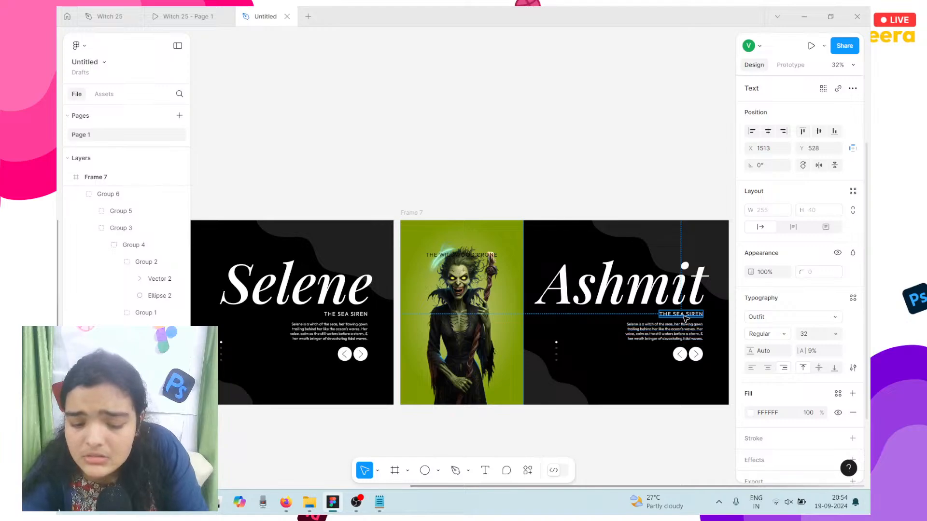
{"action": "type", "text": "THE WILDWOOD CRONE"}
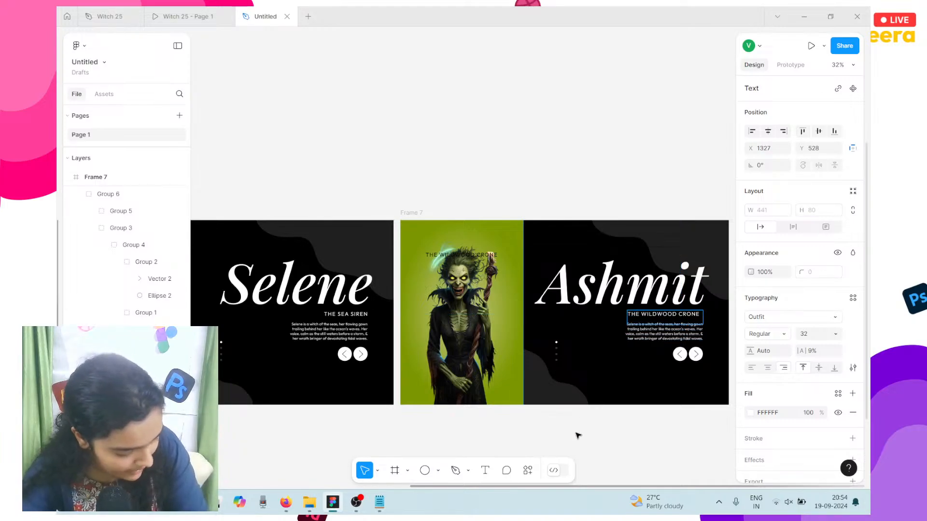
{"action": "key", "text": "Escape"}
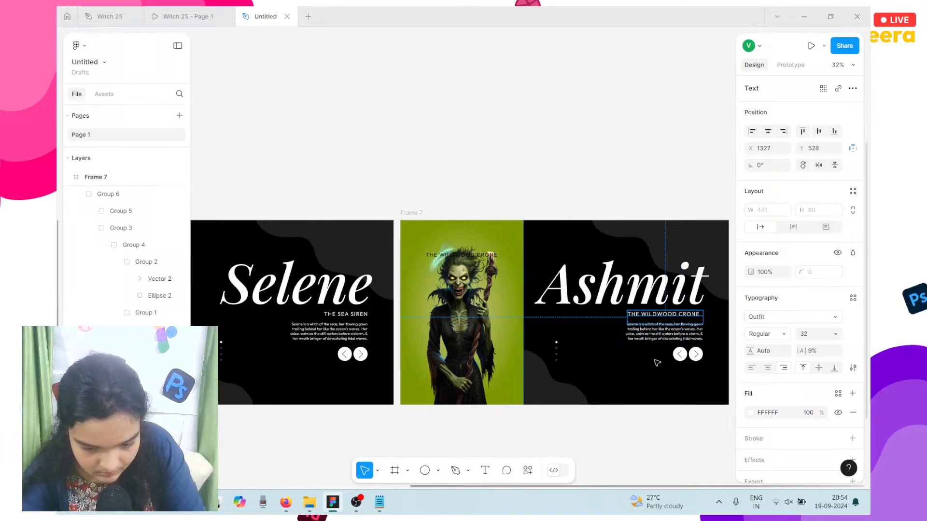
{"action": "double_click", "coordinate": [694, 314]}
{"action": "left_click", "coordinate": [700, 313]}
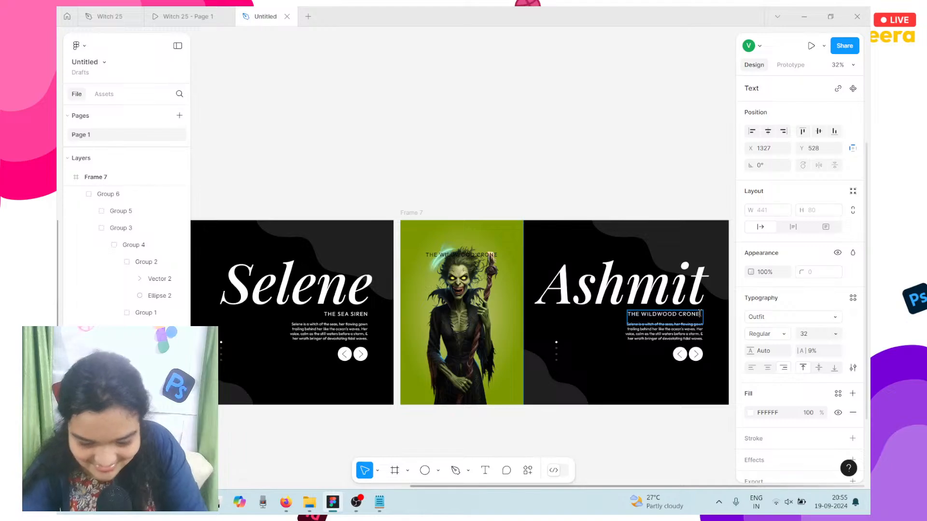
{"action": "key", "text": "BackSpace"}
{"action": "key", "text": "BackSpace"}
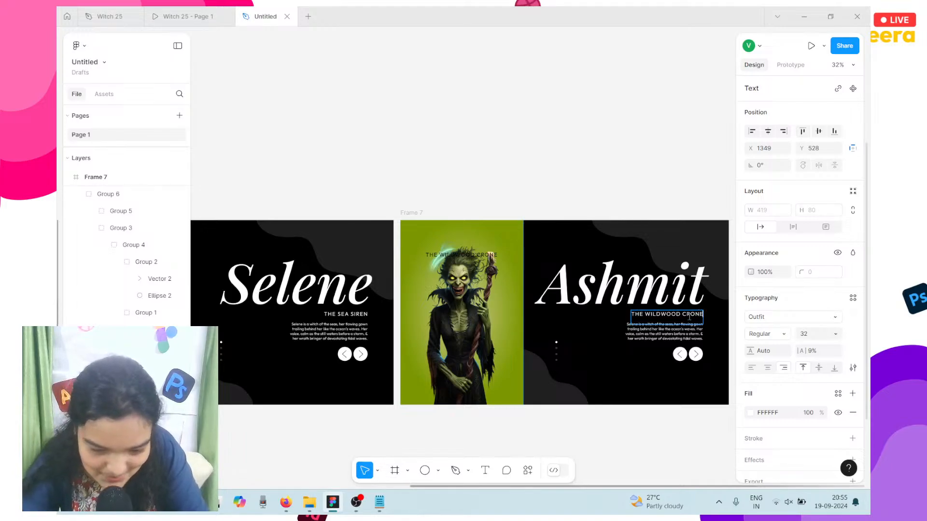
{"action": "key", "text": "BackSpace"}
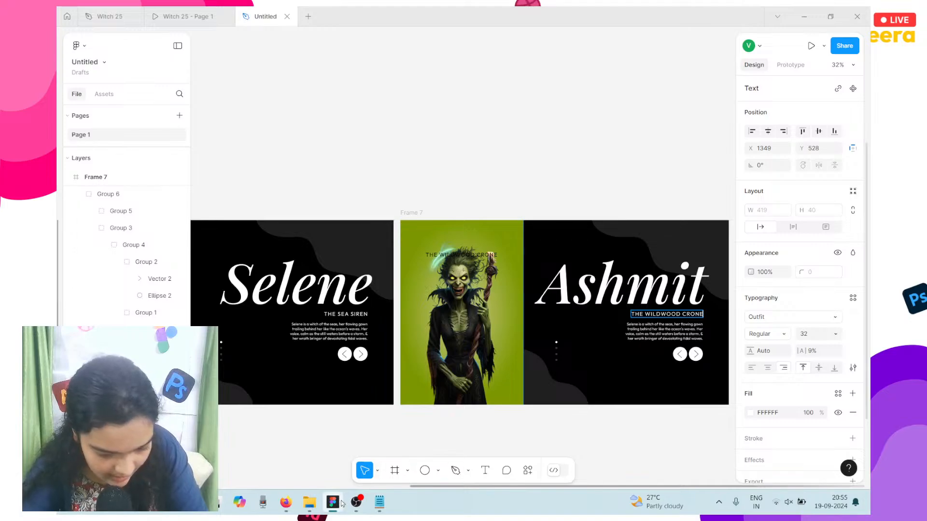
{"action": "left_click", "coordinate": [379, 502]}
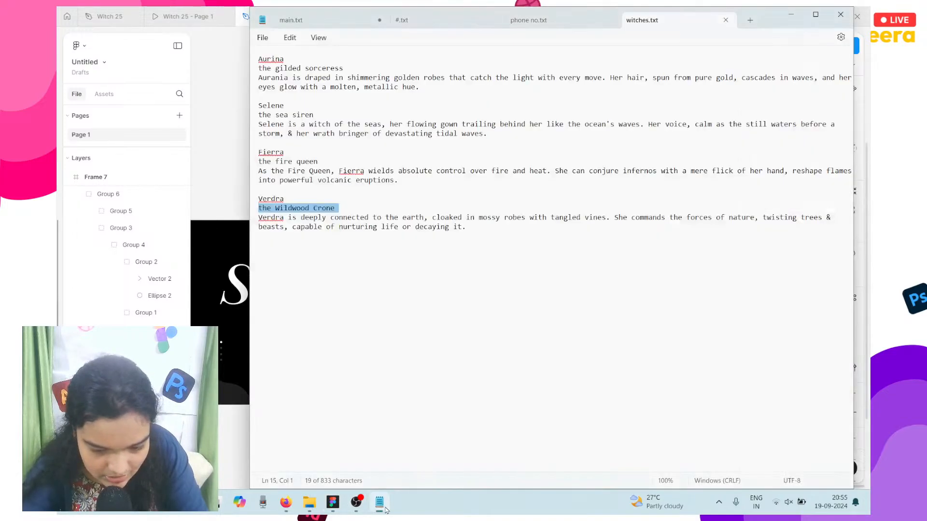
{"action": "triple_click", "coordinate": [392, 228]}
{"action": "key", "text": "ctrl+c"}
Step: Paste Verdra's paragraph as the description and change 'Verdra' to 'Ashmit'
{"action": "left_click", "coordinate": [233, 453]}
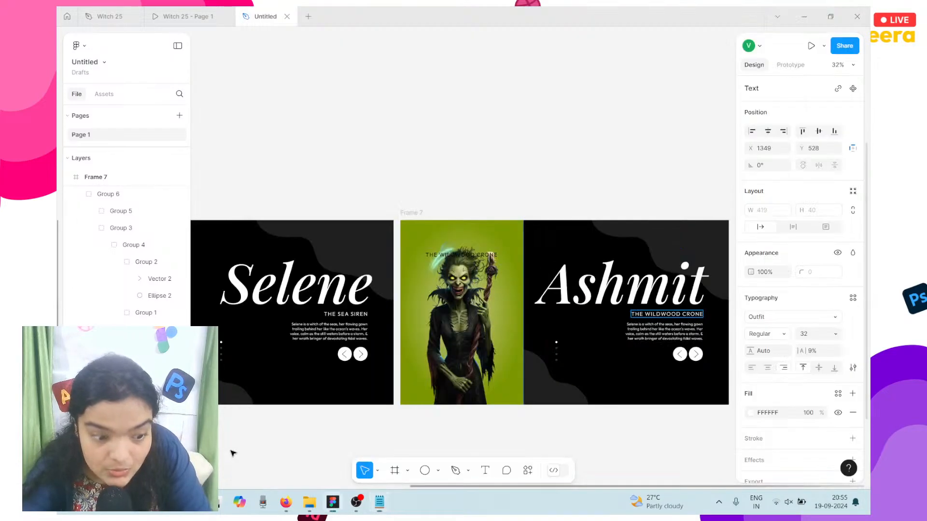
{"action": "double_click", "coordinate": [661, 335]}
{"action": "key", "text": "ctrl+v"}
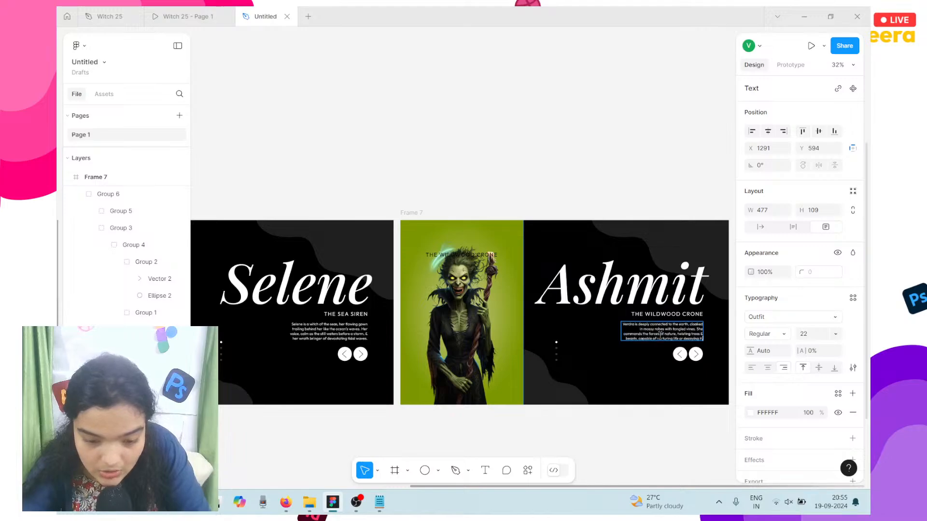
{"action": "scroll", "coordinate": [660, 334], "scroll_direction": "right", "scroll_amount": 2}
{"action": "scroll", "coordinate": [639, 328], "scroll_direction": "up", "scroll_amount": 5}
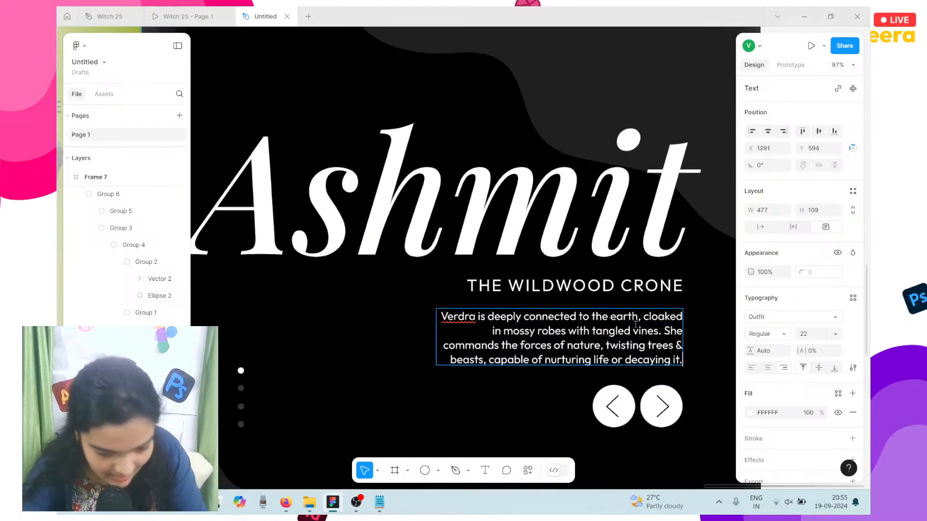
{"action": "double_click", "coordinate": [468, 318]}
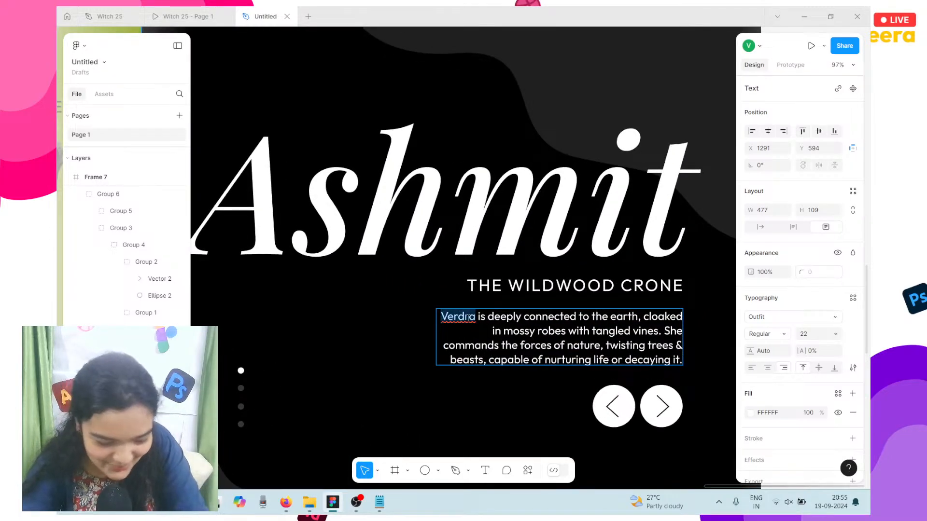
{"action": "type", "text": "Ashmit"}
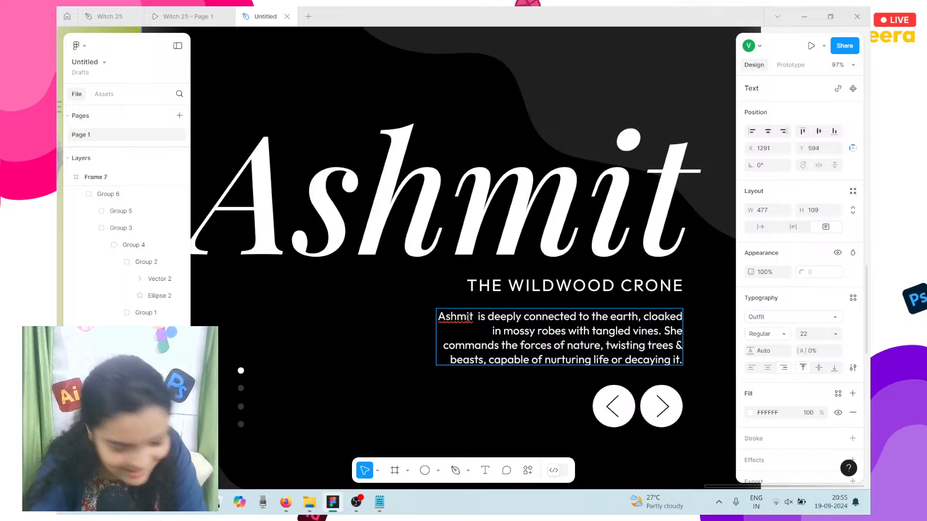
{"action": "scroll", "coordinate": [468, 318], "scroll_direction": "down", "scroll_amount": 5}
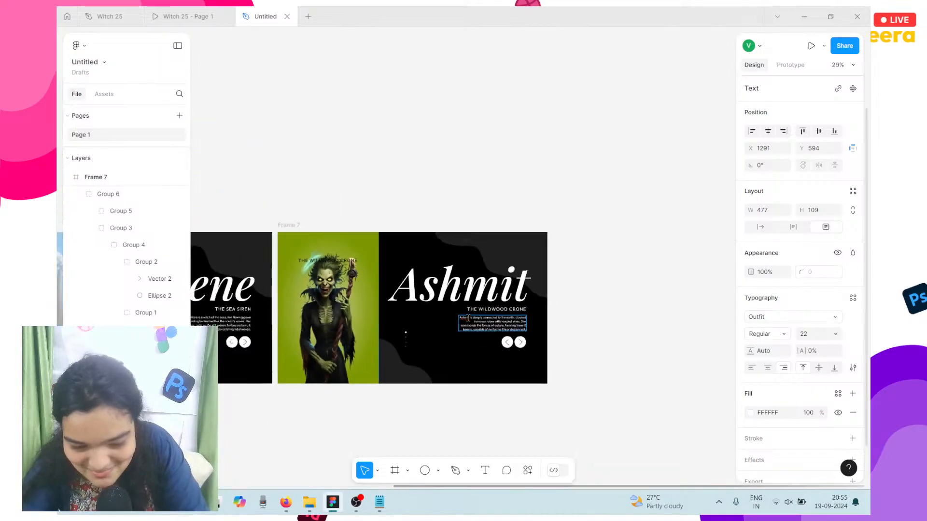
{"action": "scroll", "coordinate": [468, 318], "scroll_direction": "down", "scroll_amount": 2}
{"action": "scroll", "coordinate": [441, 428], "scroll_direction": "left", "scroll_amount": 5}
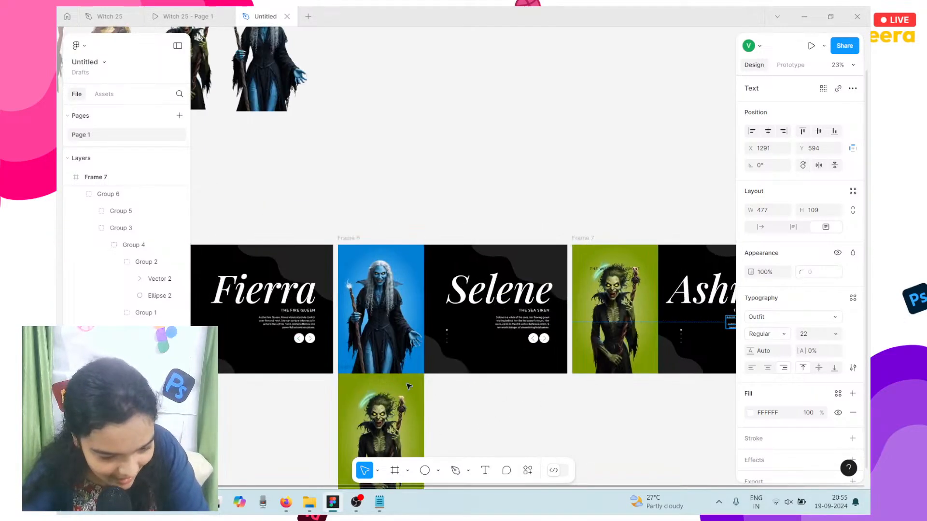
{"action": "scroll", "coordinate": [408, 386], "scroll_direction": "left", "scroll_amount": 3}
Step: Delete the stray 'the Wildwood Crone' text layer and reposition the green Frame 5
{"action": "left_click", "coordinate": [443, 400]}
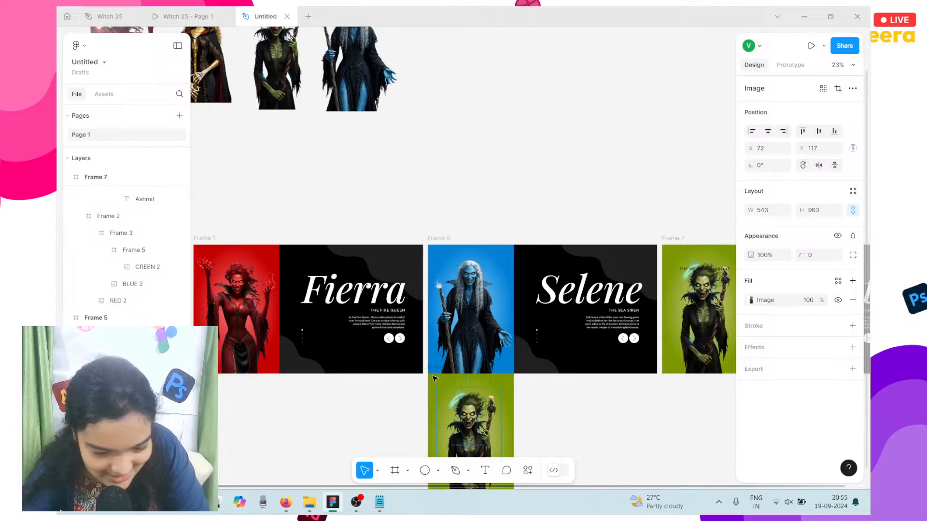
{"action": "left_click", "coordinate": [434, 379]}
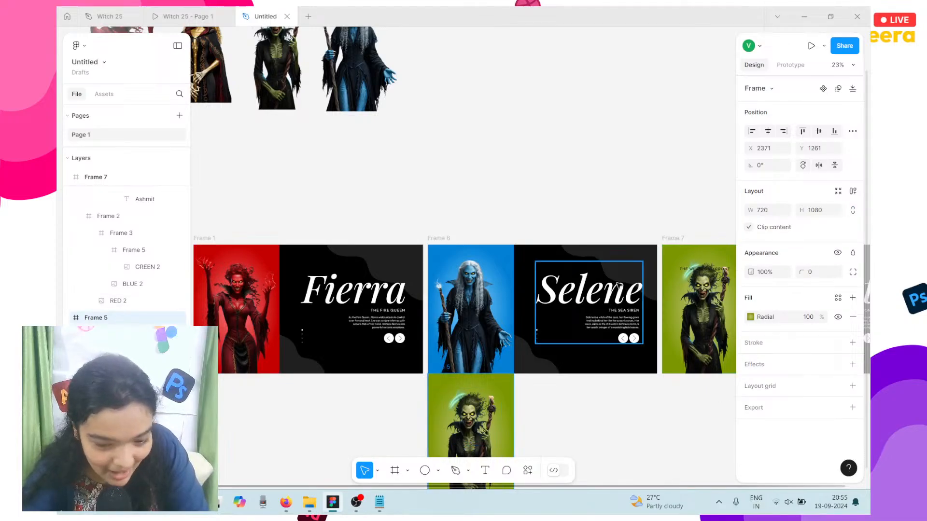
{"action": "left_click", "coordinate": [704, 269]}
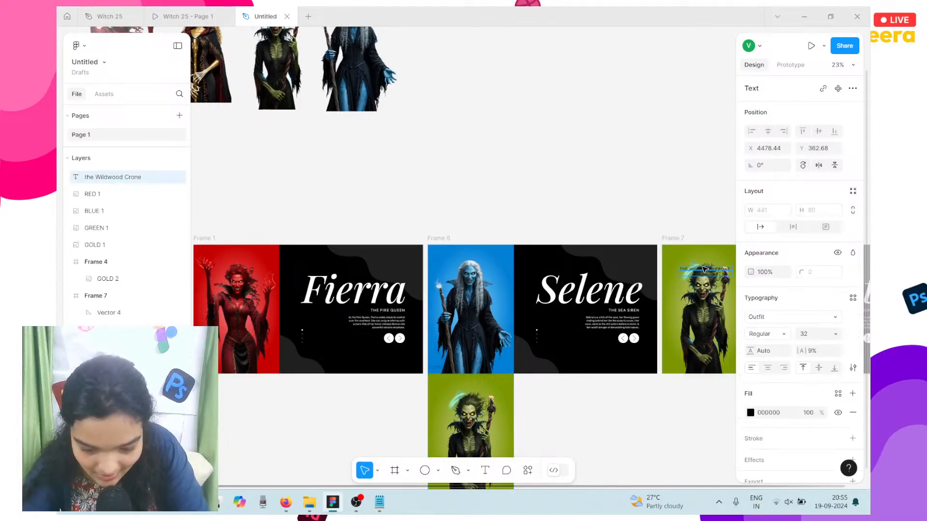
{"action": "key", "text": "Delete"}
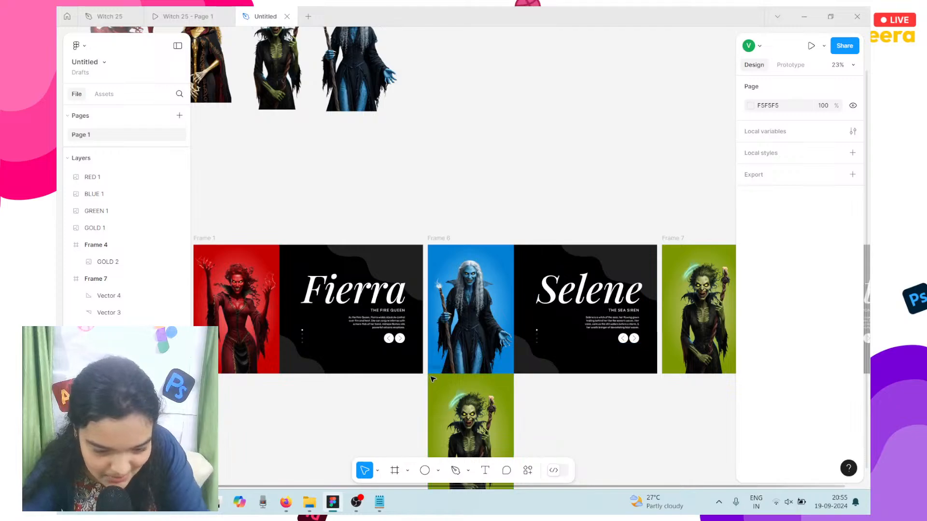
{"action": "left_click", "coordinate": [433, 379]}
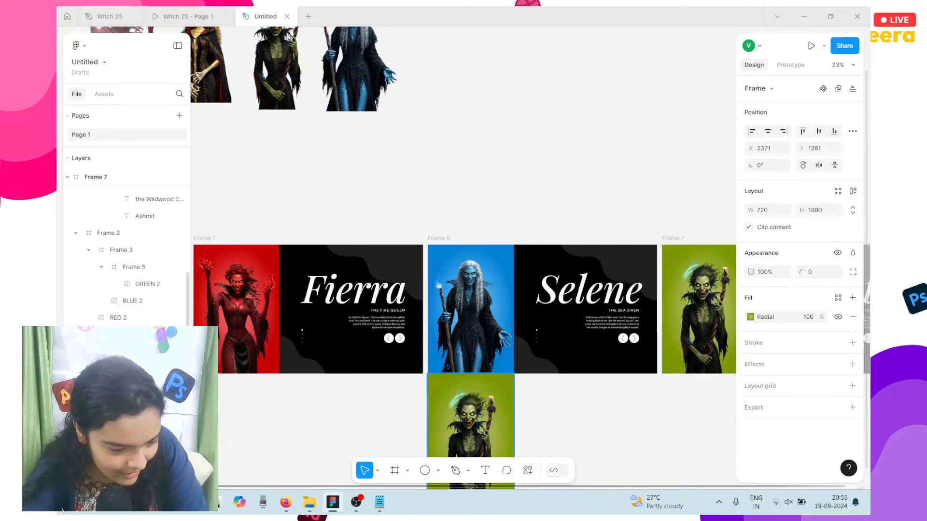
{"action": "left_click_drag", "start_coordinate": [120, 335], "coordinate": [120, 386]}
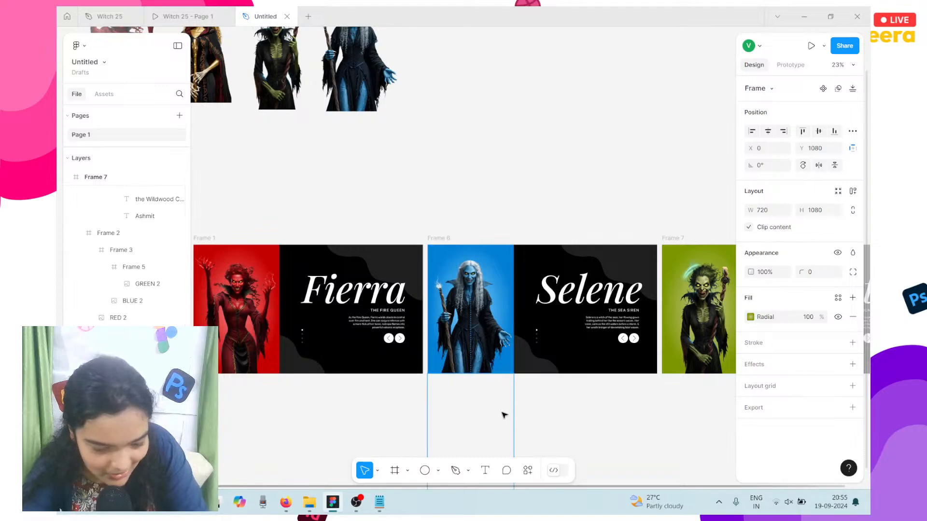
{"action": "scroll", "coordinate": [409, 416], "scroll_direction": "right", "scroll_amount": 5}
{"action": "scroll", "coordinate": [409, 415], "scroll_direction": "right", "scroll_amount": 1}
{"action": "scroll", "coordinate": [407, 414], "scroll_direction": "down", "scroll_amount": 3}
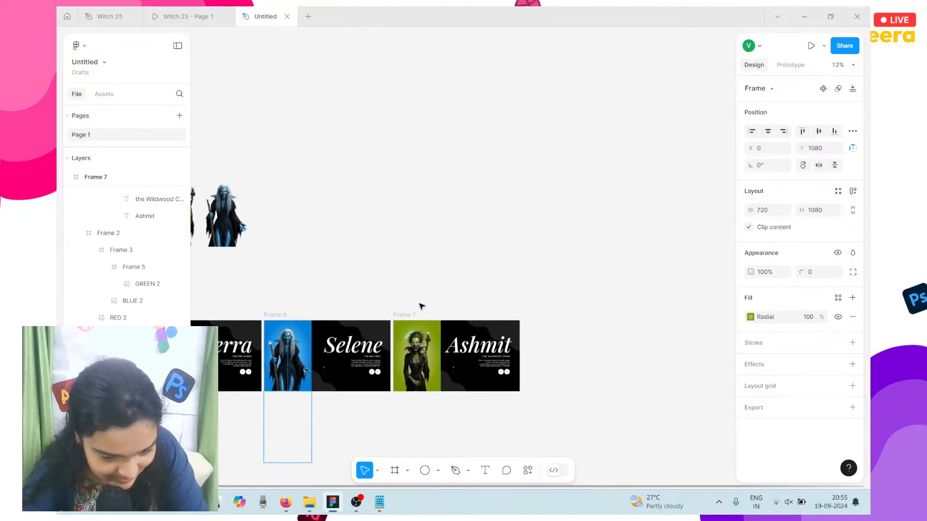
Step: Duplicate the Ashmit slide (Frame 7) as Frame 8
{"action": "left_click", "coordinate": [413, 314]}
{"action": "scroll", "coordinate": [411, 312], "scroll_direction": "left", "scroll_amount": 6}
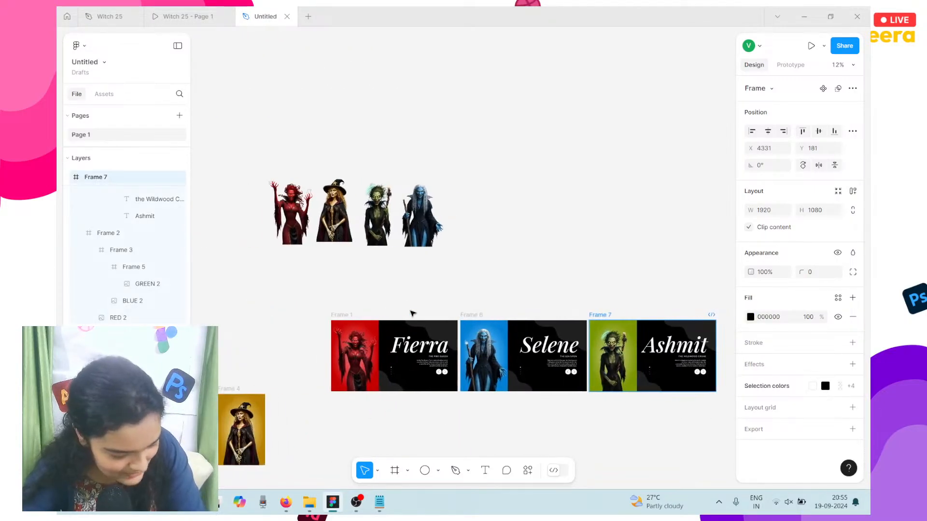
{"action": "scroll", "coordinate": [412, 313], "scroll_direction": "right", "scroll_amount": 1}
{"action": "scroll", "coordinate": [412, 313], "scroll_direction": "down", "scroll_amount": 2}
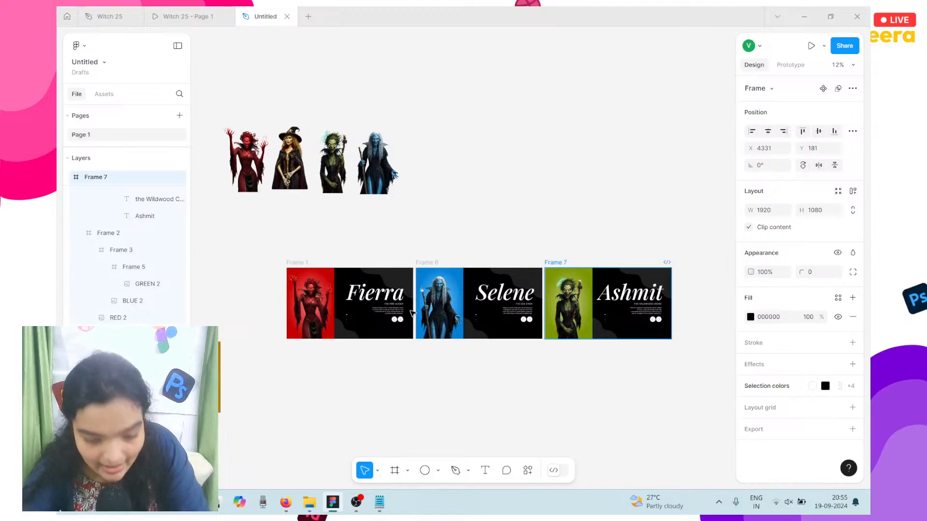
{"action": "key", "text": "ctrl+d"}
{"action": "scroll", "coordinate": [412, 312], "scroll_direction": "right", "scroll_amount": 6}
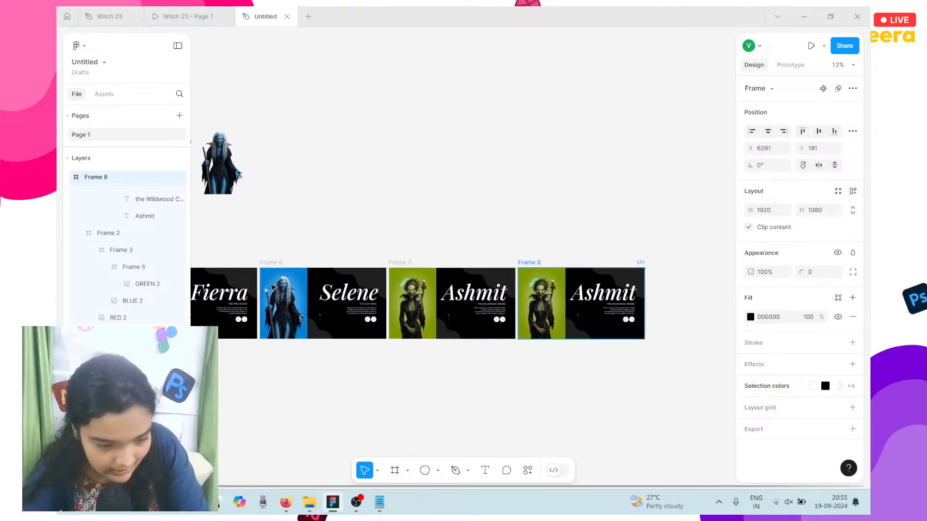
{"action": "scroll", "coordinate": [271, 288], "scroll_direction": "left", "scroll_amount": 12}
Step: Place the gold witch image (Frame 4) in Frame 8's left half and keep a spare copy
{"action": "left_click", "coordinate": [322, 337]}
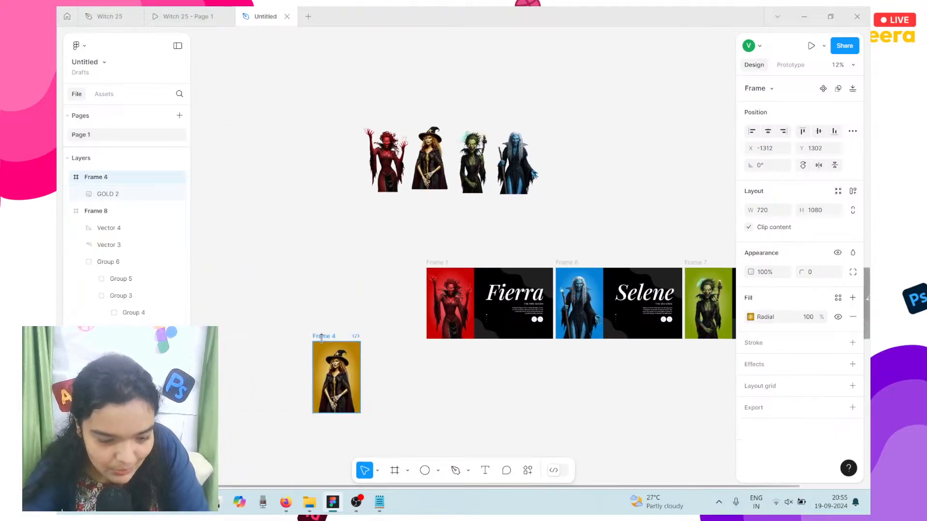
{"action": "left_click_drag", "start_coordinate": [333, 353], "coordinate": [727, 305]}
{"action": "left_click_drag", "start_coordinate": [728, 305], "coordinate": [415, 236]}
{"action": "key", "text": "ctrl+d"}
Step: Undo accidental shifts of the witch image inside Frame 8
{"action": "left_click", "coordinate": [534, 261]}
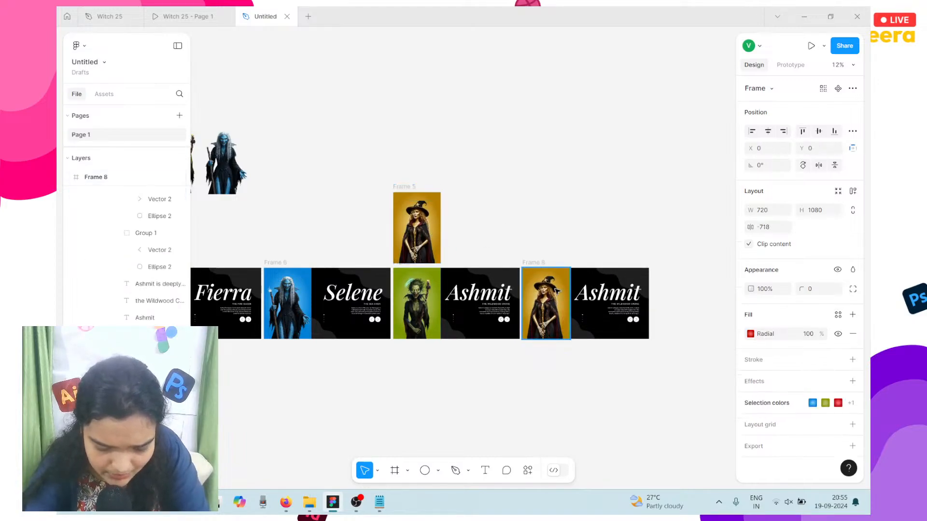
{"action": "scroll", "coordinate": [556, 290], "scroll_direction": "up", "scroll_amount": 4}
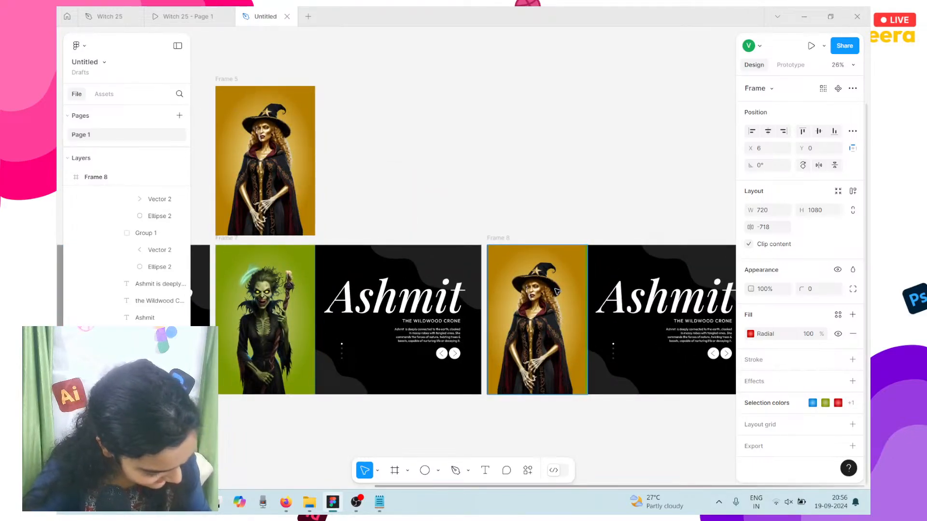
{"action": "scroll", "coordinate": [556, 291], "scroll_direction": "up", "scroll_amount": 3}
{"action": "left_click_drag", "start_coordinate": [556, 291], "coordinate": [558, 291]}
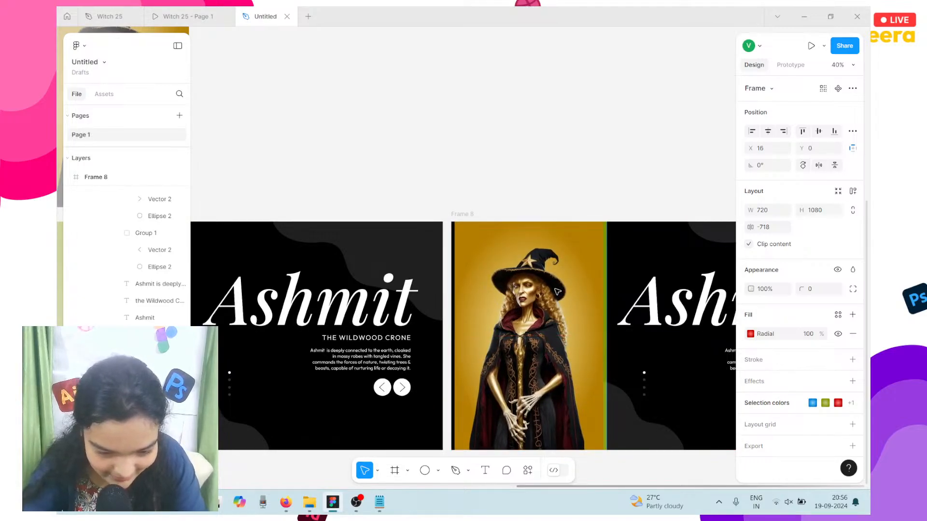
{"action": "key", "text": "ctrl+z"}
{"action": "key", "text": "ctrl+z"}
{"action": "key", "text": "ctrl+z"}
{"action": "key", "text": "ctrl+z"}
{"action": "key", "text": "ctrl+z"}
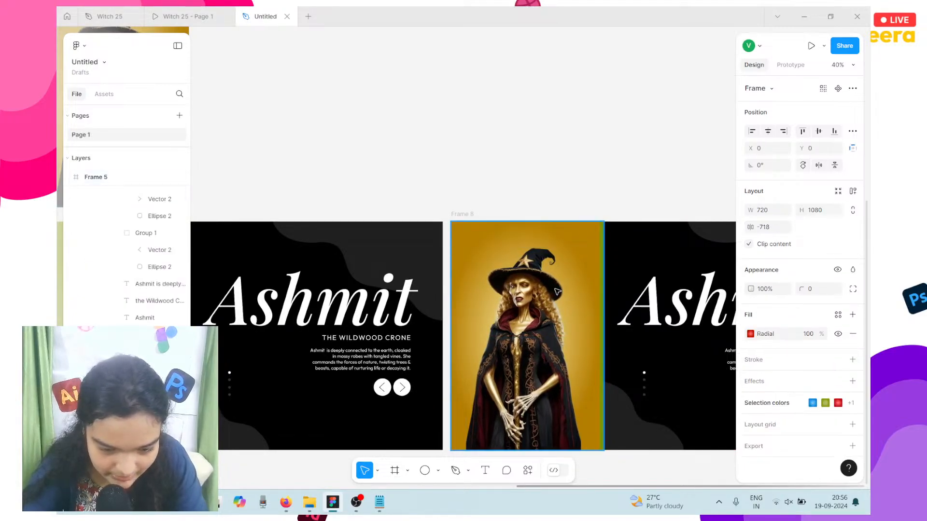
{"action": "key", "text": "ctrl+z"}
{"action": "key", "text": "ctrl+z"}
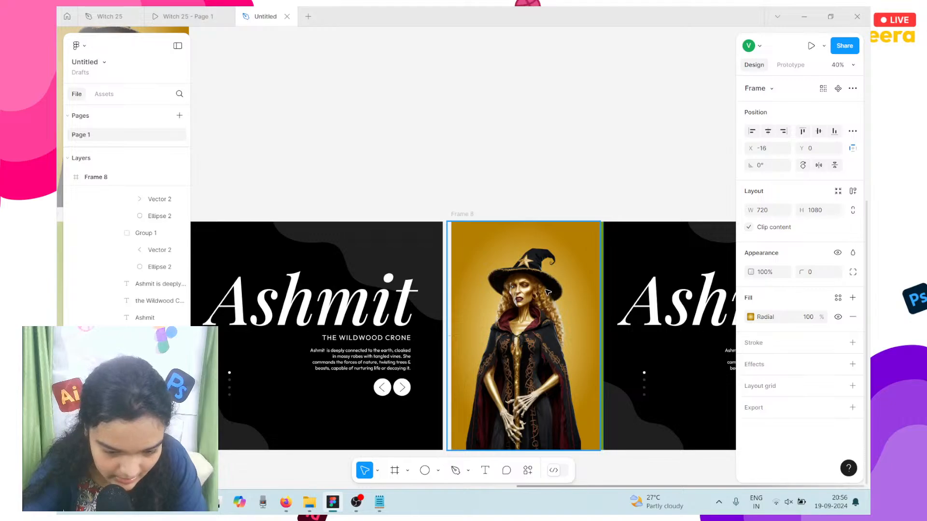
{"action": "left_click_drag", "start_coordinate": [549, 290], "coordinate": [553, 292]}
{"action": "key", "text": "ctrl+z"}
{"action": "scroll", "coordinate": [551, 295], "scroll_direction": "right", "scroll_amount": 5}
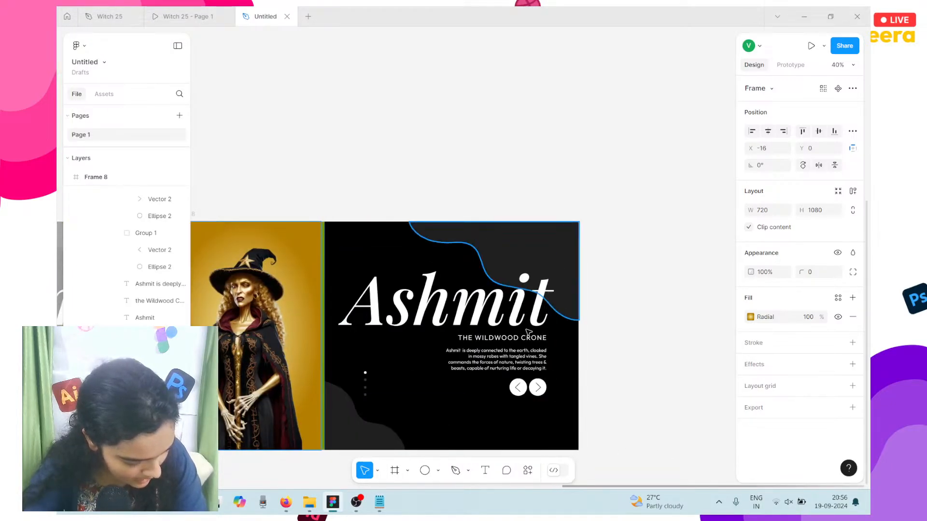
Step: Change Frame 8's heading from Ashmit to 'Mareva' as a first try
{"action": "left_click", "coordinate": [498, 324]}
{"action": "double_click", "coordinate": [497, 323]}
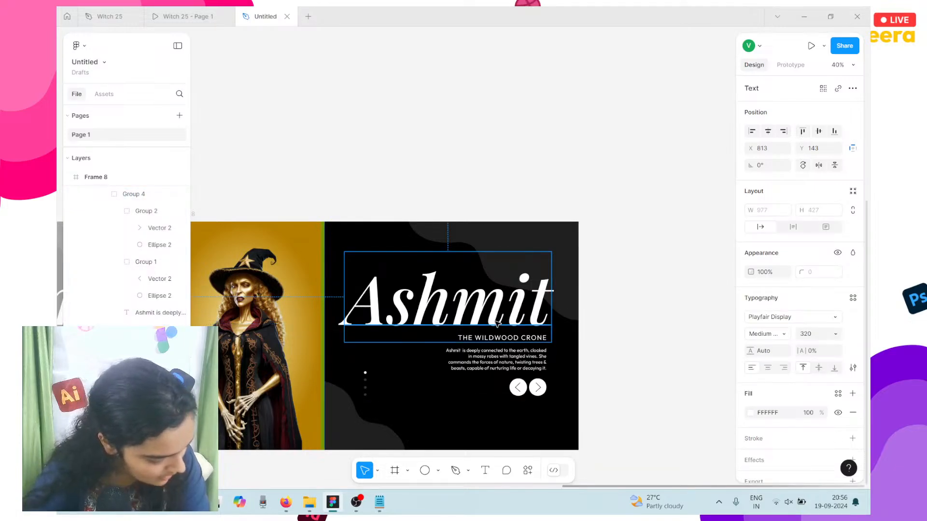
{"action": "double_click", "coordinate": [496, 322]}
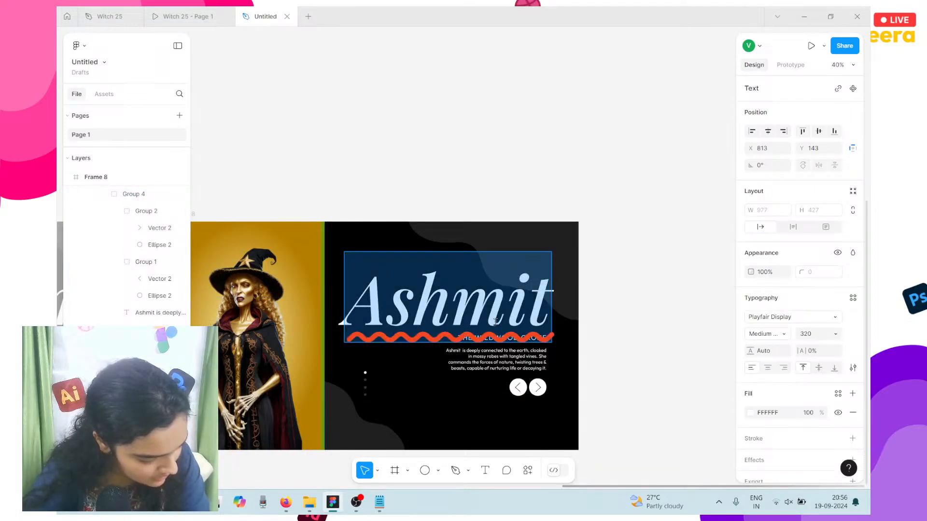
{"action": "type", "text": "Mareva"}
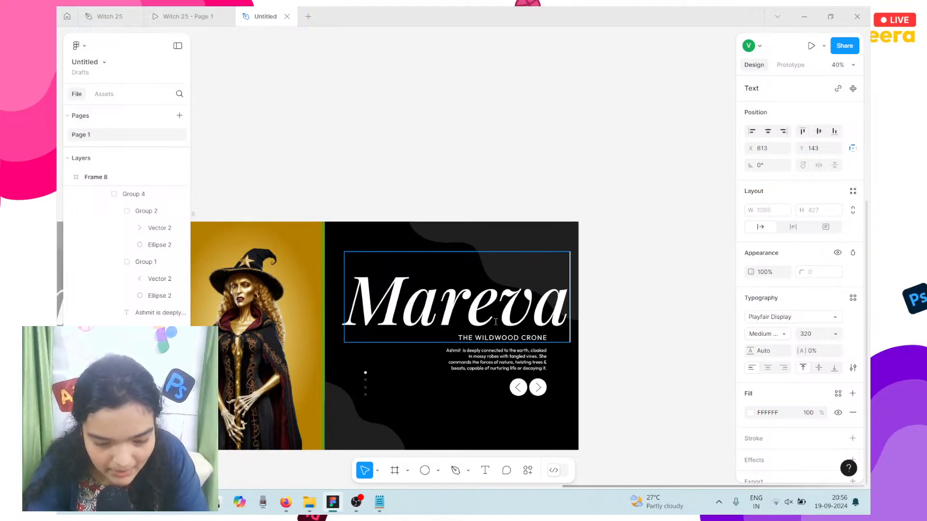
{"action": "left_click", "coordinate": [668, 278]}
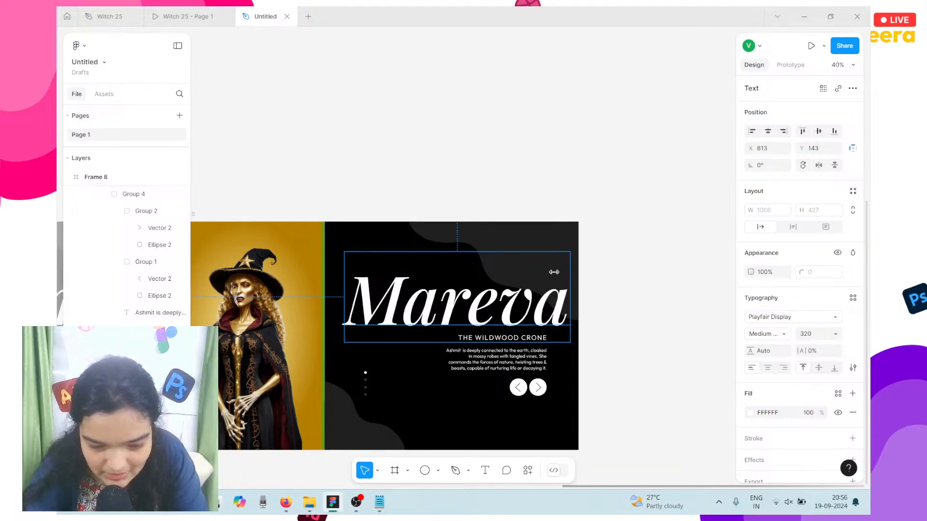
{"action": "key", "text": "Left"}
{"action": "key", "text": "Left"}
{"action": "key", "text": "Left"}
{"action": "key", "text": "Right"}
{"action": "key", "text": "Right"}
{"action": "key", "text": "Right"}
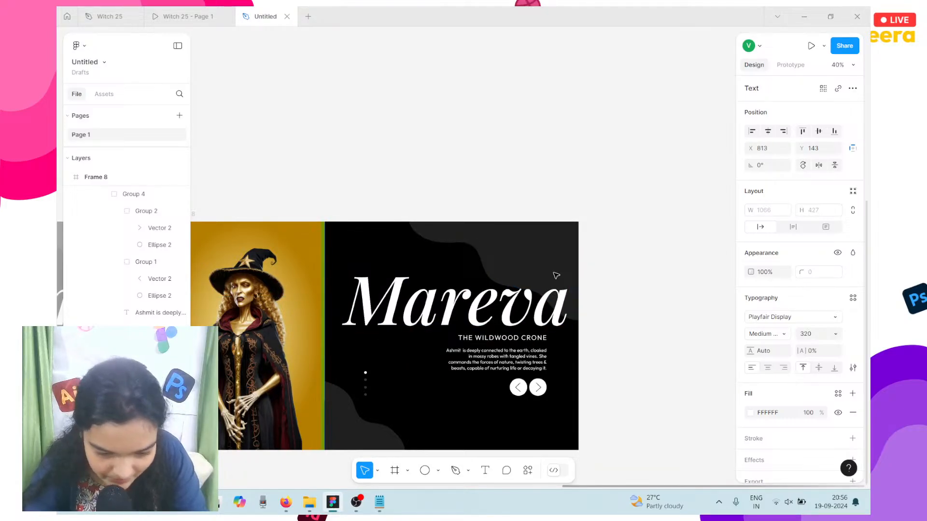
Step: Retype the heading as 'Cecilia' and nudge it slightly right
{"action": "double_click", "coordinate": [520, 303]}
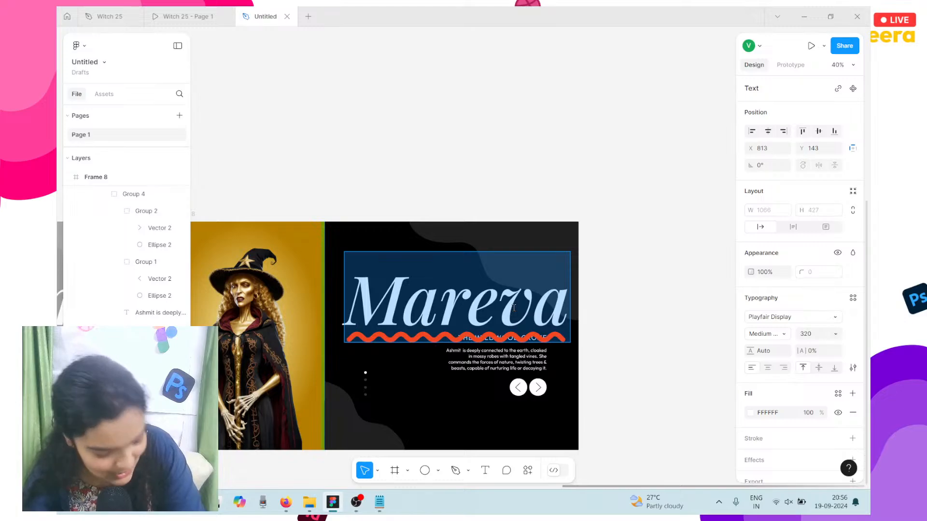
{"action": "type", "text": "H"}
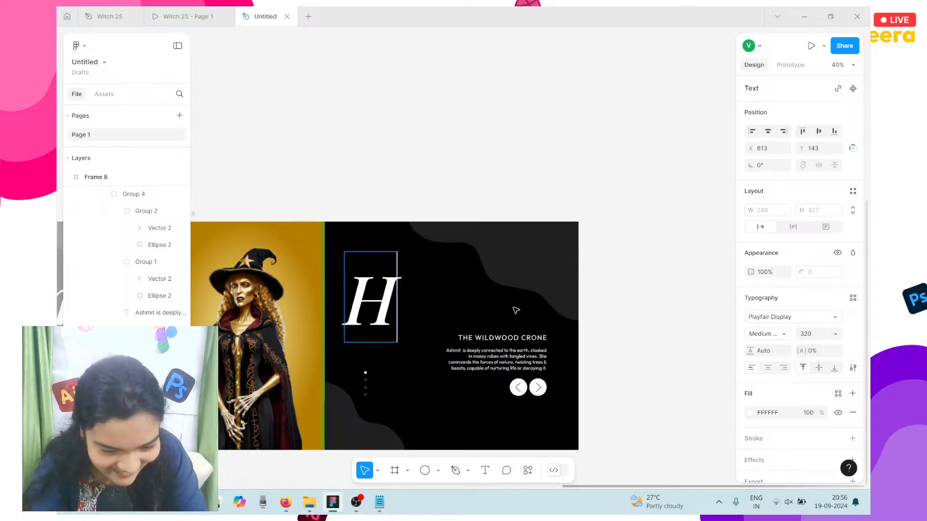
{"action": "type", "text": "elgan"}
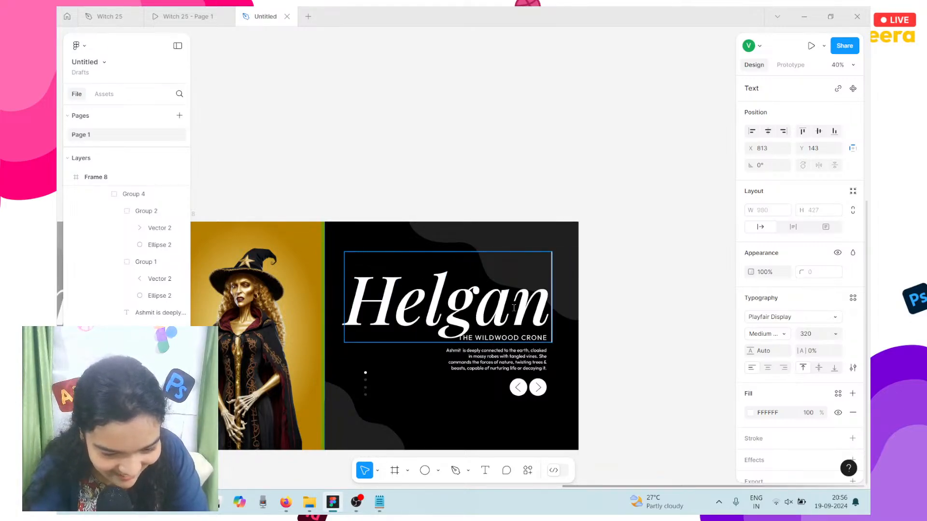
{"action": "key", "text": "BackSpace"}
{"action": "key", "text": "BackSpace"}
{"action": "key", "text": "BackSpace"}
{"action": "key", "text": "BackSpace"}
{"action": "key", "text": "BackSpace"}
{"action": "key", "text": "BackSpace"}
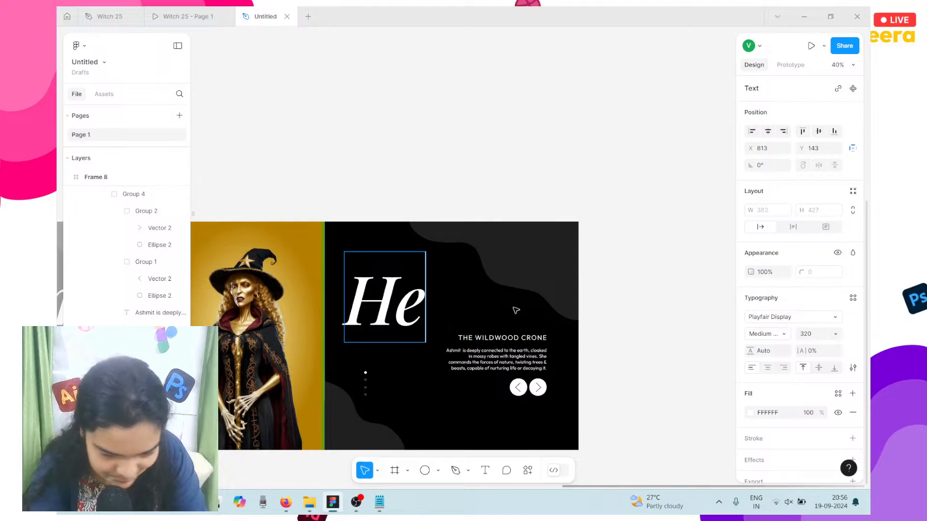
{"action": "type", "text": "Cel"}
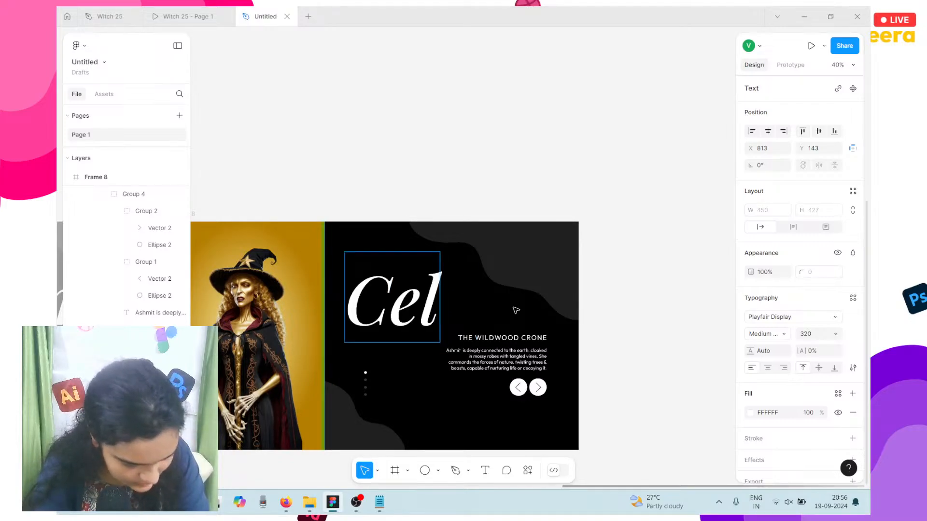
{"action": "key", "text": "BackSpace"}
{"action": "type", "text": "cila"}
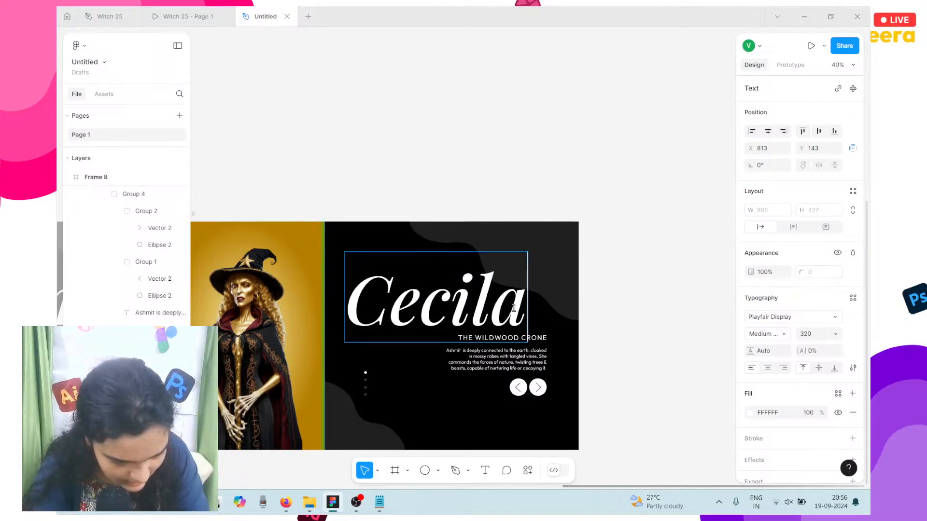
{"action": "type", "text": "i"}
{"action": "key", "text": "BackSpace"}
{"action": "key", "text": "BackSpace"}
{"action": "type", "text": "ia"}
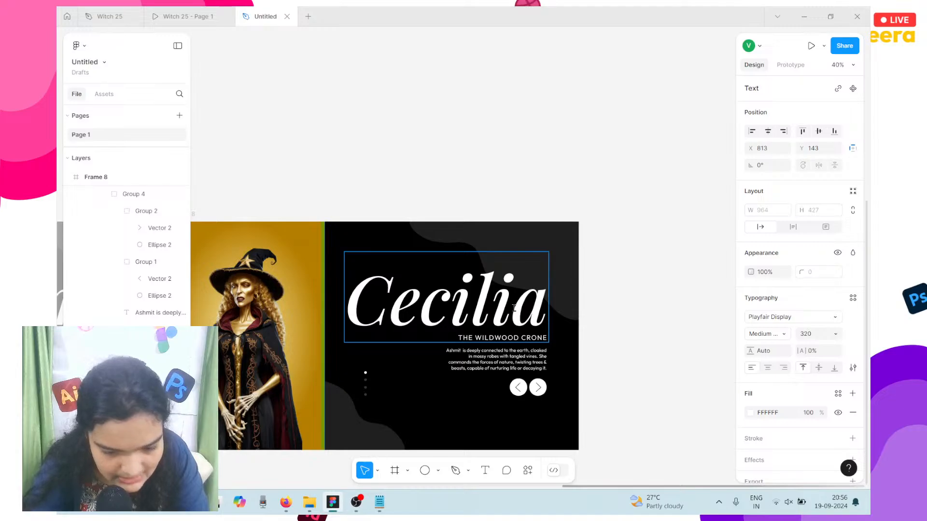
{"action": "key", "text": "Escape"}
{"action": "key", "text": "Right"}
{"action": "key", "text": "Right"}
{"action": "key", "text": "Right"}
{"action": "key", "text": "Right"}
{"action": "key", "text": "Right"}
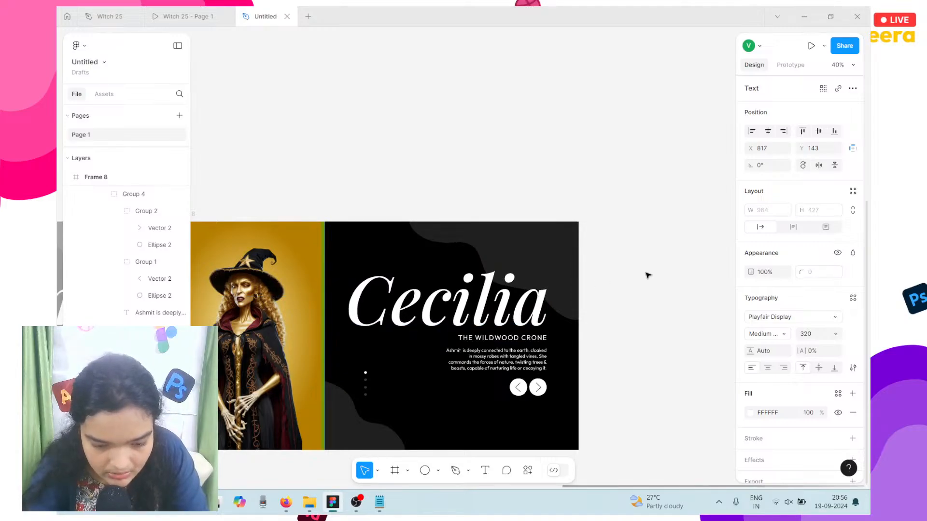
{"action": "scroll", "coordinate": [483, 352], "scroll_direction": "up", "scroll_amount": 1}
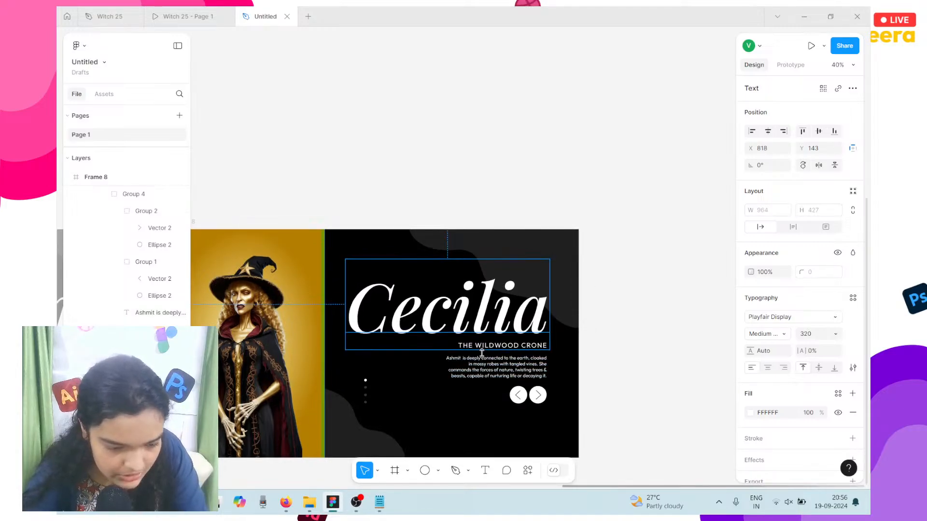
{"action": "scroll", "coordinate": [483, 354], "scroll_direction": "left", "scroll_amount": 5}
Step: Nudge the gold witch image in Frame 8 to X -4 and zoom out to check
{"action": "left_click", "coordinate": [451, 347]}
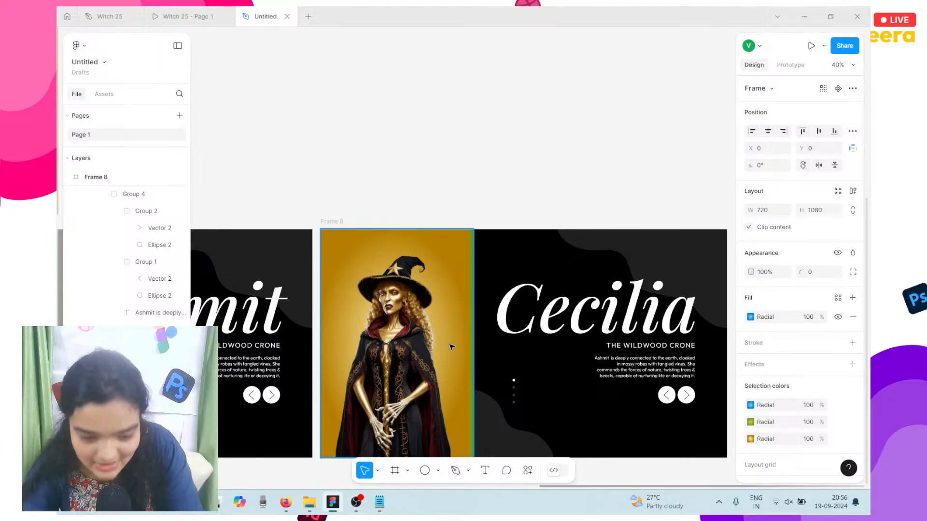
{"action": "key", "text": "Left"}
{"action": "key", "text": "Left"}
{"action": "key", "text": "Left"}
{"action": "key", "text": "Left"}
{"action": "key", "text": "Left"}
{"action": "key", "text": "Left"}
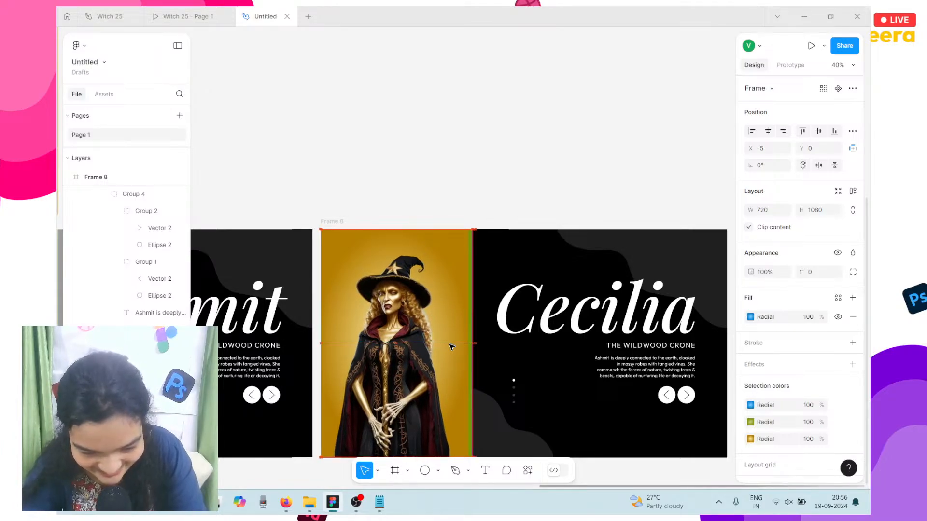
{"action": "key", "text": "Right"}
{"action": "key", "text": "Right"}
{"action": "key", "text": "Right"}
{"action": "key", "text": "Right"}
{"action": "key", "text": "Left"}
{"action": "key", "text": "Left"}
{"action": "key", "text": "Left"}
{"action": "key", "text": "Left"}
{"action": "key", "text": "Left"}
{"action": "key", "text": "Left"}
{"action": "key", "text": "Left"}
{"action": "key", "text": "Left"}
{"action": "key", "text": "Left"}
{"action": "key", "text": "Left"}
{"action": "key", "text": "Left"}
{"action": "key", "text": "Left"}
{"action": "key", "text": "Left"}
{"action": "key", "text": "Left"}
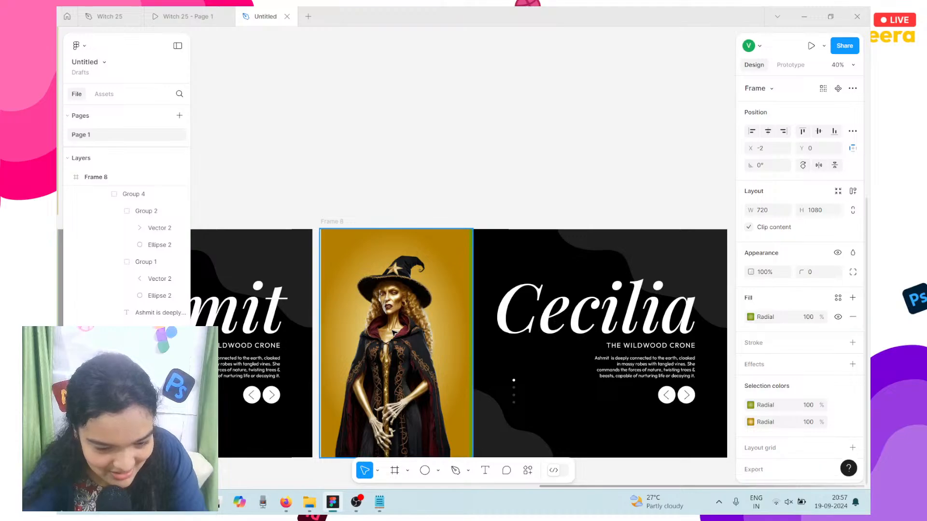
{"action": "key", "text": "Right"}
{"action": "key", "text": "Right"}
{"action": "key", "text": "Right"}
{"action": "key", "text": "Right"}
{"action": "key", "text": "Right"}
{"action": "key", "text": "Right"}
{"action": "key", "text": "Right"}
{"action": "key", "text": "Right"}
{"action": "key", "text": "Right"}
{"action": "key", "text": "Right"}
{"action": "key", "text": "Right"}
{"action": "key", "text": "Right"}
{"action": "key", "text": "Right"}
{"action": "key", "text": "Right"}
{"action": "key", "text": "Right"}
{"action": "key", "text": "Right"}
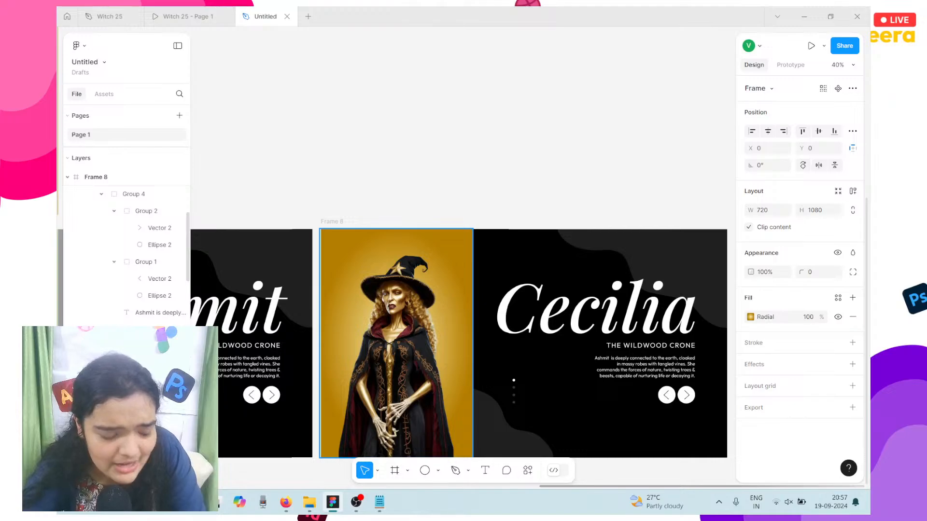
{"action": "key", "text": "Left"}
{"action": "key", "text": "Left"}
{"action": "key", "text": "Left"}
{"action": "key", "text": "Left"}
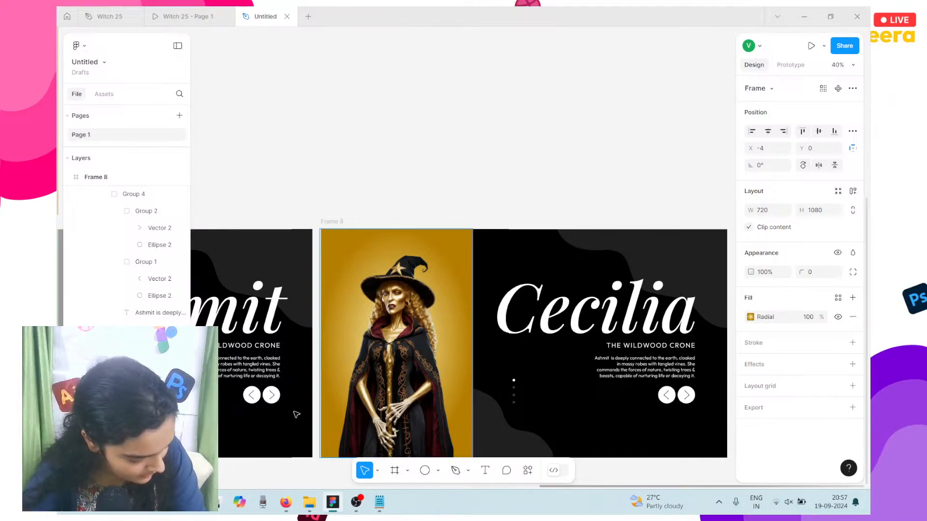
{"action": "scroll", "coordinate": [296, 415], "scroll_direction": "down", "scroll_amount": 5}
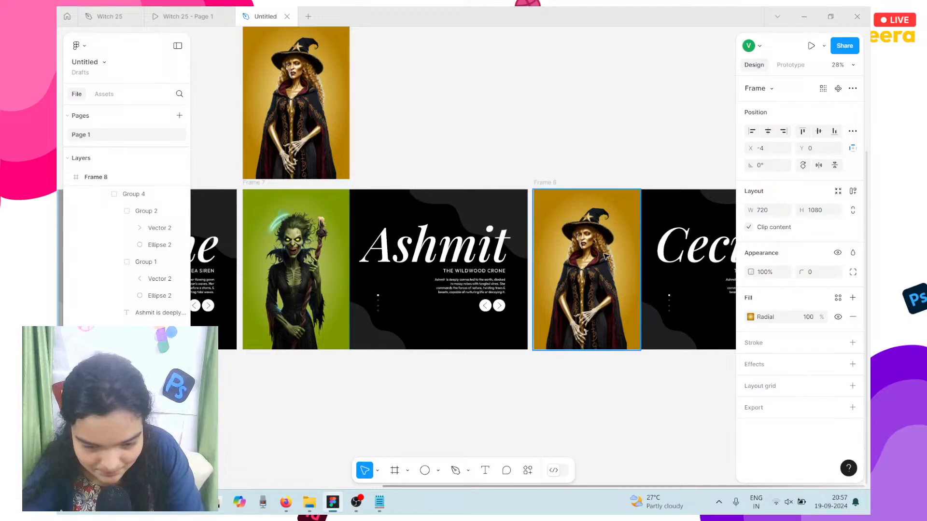
{"action": "scroll", "coordinate": [607, 257], "scroll_direction": "up", "scroll_amount": 6}
{"action": "scroll", "coordinate": [605, 257], "scroll_direction": "right", "scroll_amount": 3}
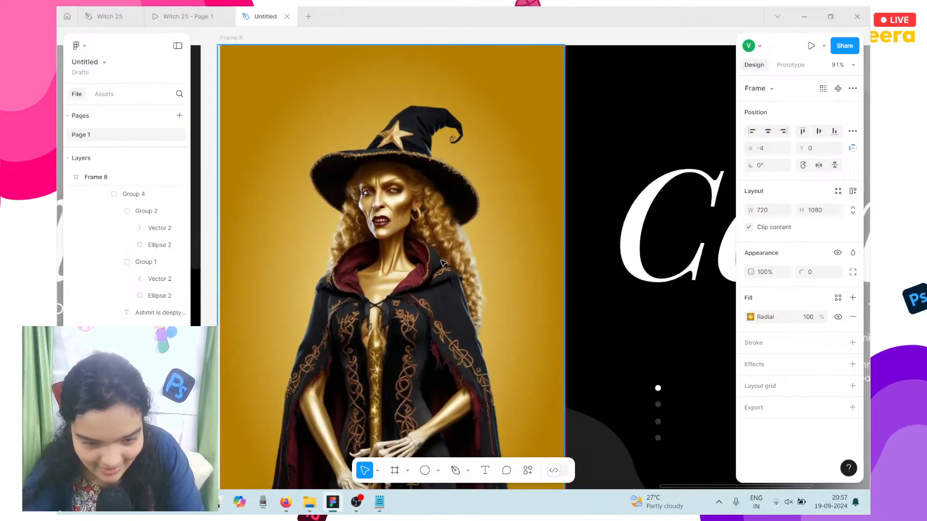
Step: Nudge the Cecilia slide, Frame 8, 2 px to the right
{"action": "scroll", "coordinate": [443, 263], "scroll_direction": "down", "scroll_amount": 5}
{"action": "left_click", "coordinate": [491, 130]}
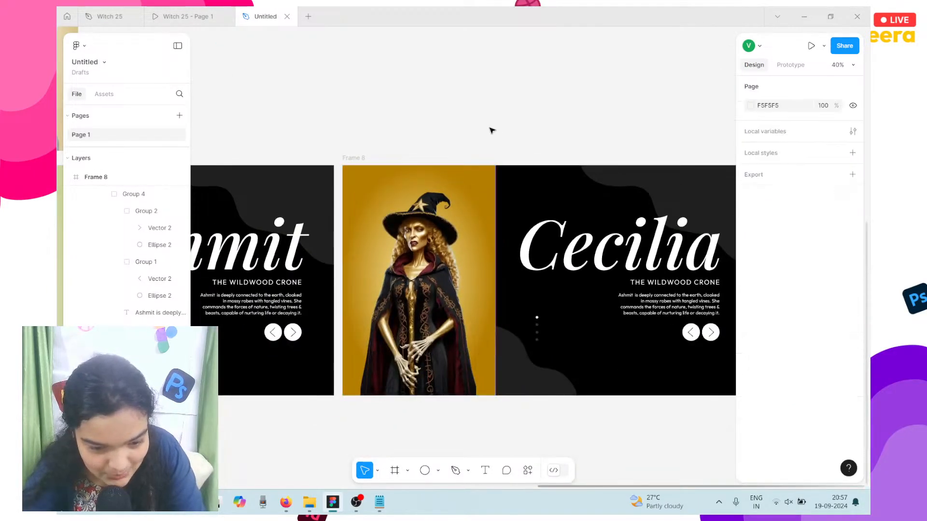
{"action": "left_click", "coordinate": [445, 219]}
{"action": "key", "text": "Right"}
{"action": "key", "text": "Right"}
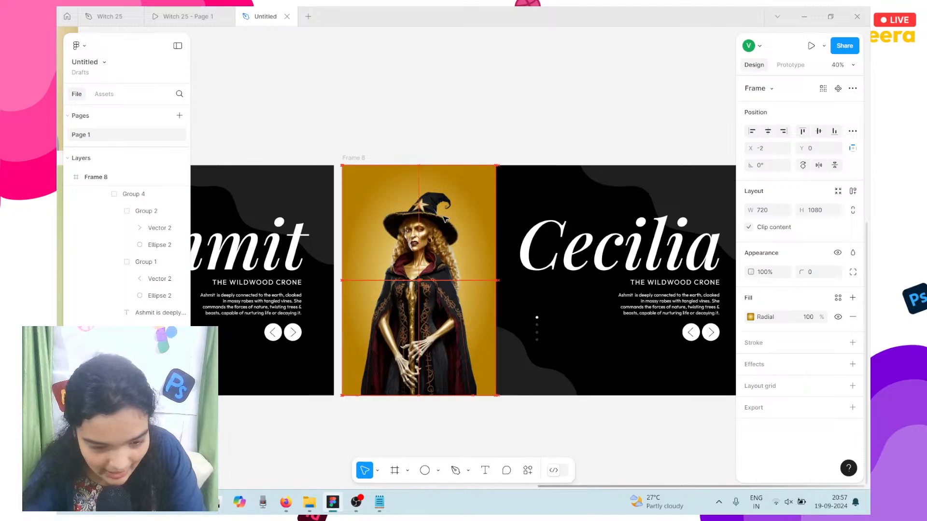
Step: Move the gold witch image frame, Frame 5, slightly lower on the canvas
{"action": "scroll", "coordinate": [444, 219], "scroll_direction": "left", "scroll_amount": 8}
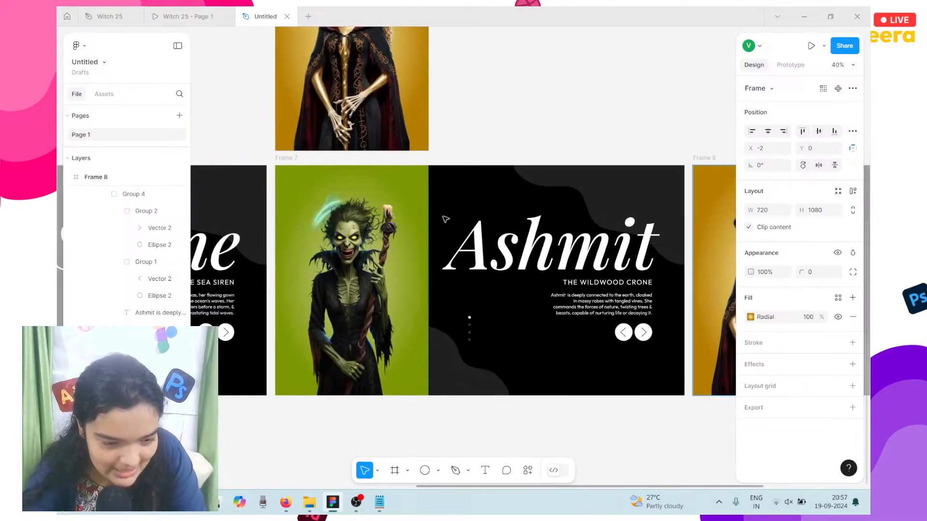
{"action": "scroll", "coordinate": [376, 114], "scroll_direction": "up", "scroll_amount": 3}
{"action": "scroll", "coordinate": [376, 115], "scroll_direction": "up", "scroll_amount": 1}
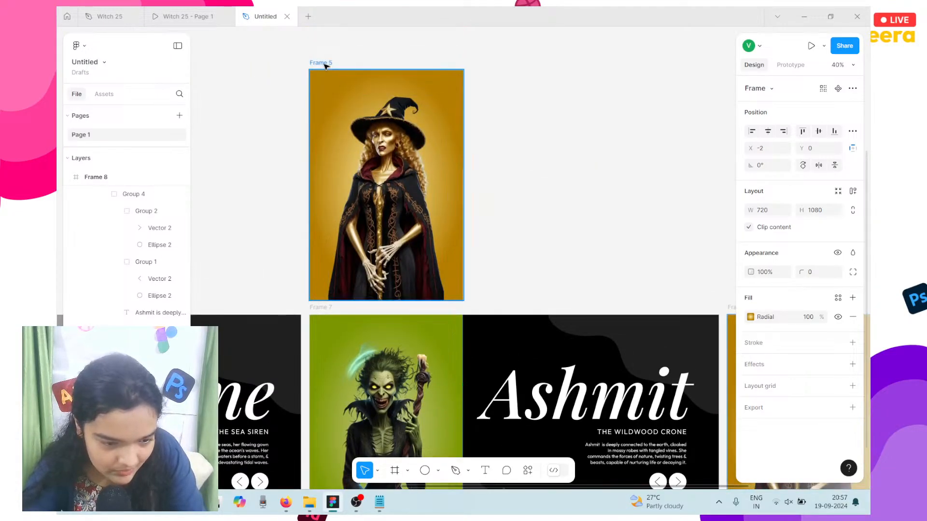
{"action": "left_click", "coordinate": [403, 142]}
{"action": "left_click_drag", "start_coordinate": [384, 172], "coordinate": [410, 174]}
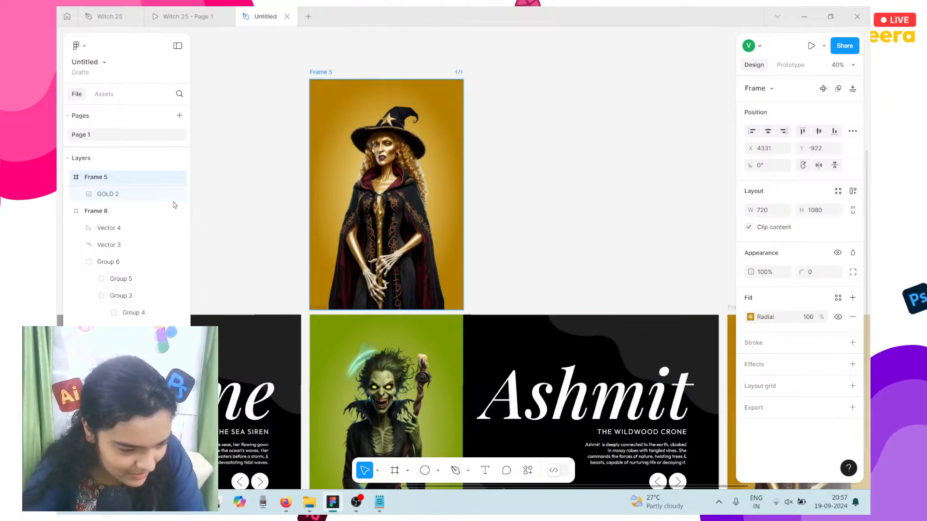
Step: Collapse Frame 8's layers and drag the gold witch image into Frame 7 in the Layers panel
{"action": "scroll", "coordinate": [111, 261], "scroll_direction": "down", "scroll_amount": 5}
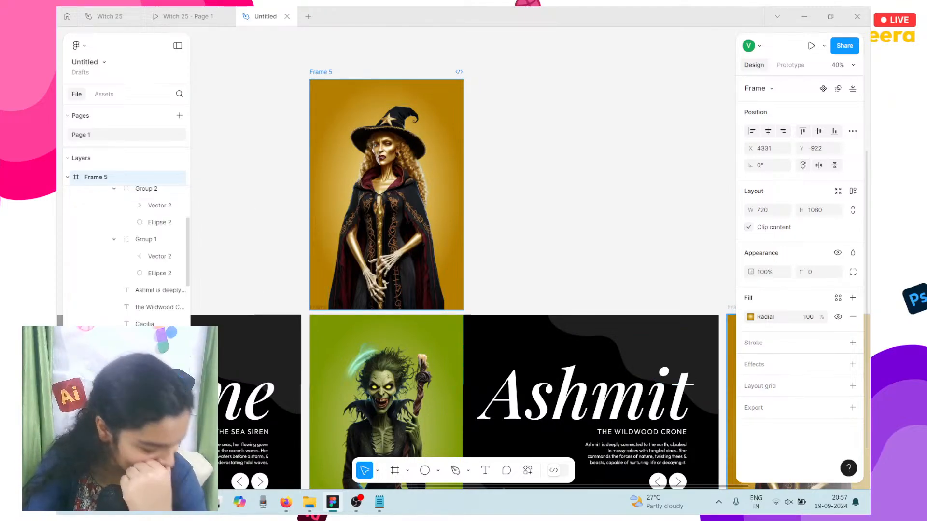
{"action": "scroll", "coordinate": [119, 241], "scroll_direction": "up", "scroll_amount": 3}
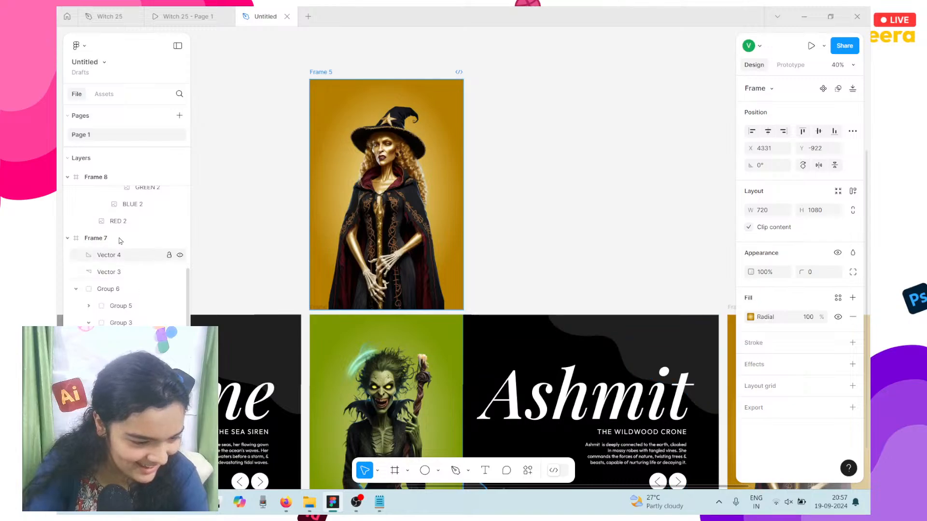
{"action": "scroll", "coordinate": [119, 241], "scroll_direction": "up", "scroll_amount": 4}
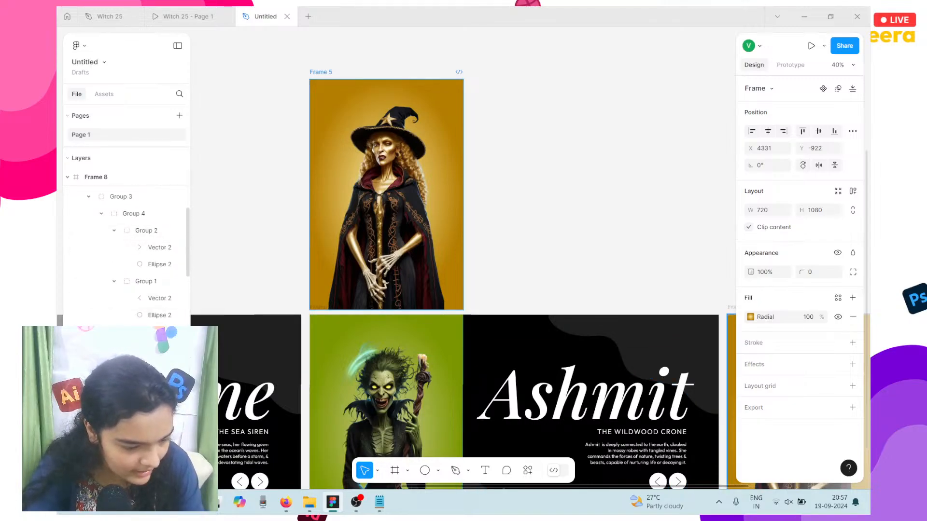
{"action": "scroll", "coordinate": [102, 223], "scroll_direction": "up", "scroll_amount": 3}
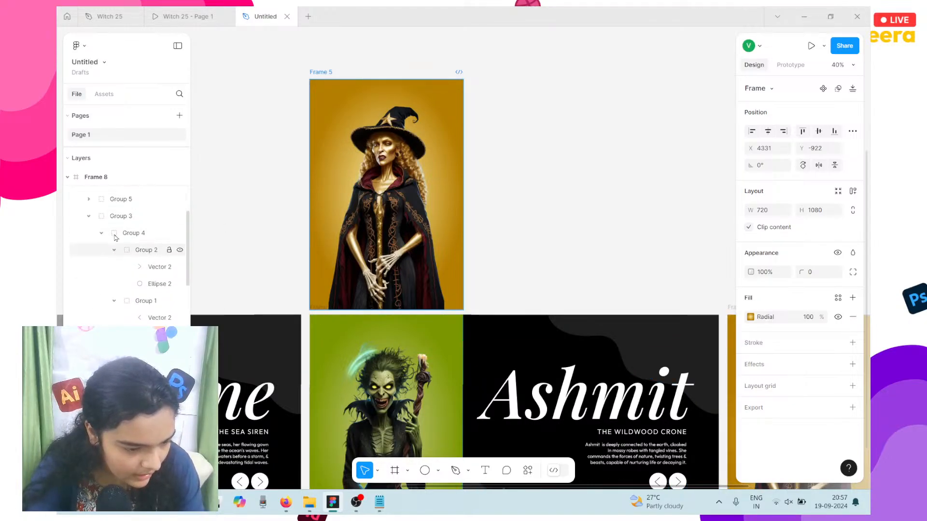
{"action": "left_click", "coordinate": [68, 179]}
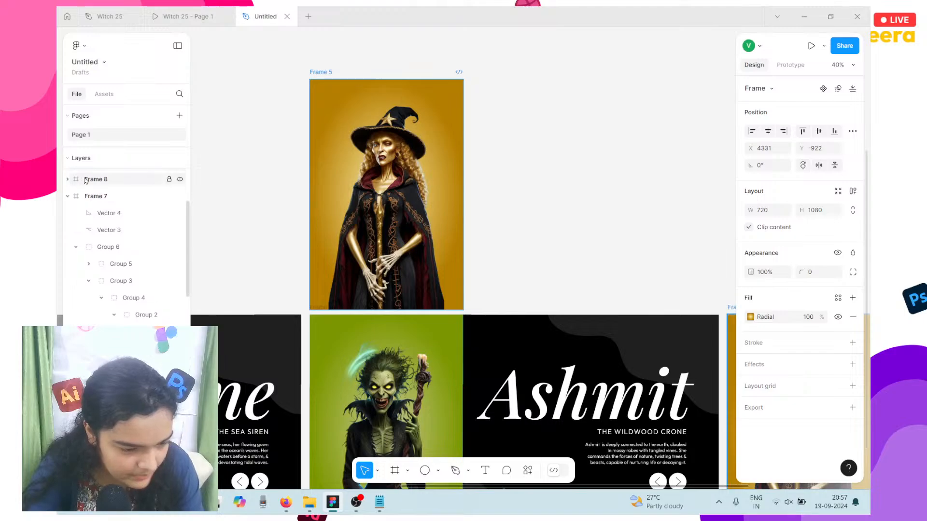
{"action": "scroll", "coordinate": [121, 200], "scroll_direction": "up", "scroll_amount": 3}
{"action": "left_click_drag", "start_coordinate": [122, 204], "coordinate": [136, 257]}
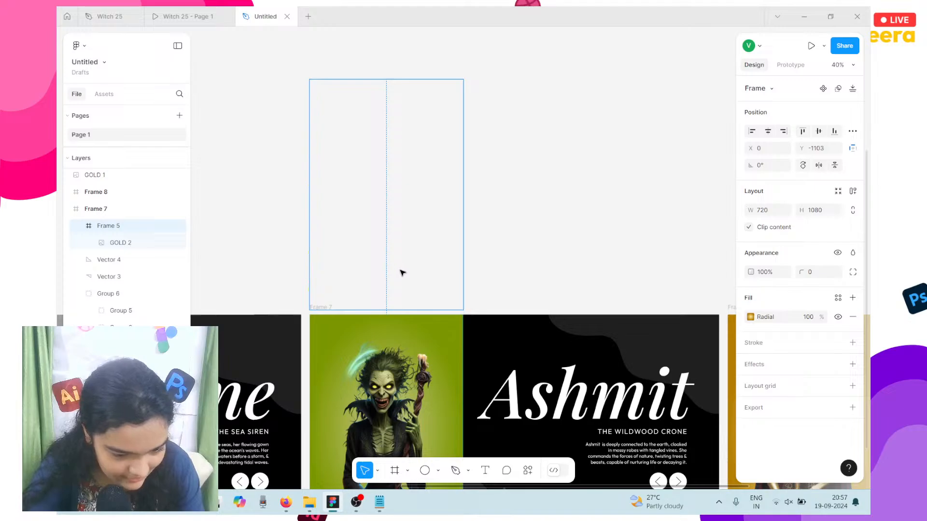
Step: Shift Frame 5 slightly down and right within Frame 7
{"action": "mouse_move", "coordinate": [402, 273]}
{"action": "left_mouse_down"}
{"action": "mouse_move", "coordinate": [408, 284]}
{"action": "mouse_move", "coordinate": [401, 275]}
{"action": "left_mouse_up"}
{"action": "scroll", "coordinate": [405, 273], "scroll_direction": "up", "scroll_amount": 3}
{"action": "scroll", "coordinate": [404, 273], "scroll_direction": "down", "scroll_amount": 1}
{"action": "scroll", "coordinate": [405, 273], "scroll_direction": "left", "scroll_amount": 1}
Step: Rename the red witch slide's title from Fierra to Helena
{"action": "left_click", "coordinate": [518, 239]}
{"action": "scroll", "coordinate": [518, 238], "scroll_direction": "left", "scroll_amount": 1}
{"action": "scroll", "coordinate": [518, 239], "scroll_direction": "down", "scroll_amount": 4}
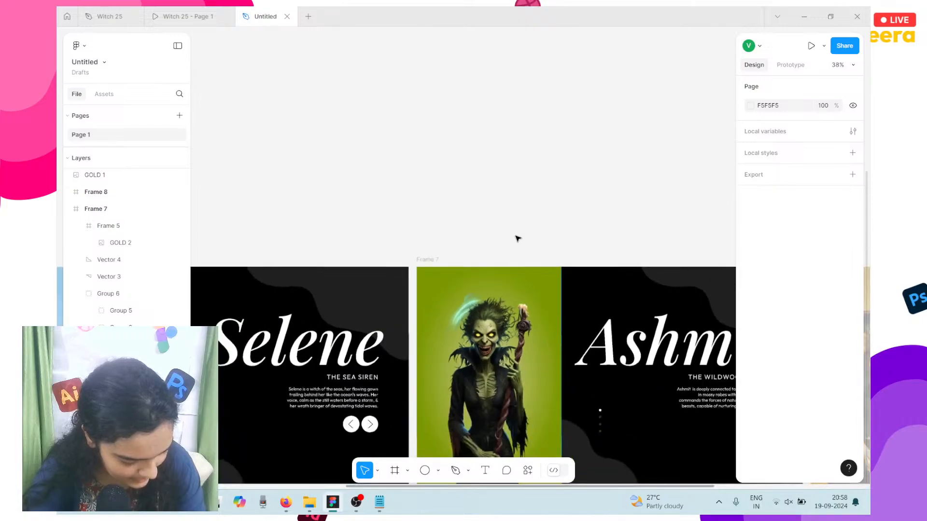
{"action": "scroll", "coordinate": [517, 238], "scroll_direction": "left", "scroll_amount": 10}
{"action": "left_click", "coordinate": [484, 346]}
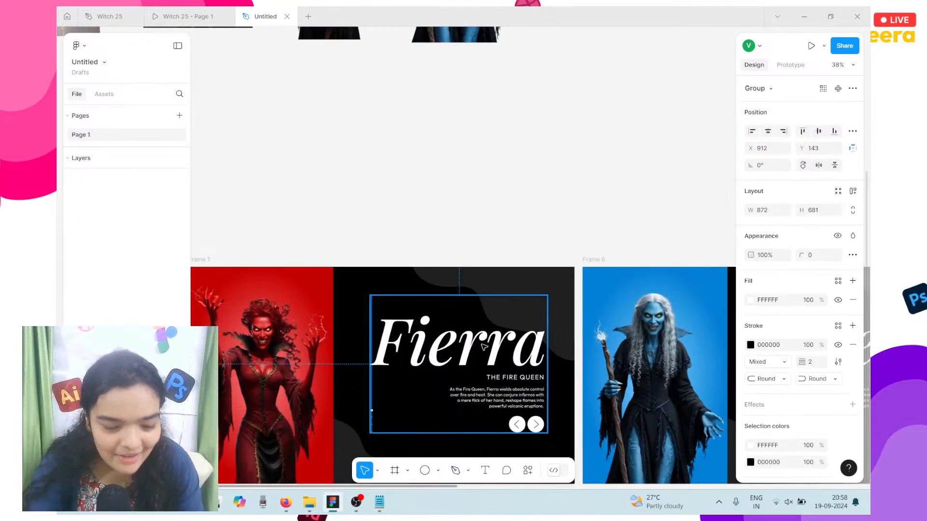
{"action": "double_click", "coordinate": [483, 346]}
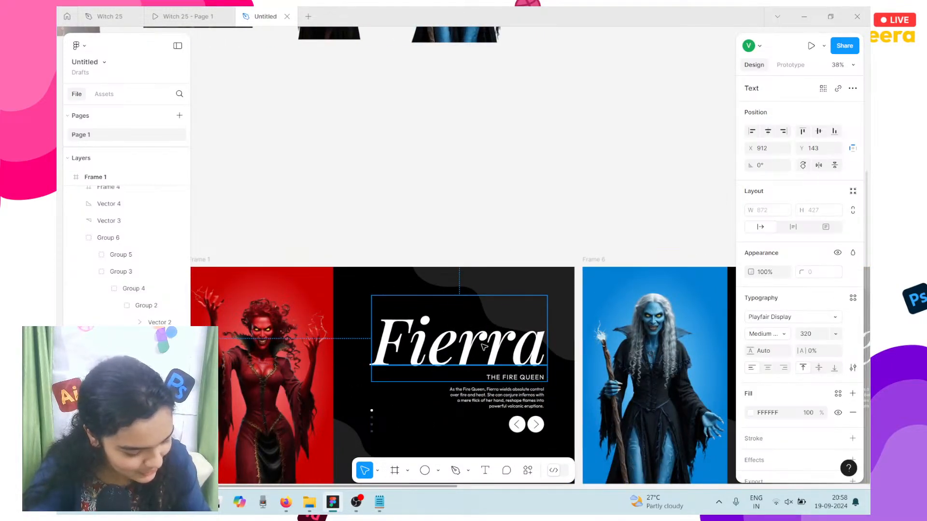
{"action": "double_click", "coordinate": [484, 347]}
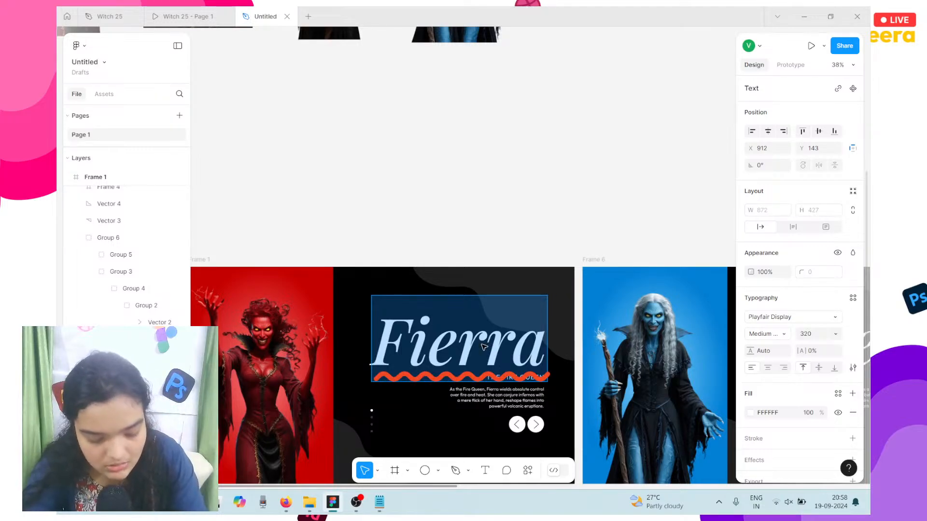
{"action": "type", "text": "Helena"}
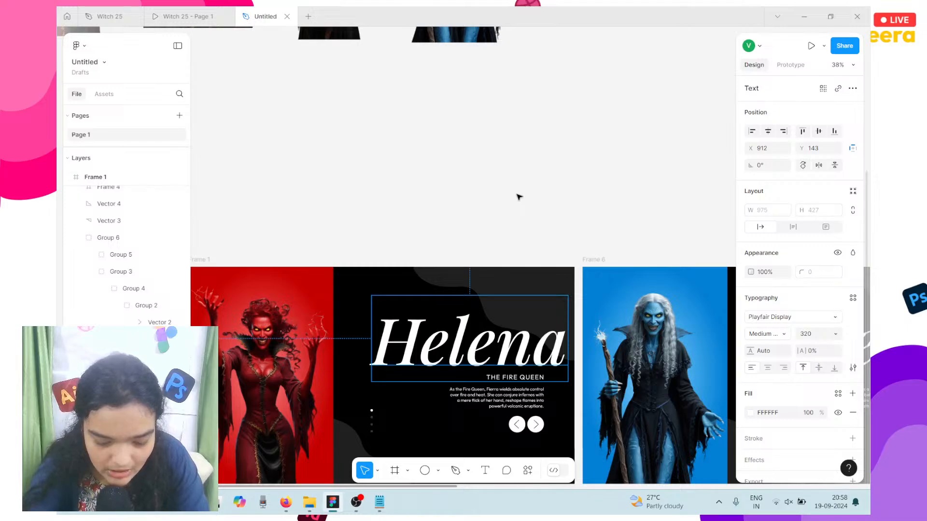
{"action": "key", "text": "Escape"}
Step: Nudge the Helena title four steps left and reopen it for editing before the final a
{"action": "key", "text": "Left"}
{"action": "key", "text": "Left"}
{"action": "key", "text": "Left"}
{"action": "key", "text": "Left"}
{"action": "key", "text": "Left"}
{"action": "key", "text": "Left"}
{"action": "key", "text": "Left"}
{"action": "key", "text": "Left"}
{"action": "key", "text": "Left"}
{"action": "key", "text": "Left"}
{"action": "key", "text": "Left"}
{"action": "key", "text": "Left"}
{"action": "key", "text": "Left"}
{"action": "key", "text": "Left"}
{"action": "key", "text": "Left"}
{"action": "key", "text": "Left"}
{"action": "key", "text": "Left"}
{"action": "key", "text": "Left"}
{"action": "key", "text": "Left"}
{"action": "key", "text": "Left"}
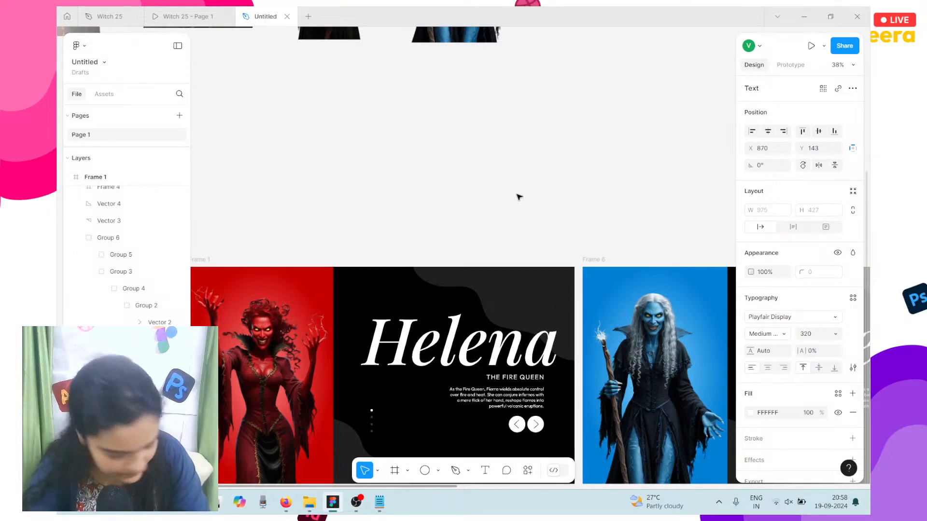
{"action": "key", "text": "Left"}
{"action": "key", "text": "Left"}
{"action": "key", "text": "Left"}
{"action": "key", "text": "Left"}
{"action": "key", "text": "Left"}
{"action": "key", "text": "Left"}
{"action": "key", "text": "Left"}
{"action": "key", "text": "Left"}
{"action": "key", "text": "Left"}
{"action": "key", "text": "Left"}
{"action": "key", "text": "Left"}
{"action": "key", "text": "Left"}
{"action": "key", "text": "Left"}
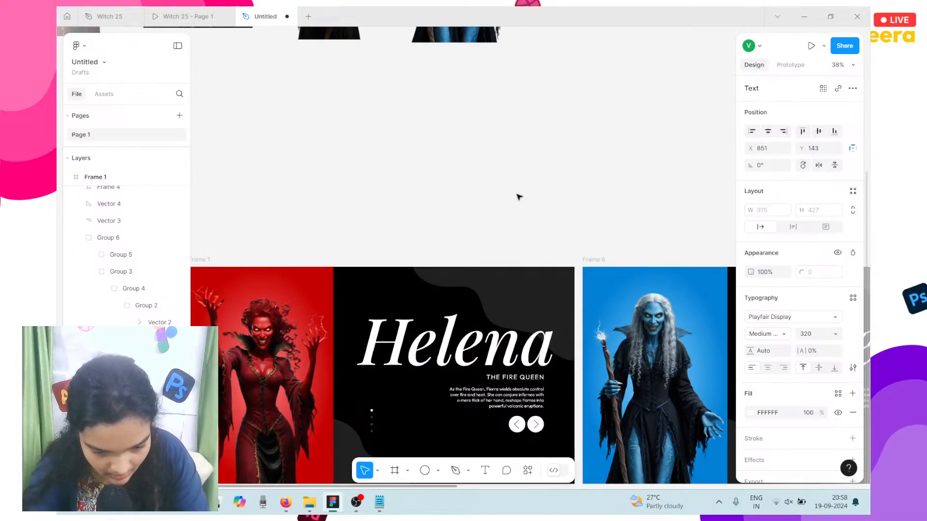
{"action": "key", "text": "Left"}
{"action": "key", "text": "Left"}
{"action": "key", "text": "Left"}
{"action": "key", "text": "Left"}
{"action": "key", "text": "Left"}
{"action": "key", "text": "Left"}
{"action": "key", "text": "Left"}
{"action": "key", "text": "Left"}
{"action": "key", "text": "Left"}
{"action": "key", "text": "Left"}
{"action": "key", "text": "Left"}
{"action": "key", "text": "Left"}
{"action": "key", "text": "Left"}
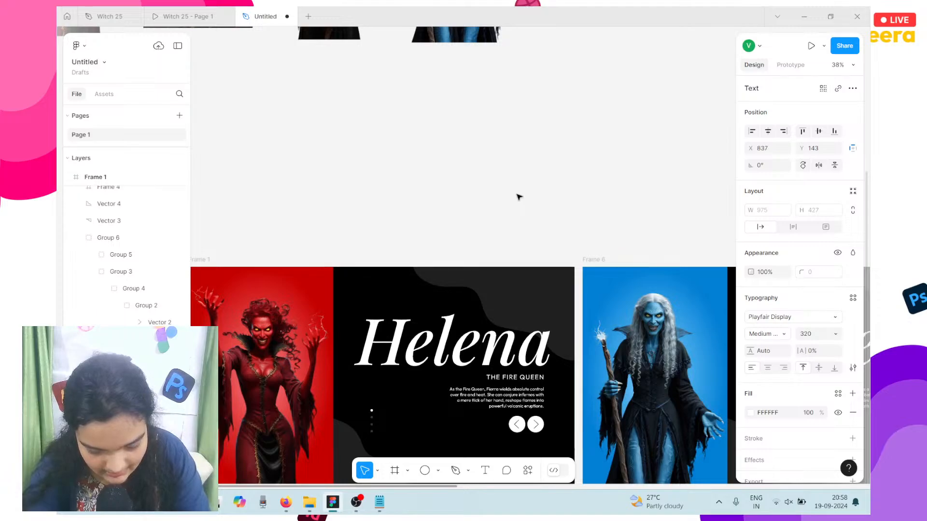
{"action": "key", "text": "Left"}
{"action": "key", "text": "Left"}
{"action": "key", "text": "Left"}
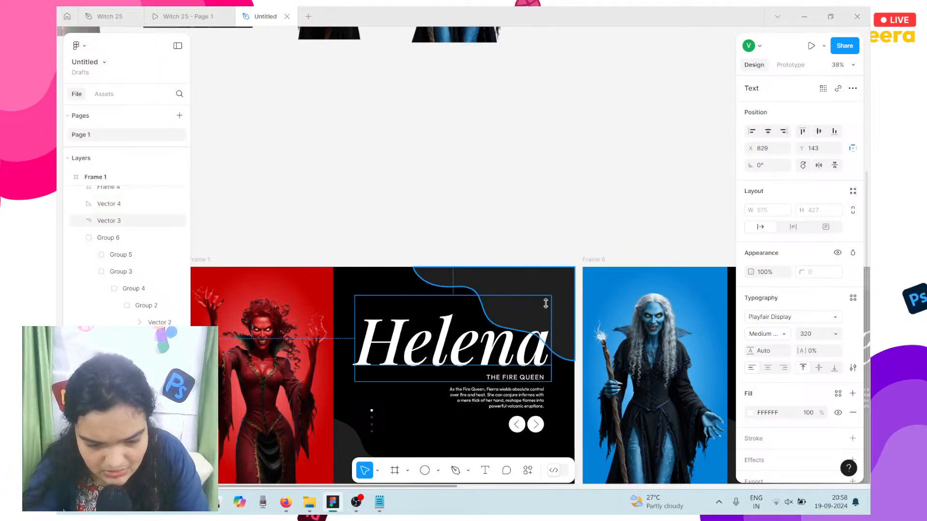
{"action": "double_click", "coordinate": [524, 345]}
{"action": "left_click", "coordinate": [525, 346]}
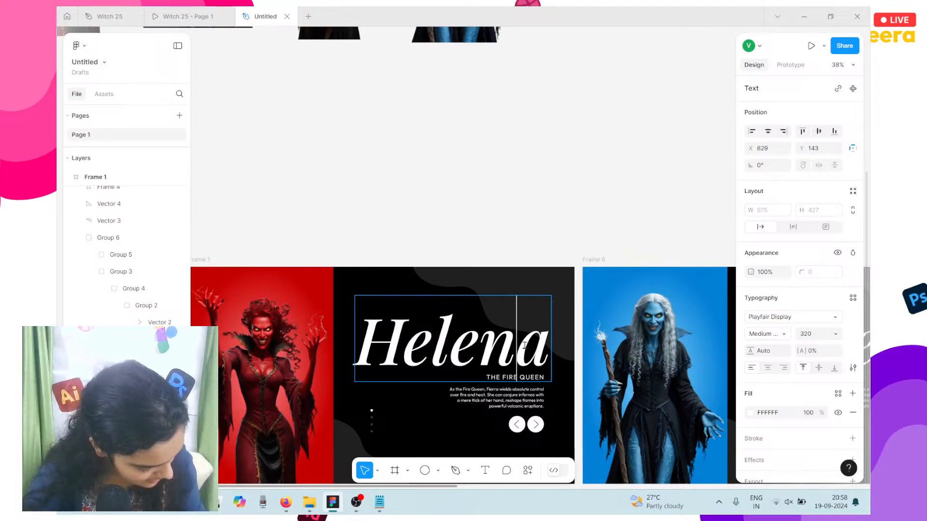
{"action": "scroll", "coordinate": [525, 346], "scroll_direction": "down", "scroll_amount": 5}
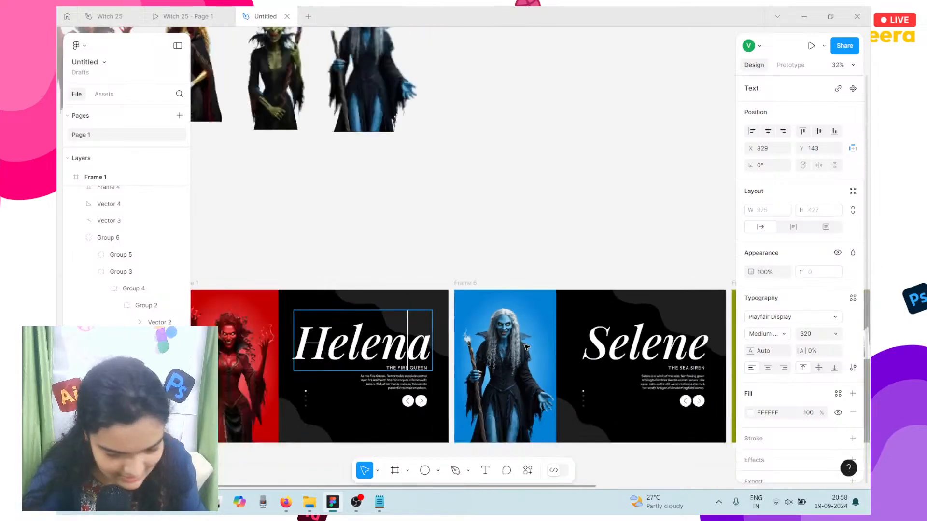
{"action": "scroll", "coordinate": [723, 370], "scroll_direction": "up", "scroll_amount": 3}
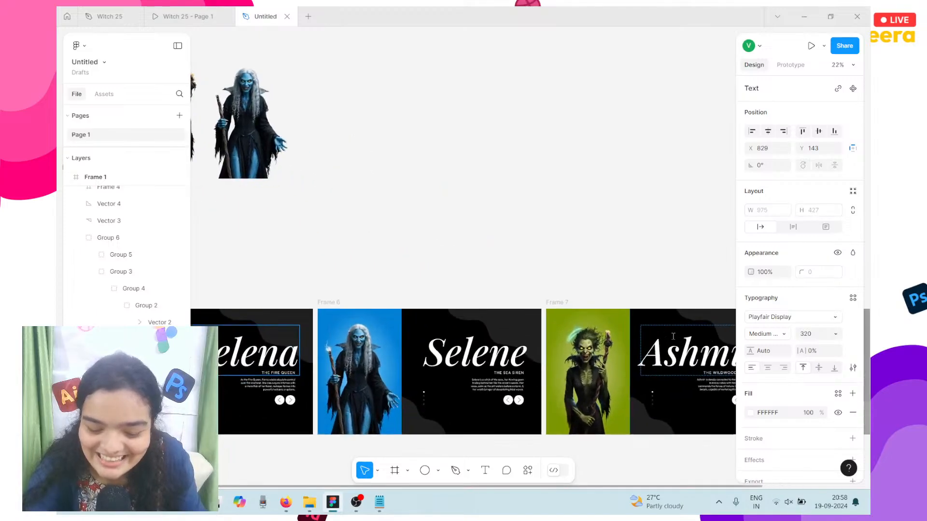
{"action": "scroll", "coordinate": [638, 352], "scroll_direction": "down", "scroll_amount": 2}
{"action": "scroll", "coordinate": [638, 353], "scroll_direction": "right", "scroll_amount": 2}
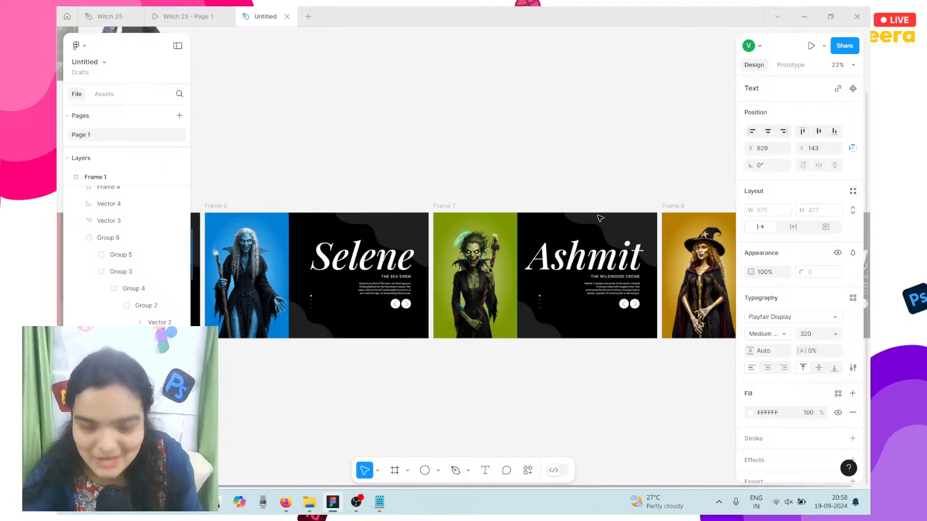
{"action": "scroll", "coordinate": [589, 242], "scroll_direction": "left", "scroll_amount": 5}
{"action": "scroll", "coordinate": [595, 234], "scroll_direction": "left", "scroll_amount": 3}
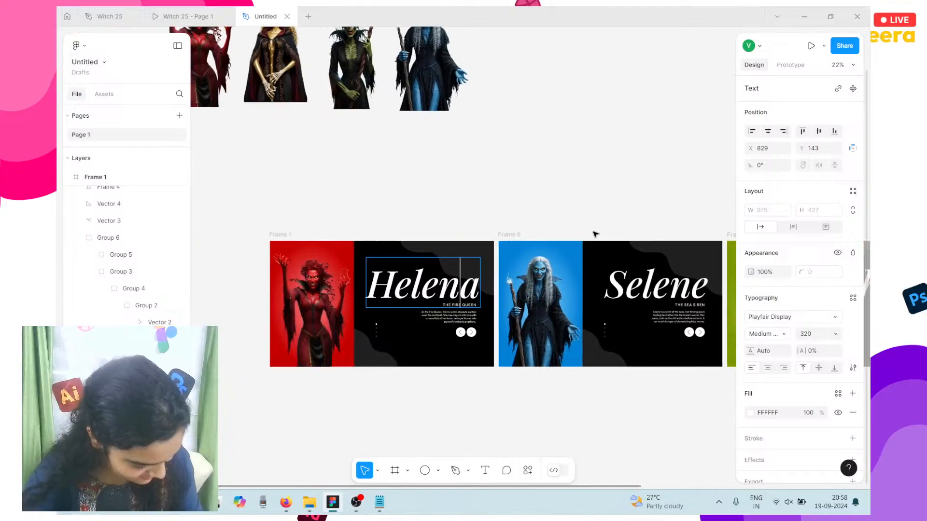
{"action": "scroll", "coordinate": [493, 336], "scroll_direction": "left", "scroll_amount": 1}
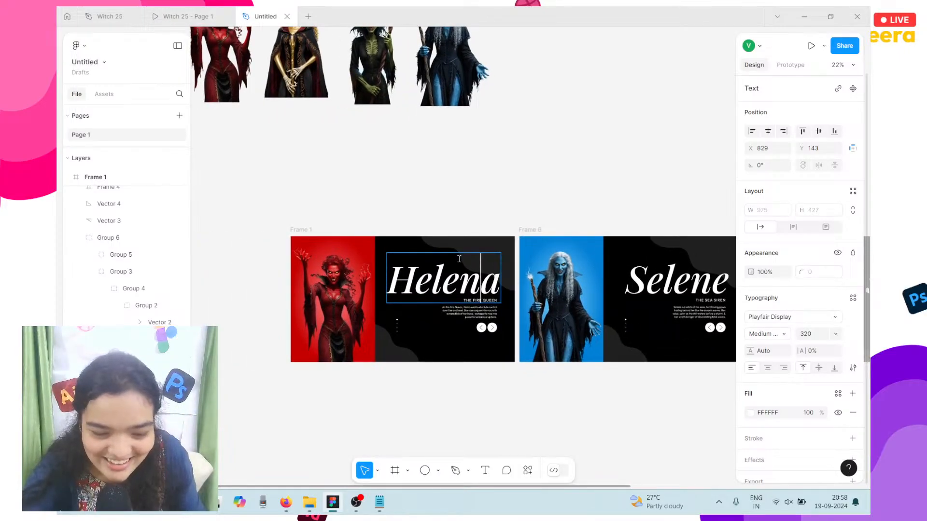
Step: Retitle the red witch slide from Helena to Liyona, removing the doubled trailing a
{"action": "key", "text": "BackSpace"}
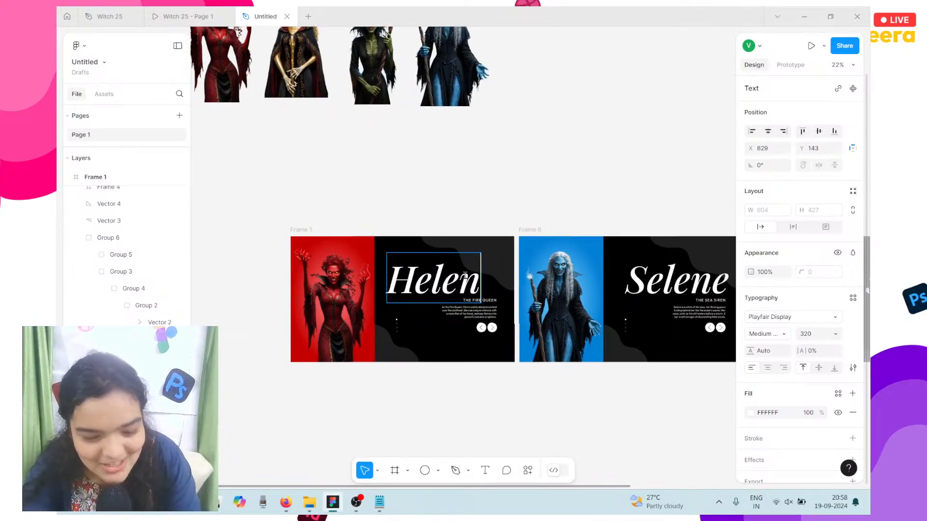
{"action": "type", "text": "i"}
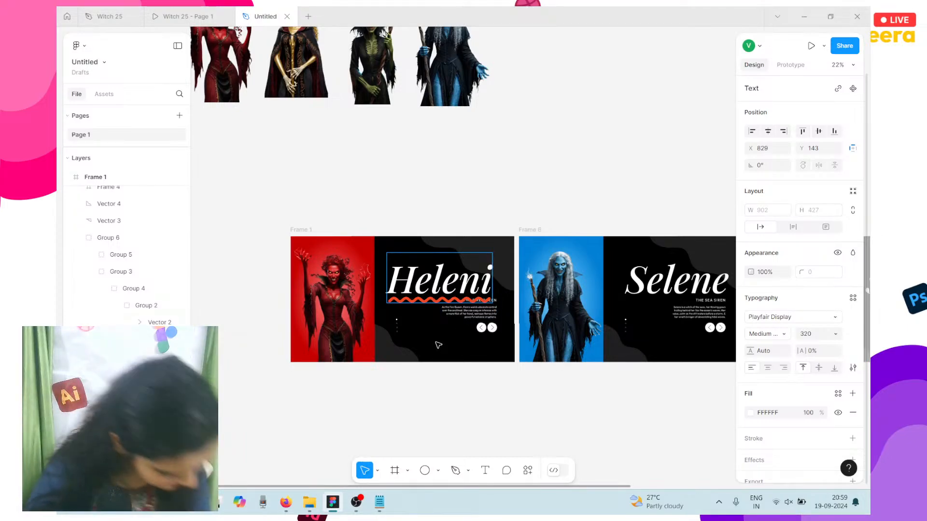
{"action": "double_click", "coordinate": [411, 294]}
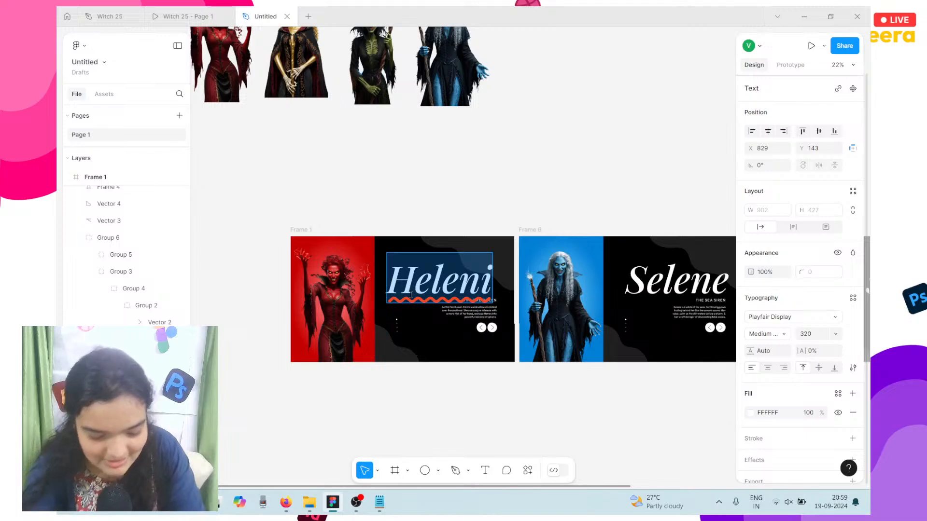
{"action": "type", "text": "Liyonaa"}
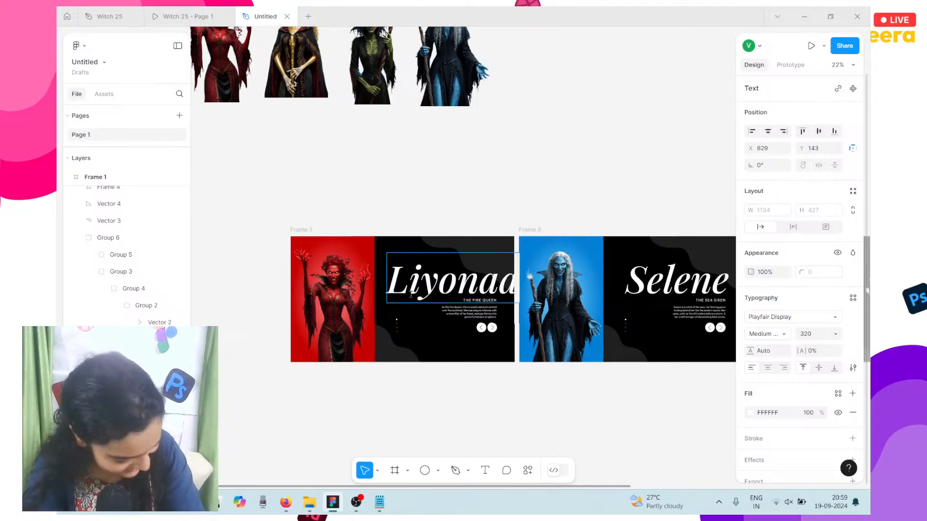
{"action": "key", "text": "Escape"}
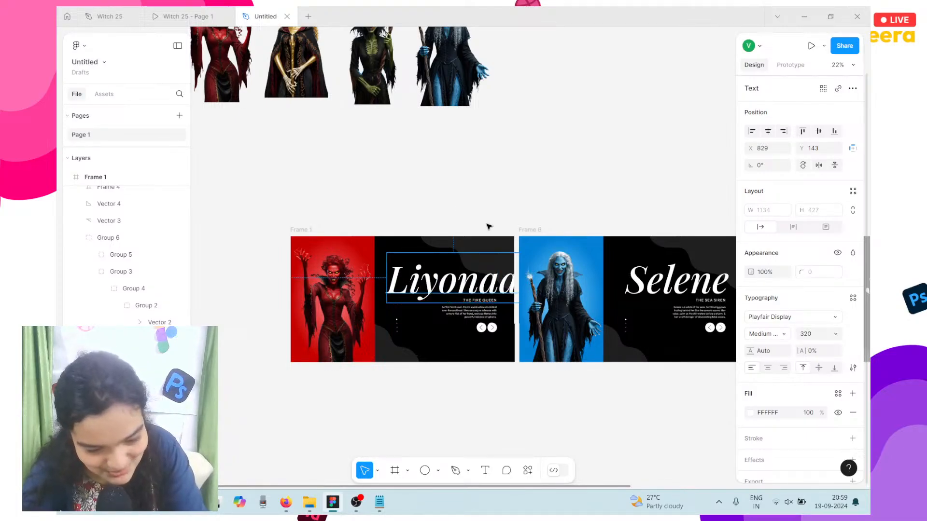
{"action": "double_click", "coordinate": [517, 288]}
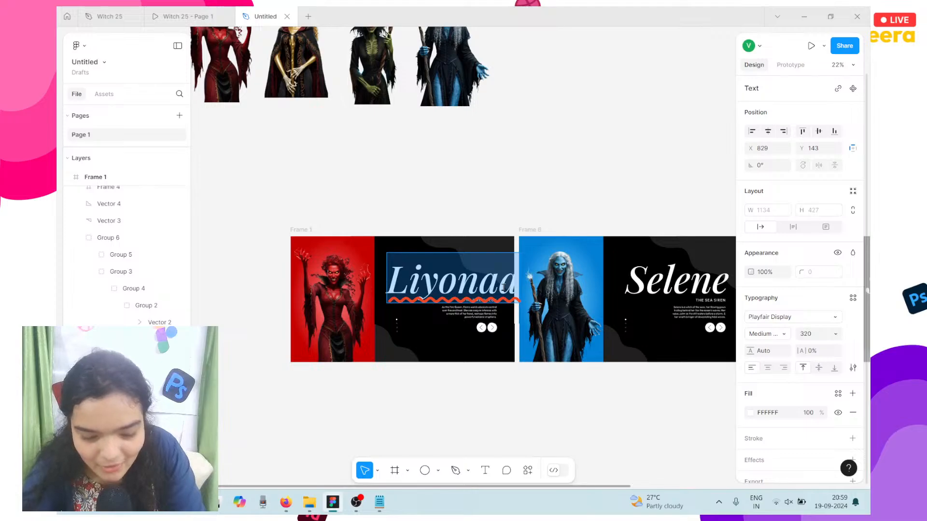
{"action": "left_click", "coordinate": [503, 288]}
{"action": "key", "text": "BackSpace"}
{"action": "key", "text": "Escape"}
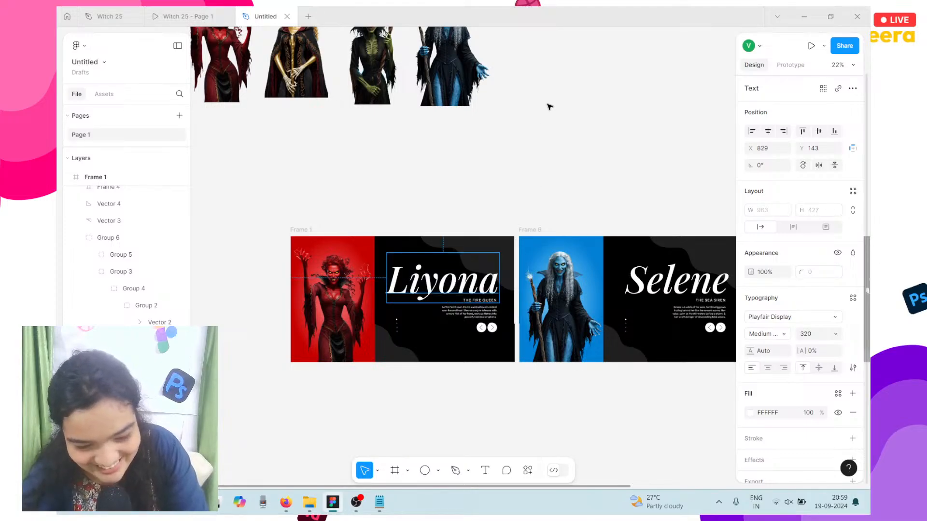
{"action": "scroll", "coordinate": [454, 281], "scroll_direction": "up", "scroll_amount": 5}
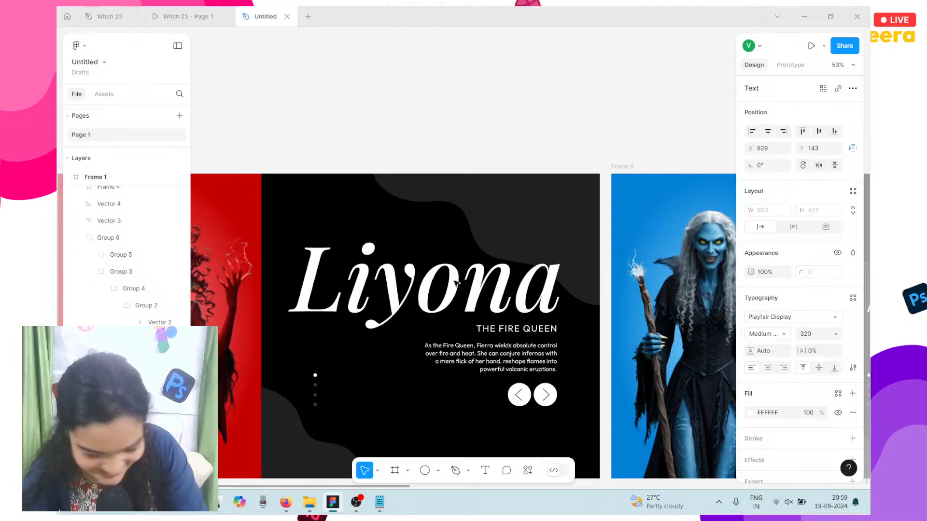
Step: Replace the blue witch slide's Selene title with Mario
{"action": "scroll", "coordinate": [455, 281], "scroll_direction": "down", "scroll_amount": 5}
{"action": "scroll", "coordinate": [511, 289], "scroll_direction": "right", "scroll_amount": 4}
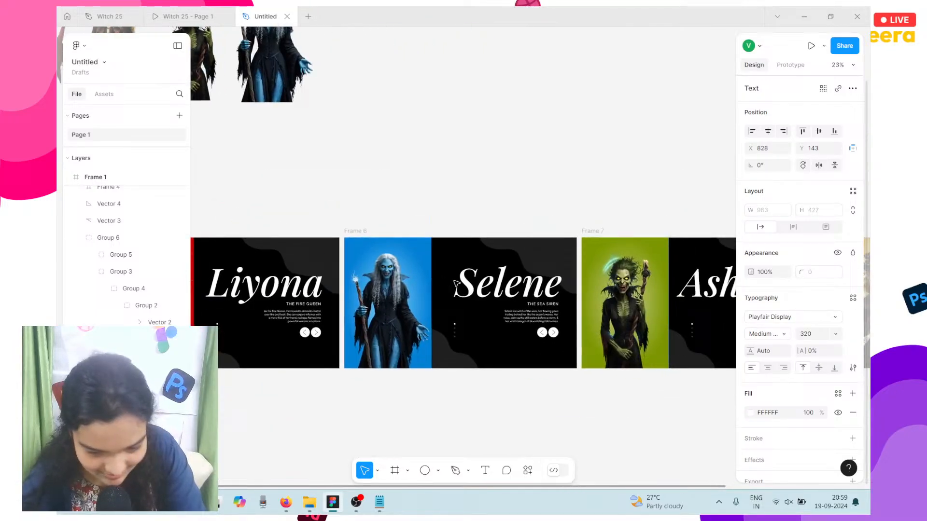
{"action": "left_click", "coordinate": [510, 290]}
{"action": "double_click", "coordinate": [511, 290]}
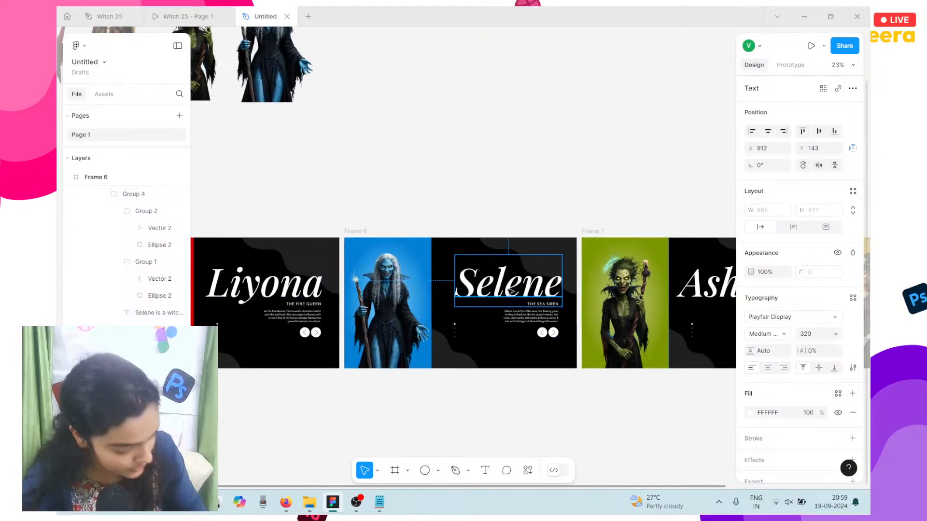
{"action": "double_click", "coordinate": [508, 290]}
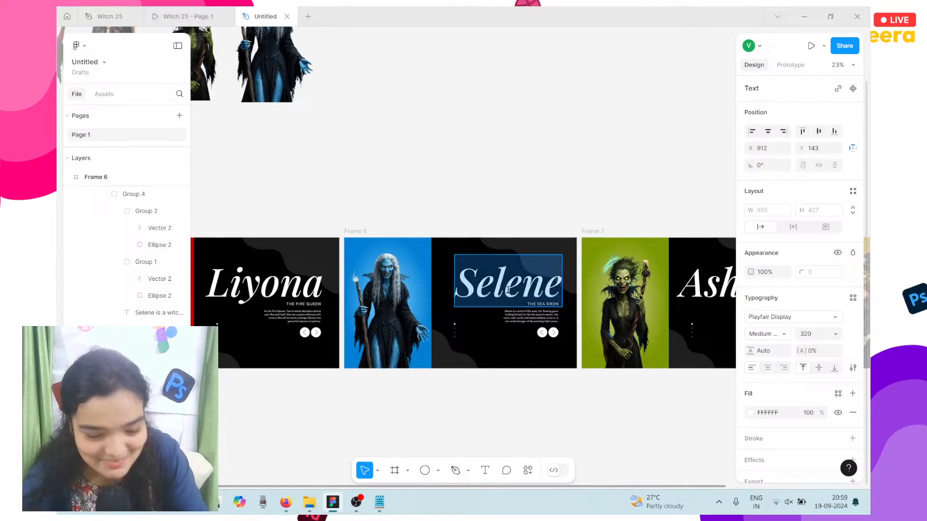
{"action": "type", "text": "Mar"}
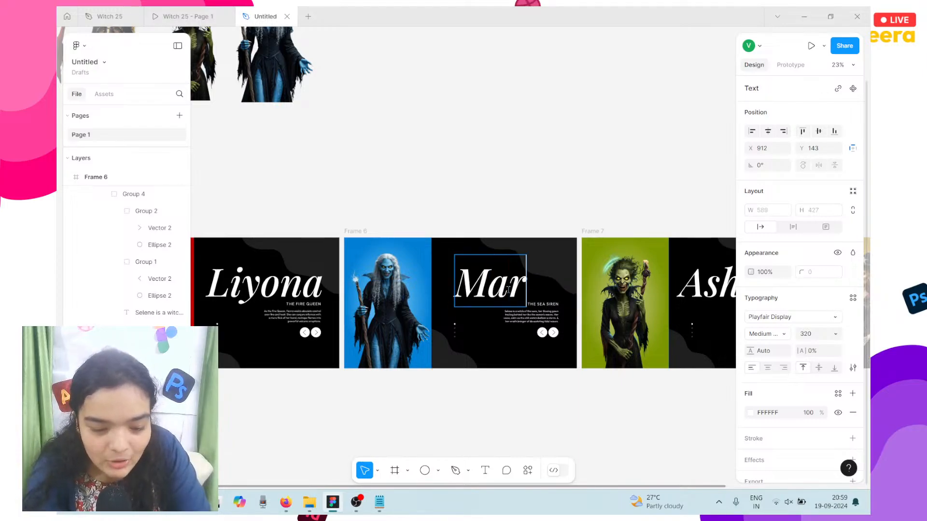
{"action": "type", "text": "ioi"}
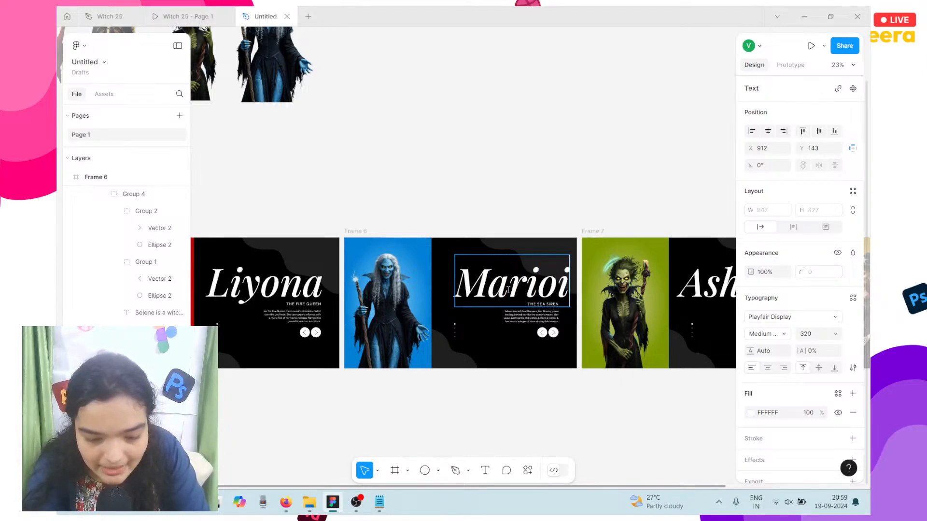
{"action": "key", "text": "BackSpace"}
{"action": "key", "text": "Escape"}
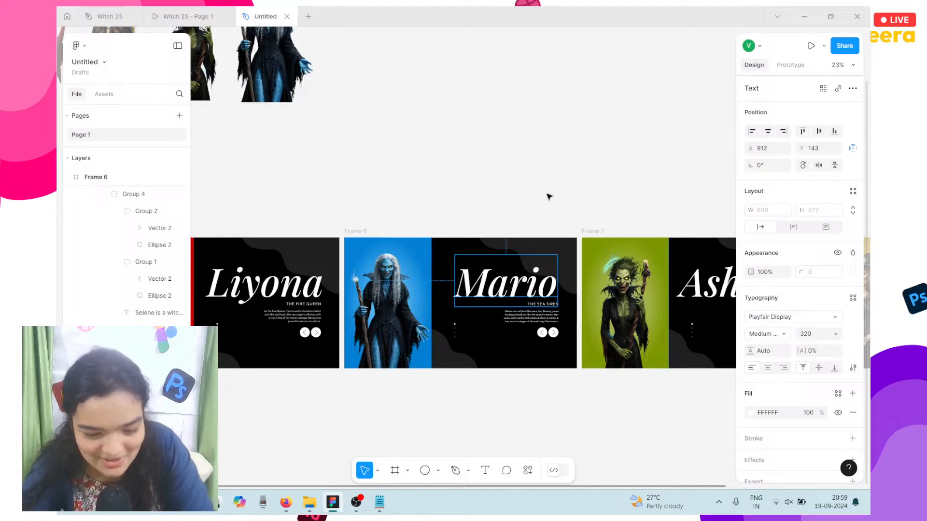
Step: Nudge the Mario title slightly right and deselect it
{"action": "key", "text": "Right"}
{"action": "key", "text": "Right"}
{"action": "key", "text": "Right"}
{"action": "key", "text": "Right"}
{"action": "key", "text": "Right"}
{"action": "key", "text": "Right"}
{"action": "key", "text": "Right"}
{"action": "key", "text": "Right"}
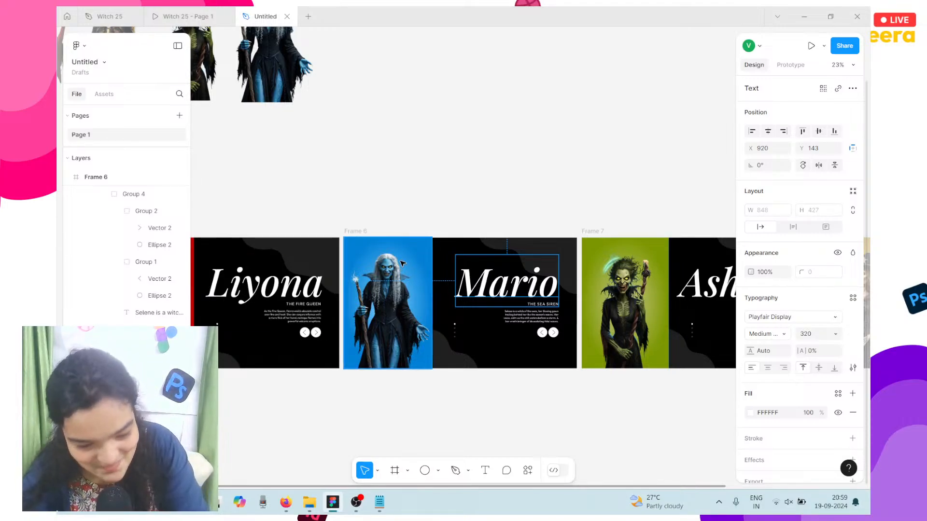
{"action": "left_click", "coordinate": [466, 221]}
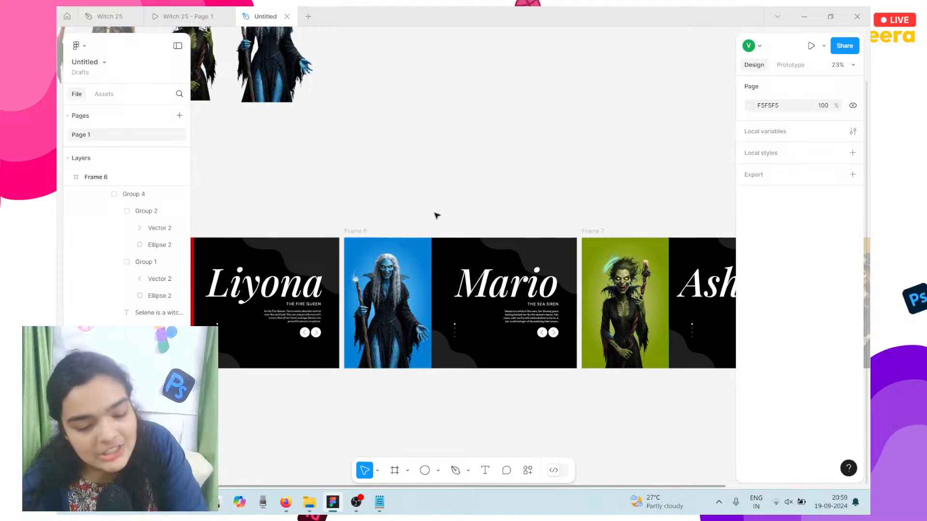
{"action": "scroll", "coordinate": [434, 213], "scroll_direction": "down", "scroll_amount": 3}
{"action": "scroll", "coordinate": [555, 312], "scroll_direction": "right", "scroll_amount": 3}
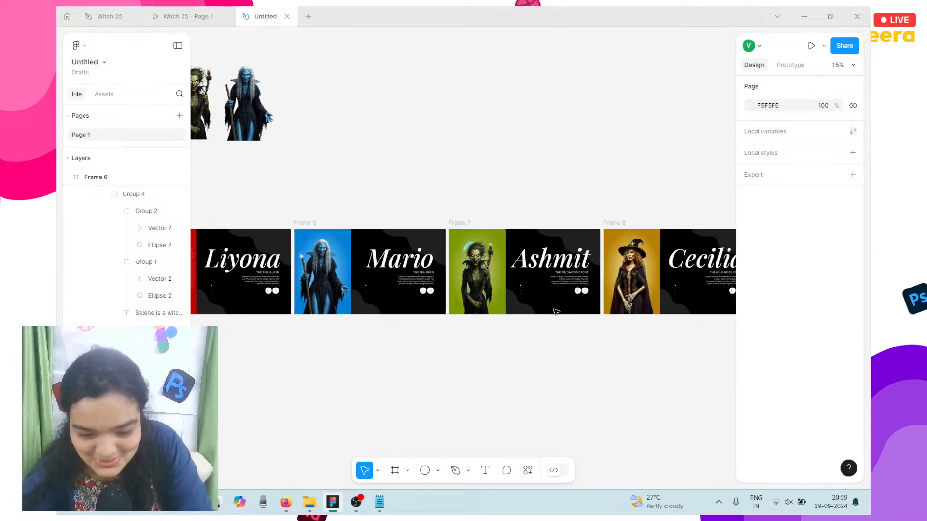
{"action": "scroll", "coordinate": [557, 312], "scroll_direction": "left", "scroll_amount": 3}
{"action": "scroll", "coordinate": [556, 312], "scroll_direction": "up", "scroll_amount": 1}
{"action": "scroll", "coordinate": [556, 312], "scroll_direction": "left", "scroll_amount": 2}
{"action": "scroll", "coordinate": [556, 312], "scroll_direction": "down", "scroll_amount": 4}
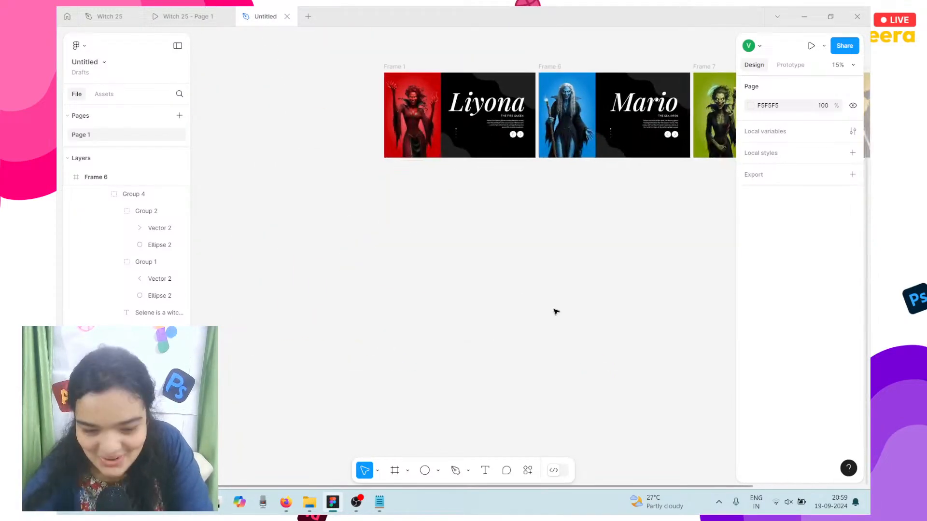
{"action": "scroll", "coordinate": [556, 312], "scroll_direction": "up", "scroll_amount": 3}
{"action": "scroll", "coordinate": [556, 312], "scroll_direction": "up", "scroll_amount": 5}
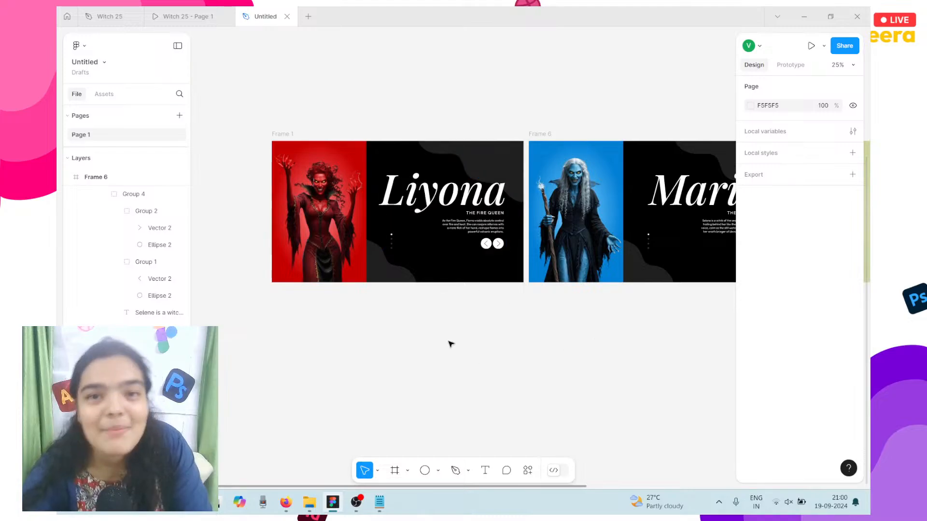
{"action": "scroll", "coordinate": [449, 343], "scroll_direction": "left", "scroll_amount": 2}
{"action": "scroll", "coordinate": [449, 343], "scroll_direction": "up", "scroll_amount": 1}
{"action": "scroll", "coordinate": [426, 244], "scroll_direction": "up", "scroll_amount": 3}
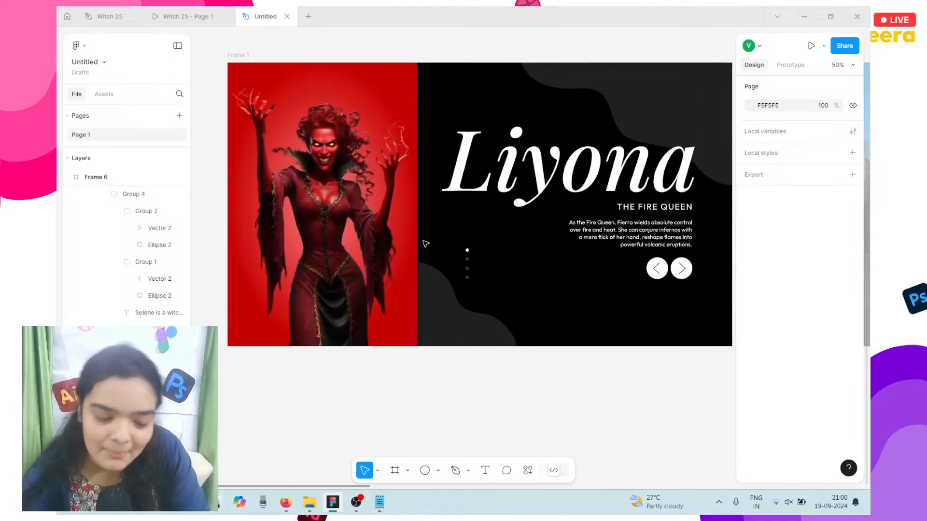
{"action": "scroll", "coordinate": [425, 244], "scroll_direction": "up", "scroll_amount": 1}
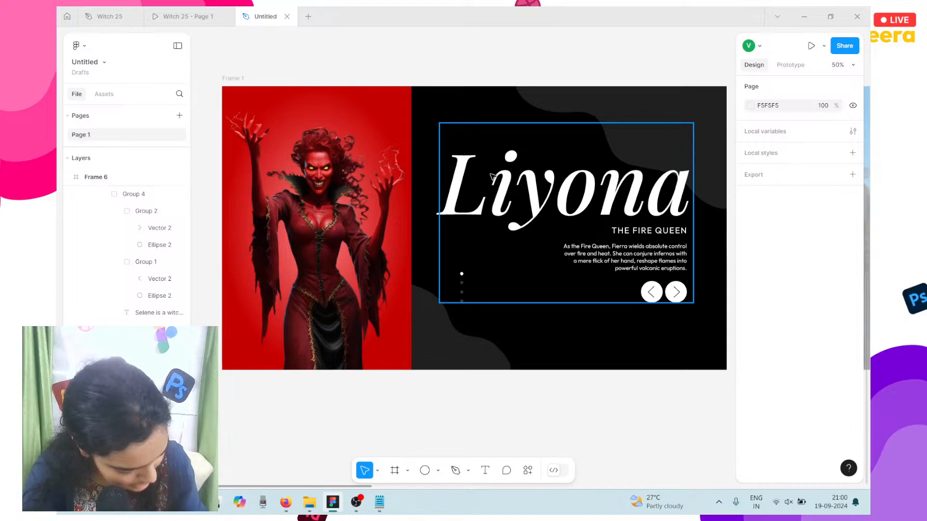
{"action": "scroll", "coordinate": [492, 176], "scroll_direction": "right", "scroll_amount": 10}
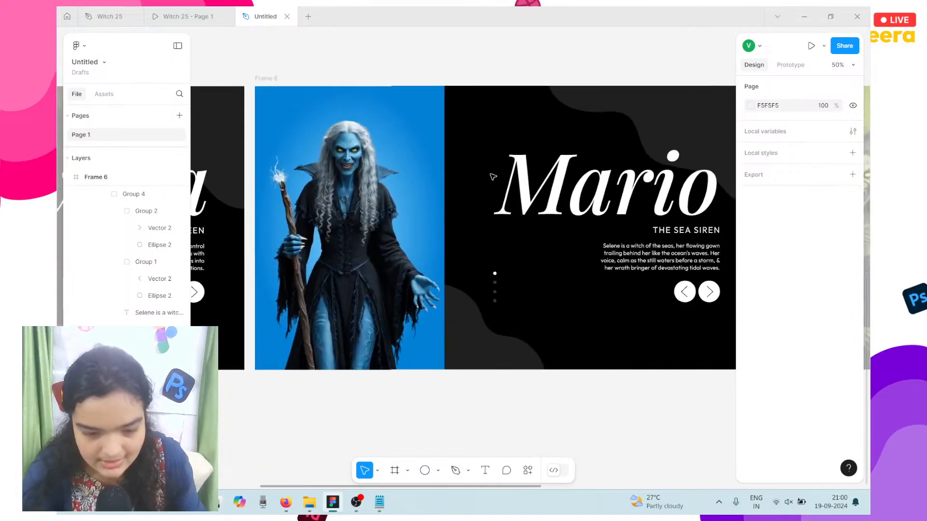
{"action": "scroll", "coordinate": [492, 176], "scroll_direction": "right", "scroll_amount": 1}
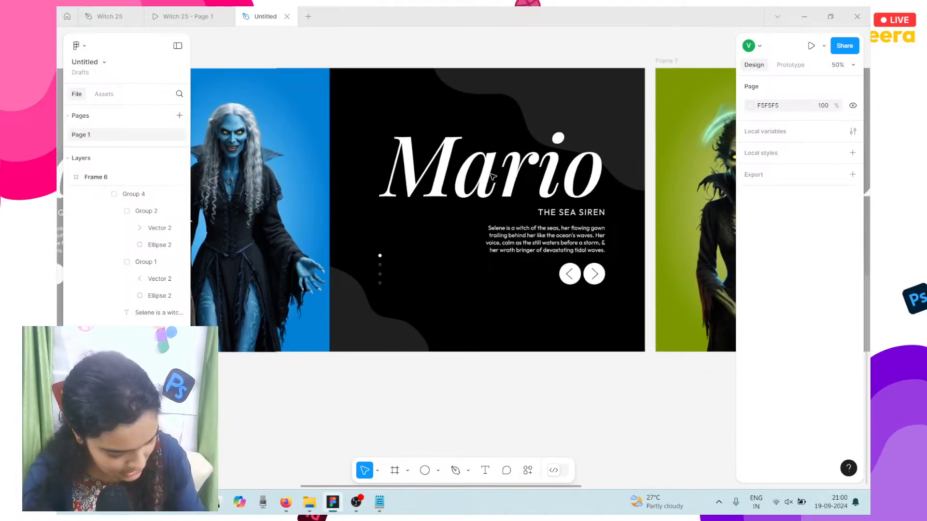
{"action": "scroll", "coordinate": [491, 175], "scroll_direction": "right", "scroll_amount": 10}
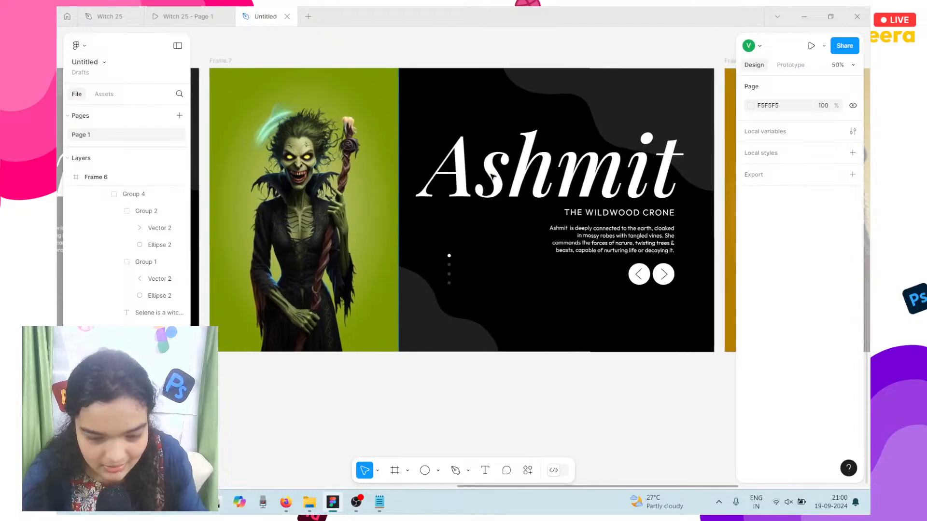
{"action": "scroll", "coordinate": [491, 176], "scroll_direction": "left", "scroll_amount": 2}
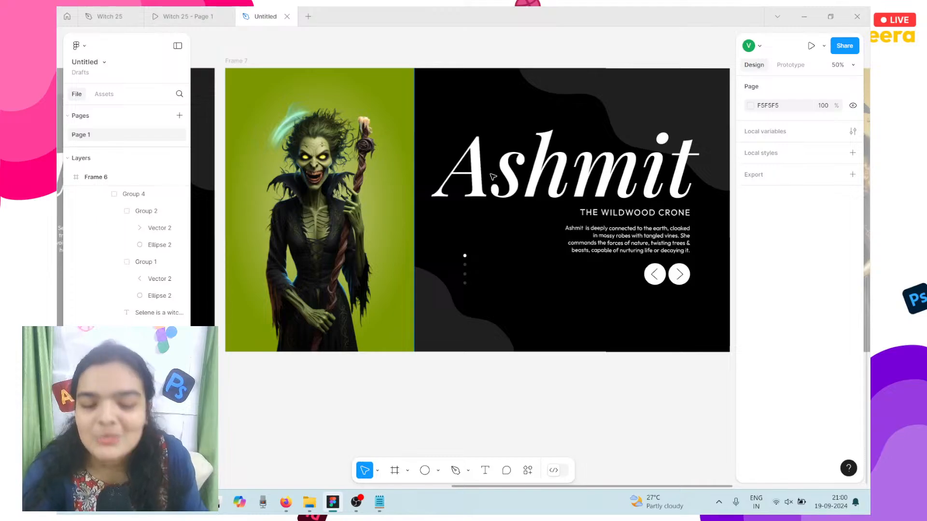
{"action": "left_click", "coordinate": [376, 207]}
{"action": "scroll", "coordinate": [376, 206], "scroll_direction": "right", "scroll_amount": 3}
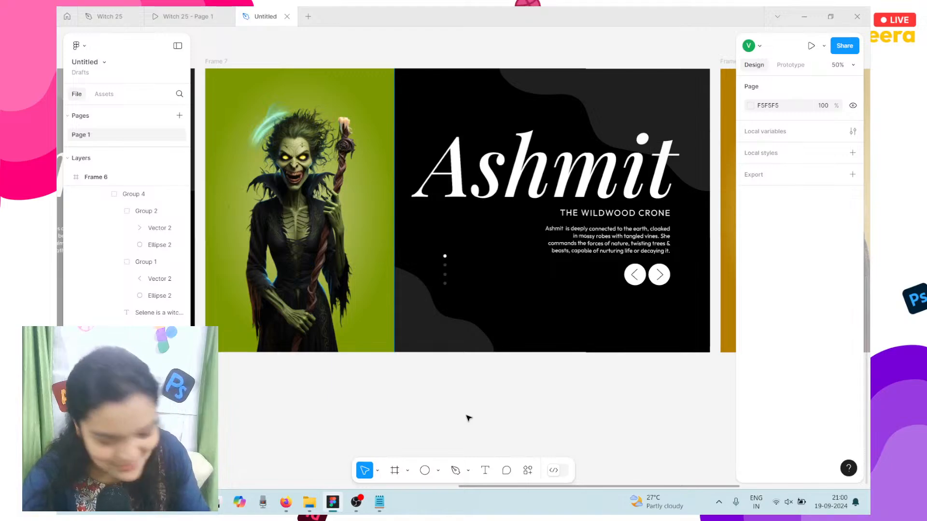
{"action": "scroll", "coordinate": [555, 304], "scroll_direction": "left", "scroll_amount": 2}
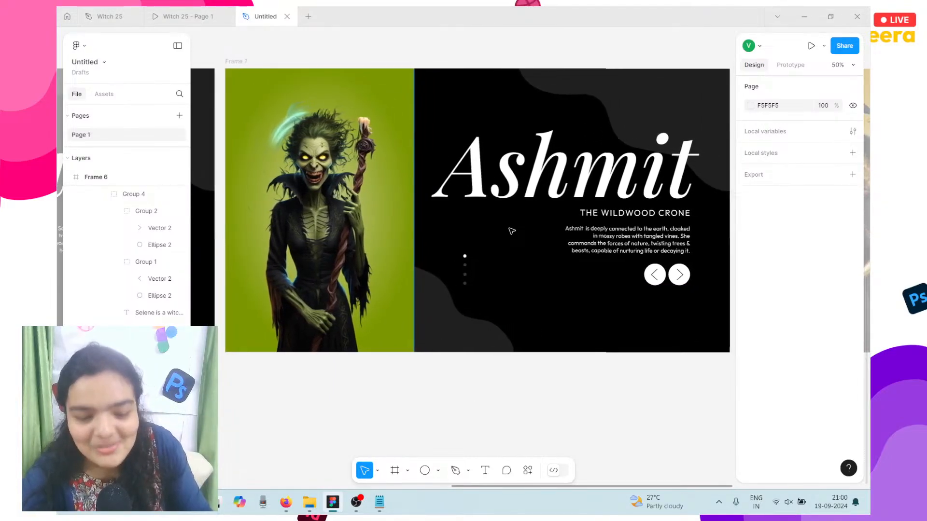
{"action": "scroll", "coordinate": [489, 312], "scroll_direction": "right", "scroll_amount": 5}
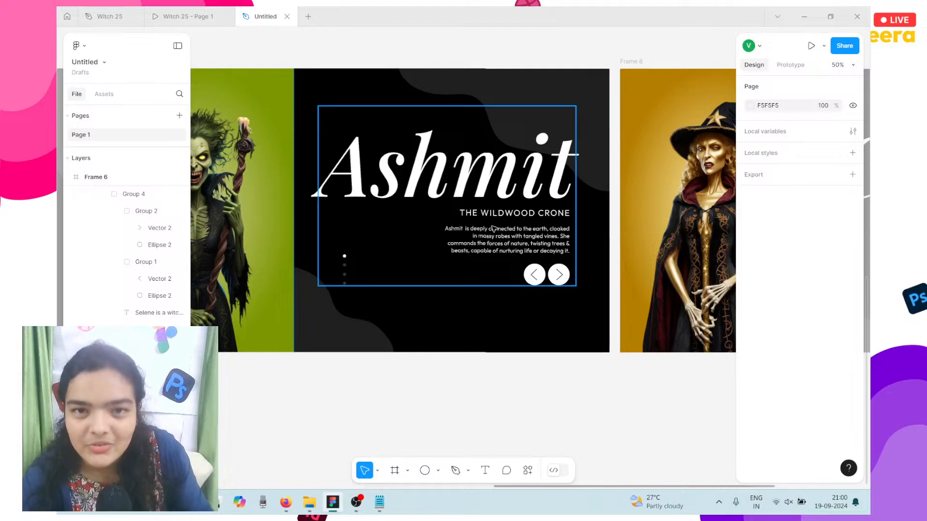
{"action": "scroll", "coordinate": [492, 229], "scroll_direction": "right", "scroll_amount": 5}
{"action": "scroll", "coordinate": [435, 231], "scroll_direction": "left", "scroll_amount": 10}
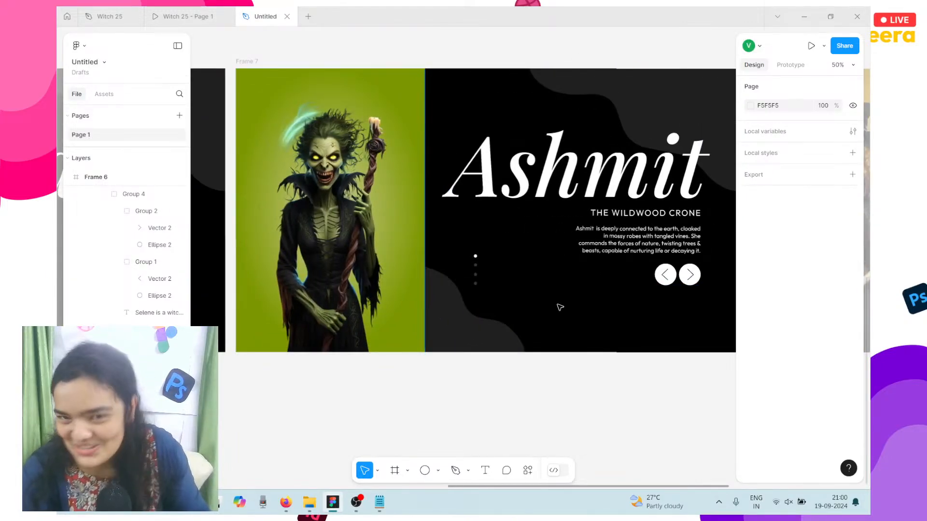
{"action": "scroll", "coordinate": [560, 307], "scroll_direction": "right", "scroll_amount": 20}
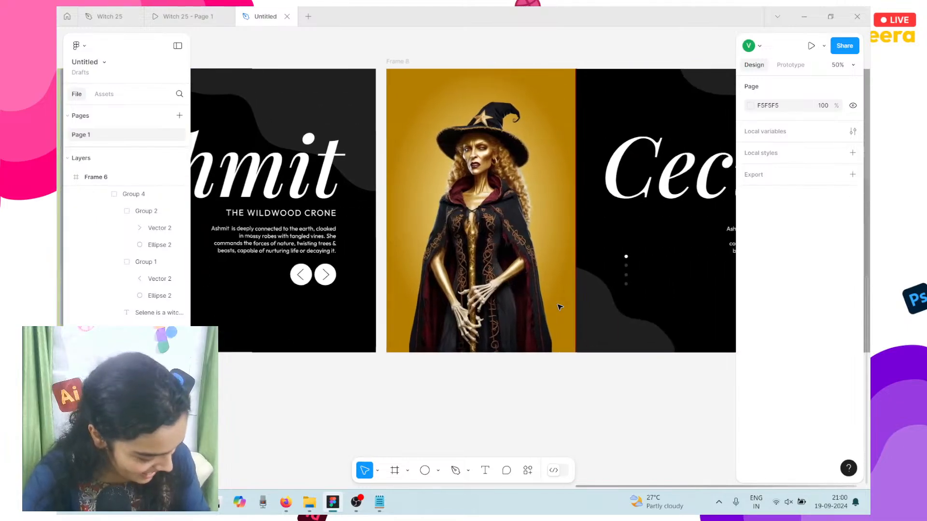
{"action": "scroll", "coordinate": [502, 322], "scroll_direction": "right", "scroll_amount": 1}
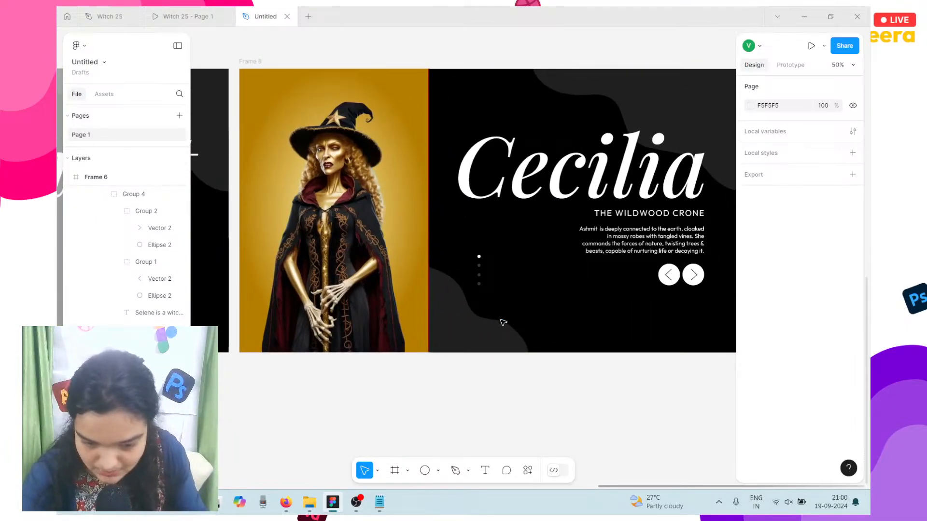
{"action": "scroll", "coordinate": [503, 323], "scroll_direction": "right", "scroll_amount": 2}
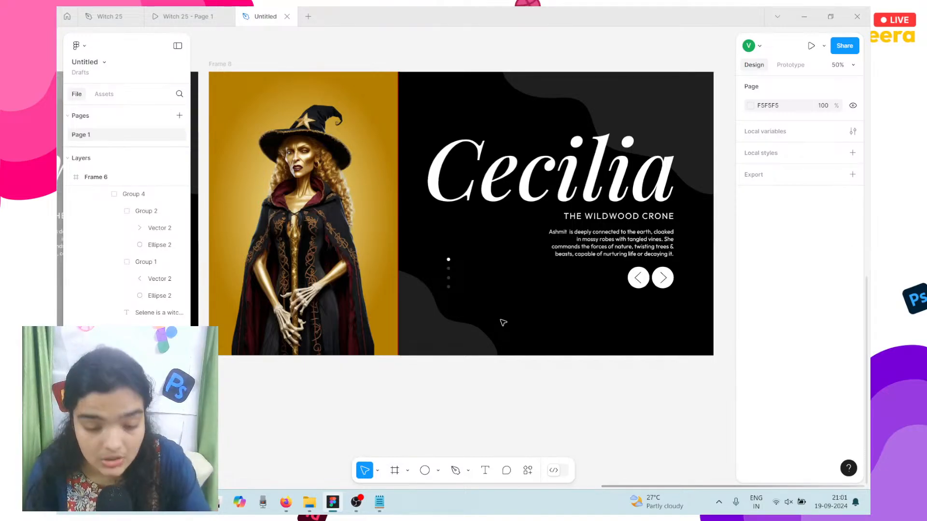
{"action": "scroll", "coordinate": [503, 322], "scroll_direction": "down", "scroll_amount": 3}
{"action": "scroll", "coordinate": [503, 323], "scroll_direction": "left", "scroll_amount": 6}
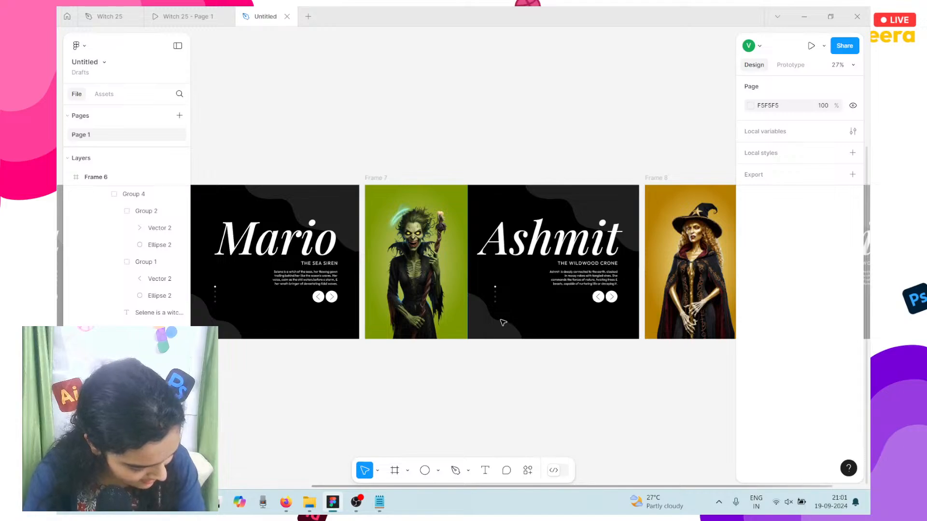
{"action": "scroll", "coordinate": [503, 323], "scroll_direction": "left", "scroll_amount": 3}
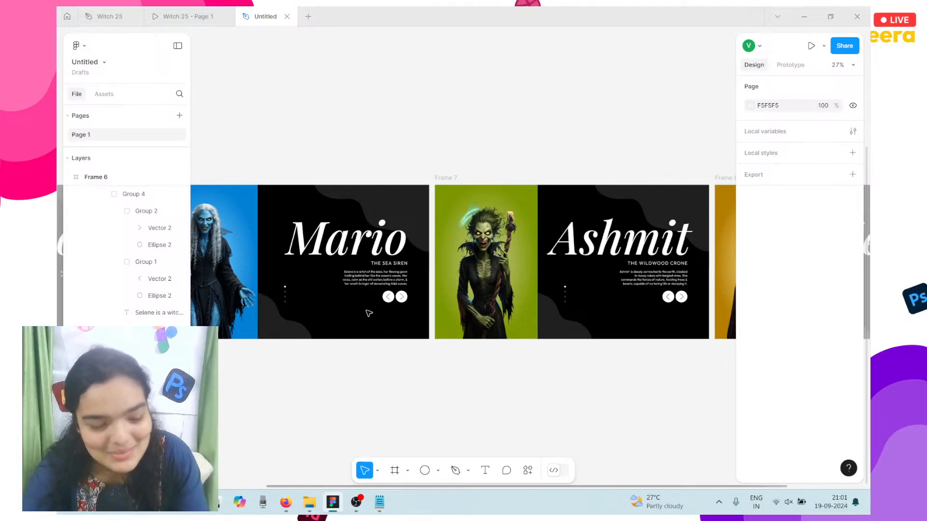
{"action": "scroll", "coordinate": [369, 313], "scroll_direction": "left", "scroll_amount": 12}
{"action": "scroll", "coordinate": [368, 313], "scroll_direction": "left", "scroll_amount": 2}
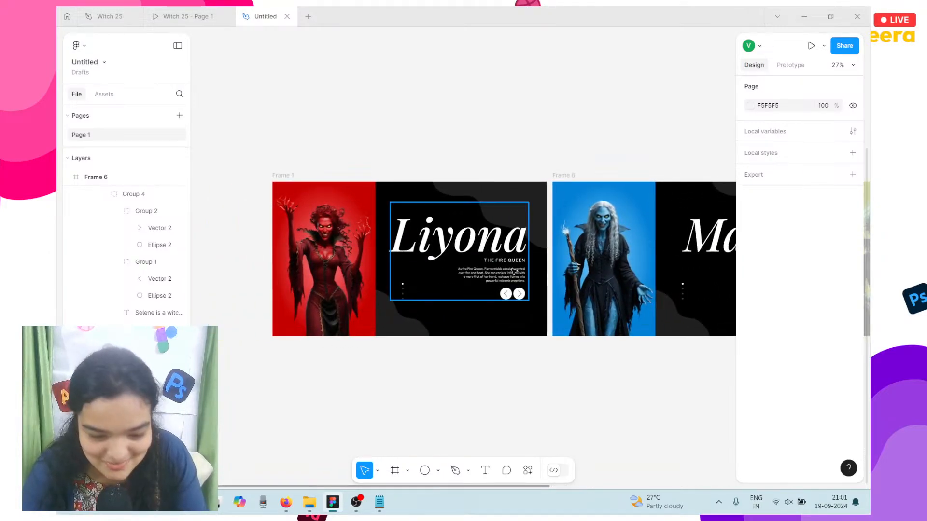
{"action": "scroll", "coordinate": [466, 373], "scroll_direction": "right", "scroll_amount": 8}
{"action": "scroll", "coordinate": [467, 372], "scroll_direction": "right", "scroll_amount": 16}
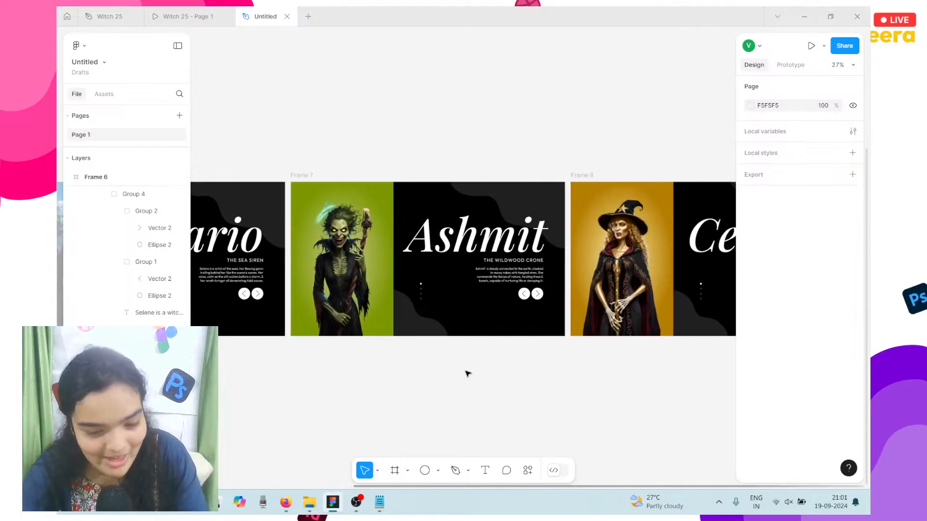
{"action": "scroll", "coordinate": [467, 372], "scroll_direction": "left", "scroll_amount": 8}
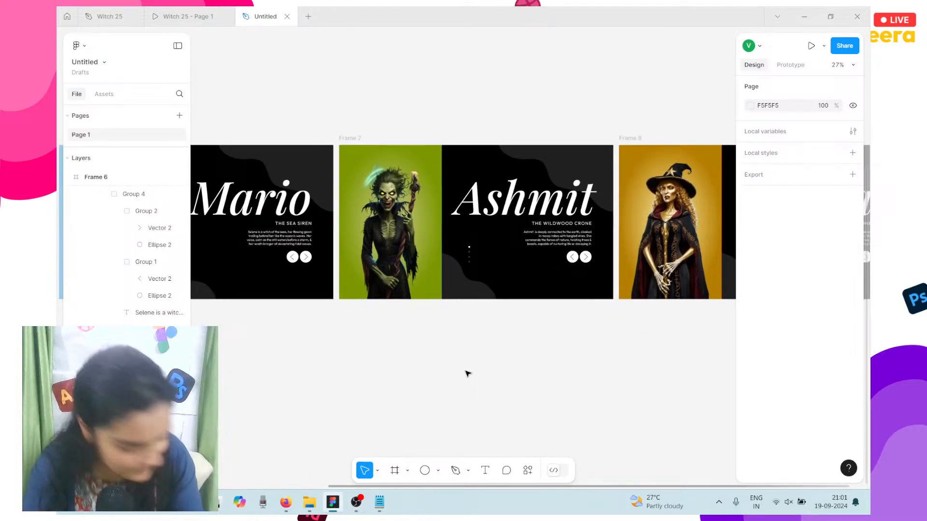
{"action": "scroll", "coordinate": [467, 372], "scroll_direction": "left", "scroll_amount": 7}
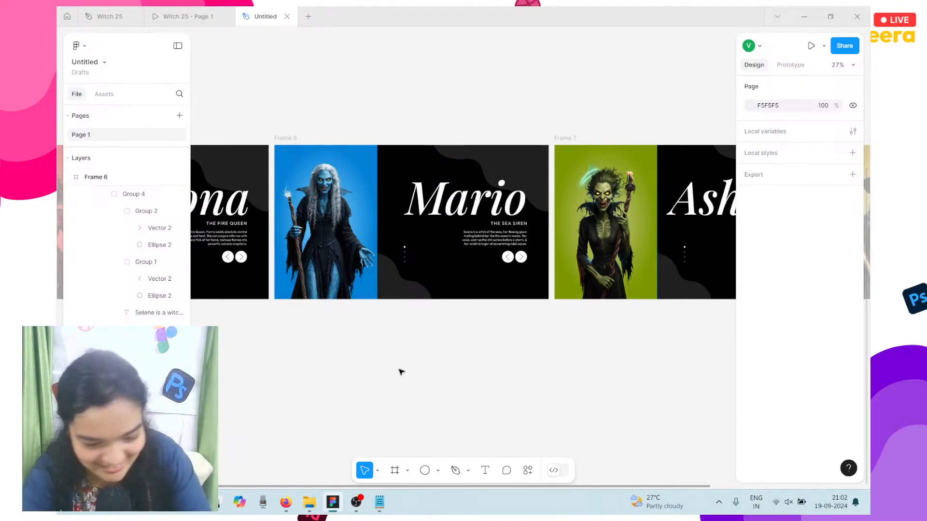
{"action": "scroll", "coordinate": [400, 372], "scroll_direction": "left", "scroll_amount": 5}
{"action": "scroll", "coordinate": [391, 357], "scroll_direction": "down", "scroll_amount": 3}
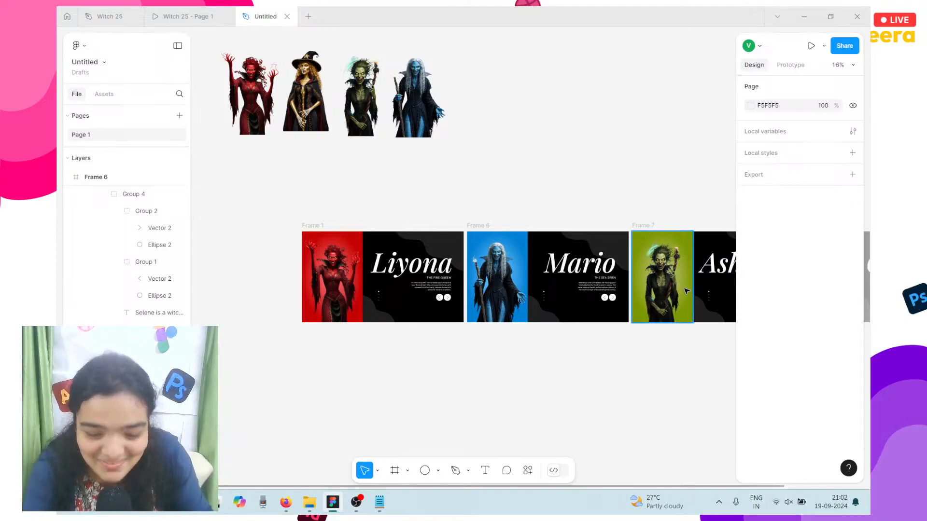
{"action": "scroll", "coordinate": [571, 250], "scroll_direction": "right", "scroll_amount": 3}
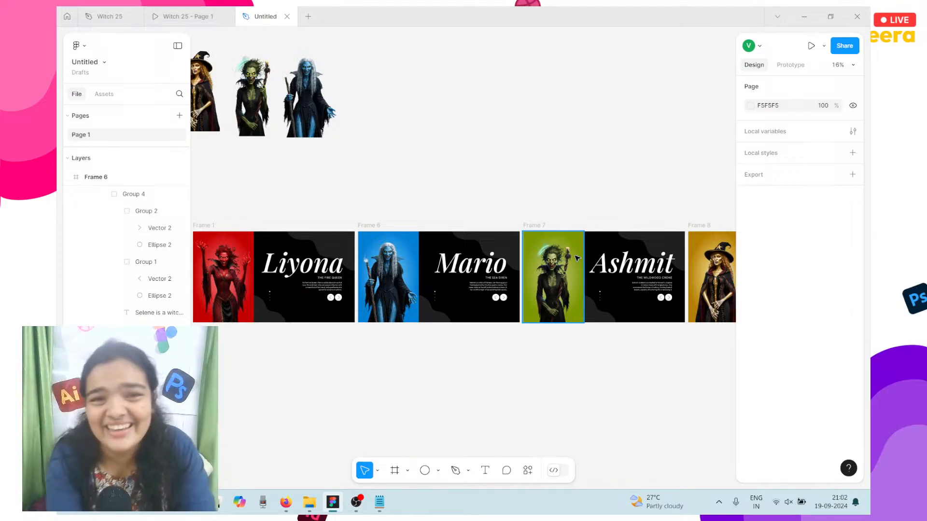
{"action": "scroll", "coordinate": [577, 258], "scroll_direction": "left", "scroll_amount": 3}
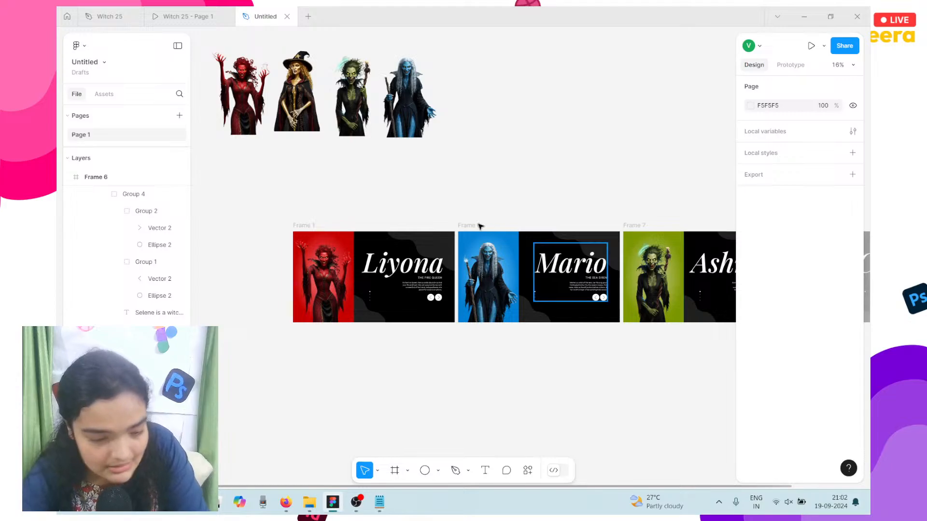
Step: Duplicate the Liyona slide Frame 1 with Ctrl+D and place the copy, Frame 9, left of Frame 1
{"action": "left_click", "coordinate": [298, 226]}
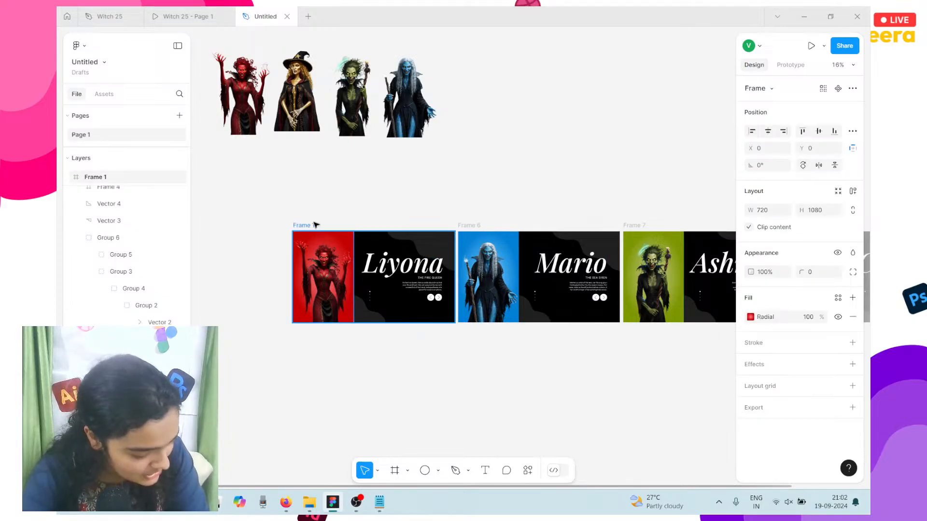
{"action": "key", "text": "ctrl+d"}
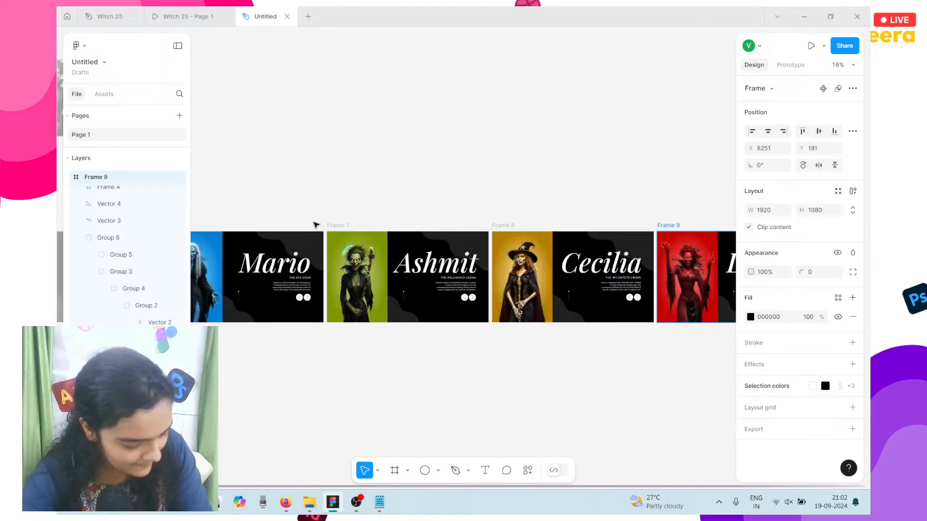
{"action": "scroll", "coordinate": [316, 225], "scroll_direction": "left", "scroll_amount": 7}
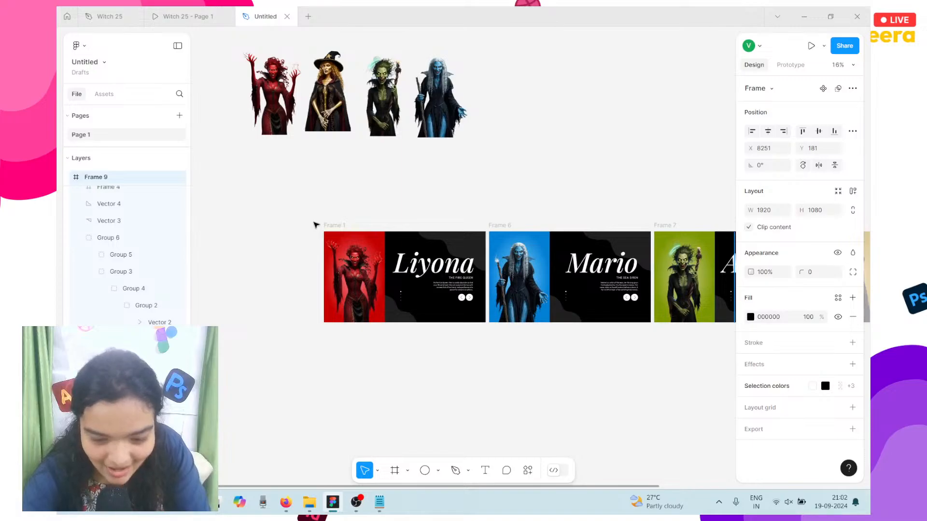
{"action": "scroll", "coordinate": [316, 226], "scroll_direction": "down", "scroll_amount": 5}
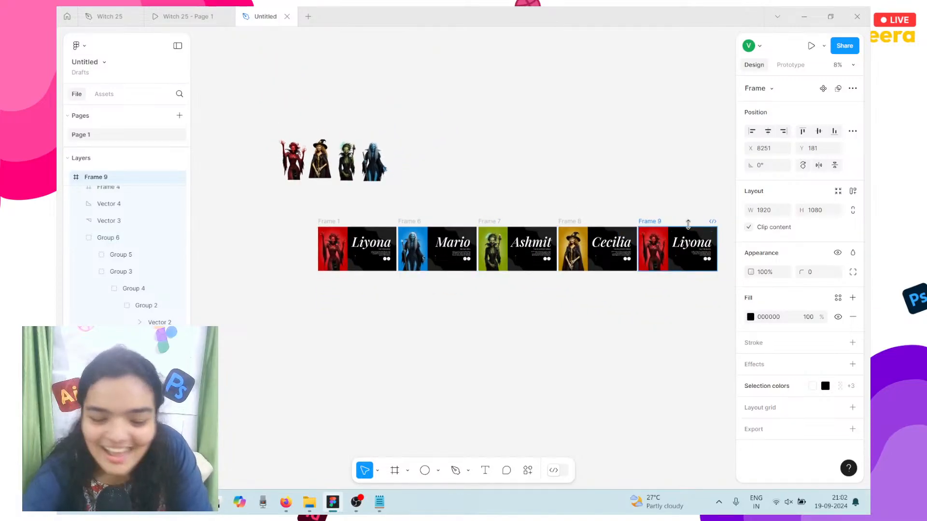
{"action": "left_click_drag", "start_coordinate": [674, 258], "coordinate": [398, 311]}
{"action": "scroll", "coordinate": [398, 311], "scroll_direction": "left", "scroll_amount": 3}
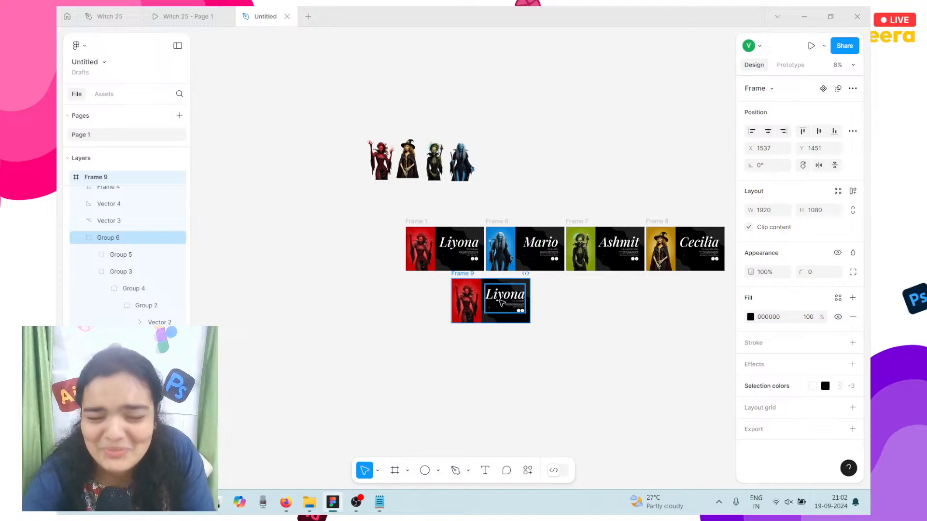
{"action": "left_click_drag", "start_coordinate": [501, 302], "coordinate": [361, 251]}
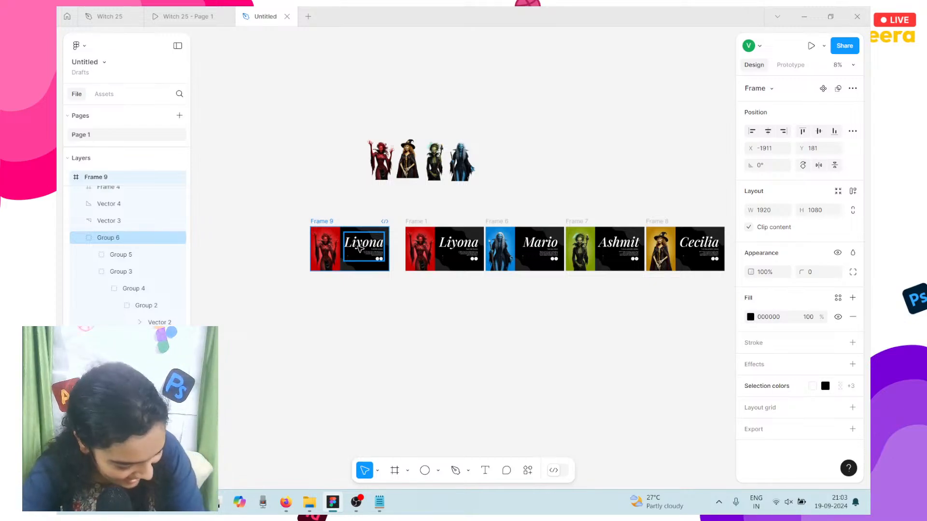
{"action": "scroll", "coordinate": [359, 248], "scroll_direction": "up", "scroll_amount": 2}
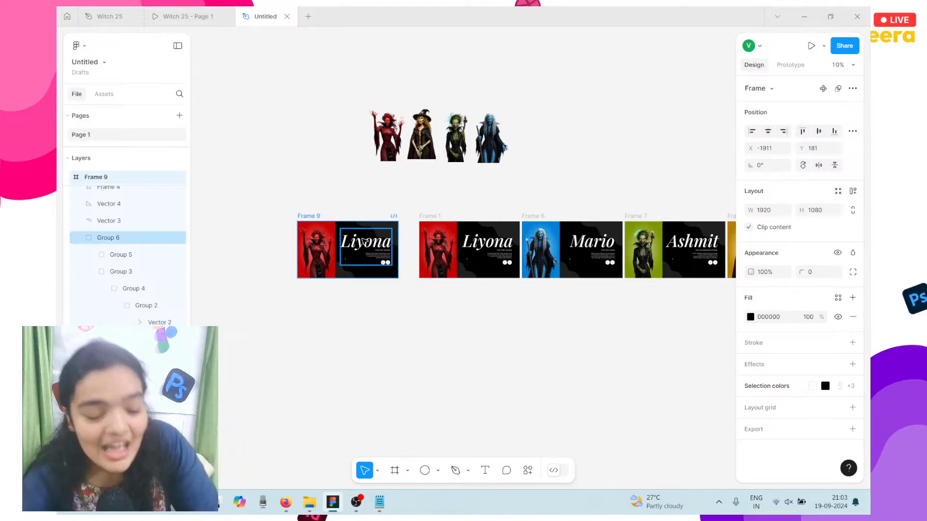
Step: Line Frame 9 up level with Frame 1
{"action": "scroll", "coordinate": [390, 233], "scroll_direction": "up", "scroll_amount": 5}
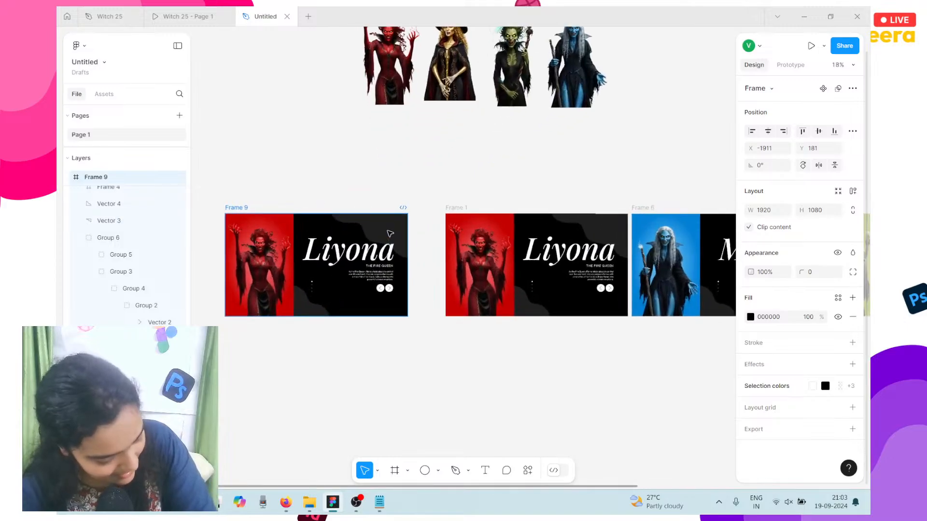
{"action": "left_click_drag", "start_coordinate": [388, 229], "coordinate": [422, 163]}
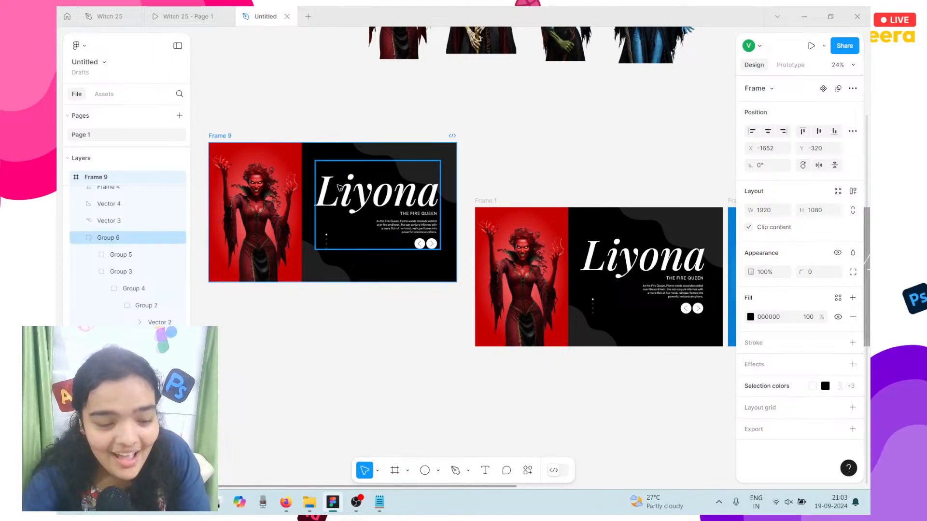
{"action": "left_click_drag", "start_coordinate": [335, 163], "coordinate": [351, 230]}
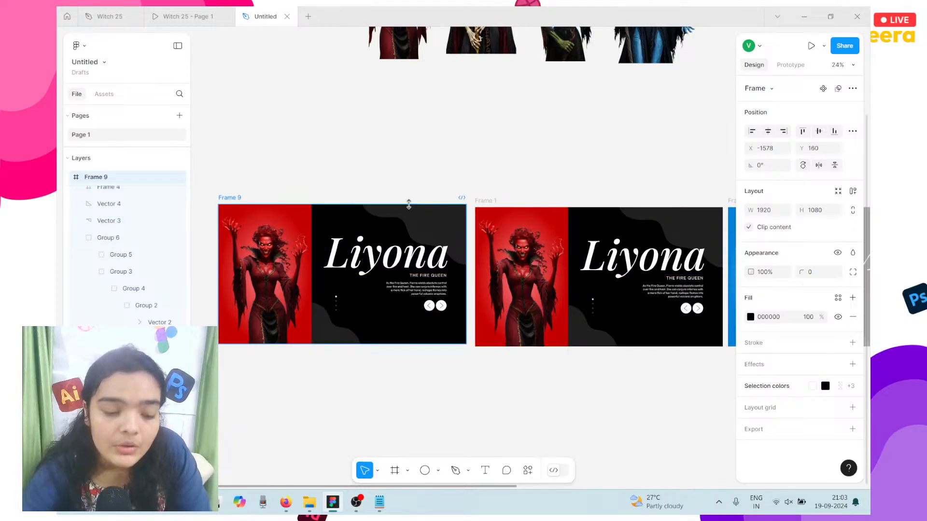
{"action": "scroll", "coordinate": [409, 205], "scroll_direction": "up", "scroll_amount": 5}
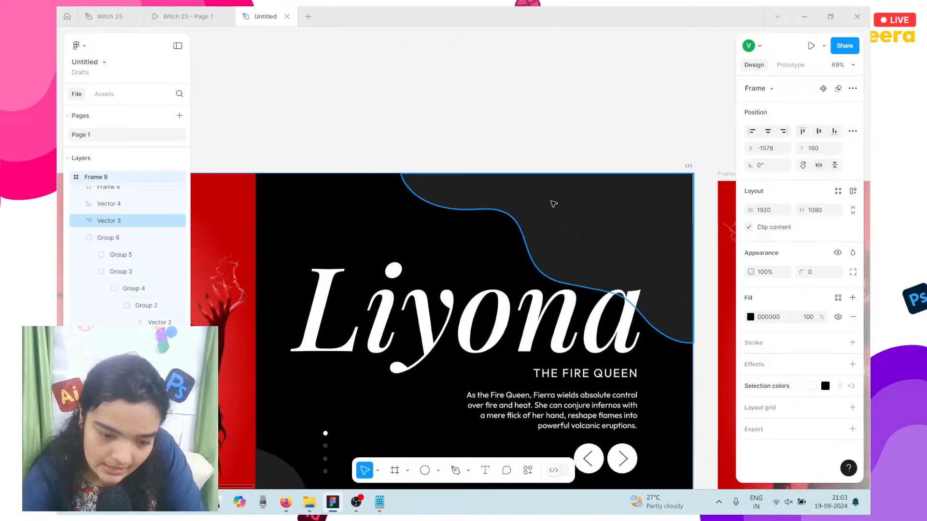
Step: Shrink Frame 9's top-right wave shape into the corner at 345×200
{"action": "left_click", "coordinate": [587, 231]}
{"action": "scroll", "coordinate": [587, 231], "scroll_direction": "down", "scroll_amount": 3}
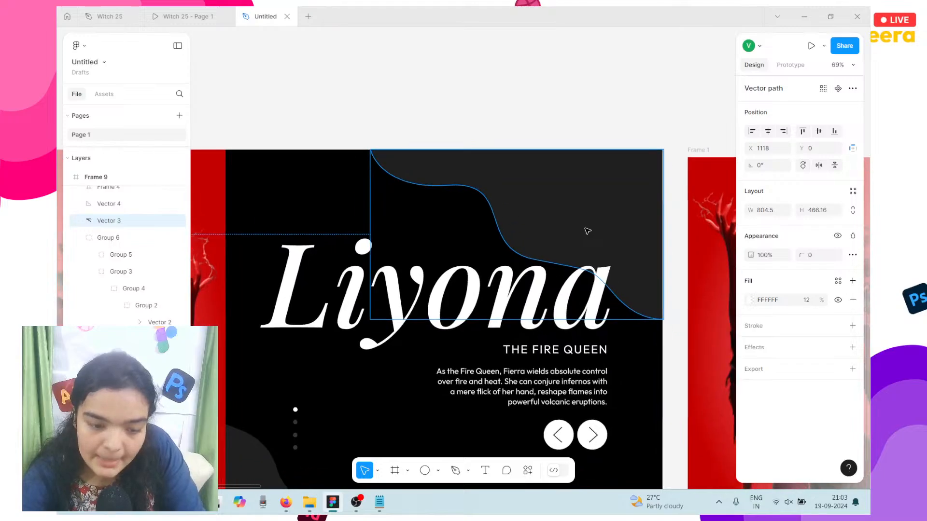
{"action": "left_click_drag", "start_coordinate": [581, 217], "coordinate": [619, 184]}
{"action": "key", "text": "ctrl+z"}
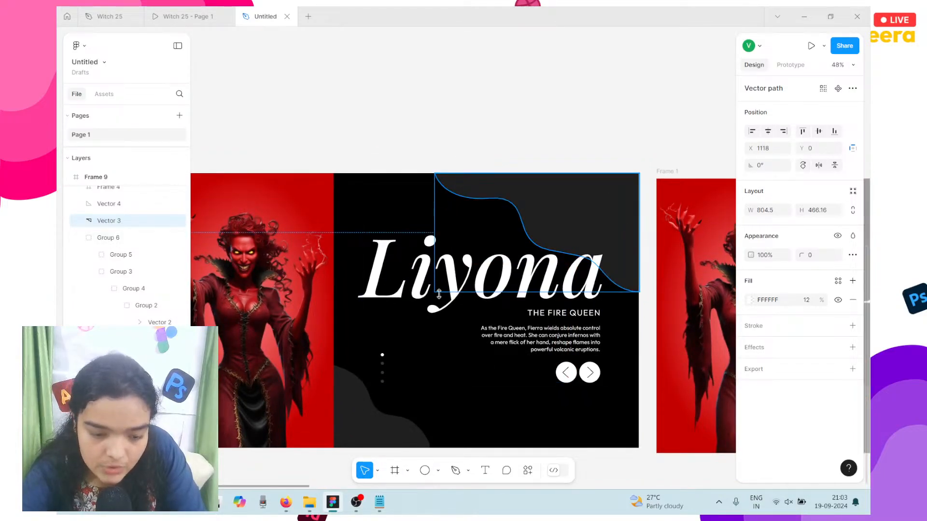
{"action": "left_click_drag", "start_coordinate": [441, 290], "coordinate": [551, 224]}
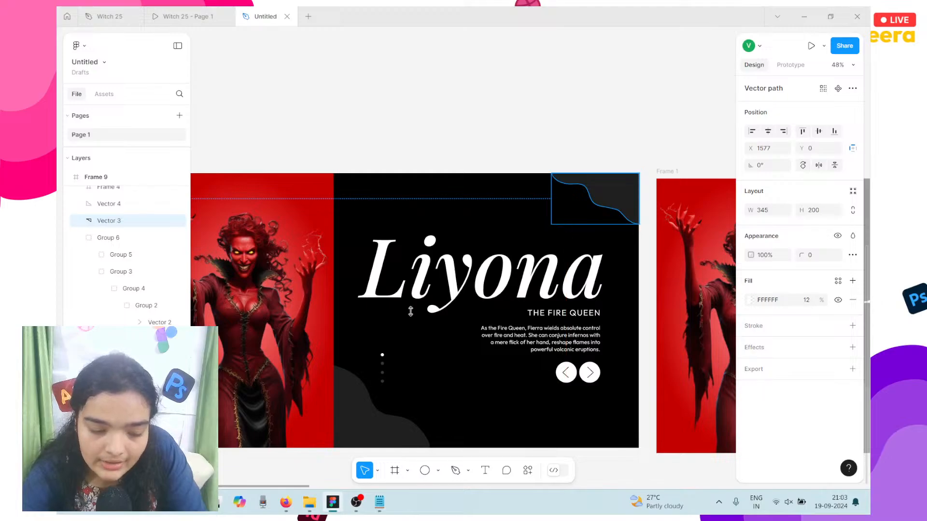
Step: Shrink Frame 9's bottom-left wave shape into a small 198×171 corner accent
{"action": "left_click", "coordinate": [352, 402]}
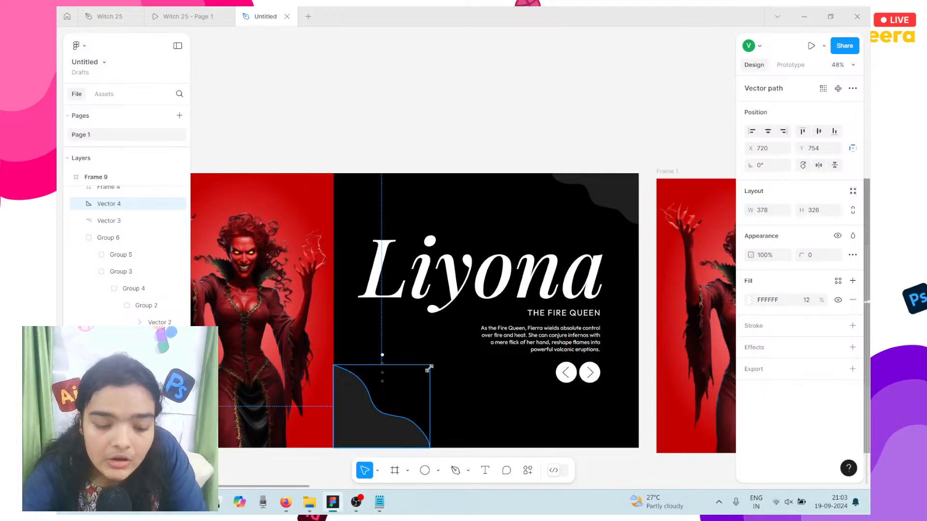
{"action": "left_click_drag", "start_coordinate": [429, 368], "coordinate": [383, 405]}
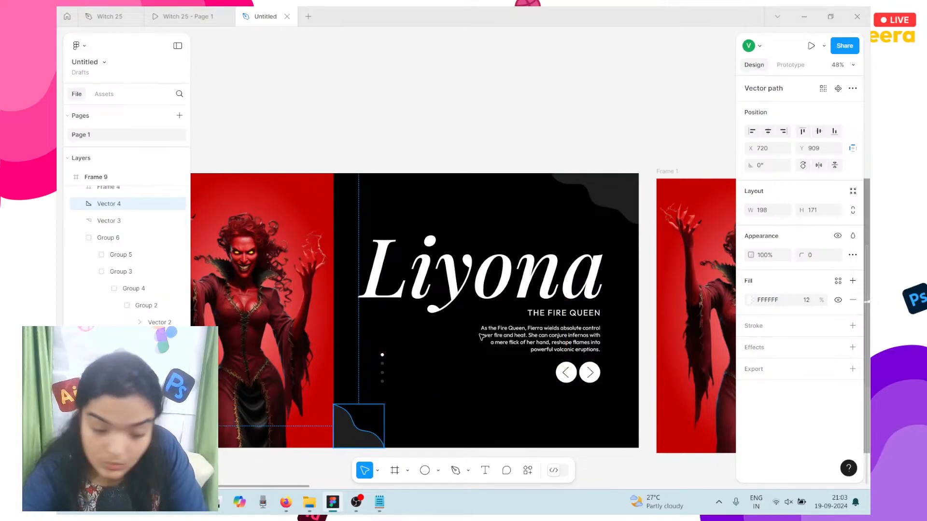
{"action": "scroll", "coordinate": [523, 288], "scroll_direction": "down", "scroll_amount": 1}
{"action": "scroll", "coordinate": [524, 288], "scroll_direction": "right", "scroll_amount": 5}
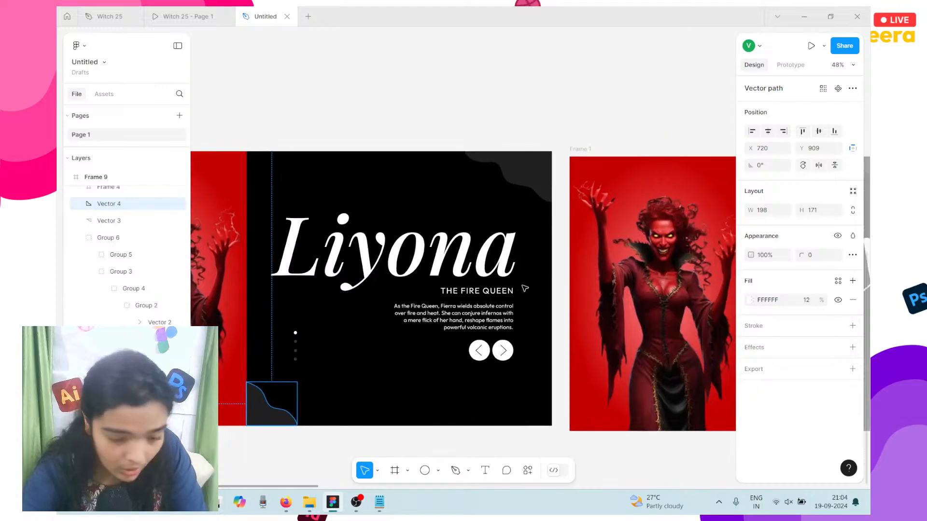
{"action": "scroll", "coordinate": [524, 288], "scroll_direction": "right", "scroll_amount": 5}
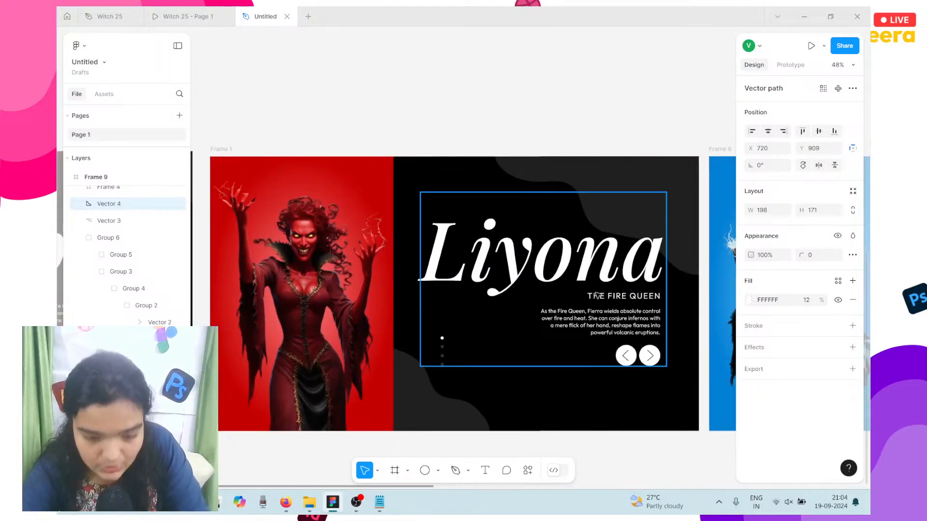
{"action": "scroll", "coordinate": [524, 289], "scroll_direction": "left", "scroll_amount": 2}
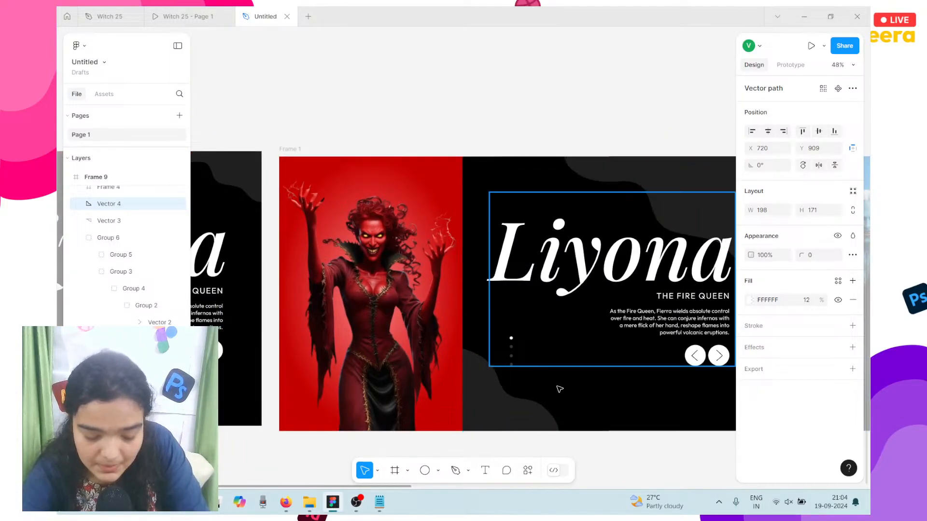
{"action": "scroll", "coordinate": [558, 386], "scroll_direction": "right", "scroll_amount": 6}
{"action": "scroll", "coordinate": [558, 386], "scroll_direction": "right", "scroll_amount": 10}
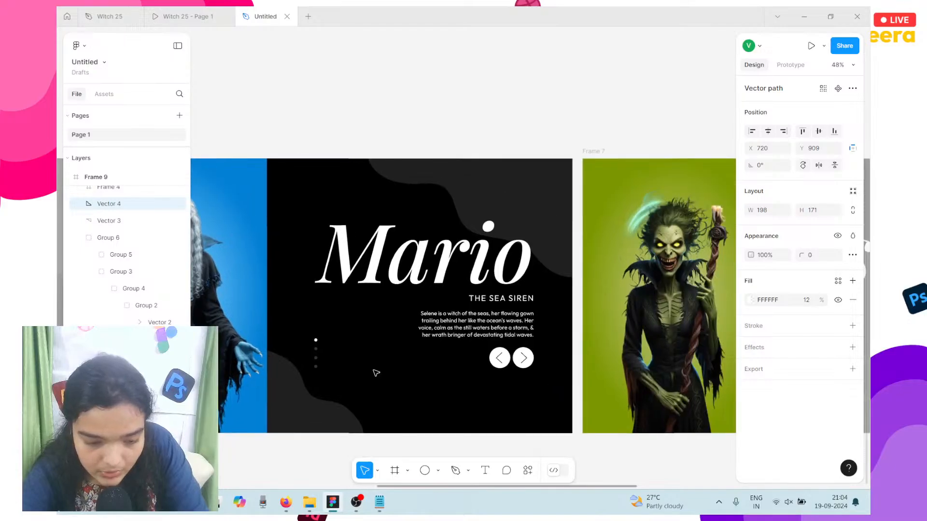
Step: Make the Mario slide's second indicator dot fully opaque white
{"action": "key", "text": "Escape"}
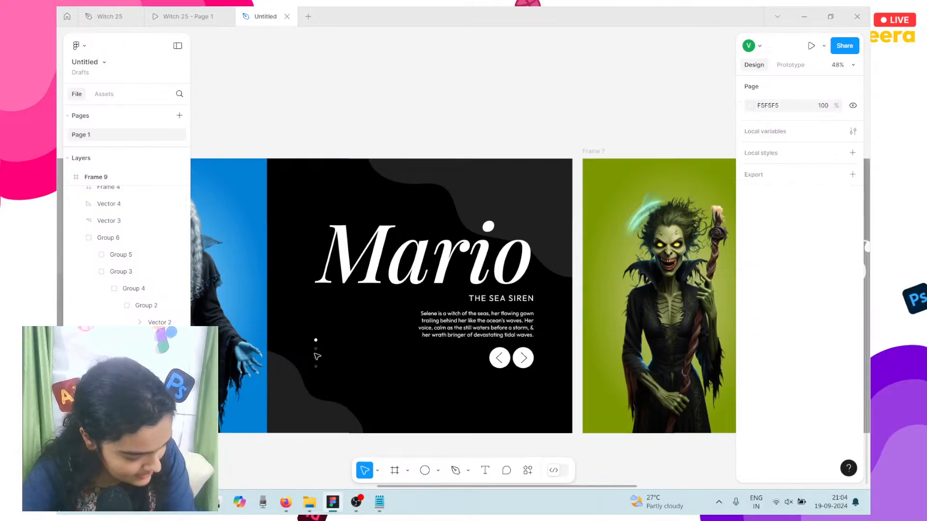
{"action": "scroll", "coordinate": [316, 355], "scroll_direction": "up", "scroll_amount": 5, "text": "ctrl"}
{"action": "left_click", "coordinate": [320, 335]}
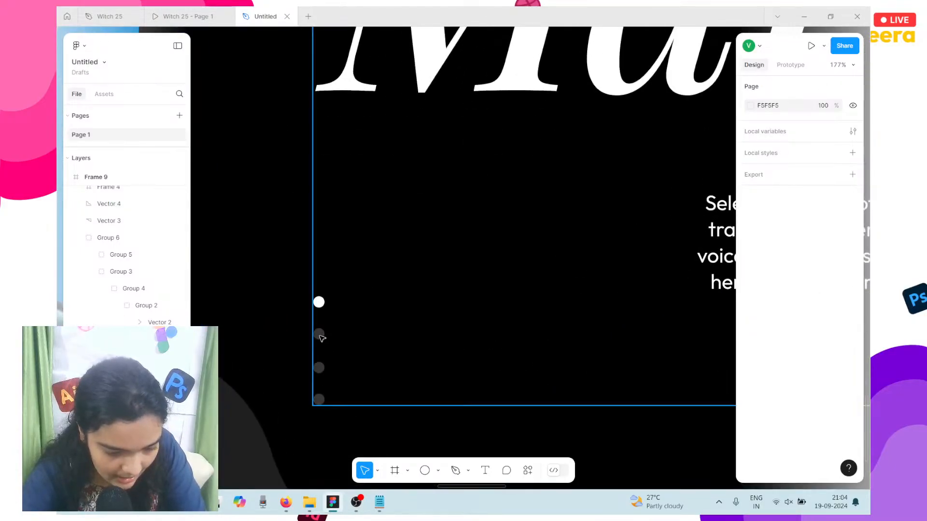
{"action": "double_click", "coordinate": [319, 334]}
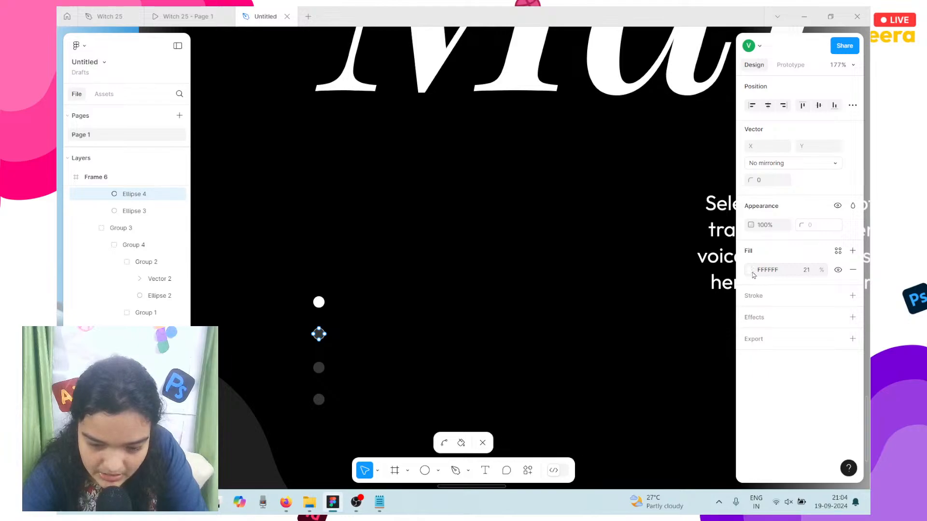
{"action": "left_click", "coordinate": [751, 270]}
{"action": "left_click_drag", "start_coordinate": [675, 376], "coordinate": [758, 377]}
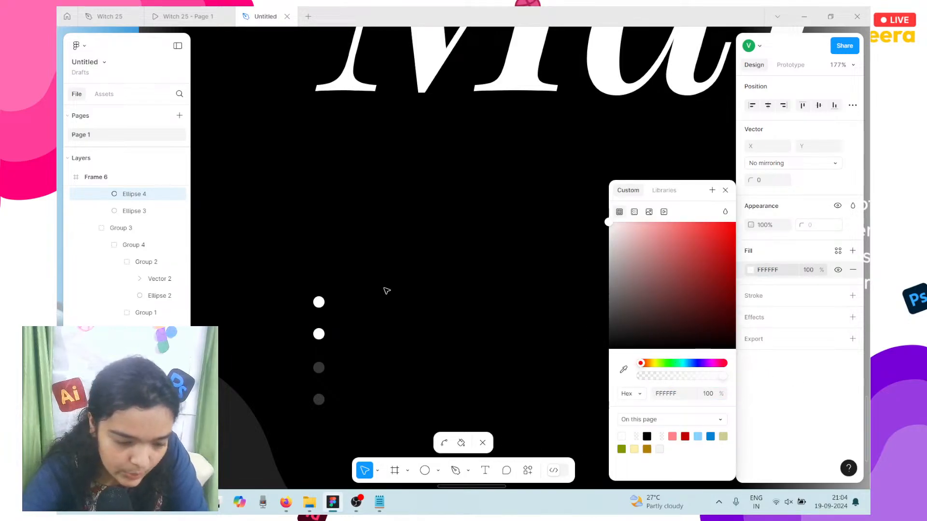
{"action": "key", "text": "Escape"}
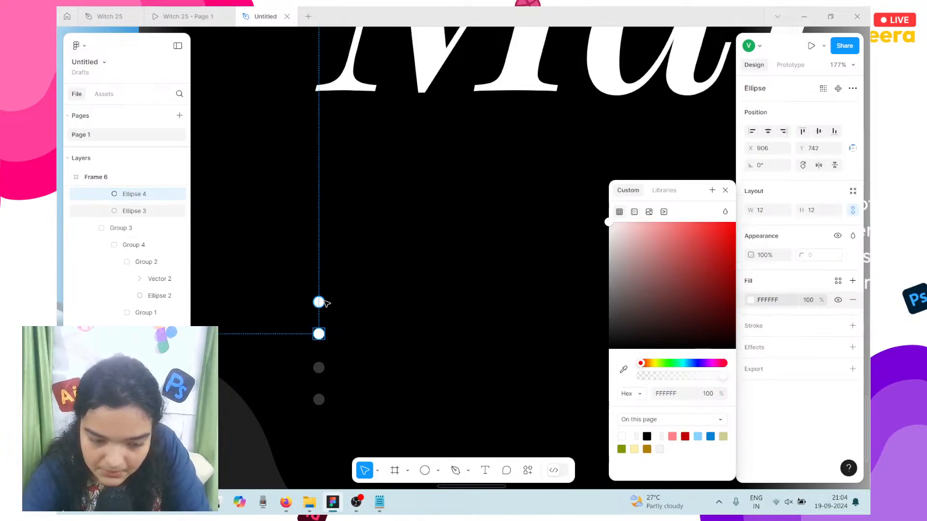
Step: Set the Mario slide's top indicator dot to 21% fill opacity
{"action": "left_click", "coordinate": [319, 302]}
{"action": "left_click", "coordinate": [807, 300]}
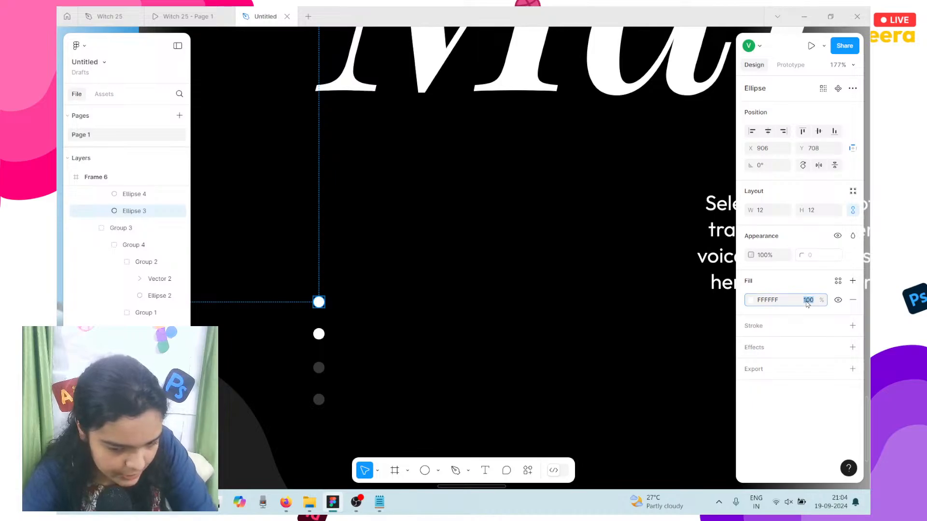
{"action": "type", "text": "21"}
{"action": "key", "text": "Return"}
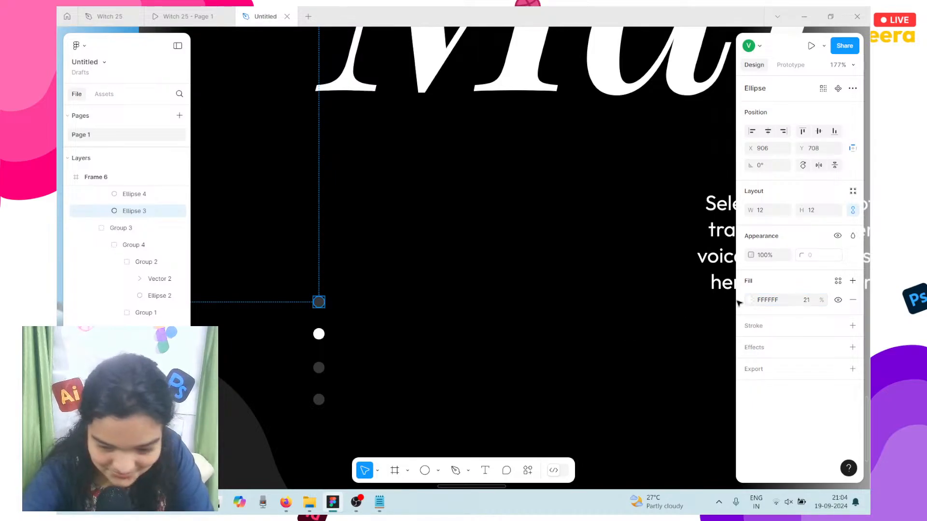
{"action": "left_click", "coordinate": [556, 353]}
Step: Raise the Ashmit slide's third indicator dot to 100% fill opacity
{"action": "scroll", "coordinate": [555, 354], "scroll_direction": "right", "scroll_amount": 5}
{"action": "key", "text": "minus"}
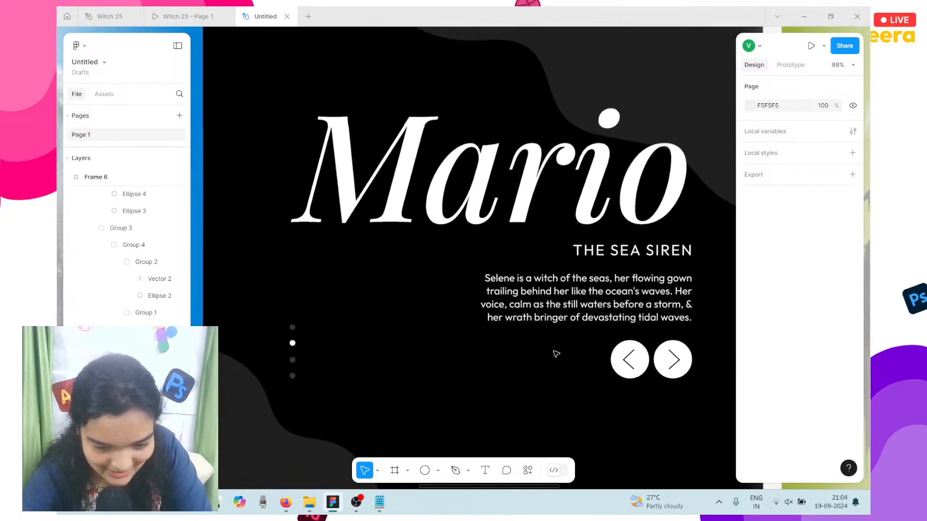
{"action": "scroll", "coordinate": [555, 354], "scroll_direction": "right", "scroll_amount": 10}
{"action": "scroll", "coordinate": [556, 354], "scroll_direction": "left", "scroll_amount": 2}
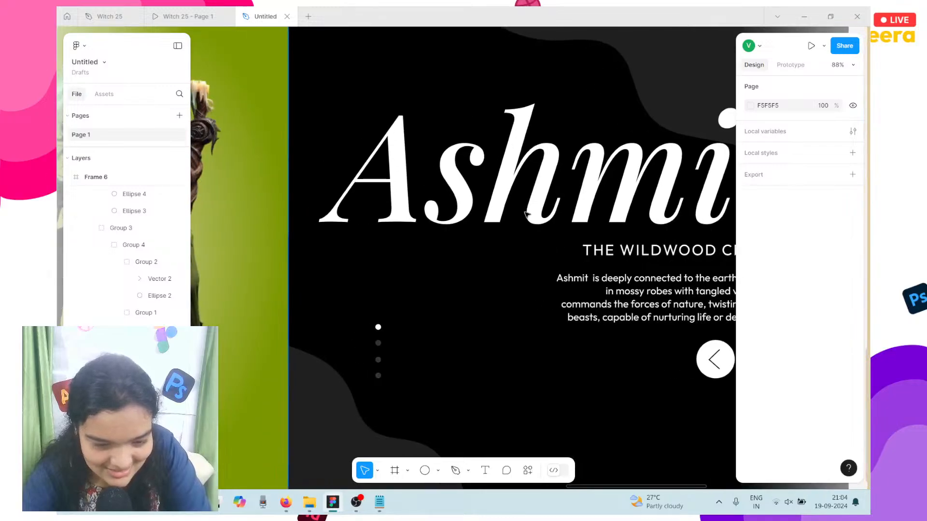
{"action": "scroll", "coordinate": [393, 255], "scroll_direction": "up", "scroll_amount": 5}
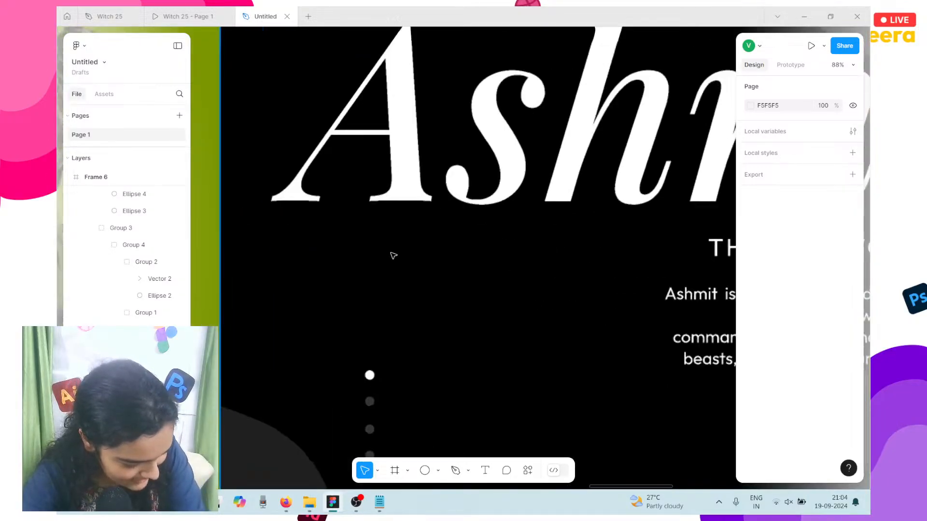
{"action": "scroll", "coordinate": [381, 367], "scroll_direction": "down", "scroll_amount": 3}
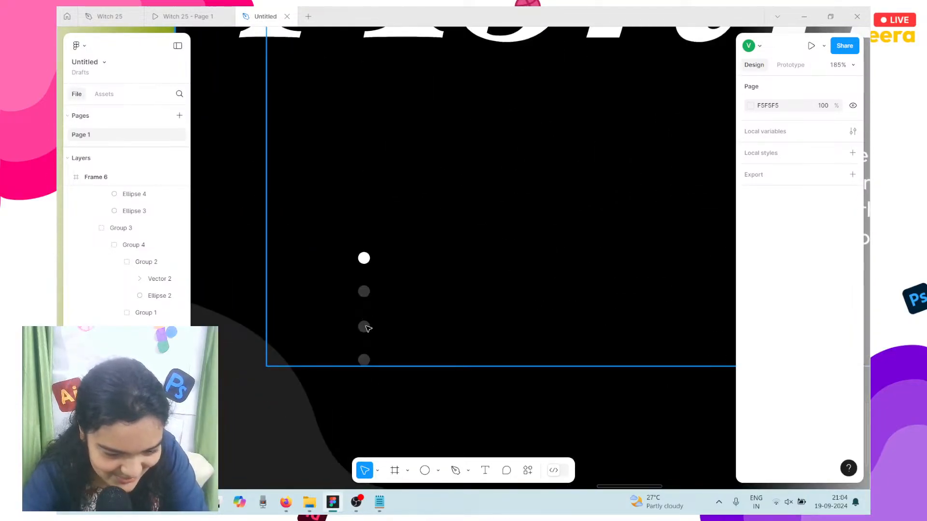
{"action": "left_click", "coordinate": [365, 327]}
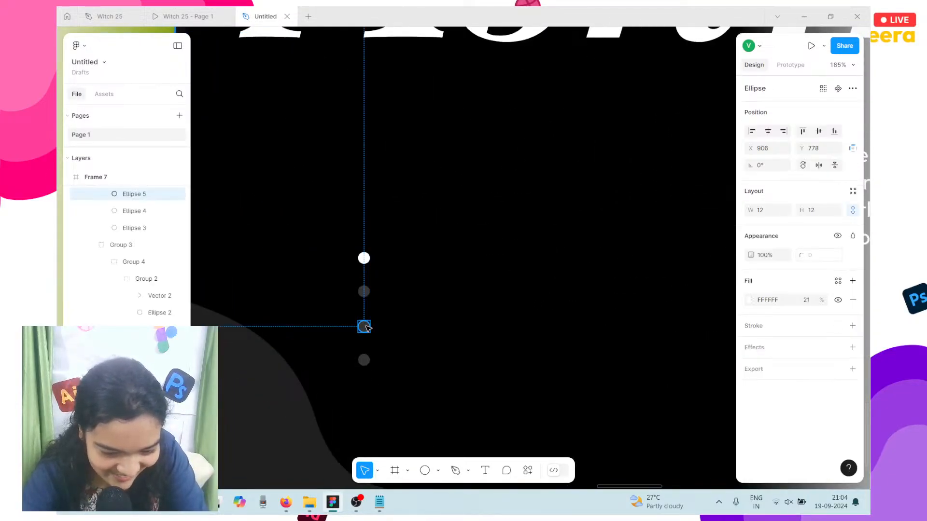
{"action": "left_click", "coordinate": [751, 300]}
{"action": "left_click_drag", "start_coordinate": [683, 379], "coordinate": [726, 377]}
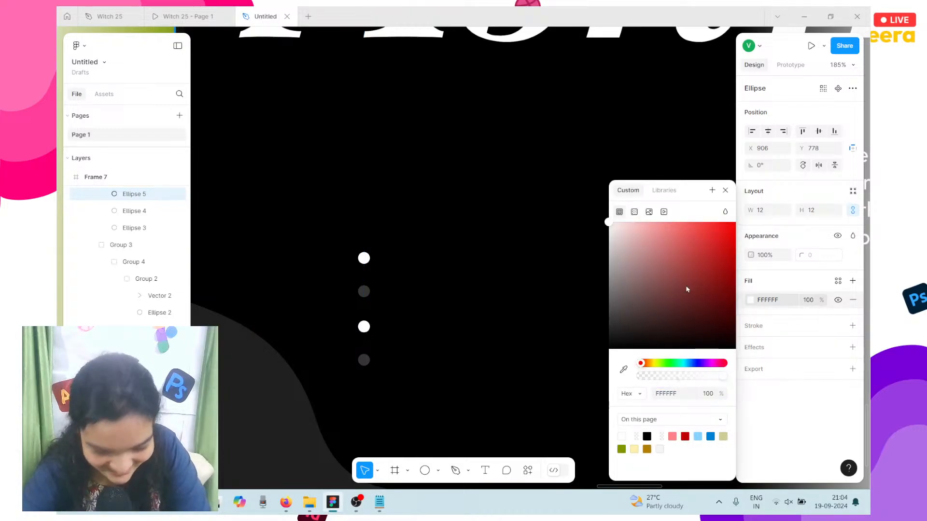
Step: Dim the Ashmit slide's top indicator dot to 21% fill opacity
{"action": "left_click", "coordinate": [363, 259]}
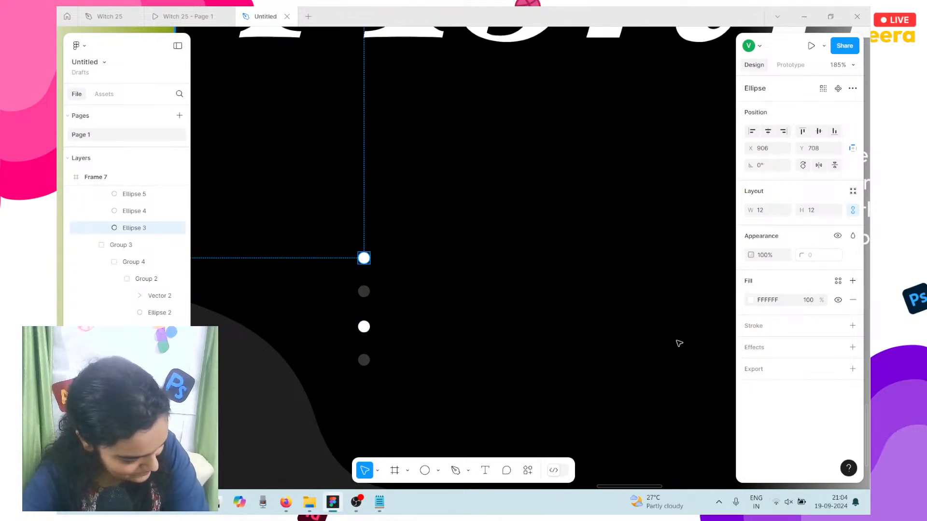
{"action": "left_click", "coordinate": [814, 304]}
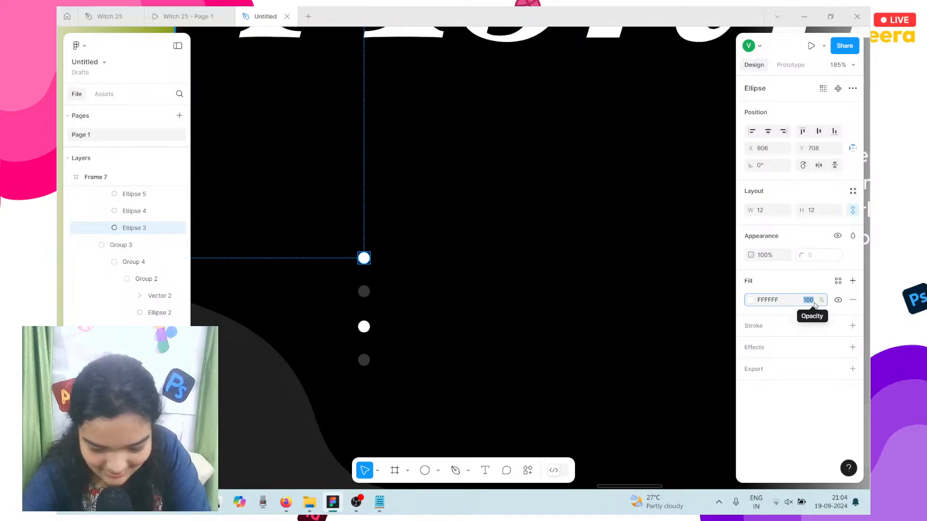
{"action": "type", "text": "21"}
{"action": "key", "text": "Return"}
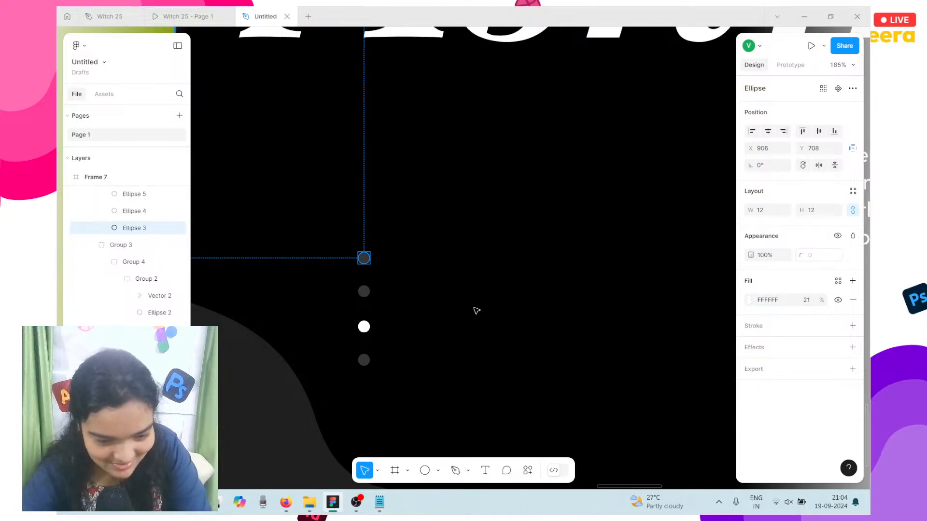
{"action": "scroll", "coordinate": [476, 311], "scroll_direction": "down", "scroll_amount": 5, "text": "ctrl"}
{"action": "scroll", "coordinate": [476, 311], "scroll_direction": "right", "scroll_amount": 3}
{"action": "scroll", "coordinate": [476, 310], "scroll_direction": "right", "scroll_amount": 10}
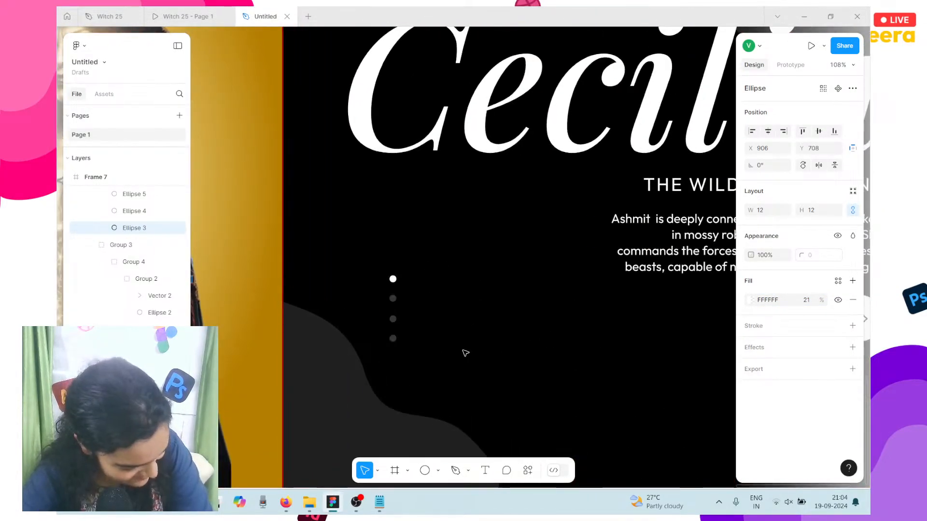
Step: Make Frame 8's bottom indicator dot fully opaque white
{"action": "double_click", "coordinate": [393, 336]}
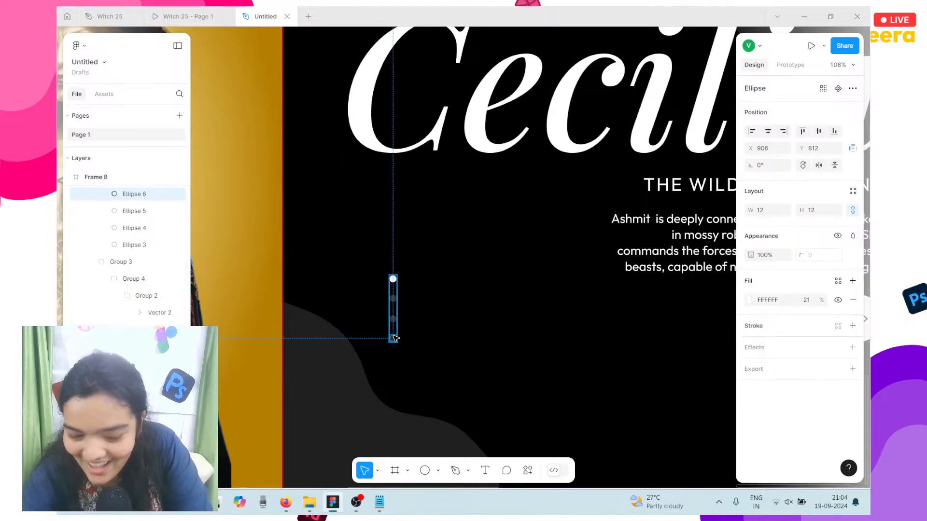
{"action": "left_click", "coordinate": [750, 300]}
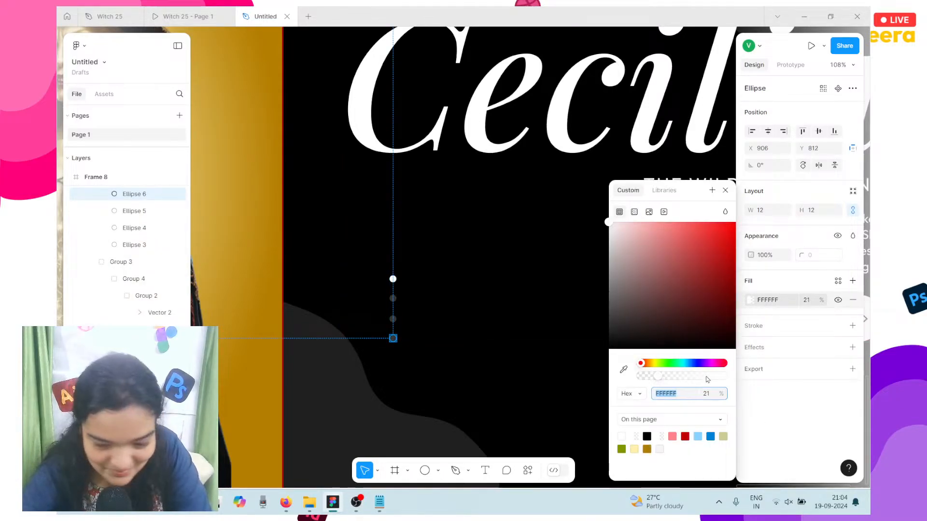
{"action": "left_click_drag", "start_coordinate": [707, 380], "coordinate": [727, 377]}
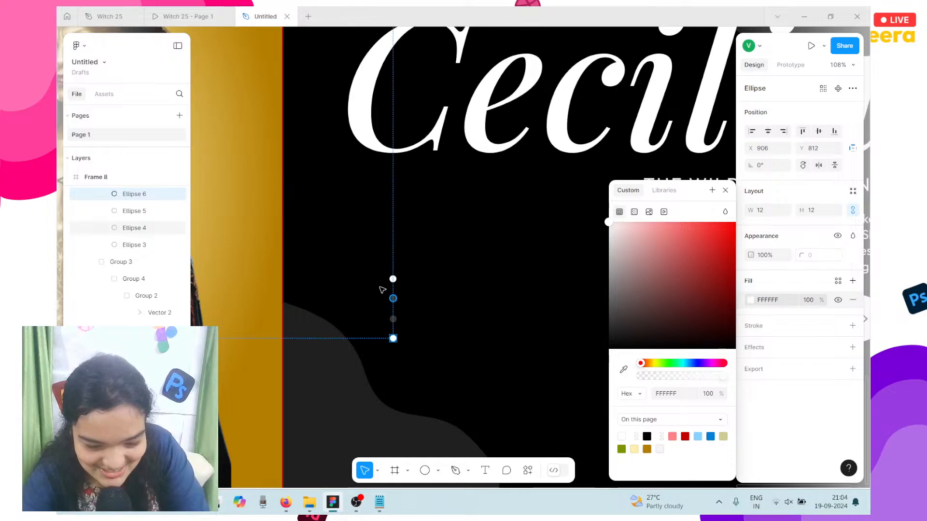
Step: Dim Frame 8's top indicator dot to 21% fill opacity
{"action": "scroll", "coordinate": [382, 289], "scroll_direction": "up", "scroll_amount": 8}
{"action": "left_click", "coordinate": [428, 257]}
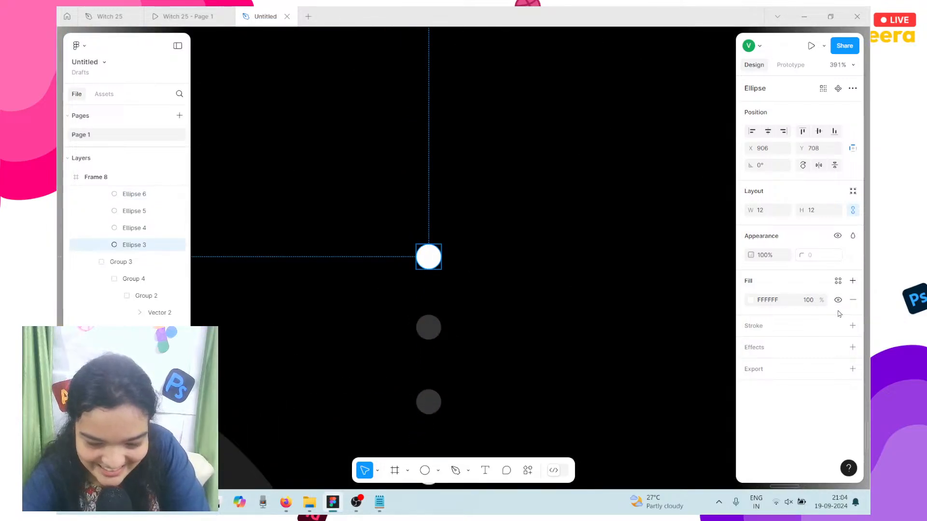
{"action": "left_click", "coordinate": [818, 303]}
{"action": "type", "text": "21"}
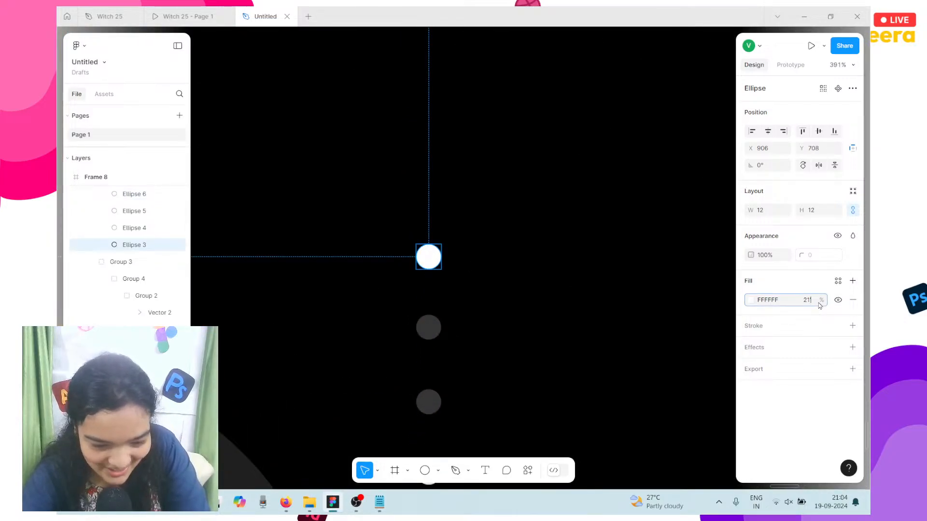
{"action": "key", "text": "Escape"}
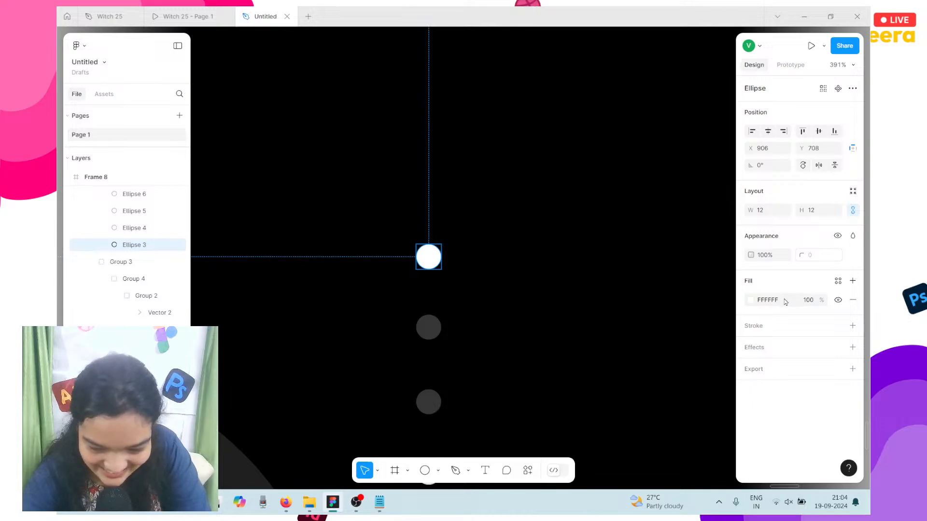
{"action": "left_click", "coordinate": [807, 302]}
{"action": "type", "text": "21"}
{"action": "key", "text": "Return"}
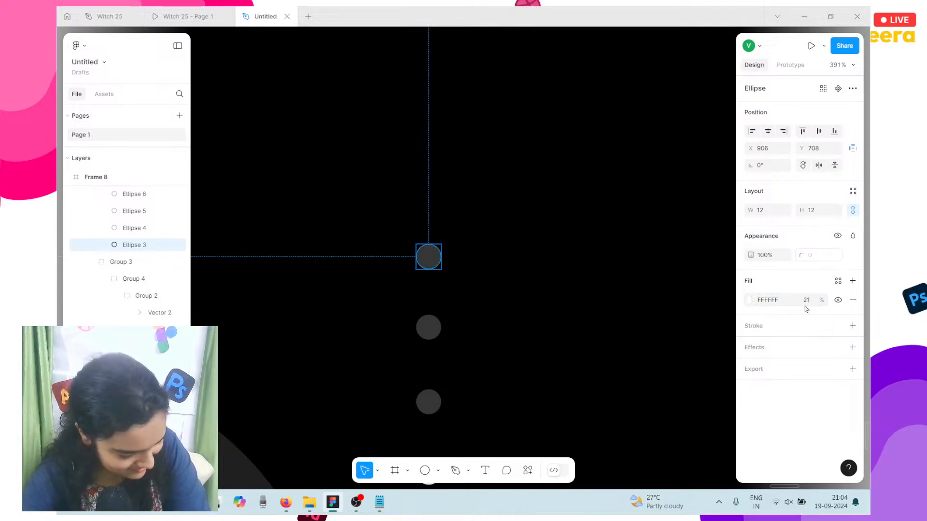
Step: Nudge Frame 8's witch image panel 1 px to the right
{"action": "scroll", "coordinate": [707, 337], "scroll_direction": "down", "scroll_amount": 6}
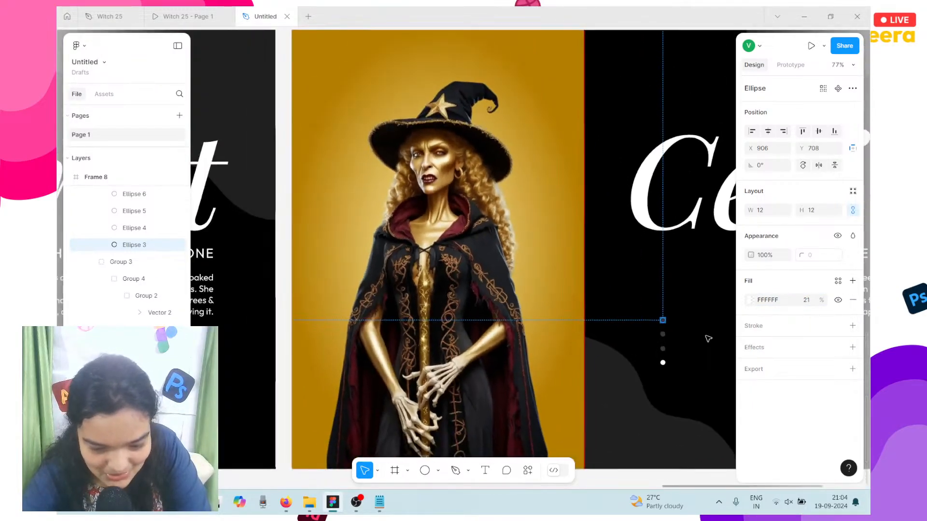
{"action": "scroll", "coordinate": [708, 337], "scroll_direction": "down", "scroll_amount": 2}
{"action": "left_click", "coordinate": [403, 261]}
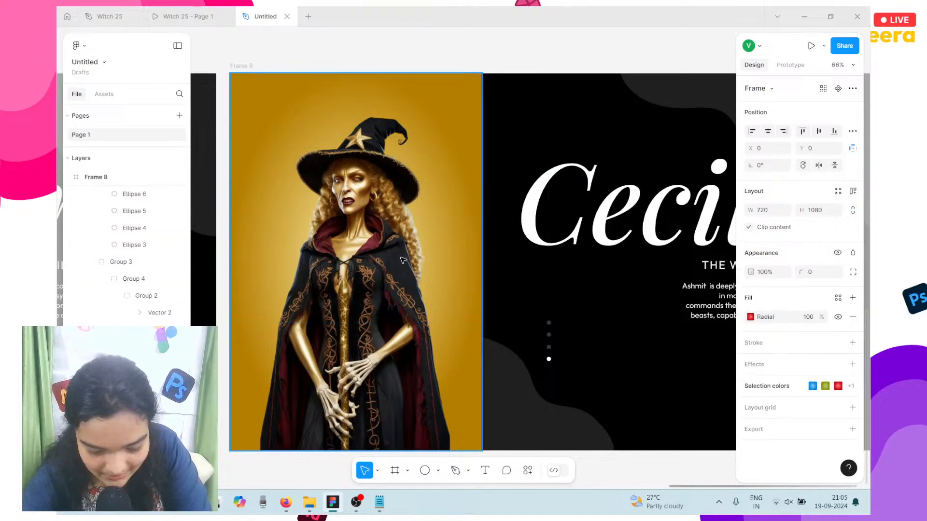
{"action": "key", "text": "Right"}
{"action": "scroll", "coordinate": [403, 261], "scroll_direction": "left", "scroll_amount": 3}
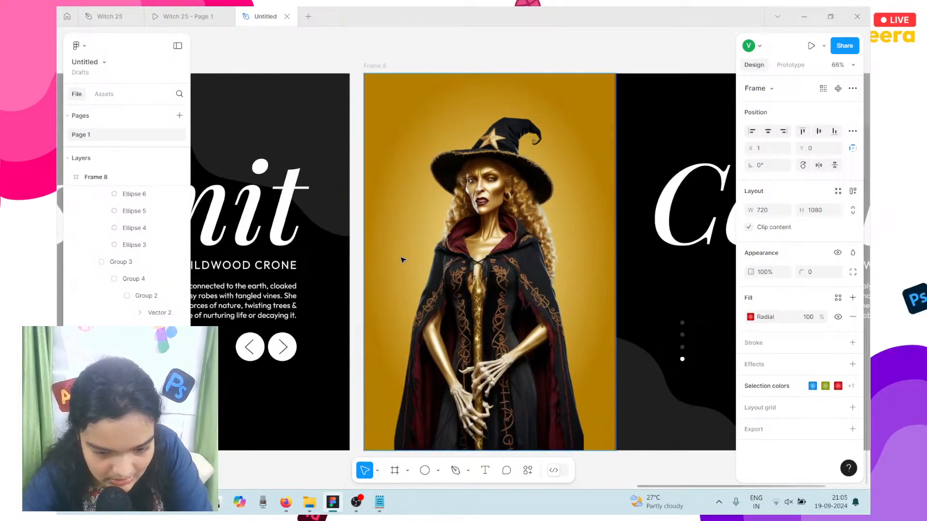
{"action": "scroll", "coordinate": [623, 218], "scroll_direction": "up", "scroll_amount": 5}
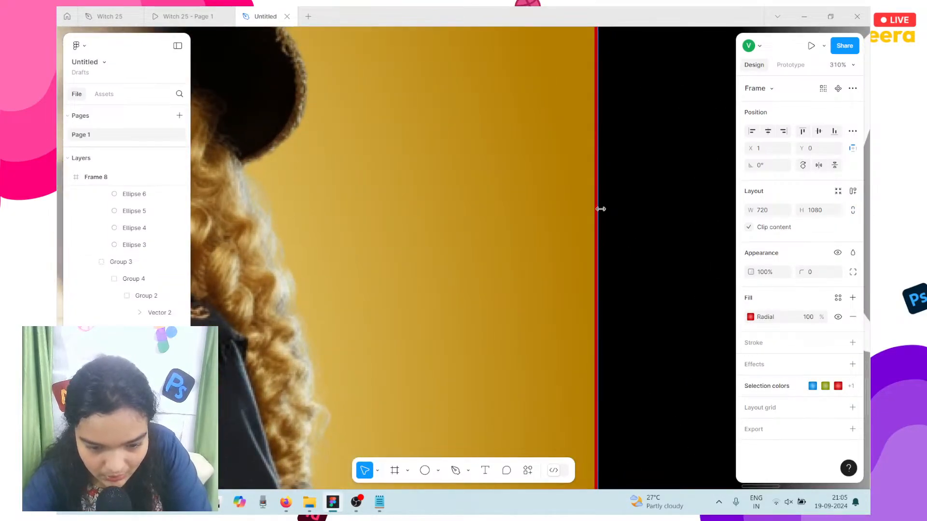
{"action": "key", "text": "Left"}
{"action": "key", "text": "Right"}
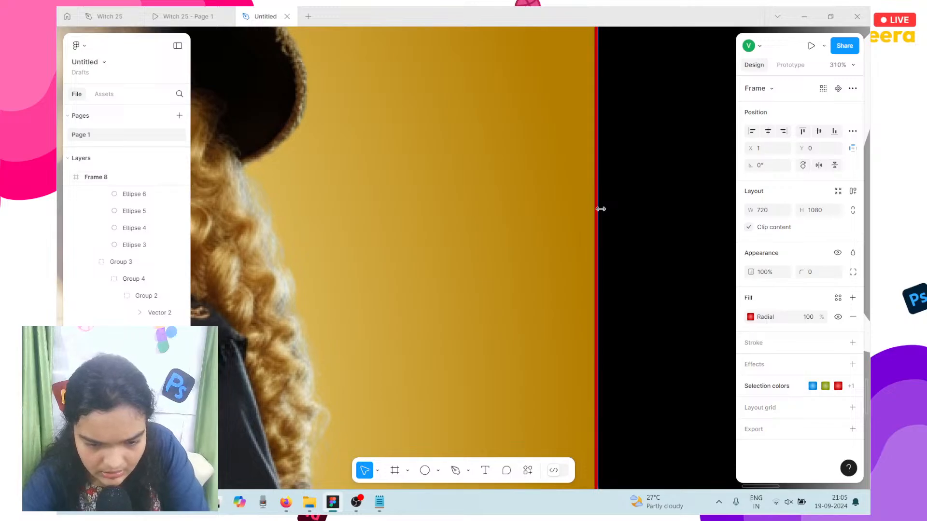
Step: Realign the gold gradient panel flush to X 0 and zoom out to the whole row
{"action": "left_click", "coordinate": [594, 209]}
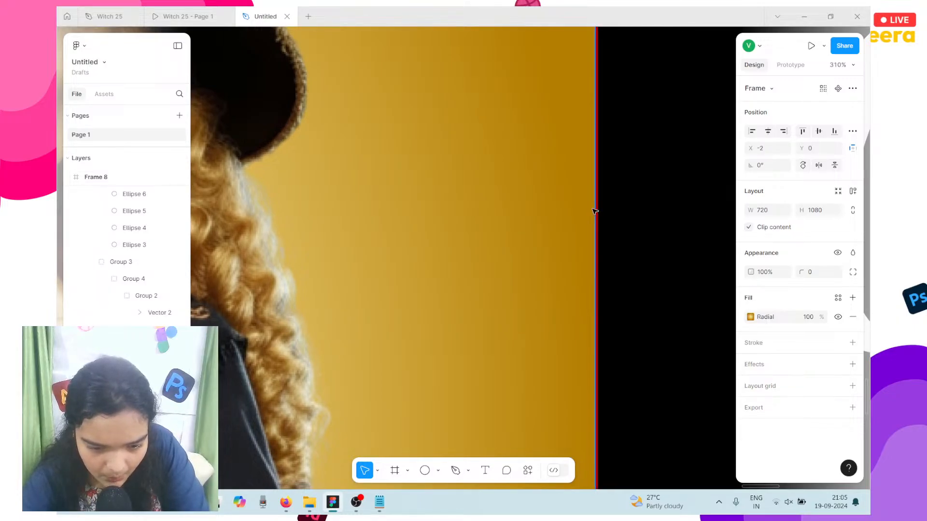
{"action": "left_click_drag", "start_coordinate": [589, 209], "coordinate": [593, 209]}
{"action": "key", "text": "Right"}
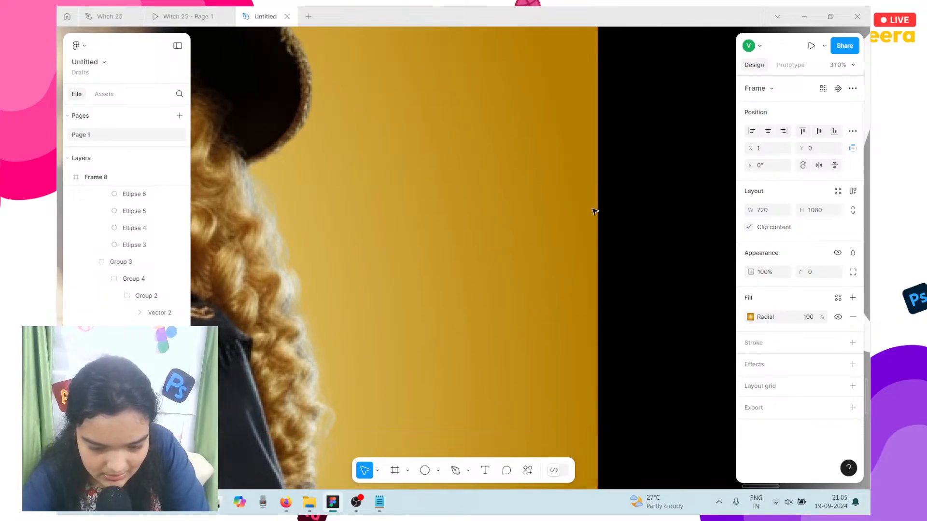
{"action": "key", "text": "Left"}
{"action": "key", "text": "shift+Right"}
{"action": "key", "text": "shift+1"}
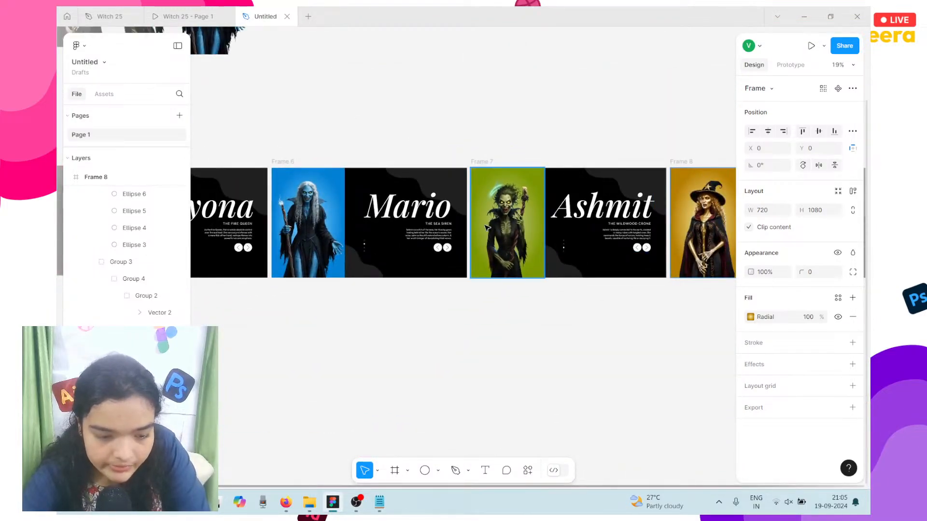
{"action": "scroll", "coordinate": [556, 253], "scroll_direction": "left", "scroll_amount": 5}
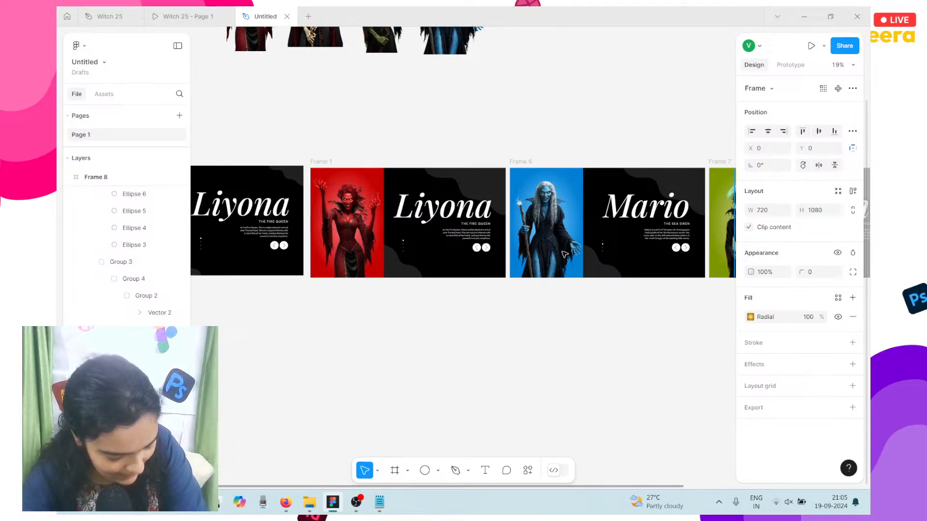
{"action": "scroll", "coordinate": [564, 255], "scroll_direction": "left", "scroll_amount": 1}
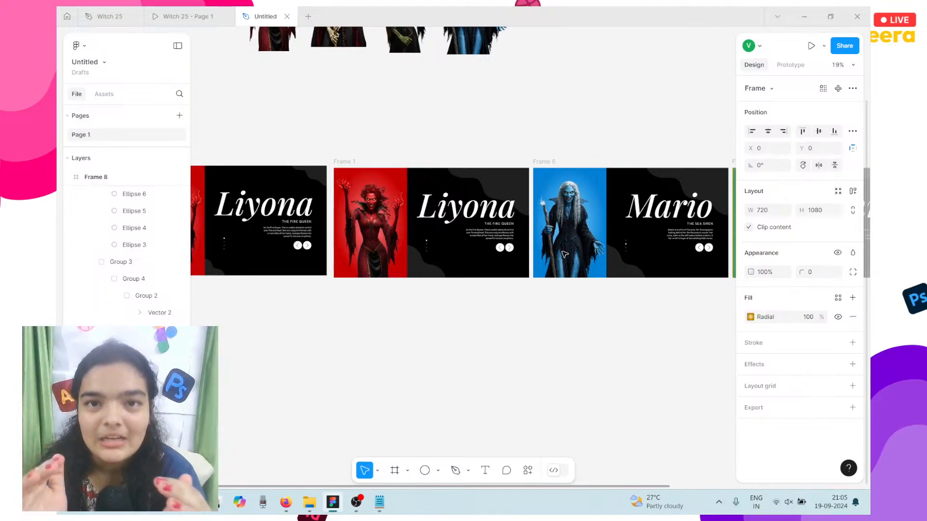
{"action": "scroll", "coordinate": [565, 255], "scroll_direction": "right", "scroll_amount": 10}
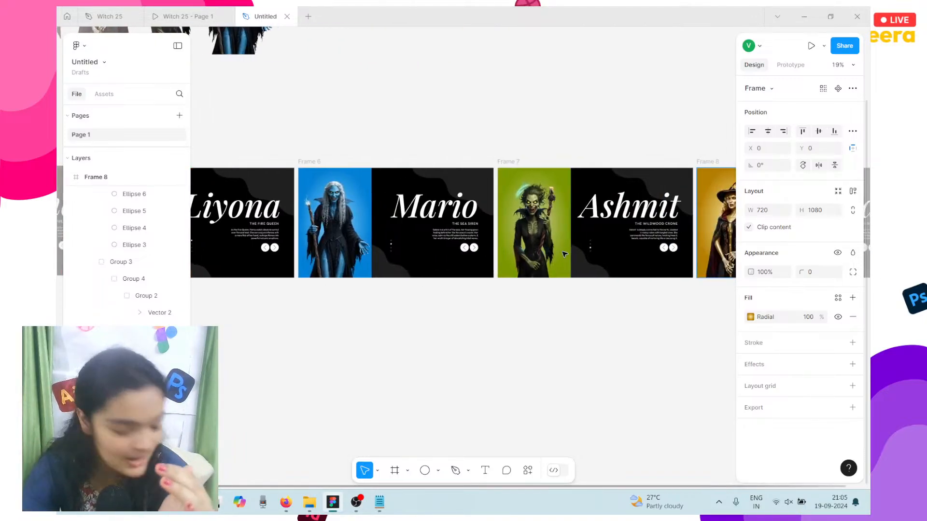
{"action": "scroll", "coordinate": [603, 253], "scroll_direction": "up", "scroll_amount": 3}
{"action": "scroll", "coordinate": [604, 253], "scroll_direction": "up", "scroll_amount": 6}
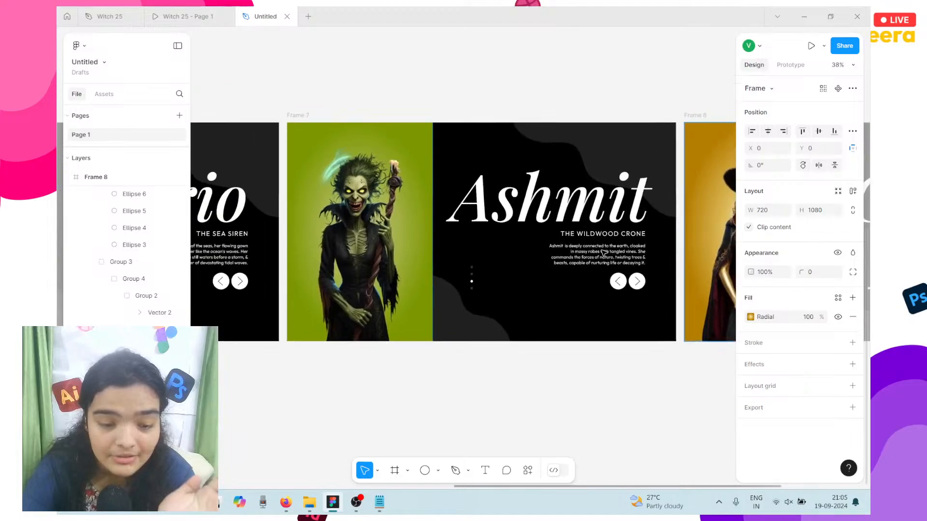
{"action": "scroll", "coordinate": [604, 253], "scroll_direction": "down", "scroll_amount": 2}
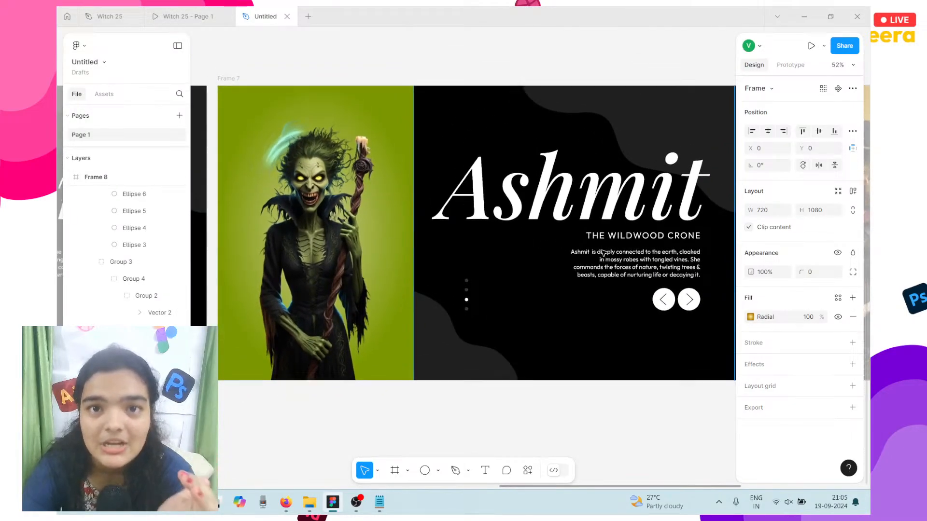
{"action": "scroll", "coordinate": [585, 257], "scroll_direction": "right", "scroll_amount": 1}
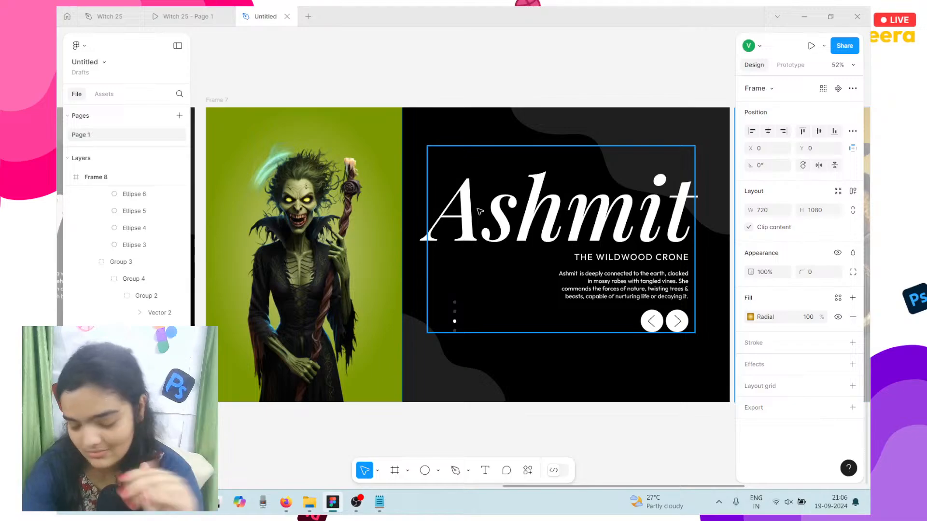
{"action": "scroll", "coordinate": [480, 211], "scroll_direction": "down", "scroll_amount": 3}
{"action": "scroll", "coordinate": [479, 211], "scroll_direction": "left", "scroll_amount": 10}
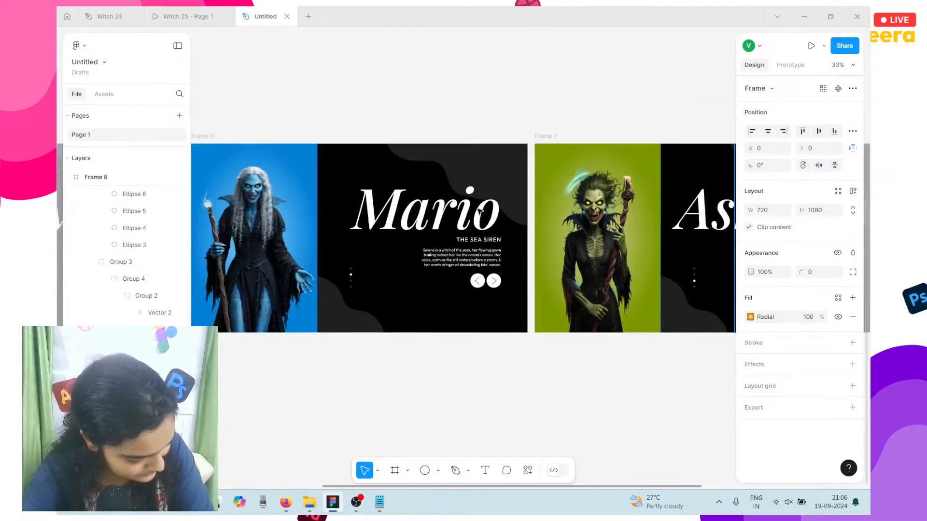
{"action": "scroll", "coordinate": [479, 211], "scroll_direction": "left", "scroll_amount": 15}
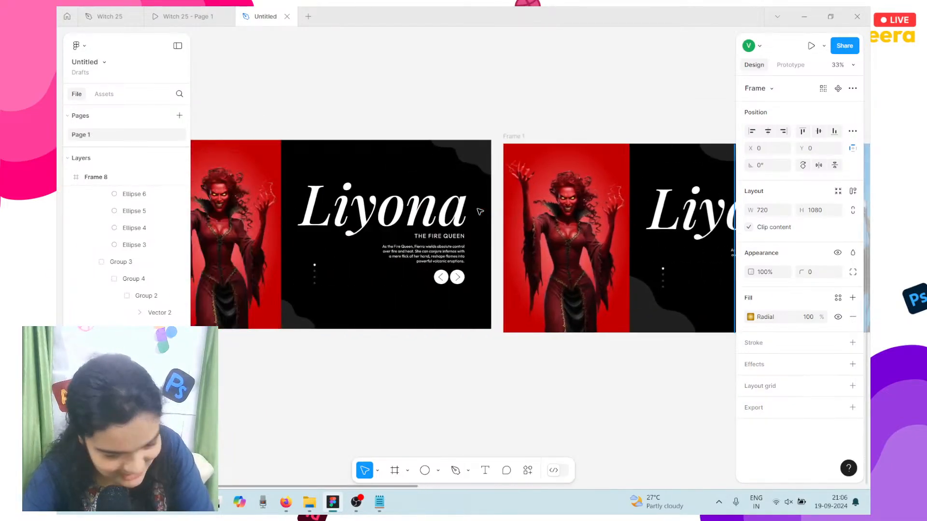
{"action": "scroll", "coordinate": [478, 211], "scroll_direction": "right", "scroll_amount": 2}
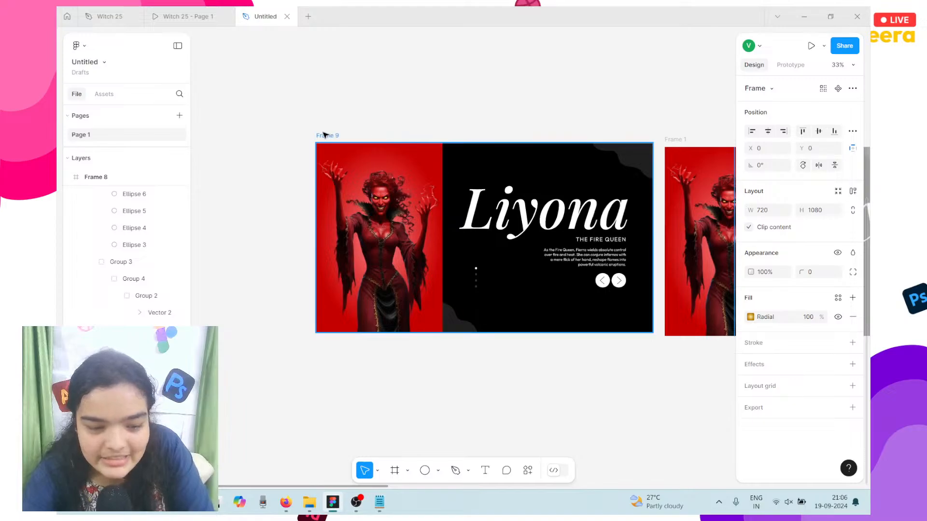
Step: Nudge Frame 9 slightly lower and make it the starting point of Flow 1
{"action": "left_click", "coordinate": [340, 136]}
{"action": "mouse_move", "coordinate": [472, 161]}
{"action": "left_mouse_down"}
{"action": "mouse_move", "coordinate": [463, 207]}
{"action": "mouse_move", "coordinate": [466, 168]}
{"action": "left_mouse_up"}
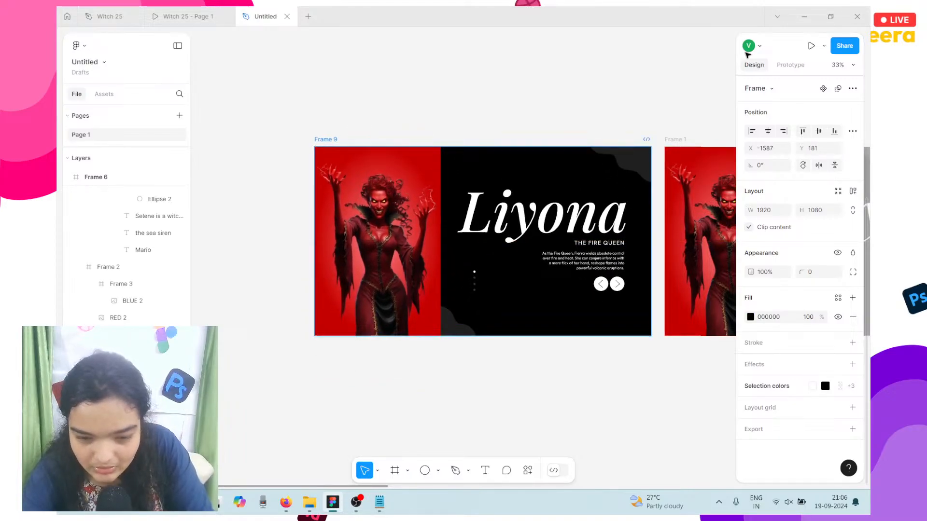
{"action": "left_click", "coordinate": [790, 64]}
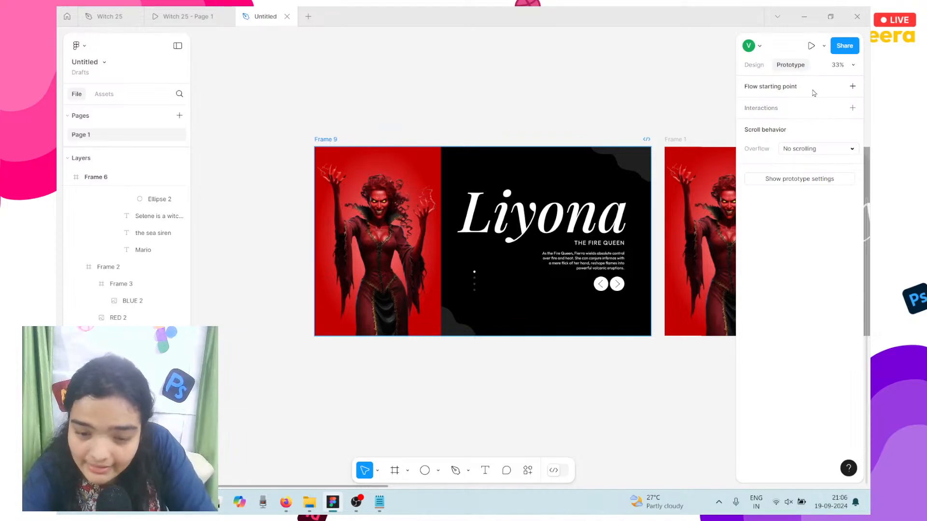
{"action": "left_click", "coordinate": [851, 88]}
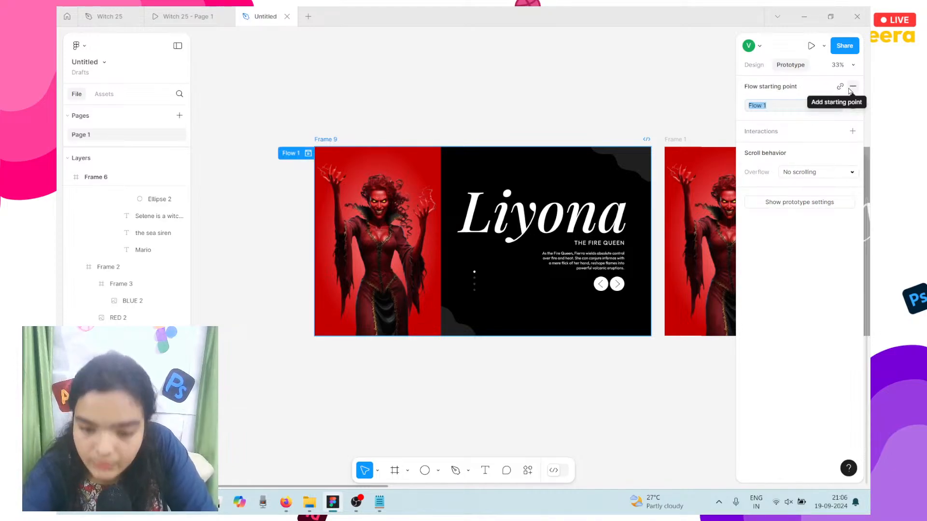
Step: Add an interaction to Frame 9 triggered After delay of 100ms
{"action": "left_click", "coordinate": [852, 131]}
{"action": "left_click", "coordinate": [700, 172]}
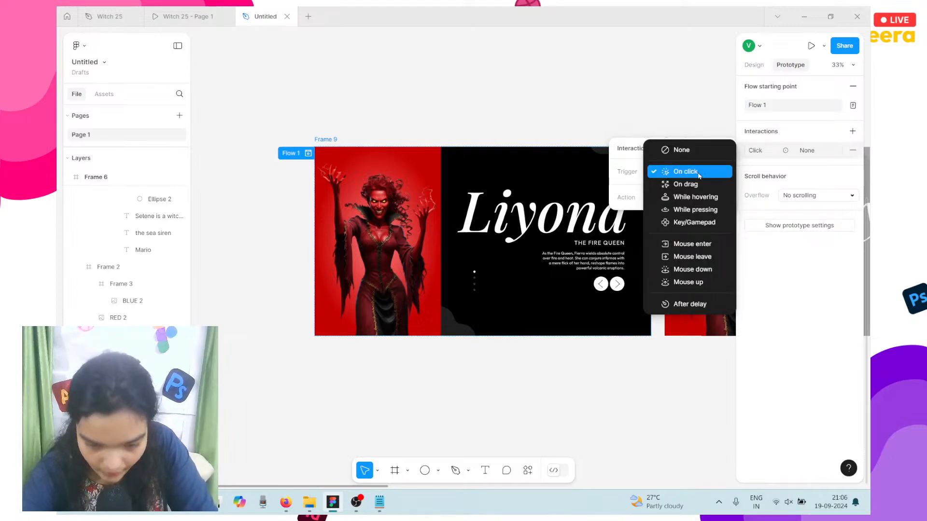
{"action": "left_click", "coordinate": [696, 304]}
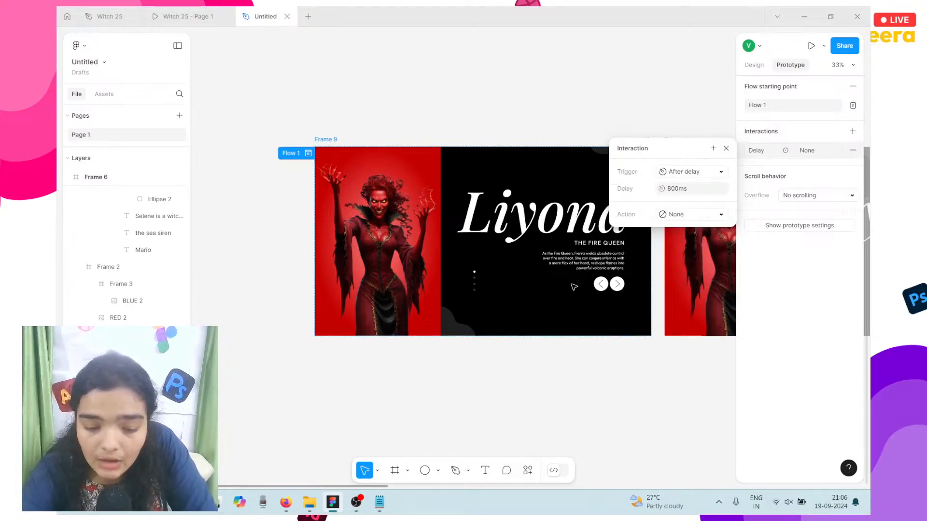
{"action": "scroll", "coordinate": [573, 286], "scroll_direction": "right", "scroll_amount": 5}
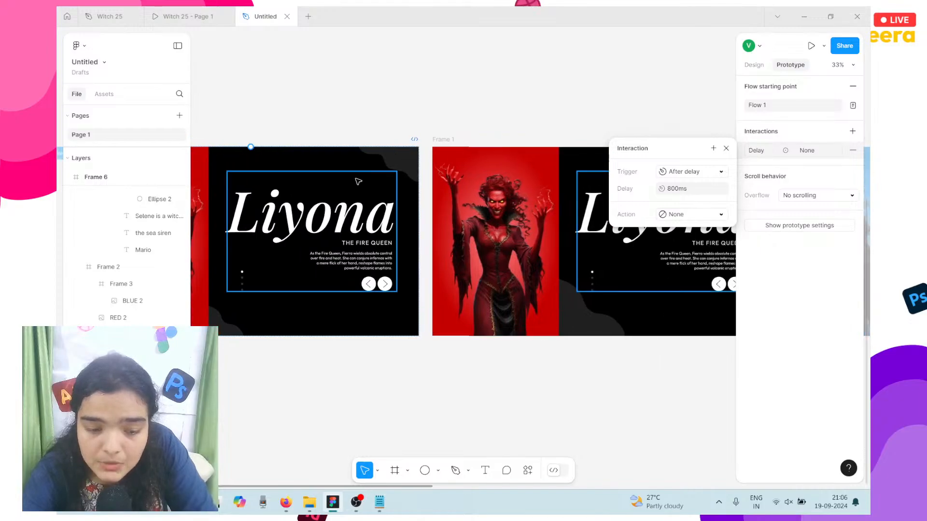
{"action": "scroll", "coordinate": [665, 234], "scroll_direction": "right", "scroll_amount": 5}
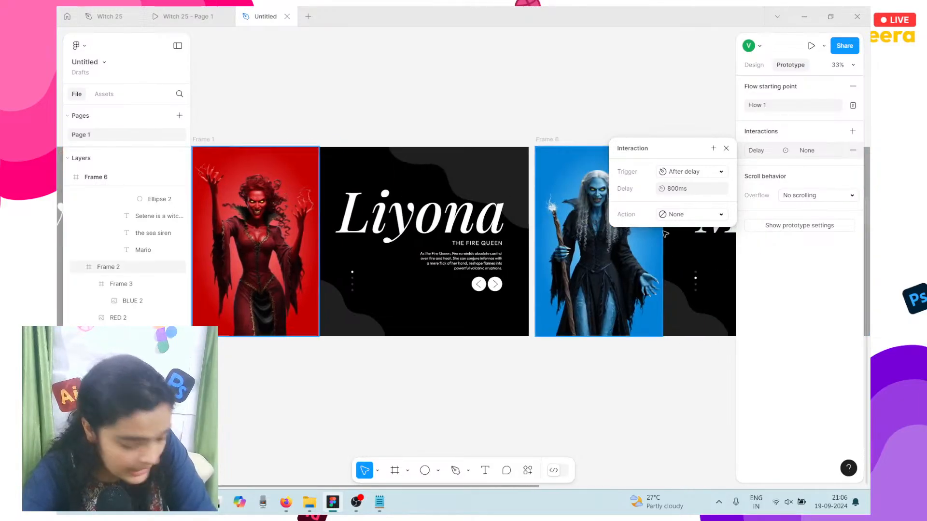
{"action": "scroll", "coordinate": [474, 166], "scroll_direction": "left", "scroll_amount": 7}
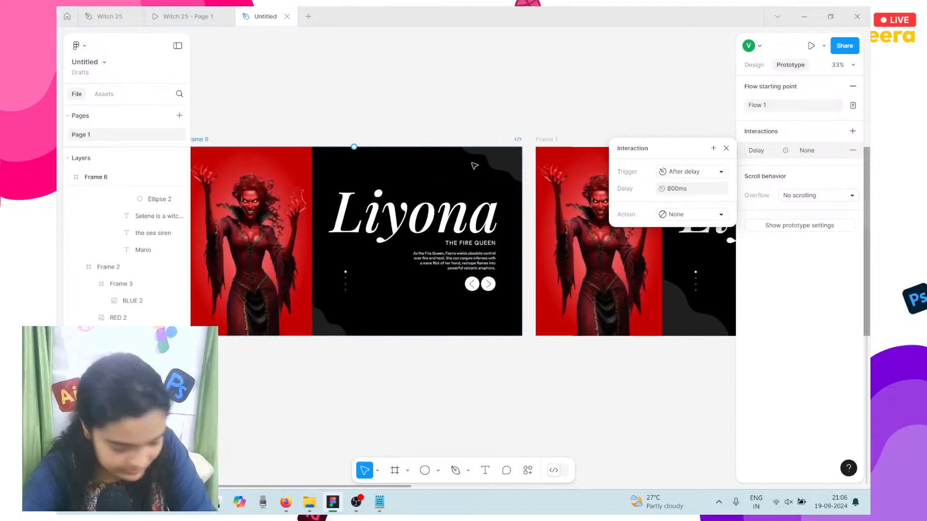
{"action": "left_click", "coordinate": [688, 188]}
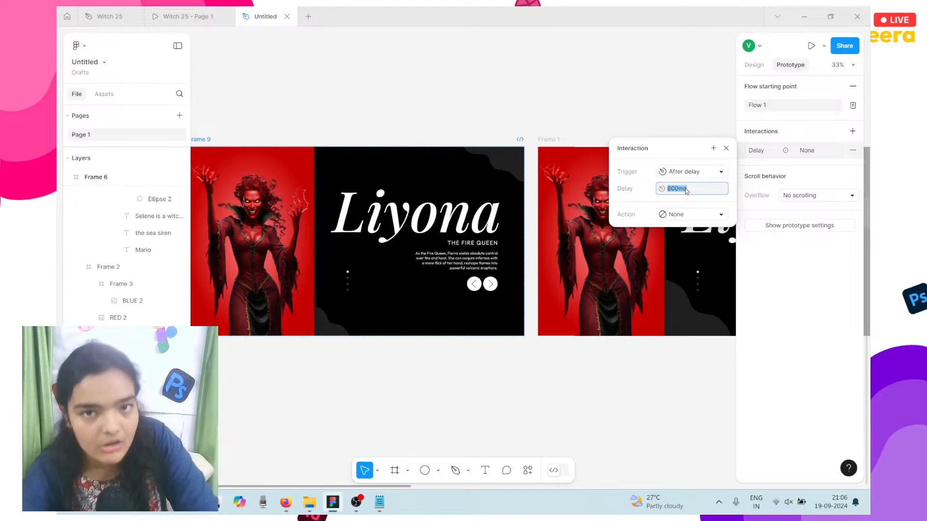
{"action": "left_click", "coordinate": [692, 215]}
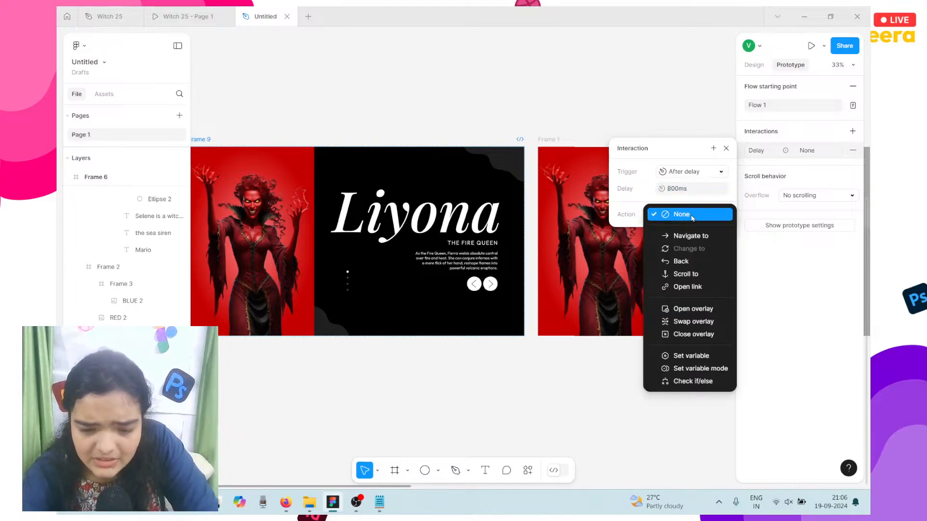
{"action": "left_click", "coordinate": [678, 189]}
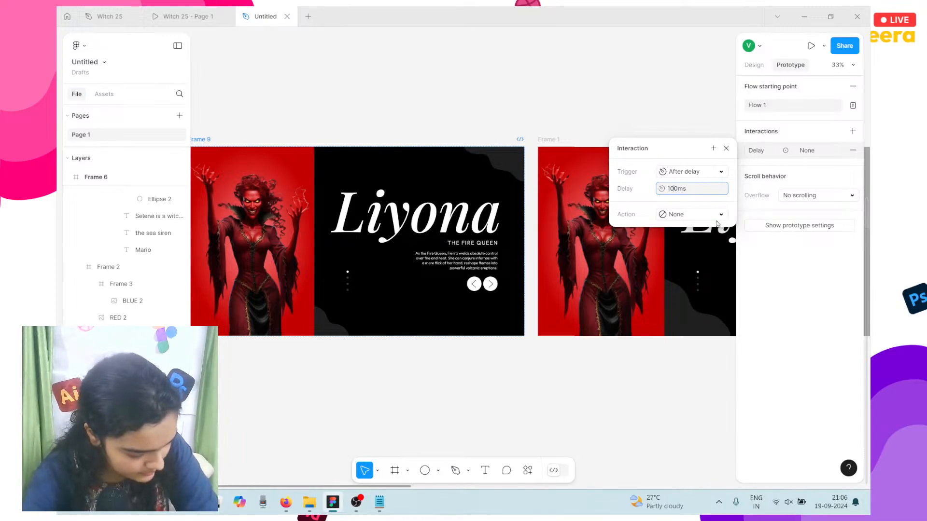
{"action": "type", "text": "100"}
Step: Make the interaction navigate to Frame 1
{"action": "left_click", "coordinate": [701, 216]}
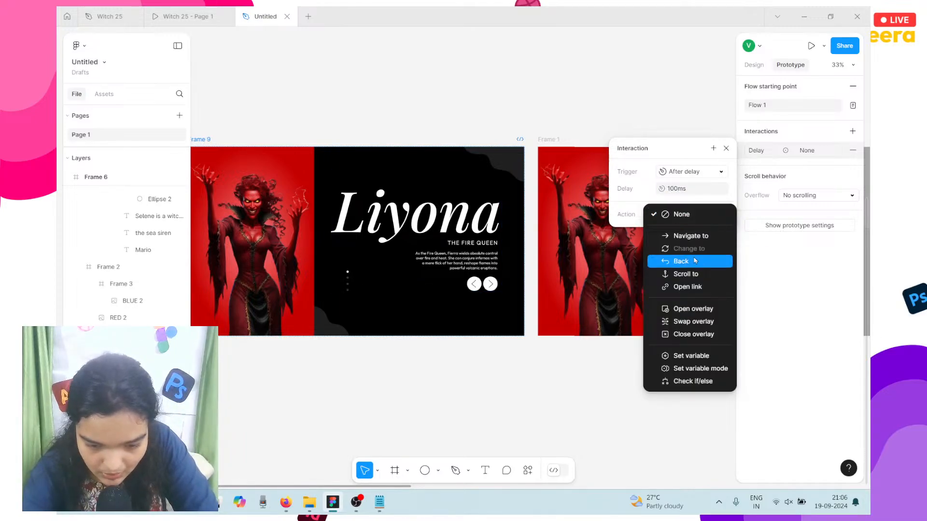
{"action": "left_click", "coordinate": [694, 236]}
{"action": "left_click", "coordinate": [694, 237]}
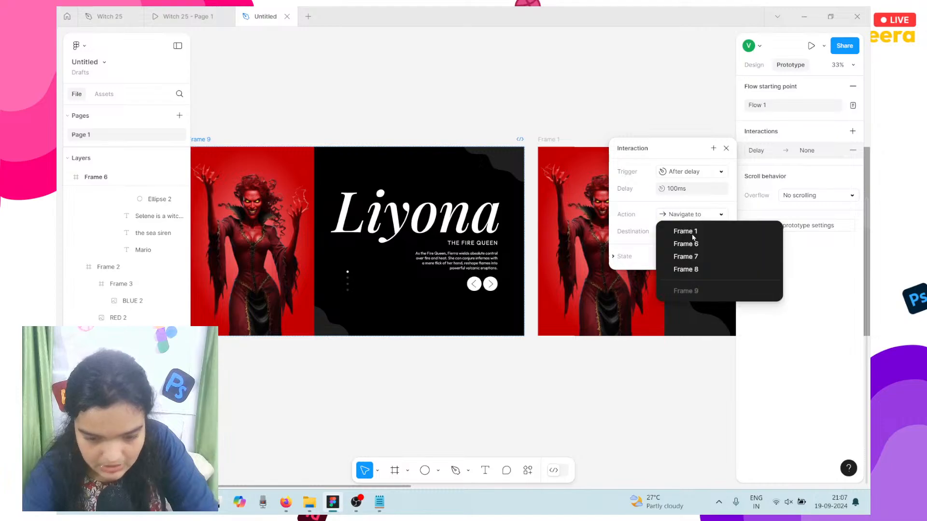
{"action": "left_click", "coordinate": [690, 235]}
Step: Use a Smart animate transition with the Gentle curve lasting 2500ms
{"action": "left_click", "coordinate": [693, 259]}
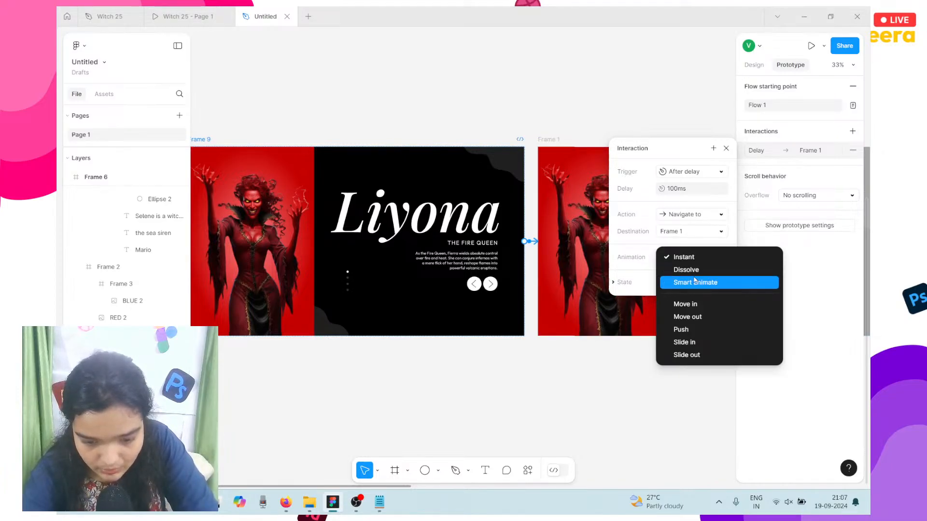
{"action": "left_click", "coordinate": [695, 282]}
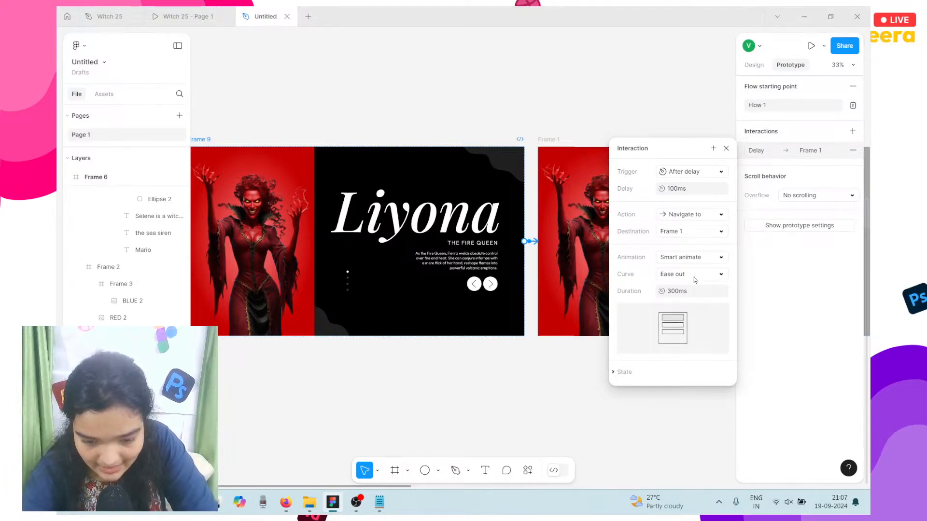
{"action": "left_click", "coordinate": [668, 277]}
{"action": "left_click", "coordinate": [703, 358]}
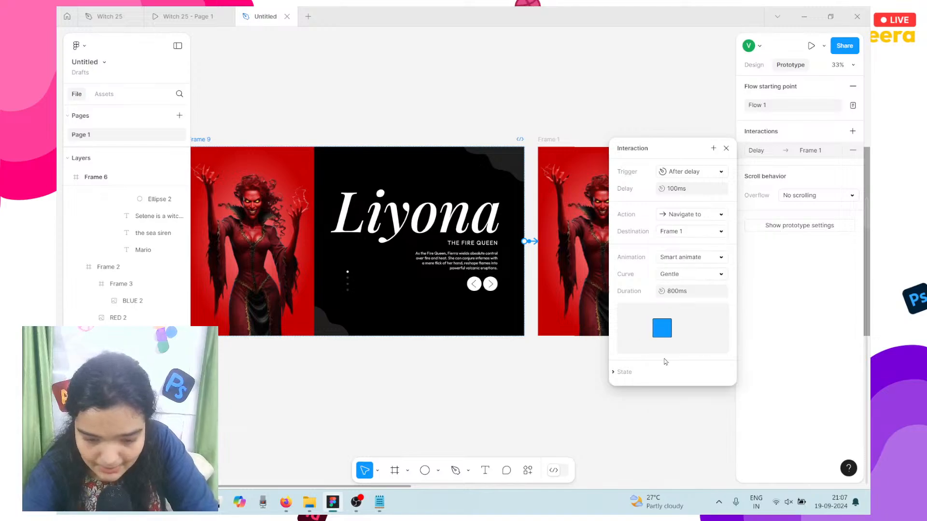
{"action": "left_click", "coordinate": [691, 293]}
{"action": "type", "text": "2"}
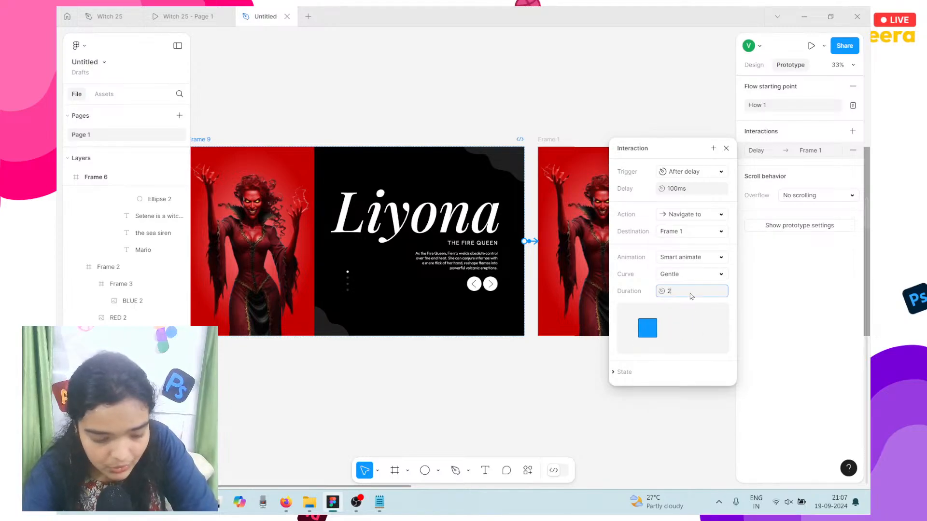
{"action": "type", "text": "500"}
{"action": "key", "text": "Return"}
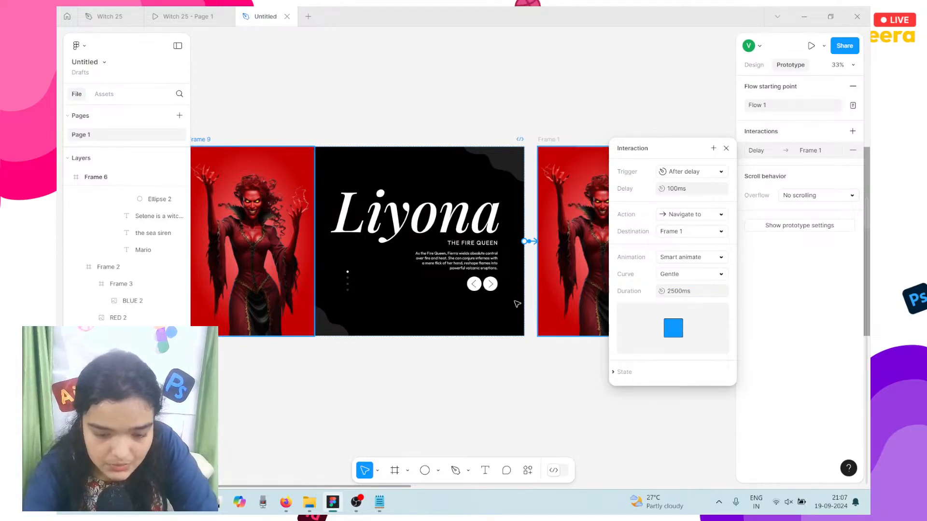
{"action": "scroll", "coordinate": [504, 303], "scroll_direction": "right", "scroll_amount": 8}
{"action": "scroll", "coordinate": [504, 303], "scroll_direction": "right", "scroll_amount": 3}
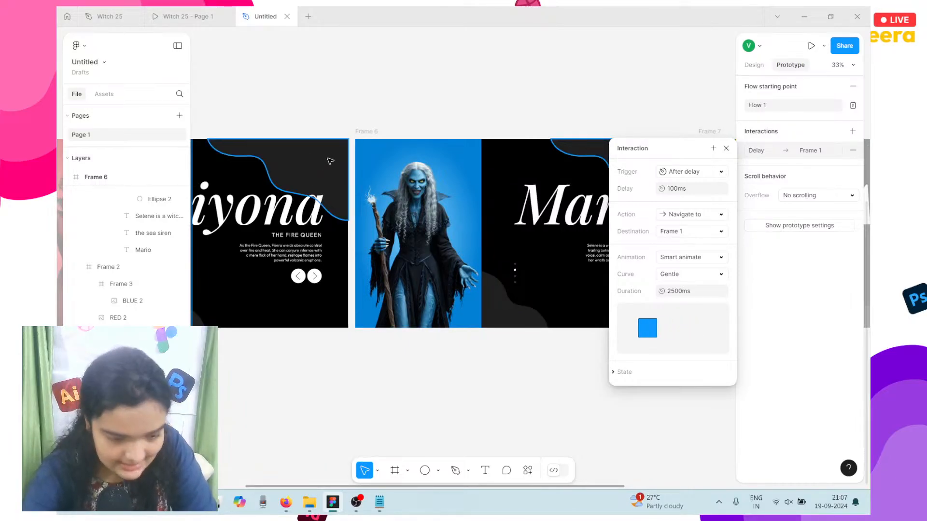
{"action": "scroll", "coordinate": [317, 171], "scroll_direction": "left", "scroll_amount": 3}
{"action": "scroll", "coordinate": [202, 140], "scroll_direction": "down", "scroll_amount": 3, "text": "ctrl"}
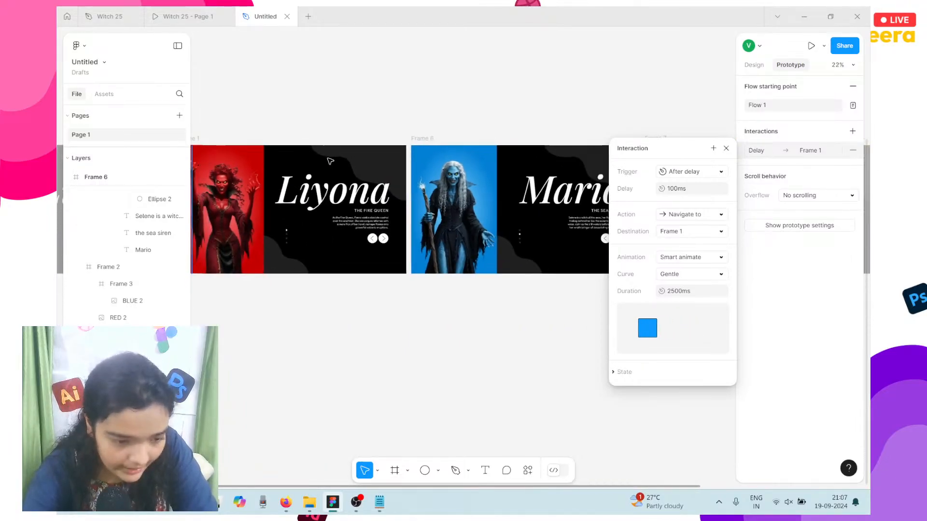
Step: Add an interaction to Frame 1 with an On click trigger
{"action": "left_click", "coordinate": [201, 140]}
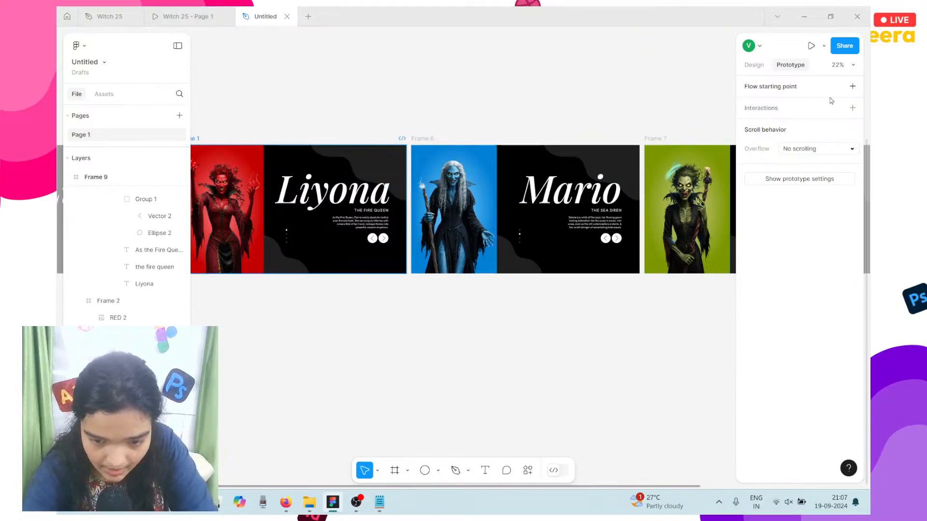
{"action": "left_click", "coordinate": [853, 109]}
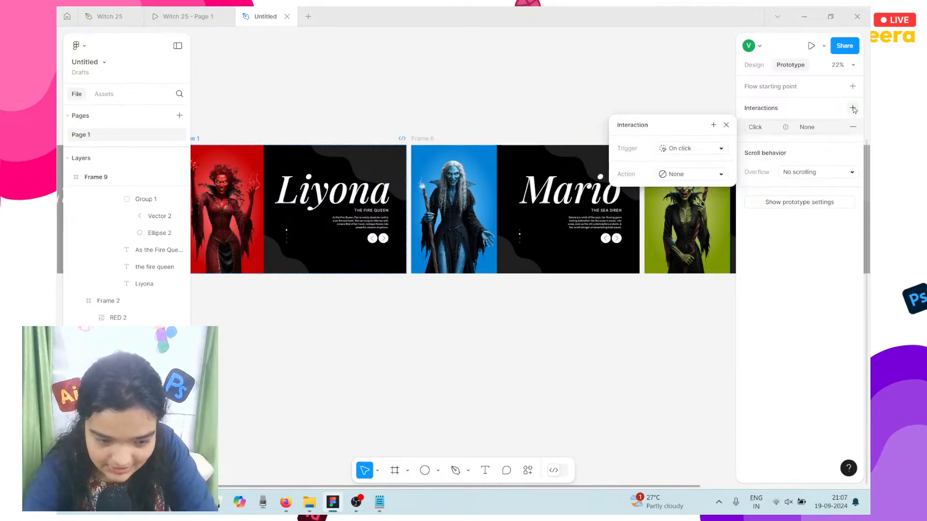
{"action": "left_click", "coordinate": [670, 150]}
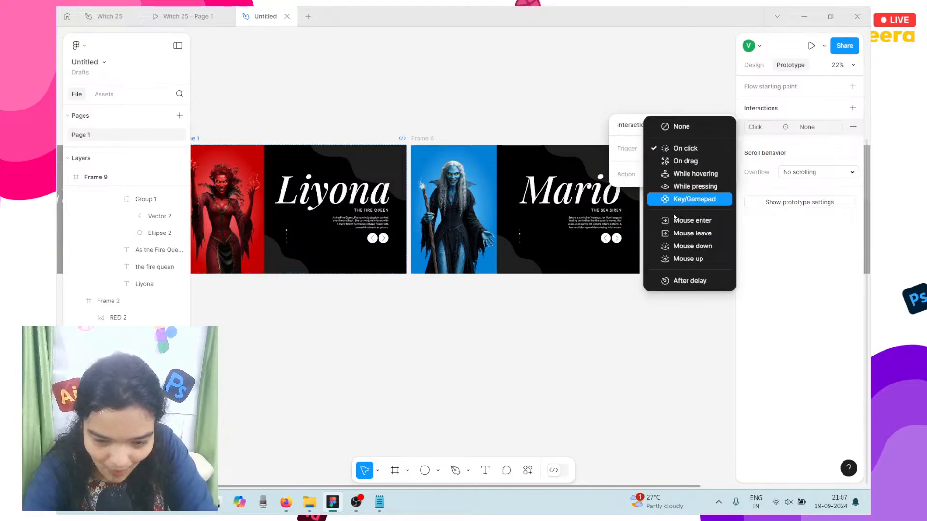
{"action": "left_click", "coordinate": [683, 175]}
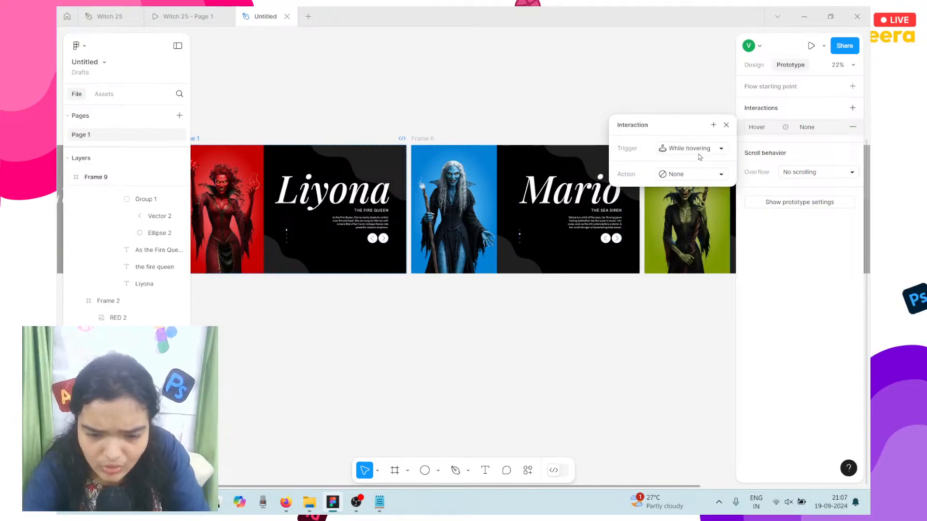
{"action": "left_click", "coordinate": [700, 158]}
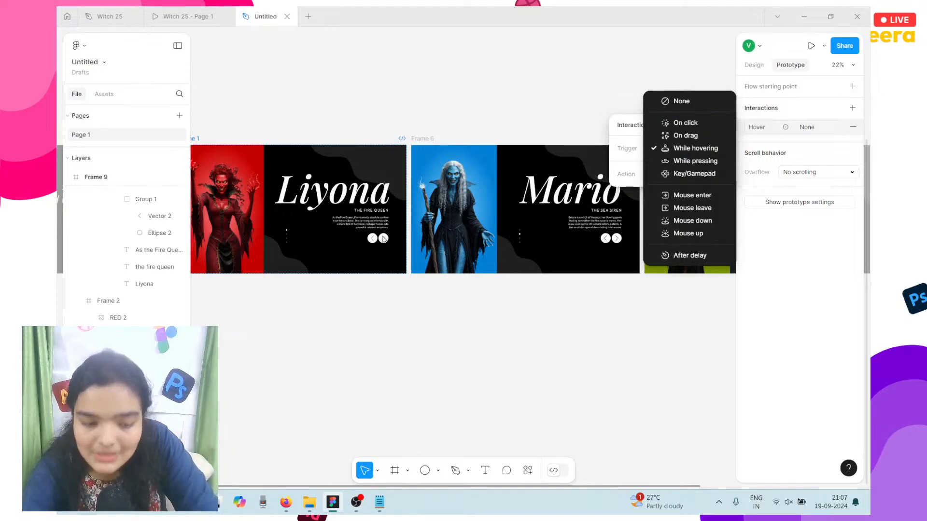
{"action": "scroll", "coordinate": [377, 237], "scroll_direction": "up", "scroll_amount": 3}
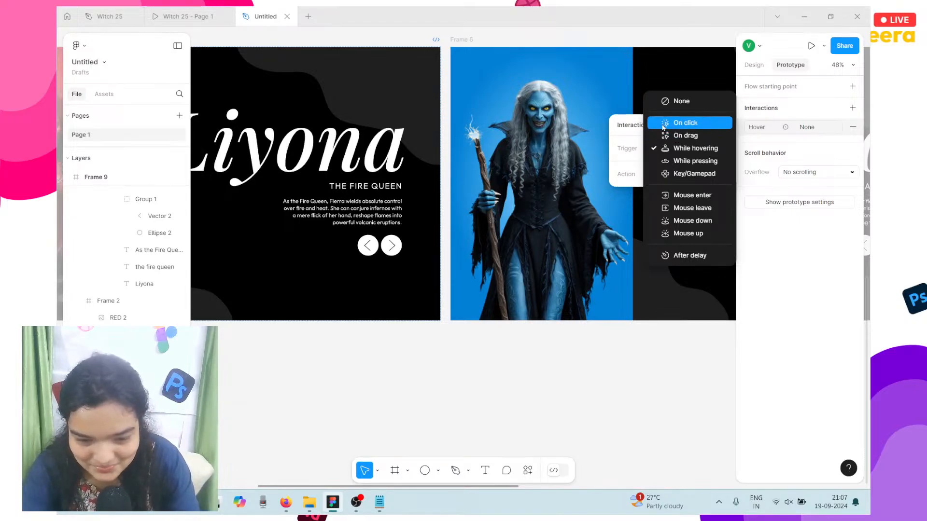
{"action": "left_click", "coordinate": [689, 122]}
Step: Navigate to Frame 6 using Smart animate with the Gentle curve, 800ms
{"action": "left_click", "coordinate": [679, 179]}
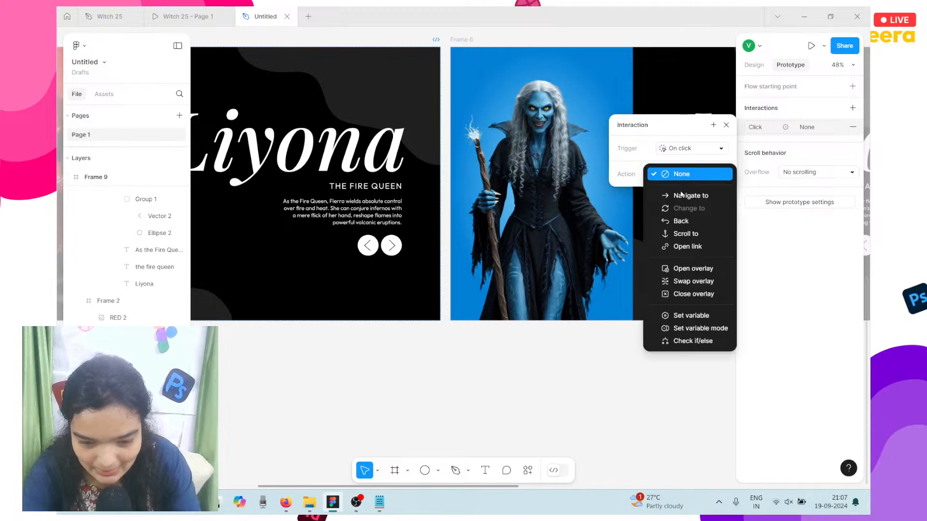
{"action": "left_click", "coordinate": [682, 196]}
{"action": "left_click", "coordinate": [682, 199]}
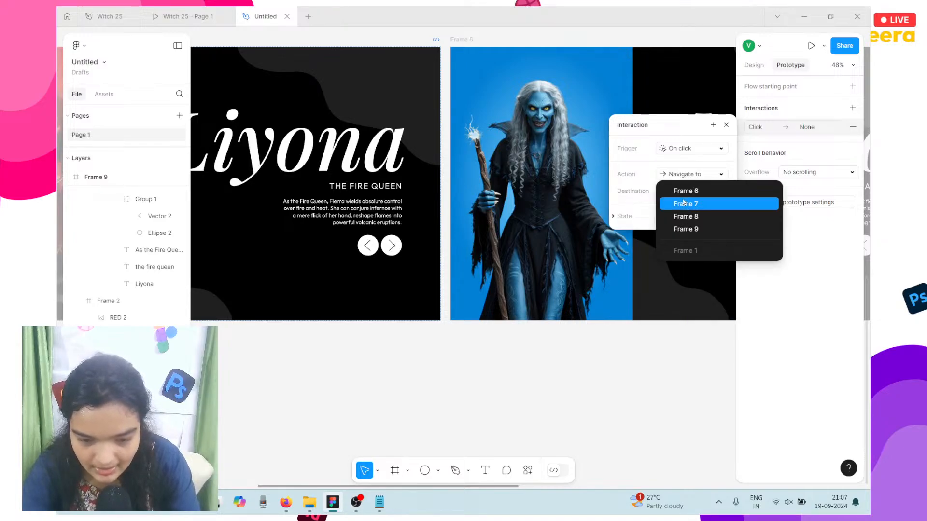
{"action": "left_click", "coordinate": [689, 193]}
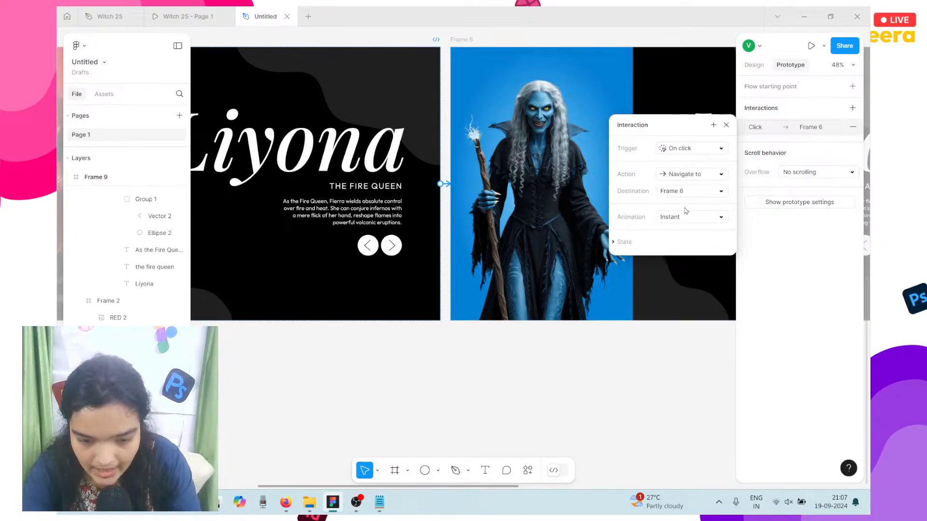
{"action": "left_click", "coordinate": [686, 216]}
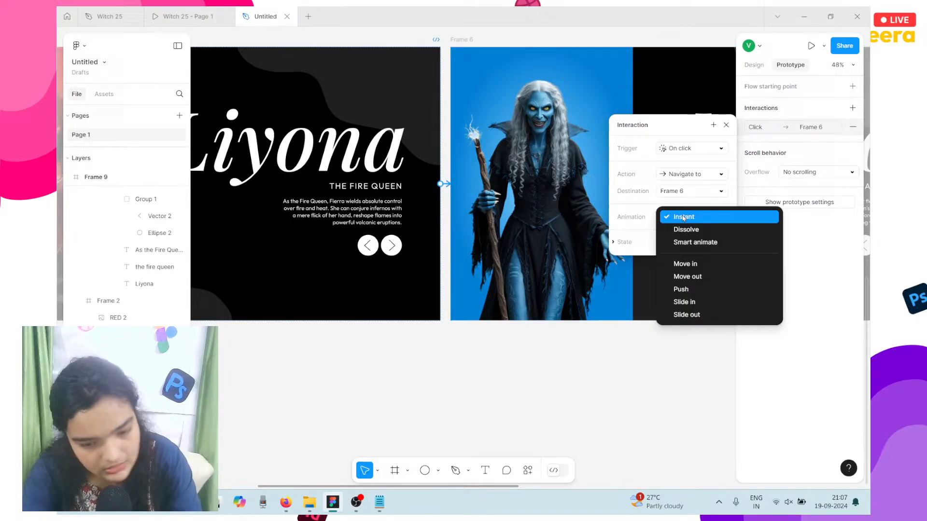
{"action": "left_click", "coordinate": [695, 247]}
{"action": "left_click", "coordinate": [687, 237]}
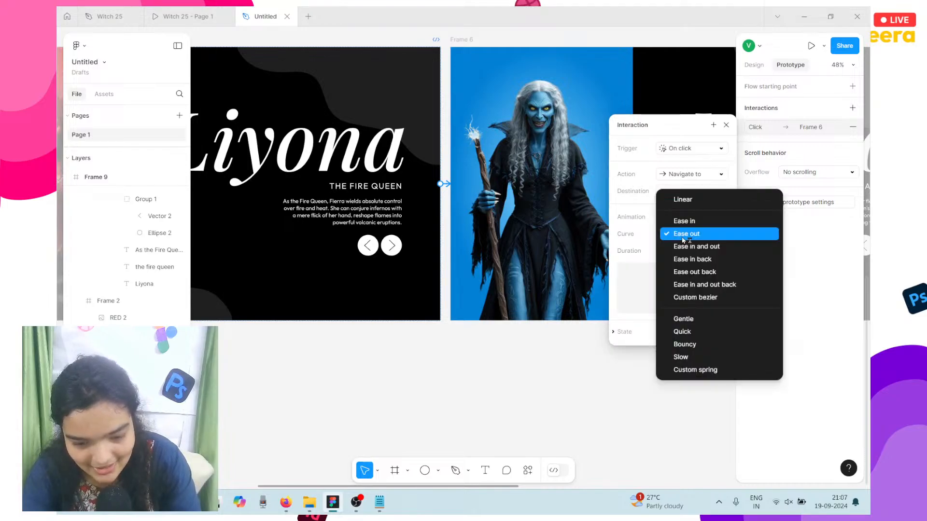
{"action": "left_click", "coordinate": [704, 321]}
{"action": "scroll", "coordinate": [528, 256], "scroll_direction": "right", "scroll_amount": 3}
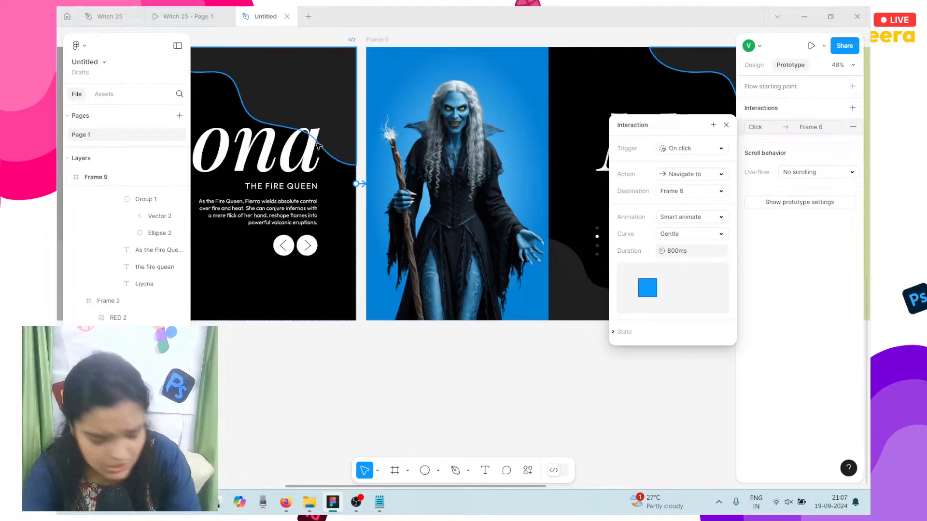
{"action": "scroll", "coordinate": [317, 145], "scroll_direction": "down", "scroll_amount": 2}
{"action": "scroll", "coordinate": [318, 146], "scroll_direction": "right", "scroll_amount": 5}
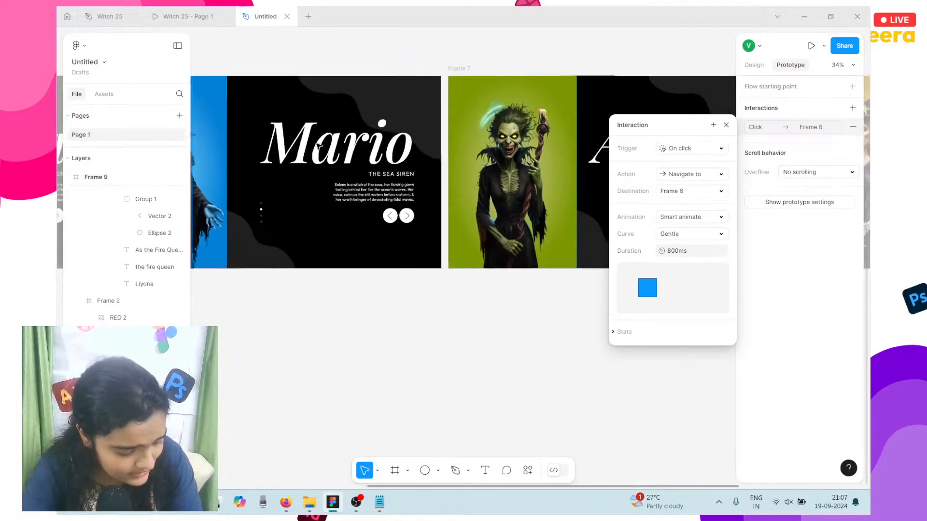
{"action": "scroll", "coordinate": [253, 74], "scroll_direction": "left", "scroll_amount": 3}
Step: Link the Mario slide, Frame 6, on click to Frame 7
{"action": "left_click", "coordinate": [238, 68]}
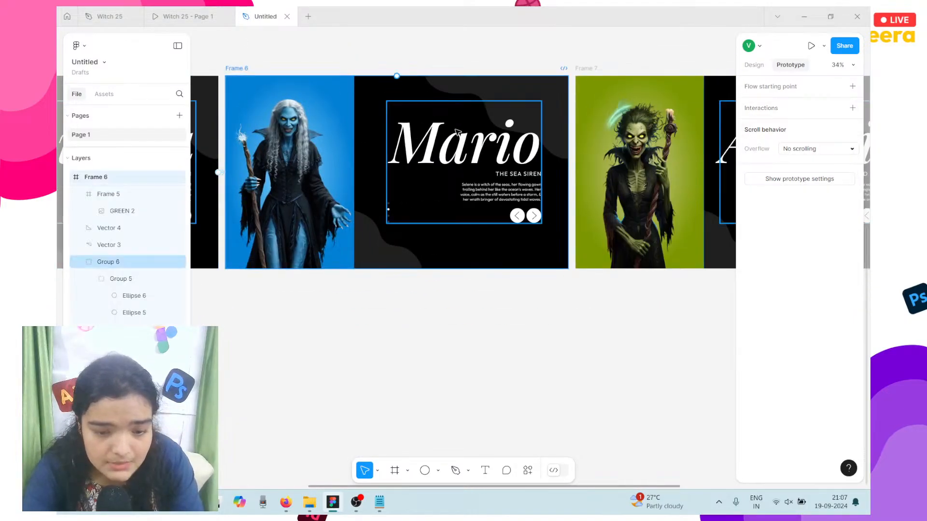
{"action": "left_click_drag", "start_coordinate": [569, 172], "coordinate": [606, 178]}
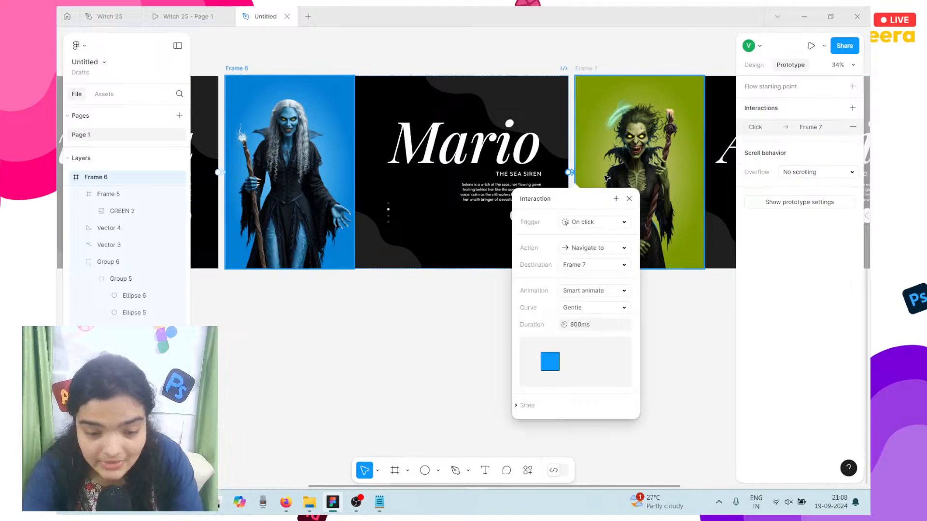
{"action": "scroll", "coordinate": [676, 295], "scroll_direction": "right", "scroll_amount": 6}
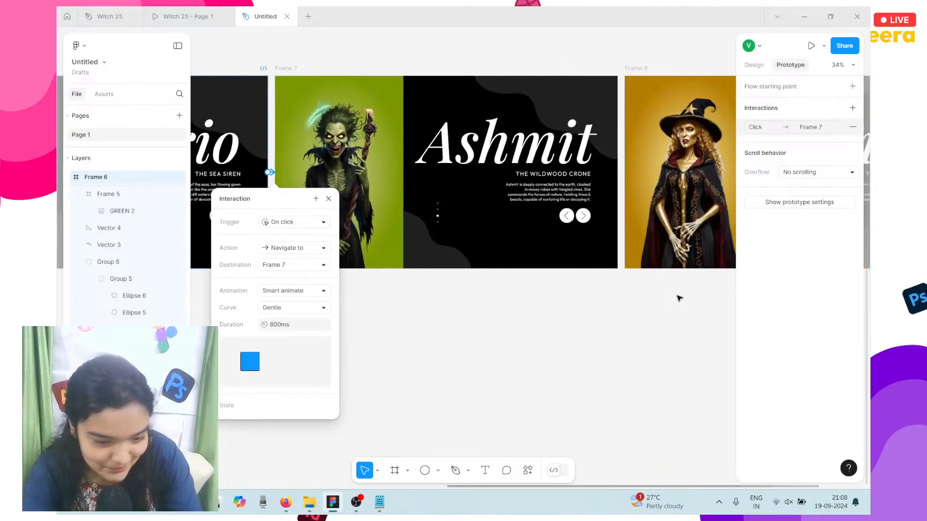
{"action": "scroll", "coordinate": [677, 297], "scroll_direction": "down", "scroll_amount": 3}
Step: Link the Ashmit slide, Frame 7, on click to Frame 8
{"action": "left_click", "coordinate": [414, 141]}
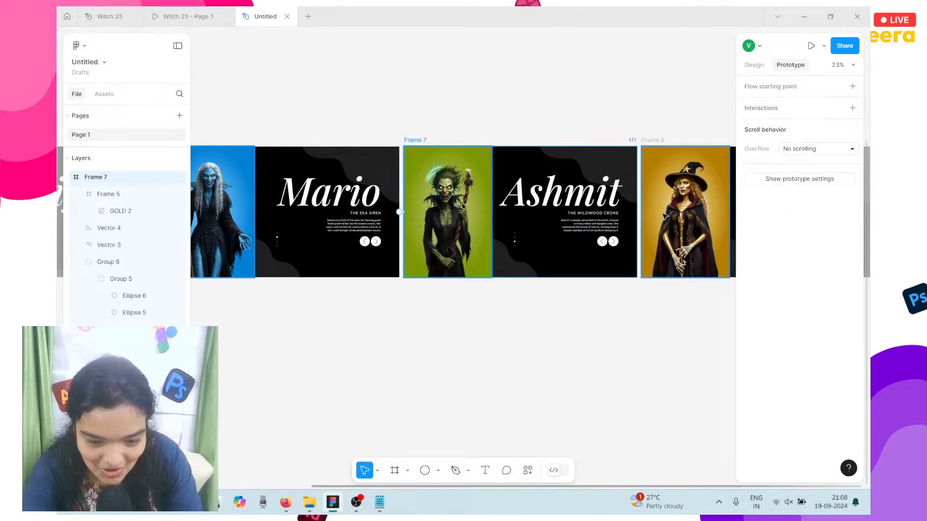
{"action": "left_click_drag", "start_coordinate": [637, 212], "coordinate": [681, 218]}
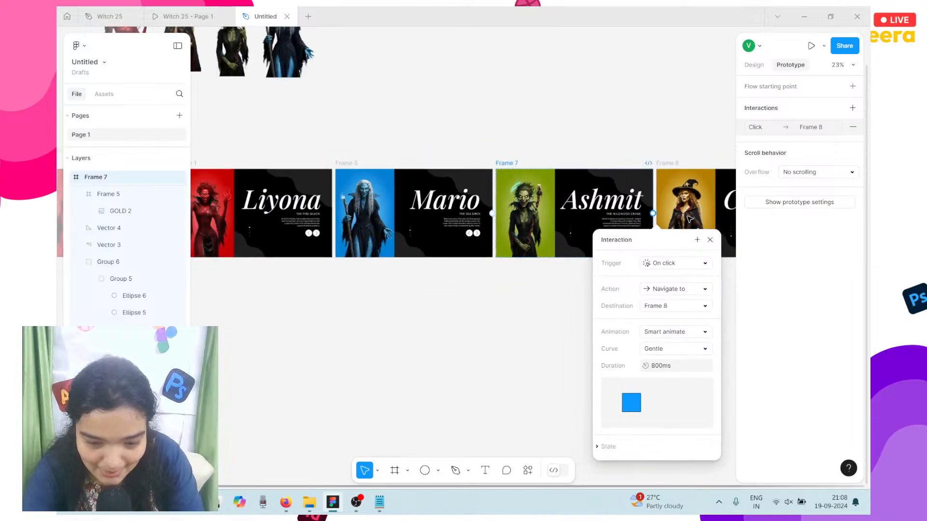
{"action": "scroll", "coordinate": [690, 219], "scroll_direction": "down", "scroll_amount": 2}
{"action": "scroll", "coordinate": [544, 156], "scroll_direction": "right", "scroll_amount": 3}
{"action": "scroll", "coordinate": [530, 167], "scroll_direction": "down", "scroll_amount": 3}
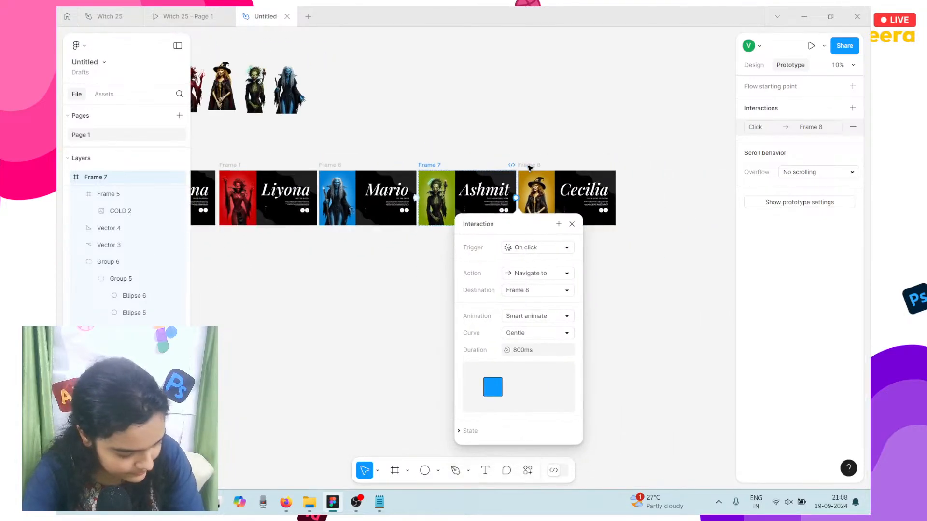
{"action": "scroll", "coordinate": [530, 168], "scroll_direction": "left", "scroll_amount": 5}
{"action": "left_click", "coordinate": [646, 167]}
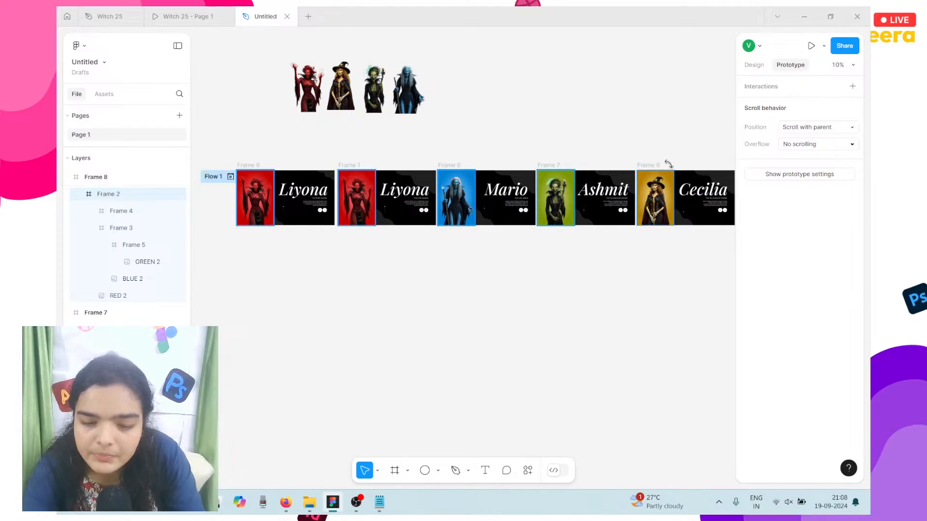
Step: Link the Cecilia slide, Frame 8, back to Frame 1 on click
{"action": "left_click", "coordinate": [646, 165]}
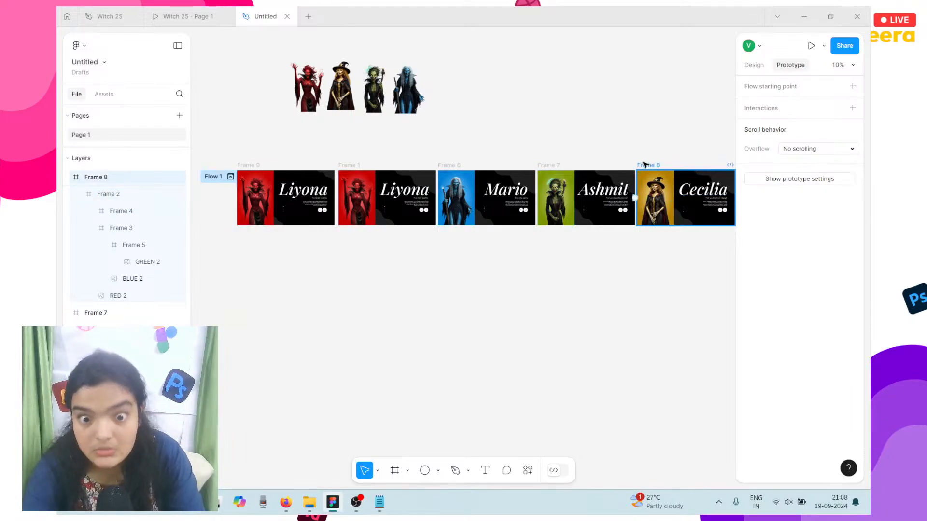
{"action": "mouse_move", "coordinate": [635, 198]}
{"action": "left_mouse_down"}
{"action": "mouse_move", "coordinate": [436, 217]}
{"action": "mouse_move", "coordinate": [397, 233]}
{"action": "mouse_move", "coordinate": [404, 208]}
{"action": "left_mouse_up"}
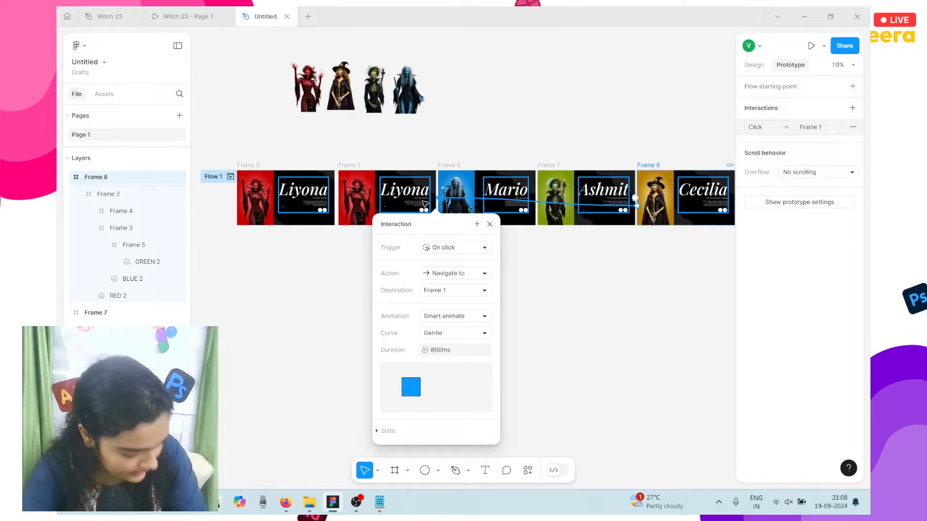
{"action": "scroll", "coordinate": [424, 203], "scroll_direction": "up", "scroll_amount": 5}
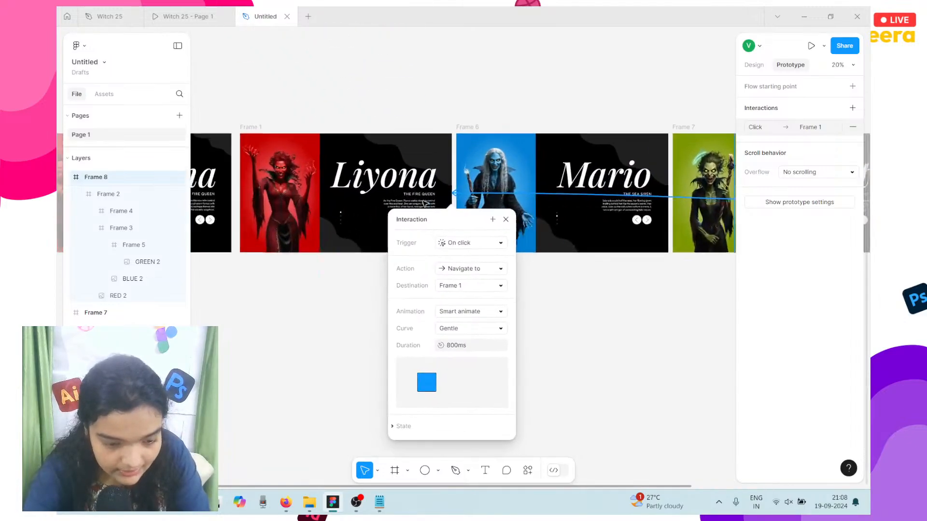
Step: Select Frame 9 and present the Flow 1 prototype
{"action": "scroll", "coordinate": [425, 204], "scroll_direction": "left", "scroll_amount": 3}
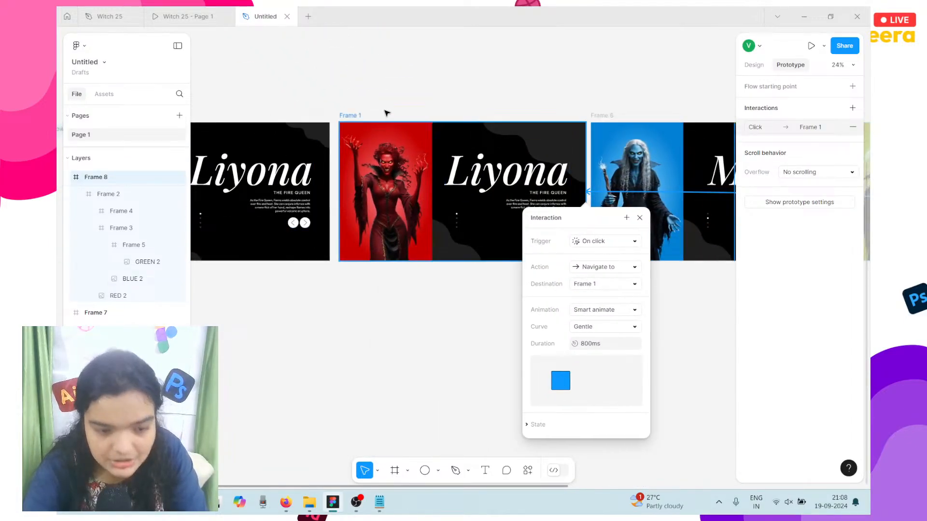
{"action": "scroll", "coordinate": [362, 122], "scroll_direction": "left", "scroll_amount": 5}
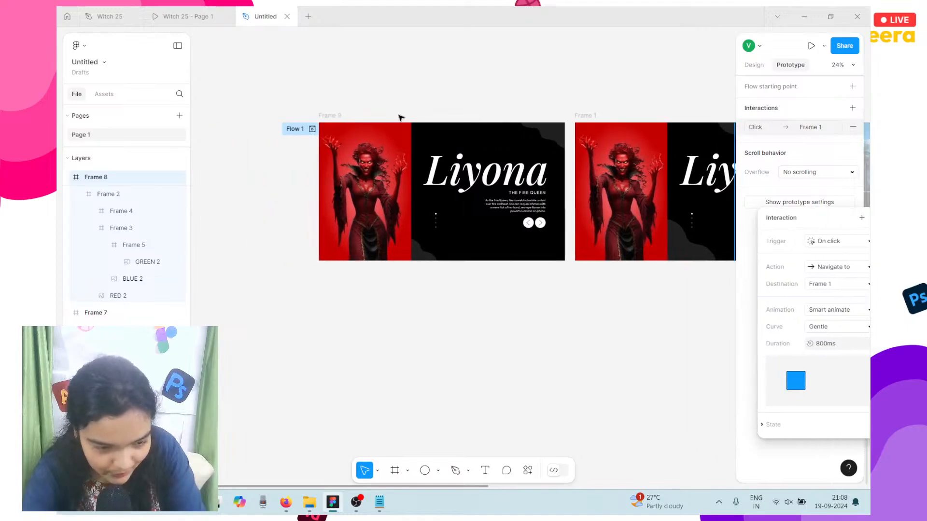
{"action": "left_click", "coordinate": [334, 116]}
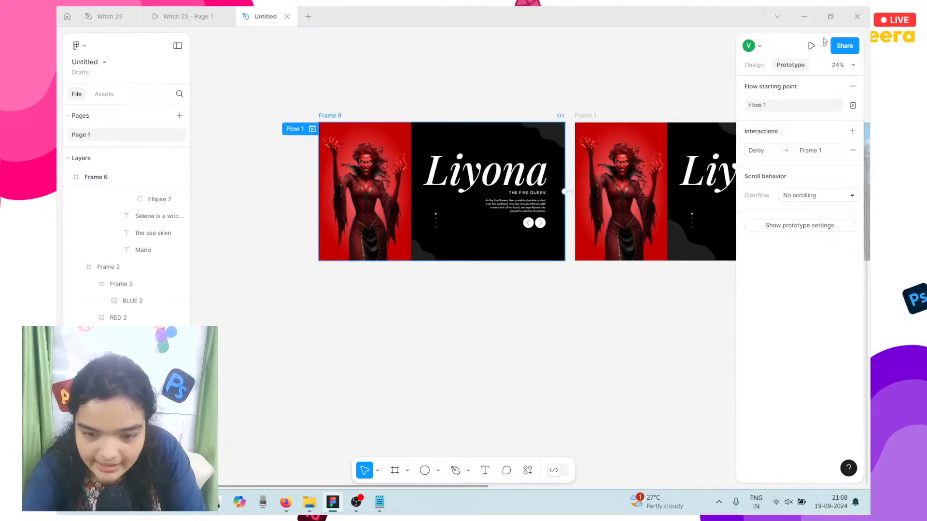
{"action": "left_click", "coordinate": [811, 45]}
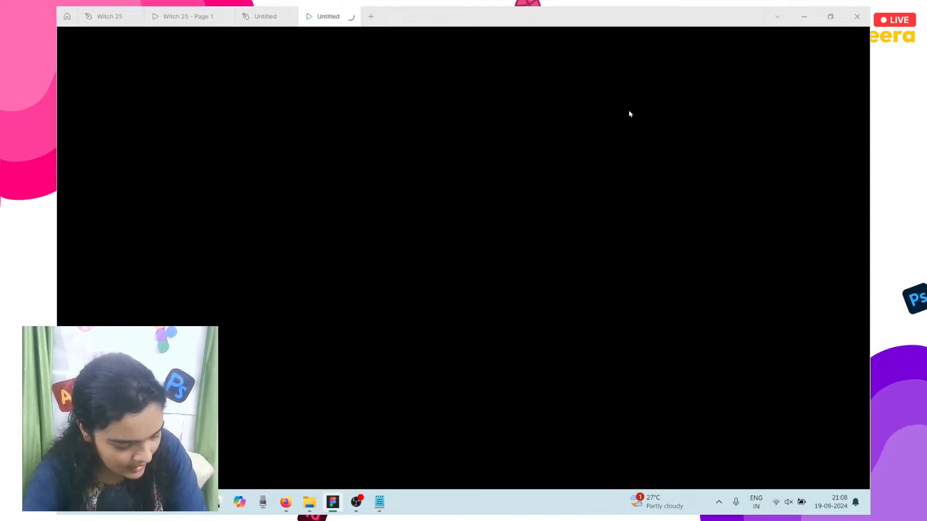
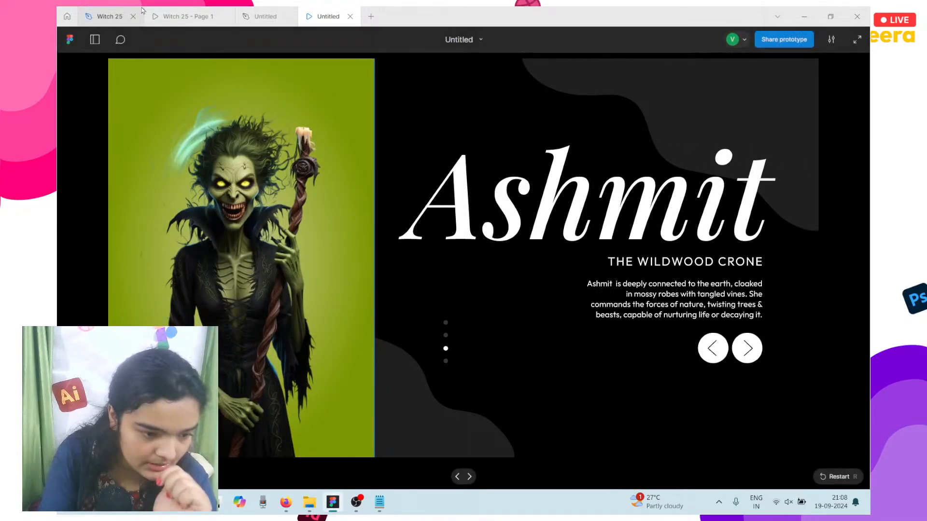
Step: Back in the design file, select the red witch on Liyona and the blue witch on Mario
{"action": "left_click", "coordinate": [263, 16]}
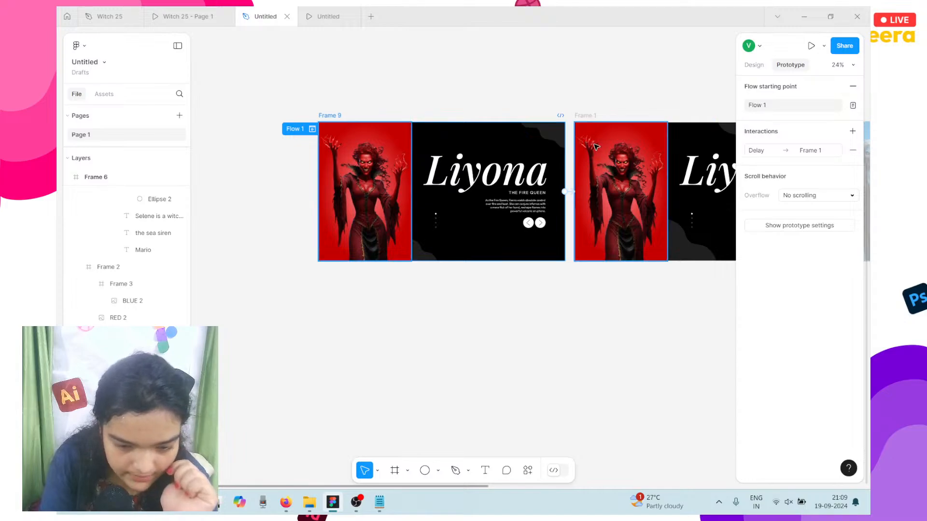
{"action": "left_click", "coordinate": [665, 165]}
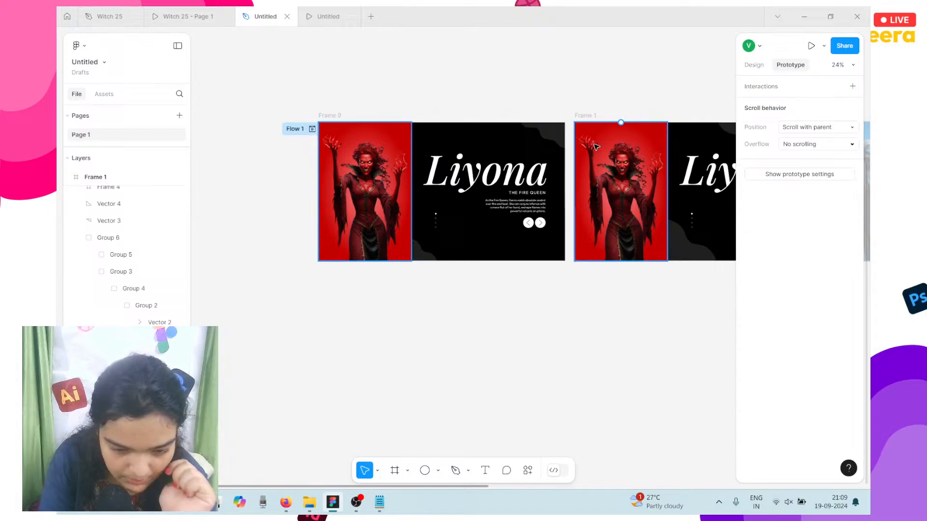
{"action": "left_click", "coordinate": [756, 65]}
{"action": "scroll", "coordinate": [553, 203], "scroll_direction": "right", "scroll_amount": 5}
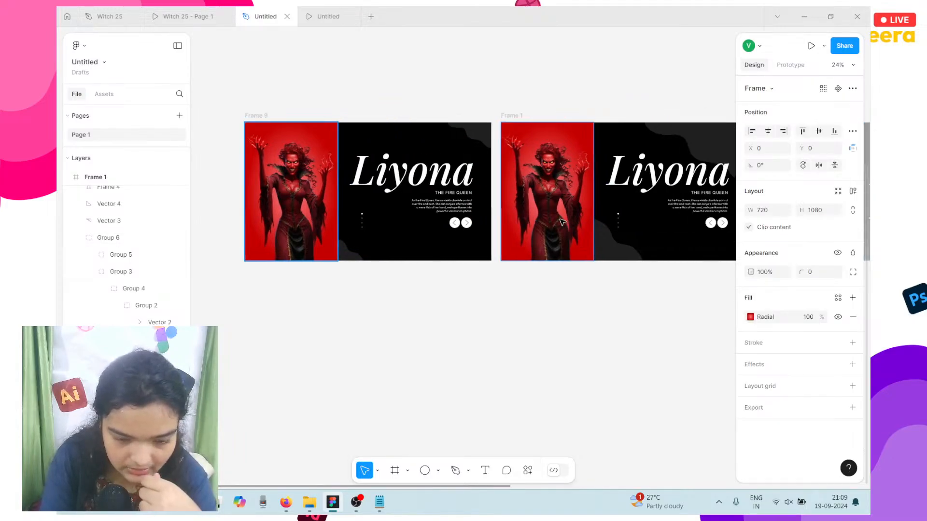
{"action": "left_click", "coordinate": [510, 194]}
{"action": "scroll", "coordinate": [511, 194], "scroll_direction": "left", "scroll_amount": 2}
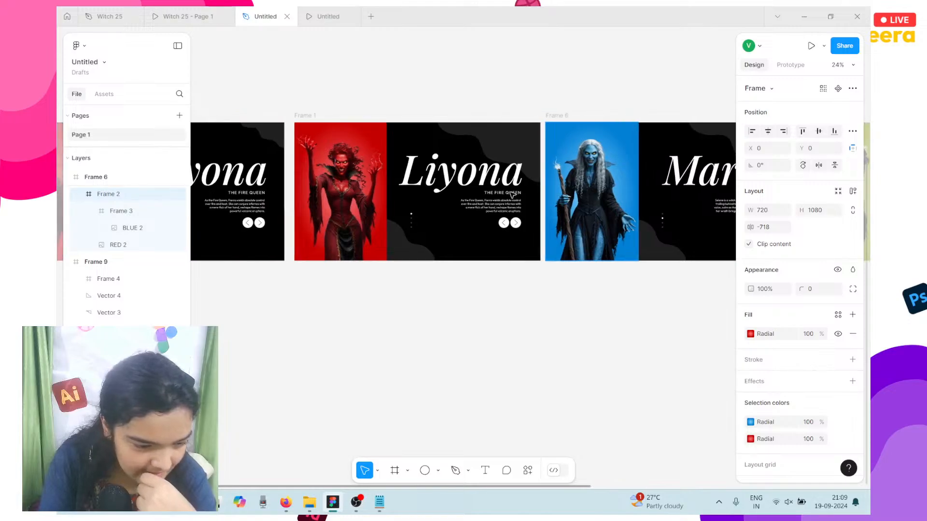
{"action": "left_click", "coordinate": [330, 184]}
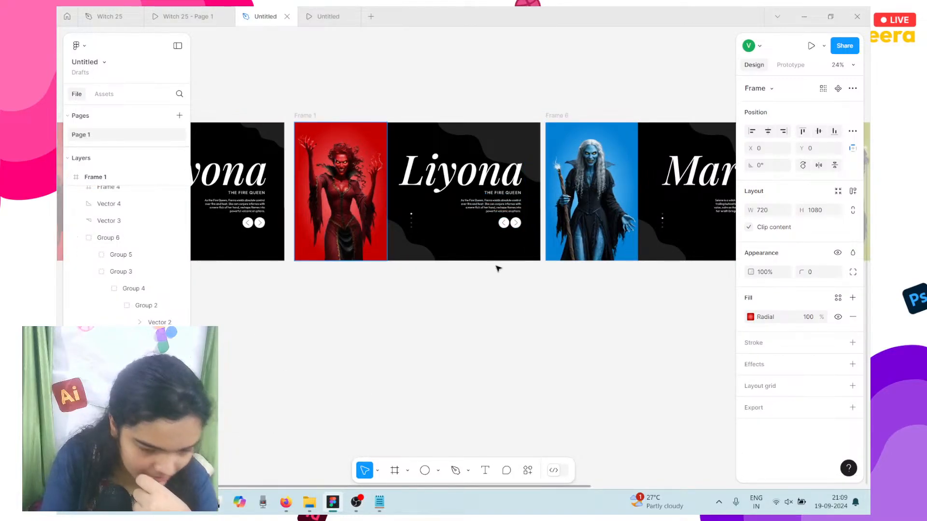
{"action": "left_click", "coordinate": [580, 230]}
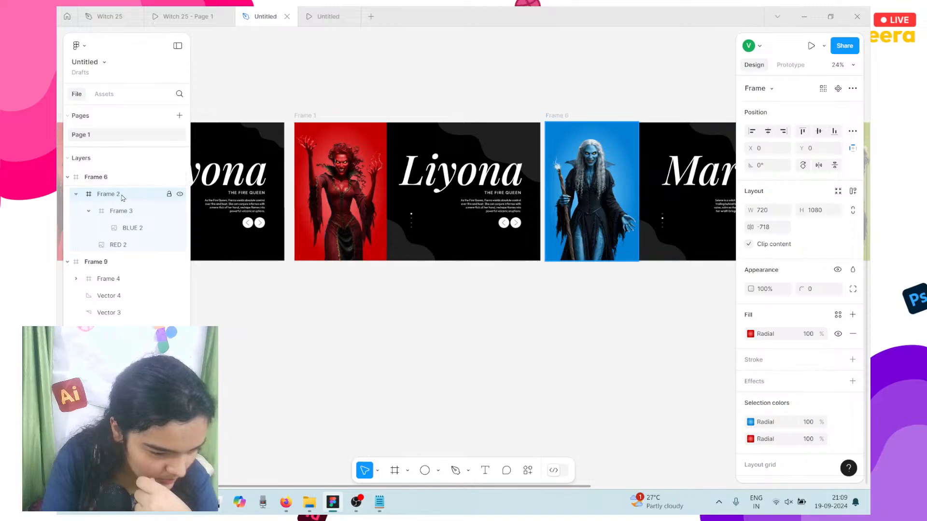
Step: Drag Frame 3 (BLUE 2) out of Frame 2 so it sits above it
{"action": "left_click", "coordinate": [144, 212]}
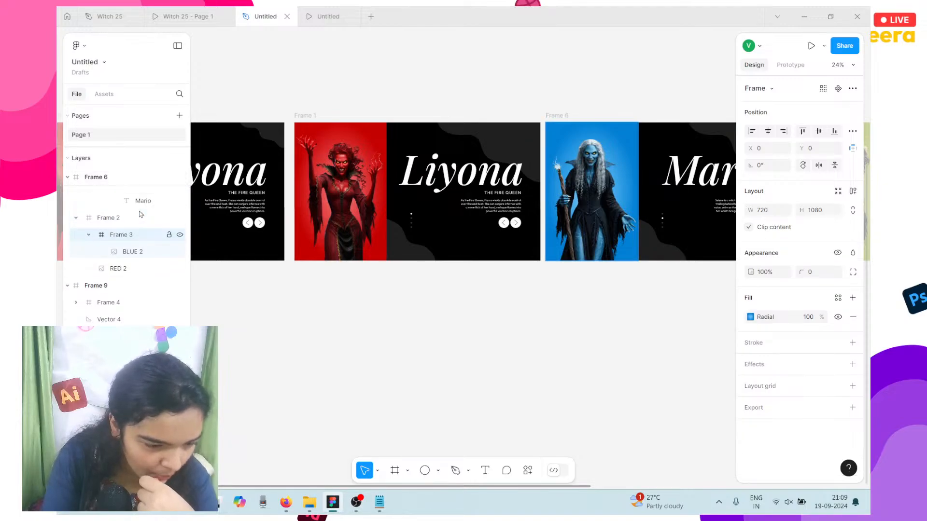
{"action": "left_click_drag", "start_coordinate": [112, 238], "coordinate": [106, 223]}
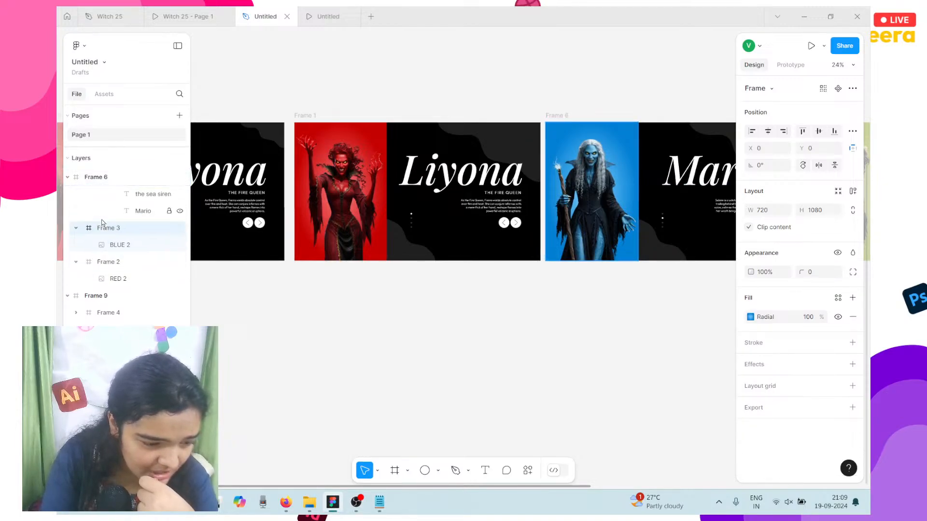
{"action": "left_click", "coordinate": [319, 165]}
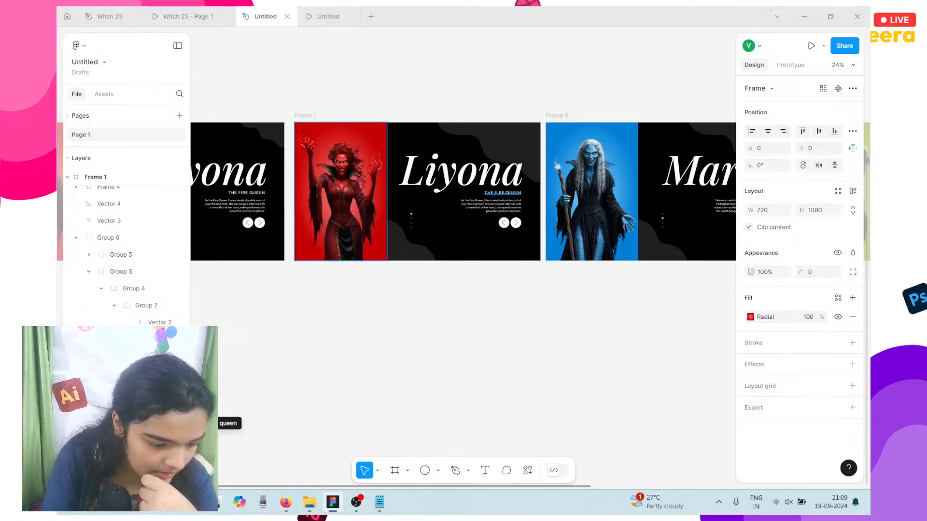
{"action": "scroll", "coordinate": [125, 251], "scroll_direction": "down", "scroll_amount": 5}
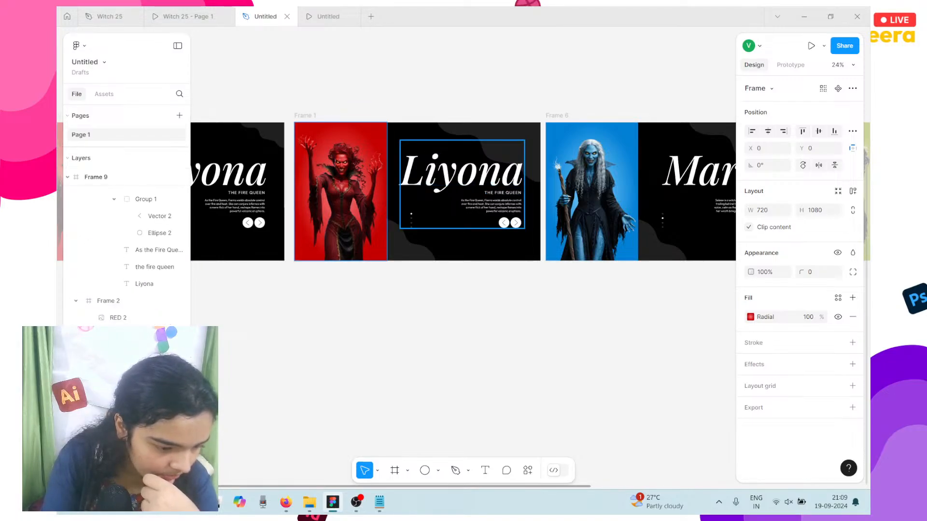
{"action": "scroll", "coordinate": [116, 351], "scroll_direction": "down", "scroll_amount": 1}
{"action": "left_click", "coordinate": [112, 392]}
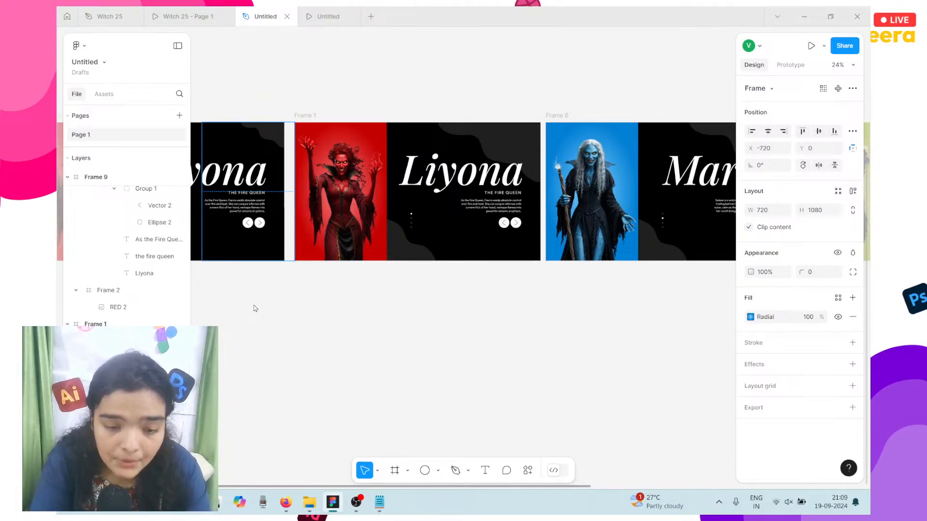
{"action": "left_click", "coordinate": [569, 174]}
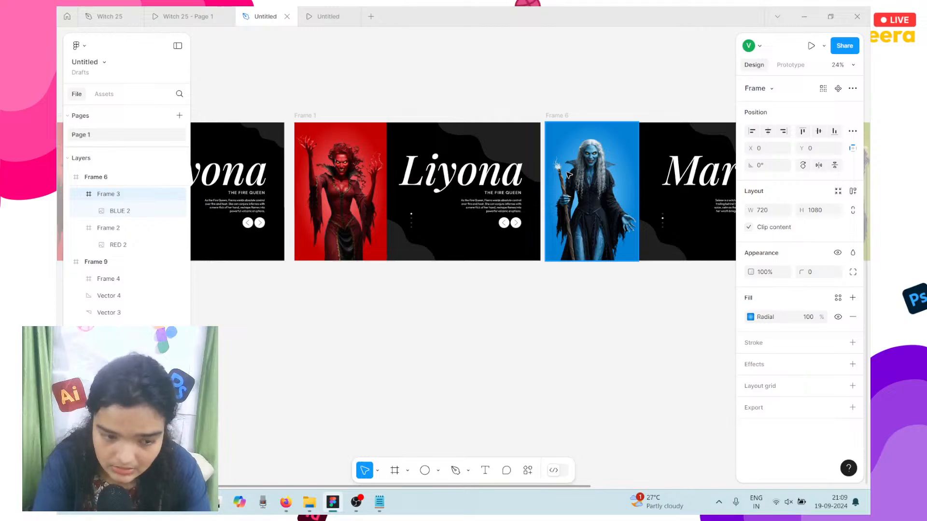
Step: Play the presentation to check the Liyona and Mario slides, then return to the design
{"action": "left_click", "coordinate": [332, 17]}
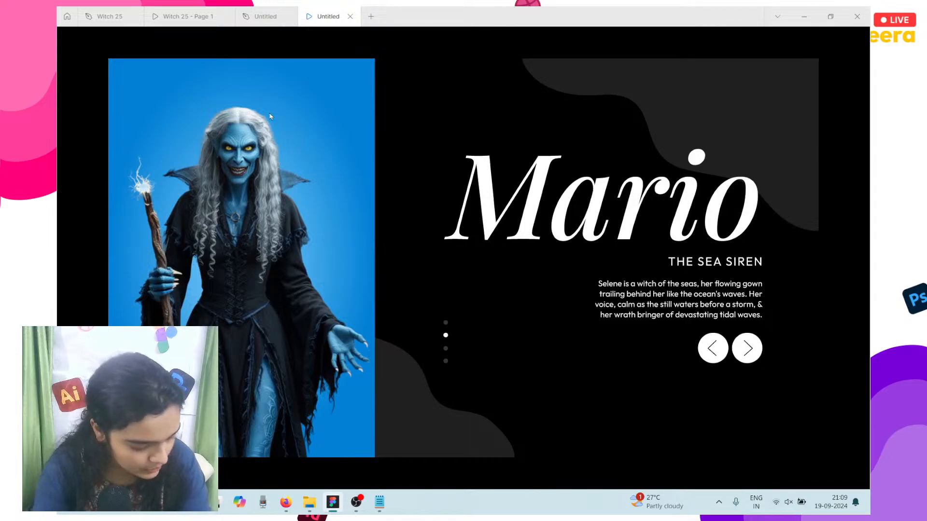
{"action": "left_click", "coordinate": [253, 16]}
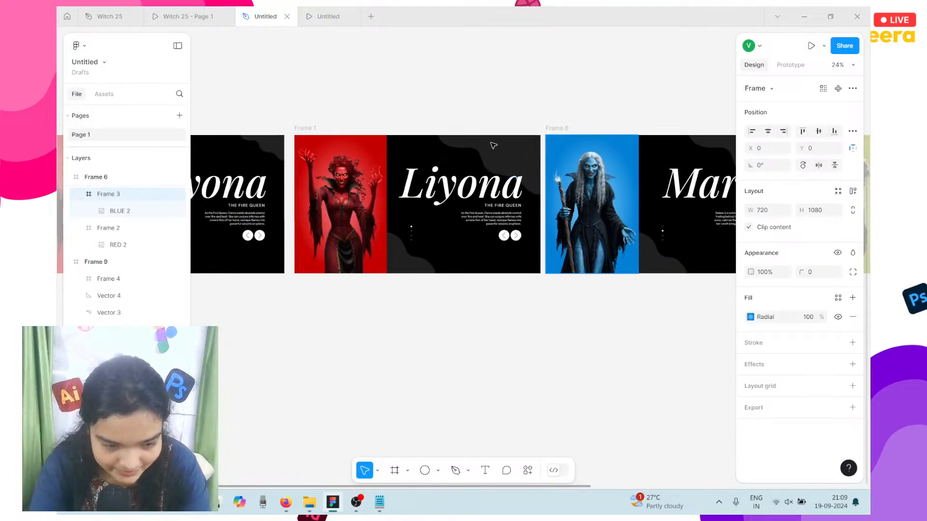
{"action": "scroll", "coordinate": [464, 145], "scroll_direction": "right", "scroll_amount": 10}
Step: On the Ashmit slide, drag the green Frame 5 out of its nested parent
{"action": "left_click", "coordinate": [445, 160]}
{"action": "scroll", "coordinate": [446, 161], "scroll_direction": "left", "scroll_amount": 3}
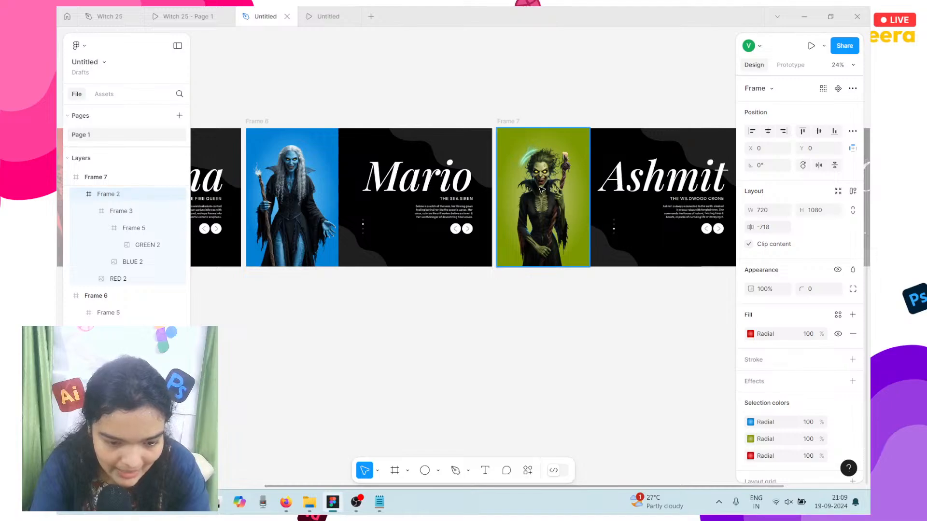
{"action": "left_click", "coordinate": [256, 116]}
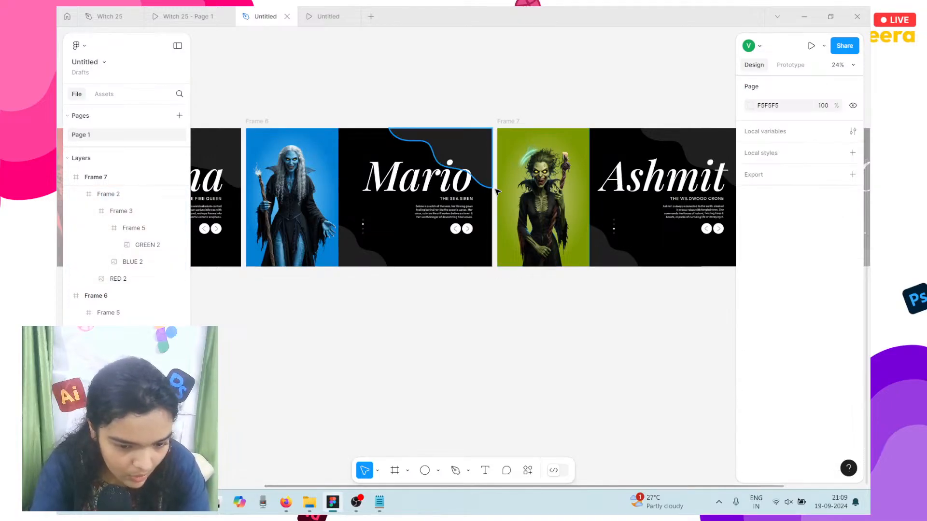
{"action": "left_click", "coordinate": [128, 228]}
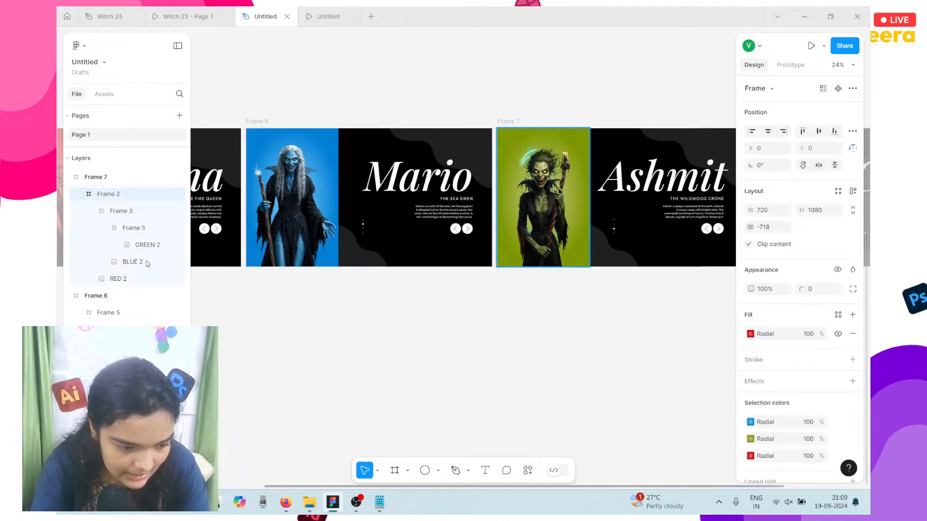
{"action": "left_click", "coordinate": [126, 232]}
{"action": "scroll", "coordinate": [126, 232], "scroll_direction": "up", "scroll_amount": 1}
{"action": "left_click_drag", "start_coordinate": [127, 265], "coordinate": [119, 231]}
Step: Move Frame 3 out of Frame 2 beside Frame 5, then drop Frame 2 above Frame 3
{"action": "left_click", "coordinate": [127, 283]}
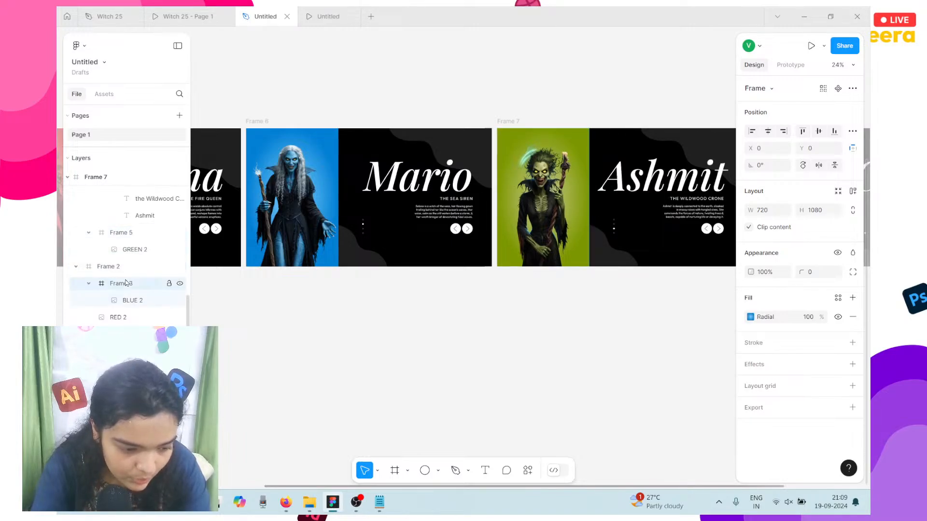
{"action": "left_click_drag", "start_coordinate": [119, 262], "coordinate": [120, 264]}
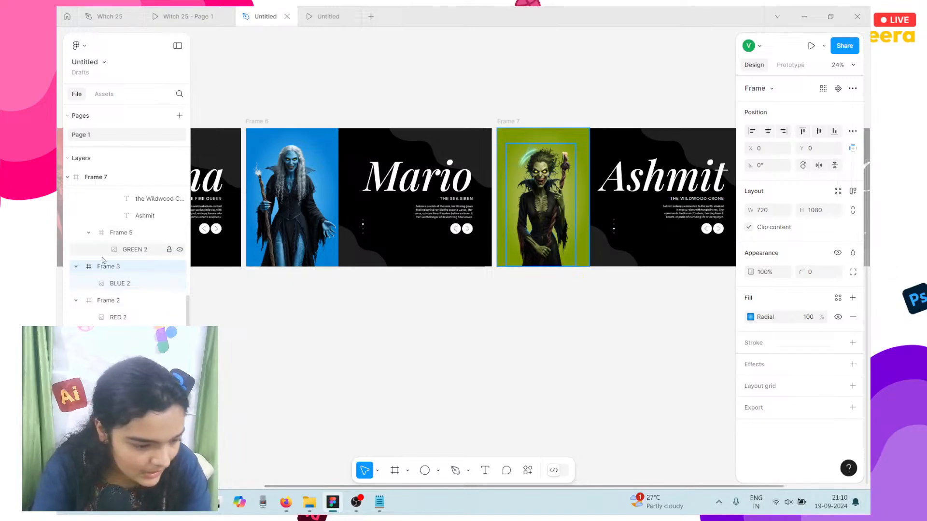
{"action": "mouse_move", "coordinate": [120, 268]}
{"action": "left_mouse_down"}
{"action": "mouse_move", "coordinate": [132, 271]}
{"action": "mouse_move", "coordinate": [108, 269]}
{"action": "left_mouse_up"}
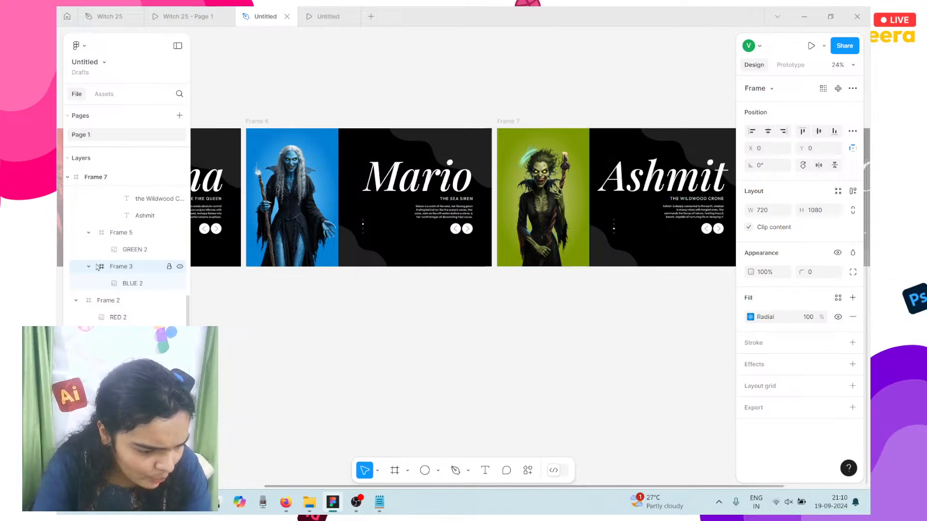
{"action": "left_click_drag", "start_coordinate": [89, 303], "coordinate": [110, 302]}
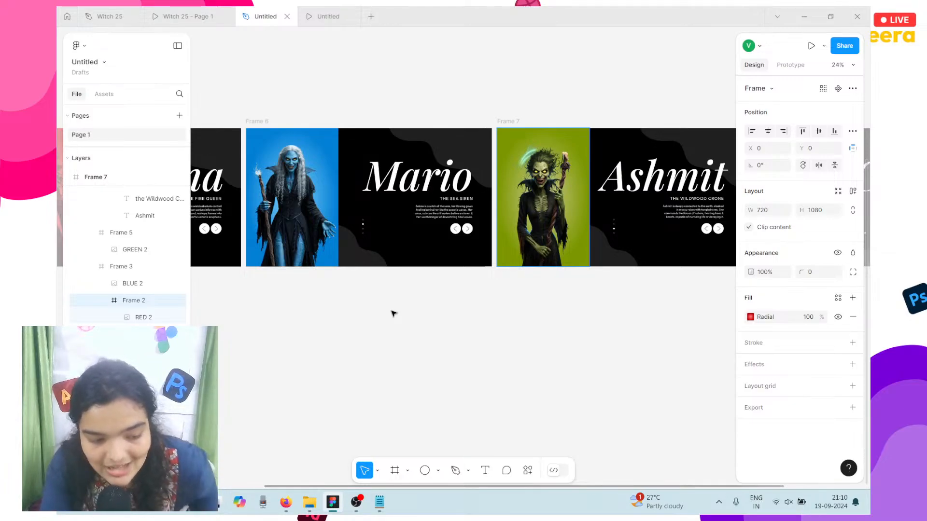
{"action": "left_click_drag", "start_coordinate": [164, 303], "coordinate": [125, 310]}
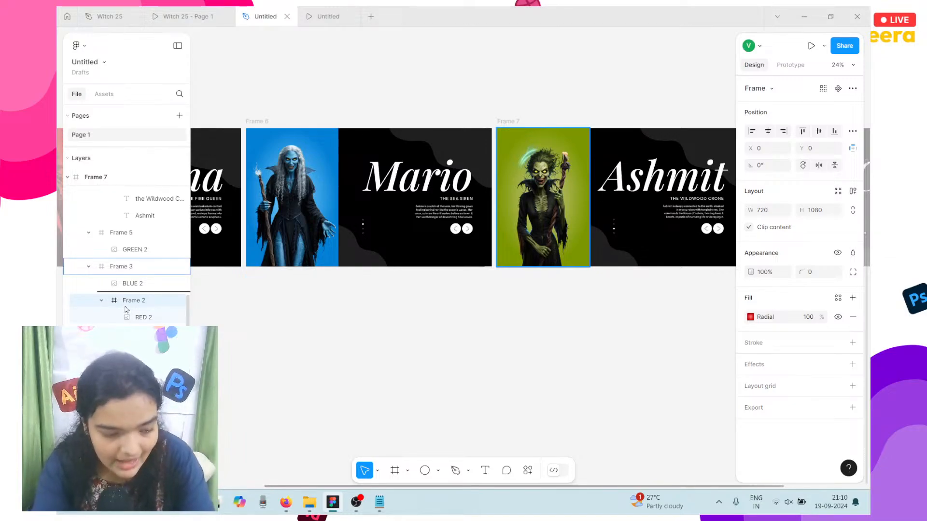
{"action": "left_click_drag", "start_coordinate": [116, 307], "coordinate": [109, 263]}
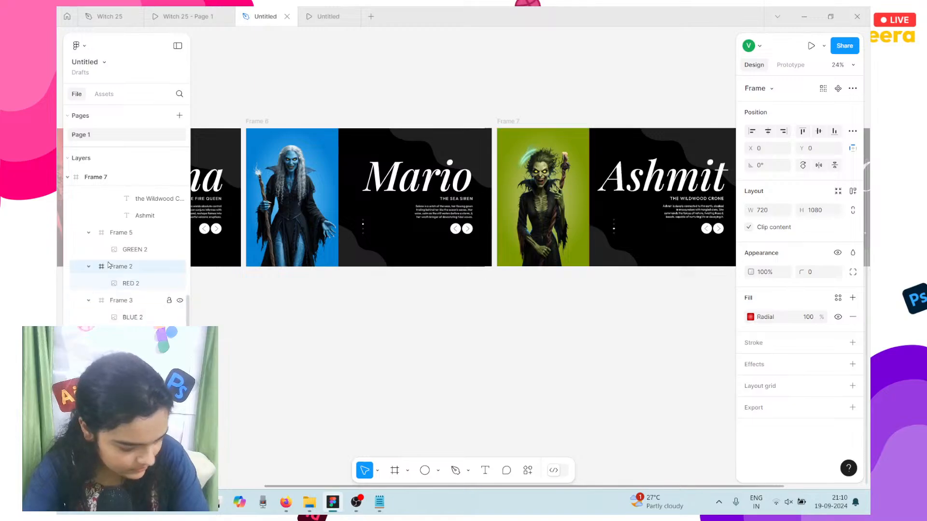
Step: Review the moved Frame 2, Frame 5 and the Mario slide's child frames
{"action": "left_click", "coordinate": [123, 278]}
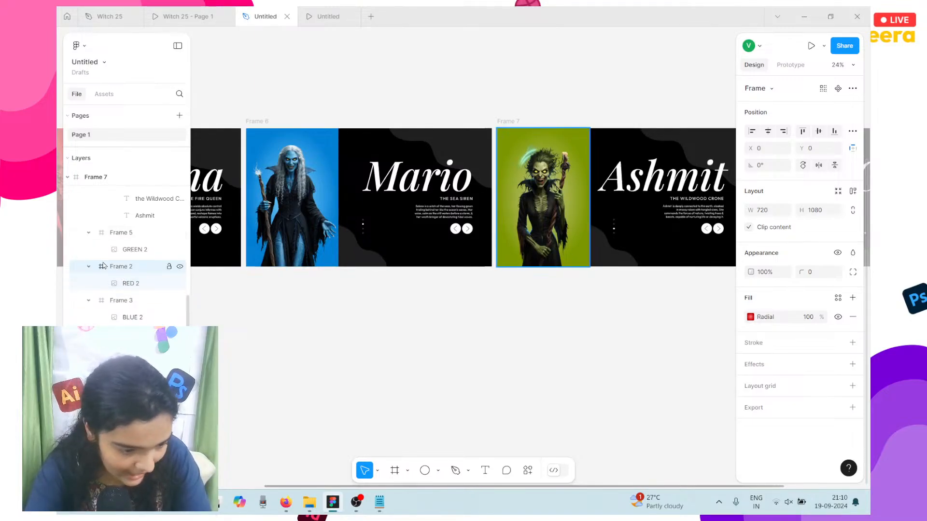
{"action": "left_click", "coordinate": [116, 232]}
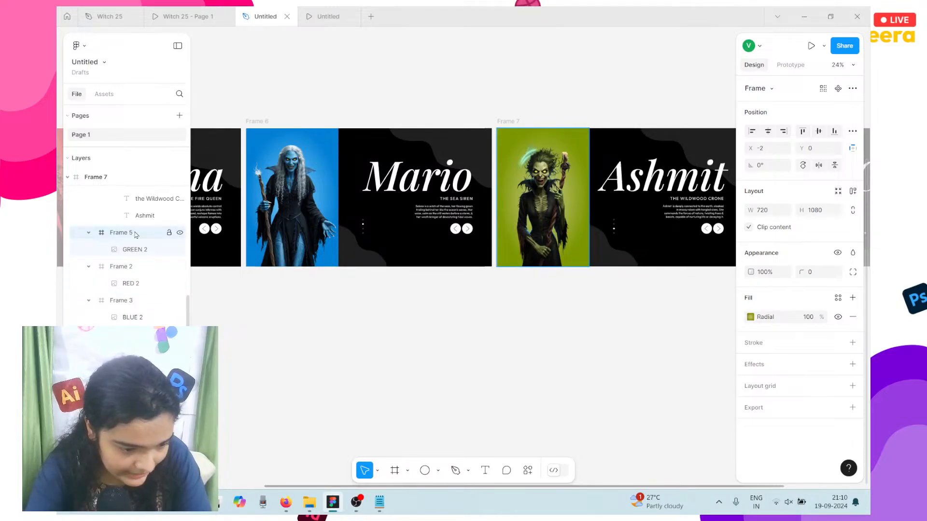
{"action": "left_click", "coordinate": [263, 124]}
{"action": "left_click", "coordinate": [120, 410]}
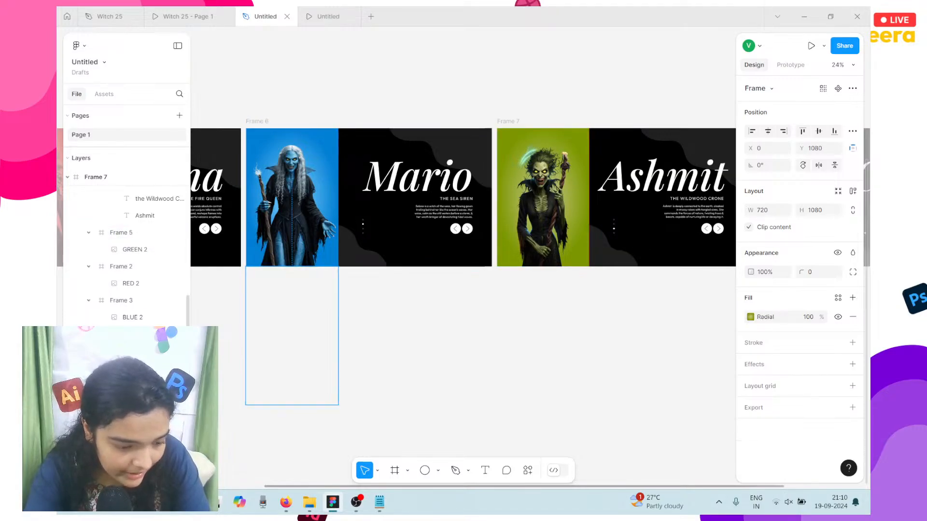
{"action": "double_click", "coordinate": [557, 195]}
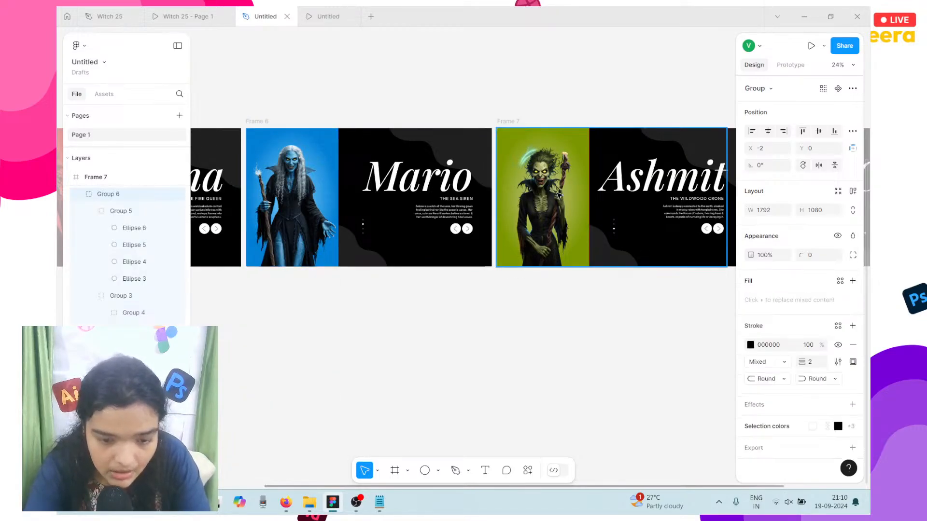
{"action": "scroll", "coordinate": [557, 195], "scroll_direction": "right", "scroll_amount": 6}
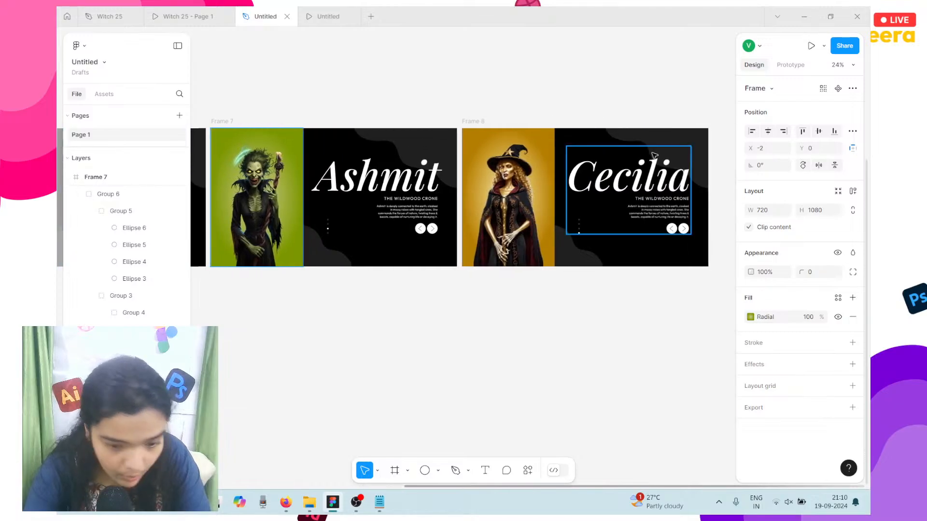
Step: Unnest Frames 5, 4 and 3 on the Cecilia slide, putting the gold witch Frame 4 on top
{"action": "left_click", "coordinate": [500, 137]}
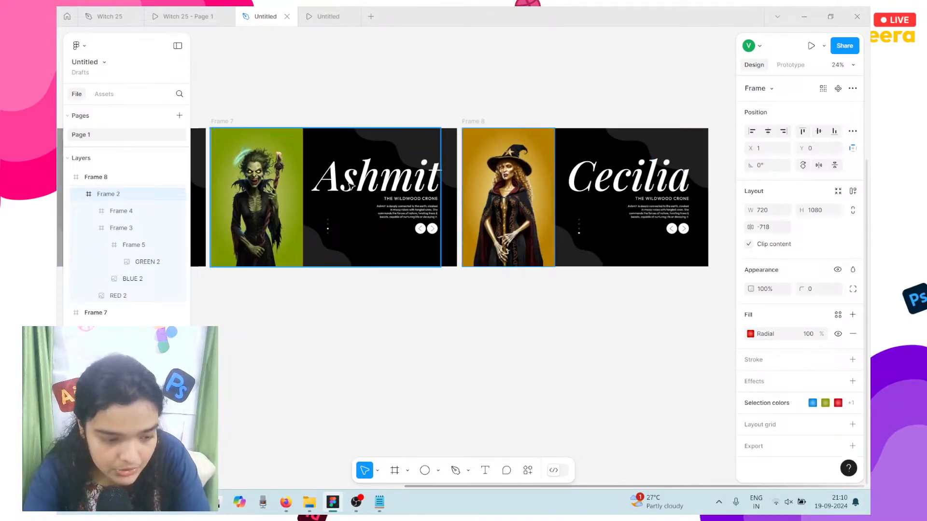
{"action": "left_click_drag", "start_coordinate": [124, 242], "coordinate": [94, 235]}
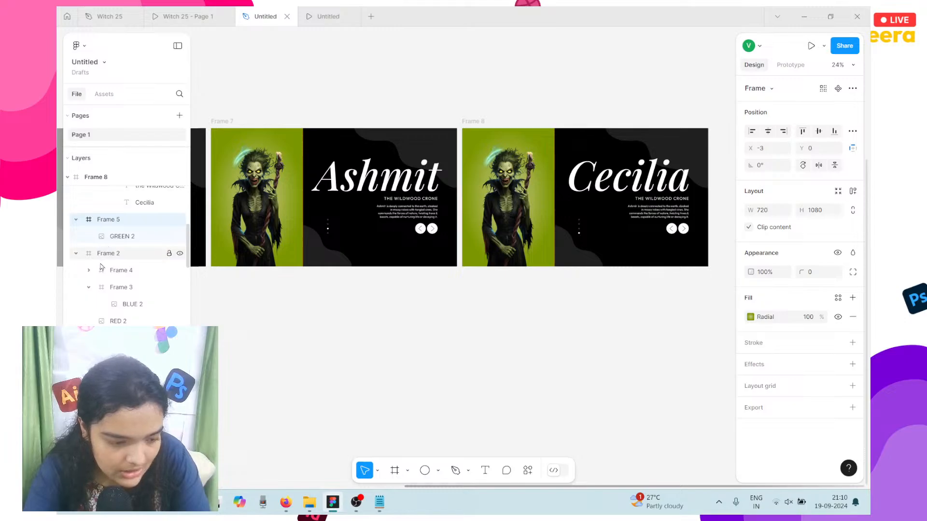
{"action": "left_click_drag", "start_coordinate": [127, 273], "coordinate": [90, 246]}
{"action": "left_click", "coordinate": [128, 289]}
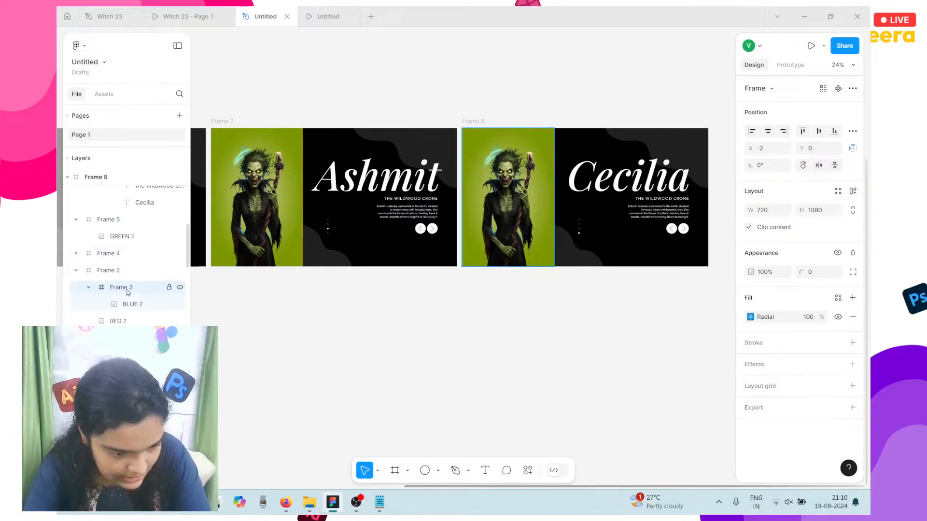
{"action": "left_click_drag", "start_coordinate": [123, 289], "coordinate": [89, 269]}
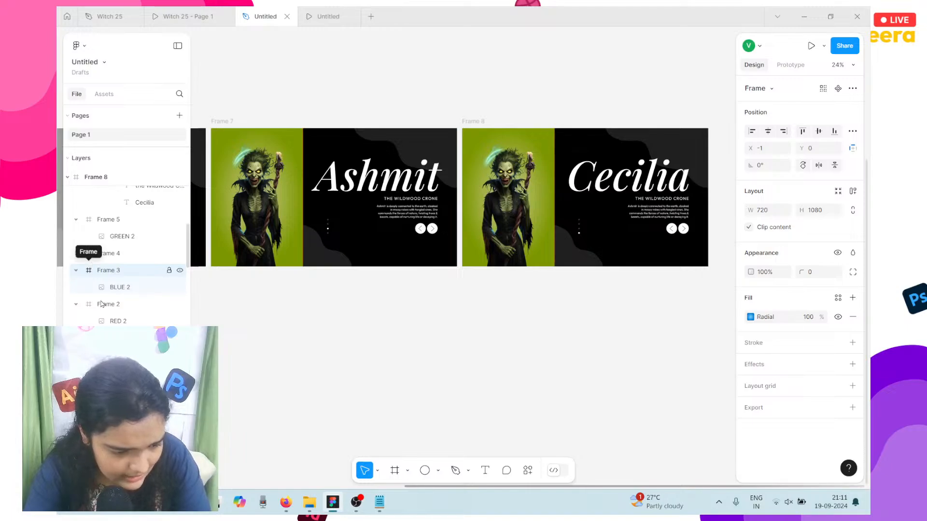
{"action": "left_click", "coordinate": [108, 253]}
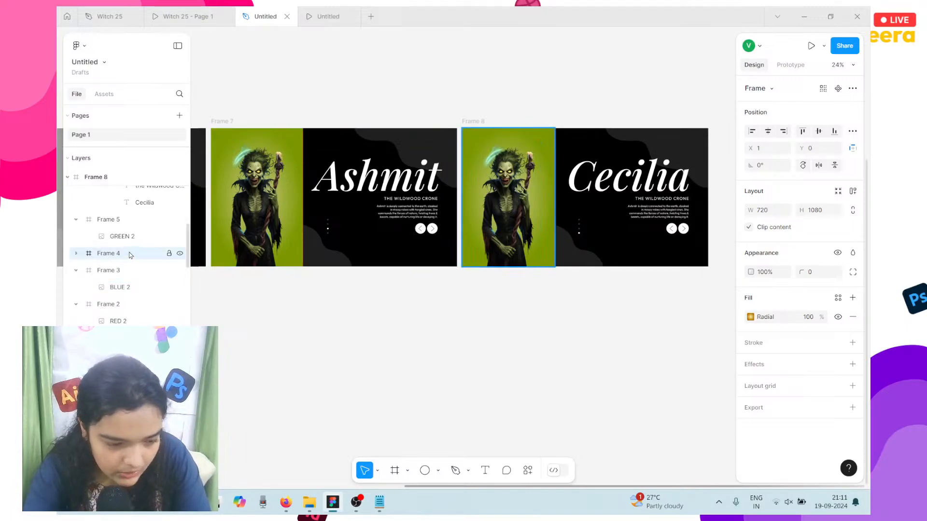
{"action": "left_click_drag", "start_coordinate": [165, 253], "coordinate": [131, 217]}
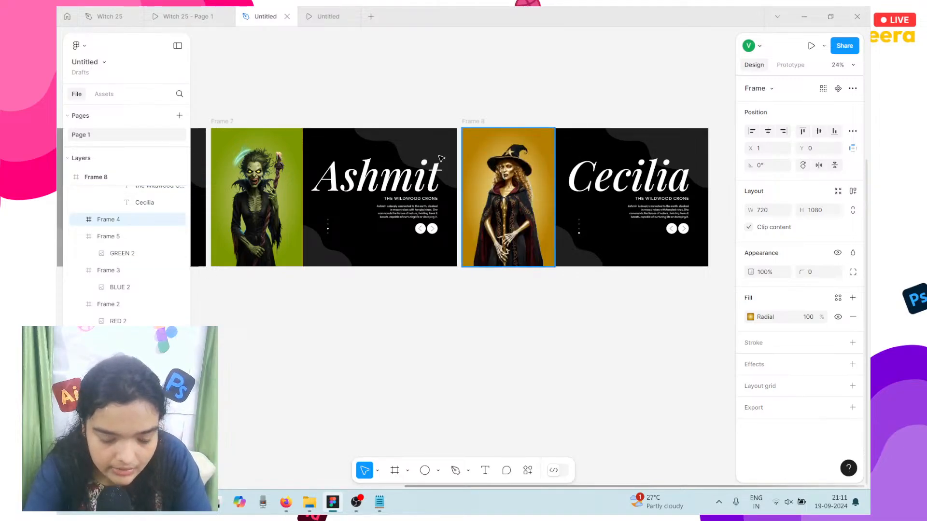
Step: Select the Ashmit slide and the image frame above it, then clear the selection
{"action": "scroll", "coordinate": [411, 145], "scroll_direction": "left", "scroll_amount": 5}
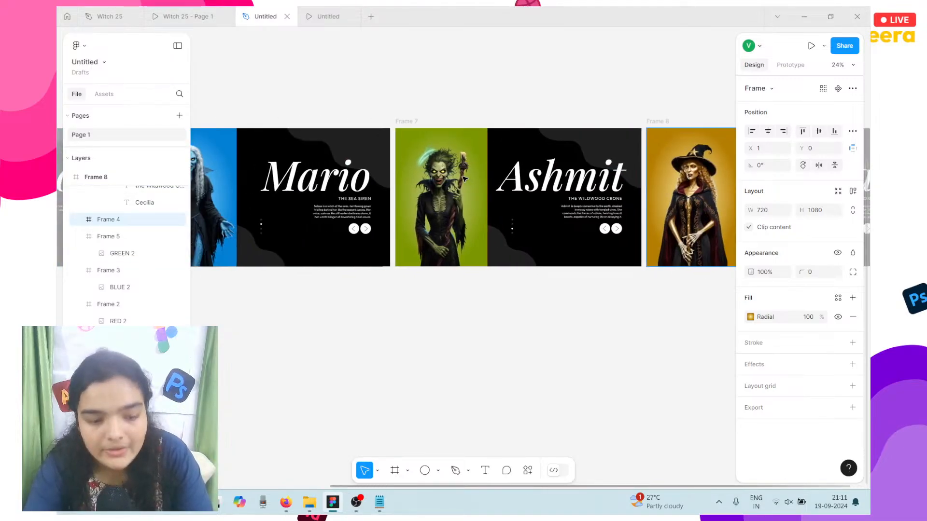
{"action": "left_click", "coordinate": [397, 126]}
{"action": "left_click", "coordinate": [109, 406]}
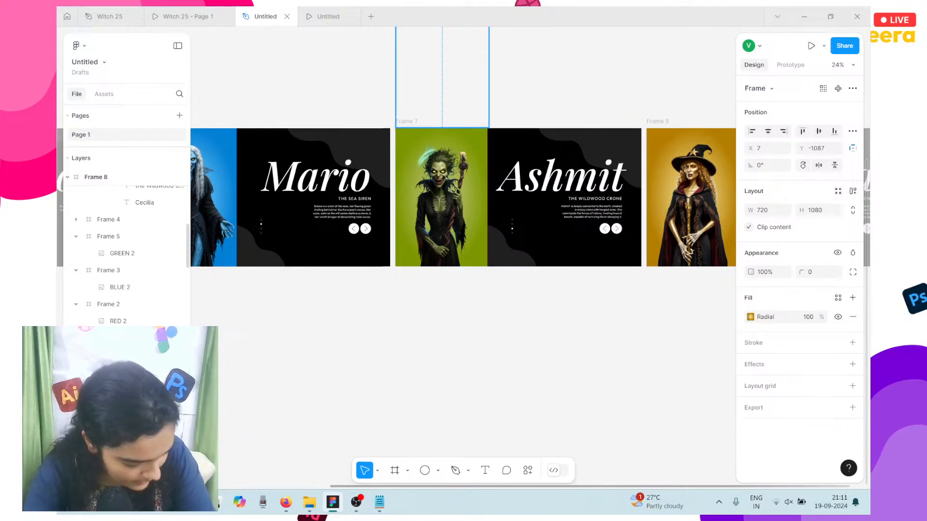
{"action": "left_click", "coordinate": [234, 288]}
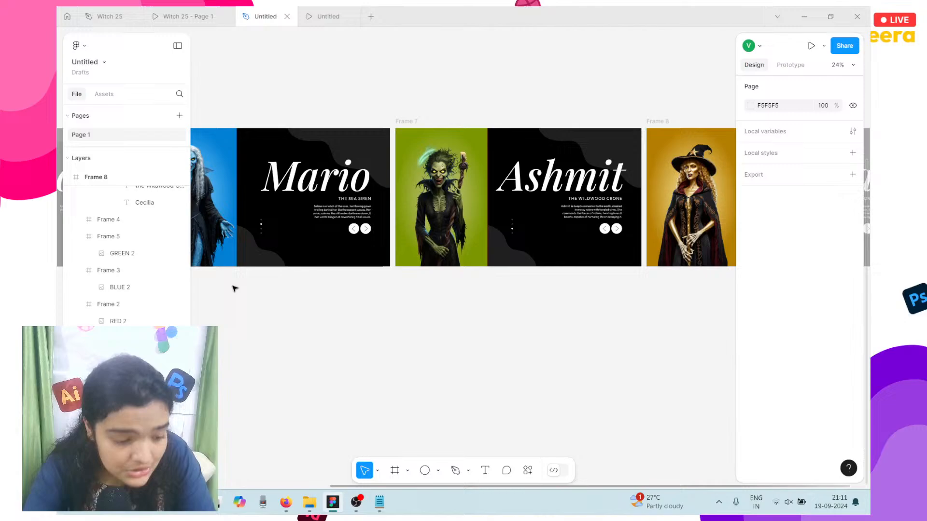
Step: Preview the slides in the presentation and return to the design canvas
{"action": "left_click", "coordinate": [337, 17]}
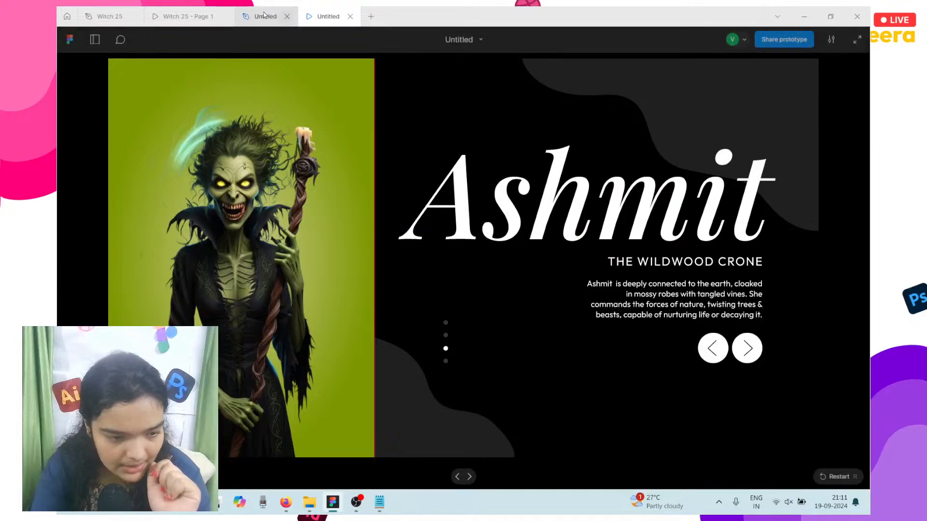
{"action": "left_click", "coordinate": [264, 15]}
{"action": "scroll", "coordinate": [415, 261], "scroll_direction": "left", "scroll_amount": 3}
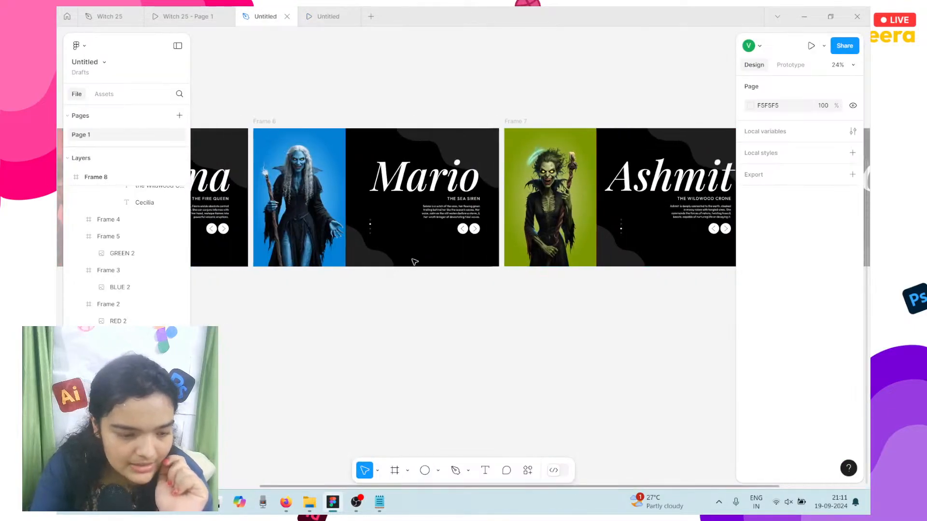
Step: Move the green witch frame into the Mario slide's Frame 6 and send it to back
{"action": "left_click", "coordinate": [268, 124]}
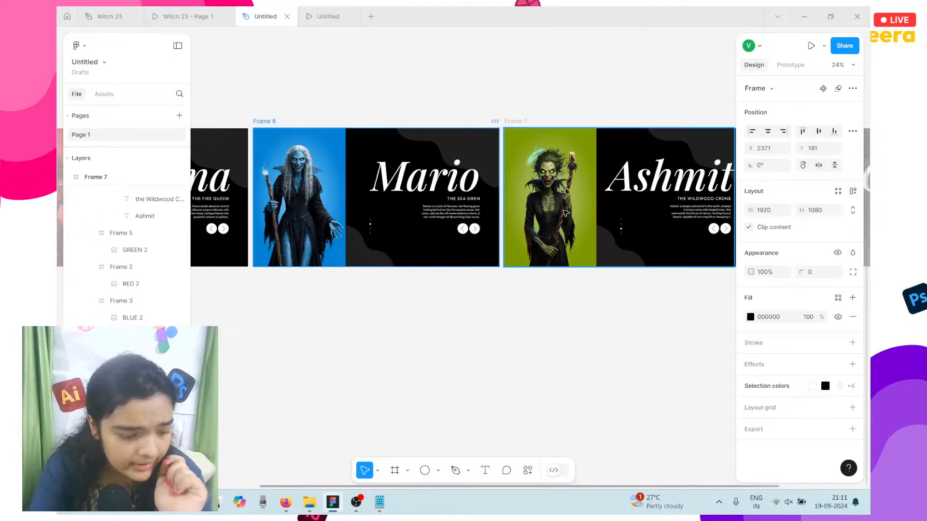
{"action": "left_click", "coordinate": [297, 317]}
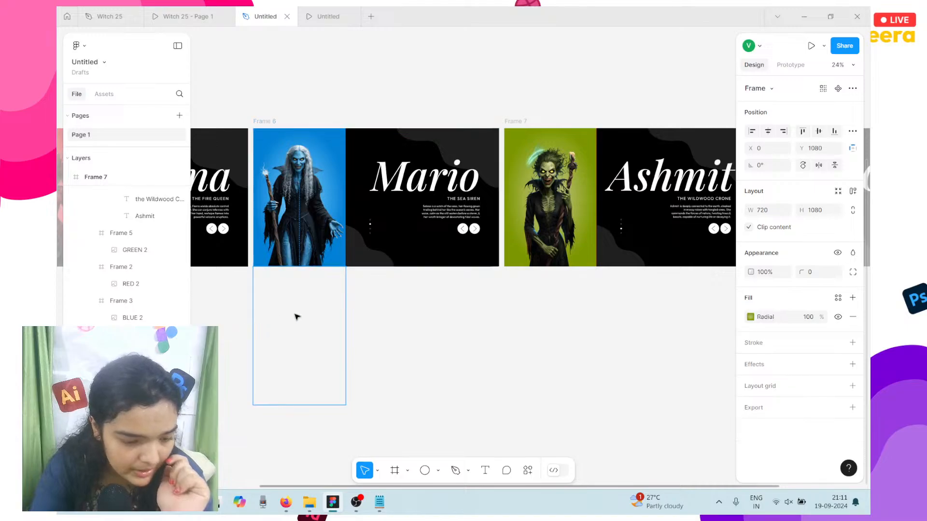
{"action": "left_click_drag", "start_coordinate": [296, 316], "coordinate": [277, 397]}
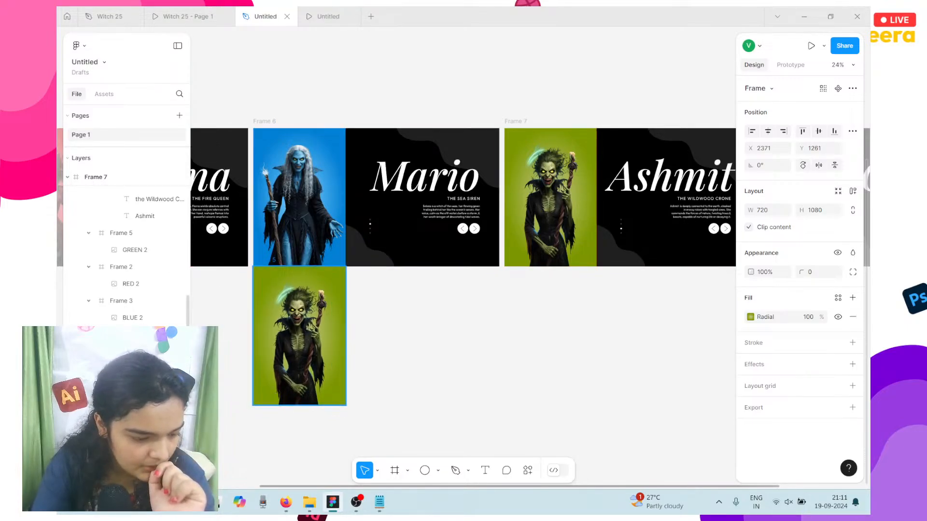
{"action": "key", "text": "Up"}
{"action": "key", "text": "Down"}
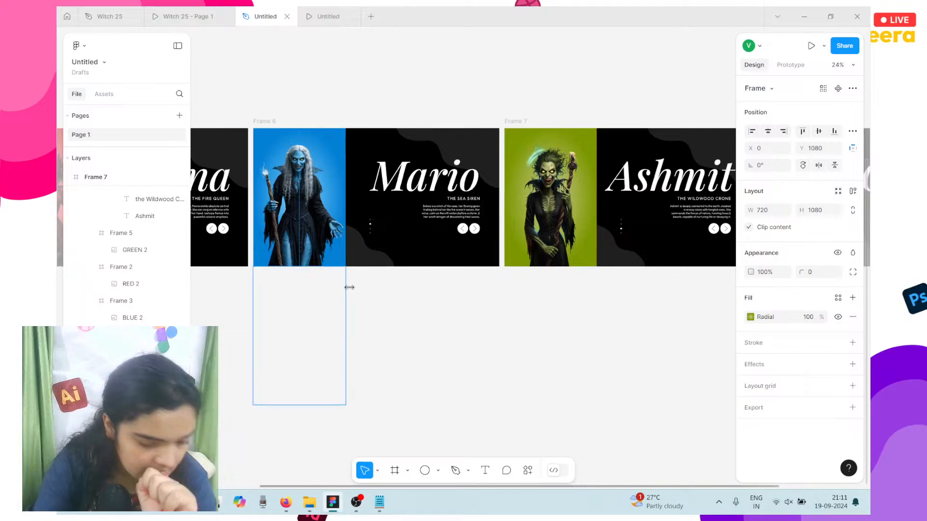
{"action": "right_click", "coordinate": [134, 376]}
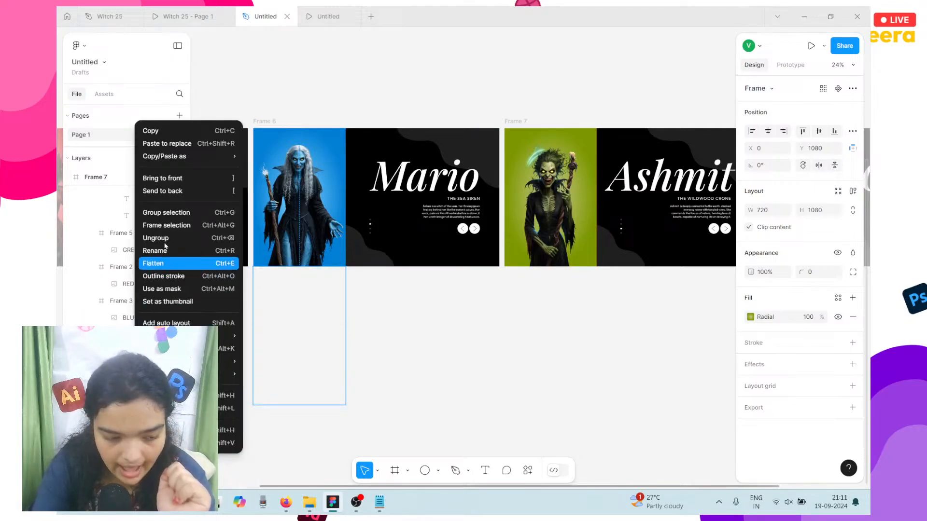
{"action": "left_click", "coordinate": [183, 191]}
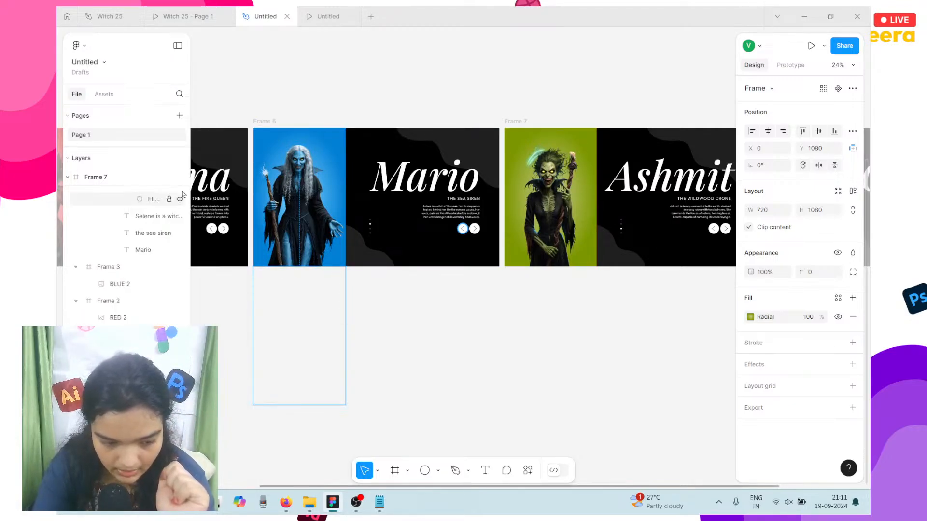
{"action": "left_click", "coordinate": [482, 343]}
{"action": "scroll", "coordinate": [482, 343], "scroll_direction": "right", "scroll_amount": 4}
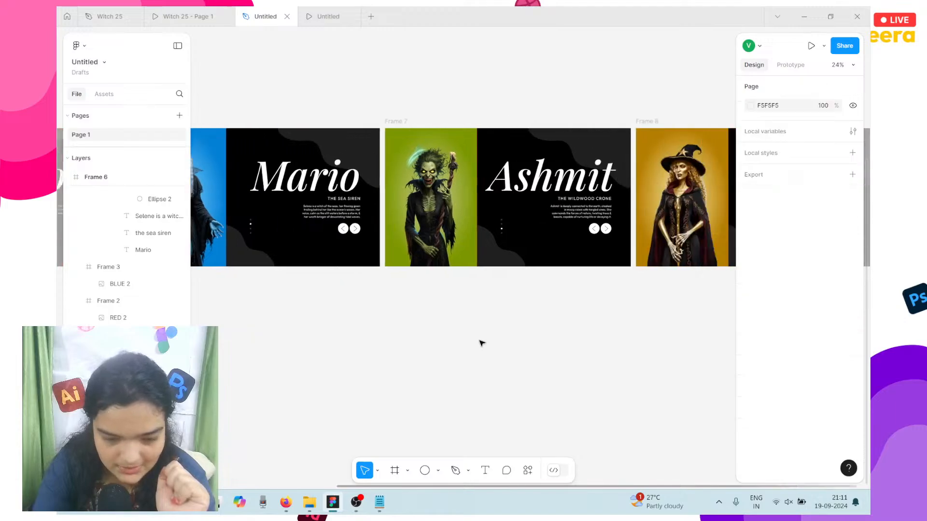
{"action": "left_click", "coordinate": [352, 12]}
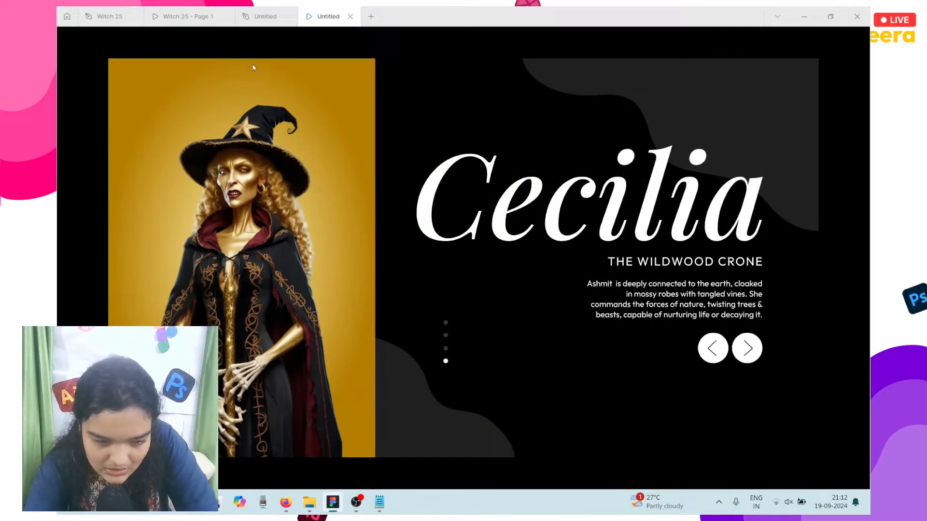
Step: Select Frame 5's GREEN 2 layer on Ashmit, collapse Group 3 and expand Group 6
{"action": "left_click", "coordinate": [277, 16]}
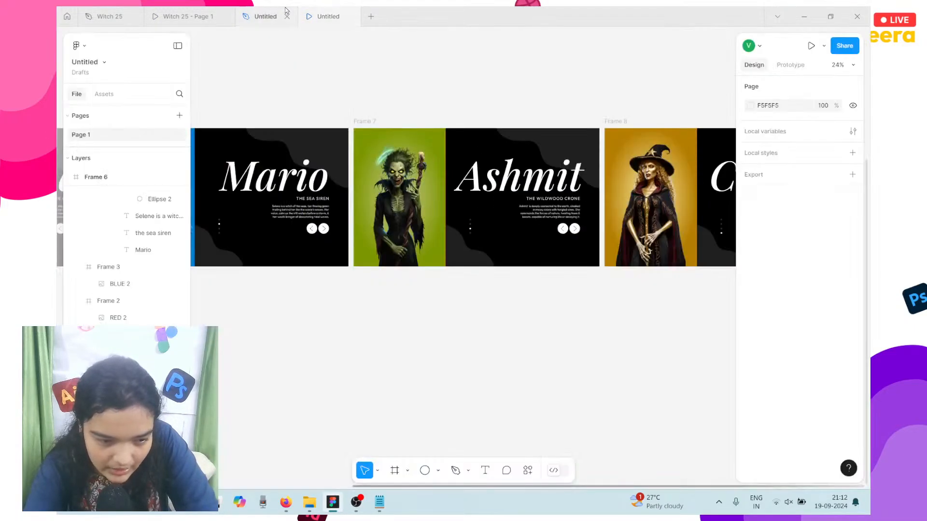
{"action": "double_click", "coordinate": [418, 249]}
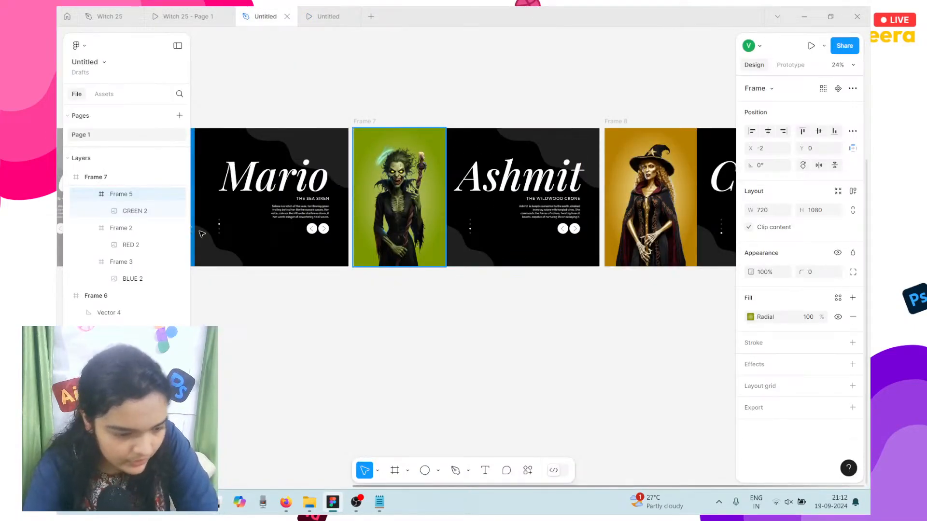
{"action": "left_click", "coordinate": [133, 214]}
{"action": "scroll", "coordinate": [277, 182], "scroll_direction": "left", "scroll_amount": 6}
{"action": "scroll", "coordinate": [277, 182], "scroll_direction": "up", "scroll_amount": 1}
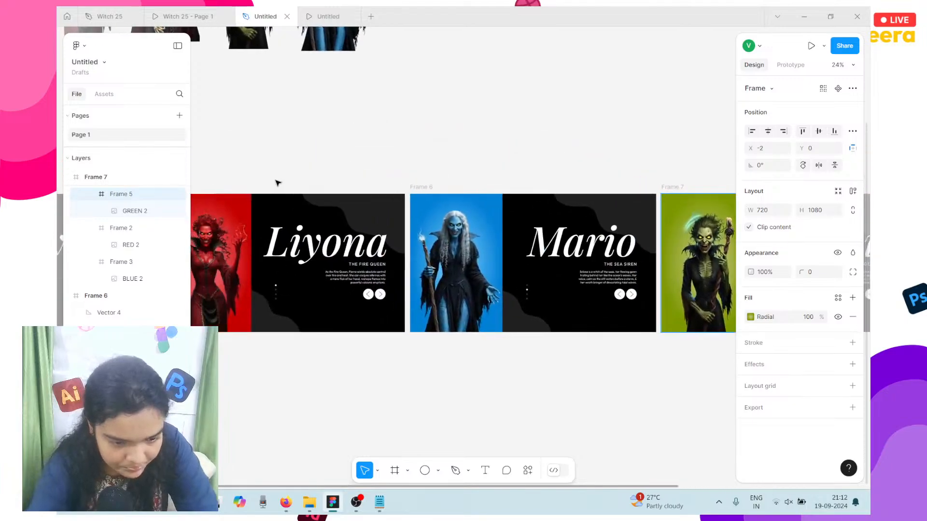
{"action": "scroll", "coordinate": [285, 193], "scroll_direction": "right", "scroll_amount": 3}
{"action": "scroll", "coordinate": [148, 238], "scroll_direction": "down", "scroll_amount": 5}
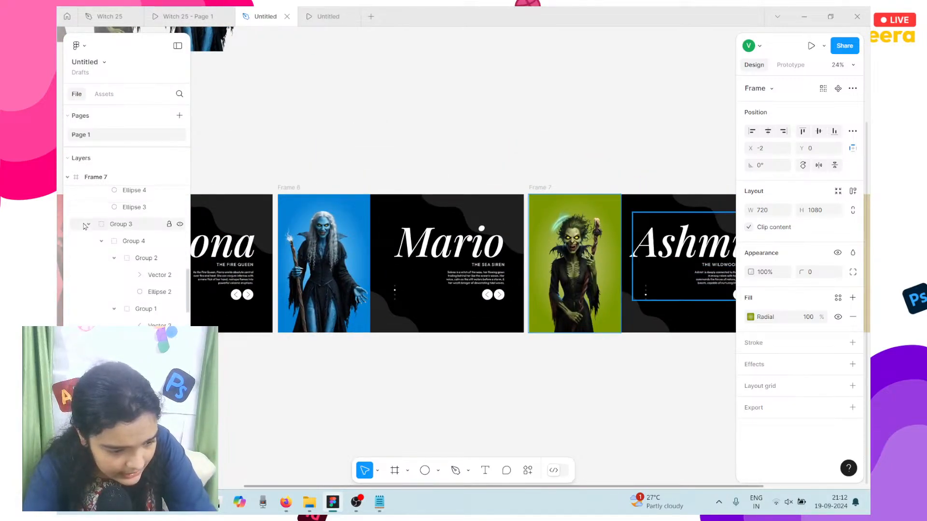
{"action": "left_click", "coordinate": [83, 223]}
{"action": "left_click", "coordinate": [90, 225]}
{"action": "scroll", "coordinate": [92, 232], "scroll_direction": "up", "scroll_amount": 5}
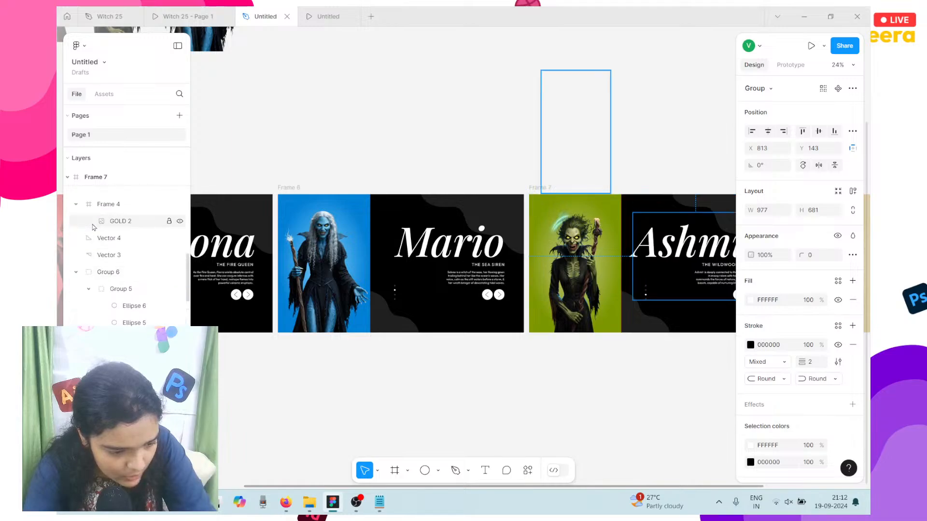
{"action": "left_click", "coordinate": [76, 273]}
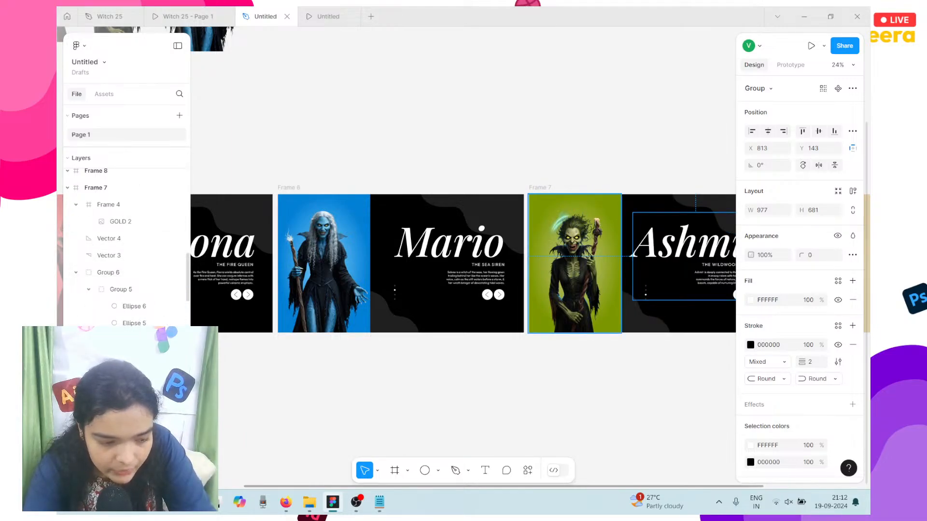
Step: Reorder Frame 5 and Frame 2 inside Frame 7 so the green witch is on top, then preview
{"action": "key", "text": "Escape"}
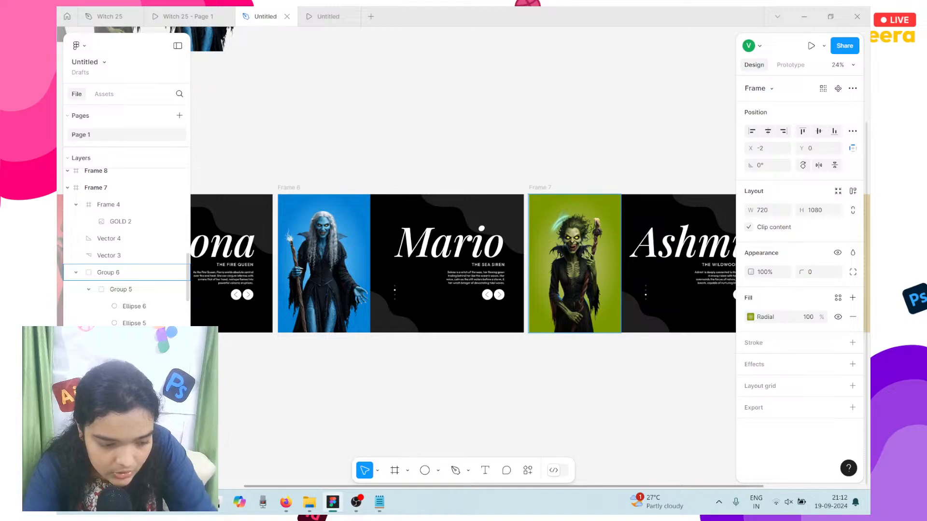
{"action": "left_click_drag", "start_coordinate": [109, 293], "coordinate": [120, 269]}
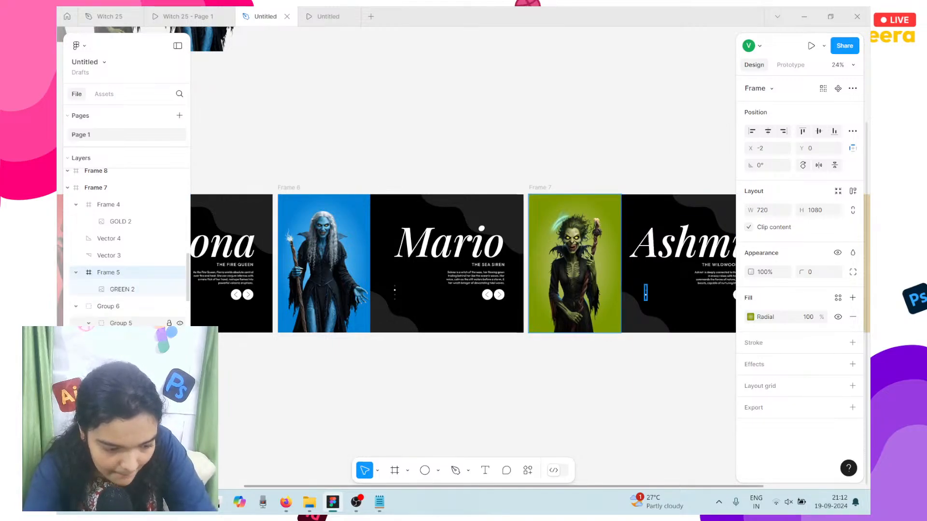
{"action": "key", "text": "Escape"}
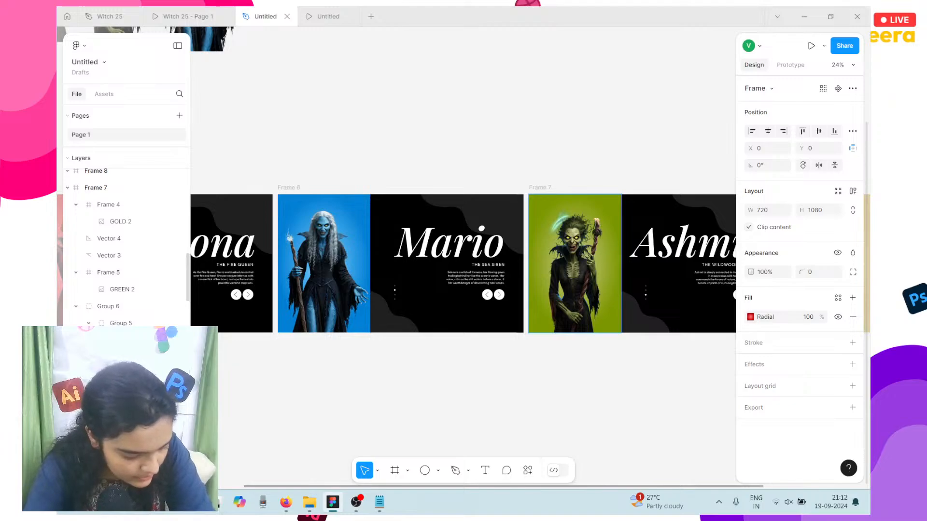
{"action": "left_click_drag", "start_coordinate": [122, 314], "coordinate": [116, 305]}
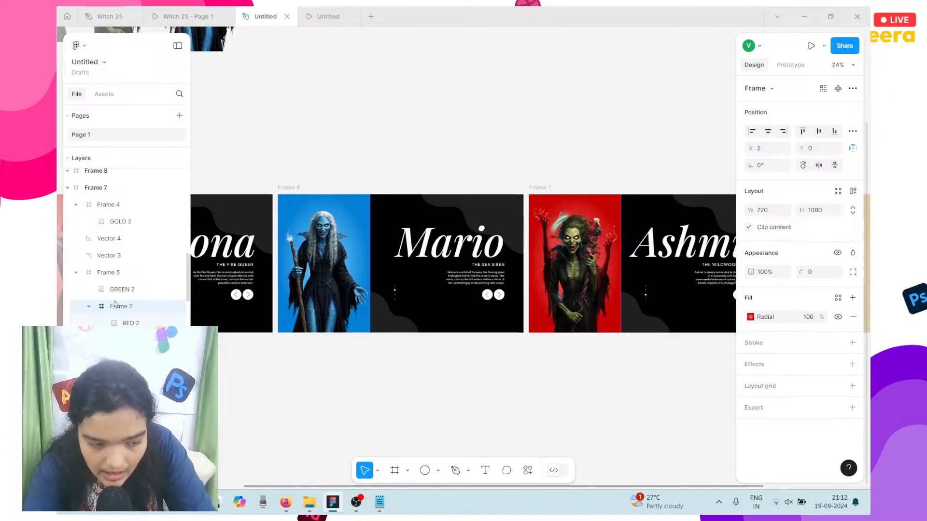
{"action": "scroll", "coordinate": [126, 251], "scroll_direction": "down", "scroll_amount": 1}
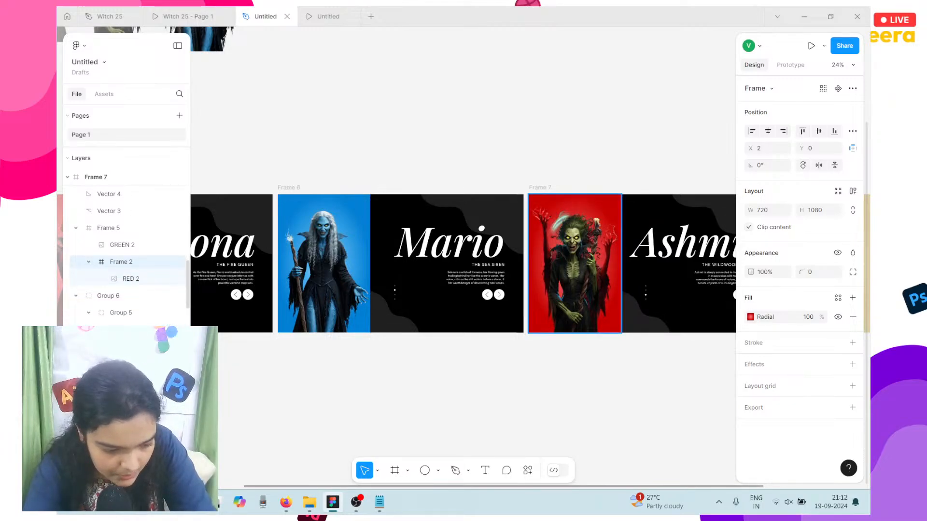
{"action": "left_click_drag", "start_coordinate": [111, 295], "coordinate": [75, 279]}
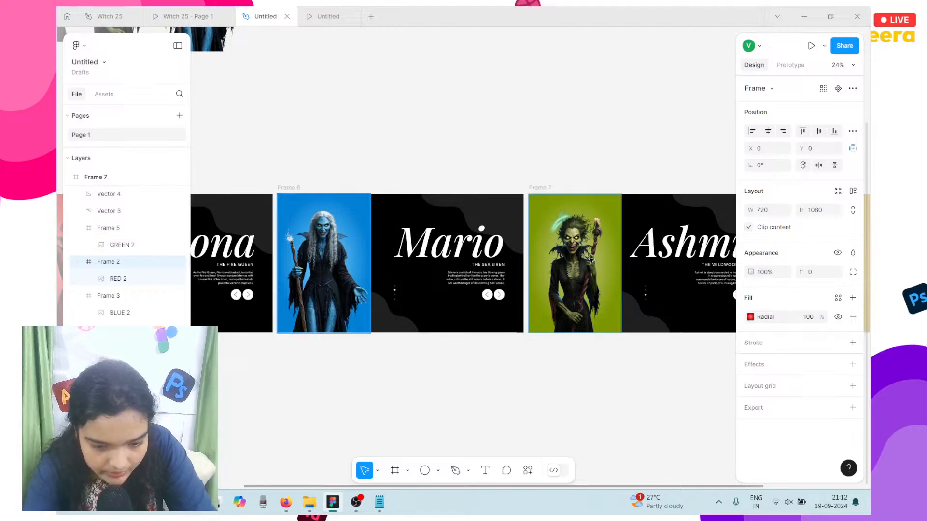
{"action": "left_click", "coordinate": [478, 89]}
{"action": "left_click", "coordinate": [334, 14]}
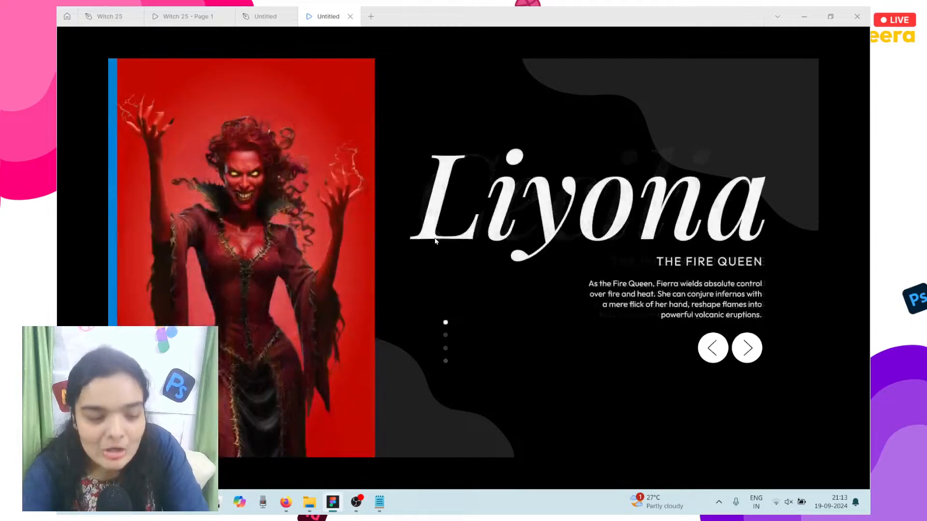
Step: Copy the red witch frame from the Liyona slide and paste it into the Cecilia slide
{"action": "left_click", "coordinate": [266, 17]}
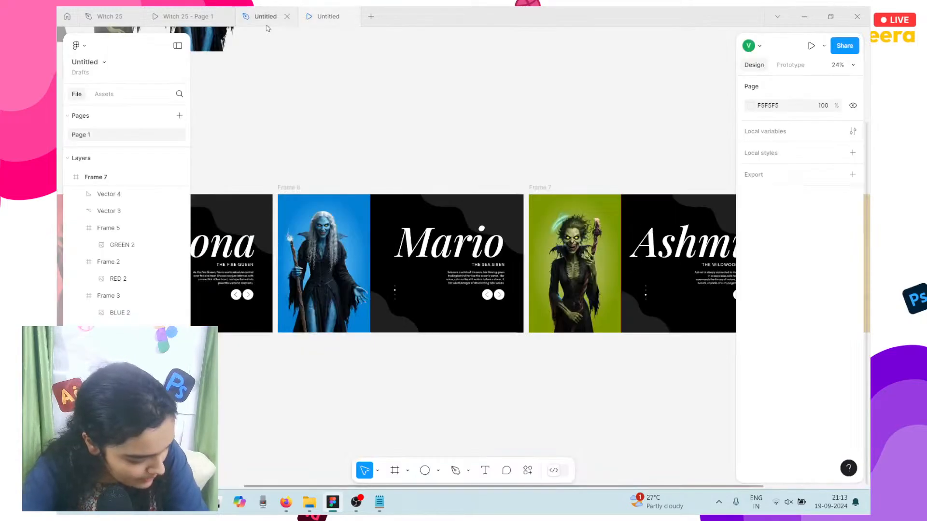
{"action": "scroll", "coordinate": [435, 232], "scroll_direction": "down", "scroll_amount": 2}
{"action": "left_click", "coordinate": [621, 232]}
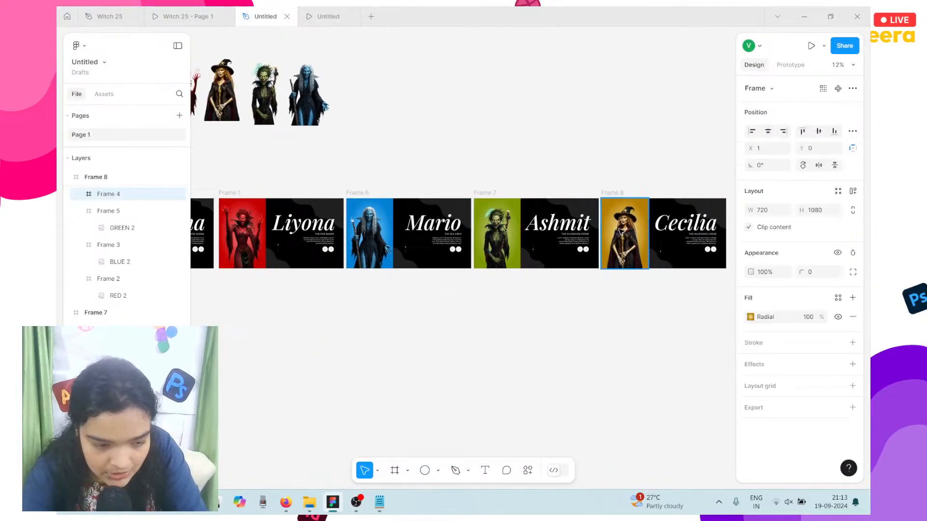
{"action": "scroll", "coordinate": [622, 232], "scroll_direction": "left", "scroll_amount": 5}
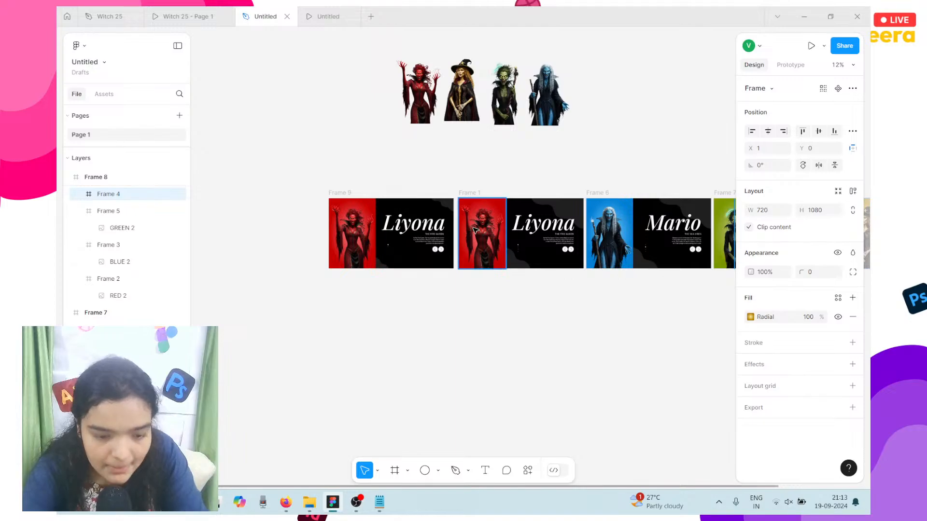
{"action": "left_click", "coordinate": [476, 231]}
{"action": "scroll", "coordinate": [475, 231], "scroll_direction": "right", "scroll_amount": 7}
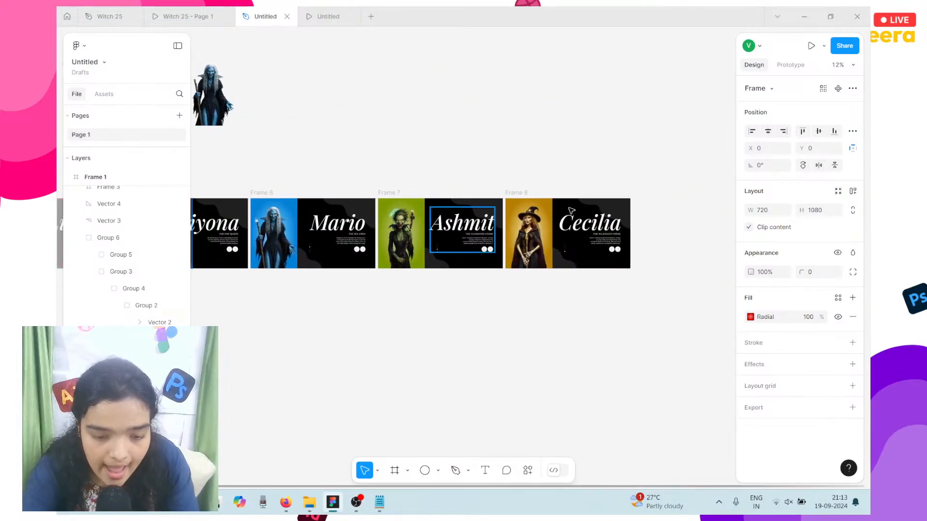
{"action": "left_click", "coordinate": [515, 193]}
{"action": "key", "text": "ctrl+v"}
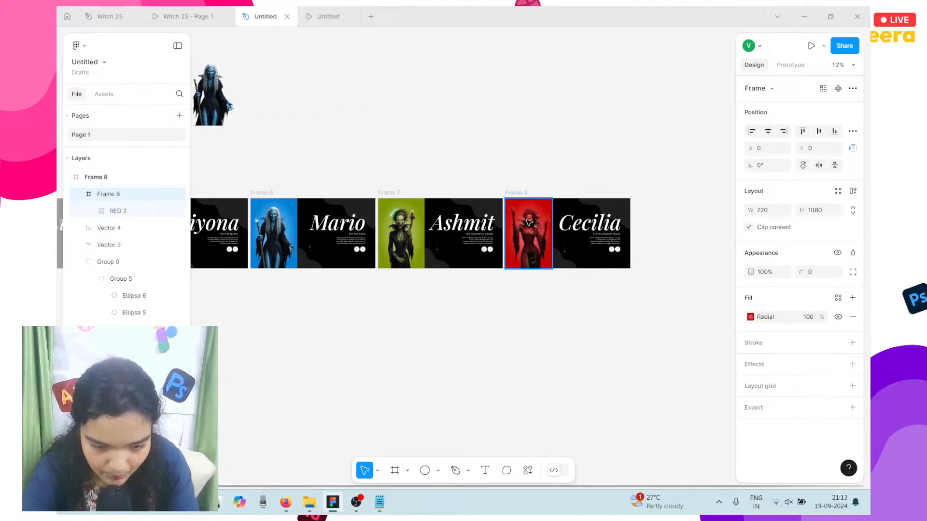
Step: Position the pasted red witch frame beside the gold witch inside the Cecilia slide
{"action": "left_click_drag", "start_coordinate": [529, 222], "coordinate": [581, 305]}
{"action": "scroll", "coordinate": [578, 255], "scroll_direction": "up", "scroll_amount": 5}
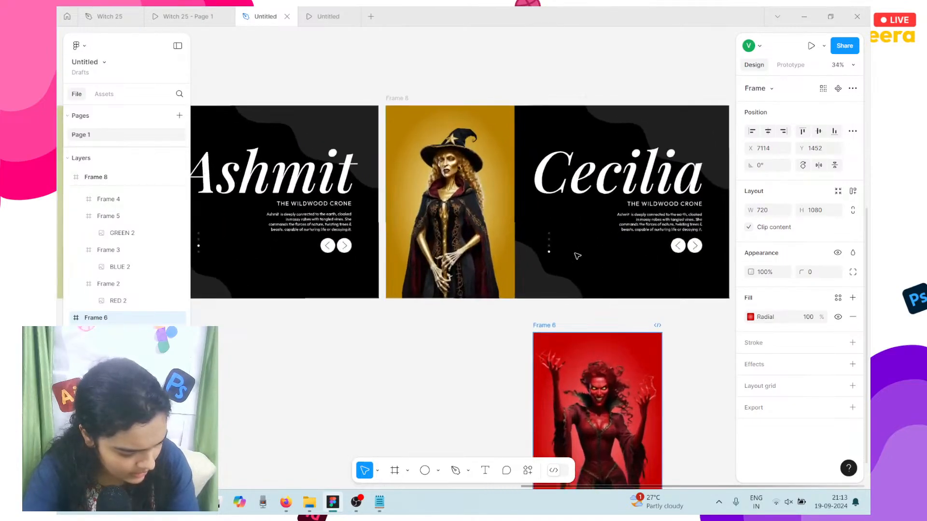
{"action": "left_click", "coordinate": [393, 98]}
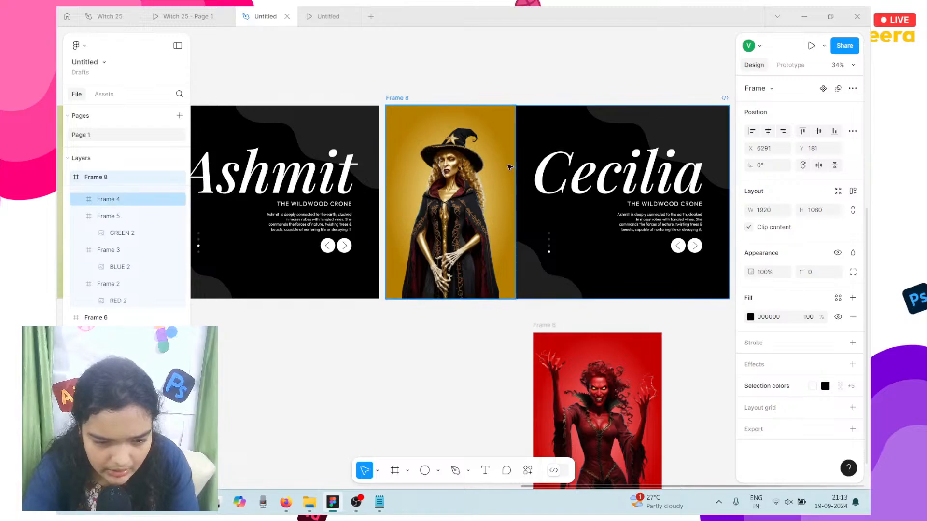
{"action": "left_click_drag", "start_coordinate": [509, 167], "coordinate": [632, 168]}
{"action": "left_click_drag", "start_coordinate": [589, 367], "coordinate": [556, 175]}
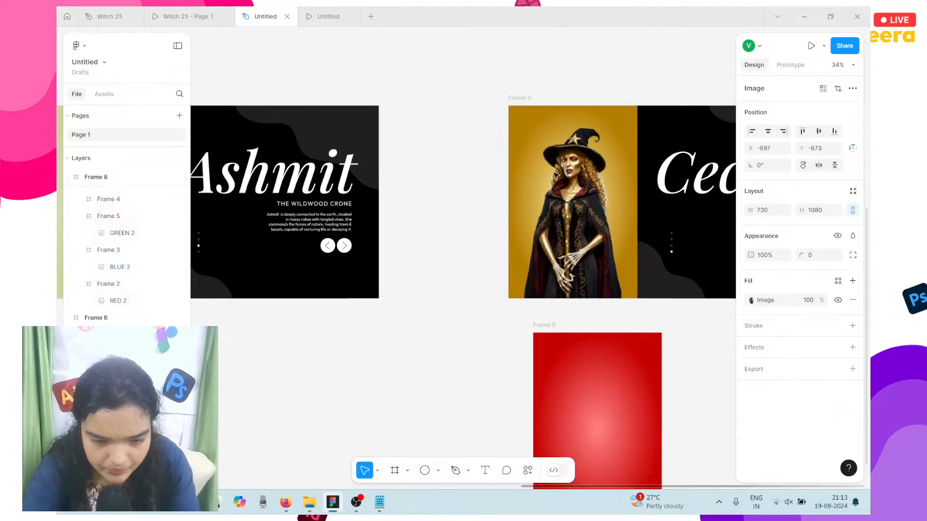
{"action": "left_click_drag", "start_coordinate": [630, 163], "coordinate": [627, 165]}
{"action": "key", "text": "ctrl+z"}
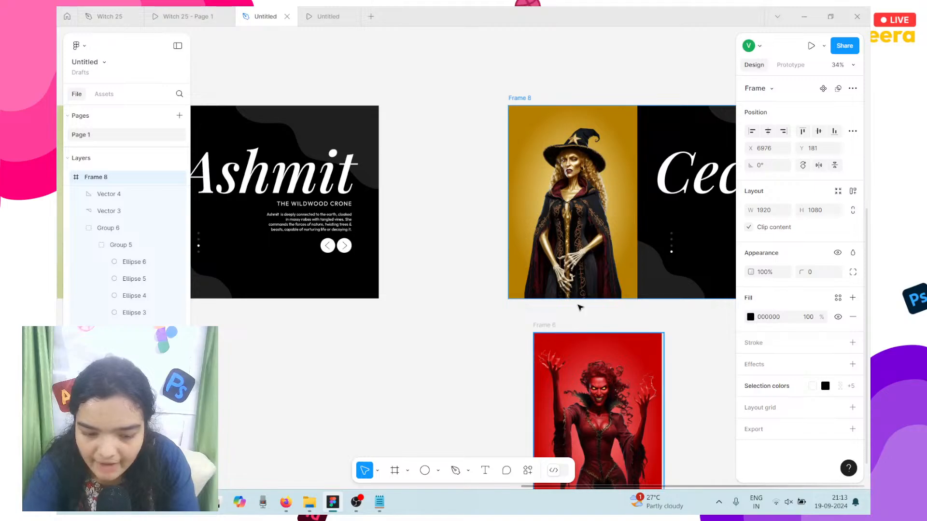
{"action": "left_click", "coordinate": [544, 333]}
{"action": "left_click_drag", "start_coordinate": [633, 263], "coordinate": [658, 169]}
{"action": "key", "text": "ctrl+z"}
{"action": "left_click", "coordinate": [545, 327]}
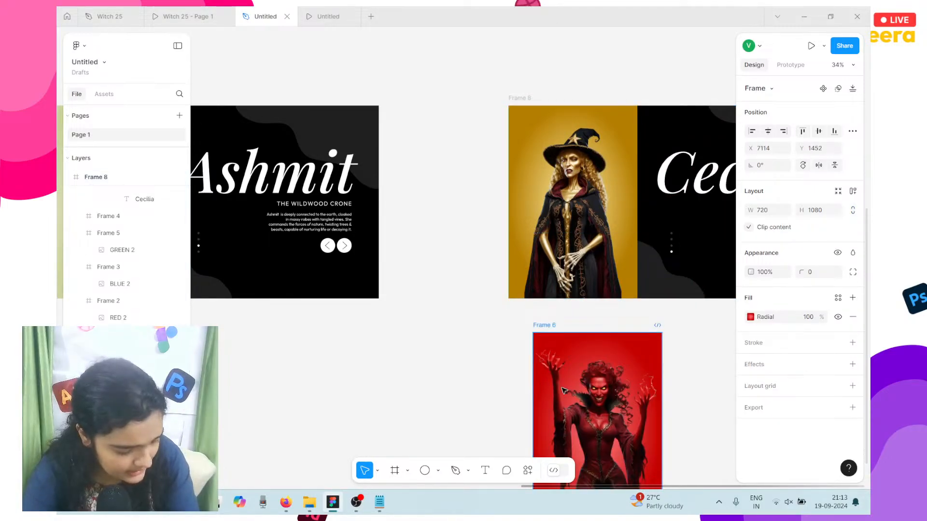
{"action": "left_click_drag", "start_coordinate": [544, 326], "coordinate": [670, 163]}
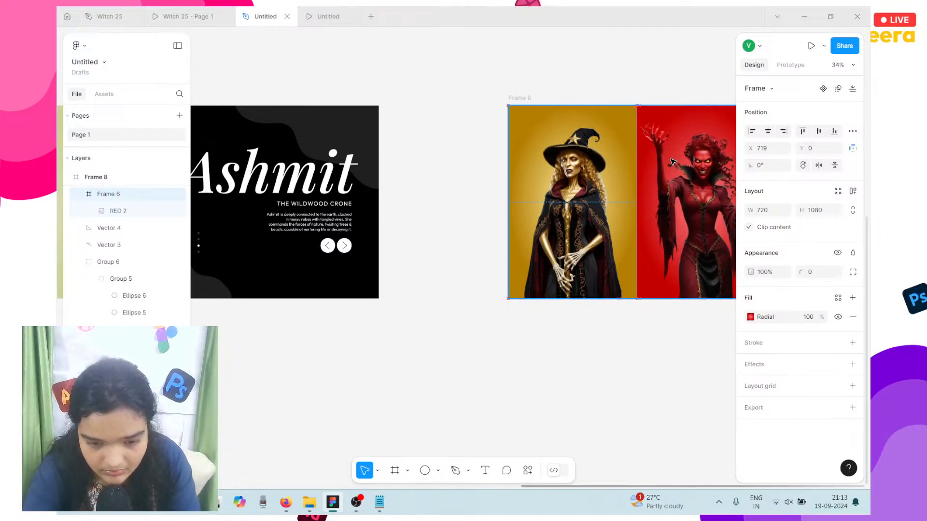
Step: Collapse the red frame, Group 6 and Frame 5 in the layer list
{"action": "scroll", "coordinate": [671, 162], "scroll_direction": "right", "scroll_amount": 3}
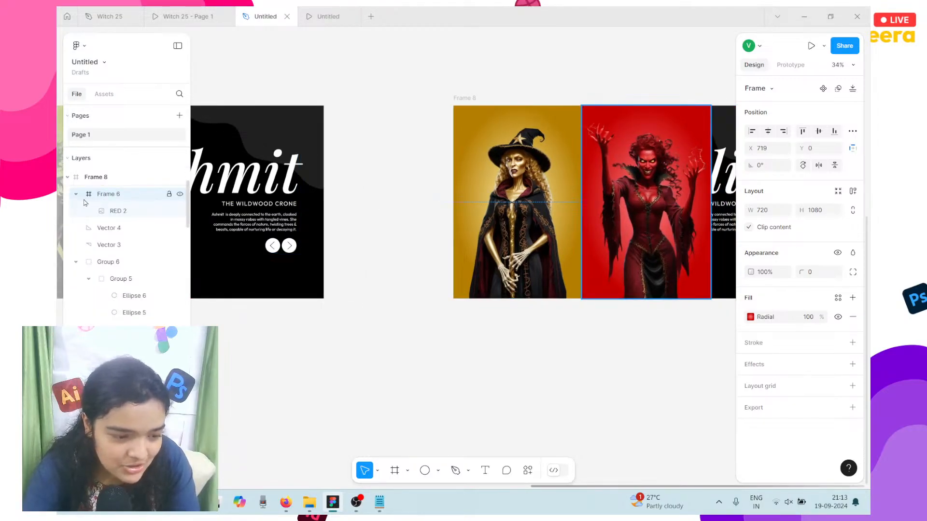
{"action": "left_click", "coordinate": [76, 194]}
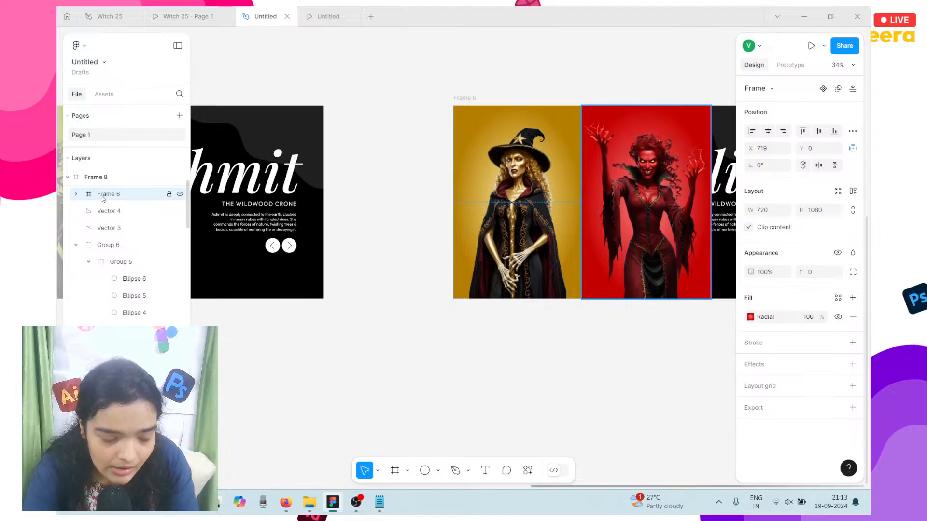
{"action": "left_click", "coordinate": [76, 248]}
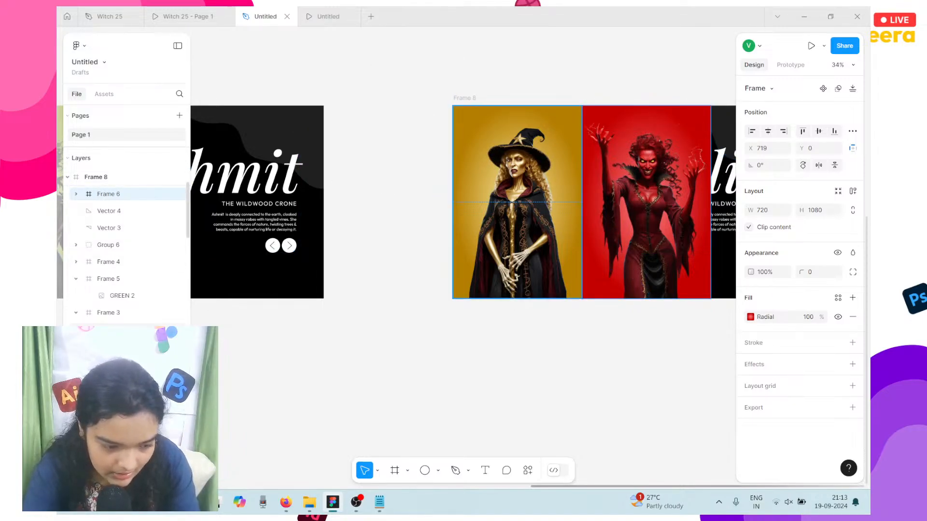
{"action": "left_click", "coordinate": [76, 278]}
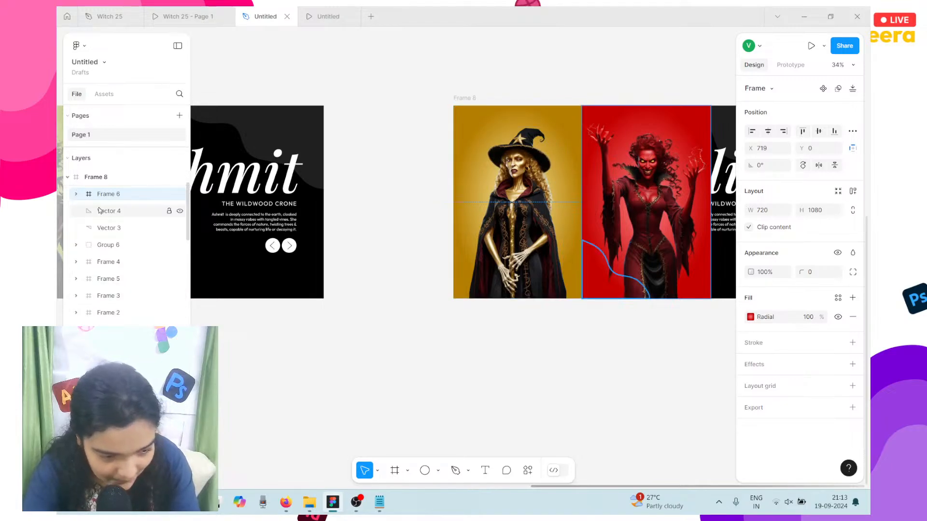
Step: Move red-witch Frame 6 beneath the Cecilia text, nudge it to X 717, and set 0% opacity
{"action": "left_click_drag", "start_coordinate": [96, 194], "coordinate": [104, 320]}
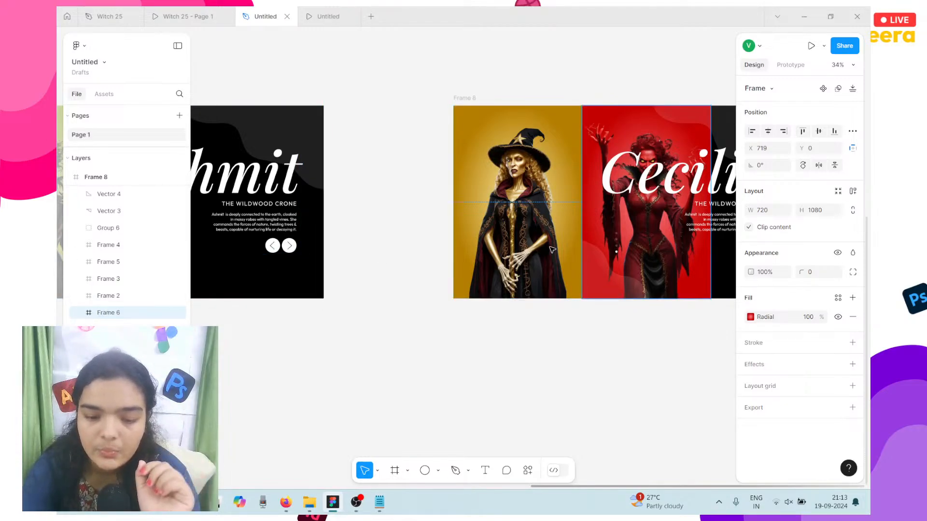
{"action": "scroll", "coordinate": [552, 249], "scroll_direction": "right", "scroll_amount": 2}
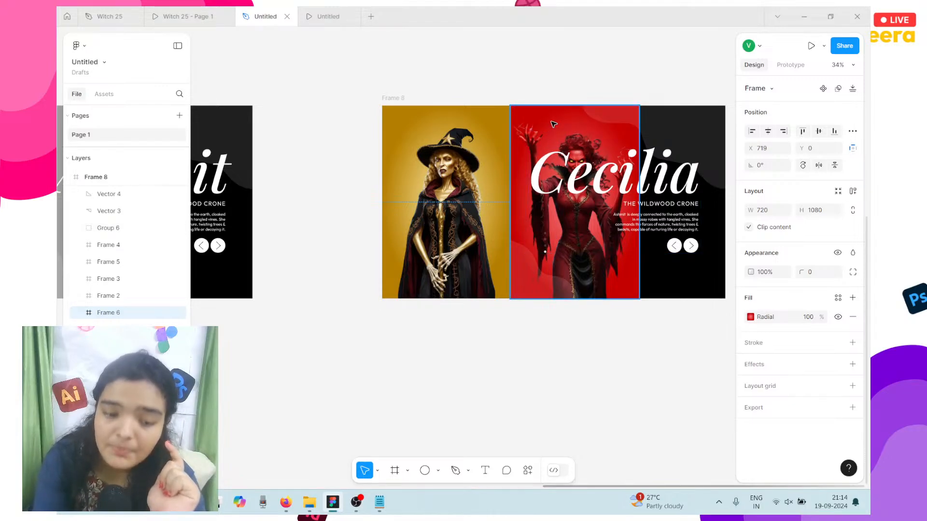
{"action": "left_click_drag", "start_coordinate": [565, 119], "coordinate": [564, 119]}
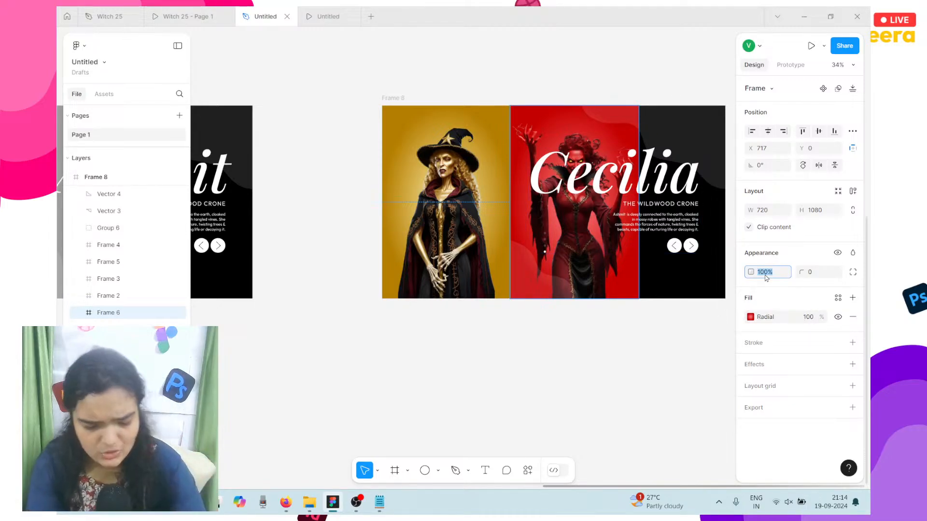
{"action": "type", "text": "0"}
{"action": "key", "text": "Return"}
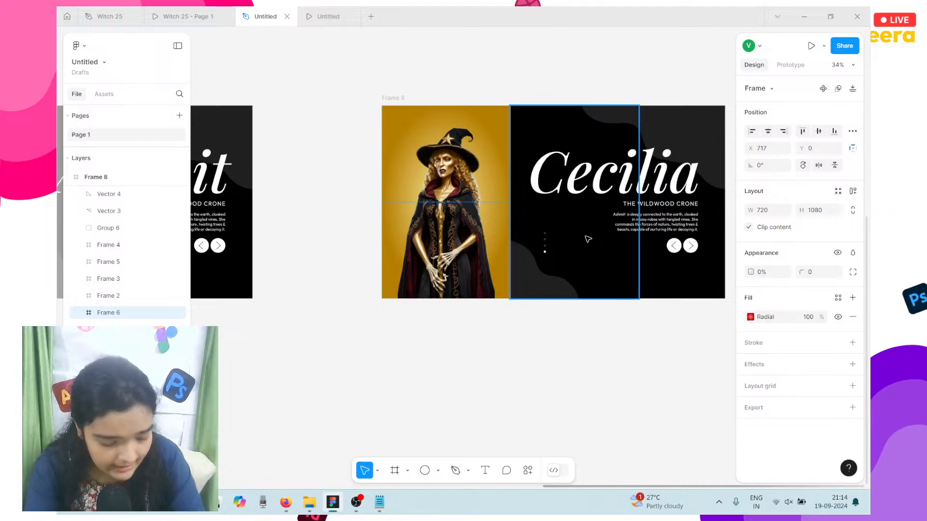
{"action": "scroll", "coordinate": [588, 239], "scroll_direction": "left", "scroll_amount": 2}
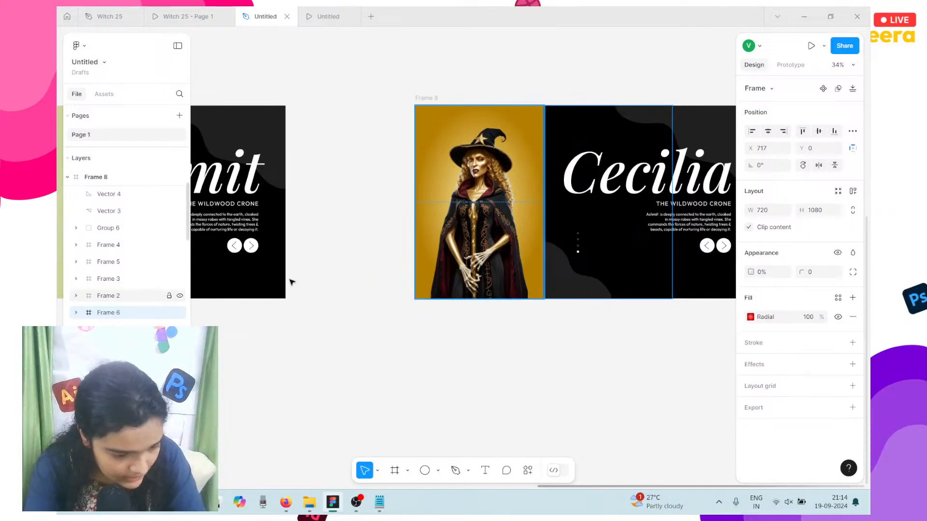
{"action": "scroll", "coordinate": [482, 236], "scroll_direction": "down", "scroll_amount": 3}
{"action": "scroll", "coordinate": [482, 237], "scroll_direction": "left", "scroll_amount": 9}
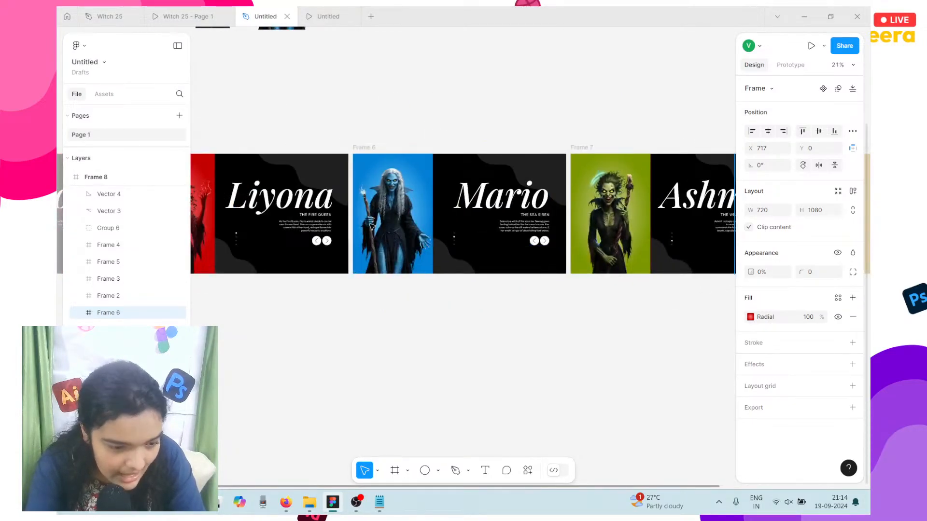
Step: Select the red witch on Liyona, then the witch image frames inside the Cecilia slide
{"action": "scroll", "coordinate": [372, 227], "scroll_direction": "left", "scroll_amount": 5}
{"action": "left_click", "coordinate": [243, 178]}
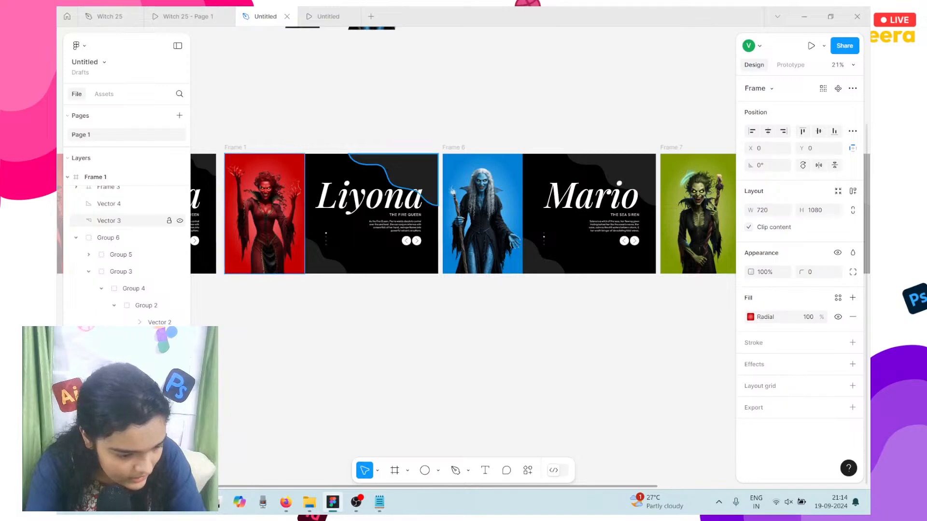
{"action": "left_click", "coordinate": [464, 378]}
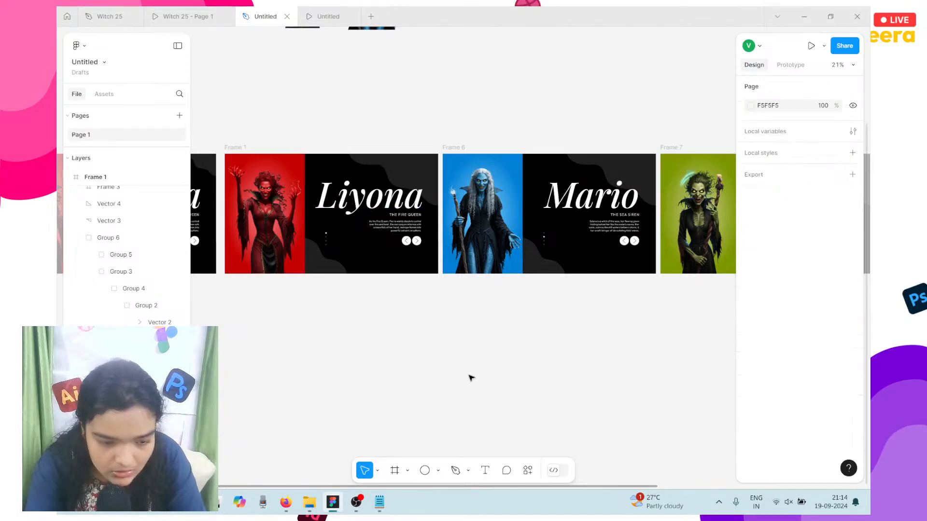
{"action": "scroll", "coordinate": [488, 366], "scroll_direction": "right", "scroll_amount": 9}
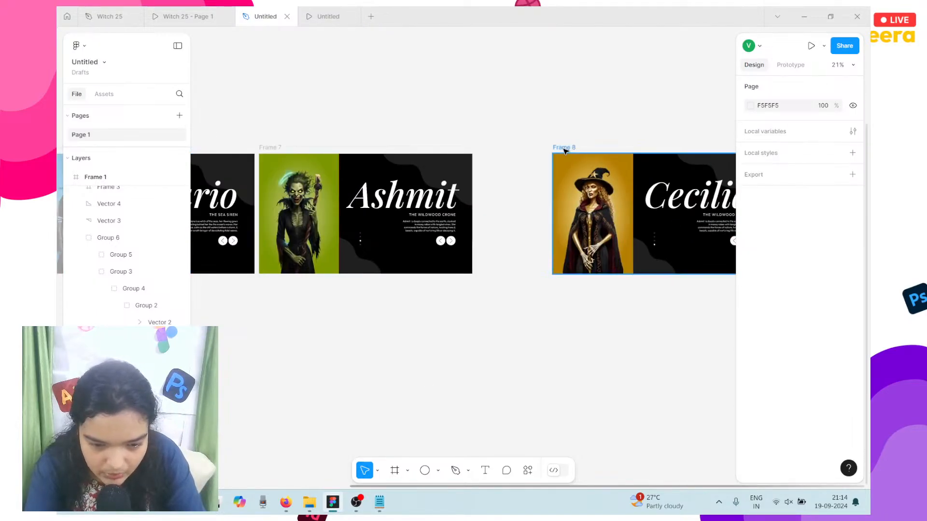
{"action": "left_click", "coordinate": [634, 193]}
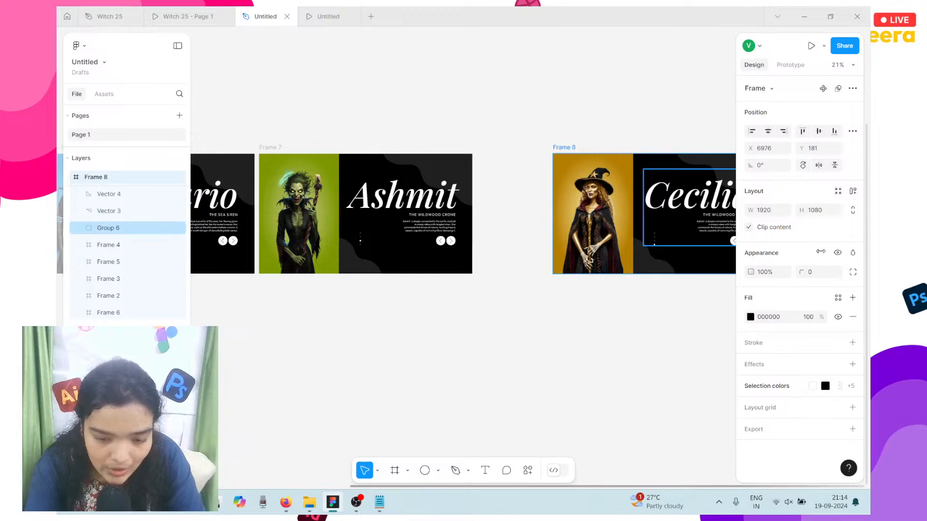
{"action": "left_click", "coordinate": [111, 313]}
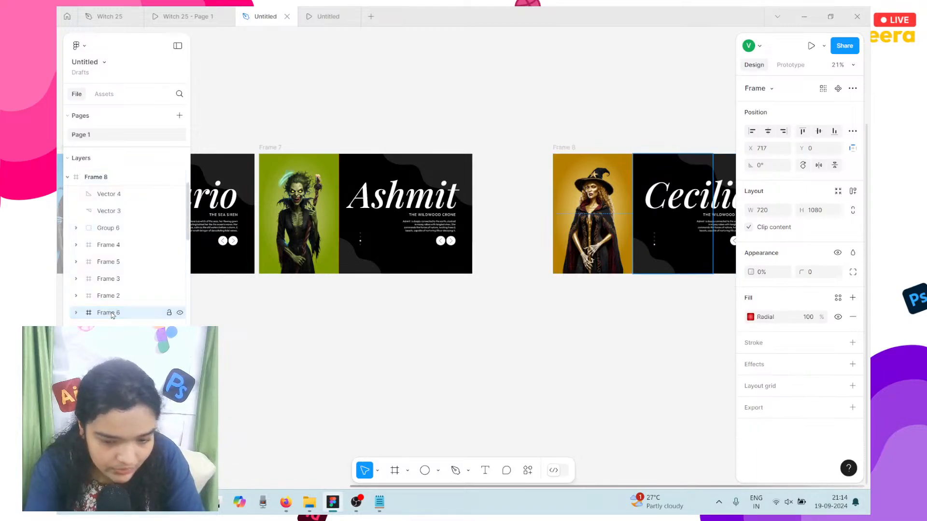
{"action": "left_click", "coordinate": [128, 299]}
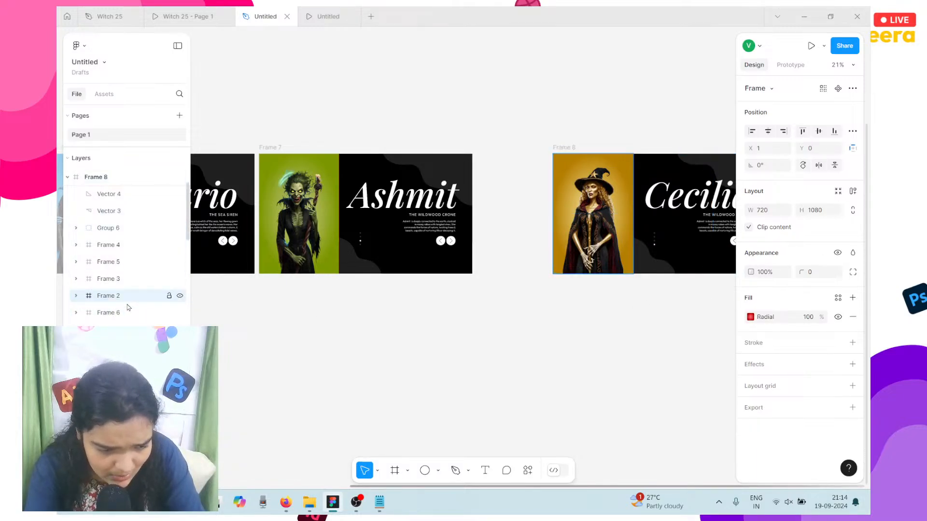
Step: Hide and delete the old Frame 2 layer, rename Frame 6 to Frame 2, and play the prototype
{"action": "left_click", "coordinate": [179, 296]}
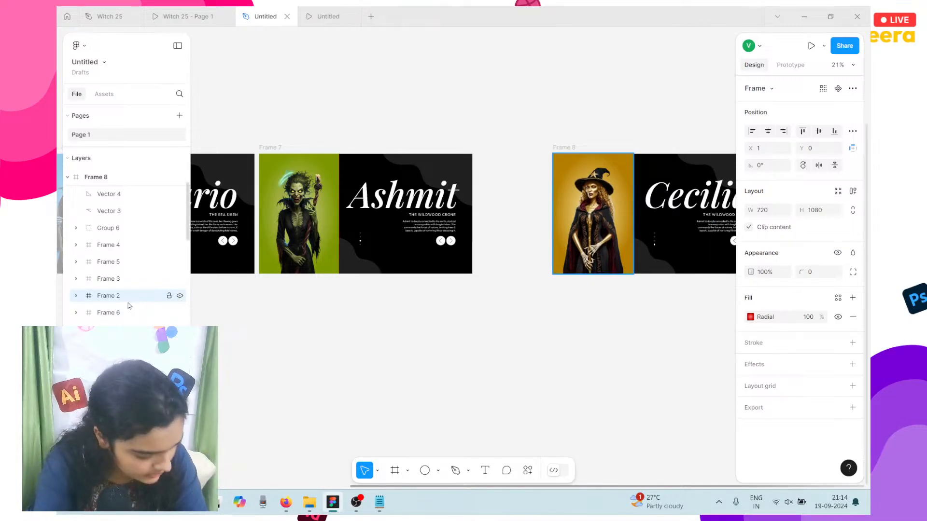
{"action": "key", "text": "Delete"}
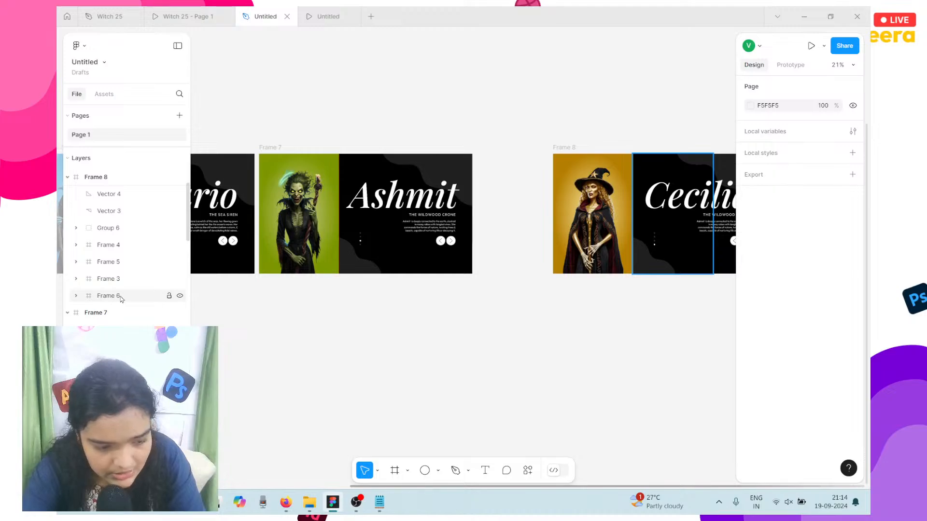
{"action": "double_click", "coordinate": [107, 295]}
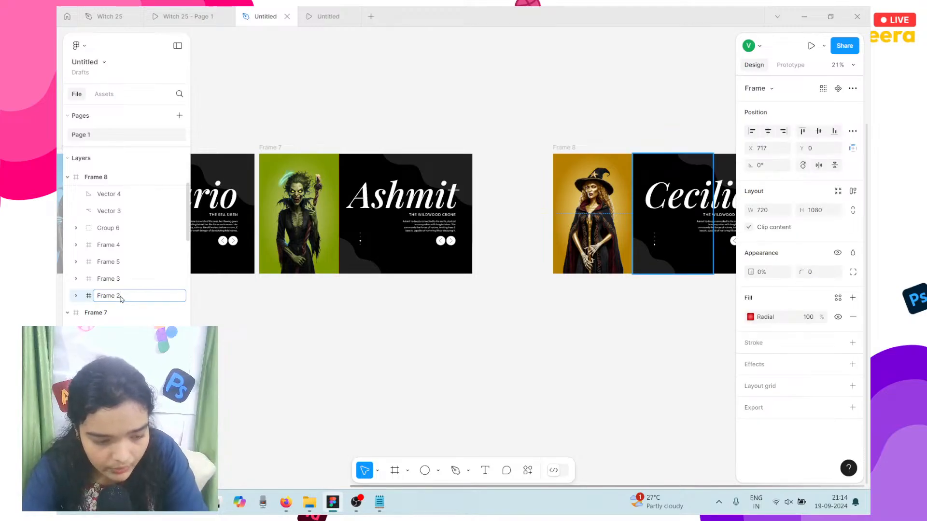
{"action": "left_click", "coordinate": [247, 358]}
{"action": "scroll", "coordinate": [247, 357], "scroll_direction": "left", "scroll_amount": 6}
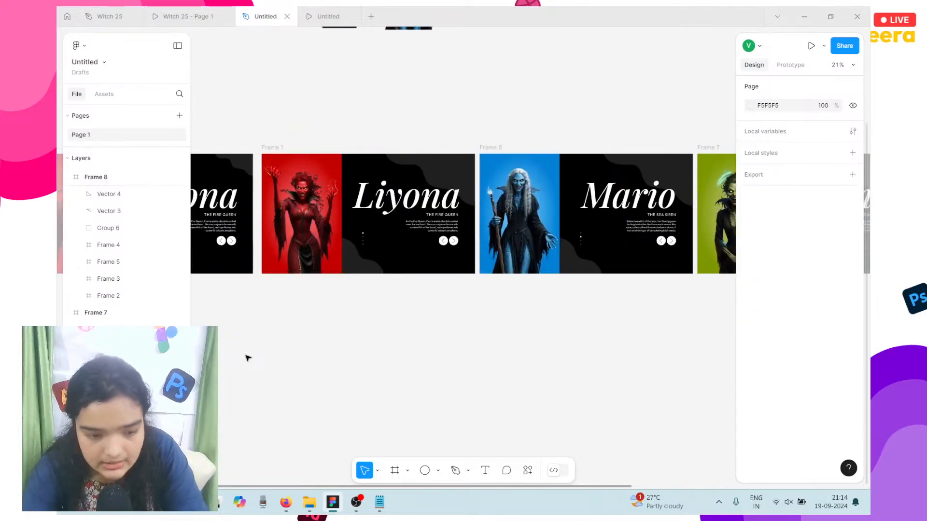
{"action": "left_click", "coordinate": [344, 11]}
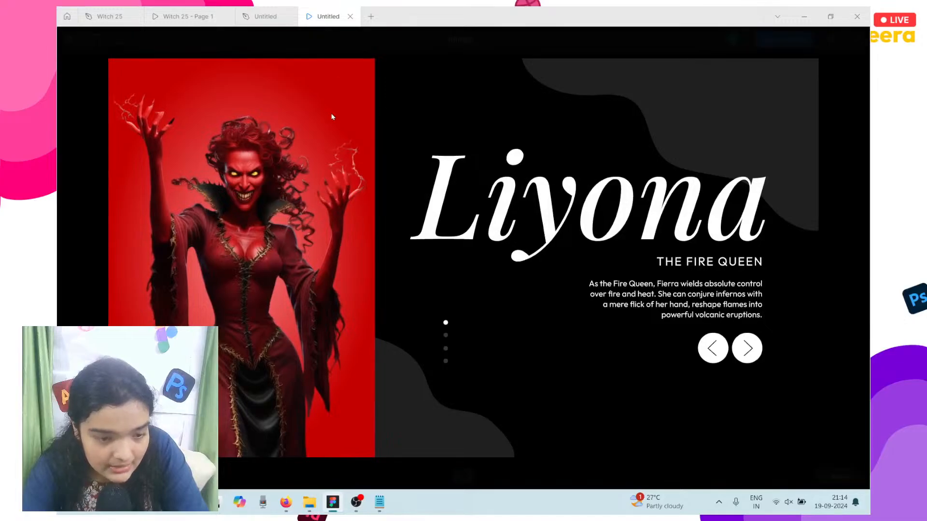
Step: Set the frame over Mario's image in Frame 6 to 0% opacity, then replay the slides
{"action": "left_click", "coordinate": [266, 16]}
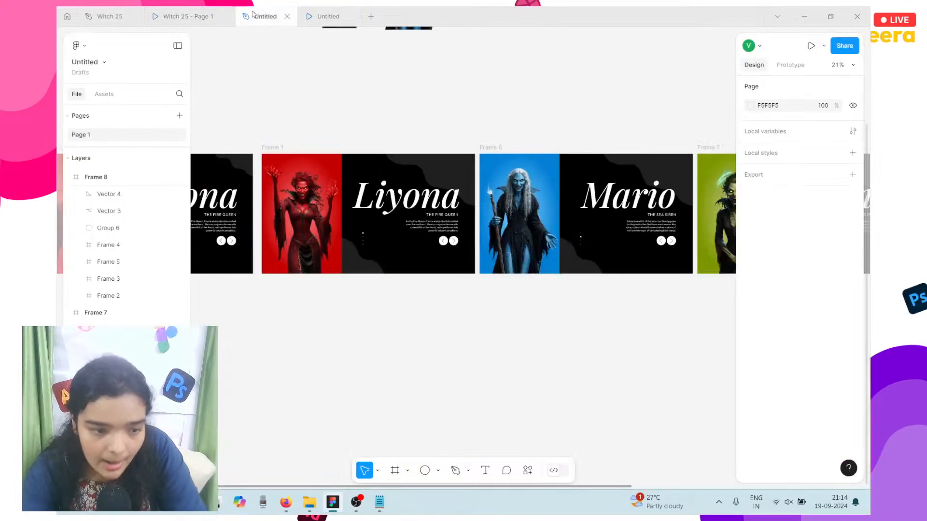
{"action": "left_click", "coordinate": [498, 163]}
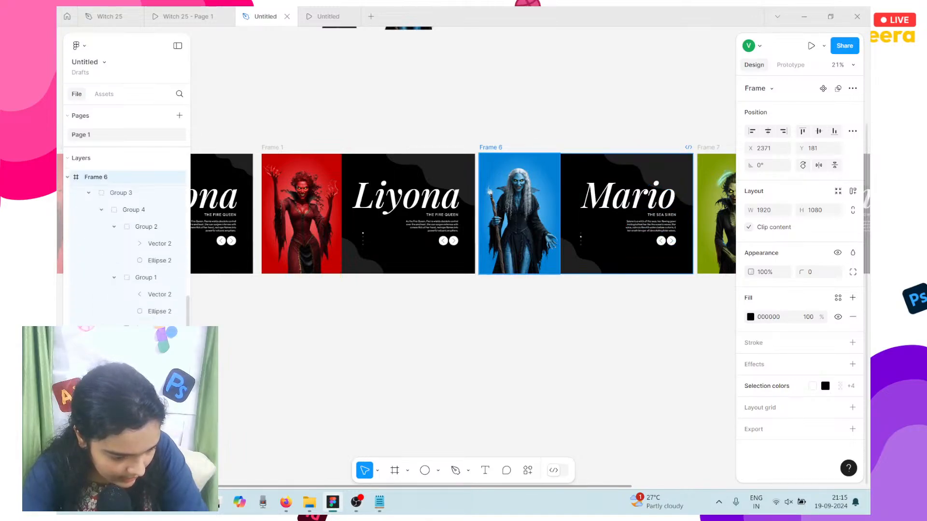
{"action": "left_click", "coordinate": [520, 214]}
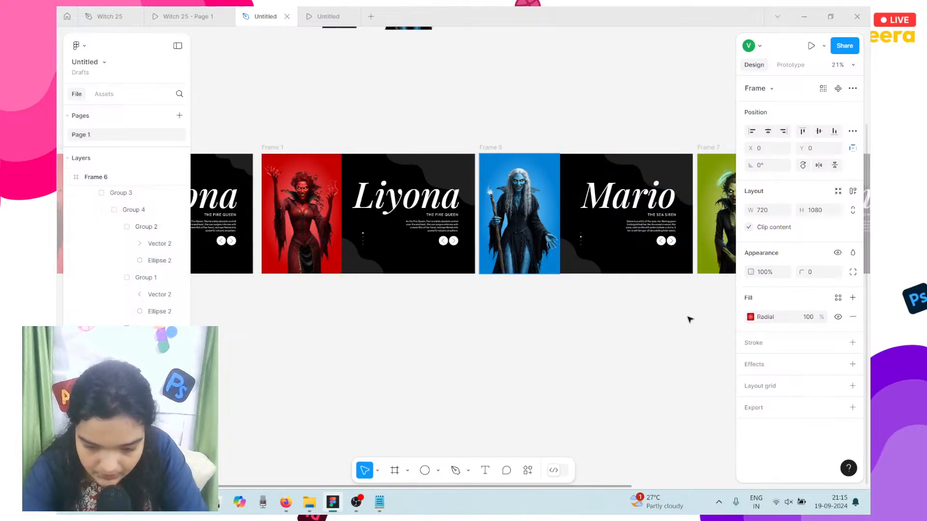
{"action": "left_click", "coordinate": [772, 273]}
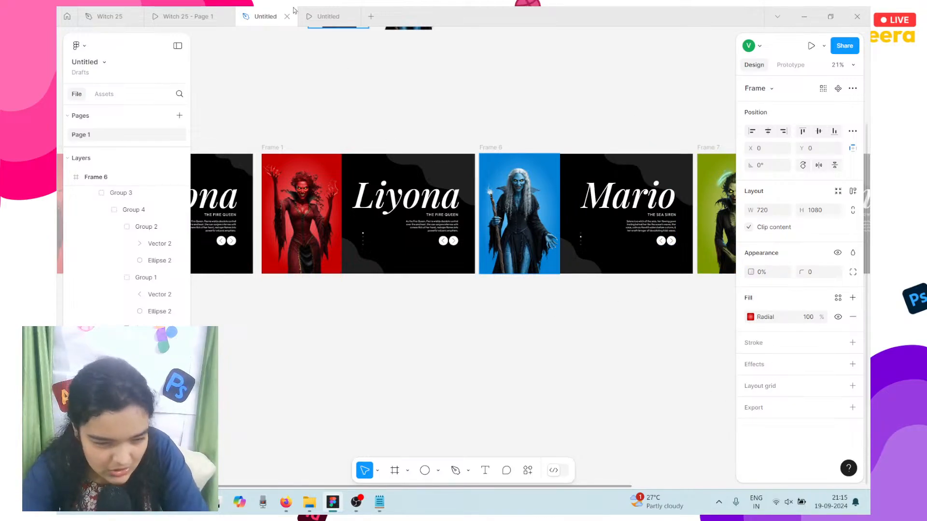
{"action": "left_click", "coordinate": [314, 15]}
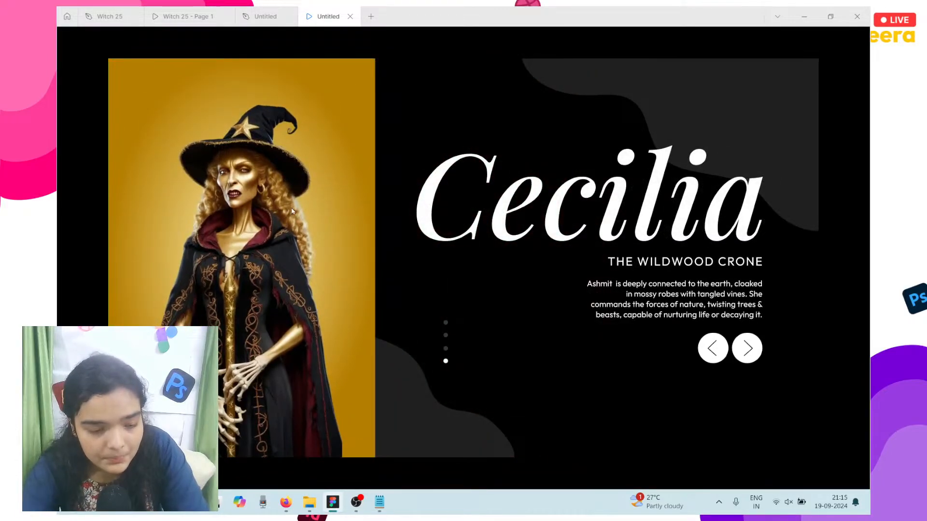
Step: Switch from the design file to the prototype view and back again
{"action": "left_click", "coordinate": [263, 16]}
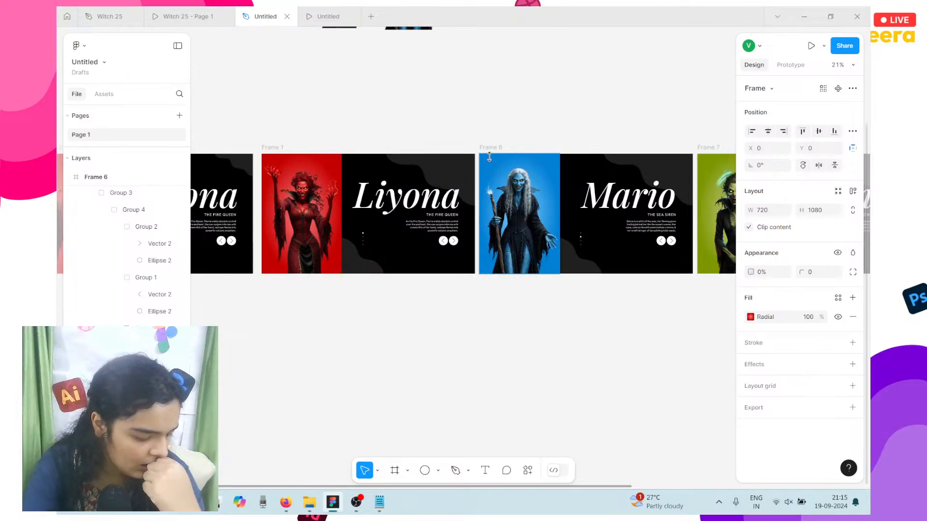
{"action": "left_click", "coordinate": [299, 11]}
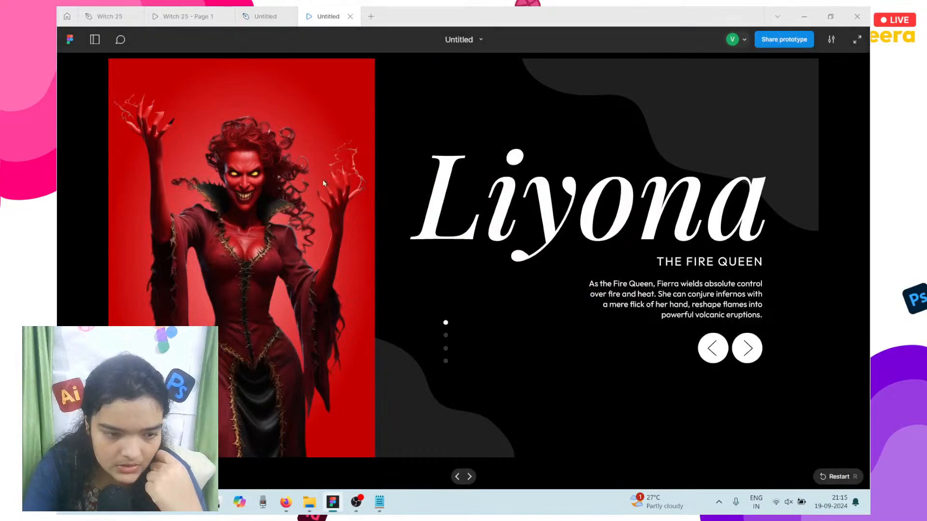
{"action": "left_click", "coordinate": [243, 10]}
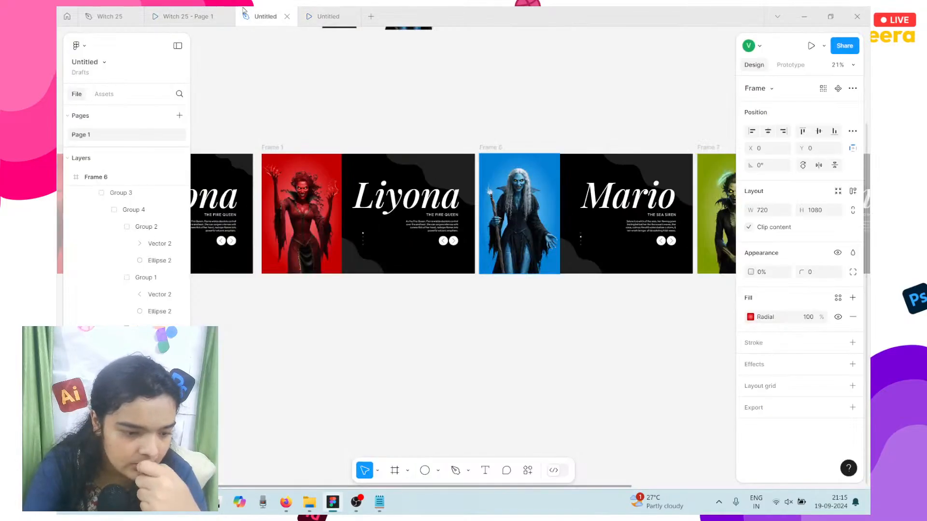
Step: Hide the overlay frame on Mario's image in Frame 6 and check it in the prototype
{"action": "left_click", "coordinate": [492, 147]}
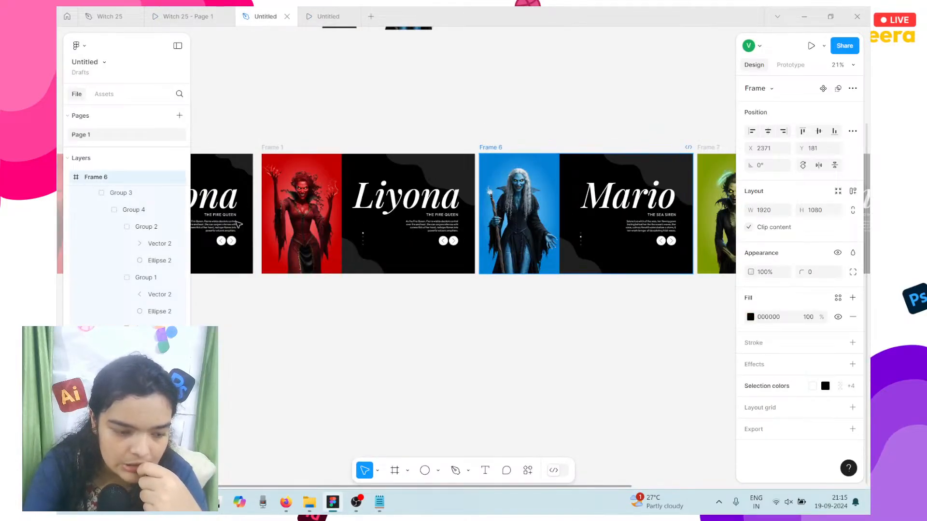
{"action": "left_click", "coordinate": [520, 213]}
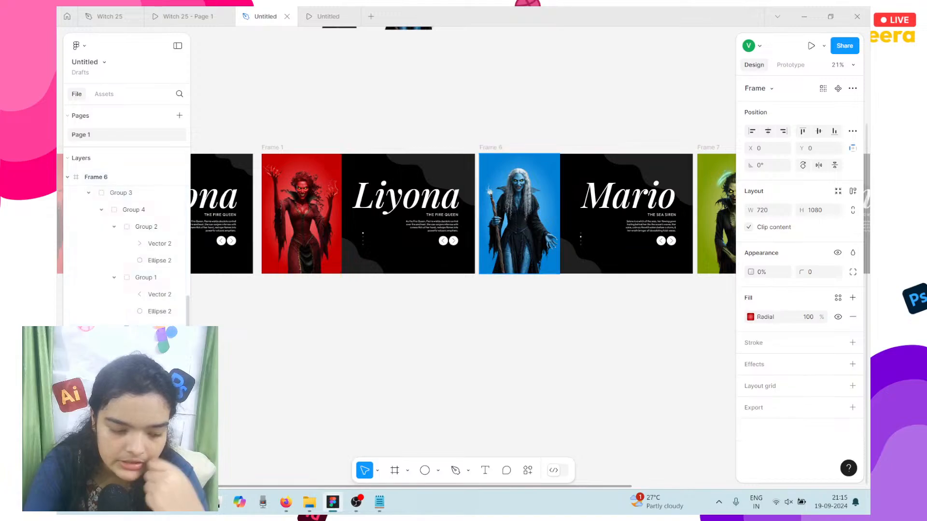
{"action": "left_click", "coordinate": [837, 252]}
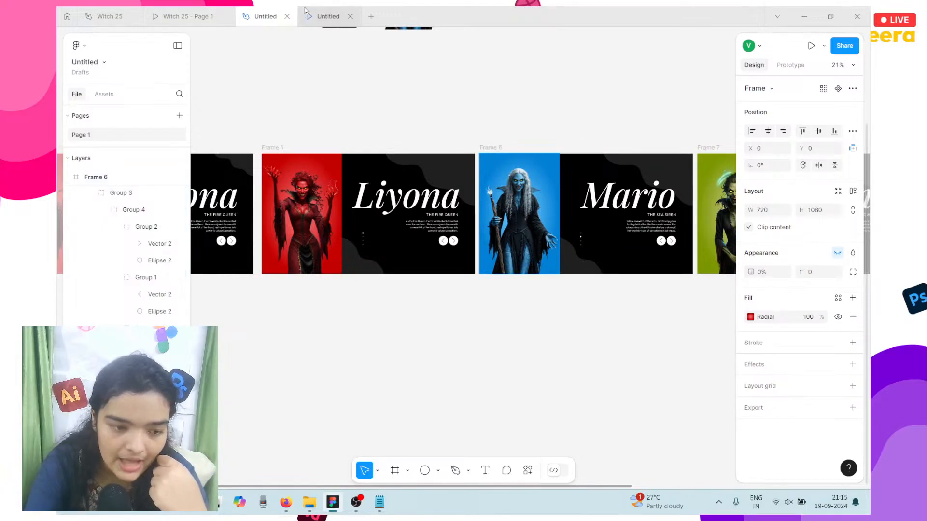
{"action": "left_click", "coordinate": [328, 15]}
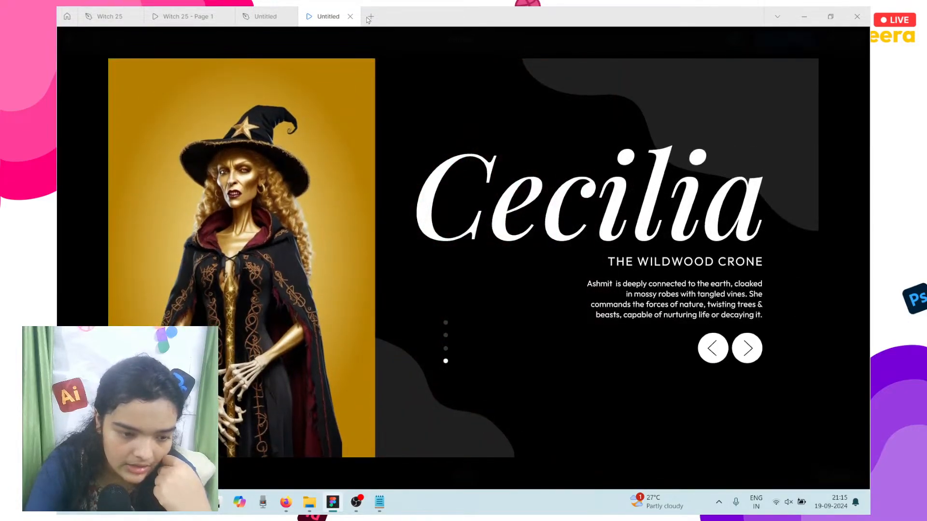
{"action": "left_click", "coordinate": [265, 16]}
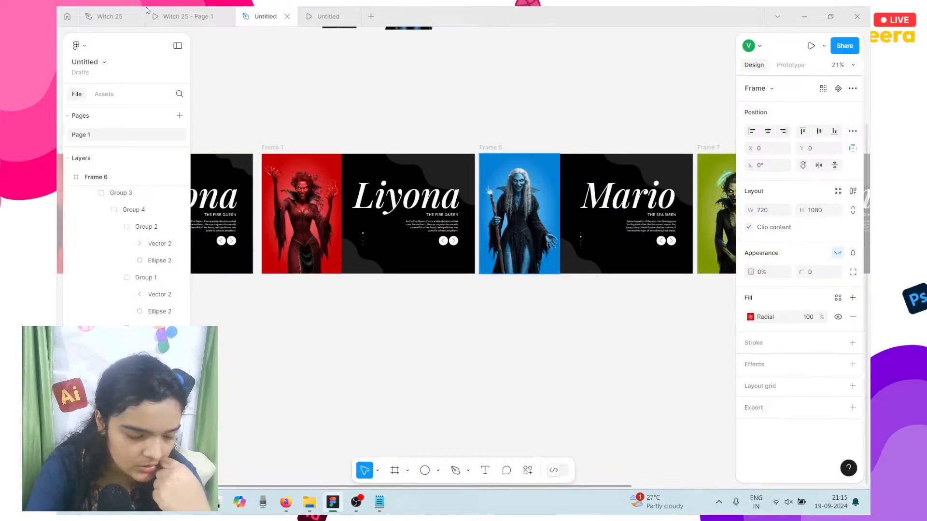
Step: Step back and forth through the prototype slides to reach Ashmit and Cecilia
{"action": "left_click", "coordinate": [319, 18]}
{"action": "key", "text": "Left"}
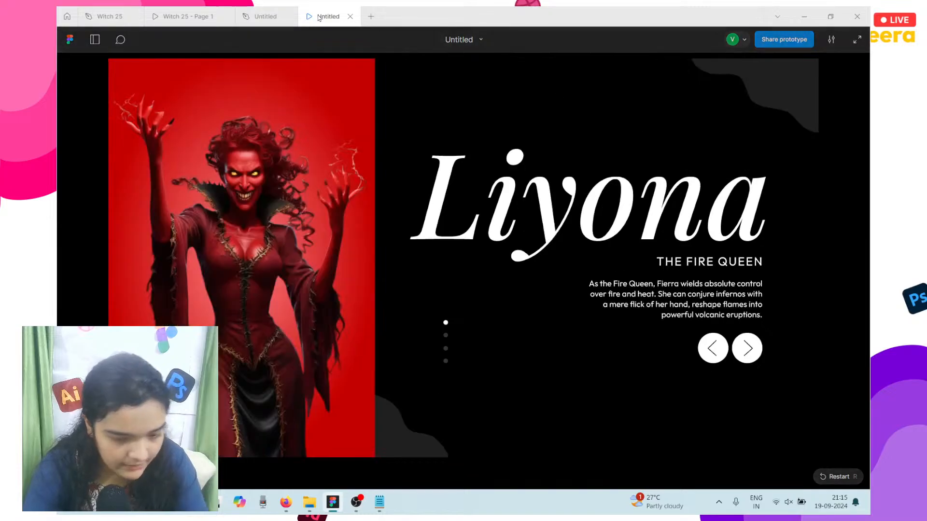
{"action": "key", "text": "Left"}
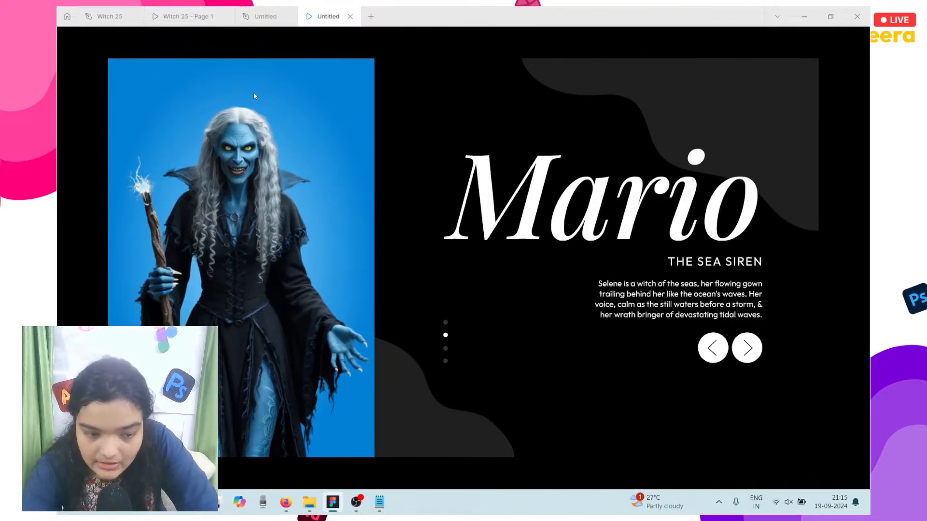
{"action": "key", "text": "Right"}
{"action": "key", "text": "Right"}
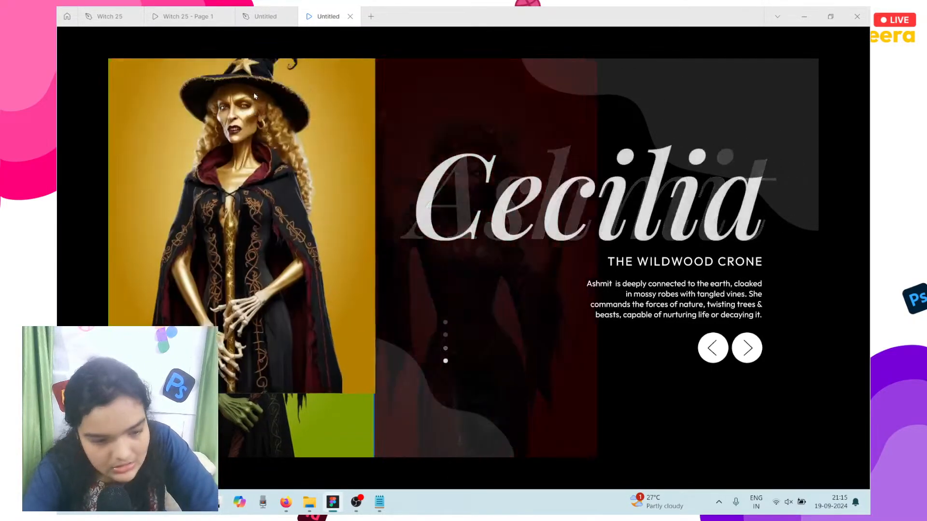
{"action": "left_click", "coordinate": [273, 18]}
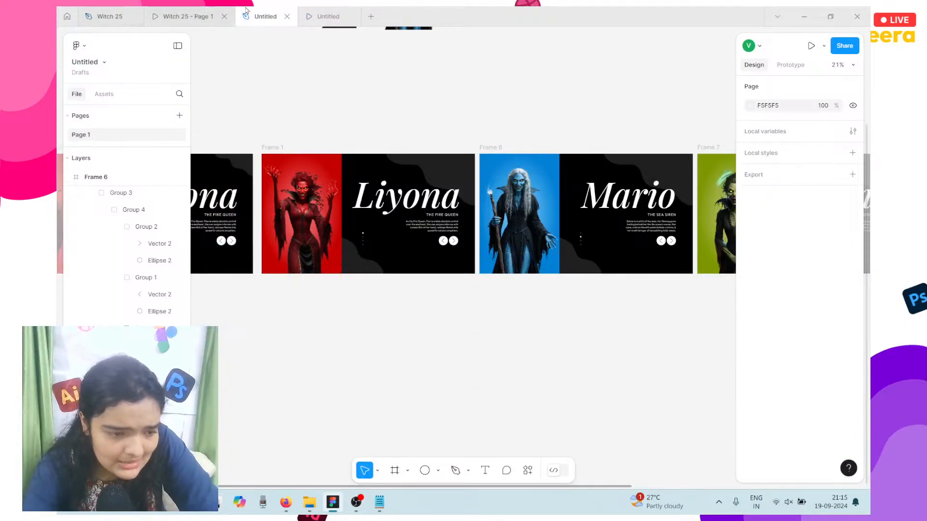
Step: Replay the prototype from Liyona through Mario to Ashmit, then return to the design file
{"action": "left_click", "coordinate": [313, 15]}
{"action": "key", "text": "Right"}
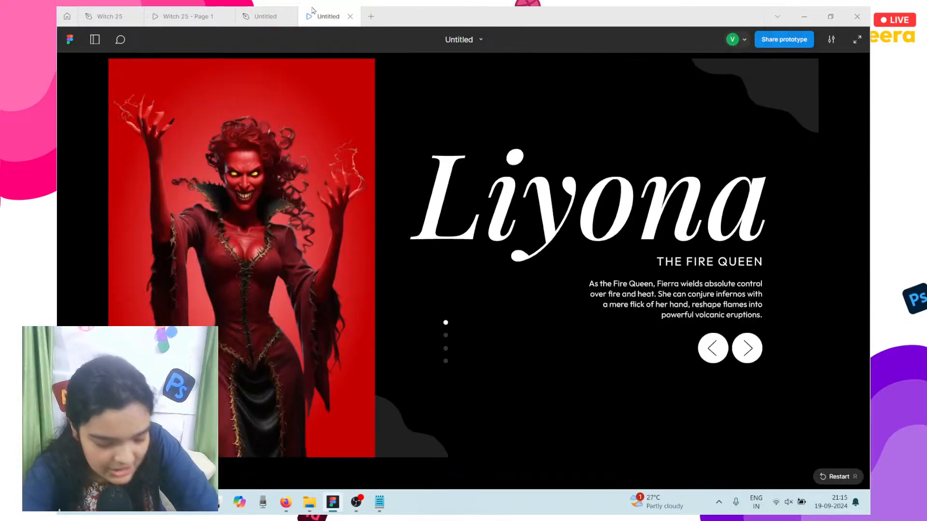
{"action": "left_click", "coordinate": [290, 15]}
{"action": "left_click", "coordinate": [319, 16]}
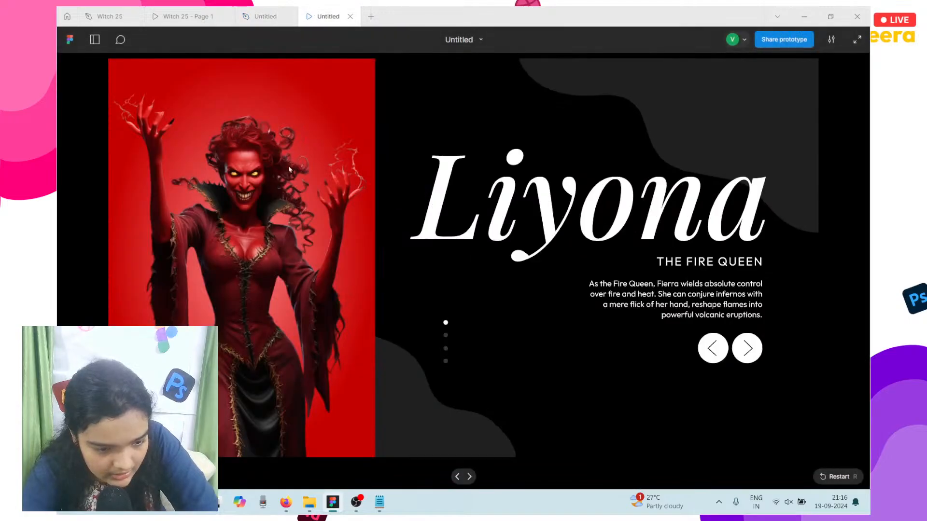
{"action": "key", "text": "Right"}
{"action": "key", "text": "Right"}
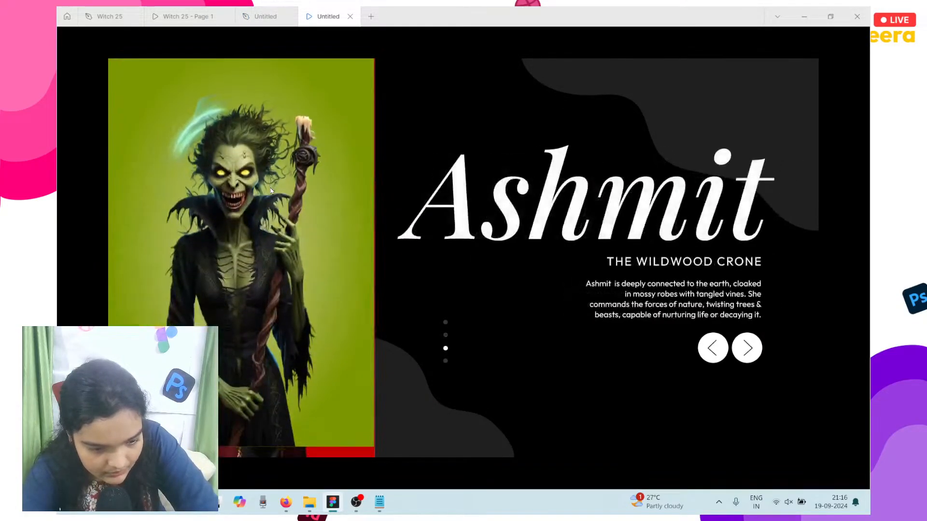
{"action": "key", "text": "Right"}
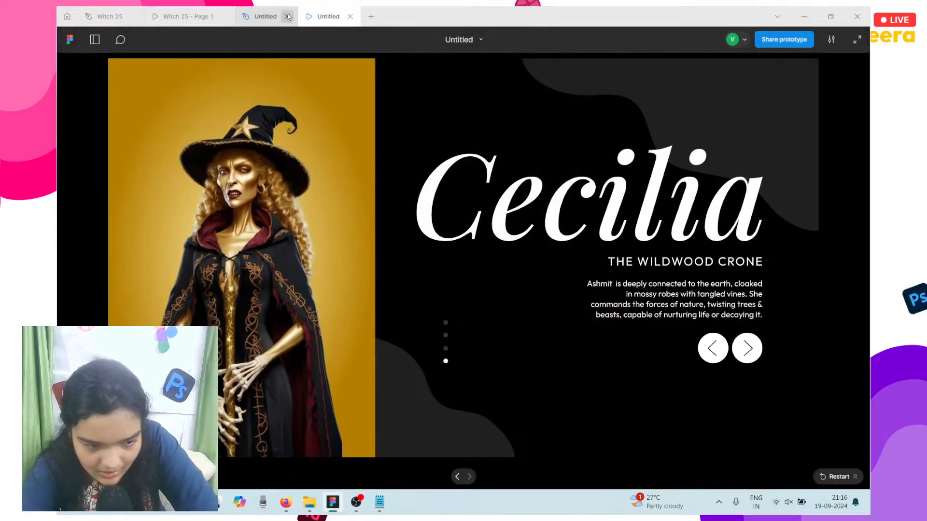
{"action": "left_click", "coordinate": [271, 15]}
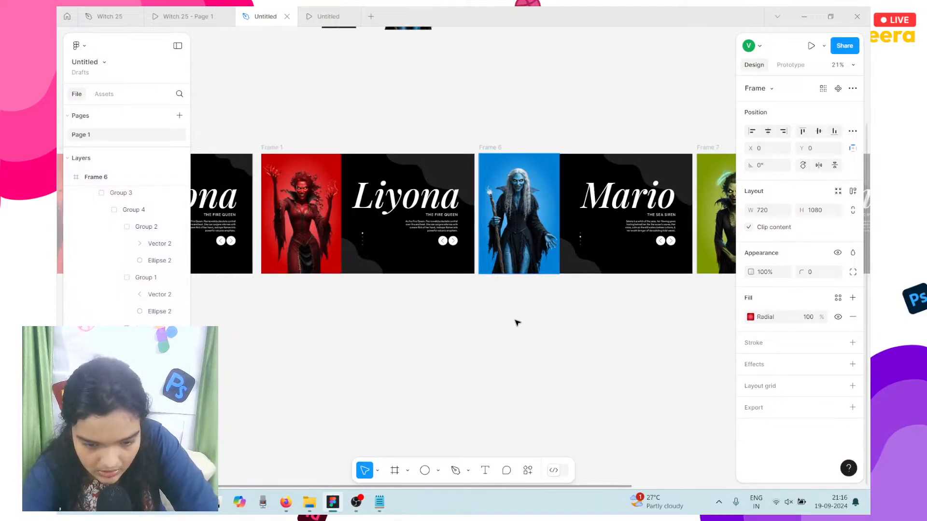
{"action": "scroll", "coordinate": [517, 322], "scroll_direction": "right", "scroll_amount": 9}
Step: Move Frame 7 (Ashmit) lower and set its inner image panel's opacity to 0%
{"action": "left_click", "coordinate": [513, 167]}
{"action": "left_click", "coordinate": [507, 153]}
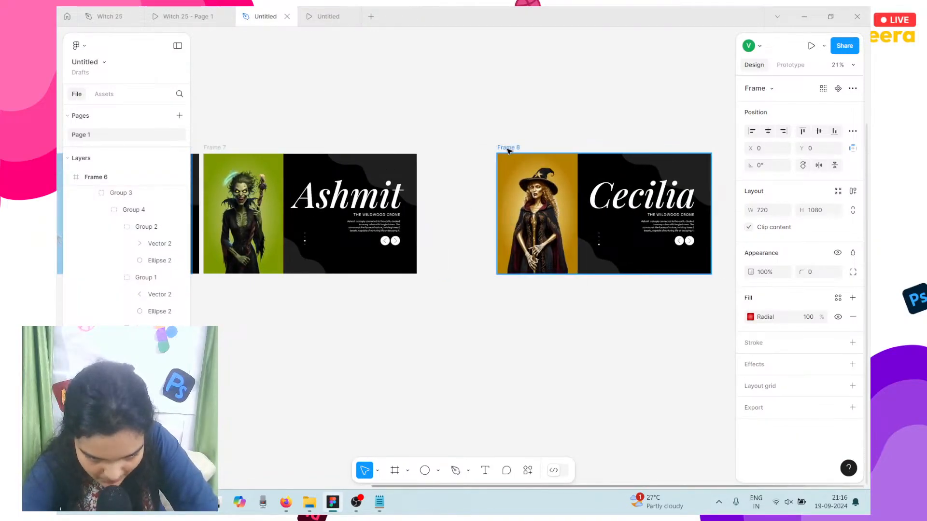
{"action": "scroll", "coordinate": [377, 145], "scroll_direction": "left", "scroll_amount": 2}
{"action": "left_click_drag", "start_coordinate": [257, 153], "coordinate": [294, 172]}
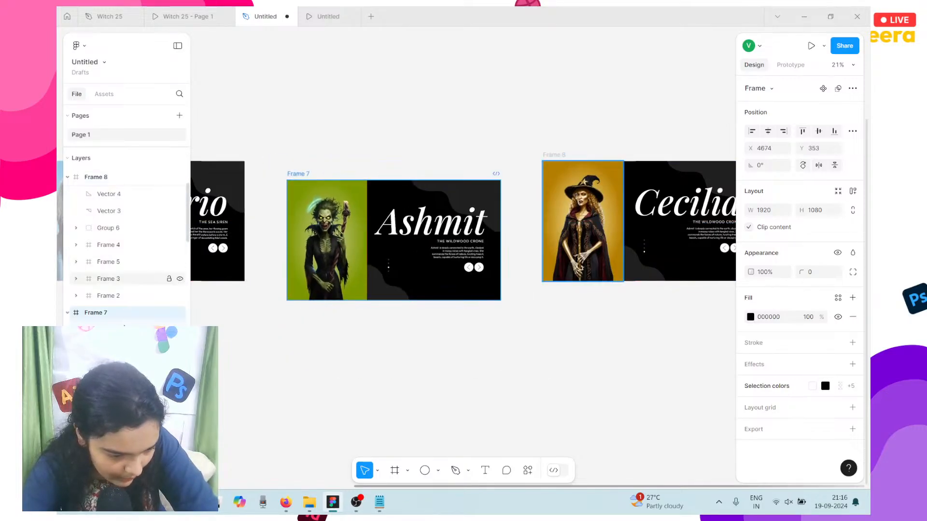
{"action": "scroll", "coordinate": [140, 333], "scroll_direction": "down", "scroll_amount": 1}
{"action": "key", "text": "Return"}
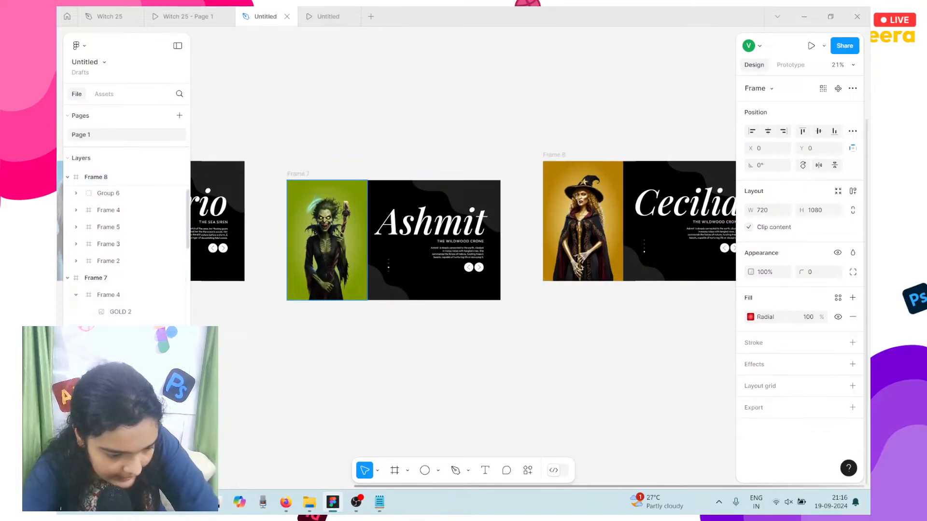
{"action": "type", "text": "0"}
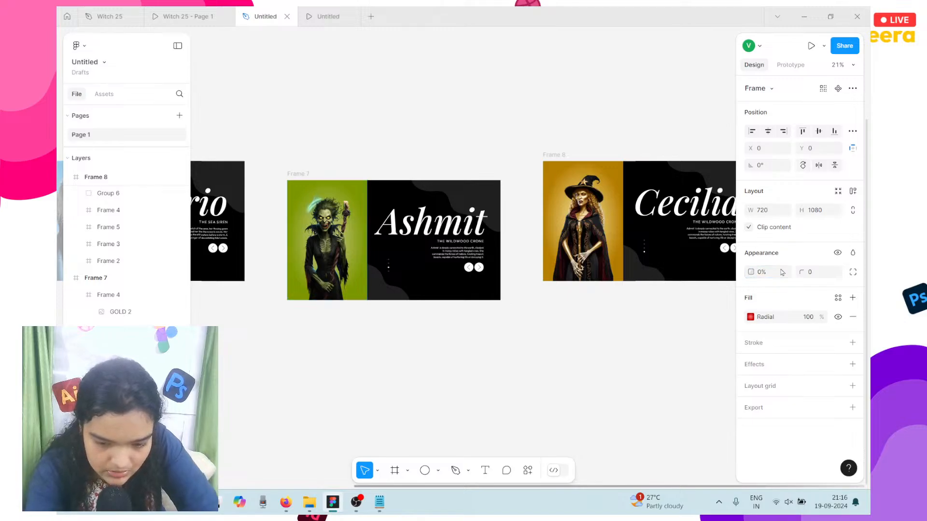
{"action": "scroll", "coordinate": [331, 130], "scroll_direction": "left", "scroll_amount": 5}
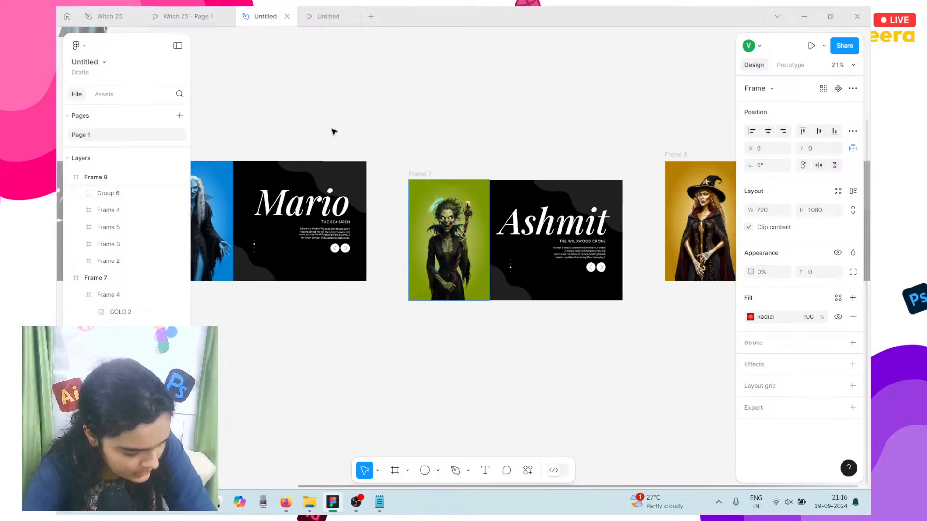
Step: Preview the prototype twice to check the slide transitions, returning to the design file
{"action": "left_click", "coordinate": [319, 16]}
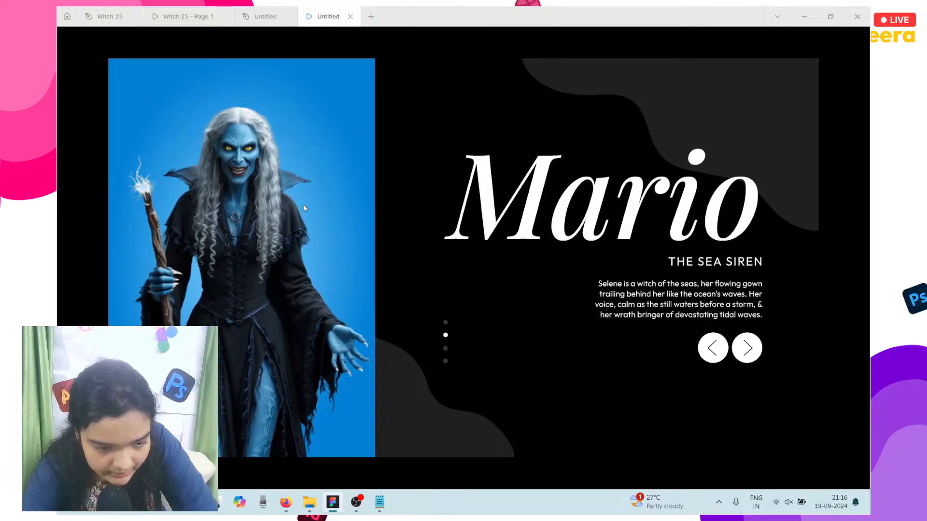
{"action": "left_click", "coordinate": [271, 12]}
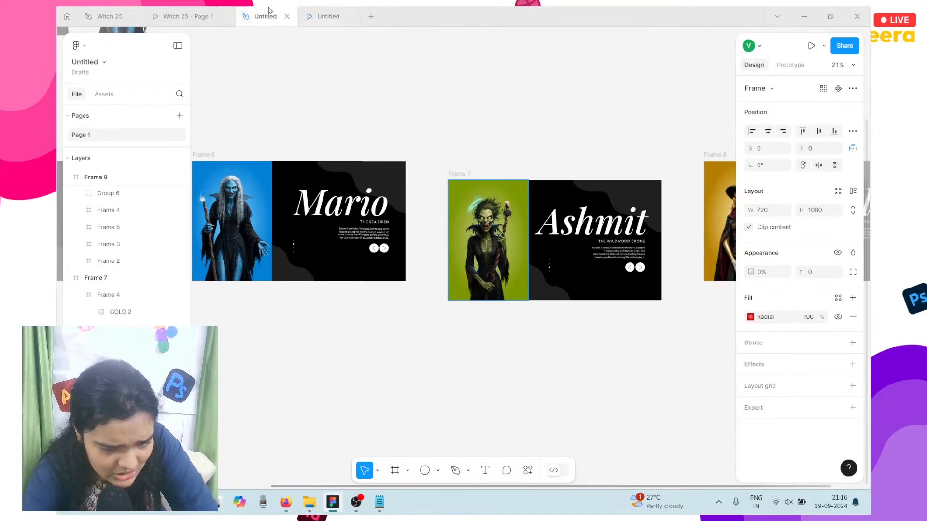
{"action": "left_click", "coordinate": [240, 171]}
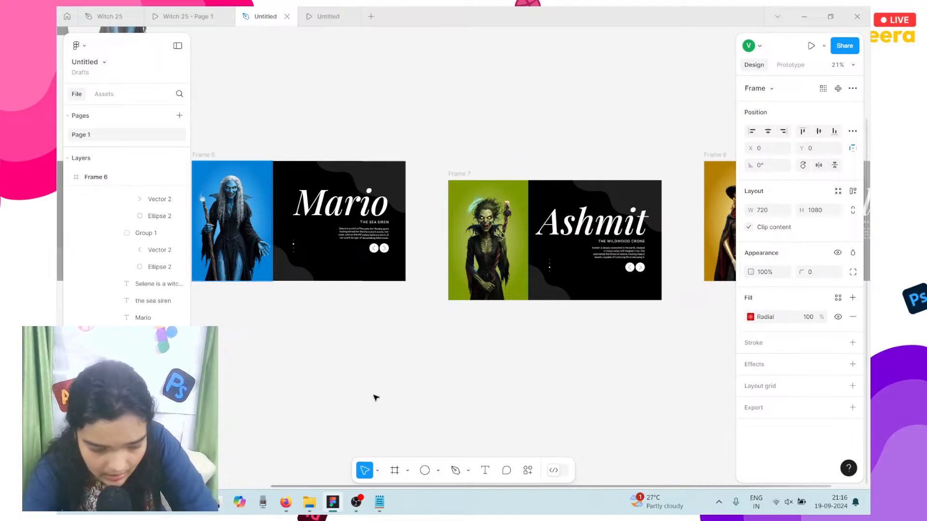
{"action": "scroll", "coordinate": [626, 338], "scroll_direction": "right", "scroll_amount": 5}
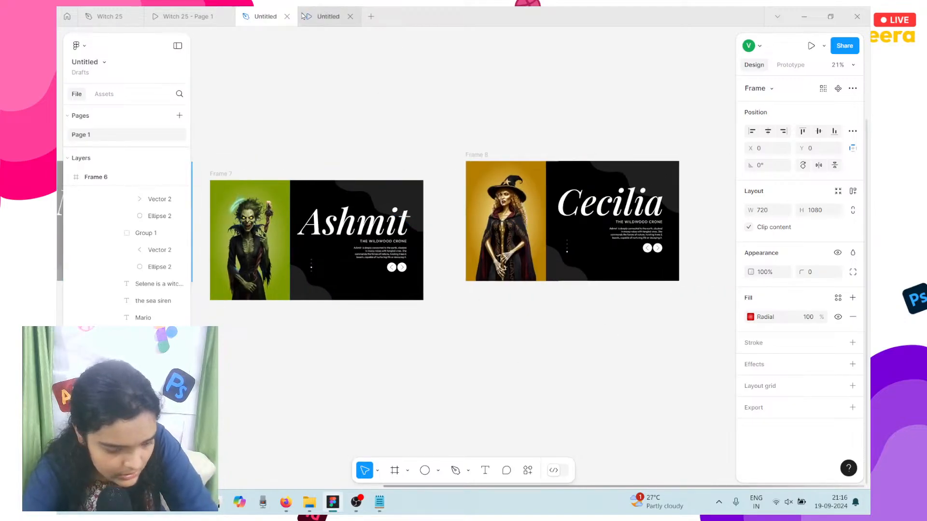
{"action": "left_click", "coordinate": [303, 16]}
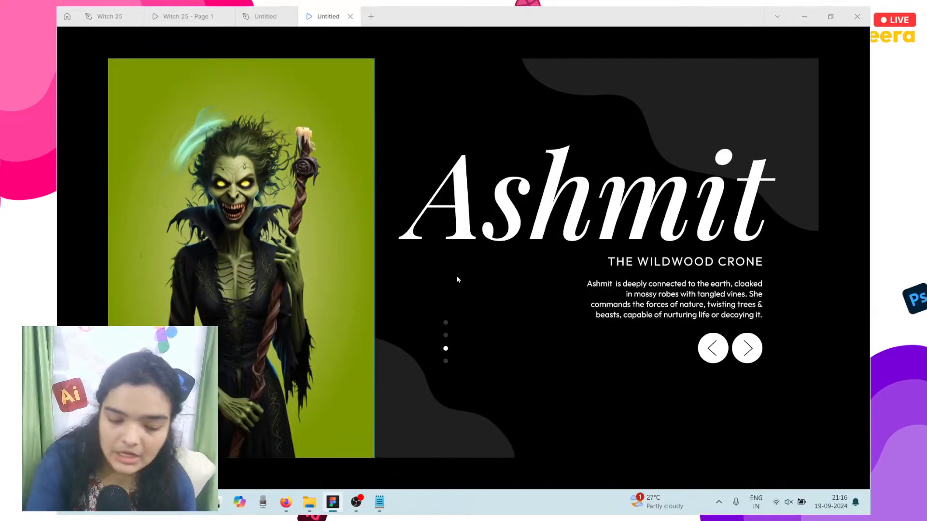
{"action": "left_click", "coordinate": [265, 17]}
Step: Link Liyona's next arrow to the Mario slide
{"action": "scroll", "coordinate": [513, 170], "scroll_direction": "left", "scroll_amount": 5}
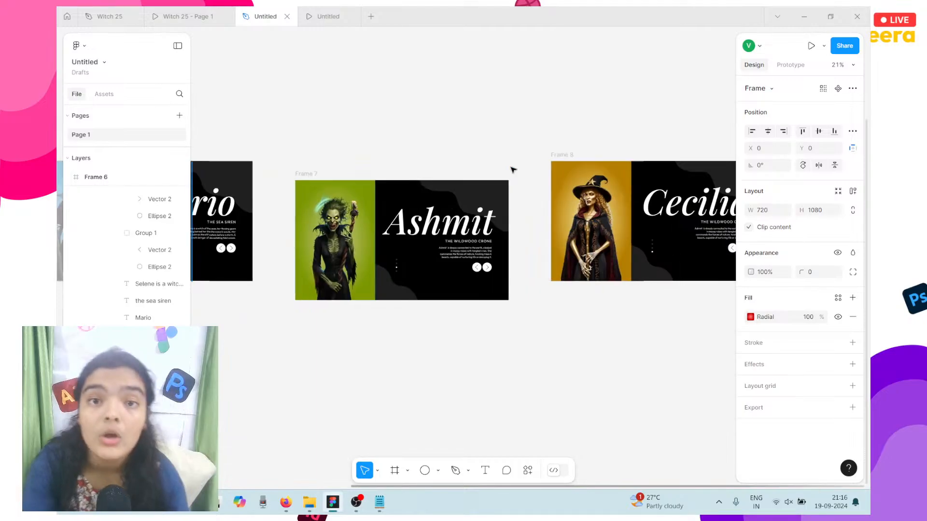
{"action": "scroll", "coordinate": [513, 169], "scroll_direction": "left", "scroll_amount": 10}
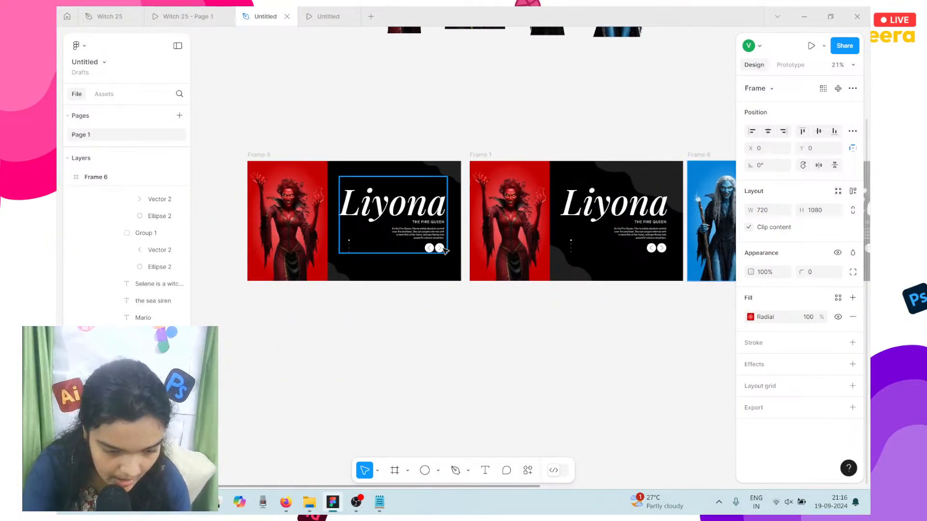
{"action": "left_click", "coordinate": [444, 251]}
{"action": "left_click", "coordinate": [665, 247]}
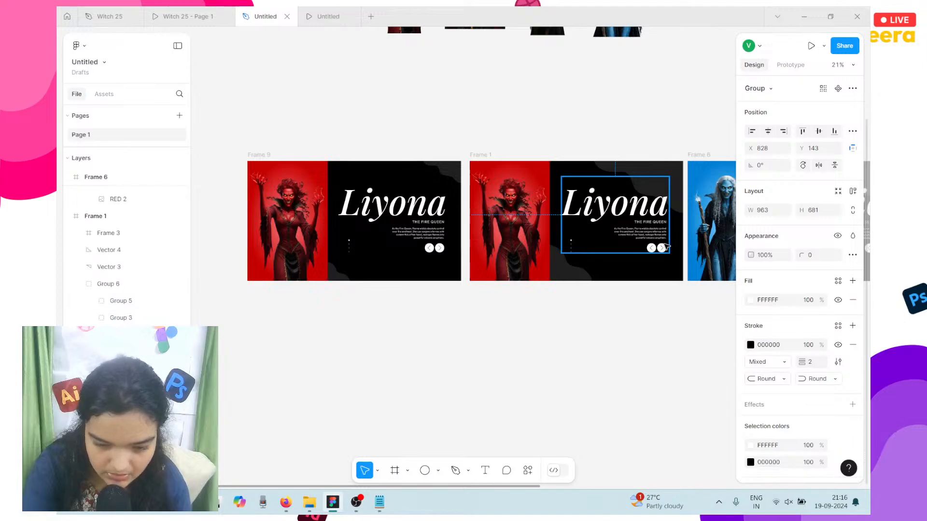
{"action": "scroll", "coordinate": [666, 248], "scroll_direction": "up", "scroll_amount": 5}
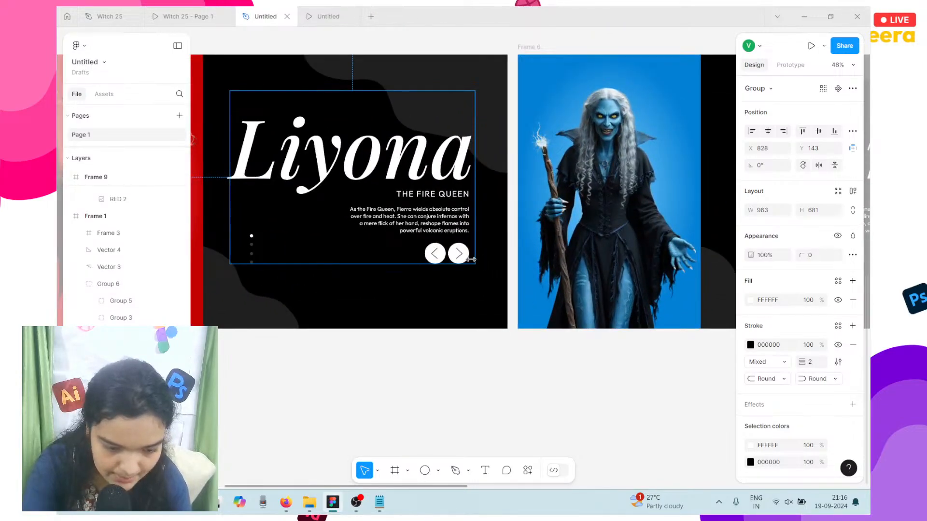
{"action": "double_click", "coordinate": [463, 259]}
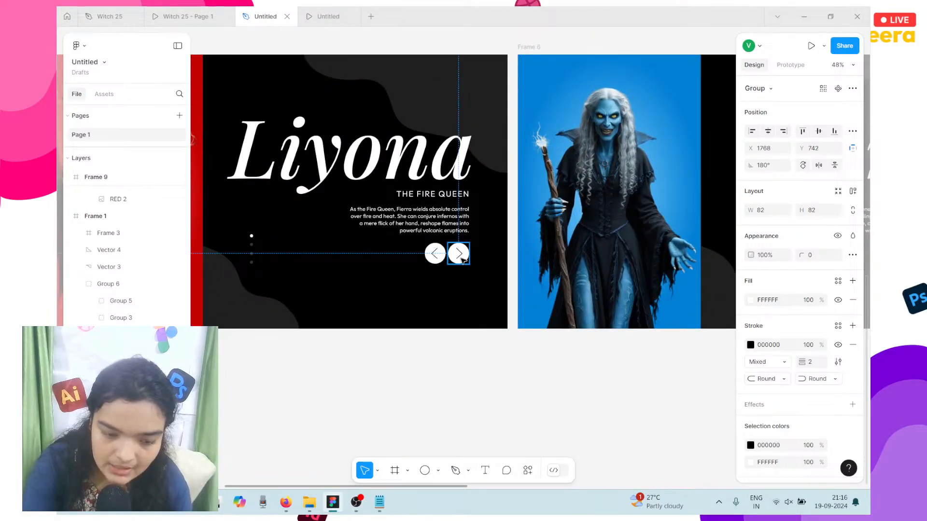
{"action": "left_click", "coordinate": [790, 65]}
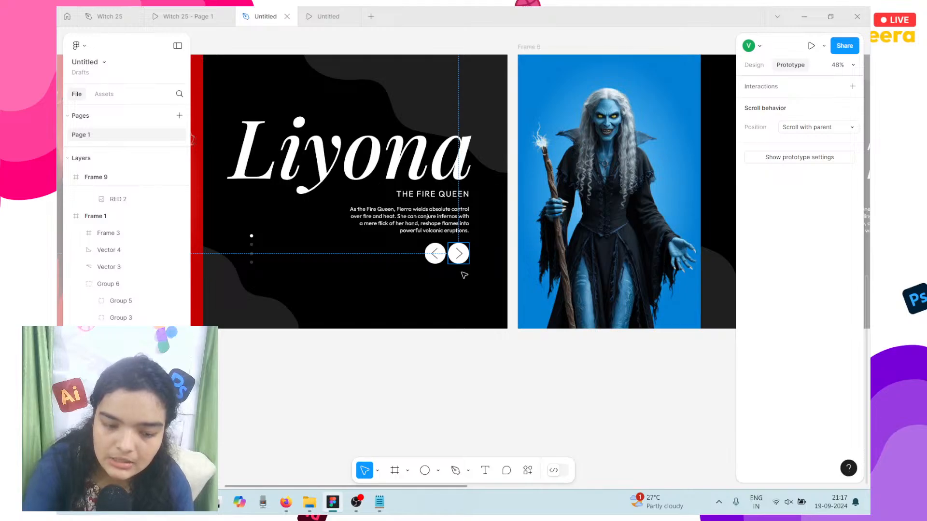
{"action": "left_click_drag", "start_coordinate": [468, 253], "coordinate": [575, 236]}
{"action": "scroll", "coordinate": [623, 300], "scroll_direction": "down", "scroll_amount": 3}
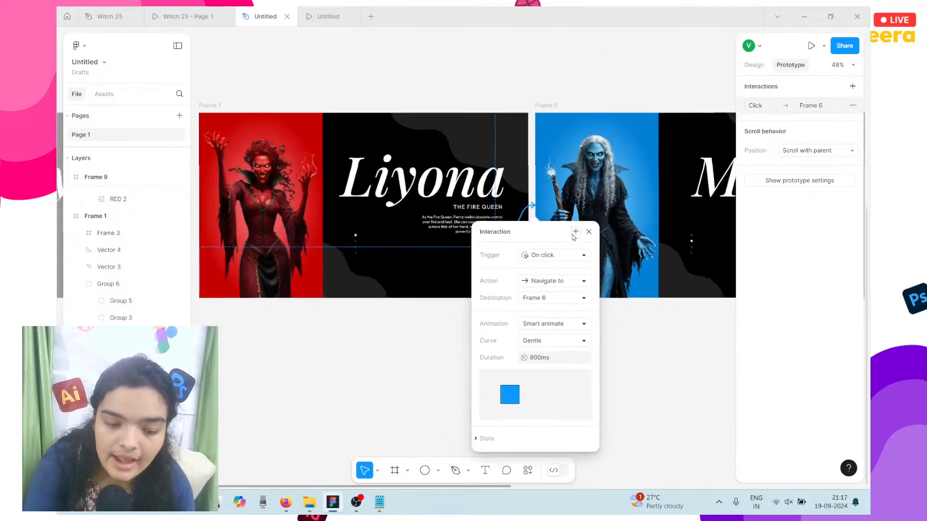
{"action": "scroll", "coordinate": [623, 299], "scroll_direction": "right", "scroll_amount": 5}
{"action": "scroll", "coordinate": [625, 297], "scroll_direction": "left", "scroll_amount": 6}
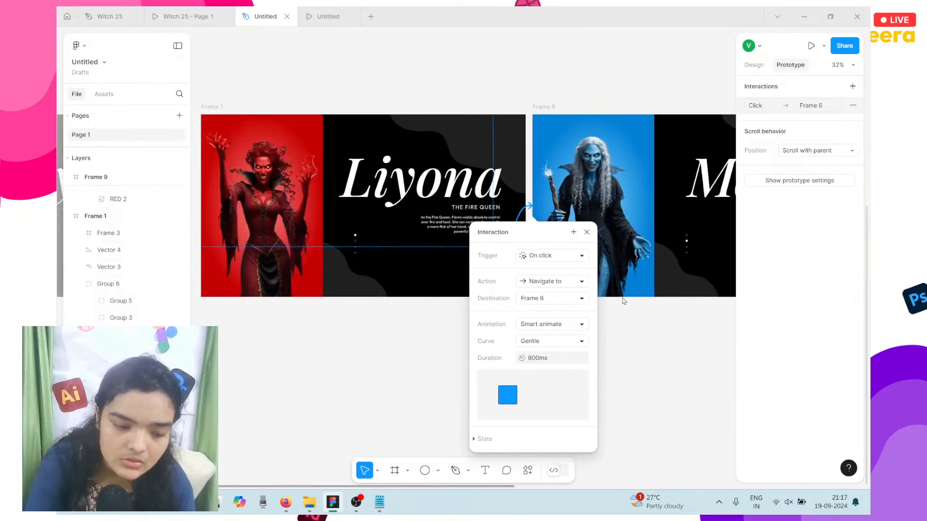
{"action": "left_click", "coordinate": [472, 349]}
Step: Connect Liyona's button to the Cecilia slide
{"action": "left_click", "coordinate": [518, 246]}
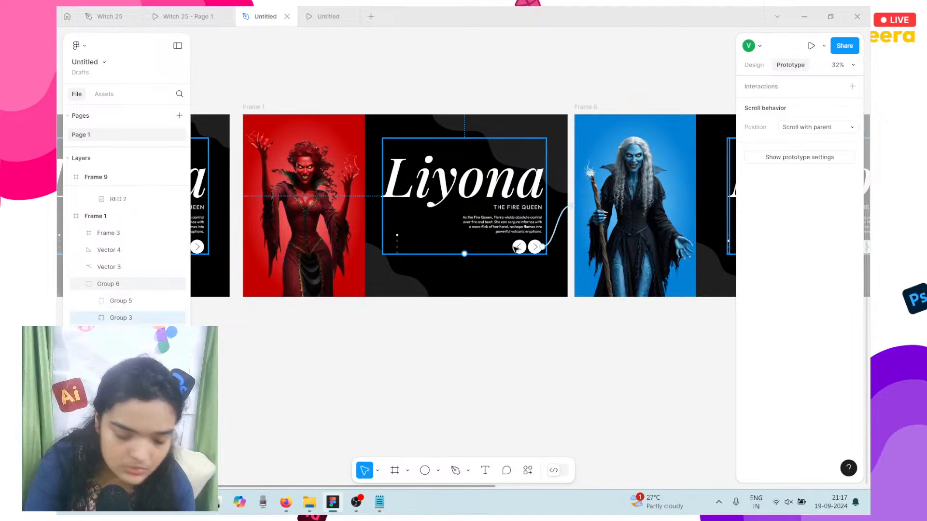
{"action": "scroll", "coordinate": [518, 247], "scroll_direction": "down", "scroll_amount": 5}
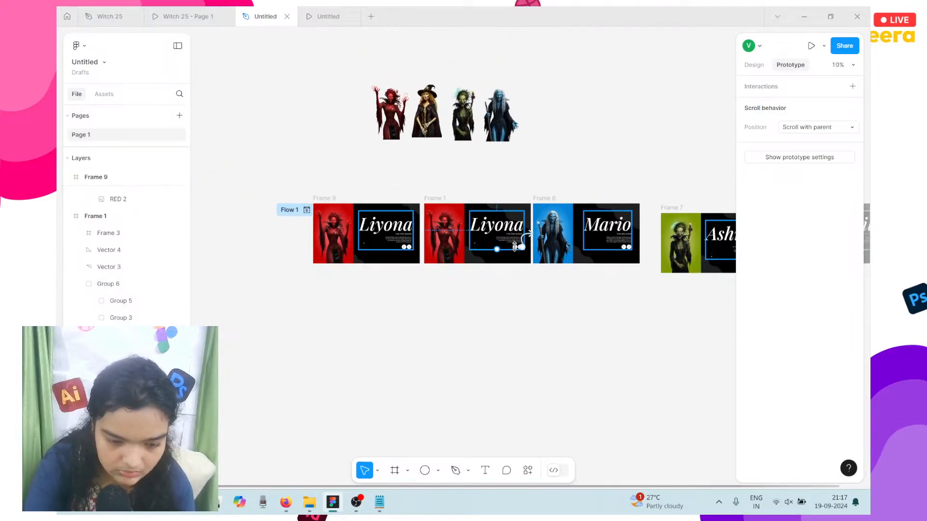
{"action": "scroll", "coordinate": [517, 247], "scroll_direction": "up", "scroll_amount": 4}
{"action": "scroll", "coordinate": [516, 248], "scroll_direction": "down", "scroll_amount": 6}
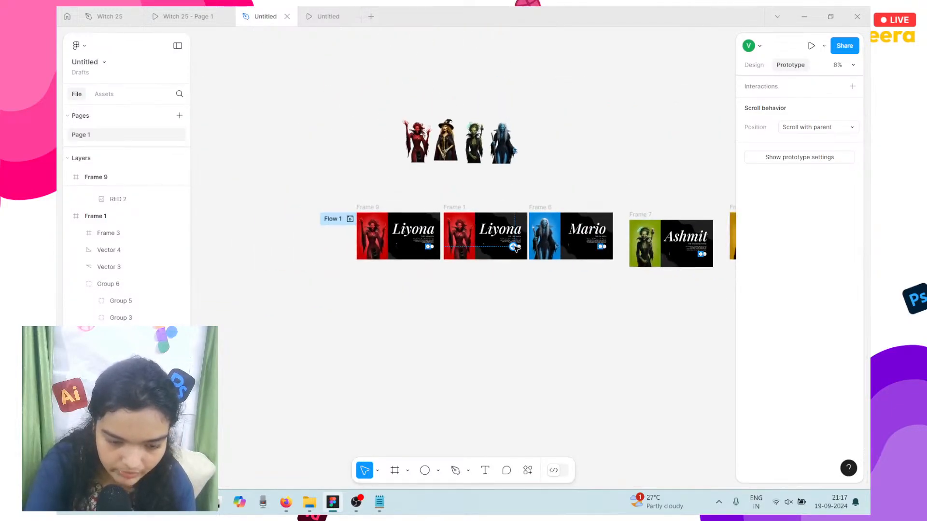
{"action": "scroll", "coordinate": [516, 248], "scroll_direction": "right", "scroll_amount": 4}
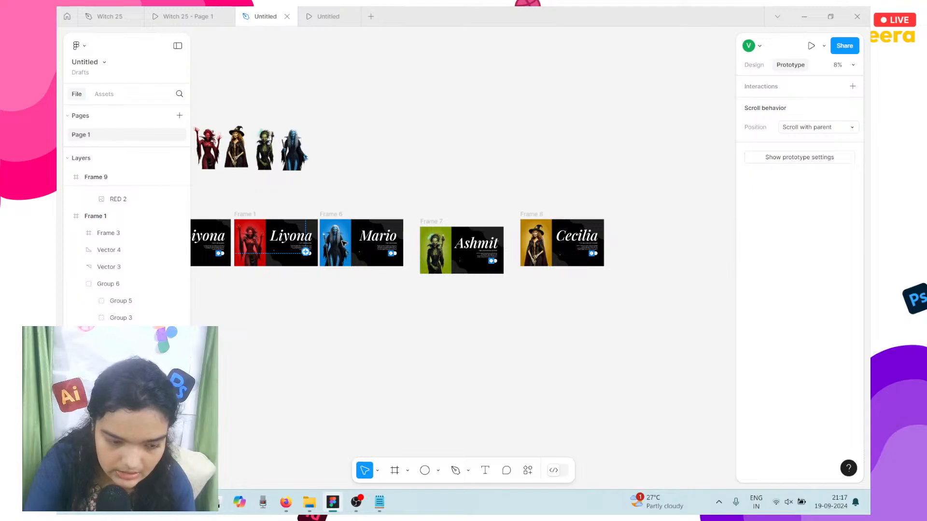
{"action": "left_click_drag", "start_coordinate": [539, 222], "coordinate": [540, 223]}
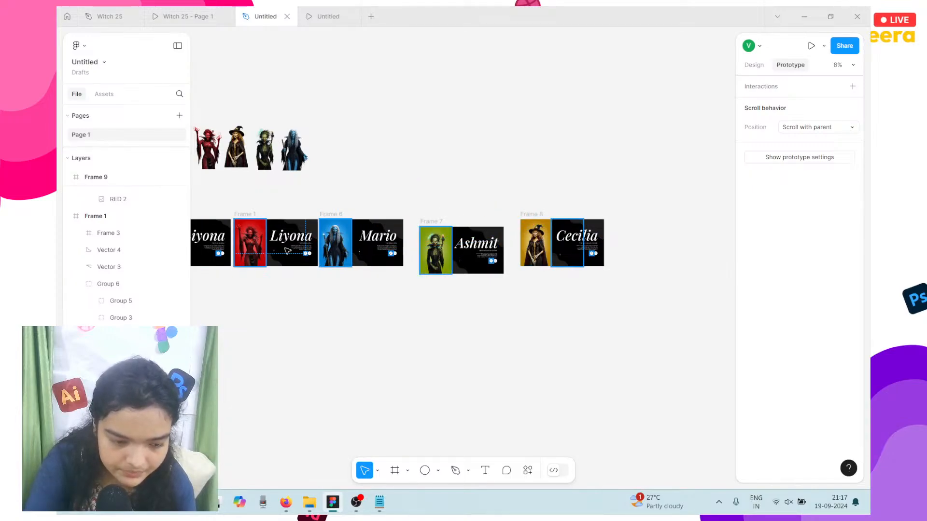
{"action": "left_click_drag", "start_coordinate": [580, 260], "coordinate": [580, 268]}
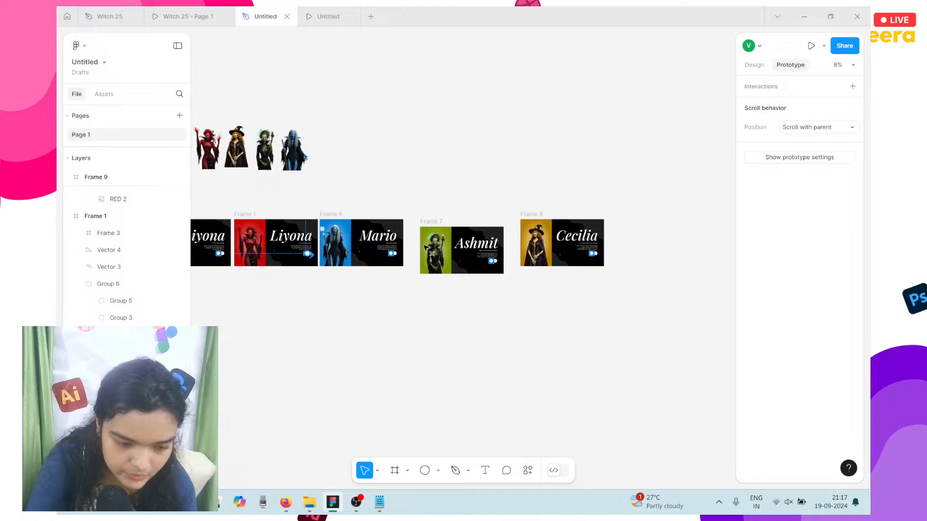
{"action": "left_click_drag", "start_coordinate": [566, 219], "coordinate": [566, 219]}
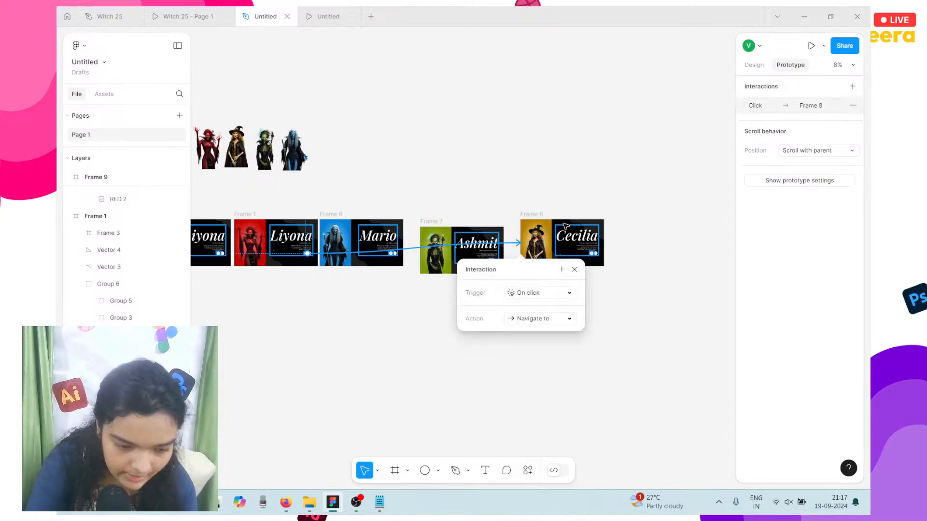
{"action": "scroll", "coordinate": [398, 255], "scroll_direction": "up", "scroll_amount": 2}
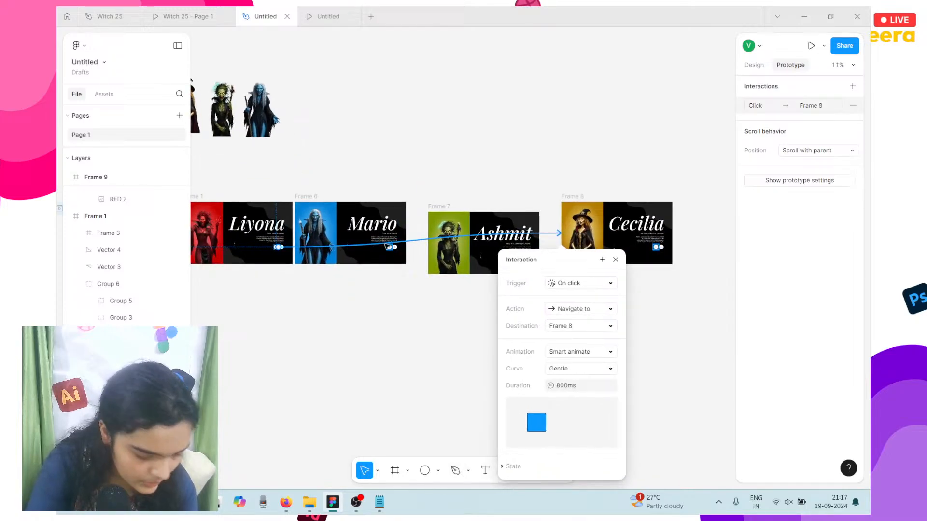
Step: Link Mario's back arrow to the Liyona slide and his next arrow to Frame 7
{"action": "left_click", "coordinate": [392, 251]}
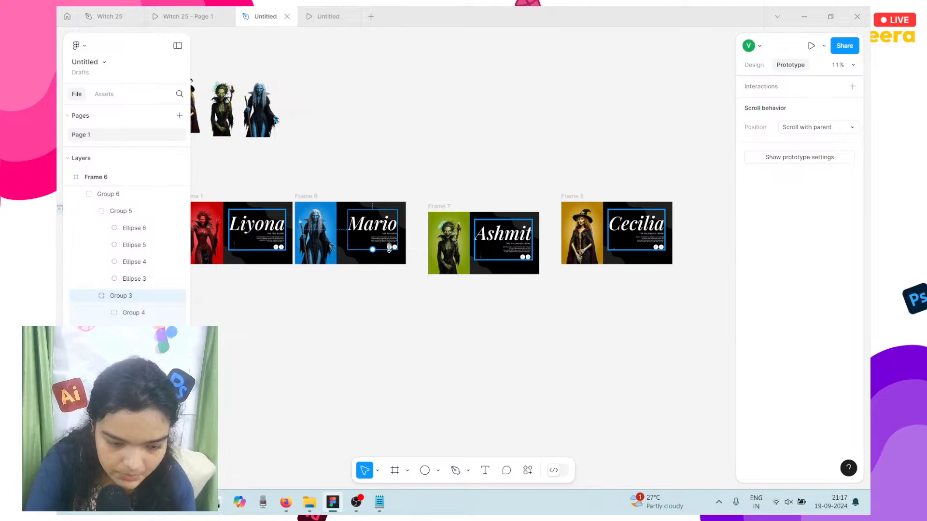
{"action": "scroll", "coordinate": [391, 249], "scroll_direction": "up", "scroll_amount": 4}
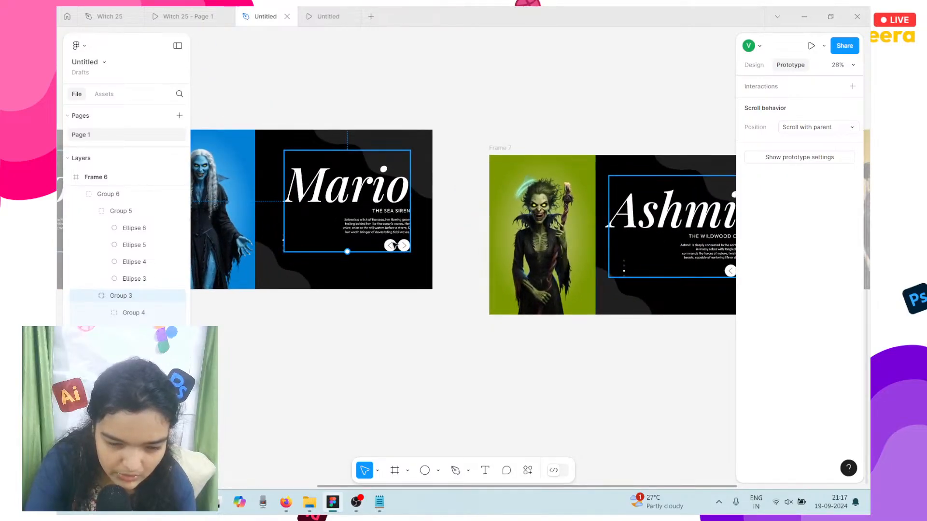
{"action": "scroll", "coordinate": [395, 245], "scroll_direction": "left", "scroll_amount": 3}
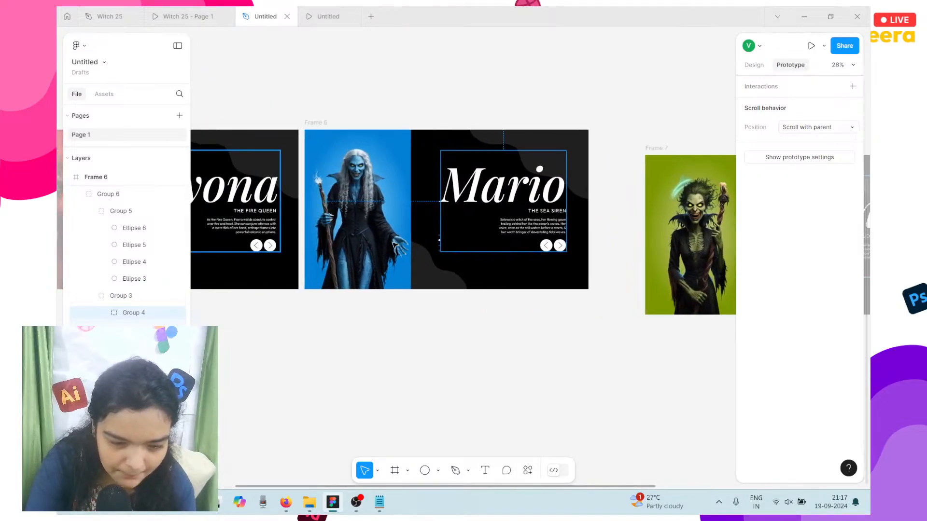
{"action": "double_click", "coordinate": [546, 247]}
{"action": "left_click_drag", "start_coordinate": [496, 250], "coordinate": [295, 254]}
{"action": "key", "text": "Escape"}
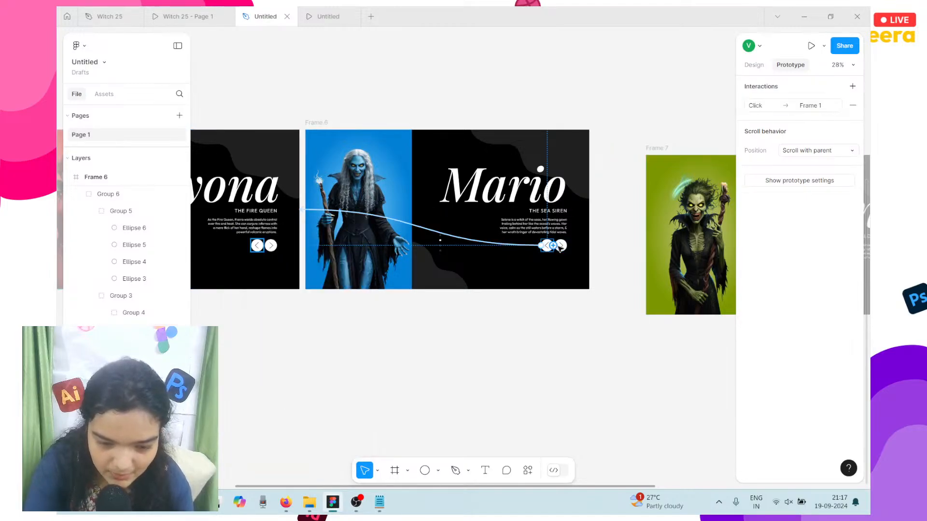
{"action": "left_click", "coordinate": [563, 246]}
{"action": "left_click_drag", "start_coordinate": [566, 246], "coordinate": [668, 250]}
{"action": "scroll", "coordinate": [578, 269], "scroll_direction": "right", "scroll_amount": 8}
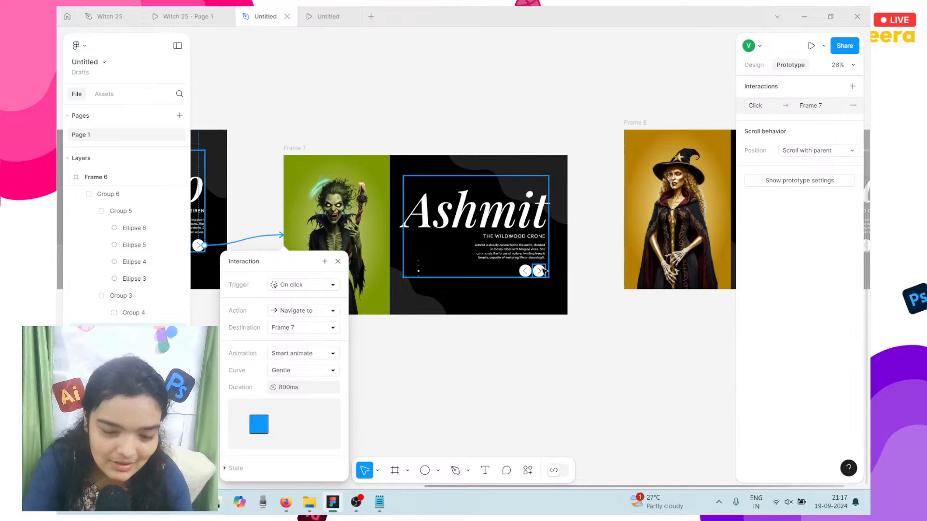
Step: Link Ashmit's next arrow to Frame 8 and add a second connection back to Frame 6
{"action": "left_click", "coordinate": [539, 271]}
{"action": "left_click", "coordinate": [543, 272]}
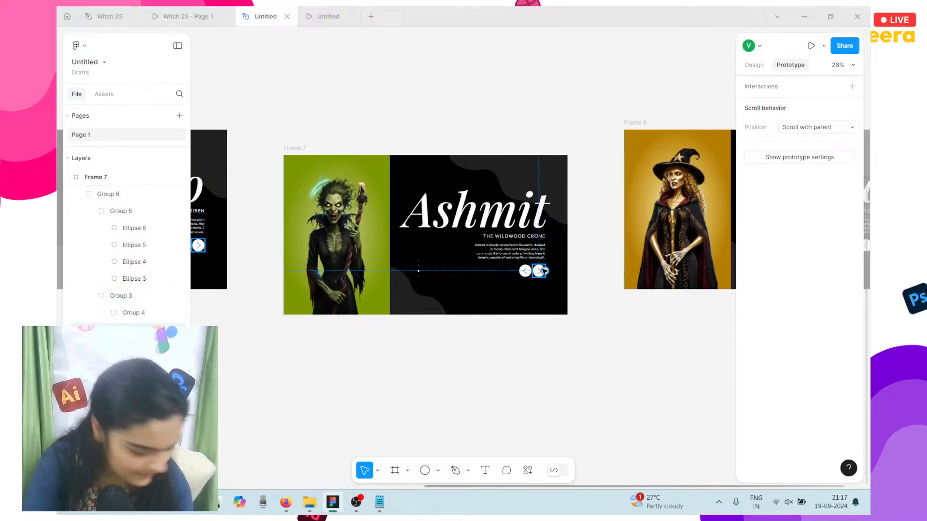
{"action": "left_click_drag", "start_coordinate": [545, 271], "coordinate": [628, 243]}
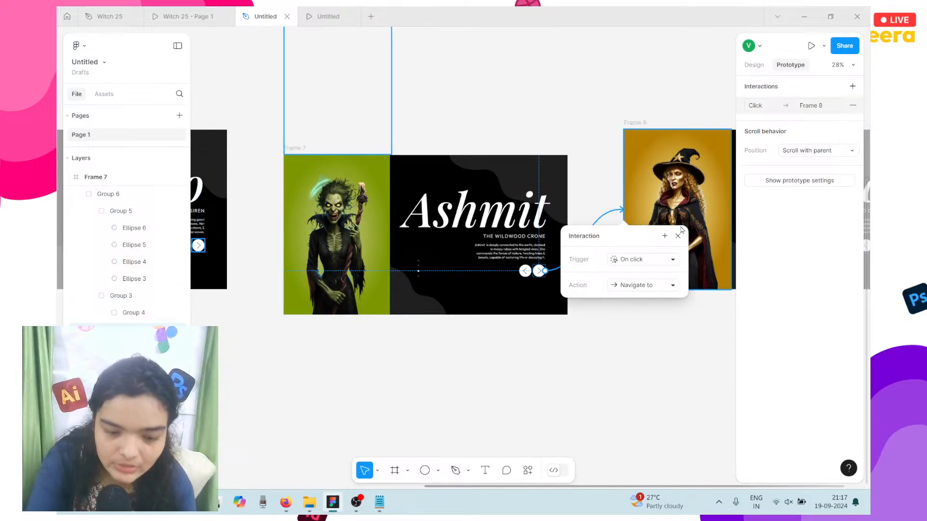
{"action": "left_click", "coordinate": [530, 274]}
{"action": "left_click_drag", "start_coordinate": [534, 272], "coordinate": [226, 240]}
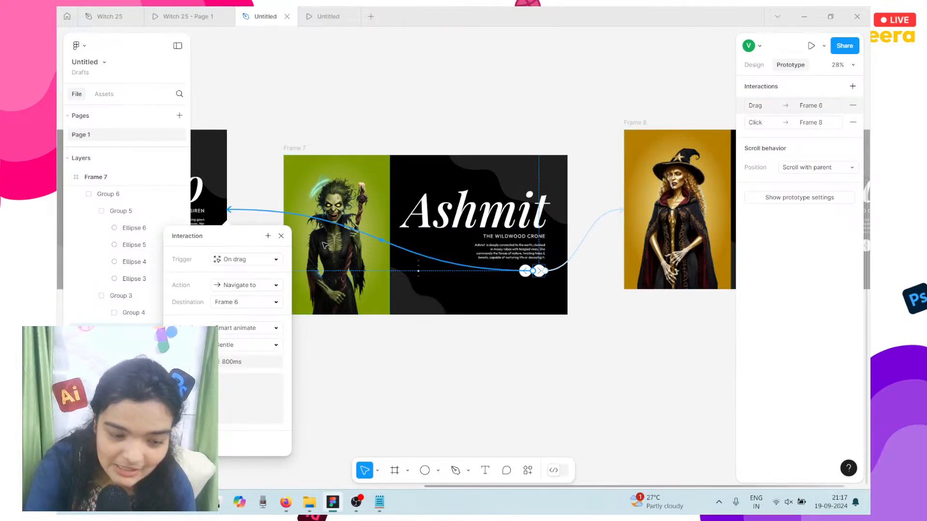
Step: Link Cecilia's back arrow to Frame 7
{"action": "scroll", "coordinate": [469, 233], "scroll_direction": "right", "scroll_amount": 5}
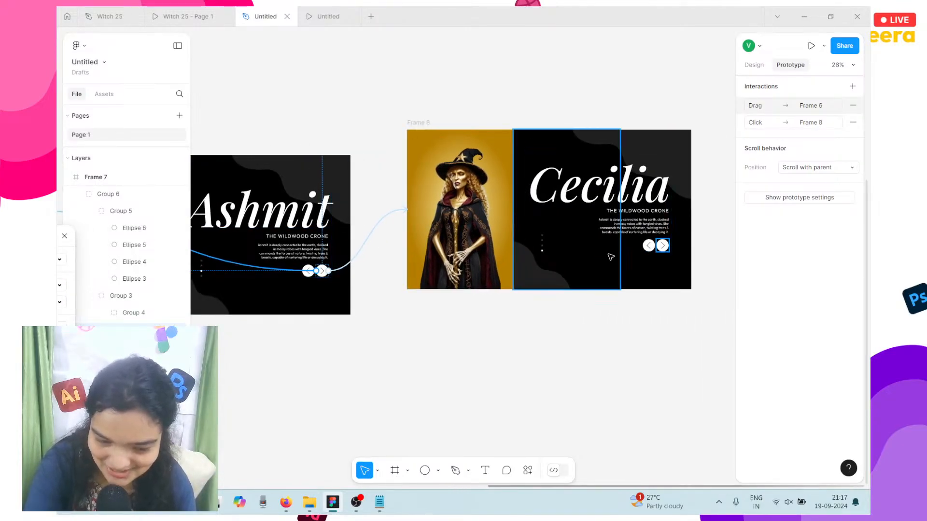
{"action": "left_click", "coordinate": [652, 247]}
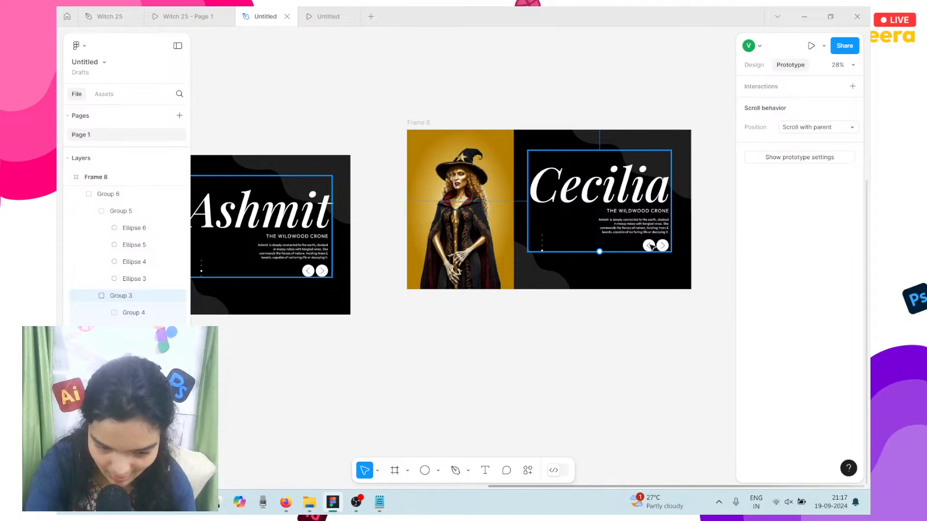
{"action": "left_click", "coordinate": [652, 247]}
{"action": "left_click", "coordinate": [651, 247]}
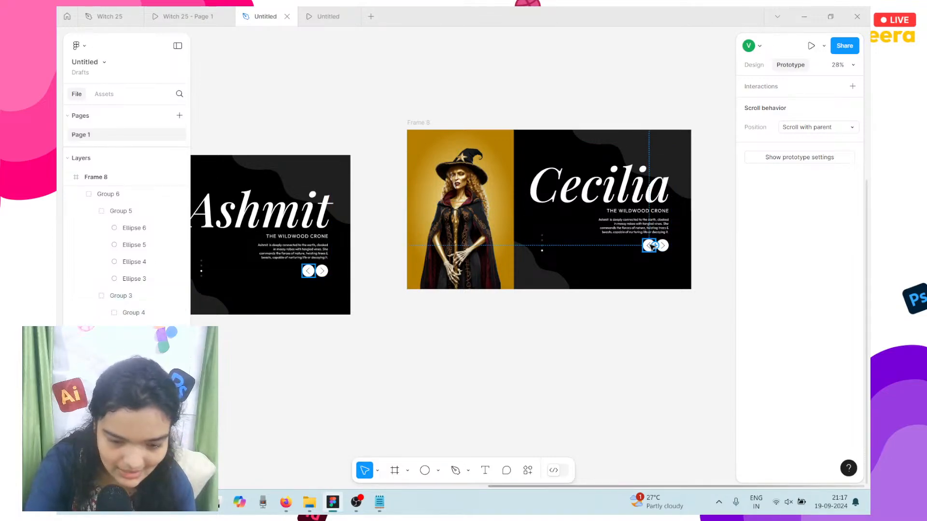
{"action": "left_click_drag", "start_coordinate": [654, 245], "coordinate": [352, 235]}
{"action": "left_click", "coordinate": [659, 247]}
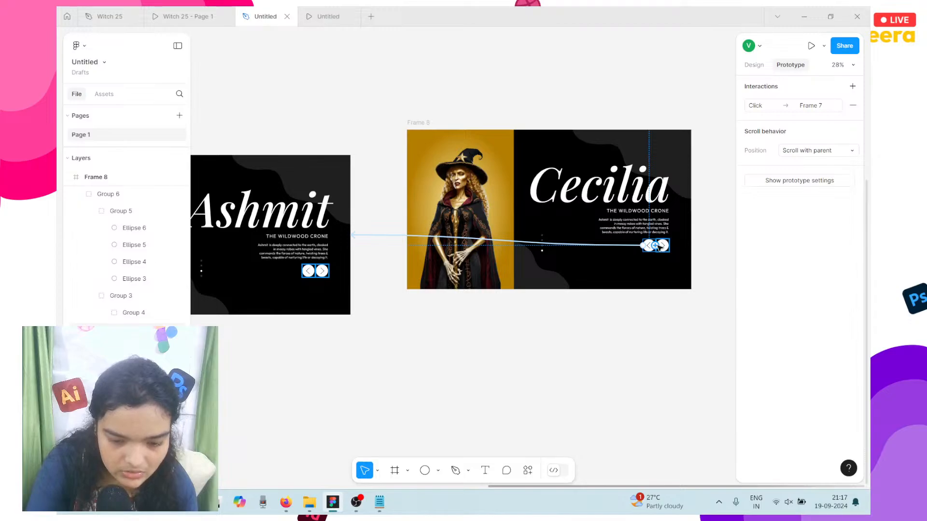
{"action": "scroll", "coordinate": [661, 247], "scroll_direction": "down", "scroll_amount": 4}
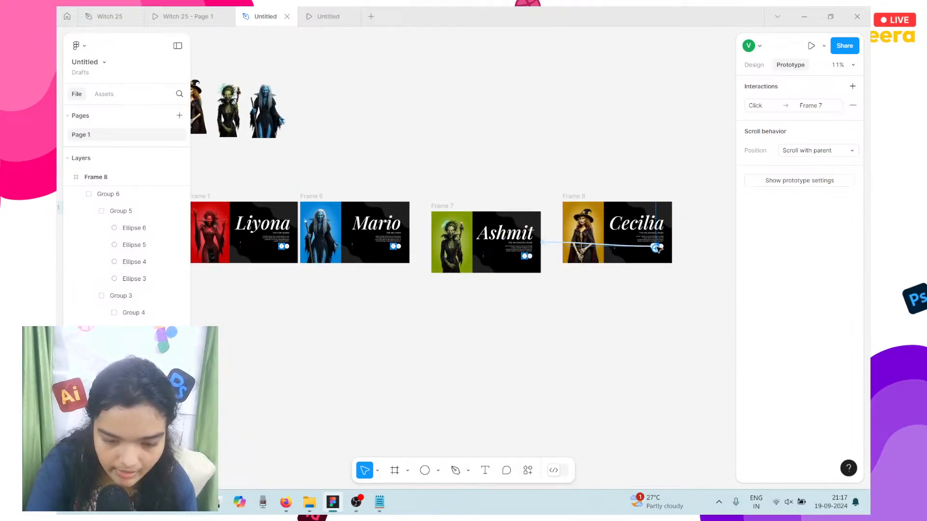
{"action": "scroll", "coordinate": [664, 247], "scroll_direction": "up", "scroll_amount": 4}
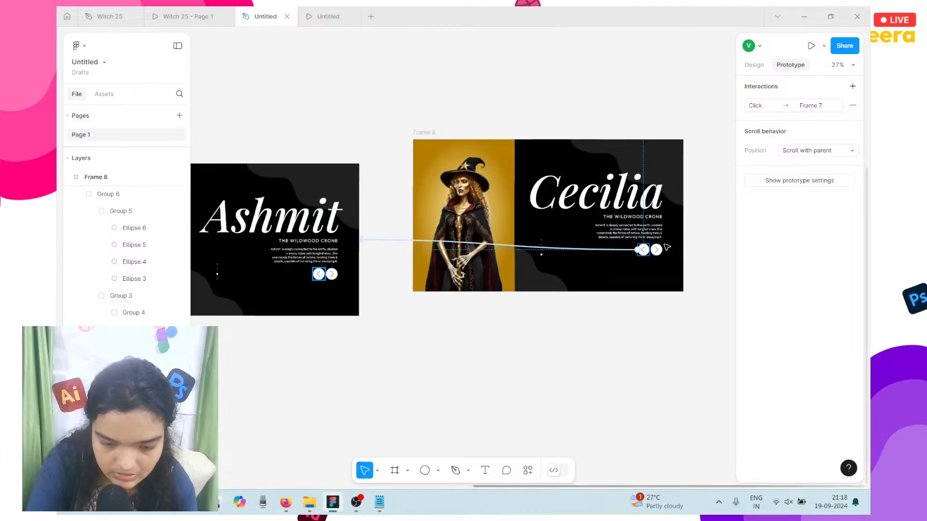
Step: Link Cecilia's next arrow to loop back to Frame 1 and play the prototype
{"action": "left_click", "coordinate": [660, 247]}
{"action": "scroll", "coordinate": [664, 248], "scroll_direction": "left", "scroll_amount": 1}
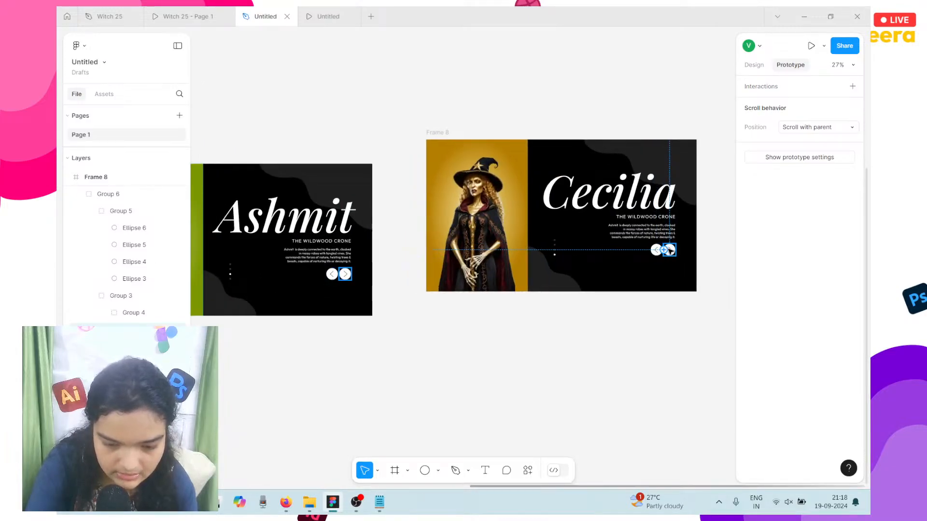
{"action": "scroll", "coordinate": [671, 250], "scroll_direction": "down", "scroll_amount": 2}
{"action": "left_click_drag", "start_coordinate": [504, 392], "coordinate": [130, 263]}
{"action": "left_click_drag", "start_coordinate": [76, 232], "coordinate": [78, 233]}
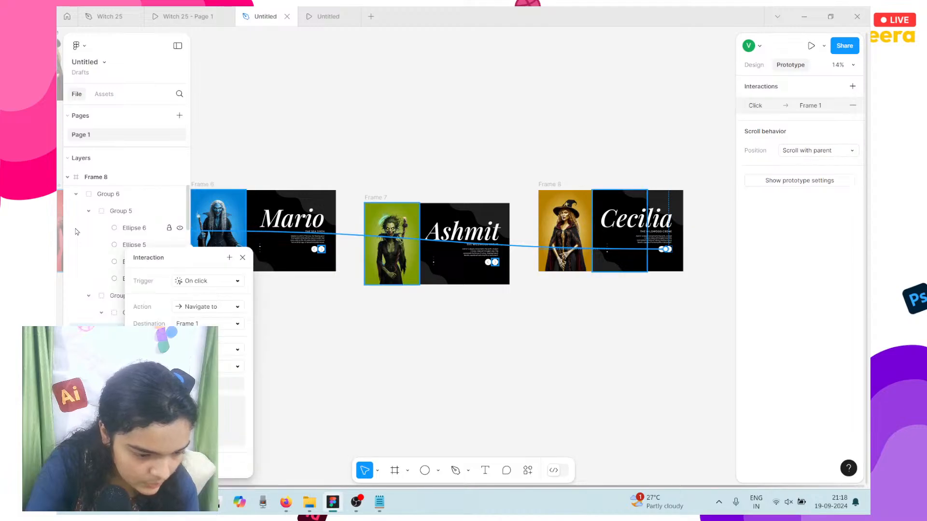
{"action": "scroll", "coordinate": [331, 194], "scroll_direction": "left", "scroll_amount": 2}
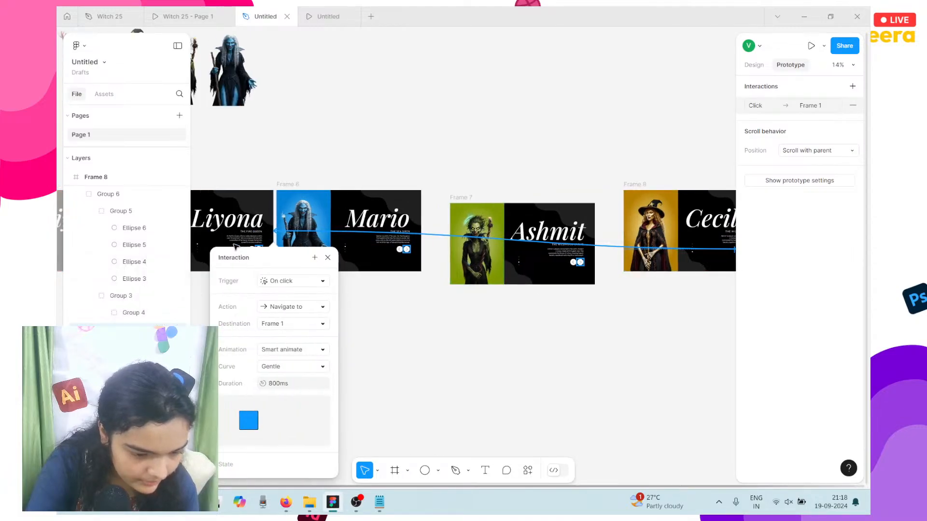
{"action": "left_click", "coordinate": [321, 166]}
{"action": "left_click", "coordinate": [326, 14]}
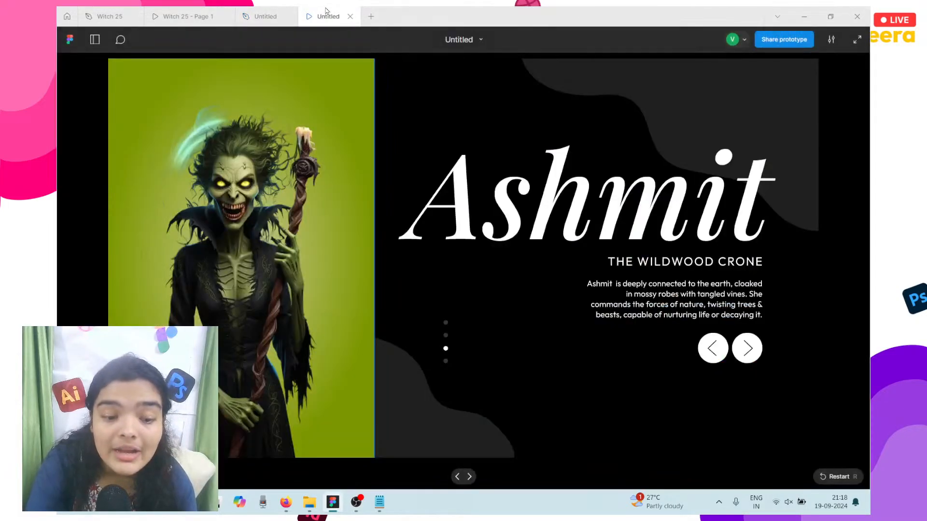
Step: Click the slide arrows forward and back to test the witch slide transitions
{"action": "left_click", "coordinate": [750, 349]}
{"action": "left_click", "coordinate": [748, 348]}
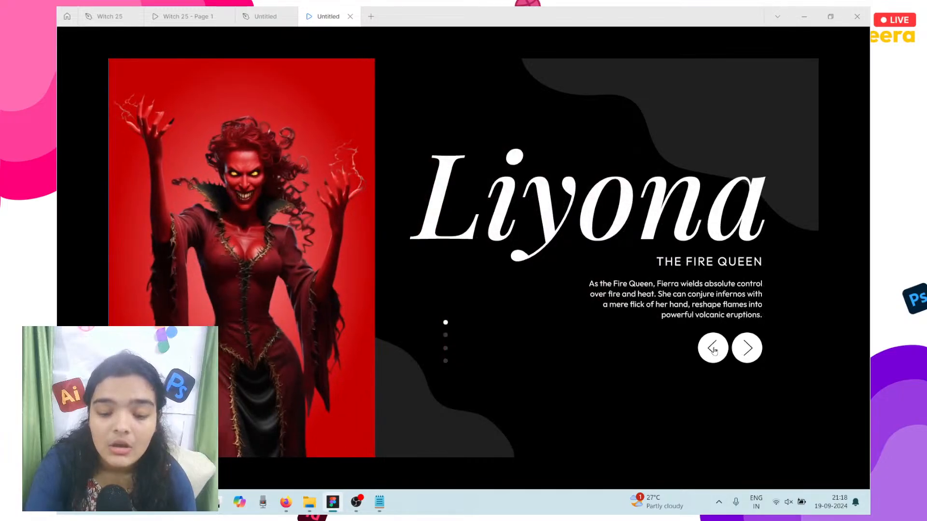
{"action": "left_click", "coordinate": [713, 348]}
{"action": "left_click", "coordinate": [714, 349]}
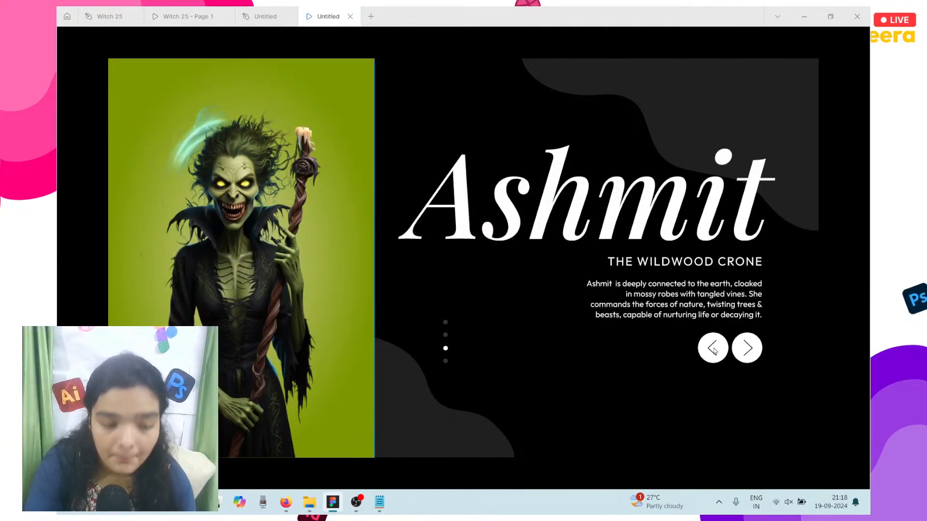
{"action": "left_click", "coordinate": [747, 348]}
{"action": "left_click", "coordinate": [748, 348]}
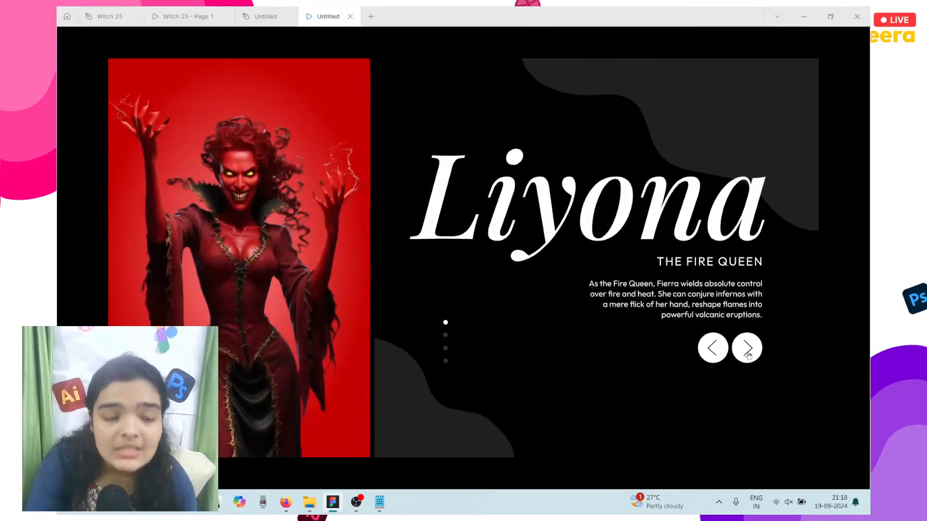
{"action": "left_click", "coordinate": [748, 355]}
{"action": "left_click", "coordinate": [748, 355]}
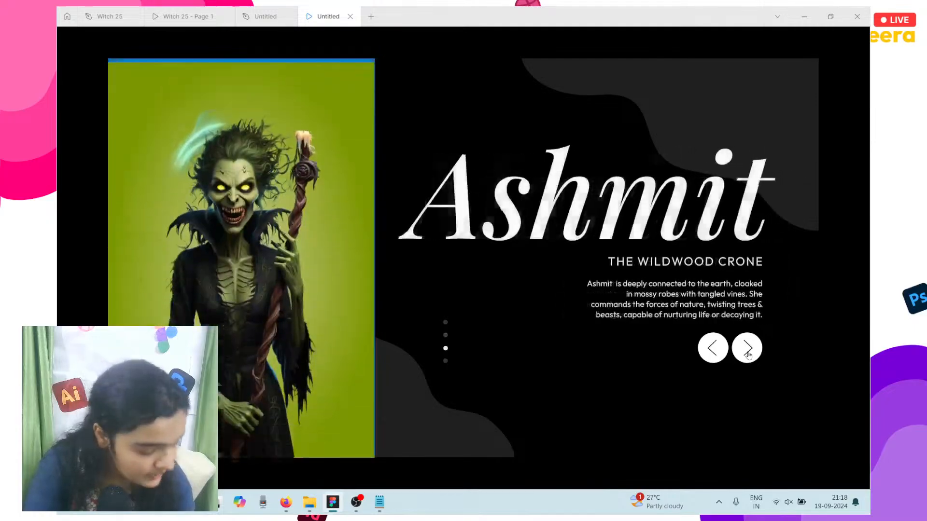
{"action": "left_click", "coordinate": [748, 356]}
{"action": "left_click", "coordinate": [749, 355]}
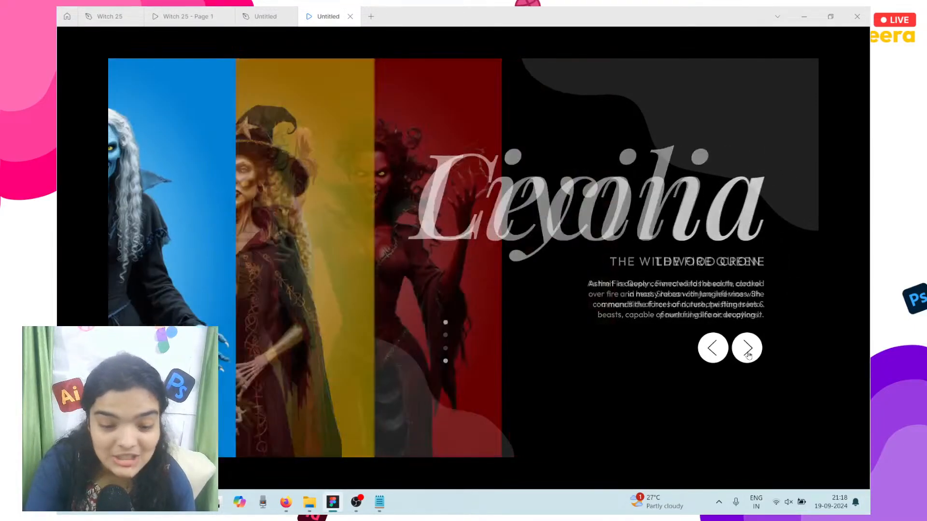
{"action": "left_click", "coordinate": [748, 355]}
{"action": "left_click", "coordinate": [748, 356]}
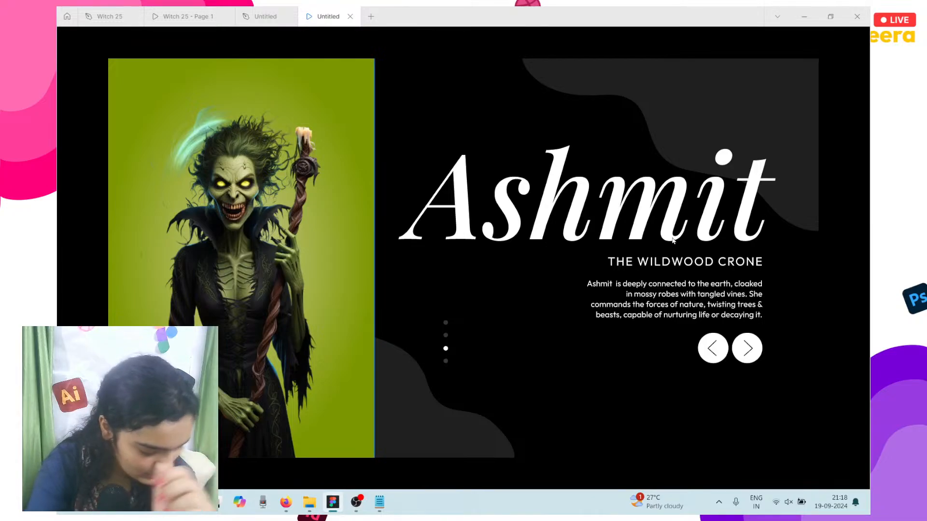
Step: Confirm the loop from Ashmit through Cecilia back to Liyona, then copy the prototype's share link
{"action": "left_click", "coordinate": [754, 343]}
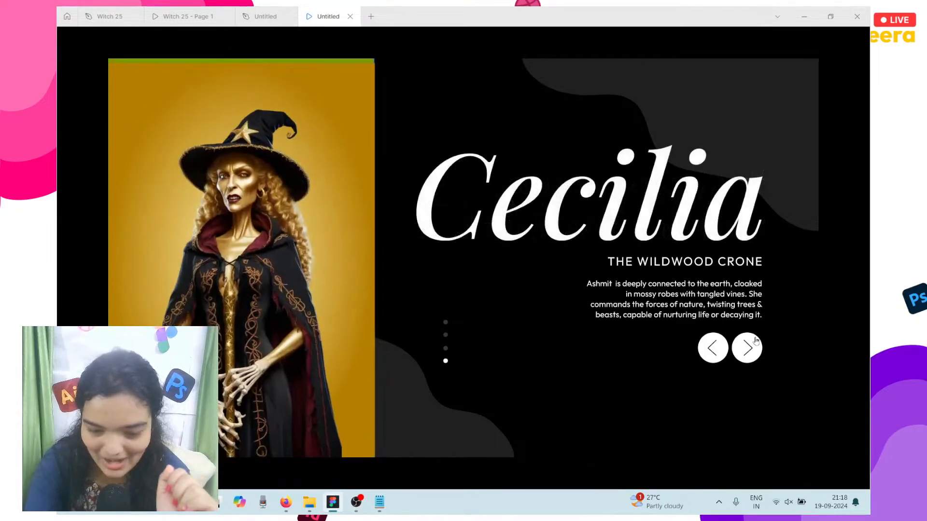
{"action": "left_click", "coordinate": [747, 347]}
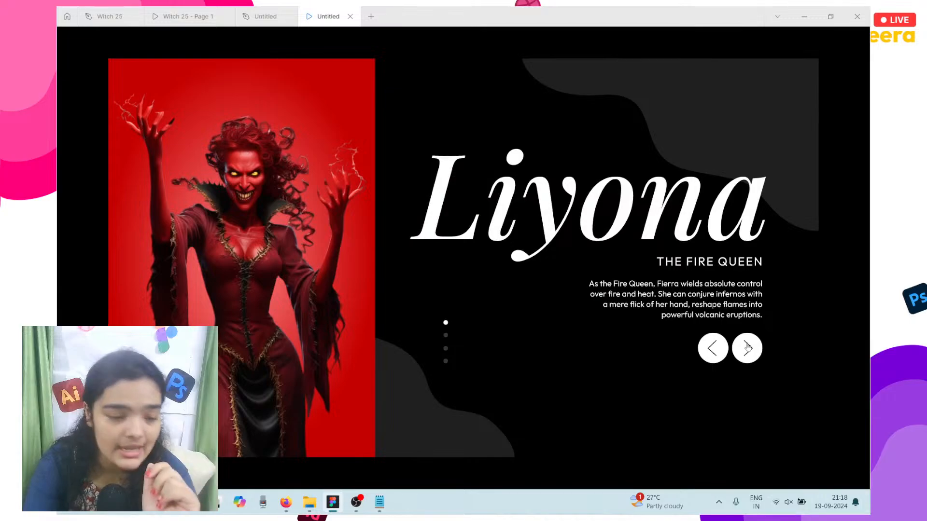
{"action": "left_click", "coordinate": [747, 346]}
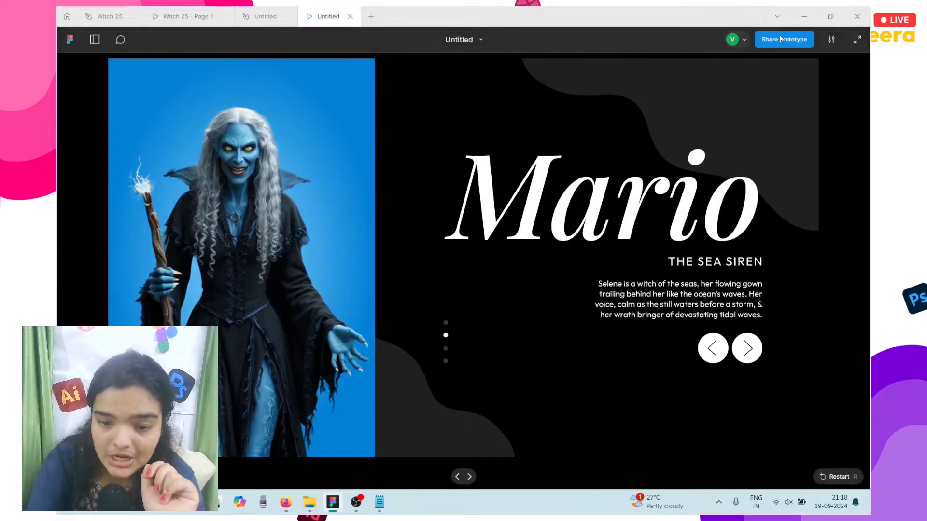
{"action": "left_click", "coordinate": [781, 39]}
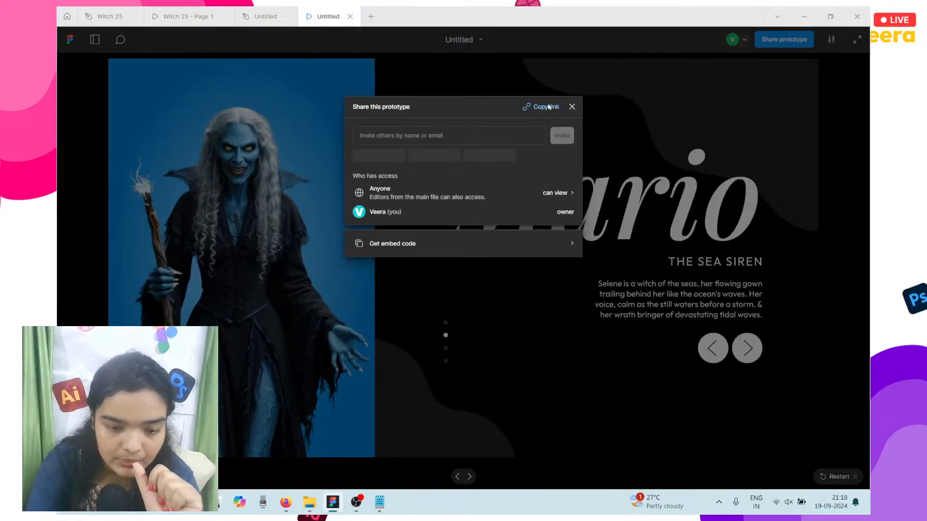
{"action": "left_click", "coordinate": [551, 106]}
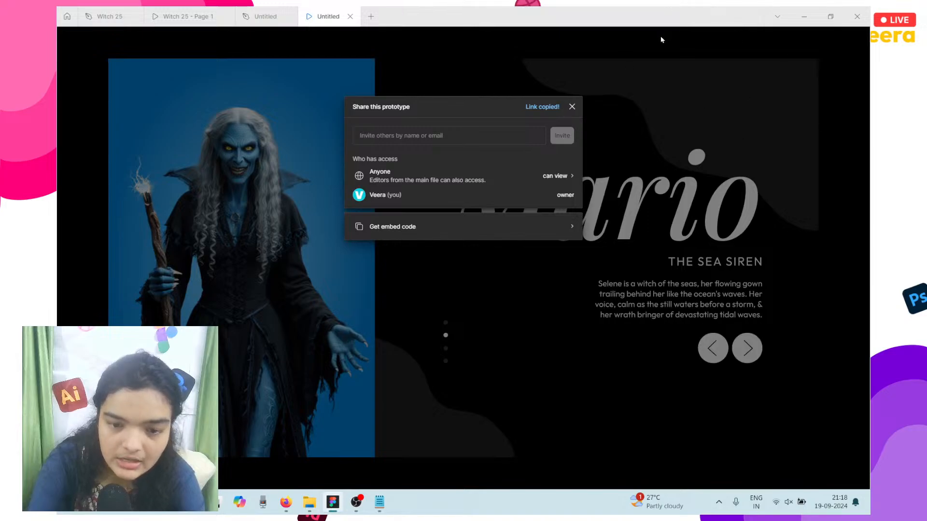
Step: Paste the Figma prototype link into YouTube Studio's live chat box and select it
{"action": "left_click", "coordinate": [285, 505]}
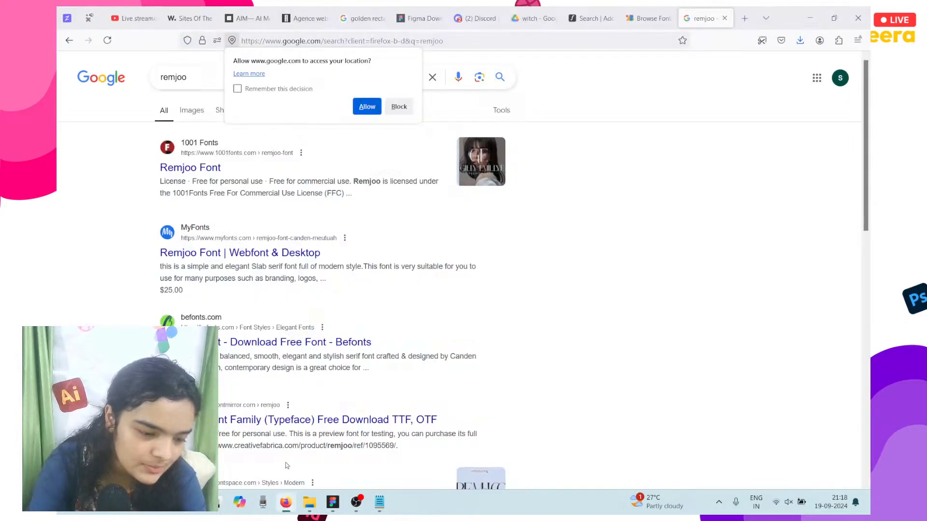
{"action": "left_click", "coordinate": [136, 18]}
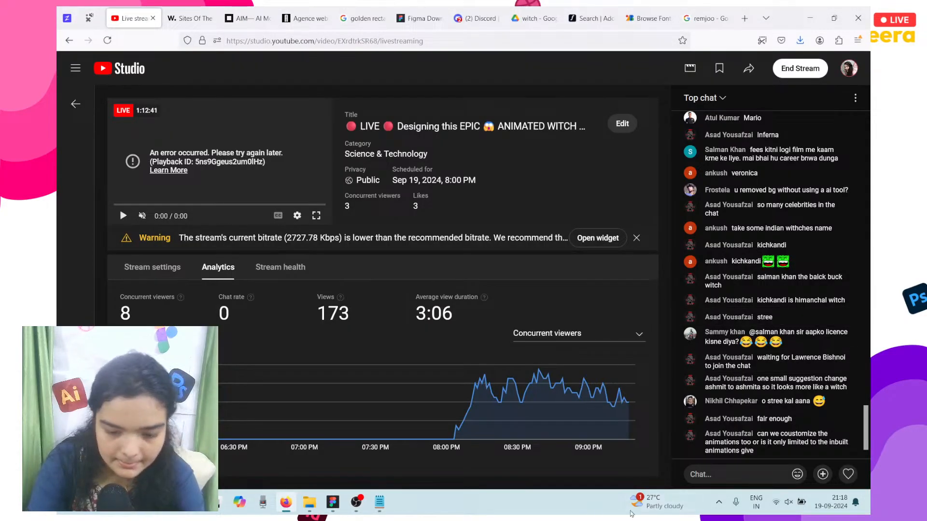
{"action": "left_click", "coordinate": [704, 473]}
{"action": "key", "text": "ctrl+v"}
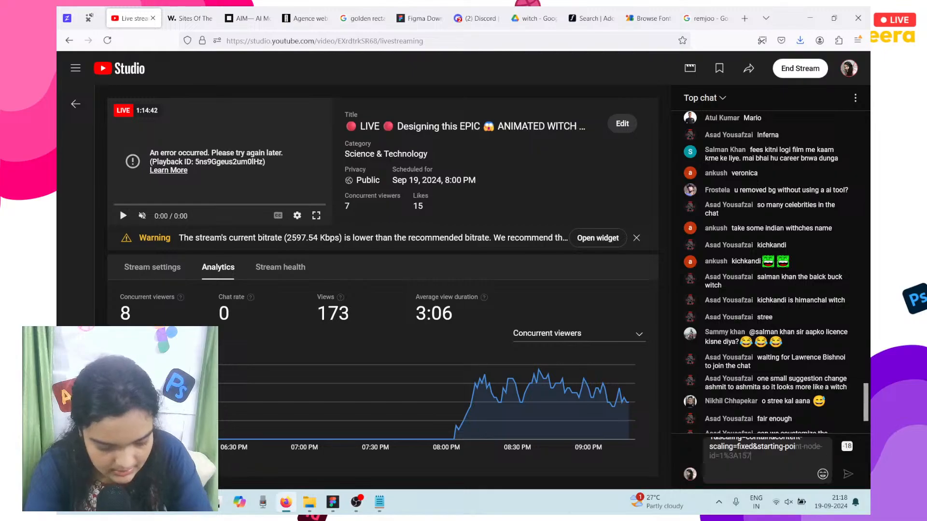
{"action": "key", "text": "ctrl+a"}
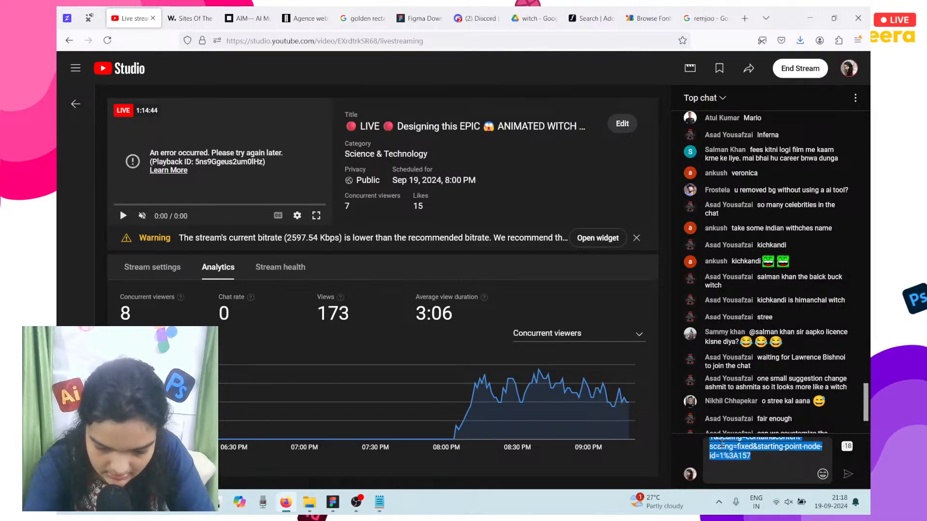
{"action": "left_click", "coordinate": [590, 18]}
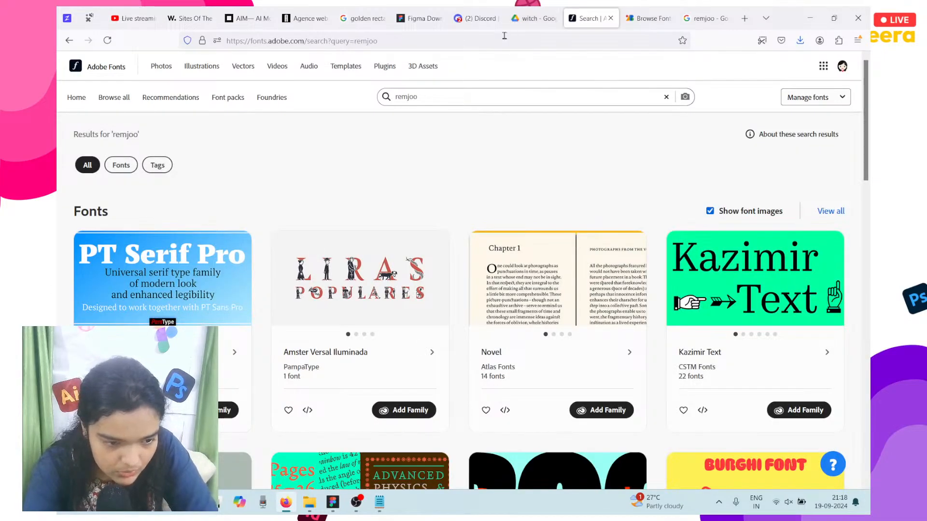
{"action": "left_click", "coordinate": [505, 39]}
{"action": "type", "text": "url short"}
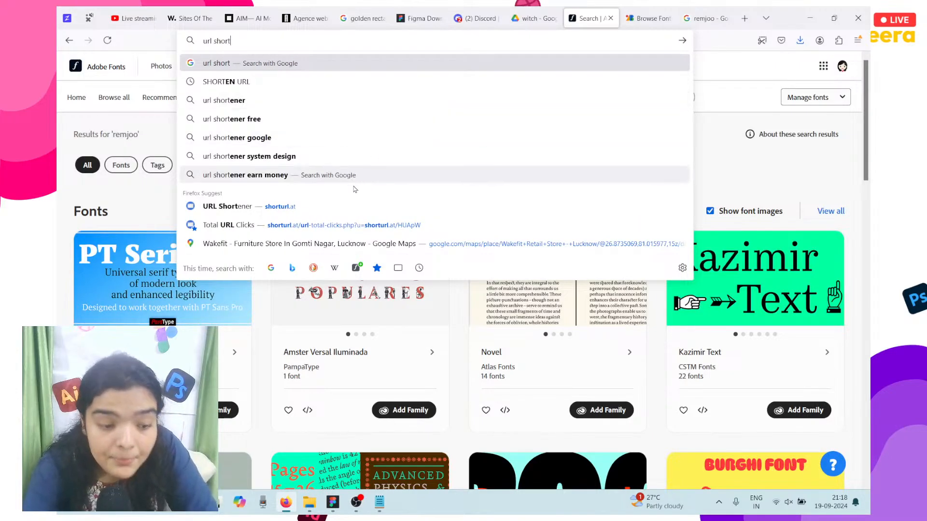
{"action": "left_click", "coordinate": [340, 215]}
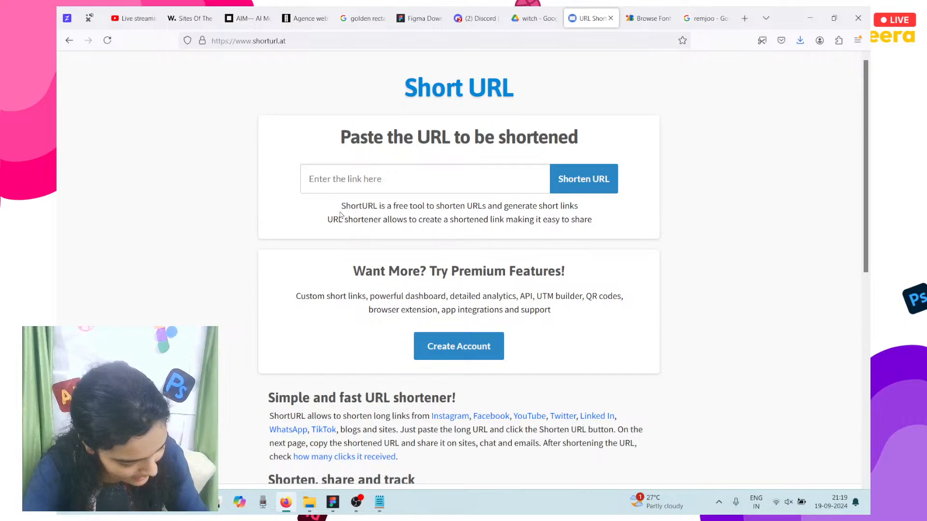
{"action": "left_click", "coordinate": [420, 184]}
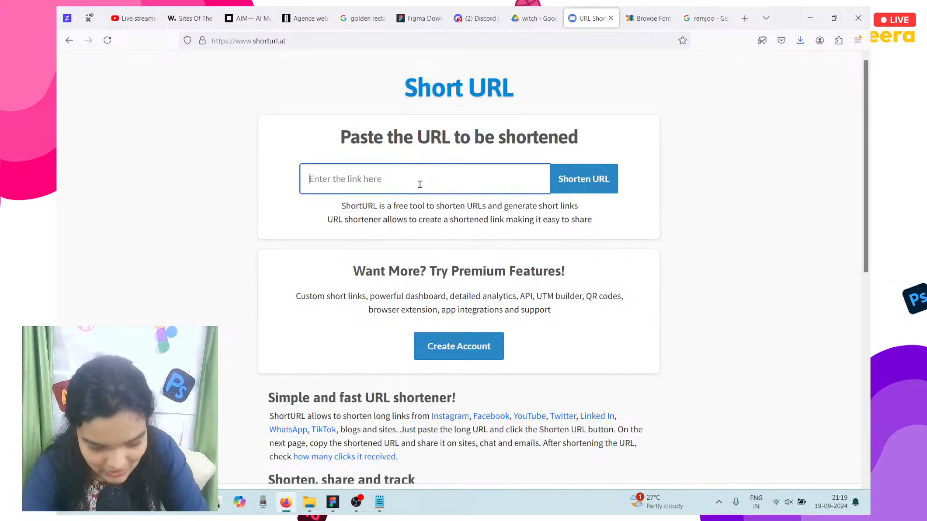
{"action": "key", "text": "Return"}
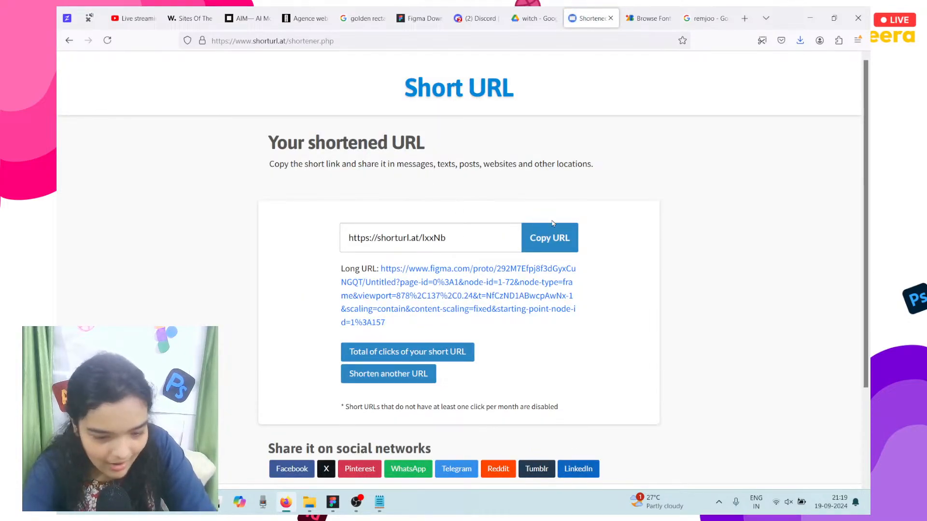
{"action": "left_click", "coordinate": [551, 233]}
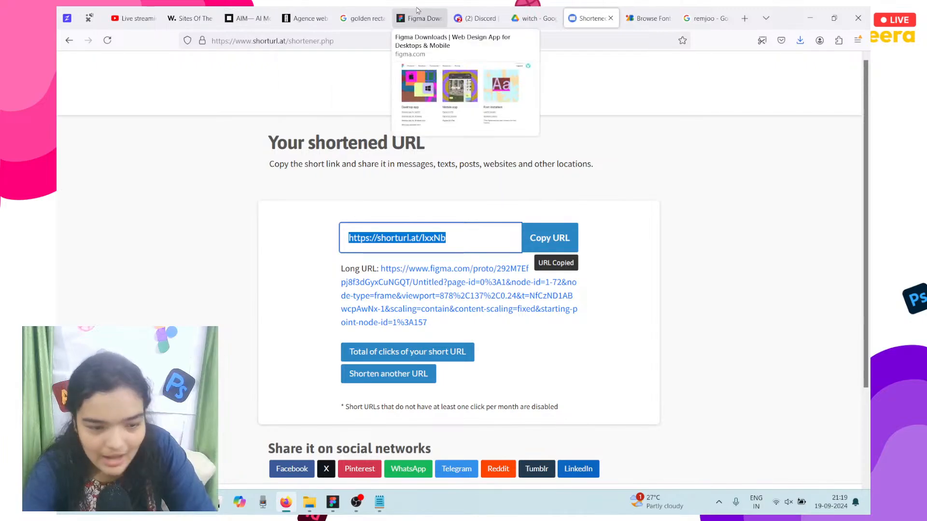
{"action": "left_click", "coordinate": [152, 11]}
{"action": "key", "text": "ctrl+v"}
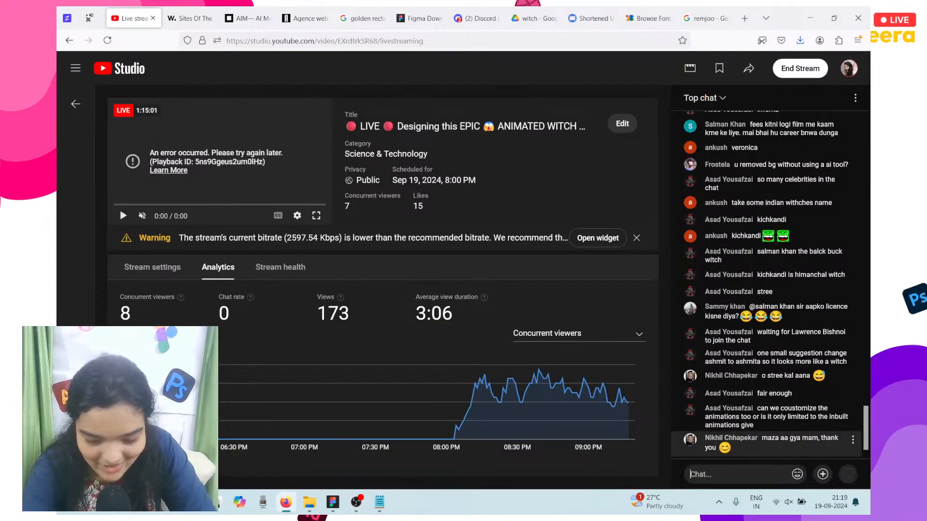
{"action": "key", "text": "Return"}
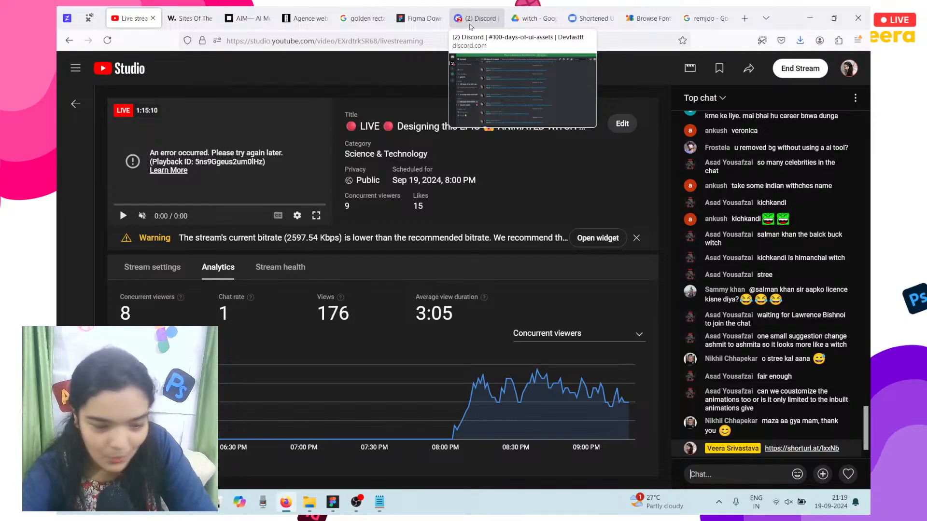
{"action": "left_click", "coordinate": [356, 502]}
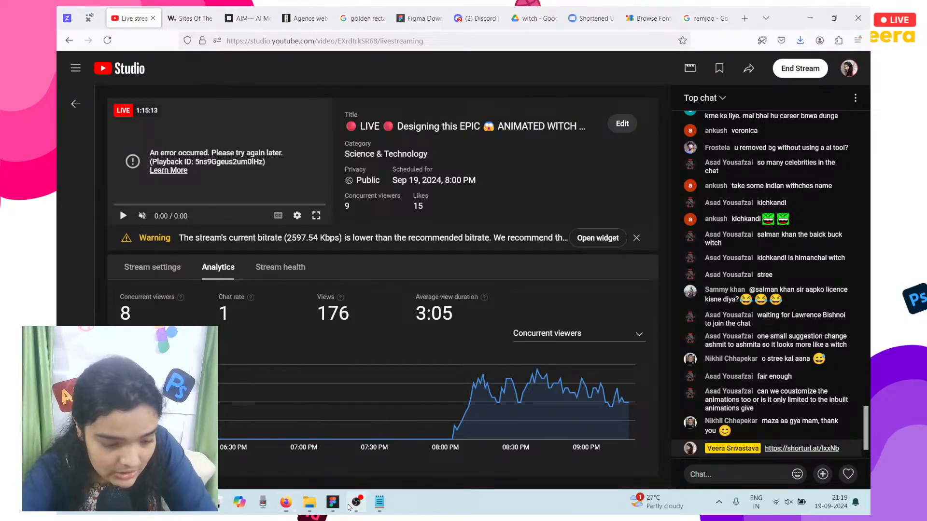
{"action": "left_click", "coordinate": [805, 12]}
Step: Close Figma's prototype share dialog, minimize Figma, and switch to Discord
{"action": "left_click", "coordinate": [332, 502]}
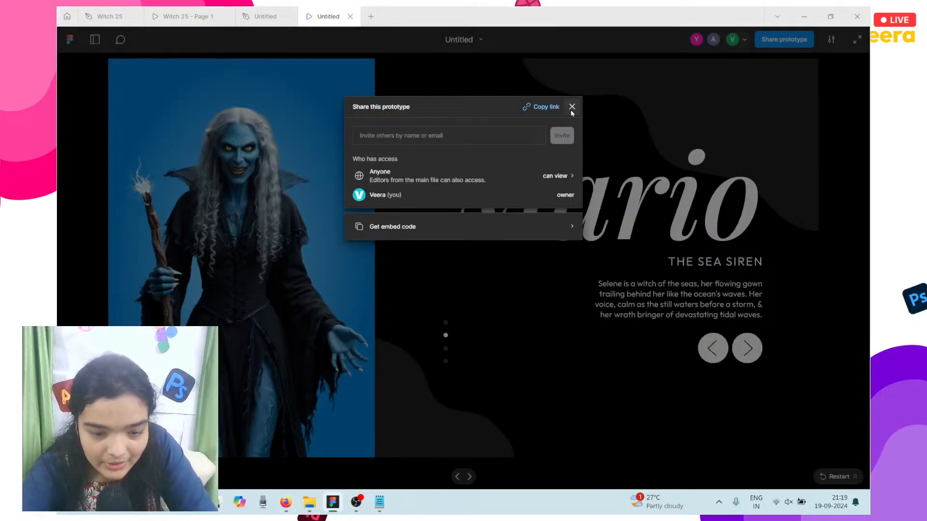
{"action": "left_click", "coordinate": [572, 108]}
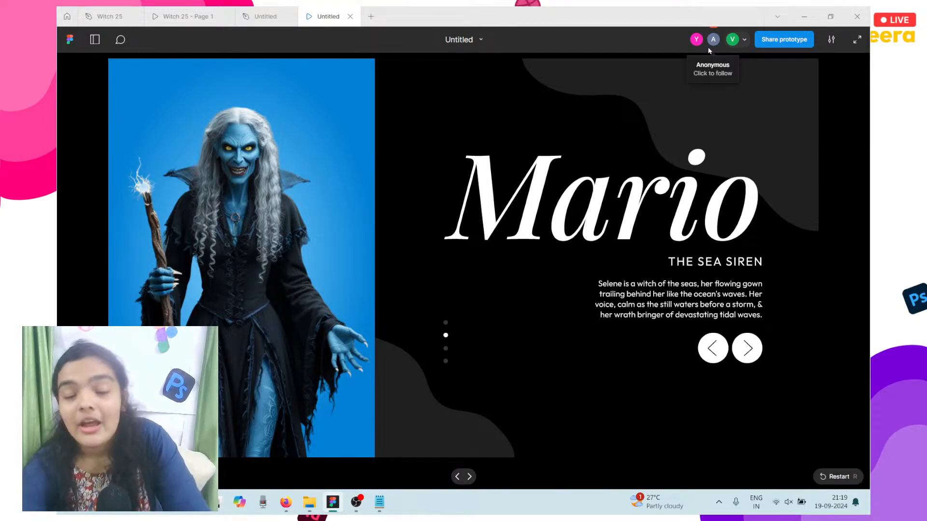
{"action": "left_click", "coordinate": [803, 16]}
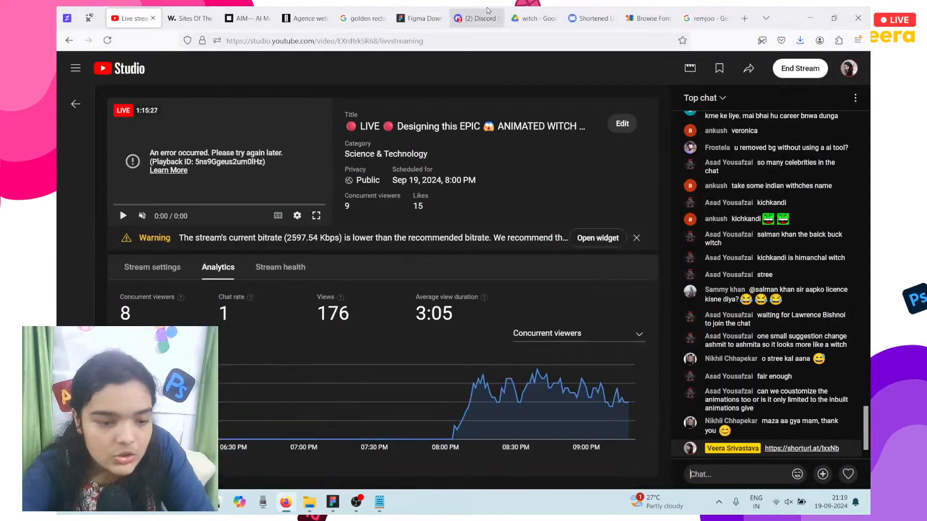
{"action": "left_click", "coordinate": [487, 11]}
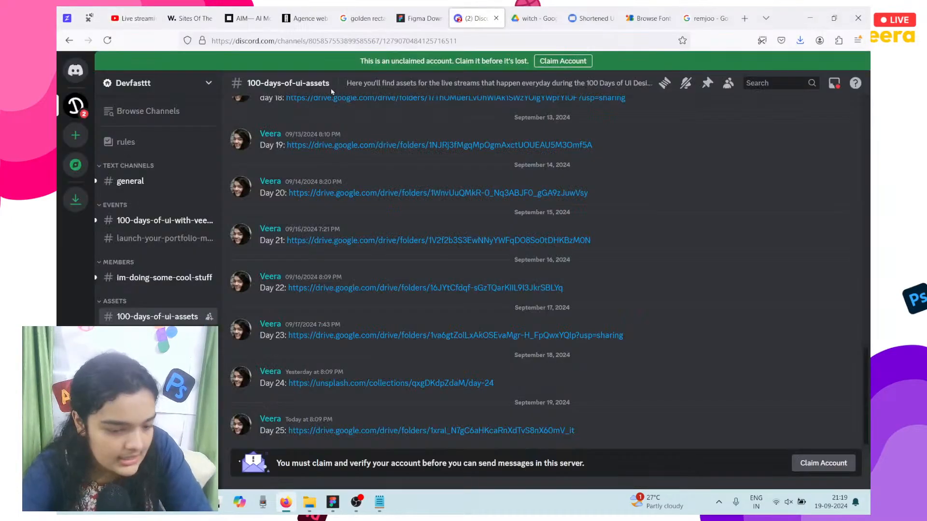
Step: Read through the general, request-assets and im-doing-some-cool-stuff channels in turn
{"action": "left_click", "coordinate": [143, 179]}
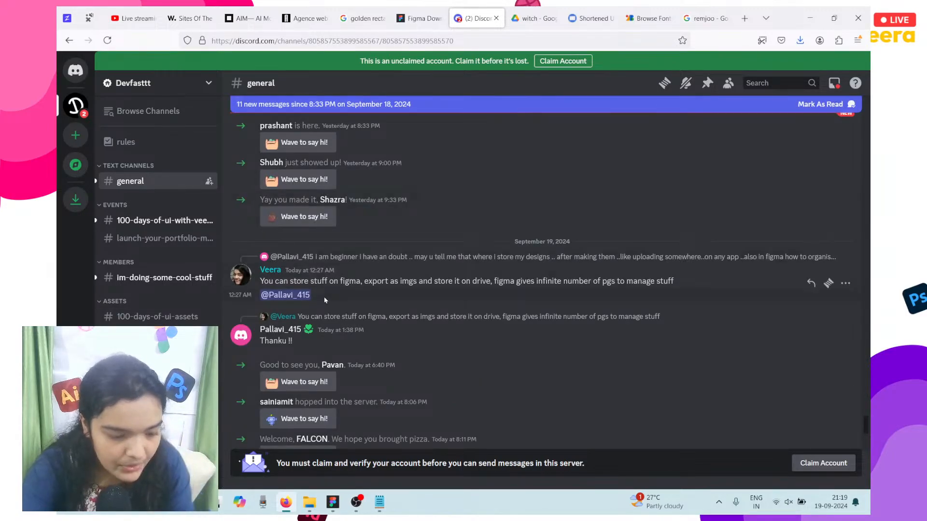
{"action": "scroll", "coordinate": [324, 300], "scroll_direction": "down", "scroll_amount": 4}
{"action": "scroll", "coordinate": [328, 259], "scroll_direction": "up", "scroll_amount": 3}
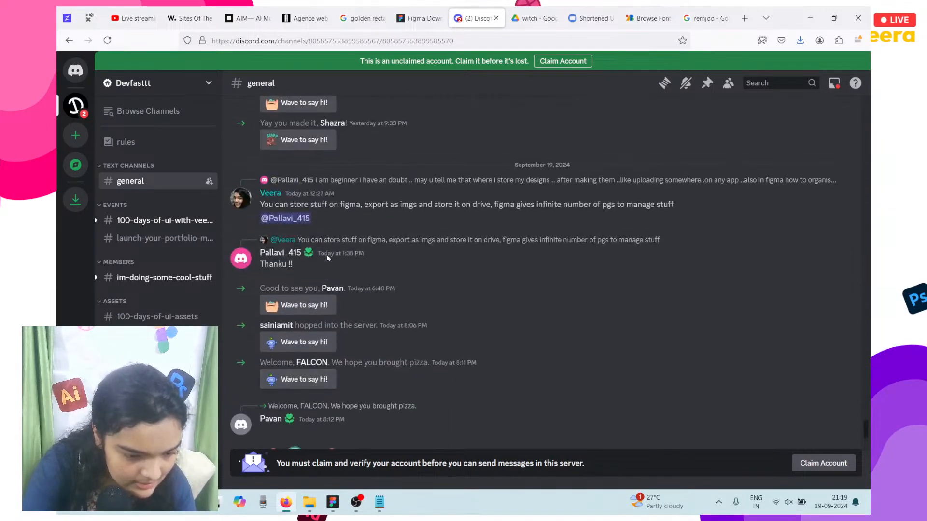
{"action": "scroll", "coordinate": [328, 259], "scroll_direction": "down", "scroll_amount": 2}
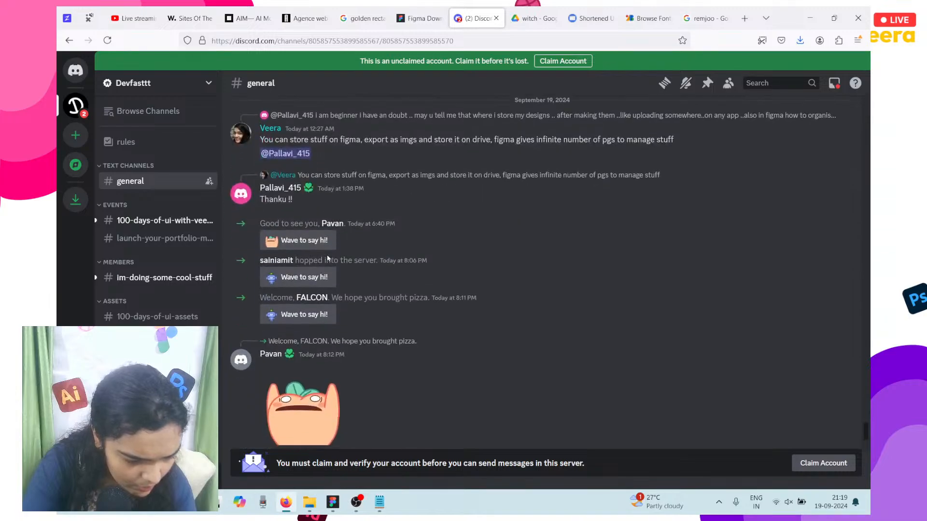
{"action": "left_click", "coordinate": [162, 335]}
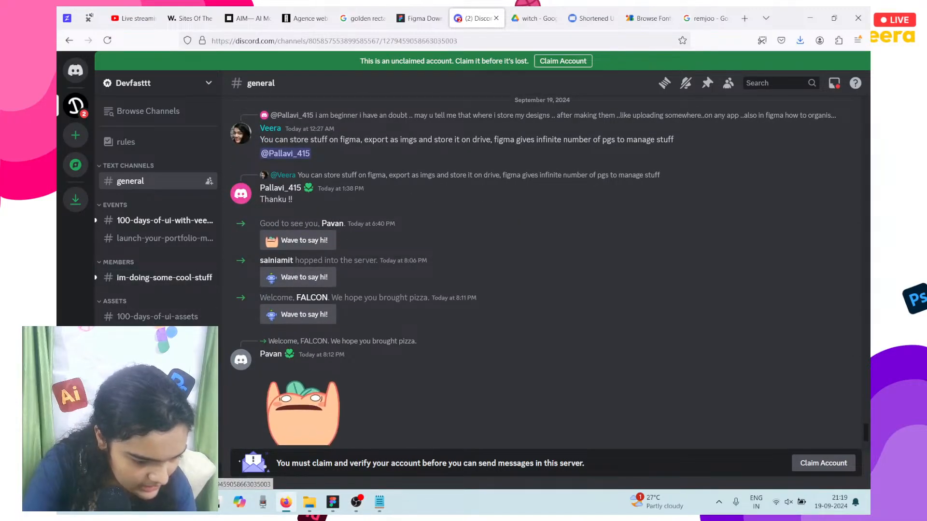
{"action": "scroll", "coordinate": [364, 309], "scroll_direction": "down", "scroll_amount": 12}
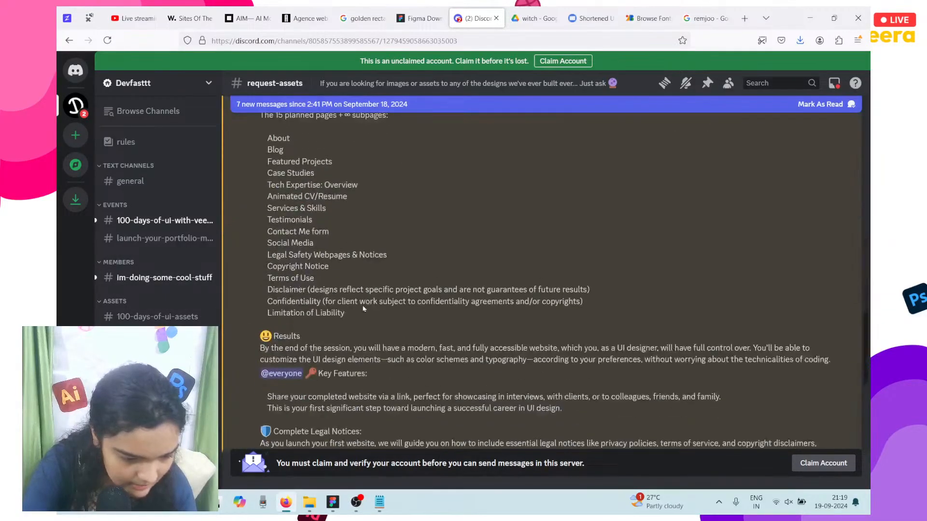
{"action": "scroll", "coordinate": [364, 309], "scroll_direction": "down", "scroll_amount": 7}
{"action": "scroll", "coordinate": [358, 323], "scroll_direction": "up", "scroll_amount": 8}
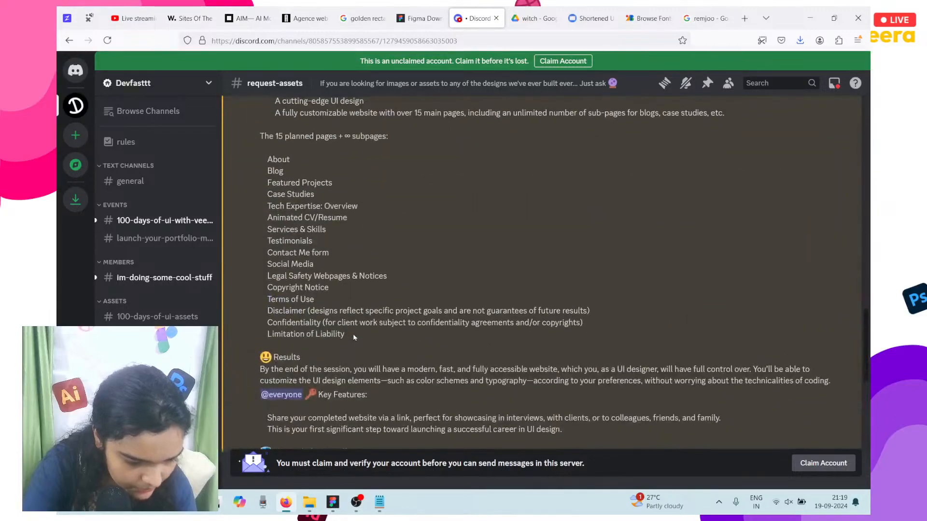
{"action": "scroll", "coordinate": [353, 334], "scroll_direction": "up", "scroll_amount": 10}
{"action": "left_click", "coordinate": [181, 287]}
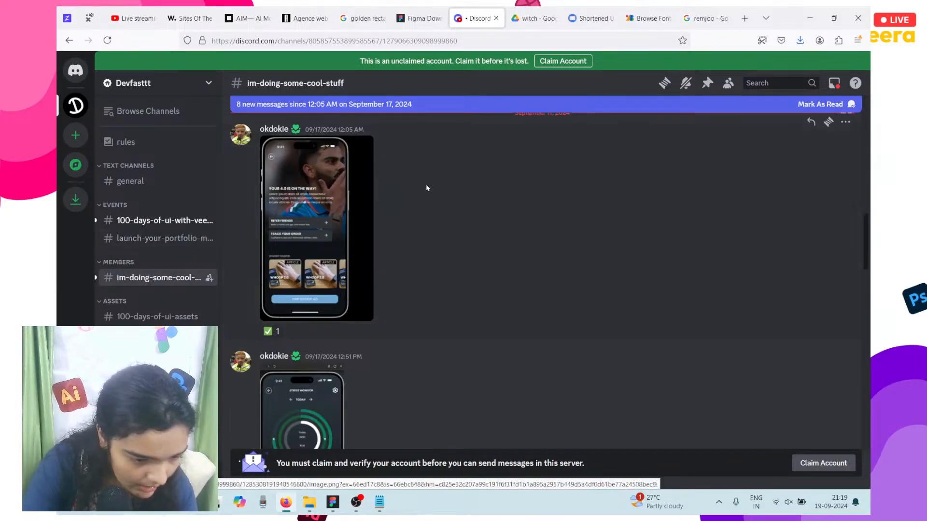
{"action": "scroll", "coordinate": [426, 188], "scroll_direction": "down", "scroll_amount": 15}
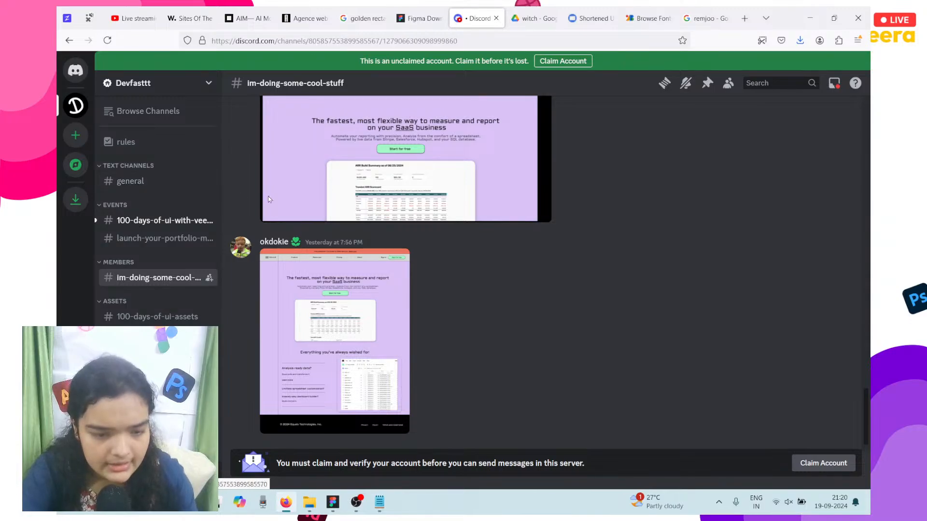
Step: Open the first shared Equals screenshot full size in its own browser tab, then return to Discord
{"action": "left_click", "coordinate": [341, 184]}
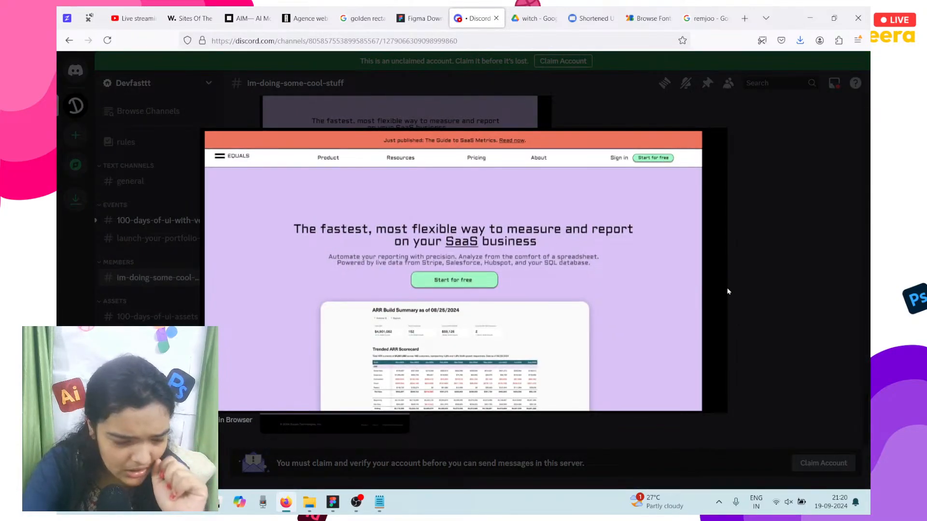
{"action": "left_click", "coordinate": [235, 420]}
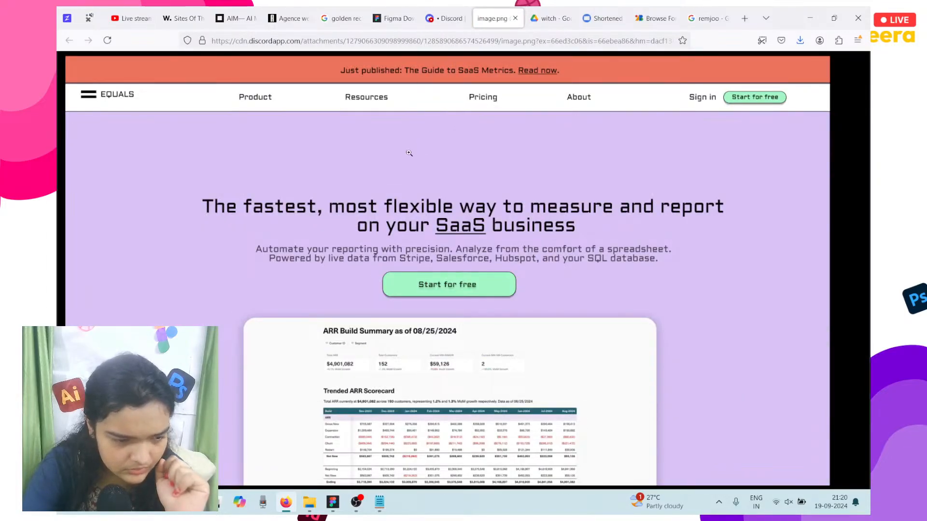
{"action": "left_click", "coordinate": [445, 20]}
Step: Close that viewer and open the other Equals screenshot in a new browser tab
{"action": "left_click", "coordinate": [745, 170]}
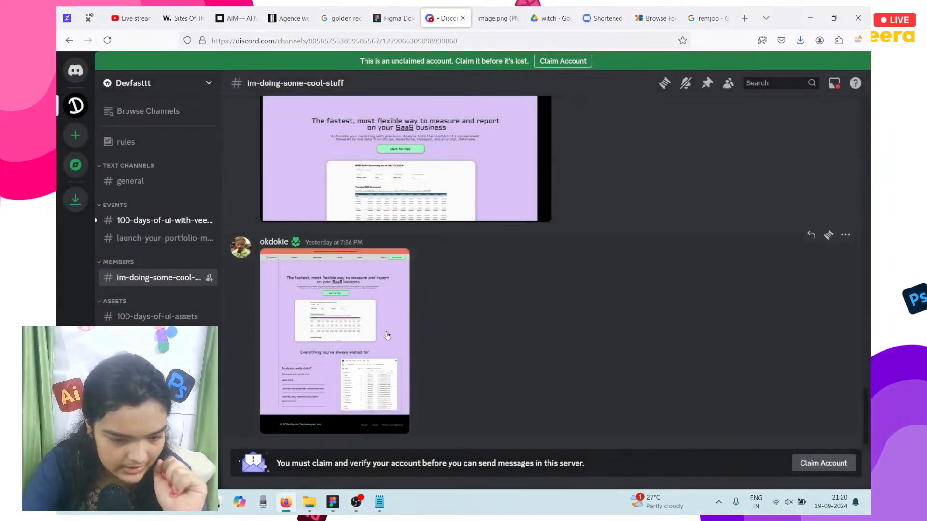
{"action": "left_click", "coordinate": [333, 417]}
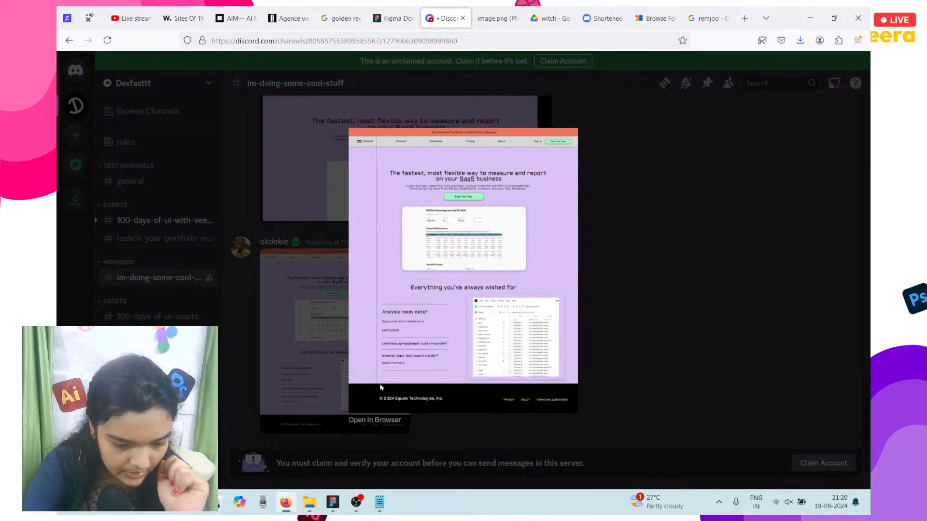
{"action": "left_click", "coordinate": [385, 422]}
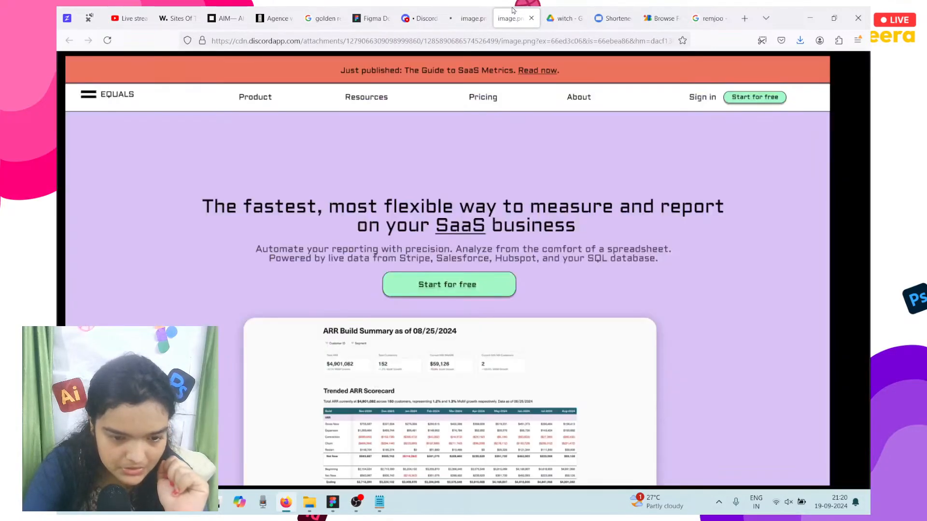
{"action": "left_click", "coordinate": [471, 12]}
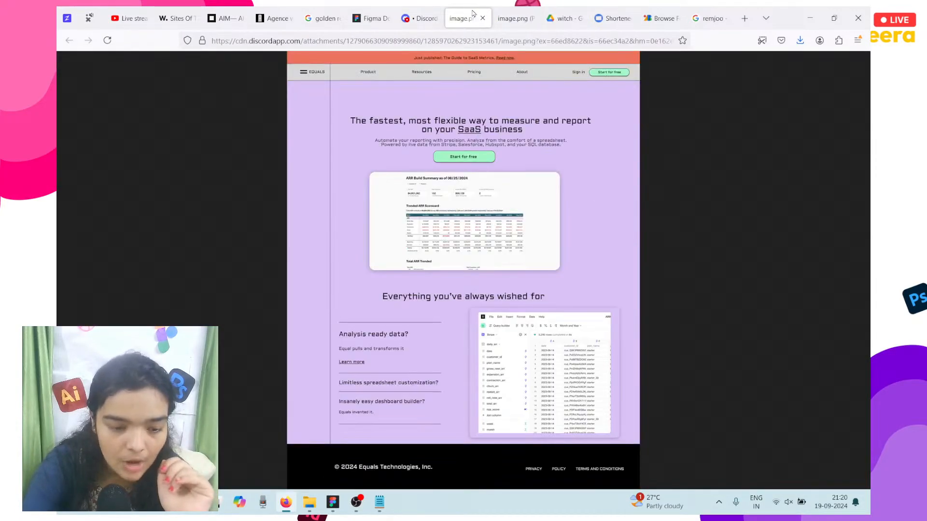
{"action": "left_click", "coordinate": [442, 115]}
{"action": "scroll", "coordinate": [442, 115], "scroll_direction": "up", "scroll_amount": 5}
{"action": "scroll", "coordinate": [441, 115], "scroll_direction": "down", "scroll_amount": 2}
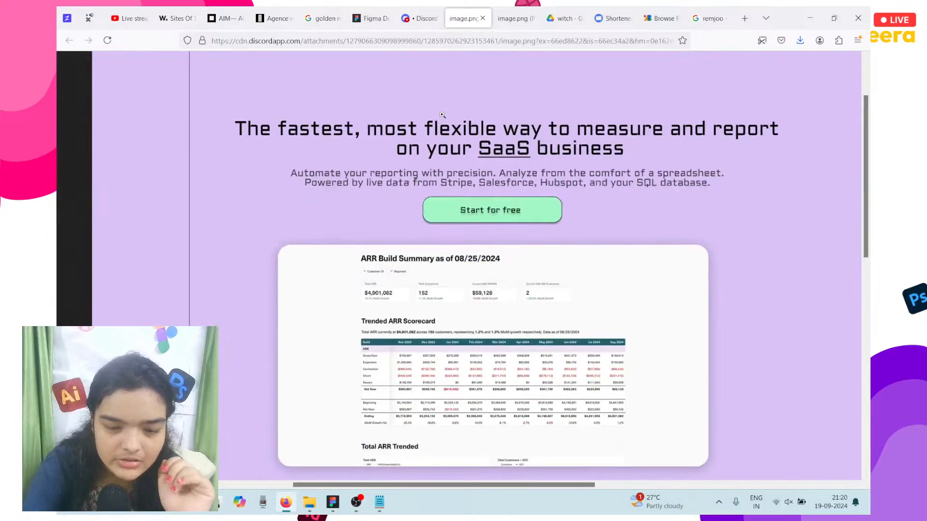
{"action": "scroll", "coordinate": [441, 115], "scroll_direction": "right", "scroll_amount": 1}
{"action": "scroll", "coordinate": [441, 114], "scroll_direction": "up", "scroll_amount": 3}
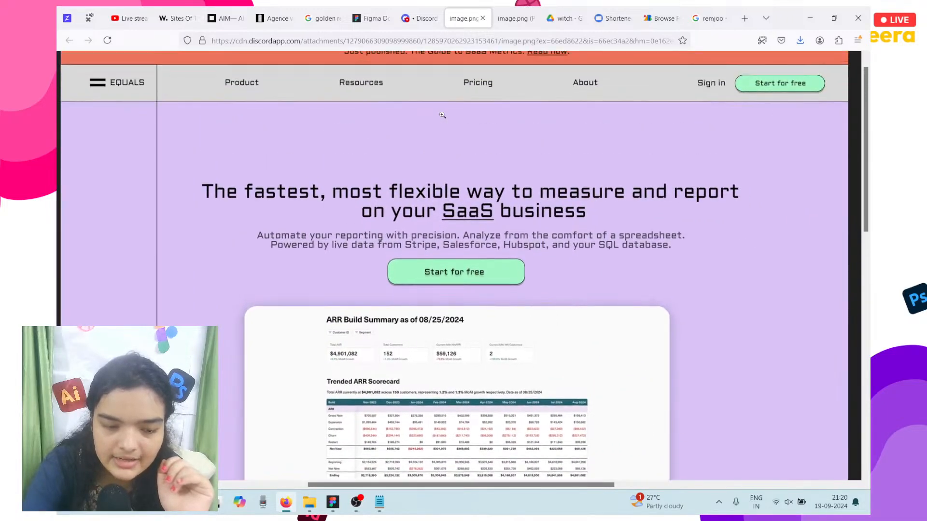
{"action": "scroll", "coordinate": [442, 115], "scroll_direction": "left", "scroll_amount": 1}
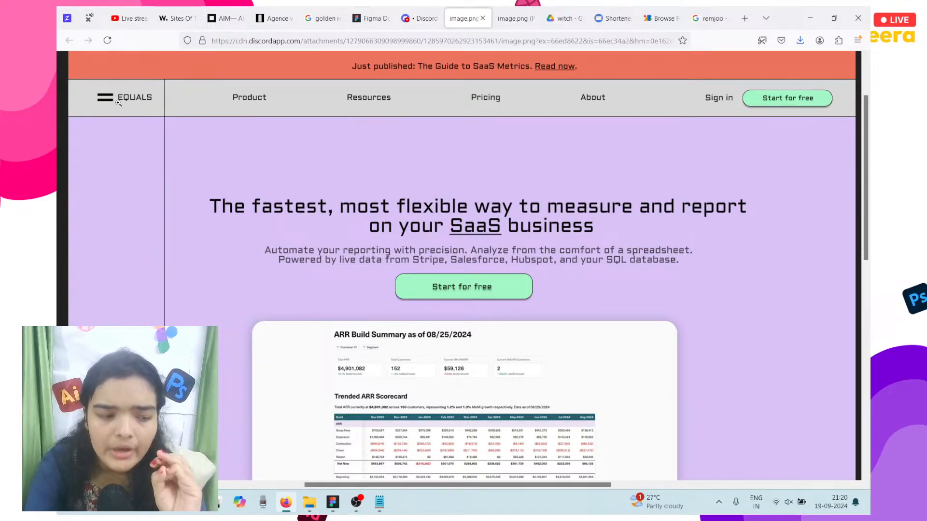
{"action": "scroll", "coordinate": [221, 154], "scroll_direction": "down", "scroll_amount": 2}
{"action": "scroll", "coordinate": [334, 217], "scroll_direction": "up", "scroll_amount": 2}
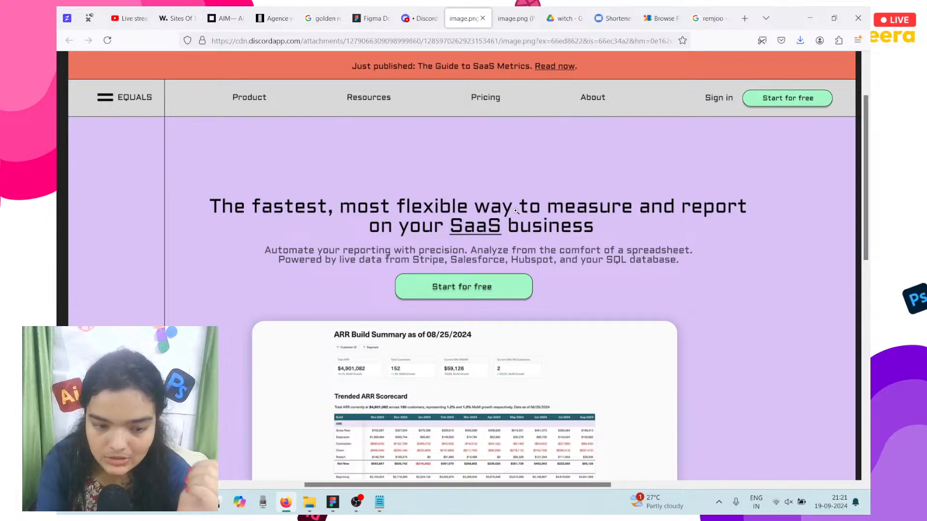
{"action": "scroll", "coordinate": [516, 211], "scroll_direction": "down", "scroll_amount": 5}
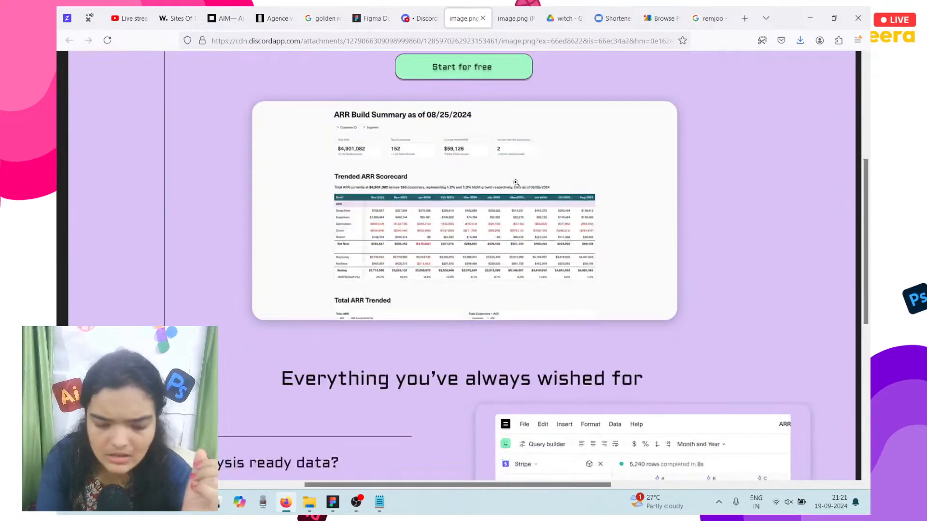
{"action": "scroll", "coordinate": [515, 183], "scroll_direction": "up", "scroll_amount": 4}
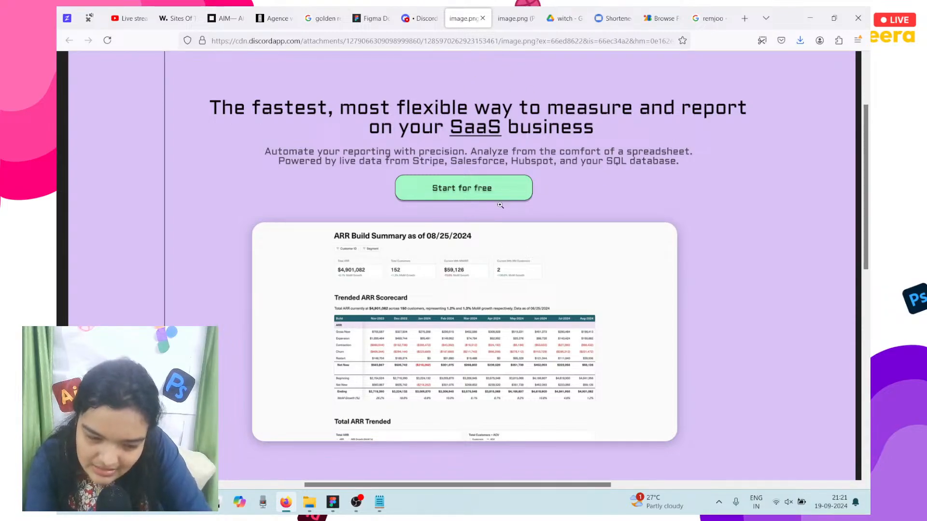
{"action": "scroll", "coordinate": [500, 205], "scroll_direction": "down", "scroll_amount": 1, "text": "ctrl"}
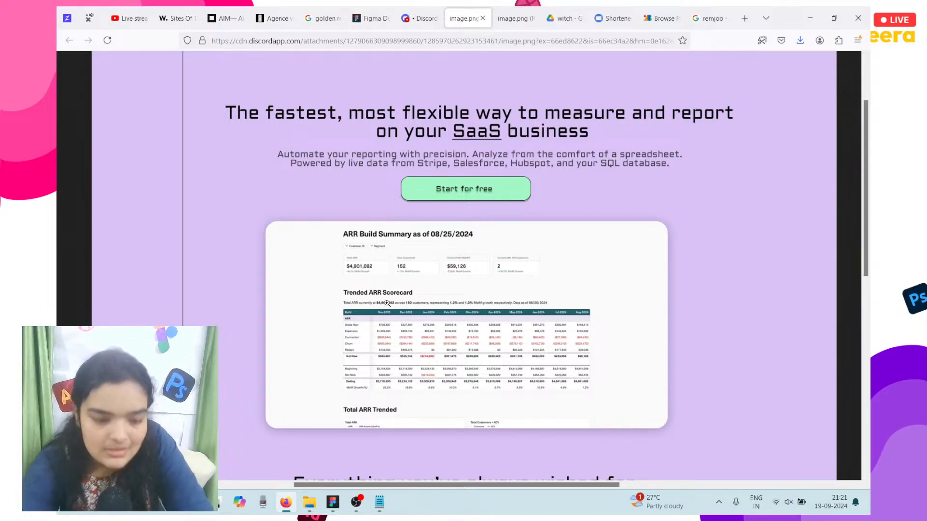
{"action": "scroll", "coordinate": [386, 301], "scroll_direction": "down", "scroll_amount": 8}
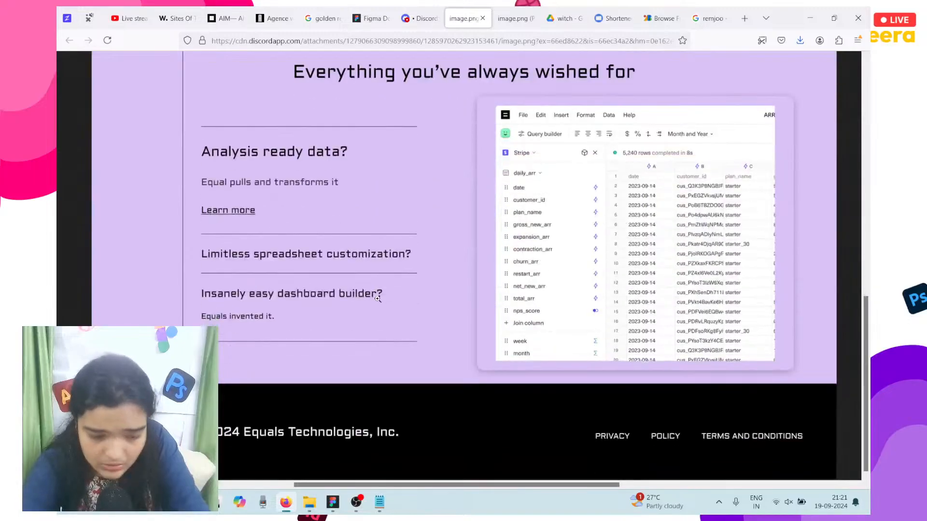
{"action": "scroll", "coordinate": [378, 299], "scroll_direction": "up", "scroll_amount": 1}
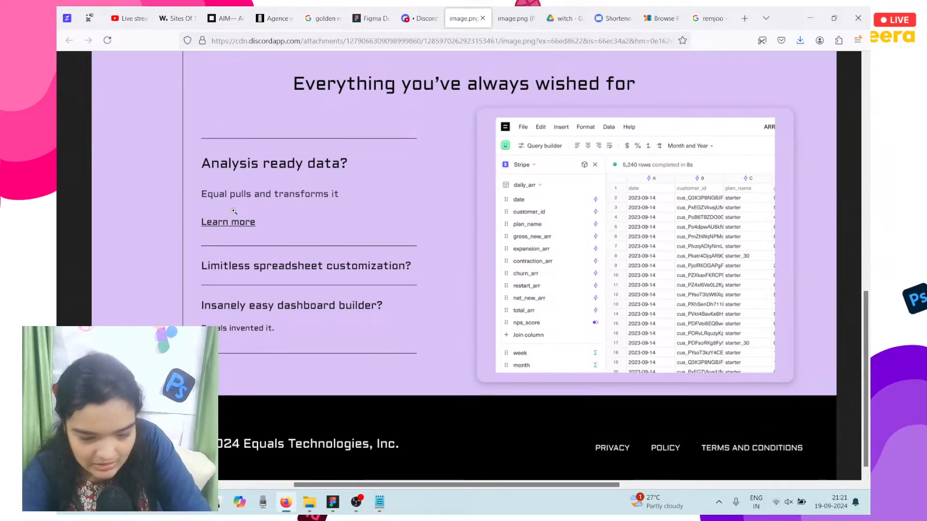
{"action": "scroll", "coordinate": [537, 322], "scroll_direction": "down", "scroll_amount": 1}
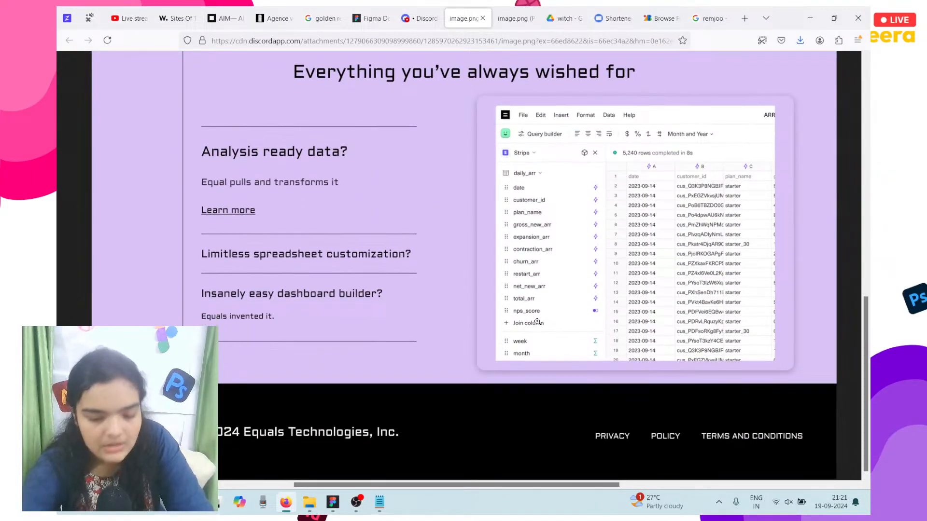
{"action": "left_click", "coordinate": [309, 393]}
{"action": "left_click", "coordinate": [306, 393]}
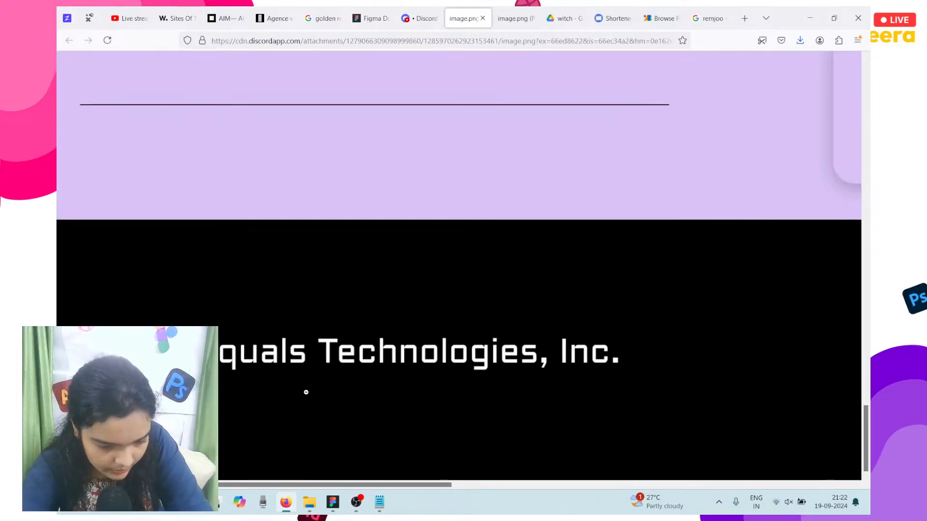
{"action": "scroll", "coordinate": [306, 392], "scroll_direction": "down", "scroll_amount": 2}
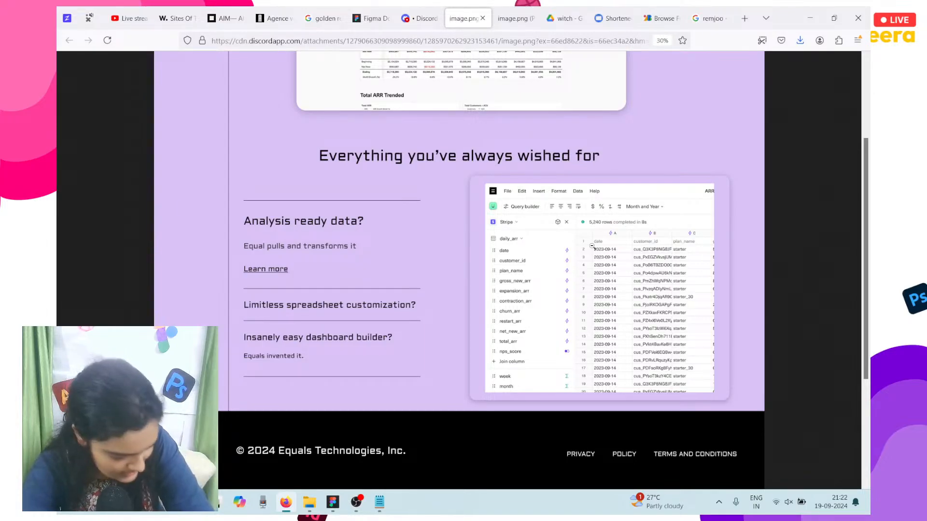
{"action": "scroll", "coordinate": [592, 246], "scroll_direction": "up", "scroll_amount": 6}
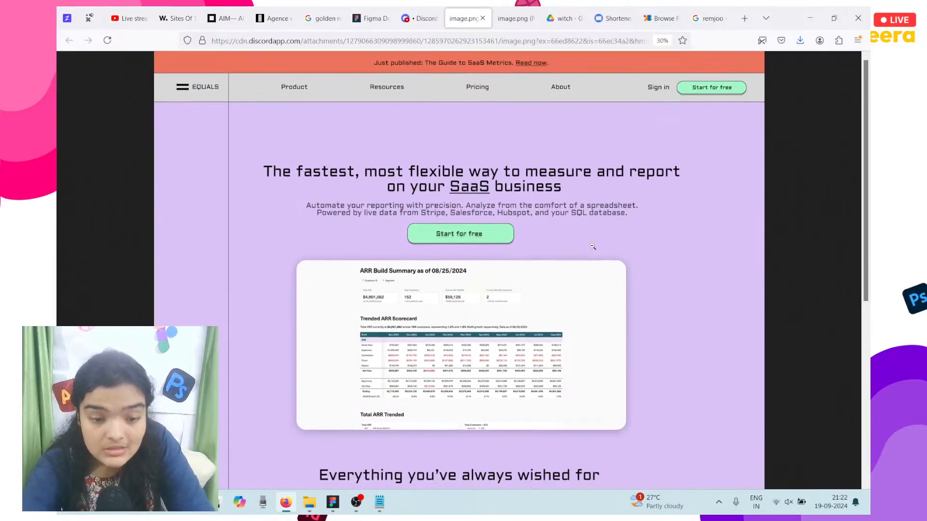
{"action": "mouse_move", "coordinate": [557, 10]}
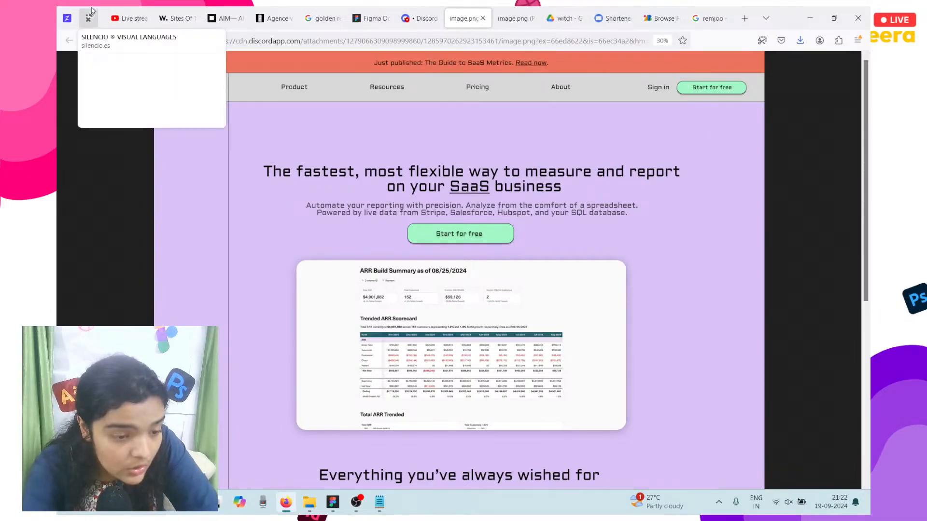
Step: Check the YouTube Studio live dashboard and the Equals screenshot, then load youtube.com in a new tab
{"action": "left_click", "coordinate": [123, 10]}
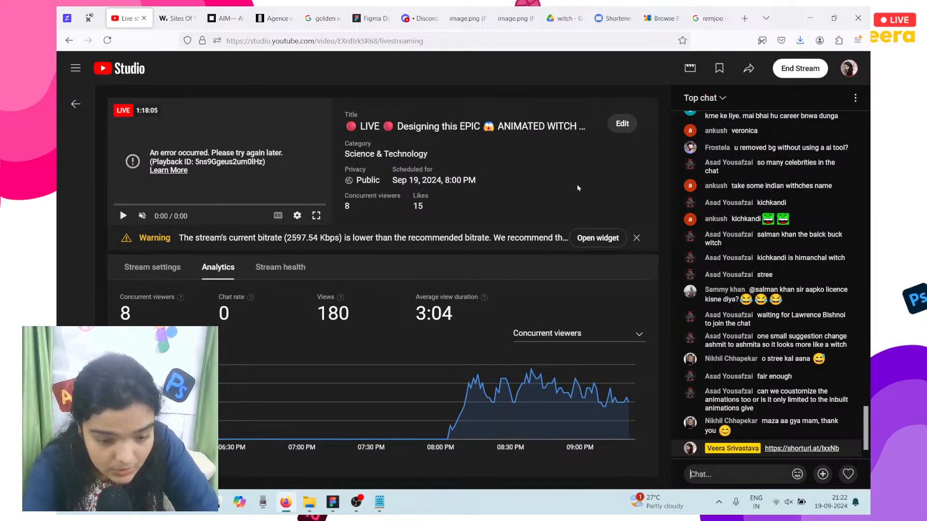
{"action": "left_click", "coordinate": [515, 18]}
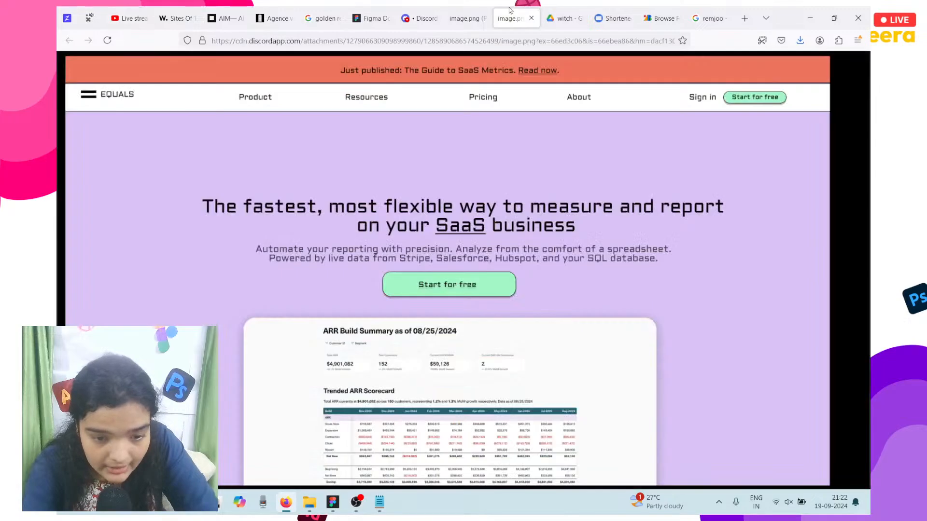
{"action": "left_click", "coordinate": [744, 22]}
{"action": "type", "text": "youtube.com"}
{"action": "key", "text": "Return"}
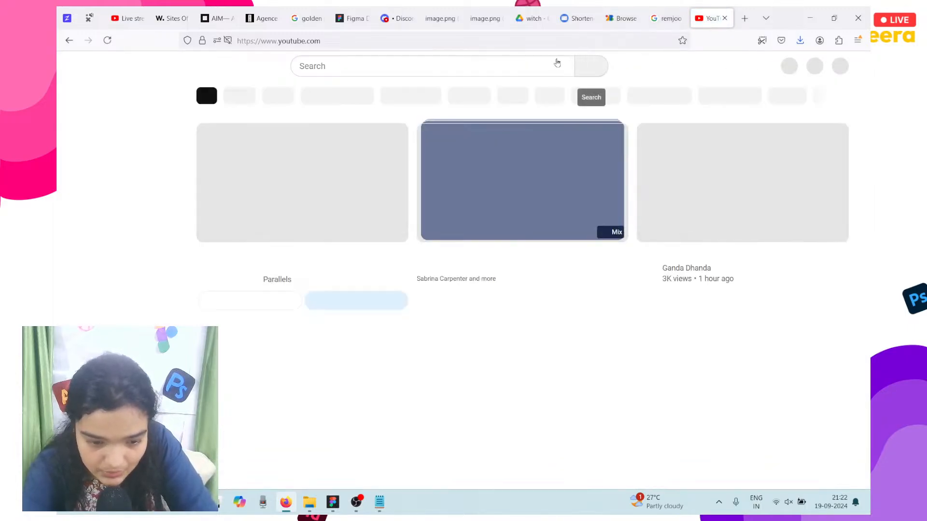
Step: Go to your channel's animated witch website UI stream and expand its full description
{"action": "left_click", "coordinate": [519, 64]}
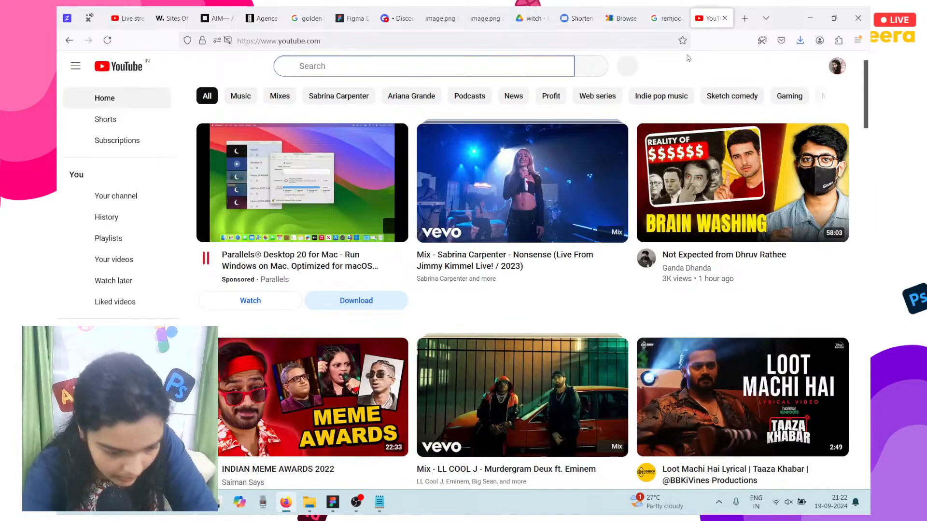
{"action": "left_click", "coordinate": [806, 66]}
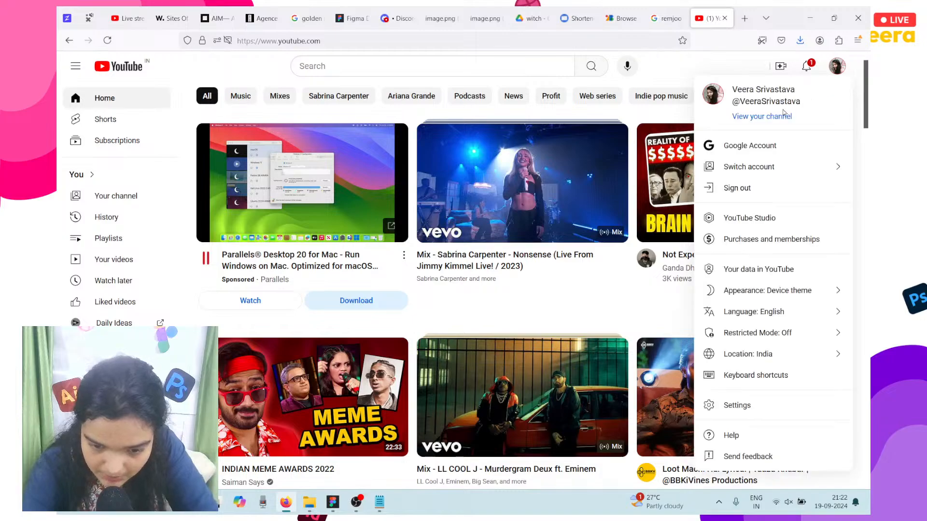
{"action": "left_click", "coordinate": [784, 121]}
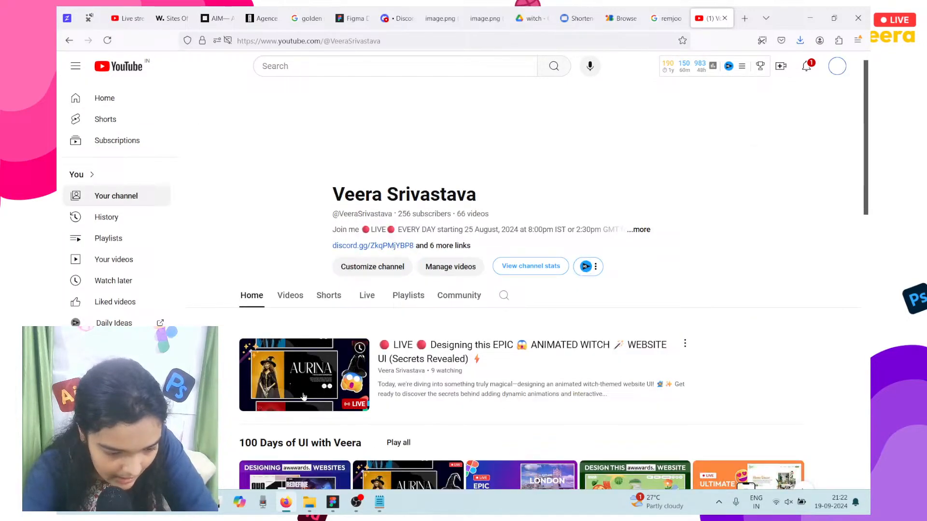
{"action": "left_click", "coordinate": [303, 395]}
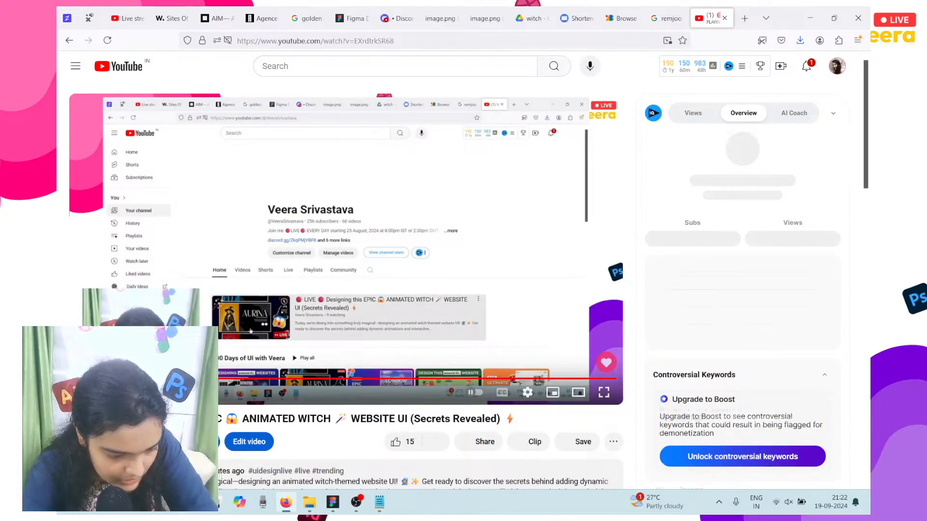
{"action": "scroll", "coordinate": [346, 193], "scroll_direction": "down", "scroll_amount": 3}
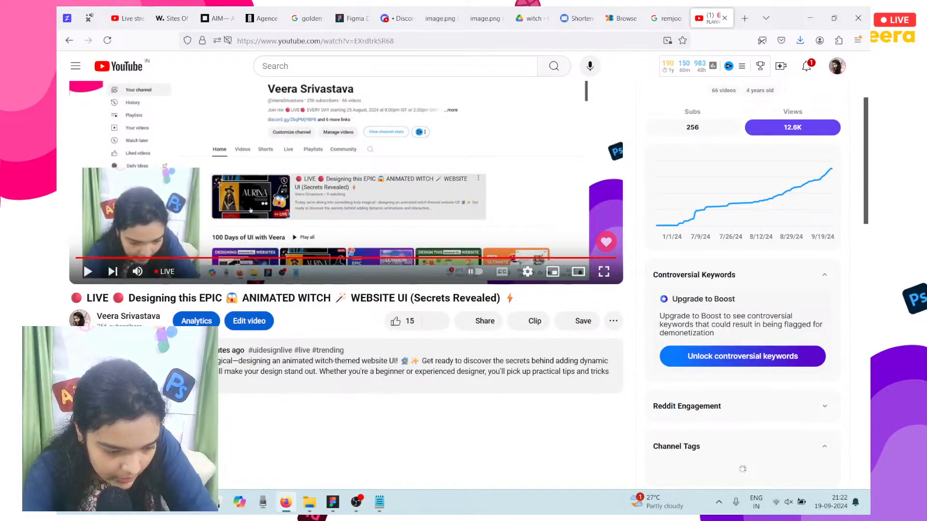
{"action": "left_click", "coordinate": [166, 382]}
{"action": "scroll", "coordinate": [168, 382], "scroll_direction": "down", "scroll_amount": 2}
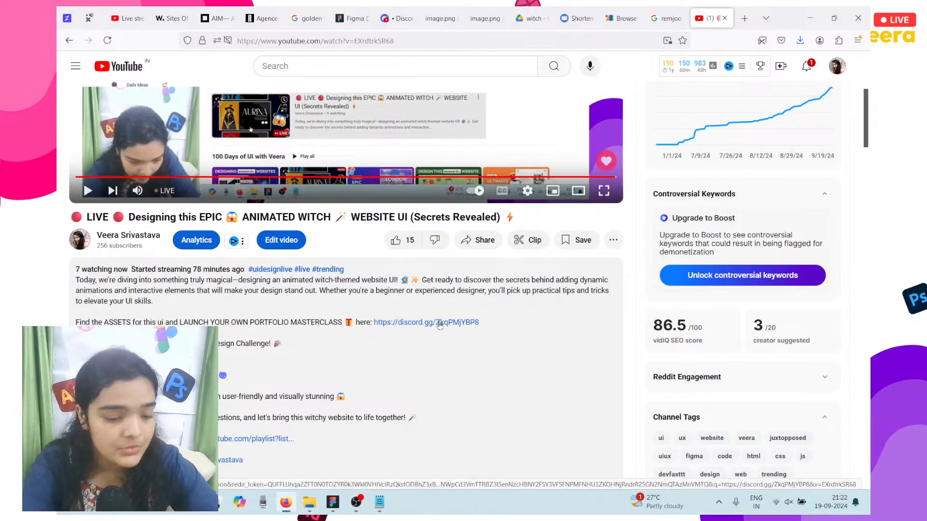
Step: Follow the description's discord.gg invite to the Devfasttt server, then bring OBS Studio forward
{"action": "left_click", "coordinate": [440, 323]}
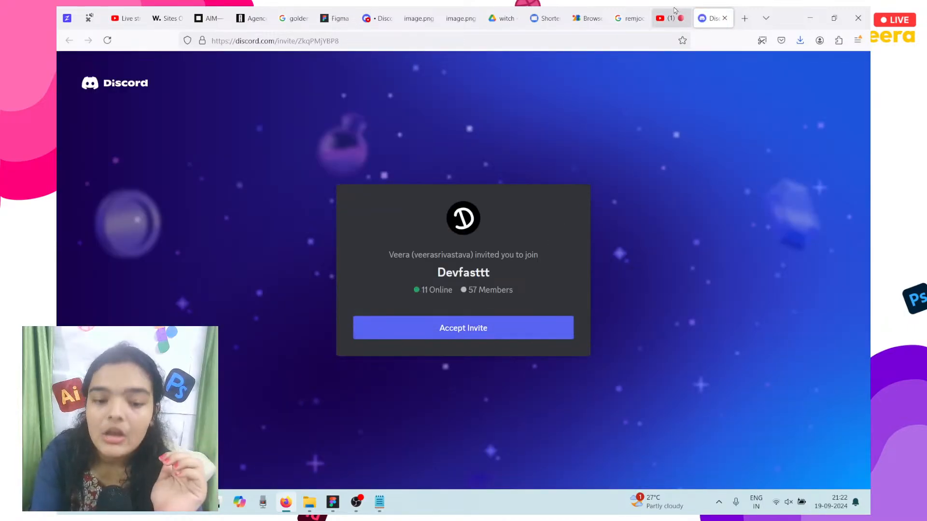
{"action": "mouse_move", "coordinate": [674, 10]}
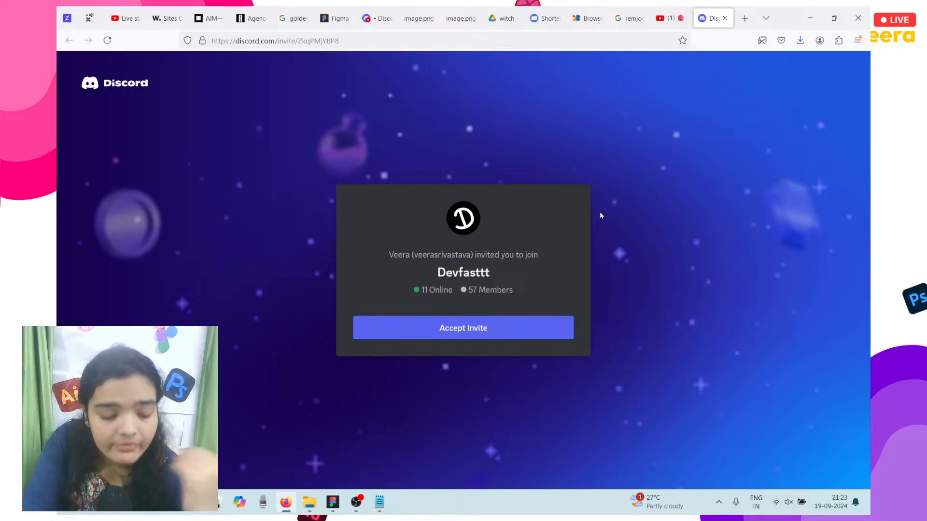
{"action": "left_click", "coordinate": [355, 503]}
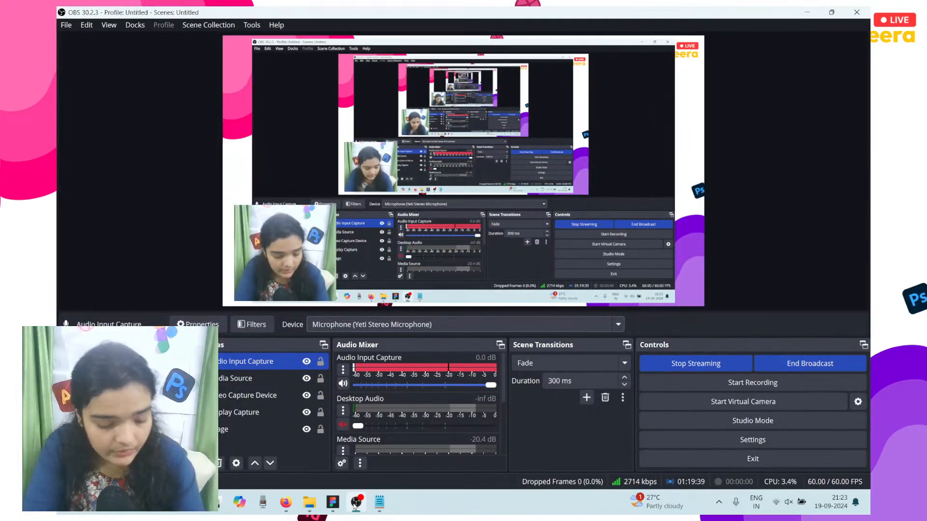